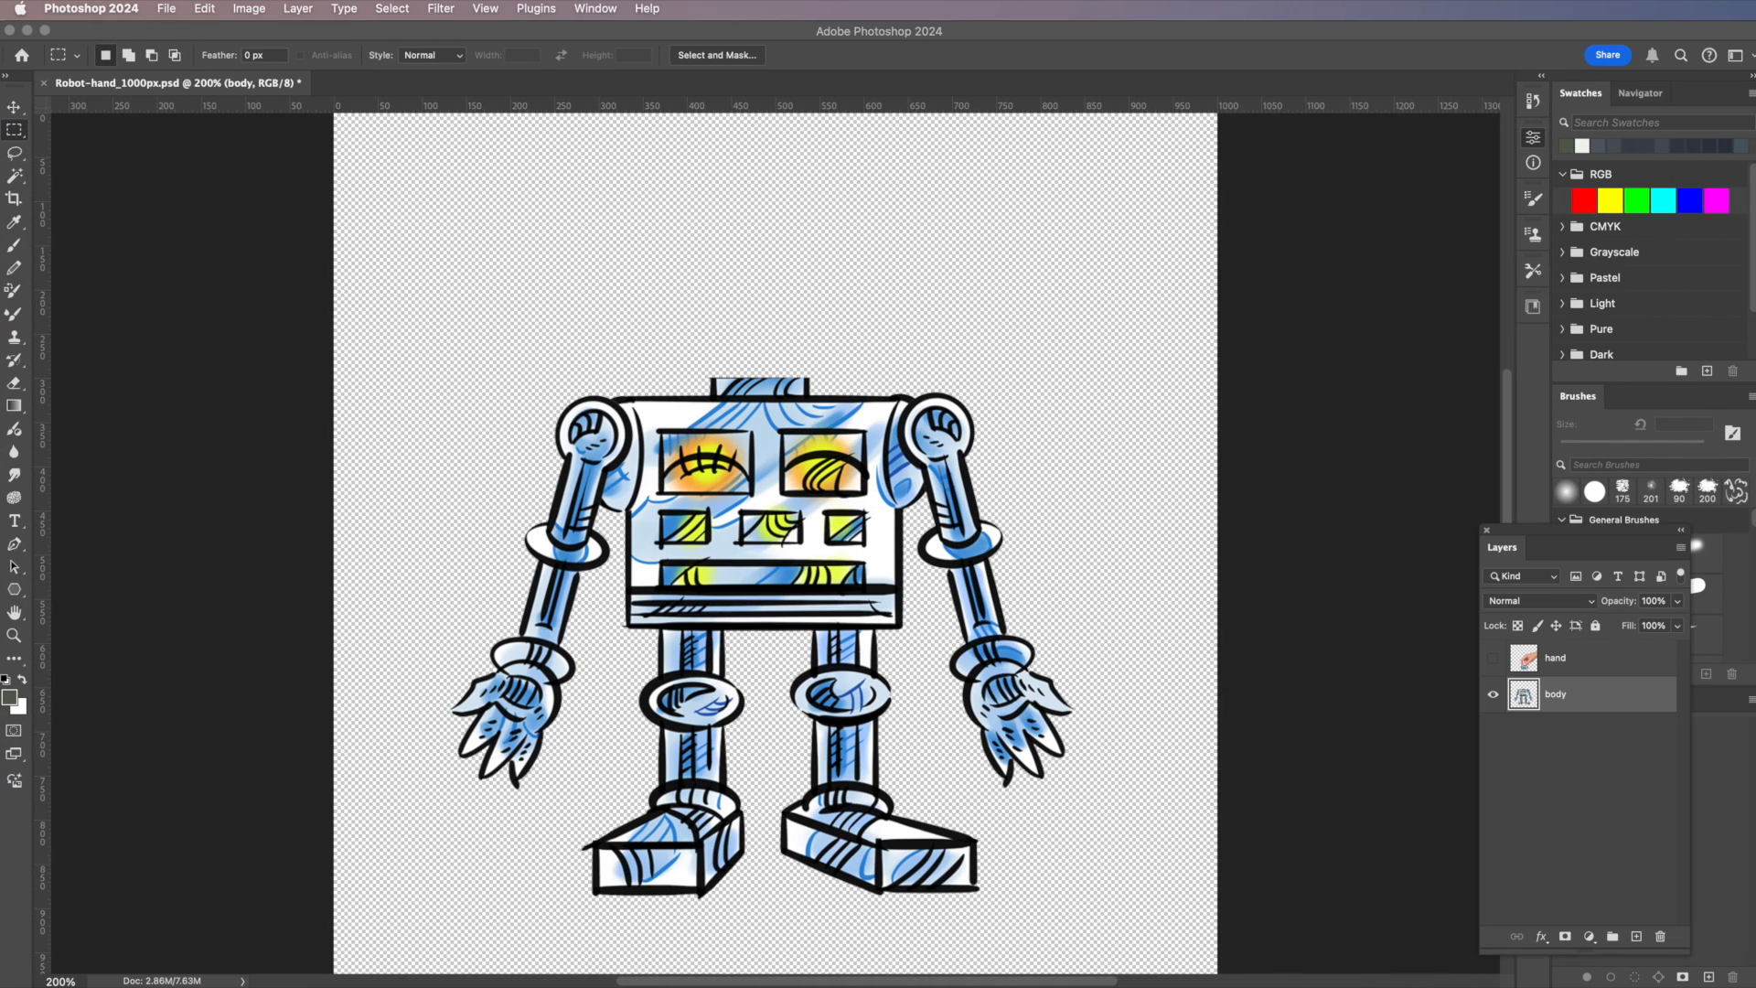
Show the hand layer and move its artwork up to about X 367 px, Y 211 px
{"action": "left_click", "coordinate": [1492, 658]}
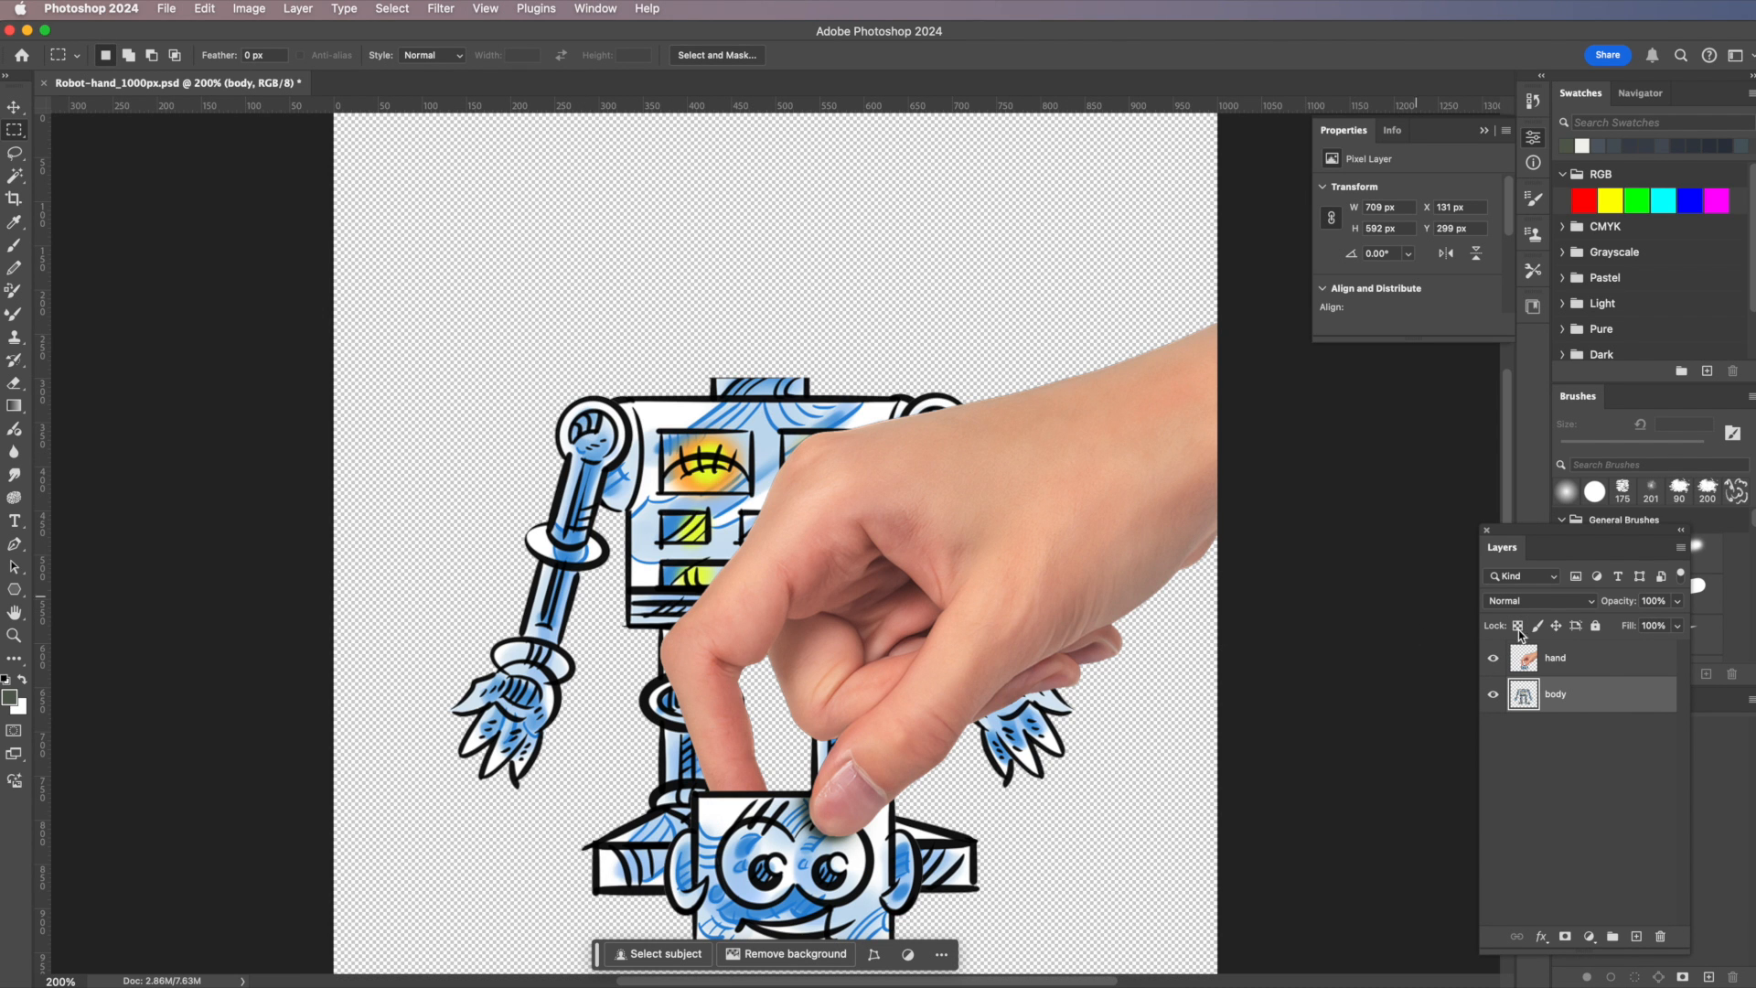
{"action": "left_click", "coordinate": [1577, 660]}
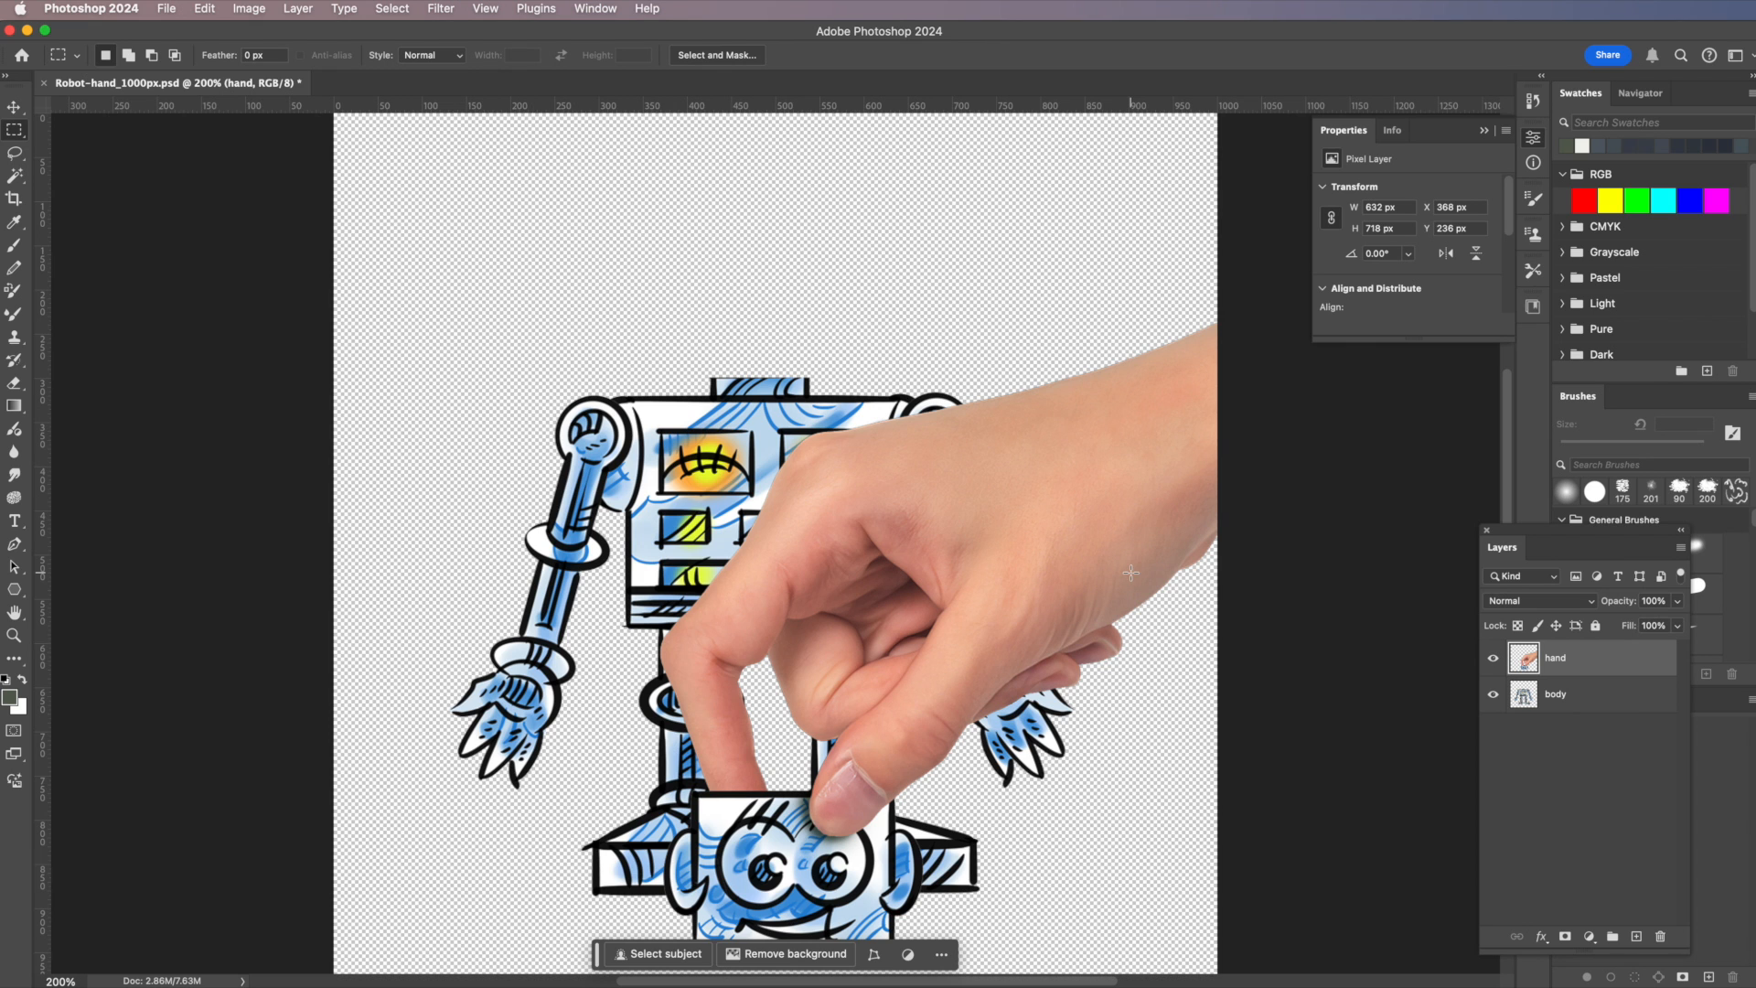
{"action": "left_click", "coordinate": [14, 107]}
{"action": "left_click_drag", "start_coordinate": [873, 622], "coordinate": [871, 574]}
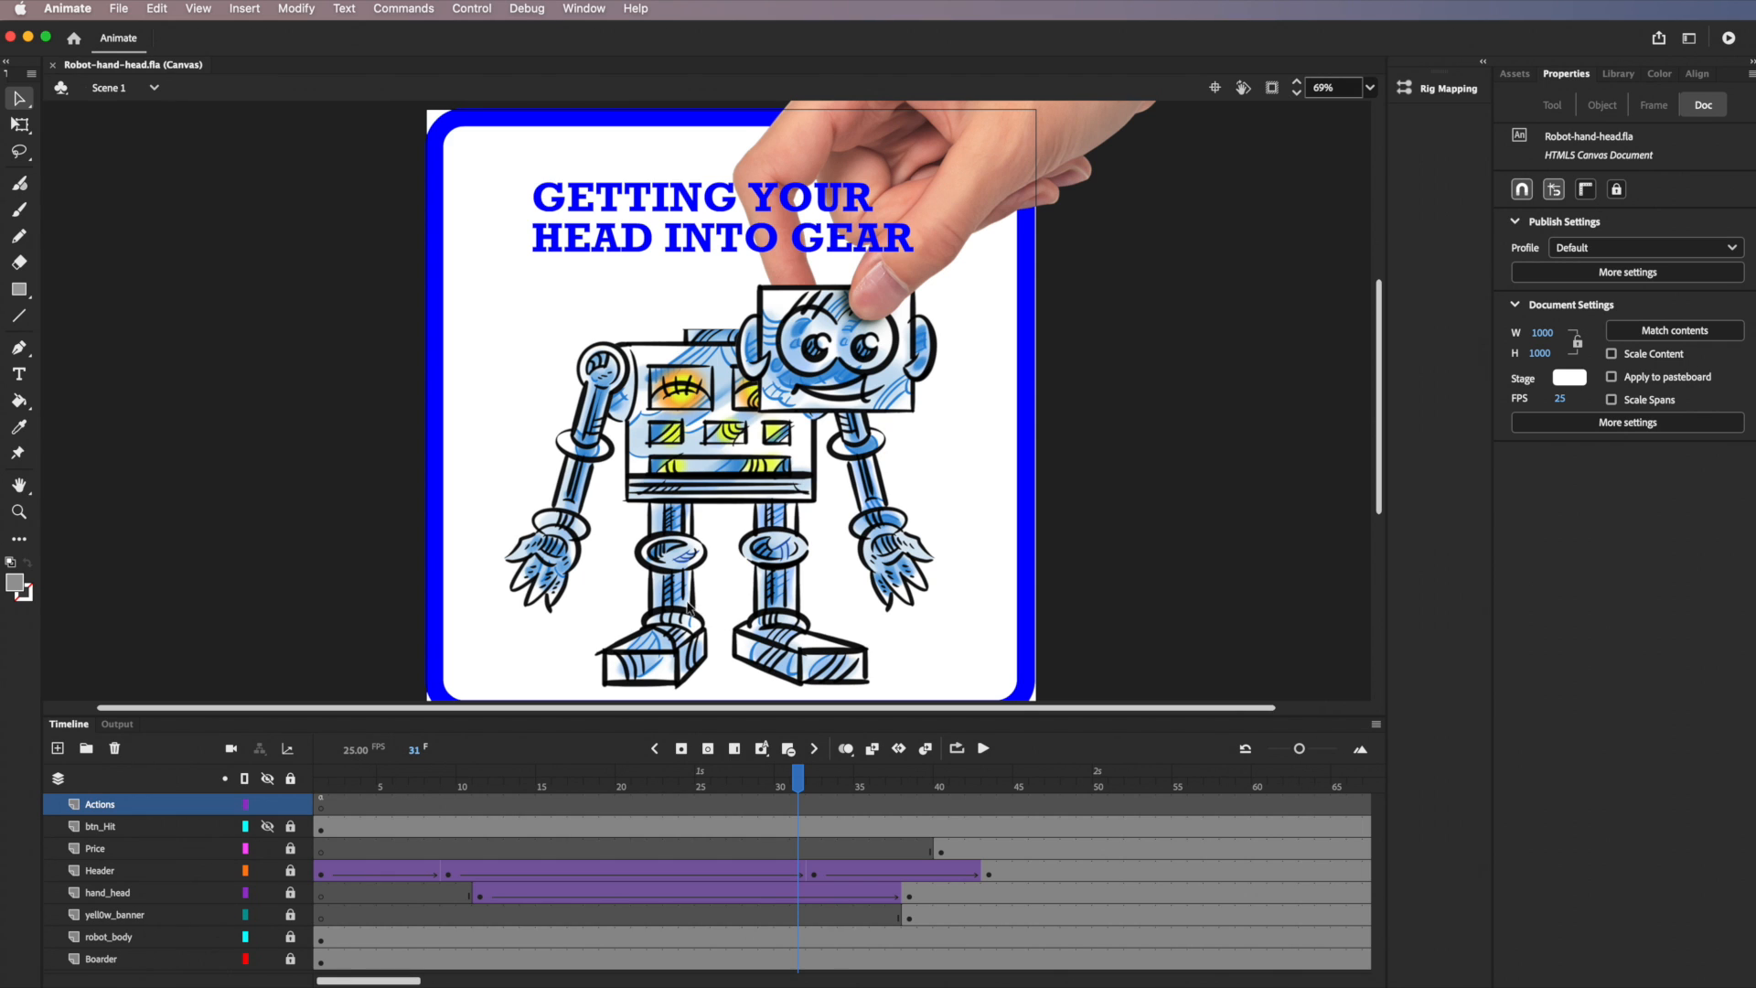
Switch to Animate, scrub the banner animation to frame 43, and briefly reveal the btn_Hit layer to examine its clickable area
{"action": "left_click_drag", "start_coordinate": [799, 779], "coordinate": [986, 805]}
{"action": "left_click", "coordinate": [986, 805]}
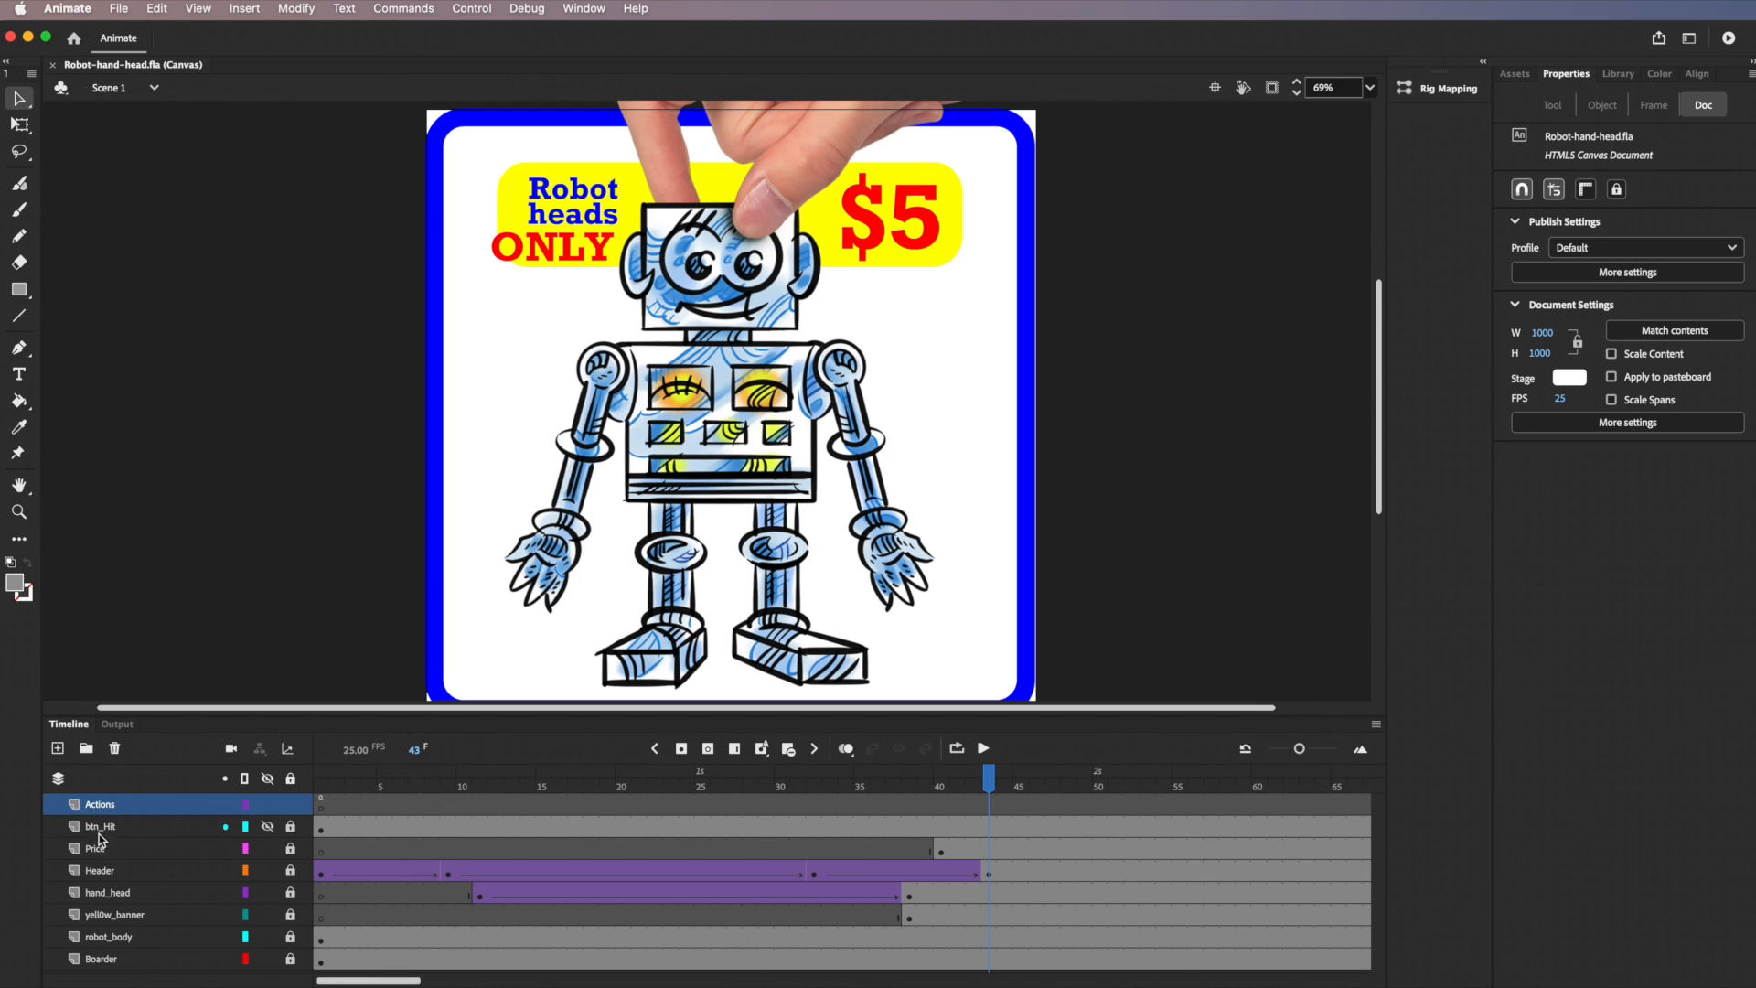
{"action": "left_click", "coordinate": [268, 805]}
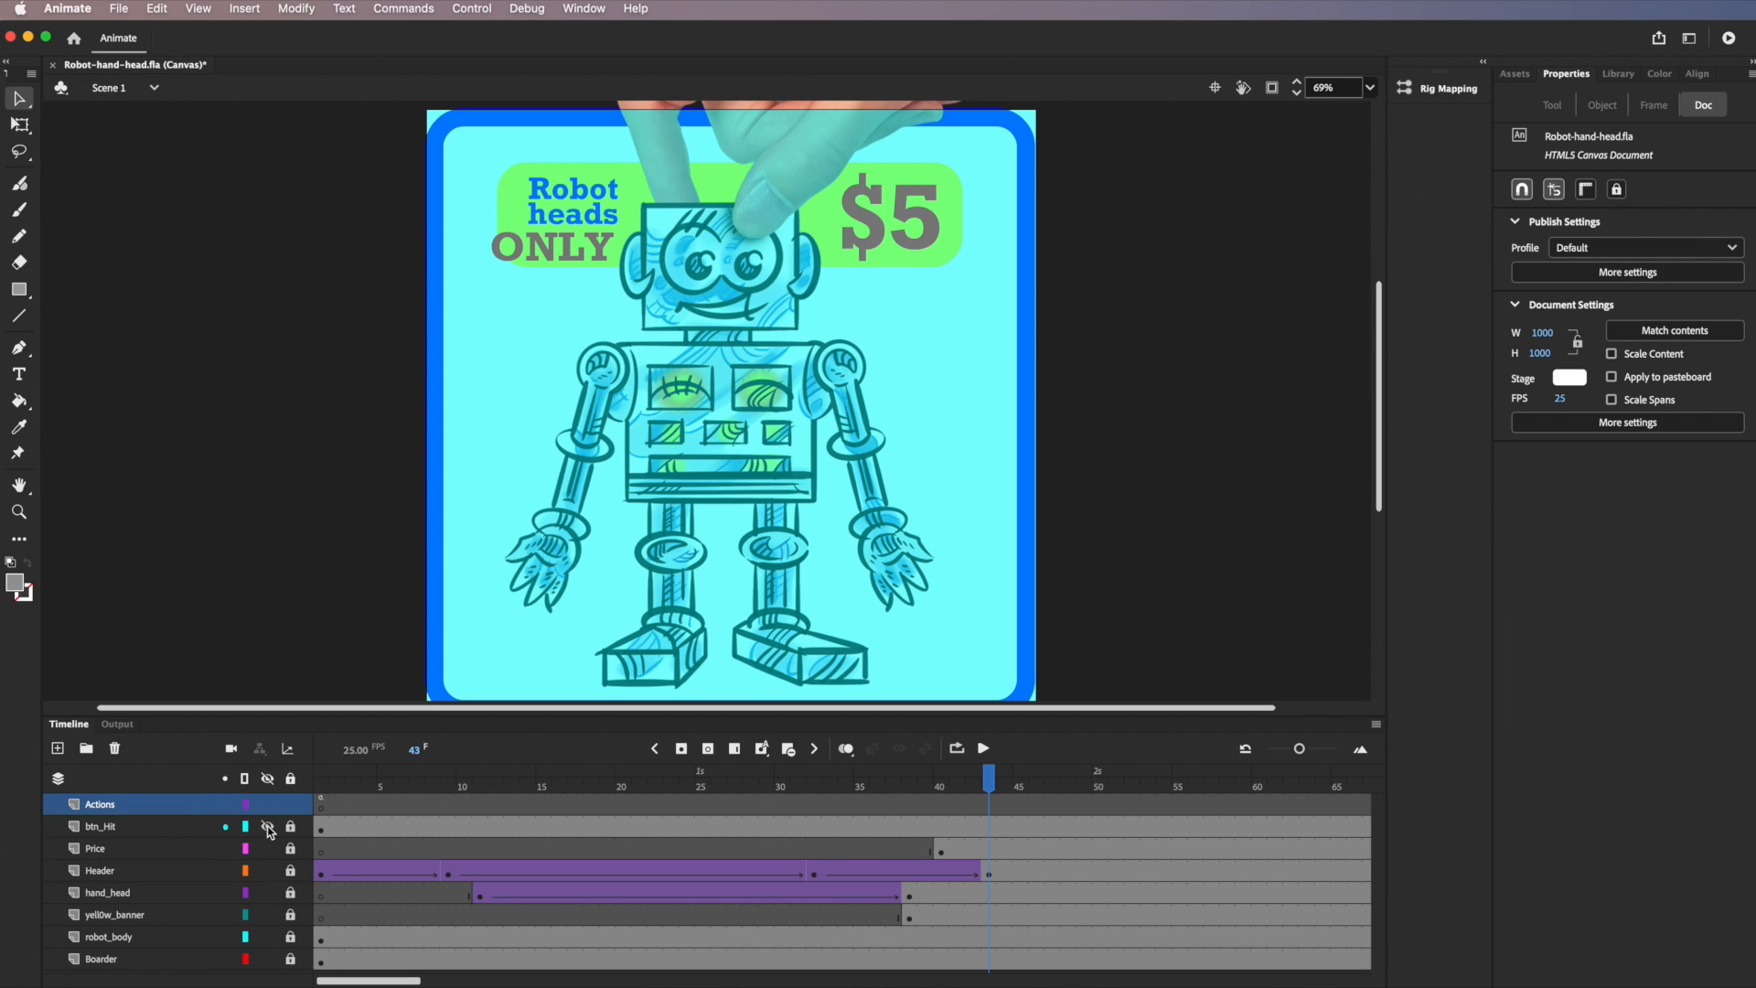
{"action": "left_click", "coordinate": [267, 827]}
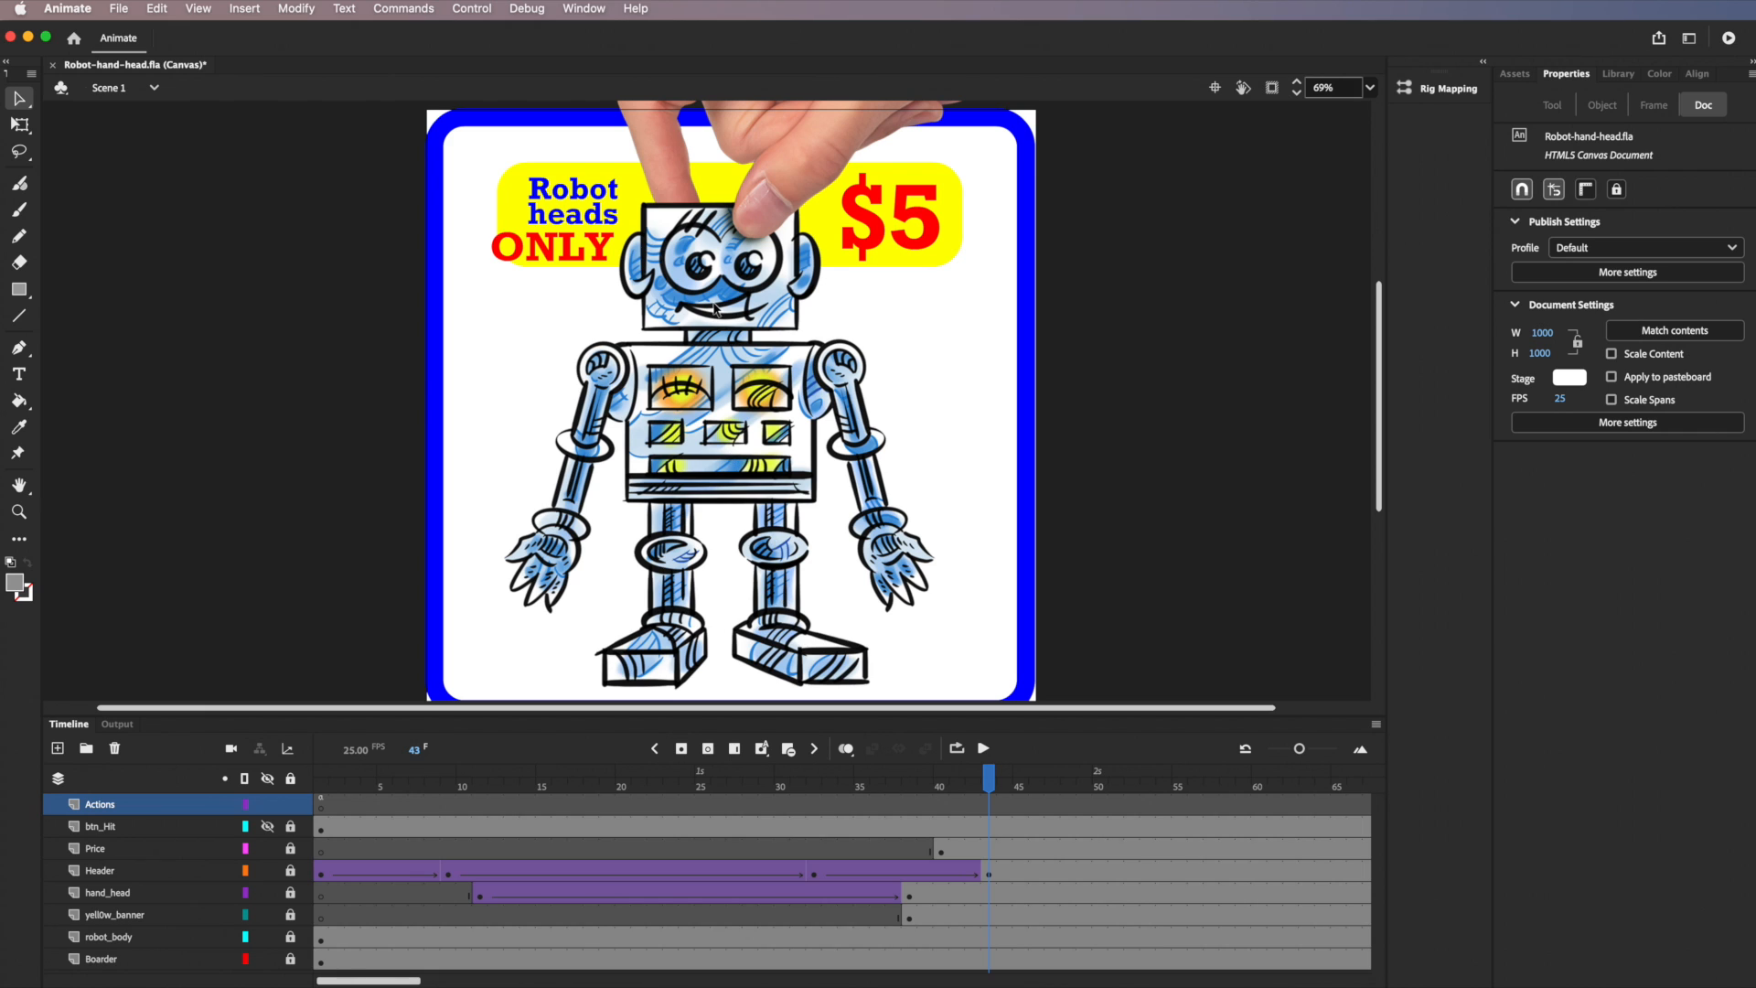
Open the script on frame 1 of the Actions layer, review the button's click code, and close it
{"action": "left_click", "coordinate": [320, 806]}
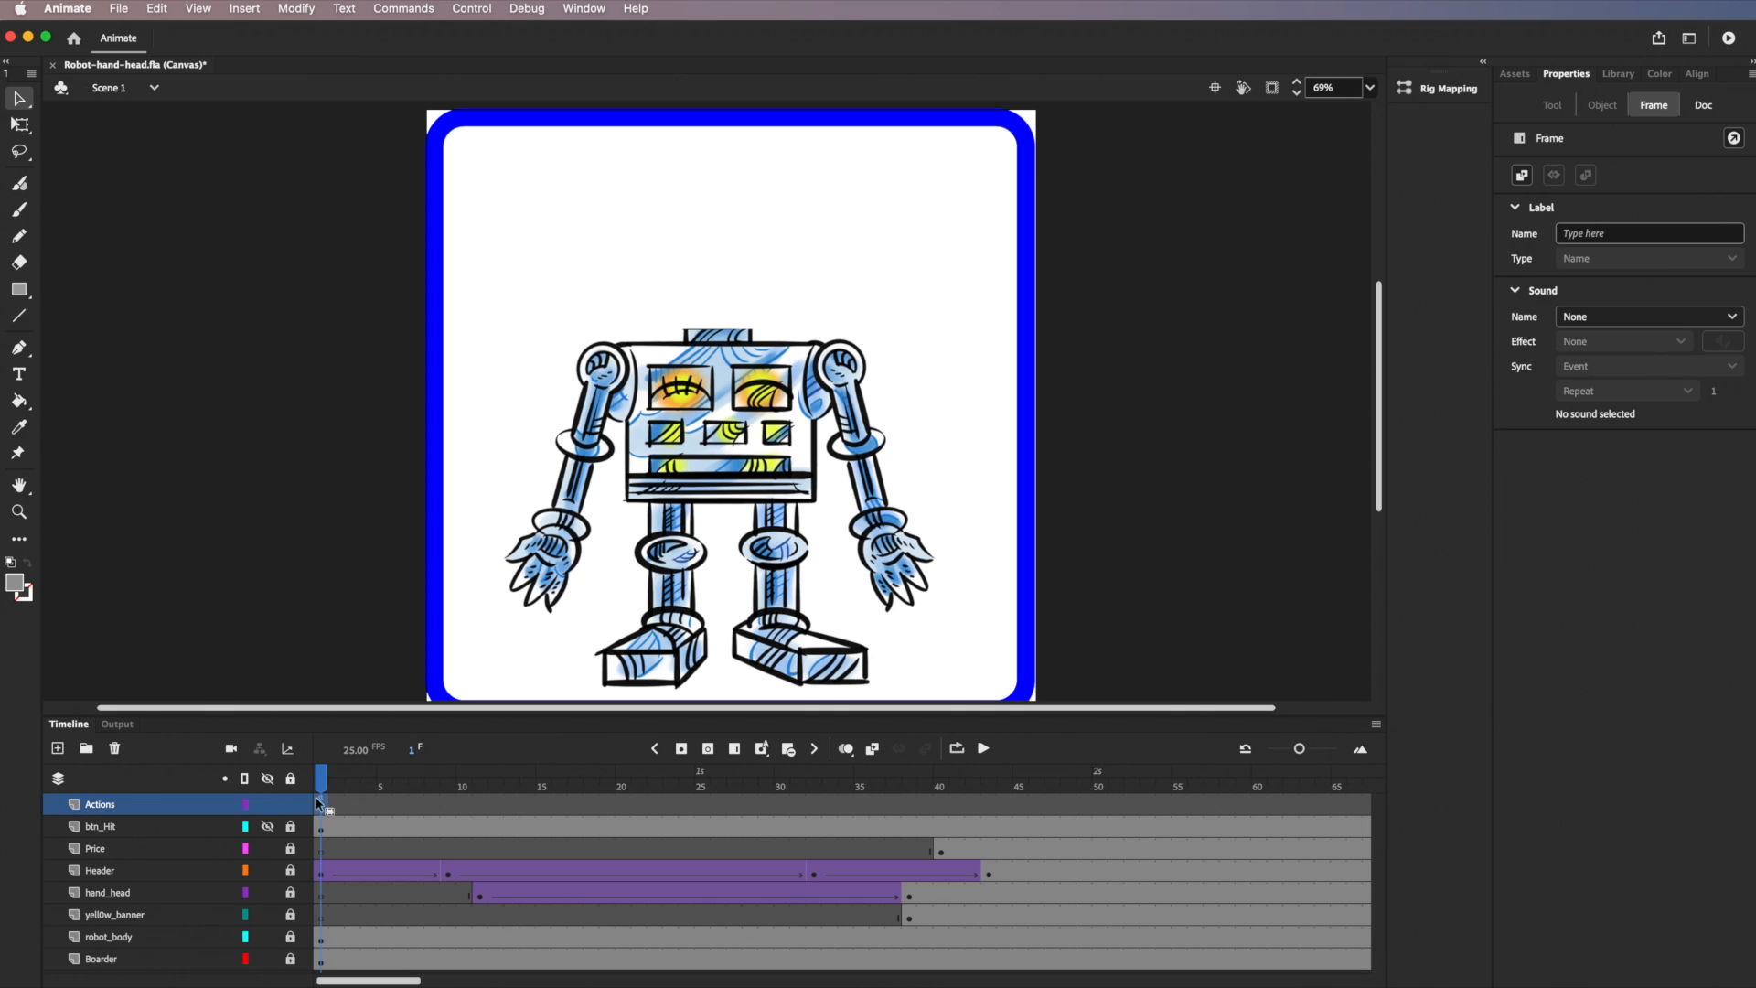
{"action": "left_click", "coordinate": [319, 808]}
{"action": "right_click", "coordinate": [321, 811]}
{"action": "left_click", "coordinate": [322, 806]}
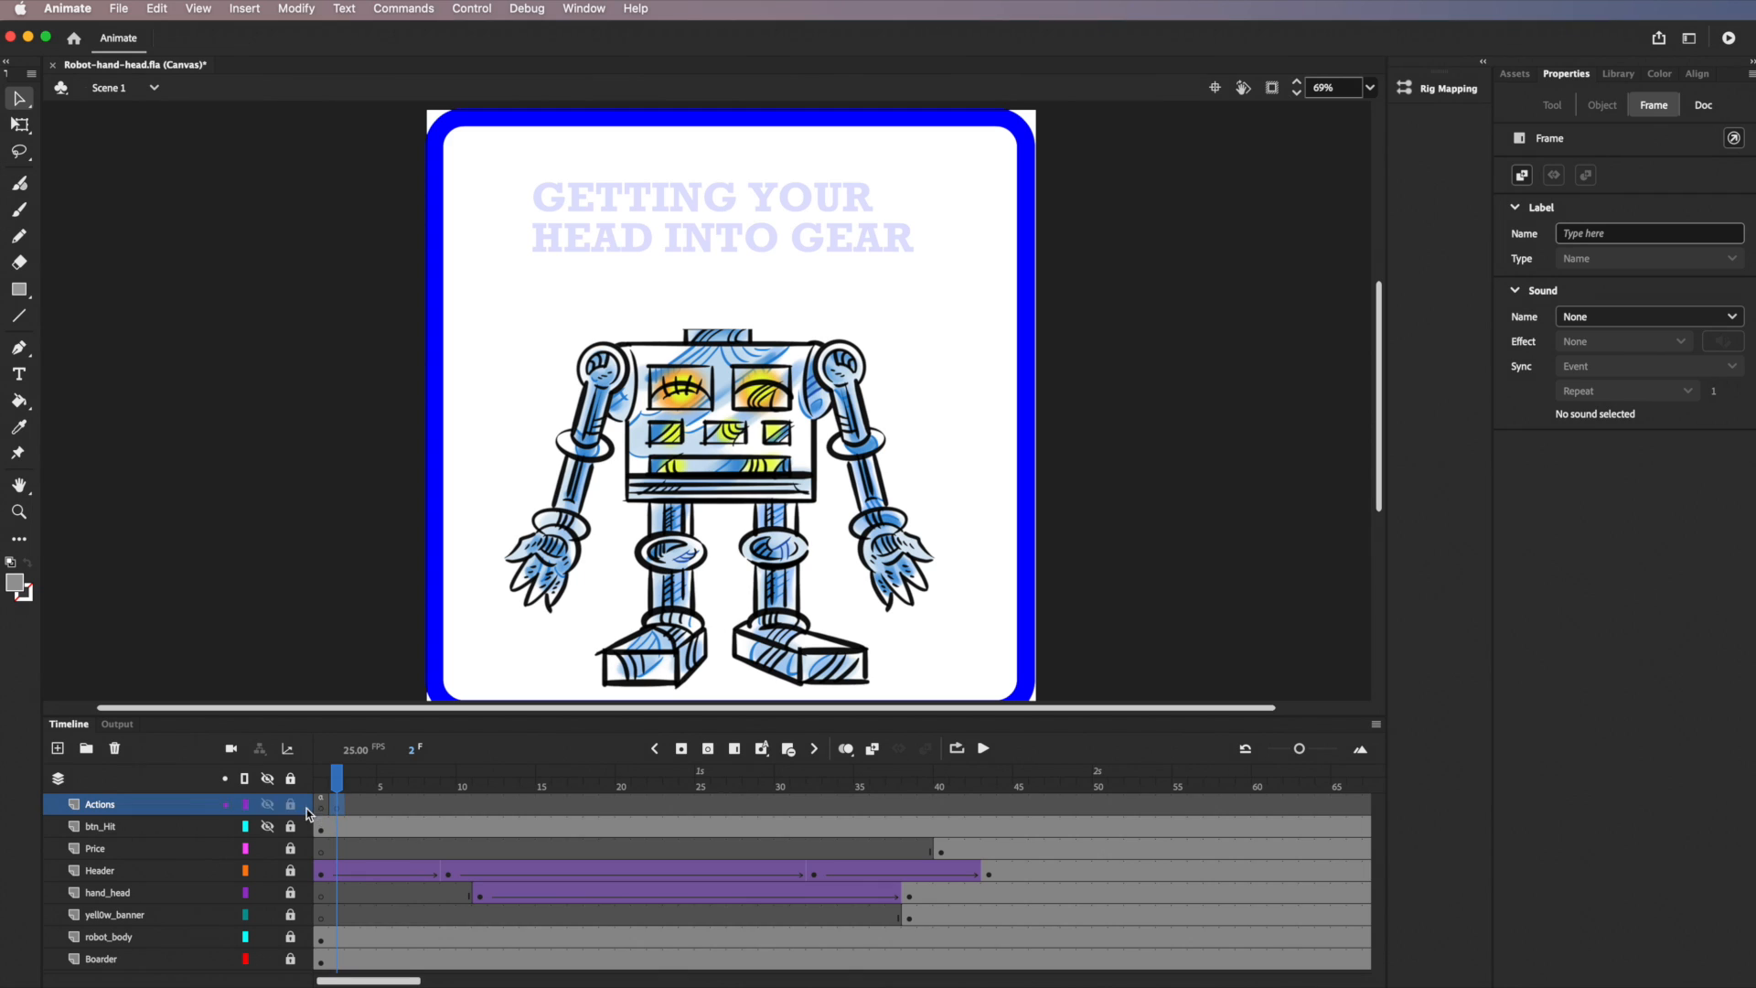
{"action": "left_click", "coordinate": [320, 809]}
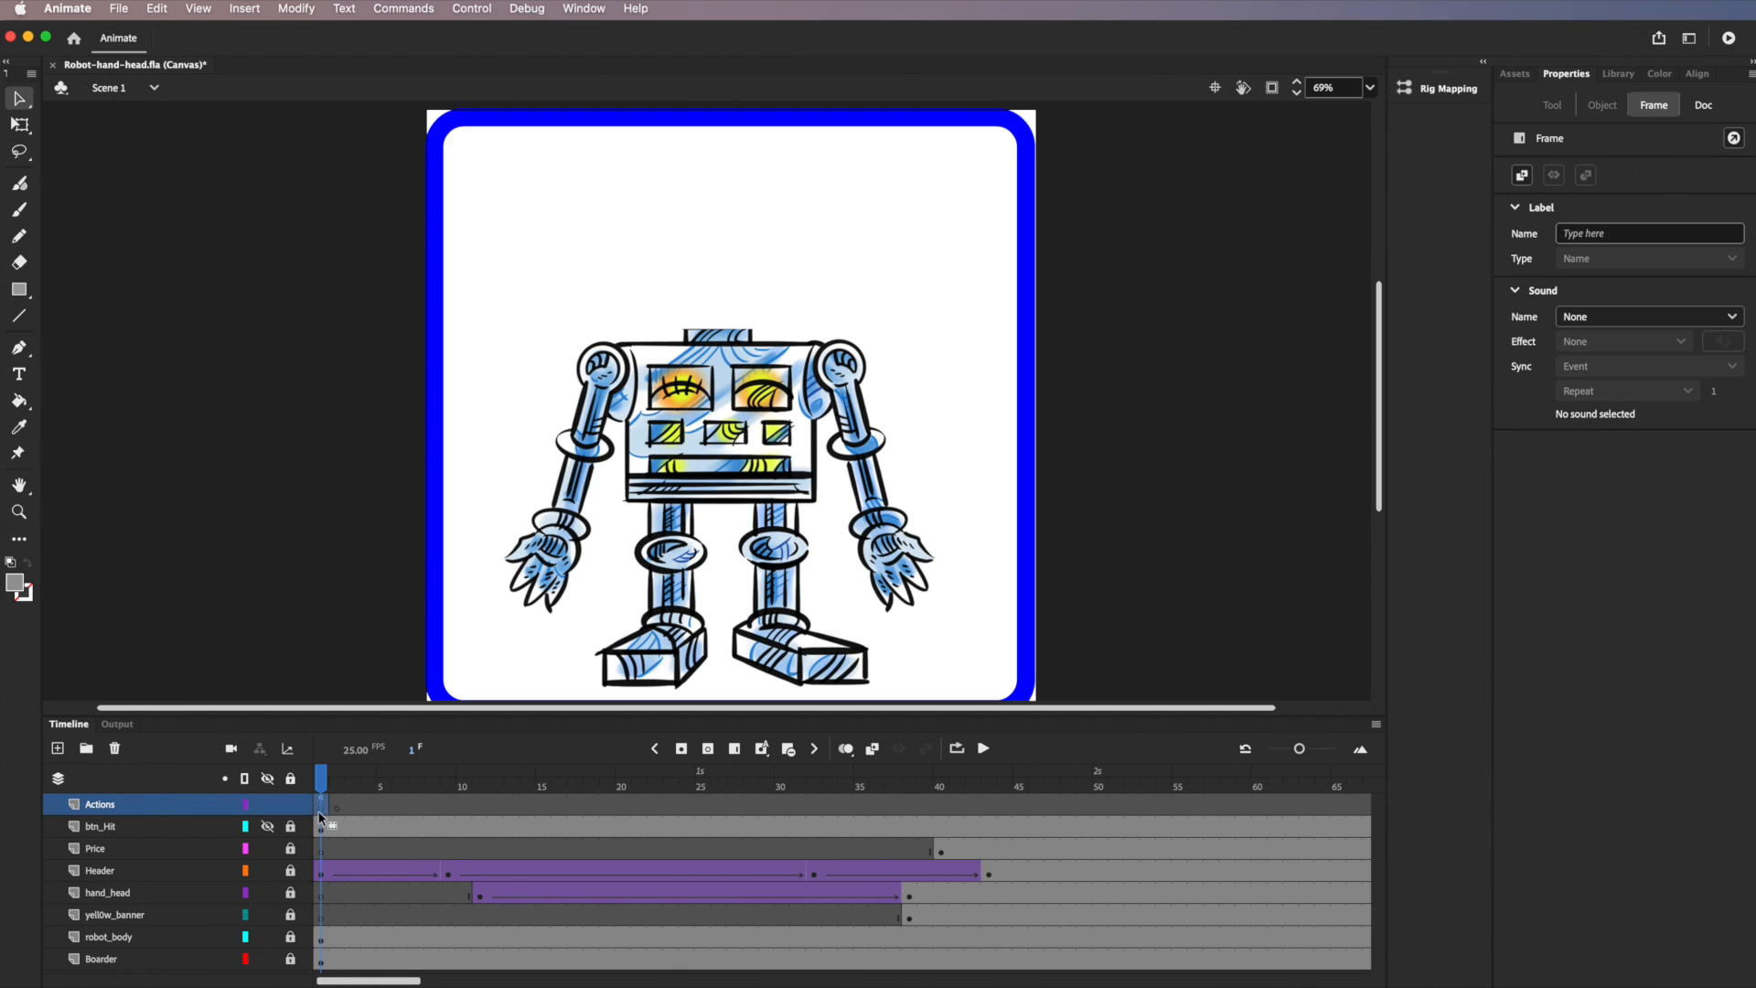
{"action": "right_click", "coordinate": [322, 810]}
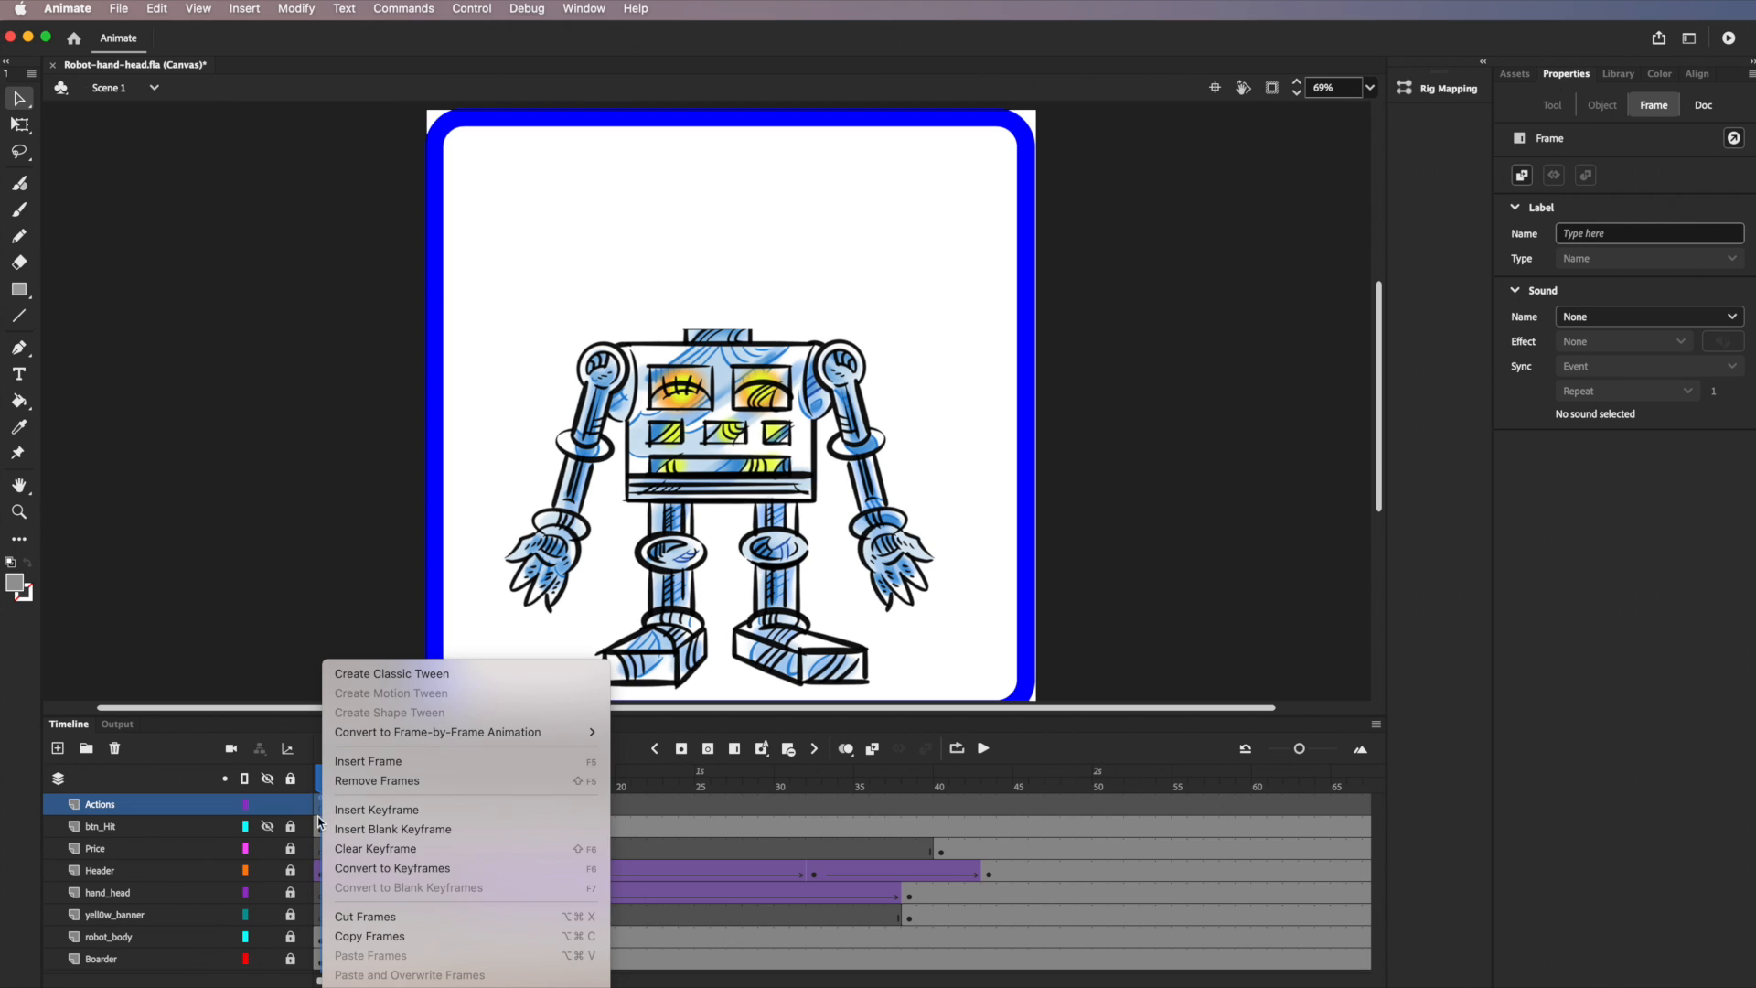
{"action": "left_click", "coordinate": [353, 986]}
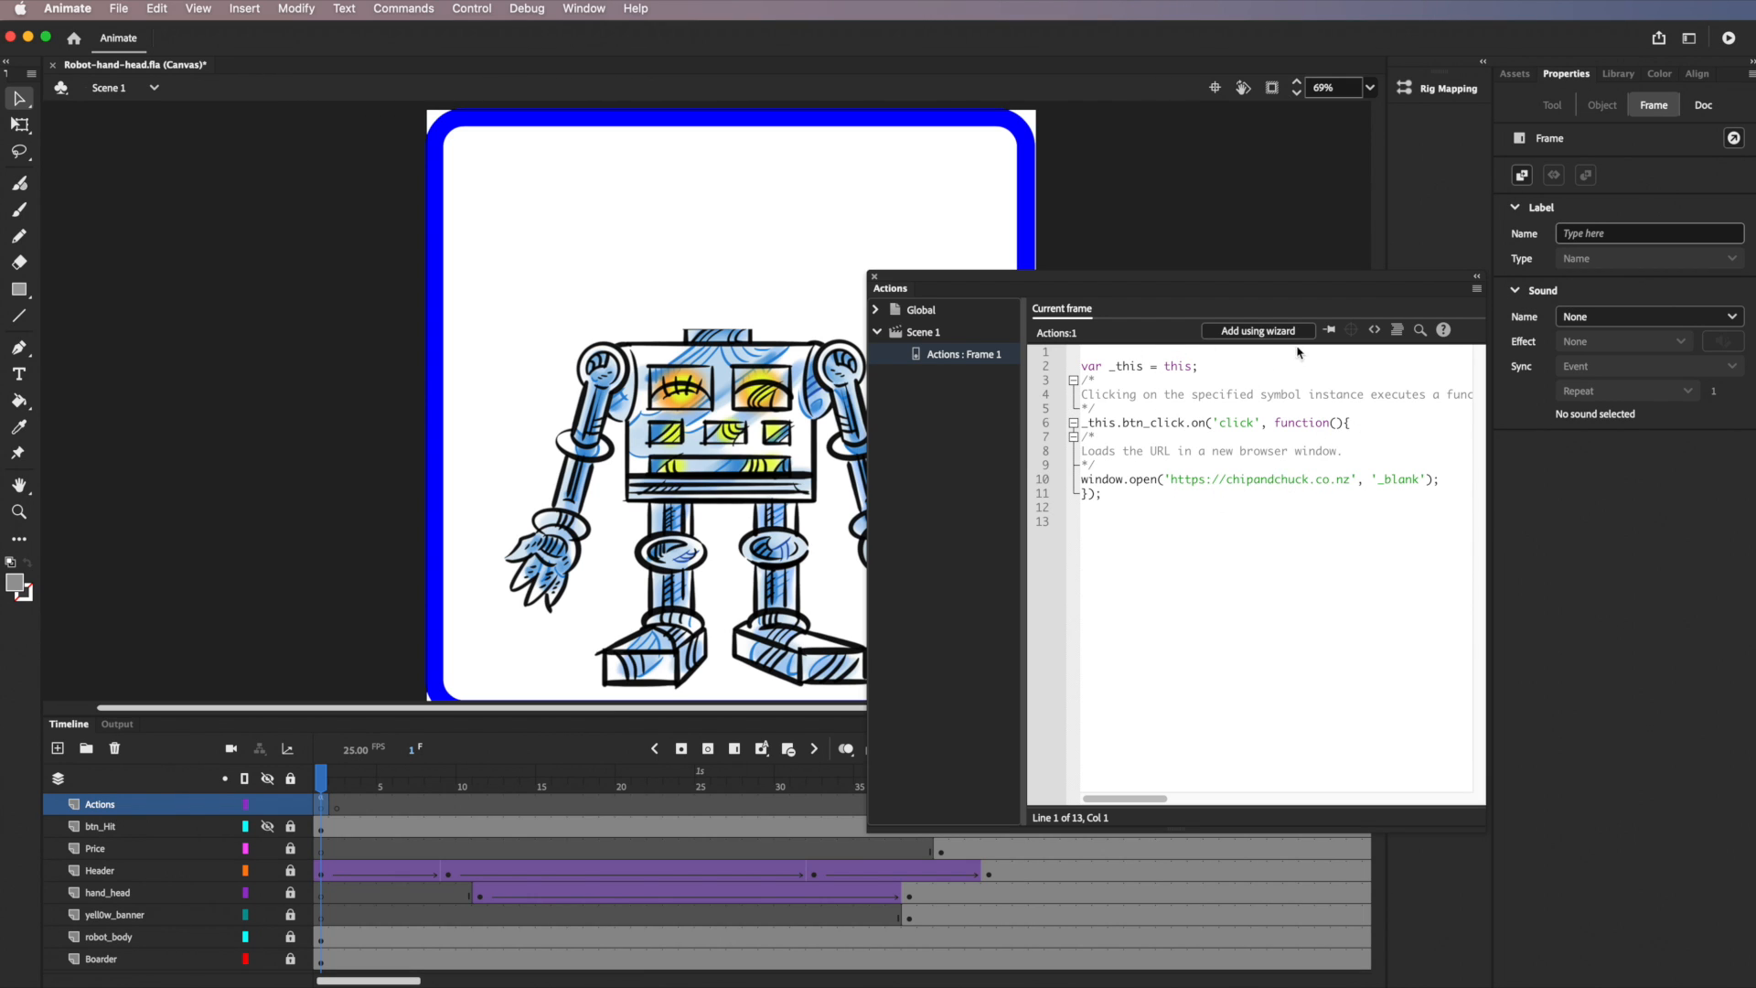
{"action": "left_click", "coordinate": [871, 276]}
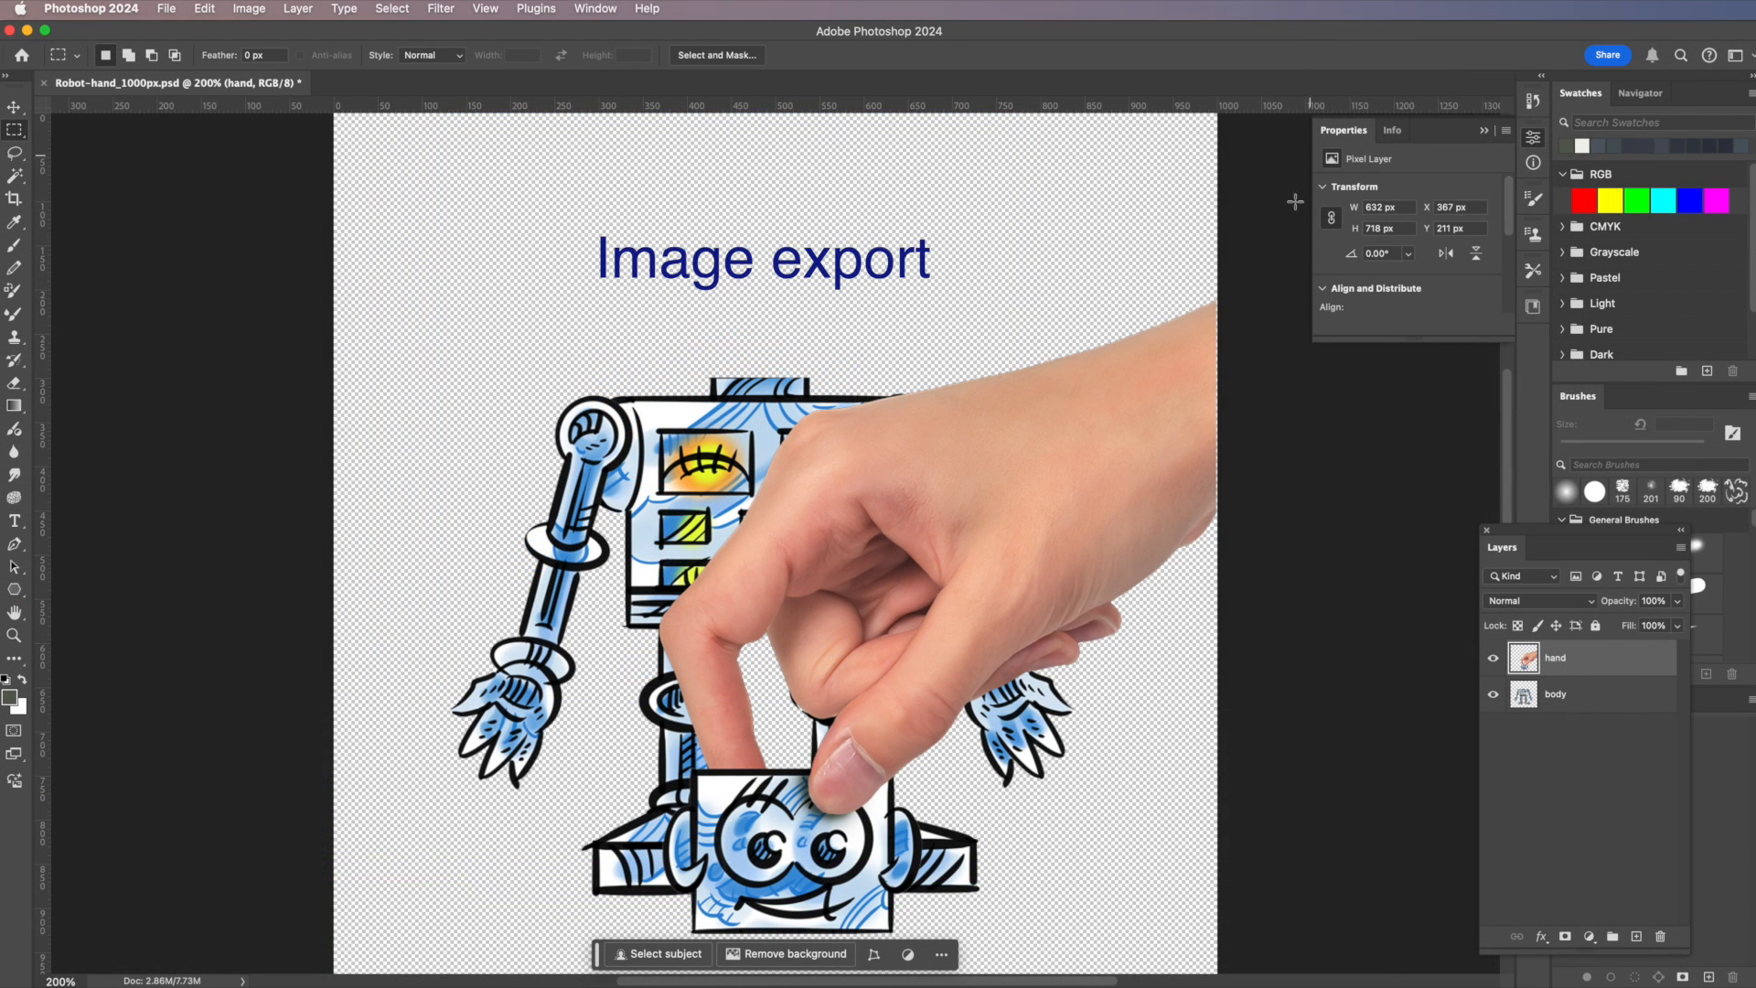
Switch to Photoshop and toggle the layers' visibility, leaving the body layer hidden and the hand layer shown
{"action": "left_click", "coordinate": [1492, 694]}
{"action": "left_click", "coordinate": [1493, 658]}
{"action": "left_click", "coordinate": [1493, 694]}
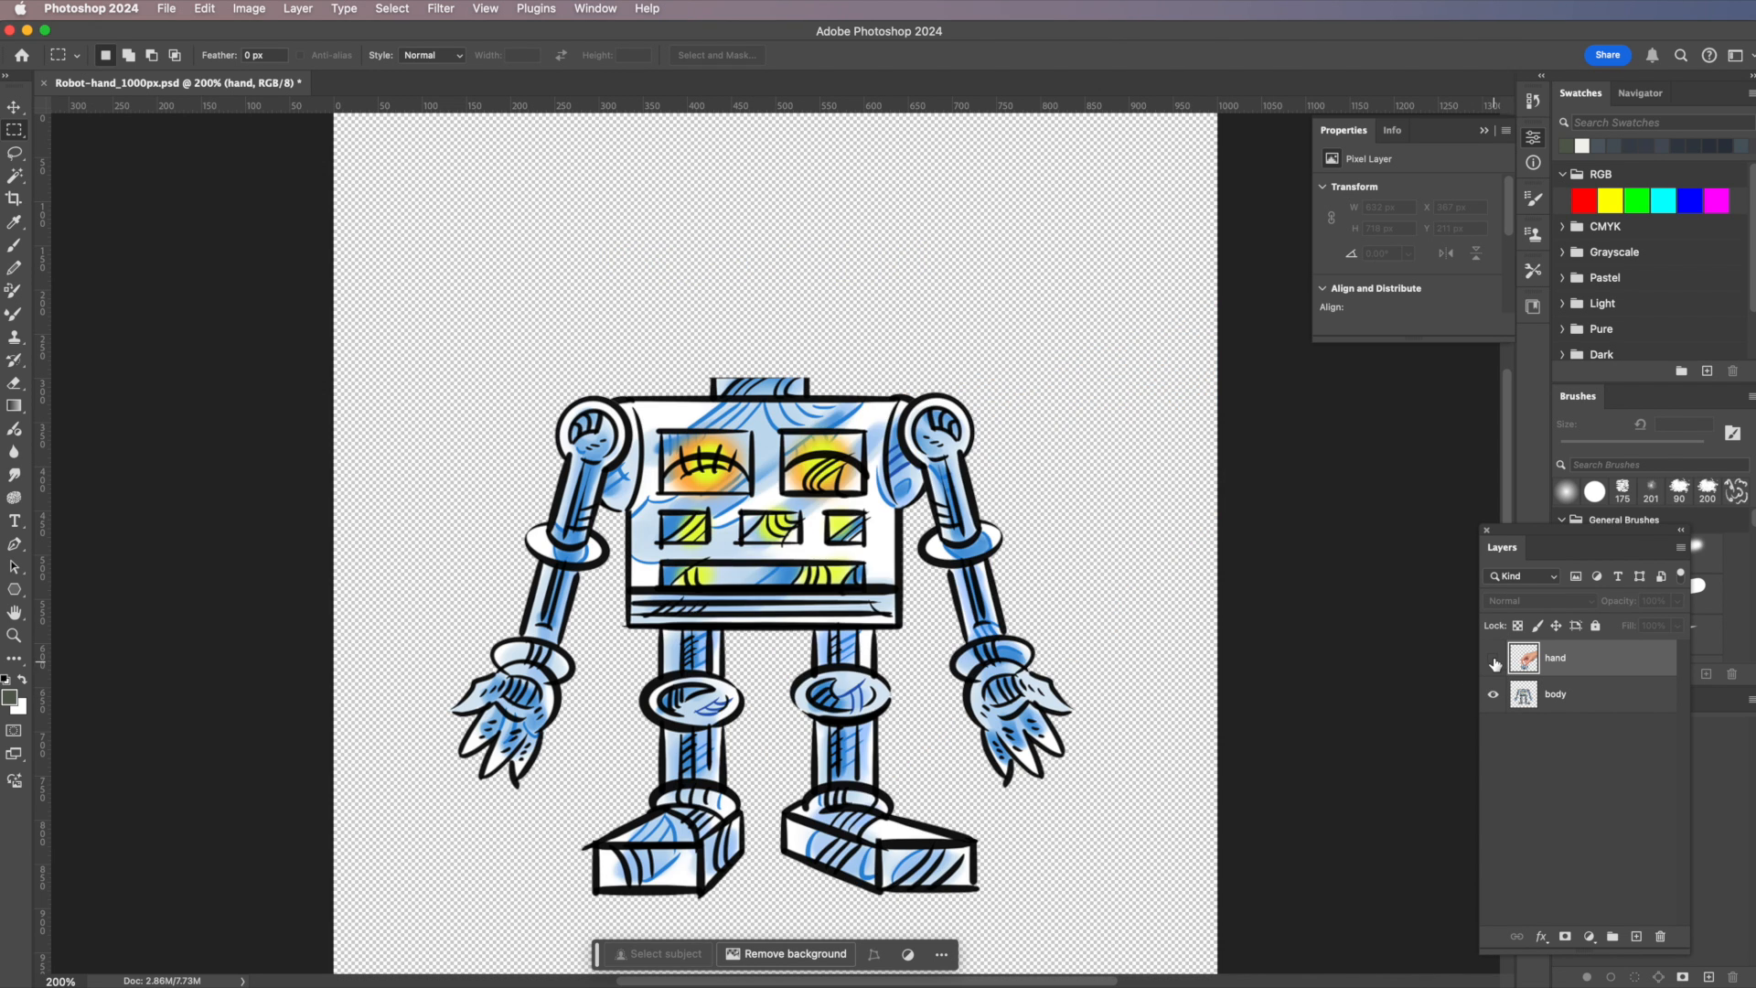
{"action": "left_click", "coordinate": [1492, 659]}
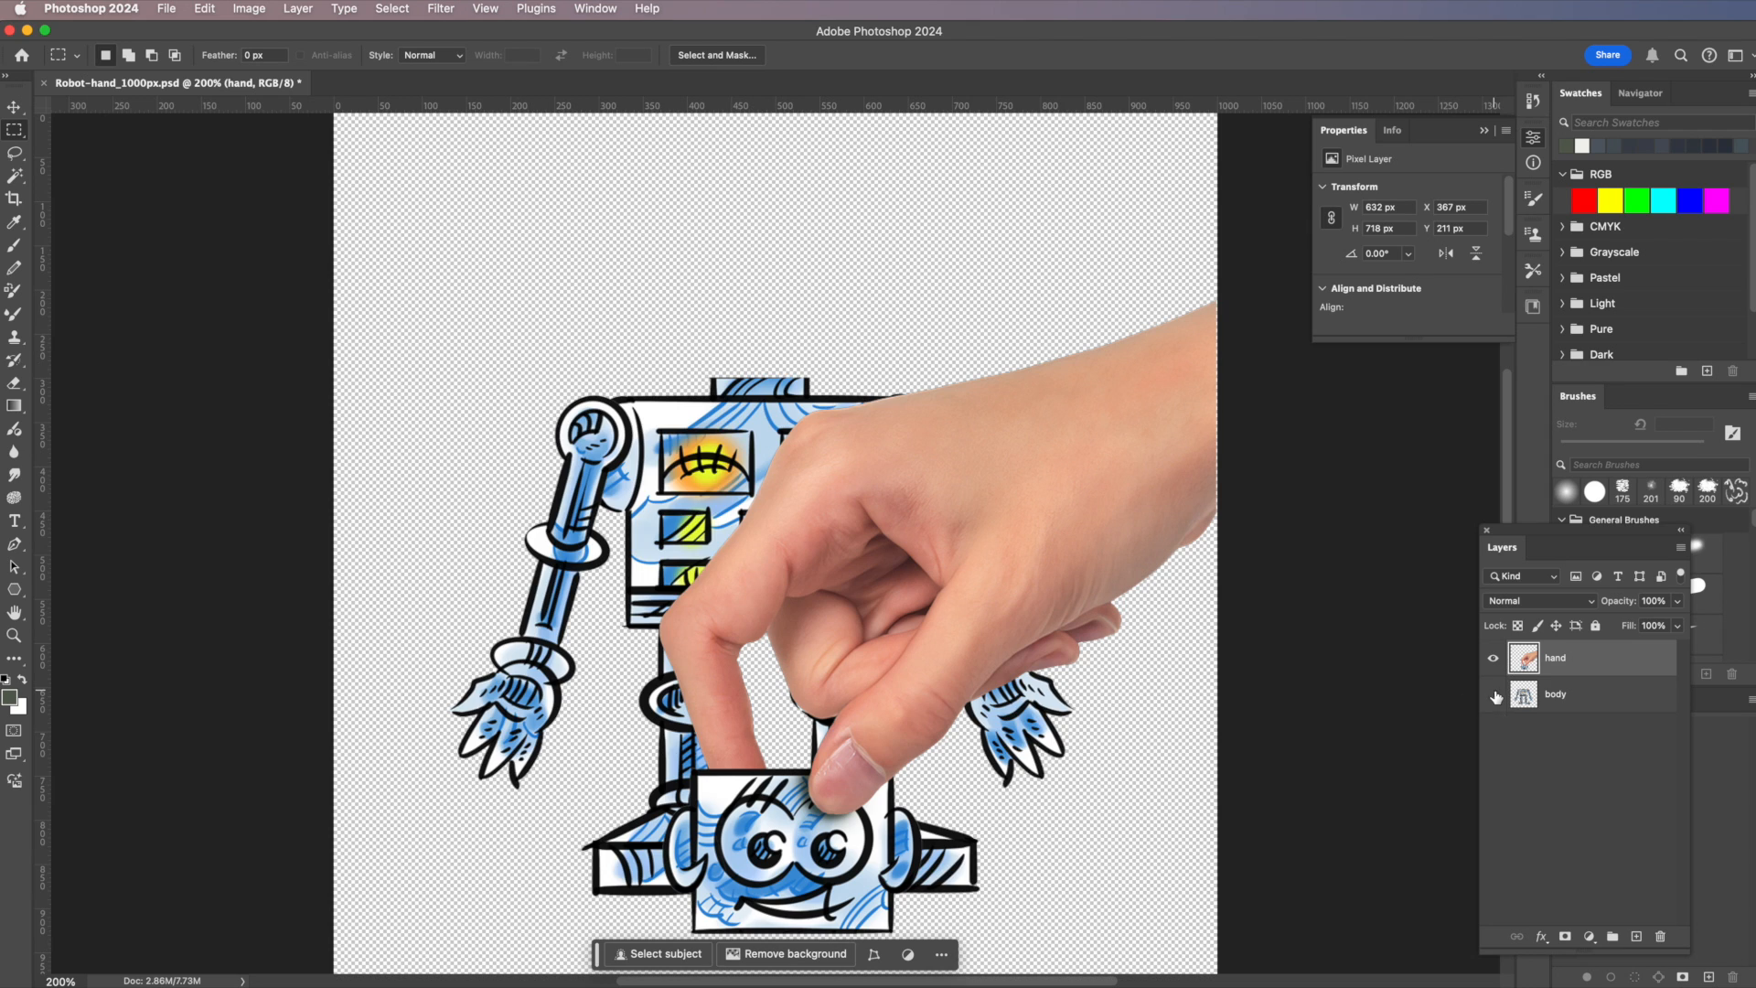
{"action": "left_click", "coordinate": [1495, 695]}
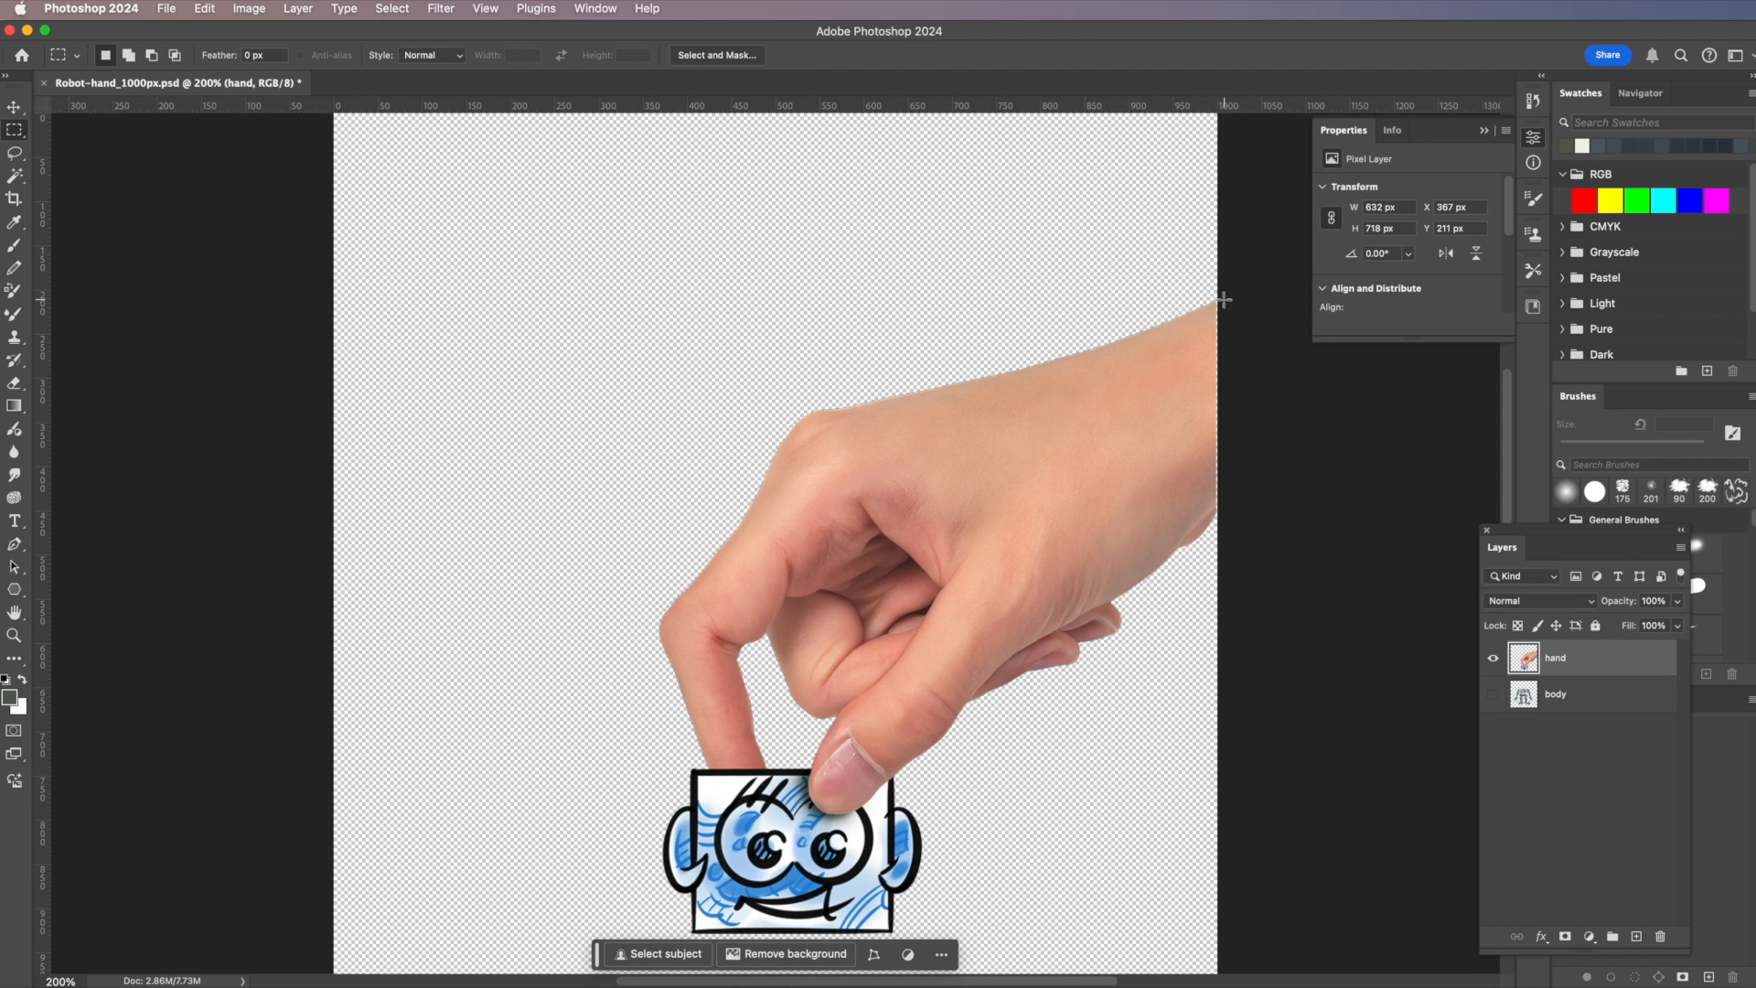
Select a tight rectangle around the hand and robot head and crop the canvas to it
{"action": "left_click_drag", "start_coordinate": [1215, 298], "coordinate": [653, 933]}
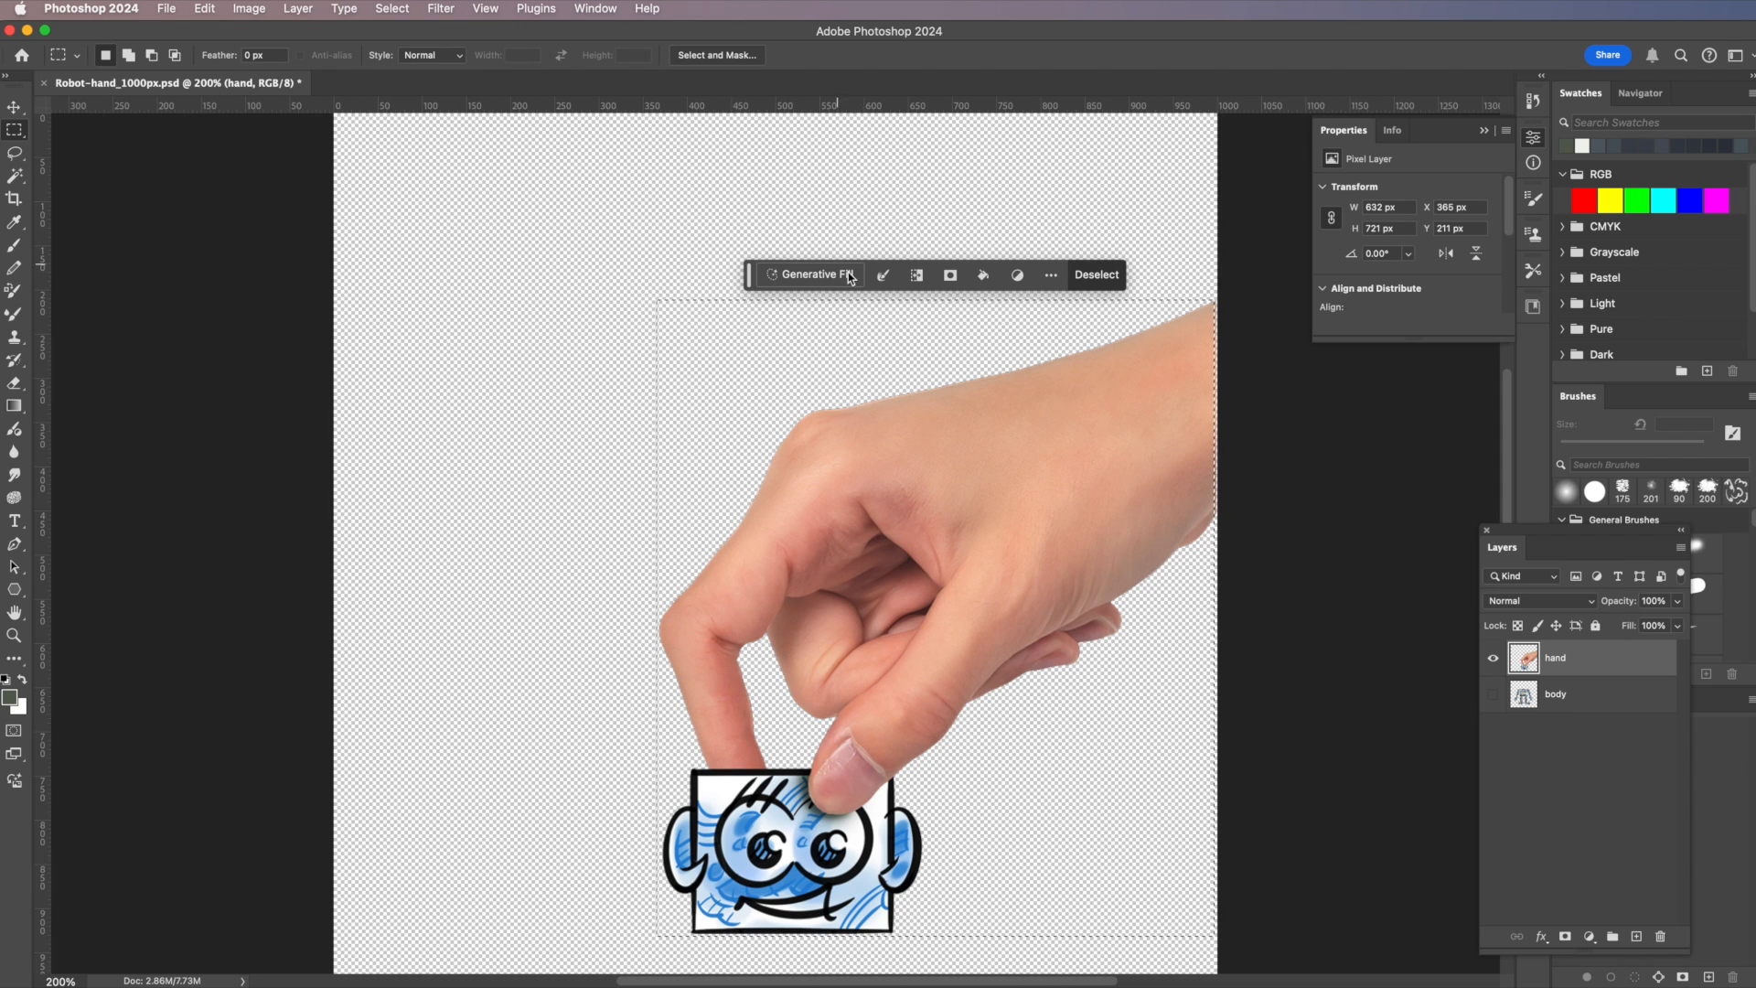
{"action": "left_click", "coordinate": [249, 9]}
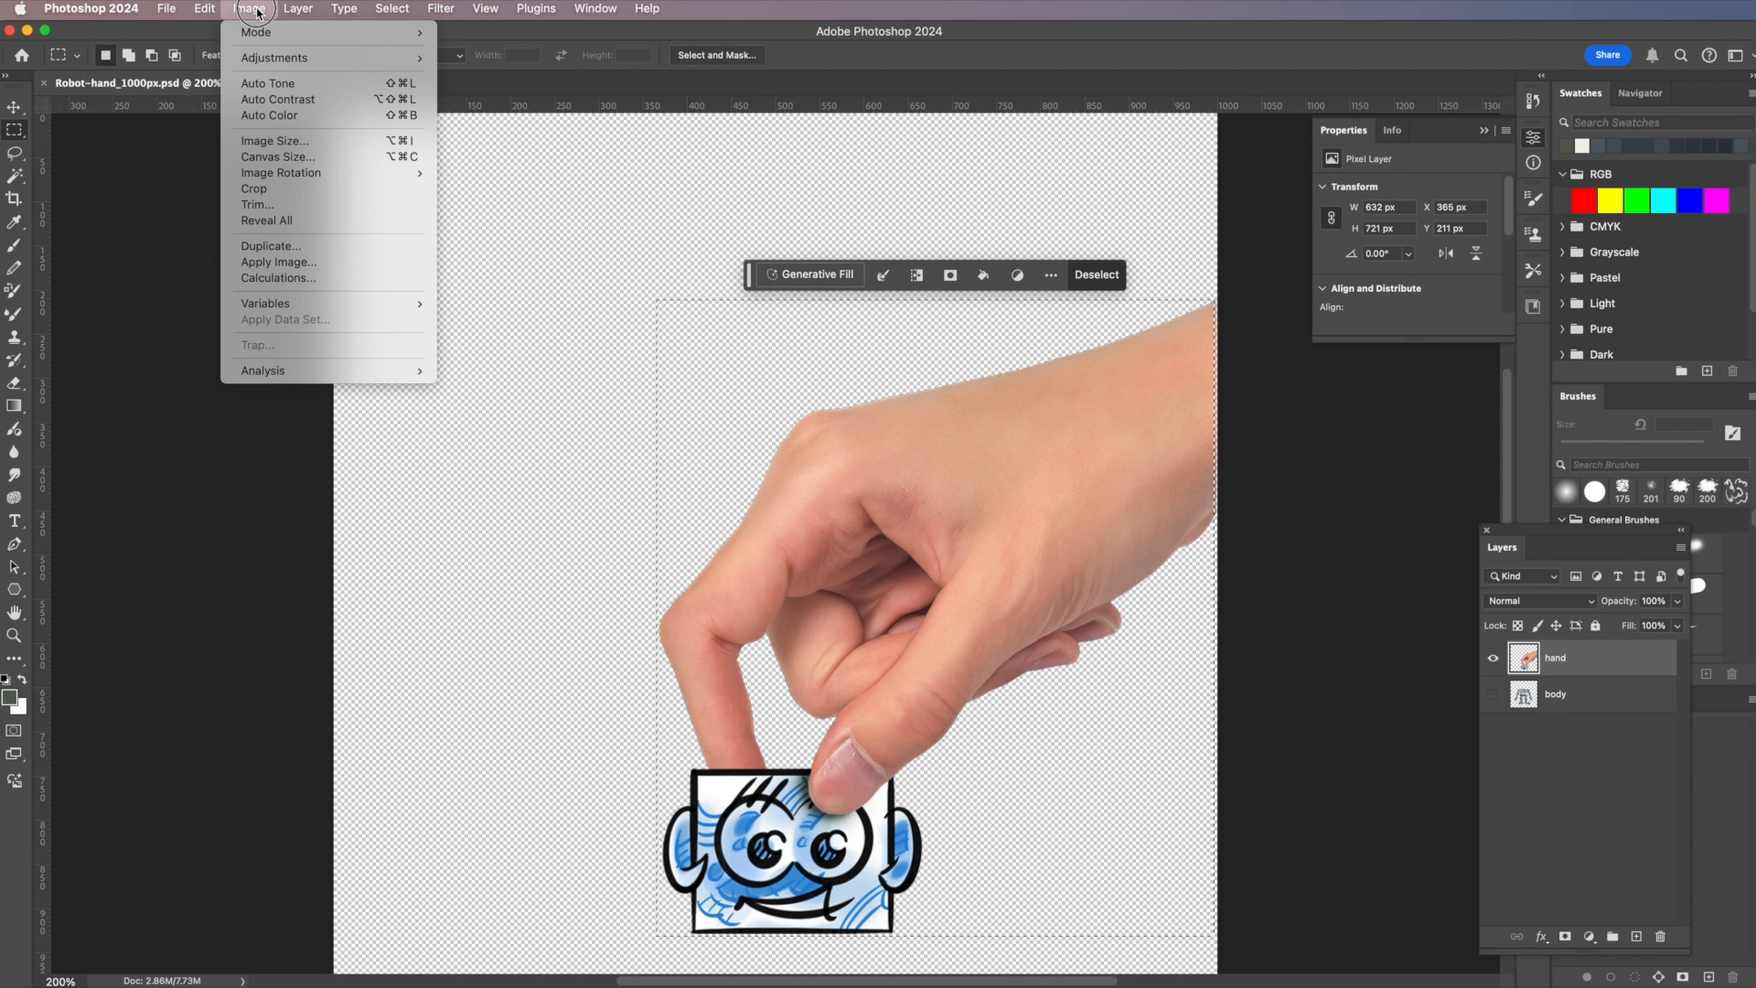
{"action": "left_click", "coordinate": [260, 190]}
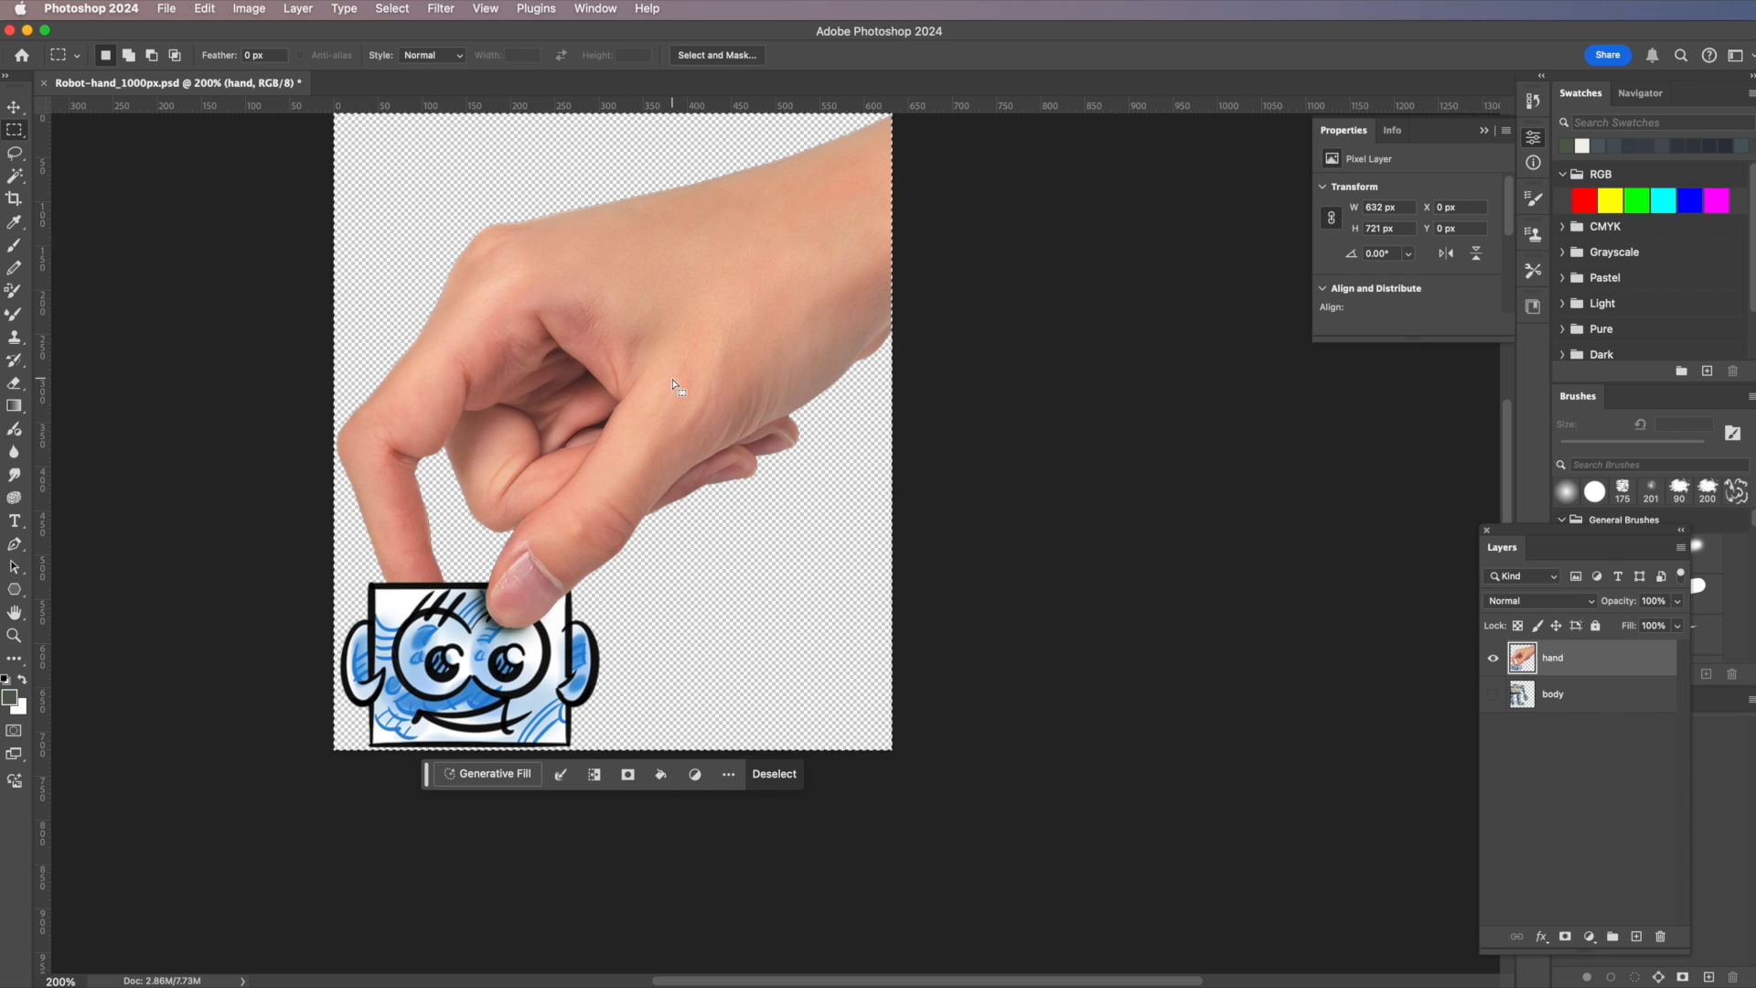
Set up saving a copy as a PNG named Robot-hand in the Robot-draw folder, and cancel the save
{"action": "left_click", "coordinate": [166, 9]}
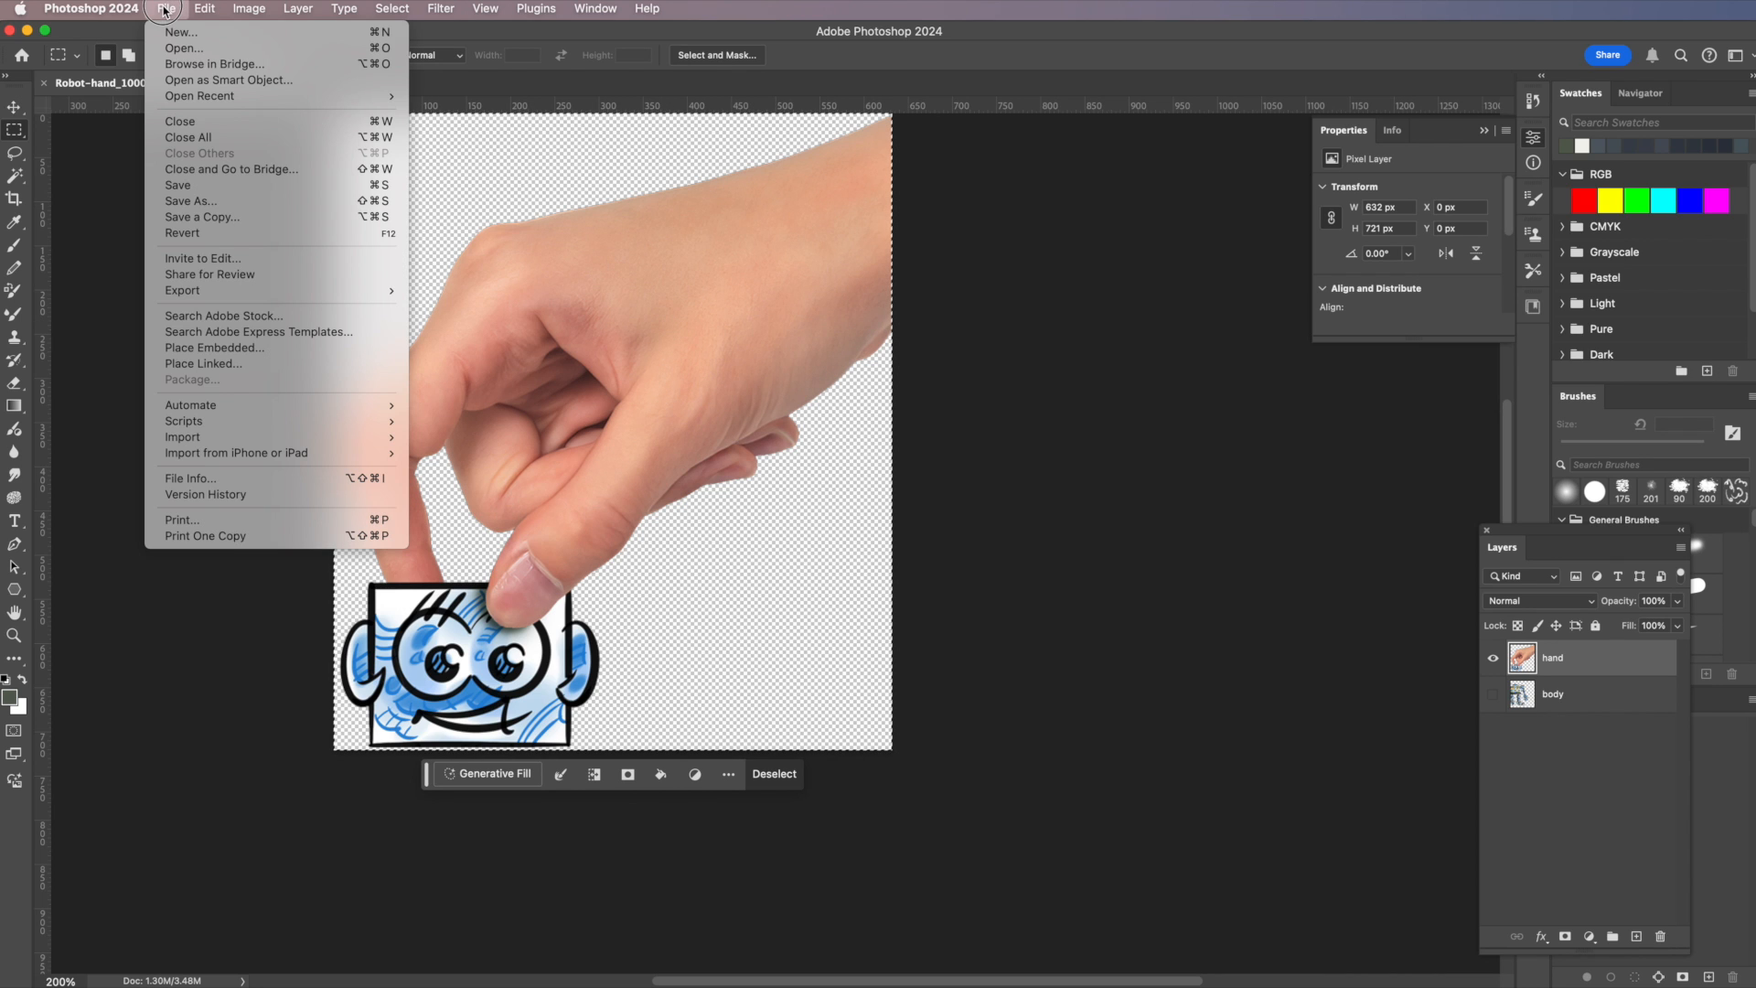
{"action": "left_click", "coordinate": [210, 218]}
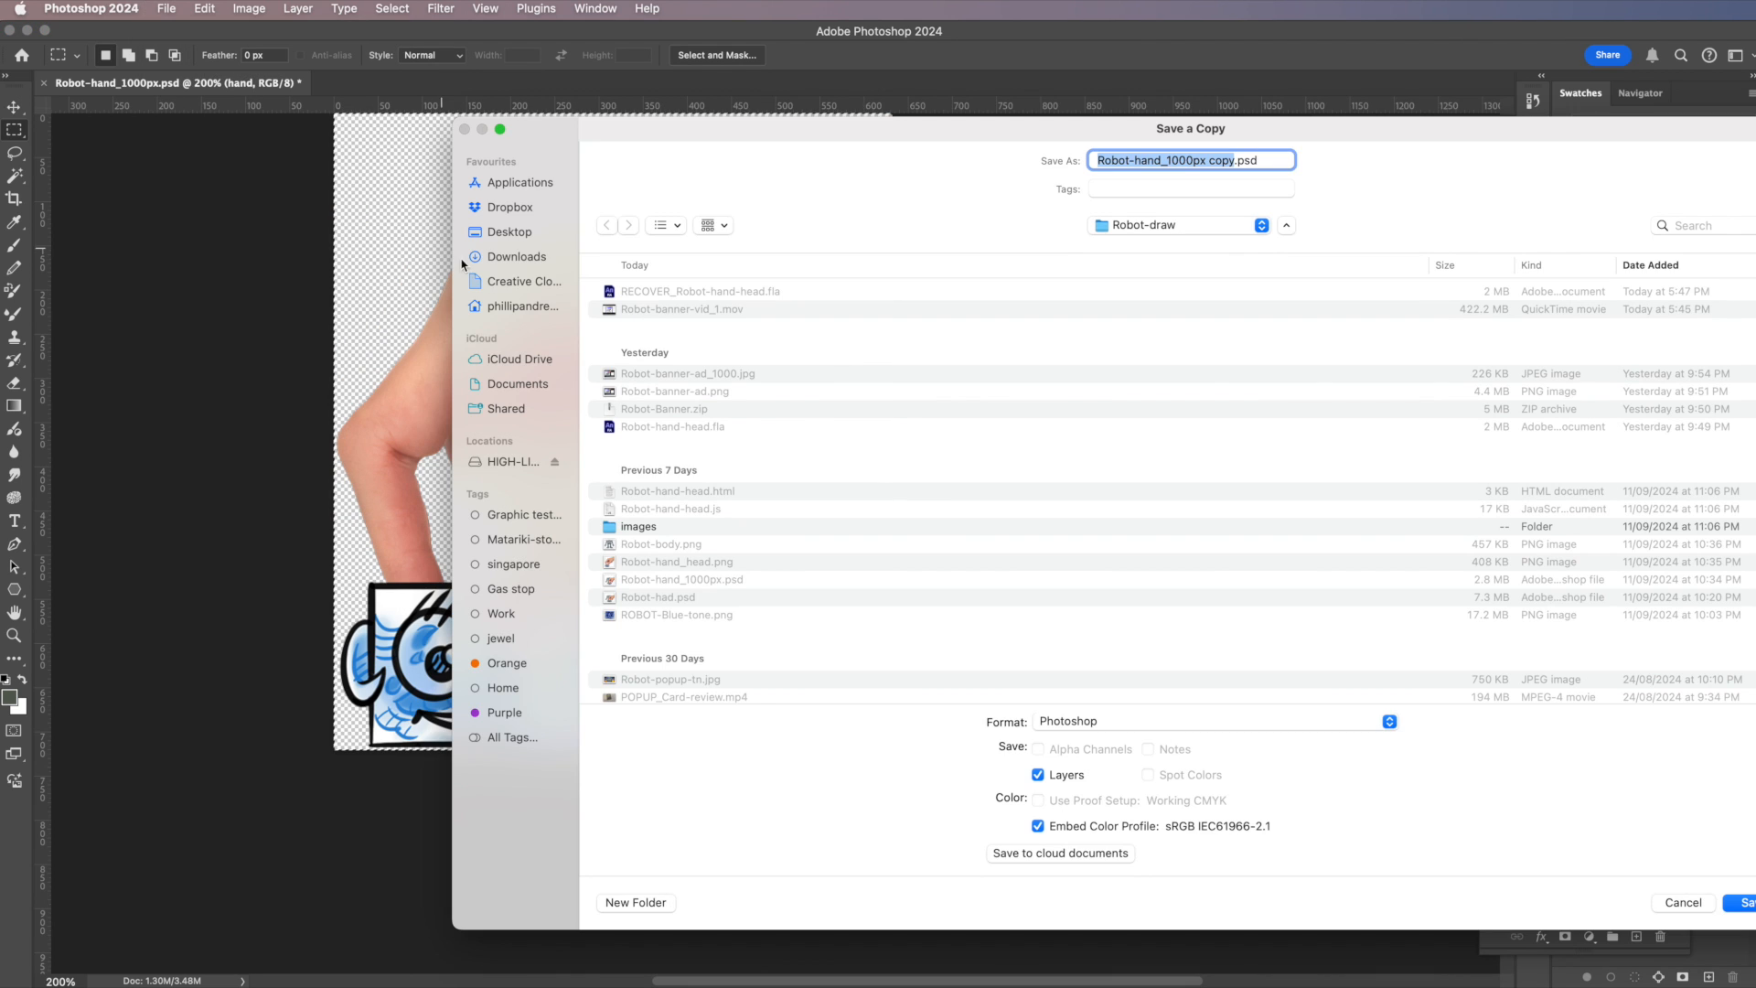
{"action": "left_click", "coordinate": [1220, 160]}
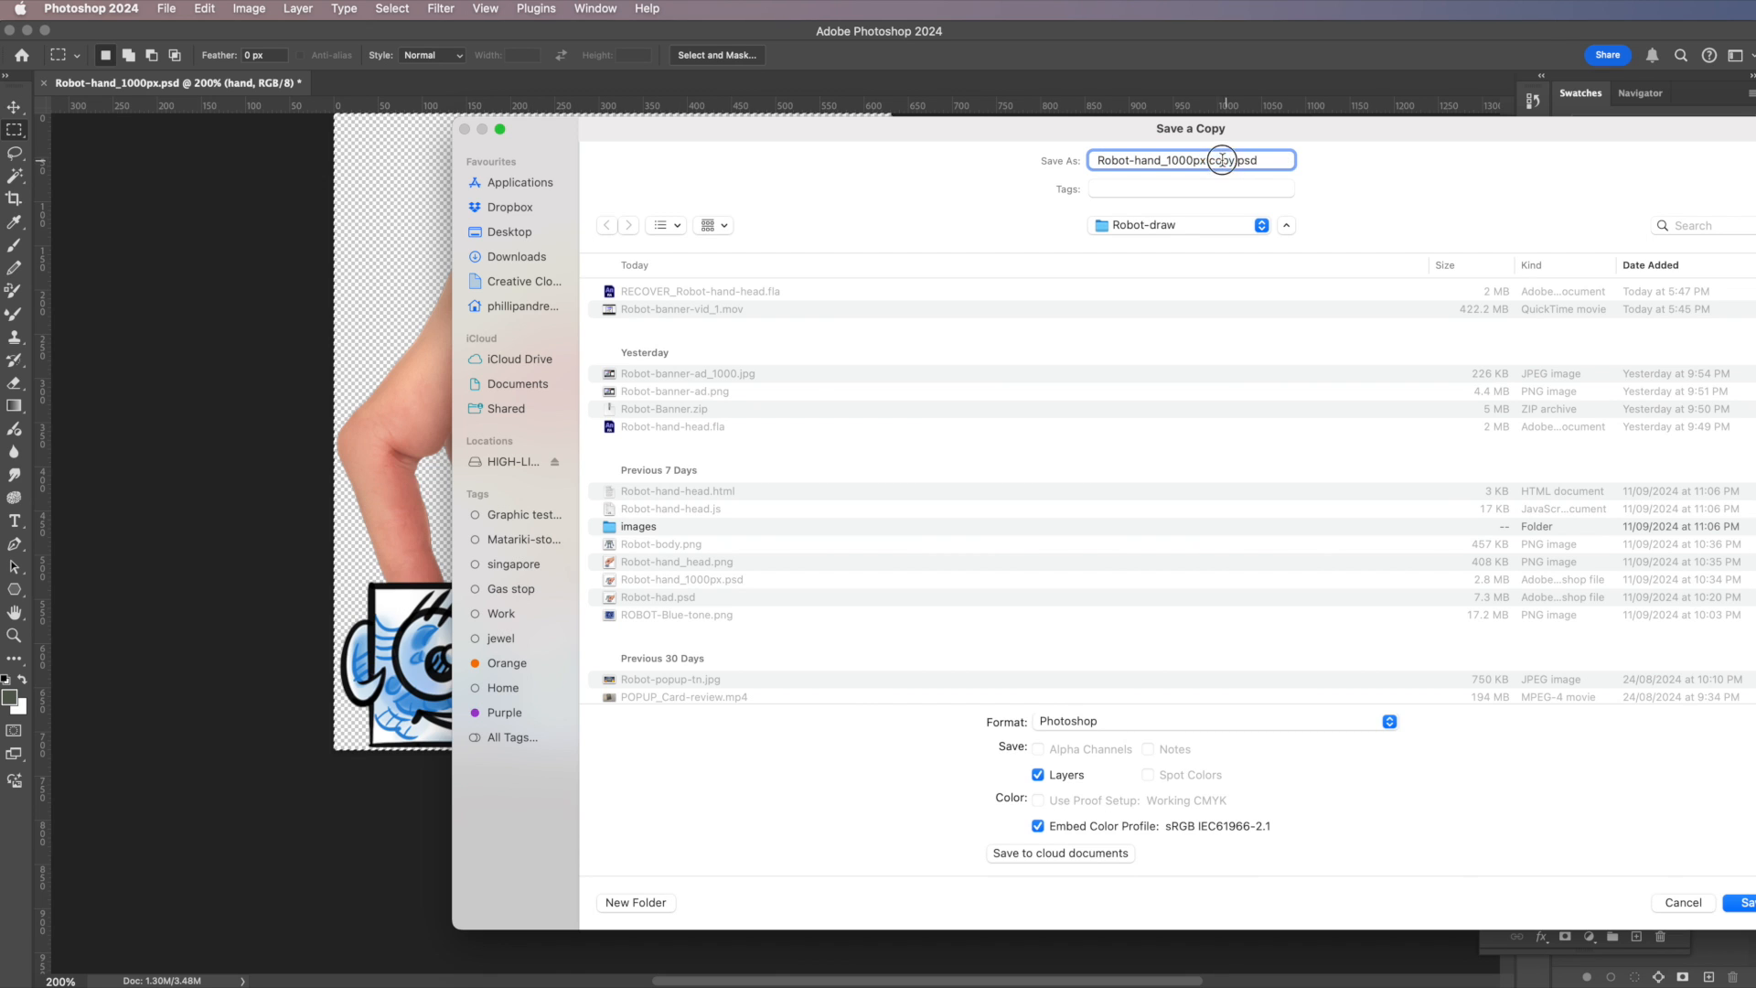
{"action": "left_click_drag", "start_coordinate": [1233, 164], "coordinate": [1166, 158]}
{"action": "key", "text": "BackSpace"}
{"action": "left_click_drag", "start_coordinate": [952, 132], "coordinate": [713, 35]}
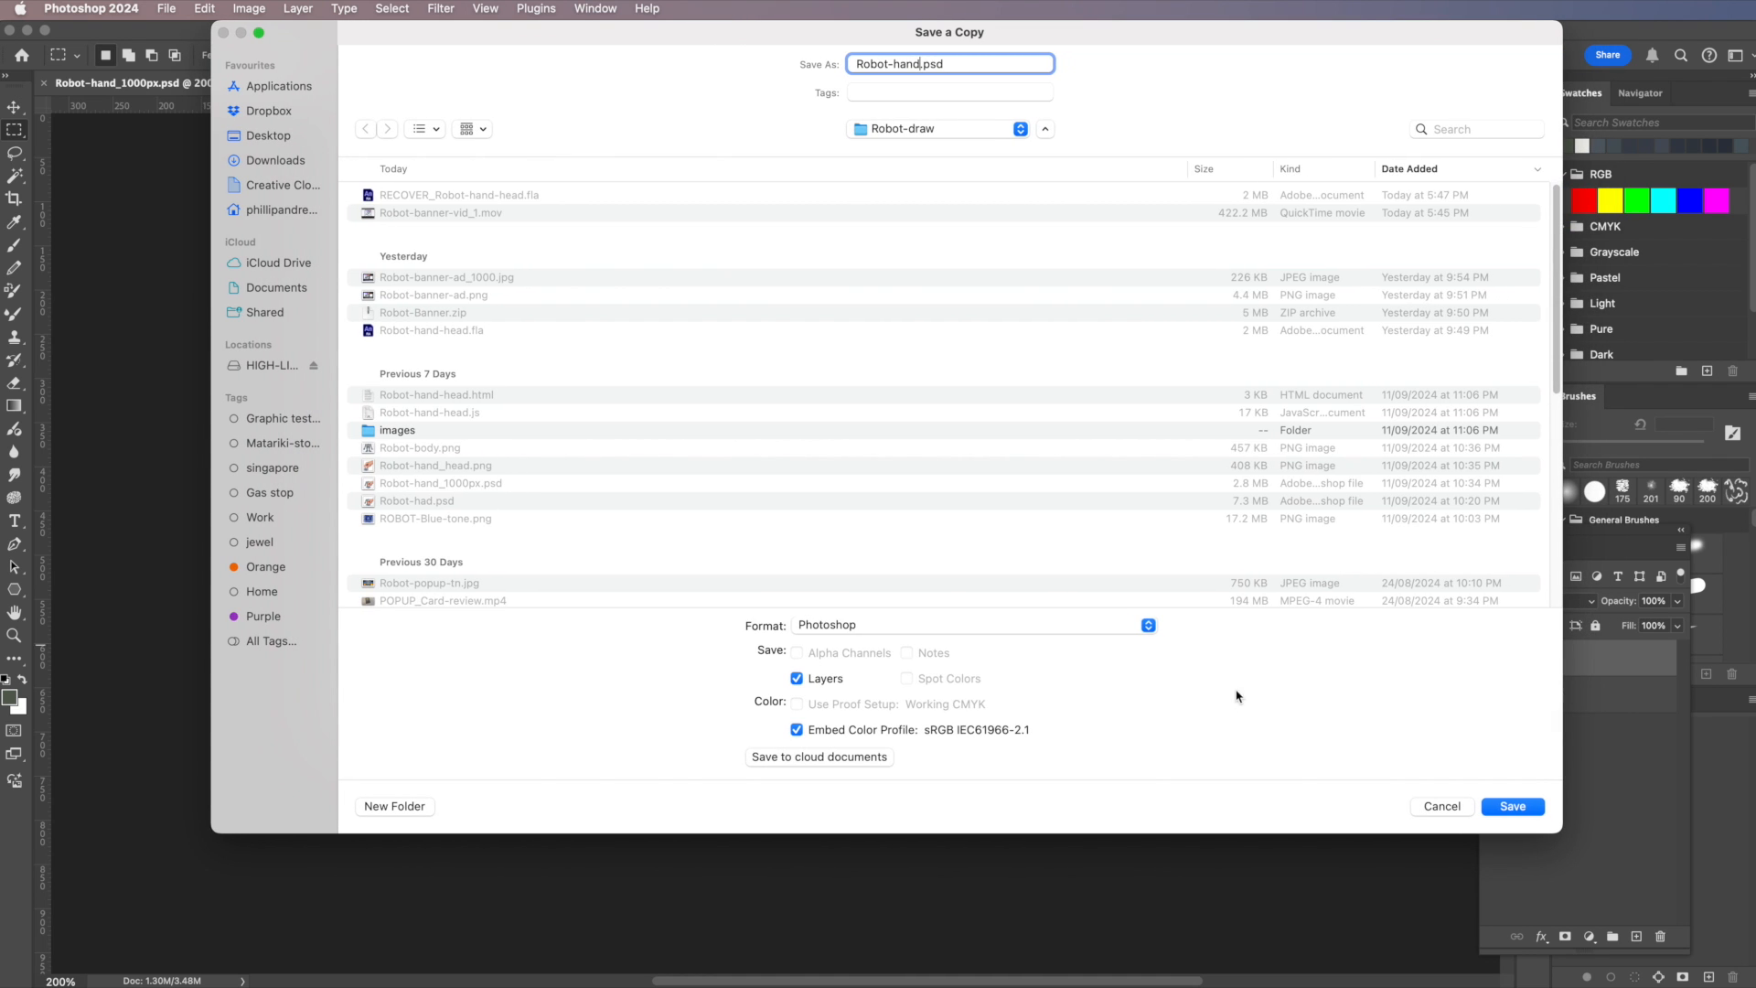
{"action": "left_click", "coordinate": [1110, 625]}
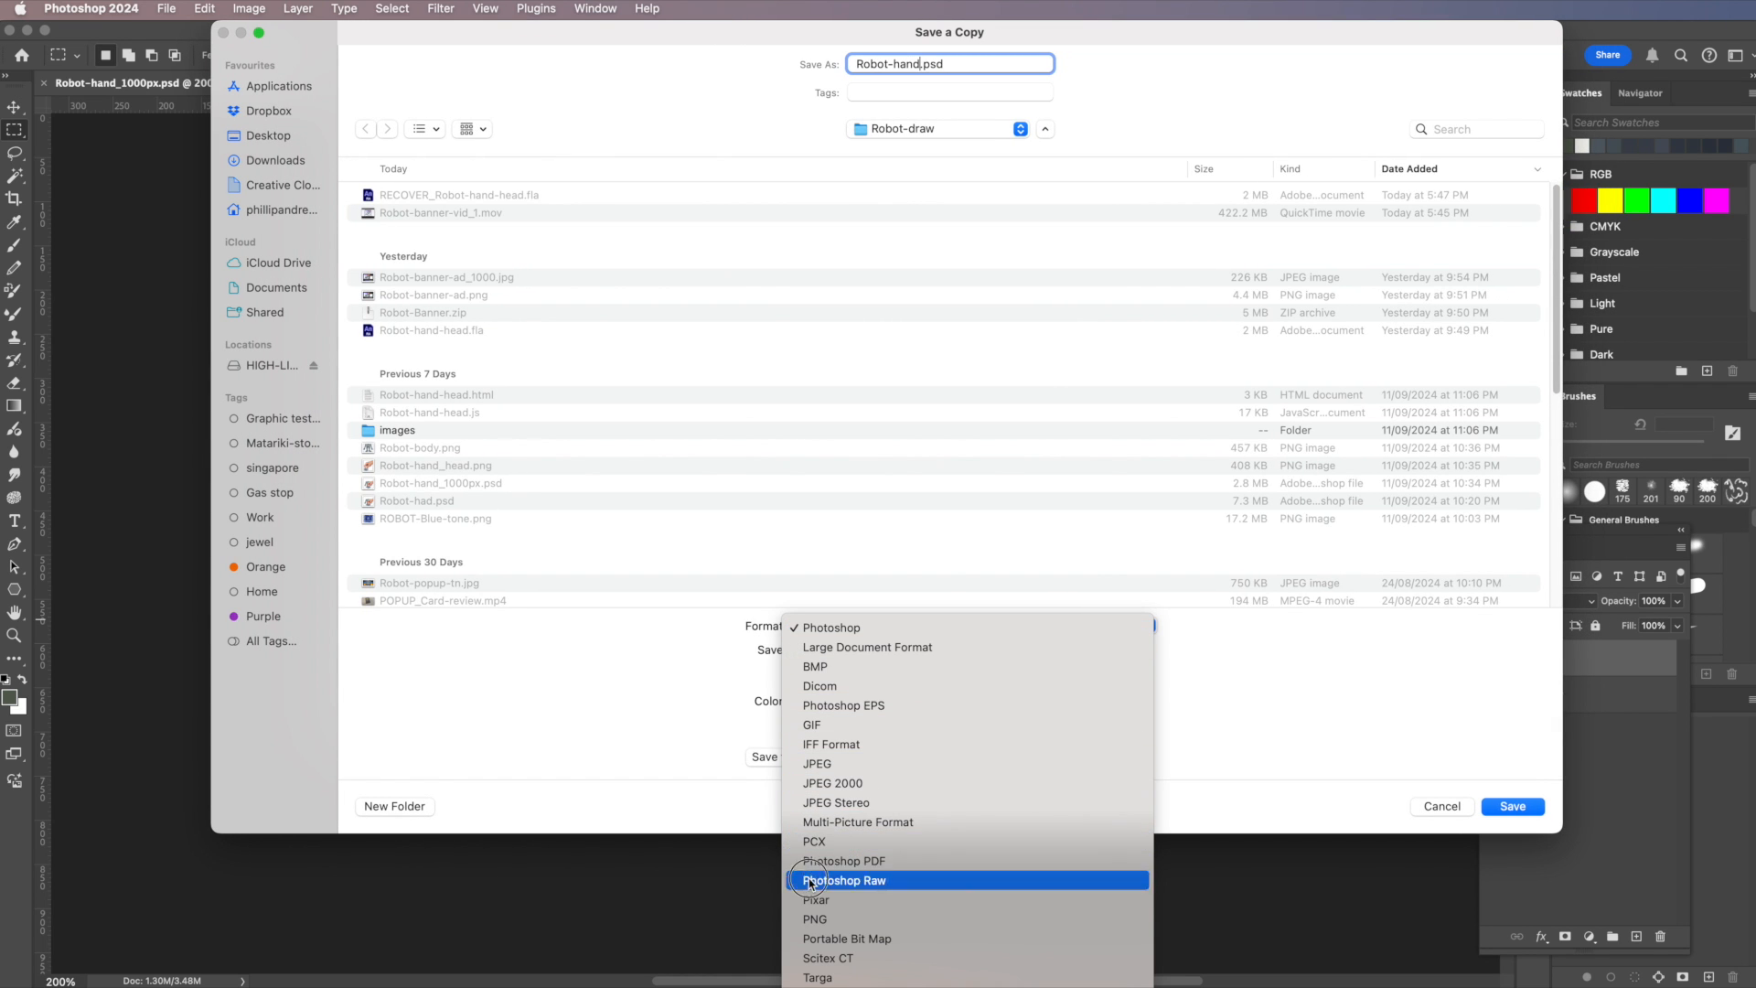
{"action": "left_click", "coordinate": [817, 918]}
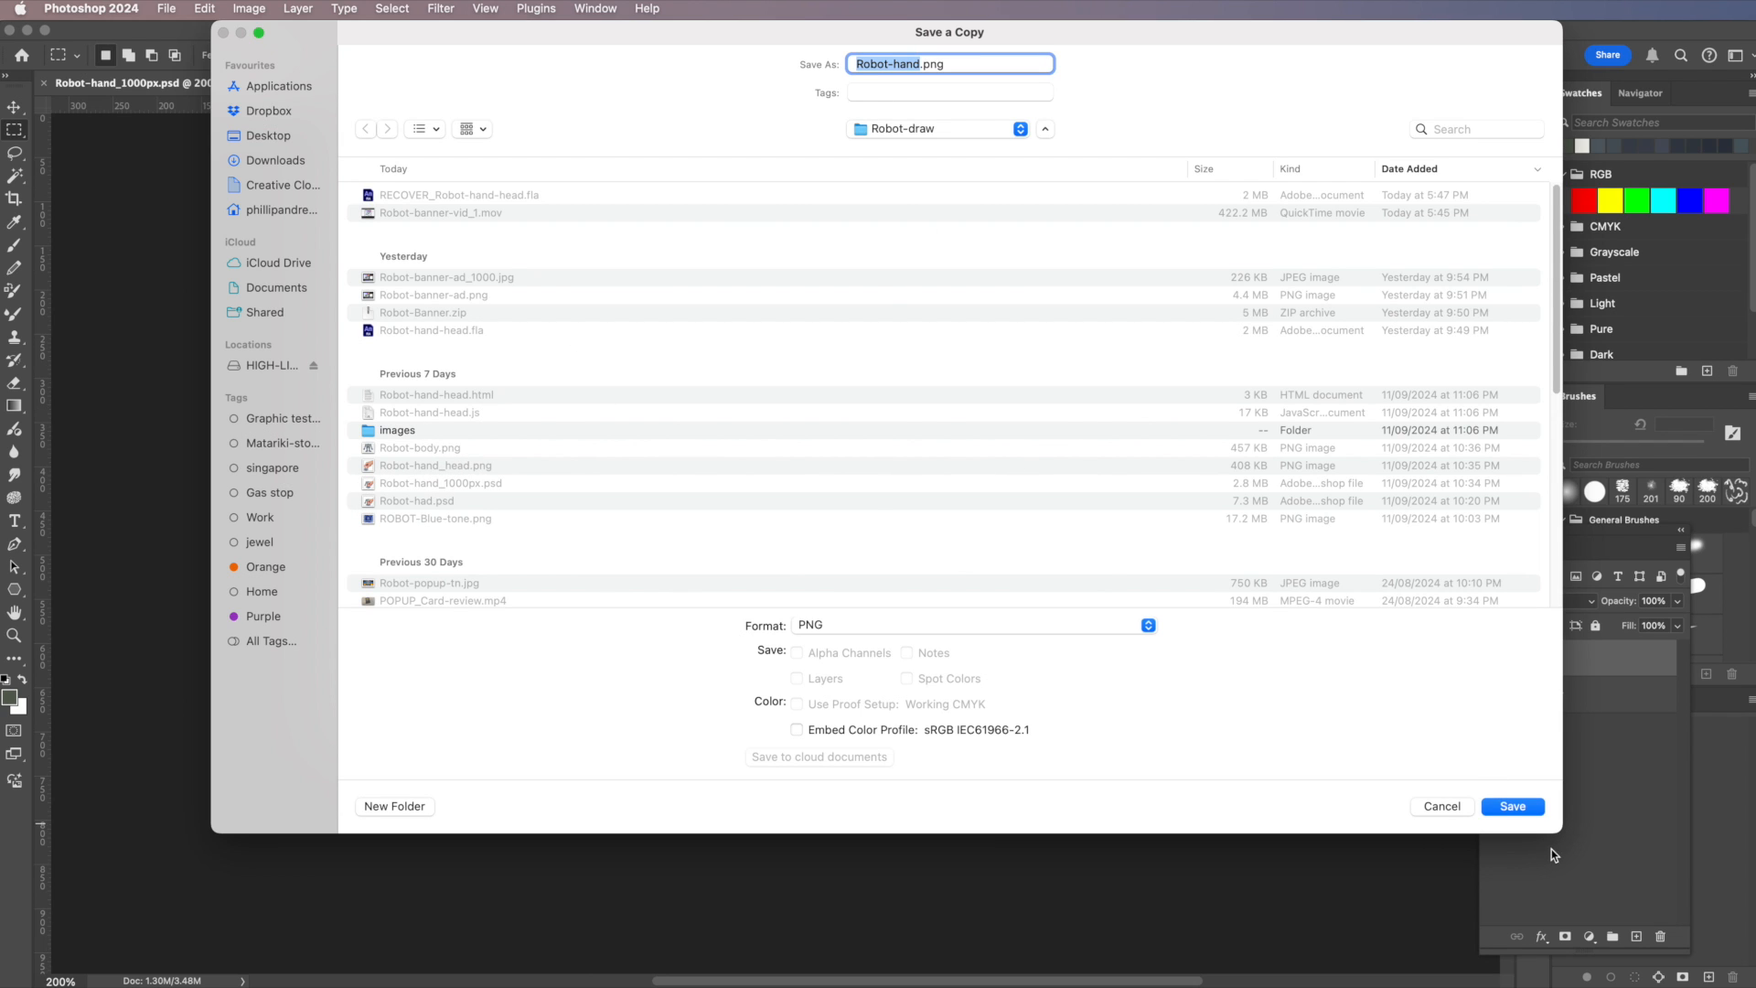
{"action": "left_click", "coordinate": [1440, 805]}
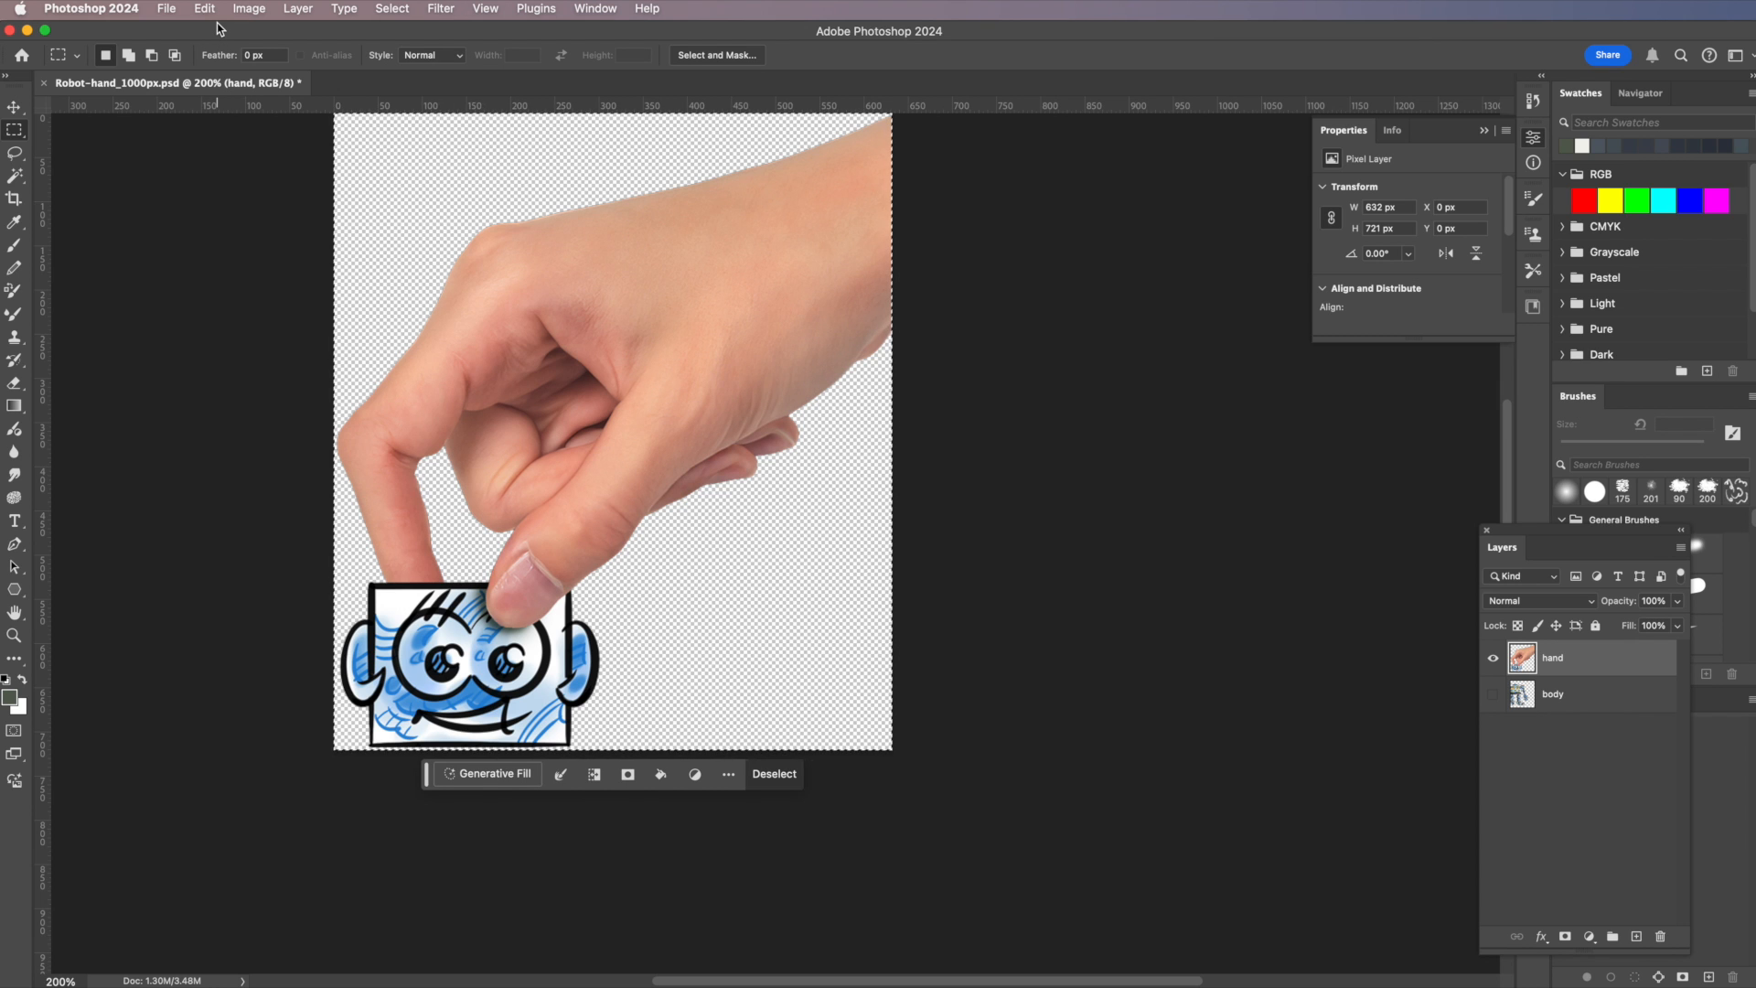
Undo the crop, show the body layer and hide the hand layer
{"action": "key", "text": "super+z"}
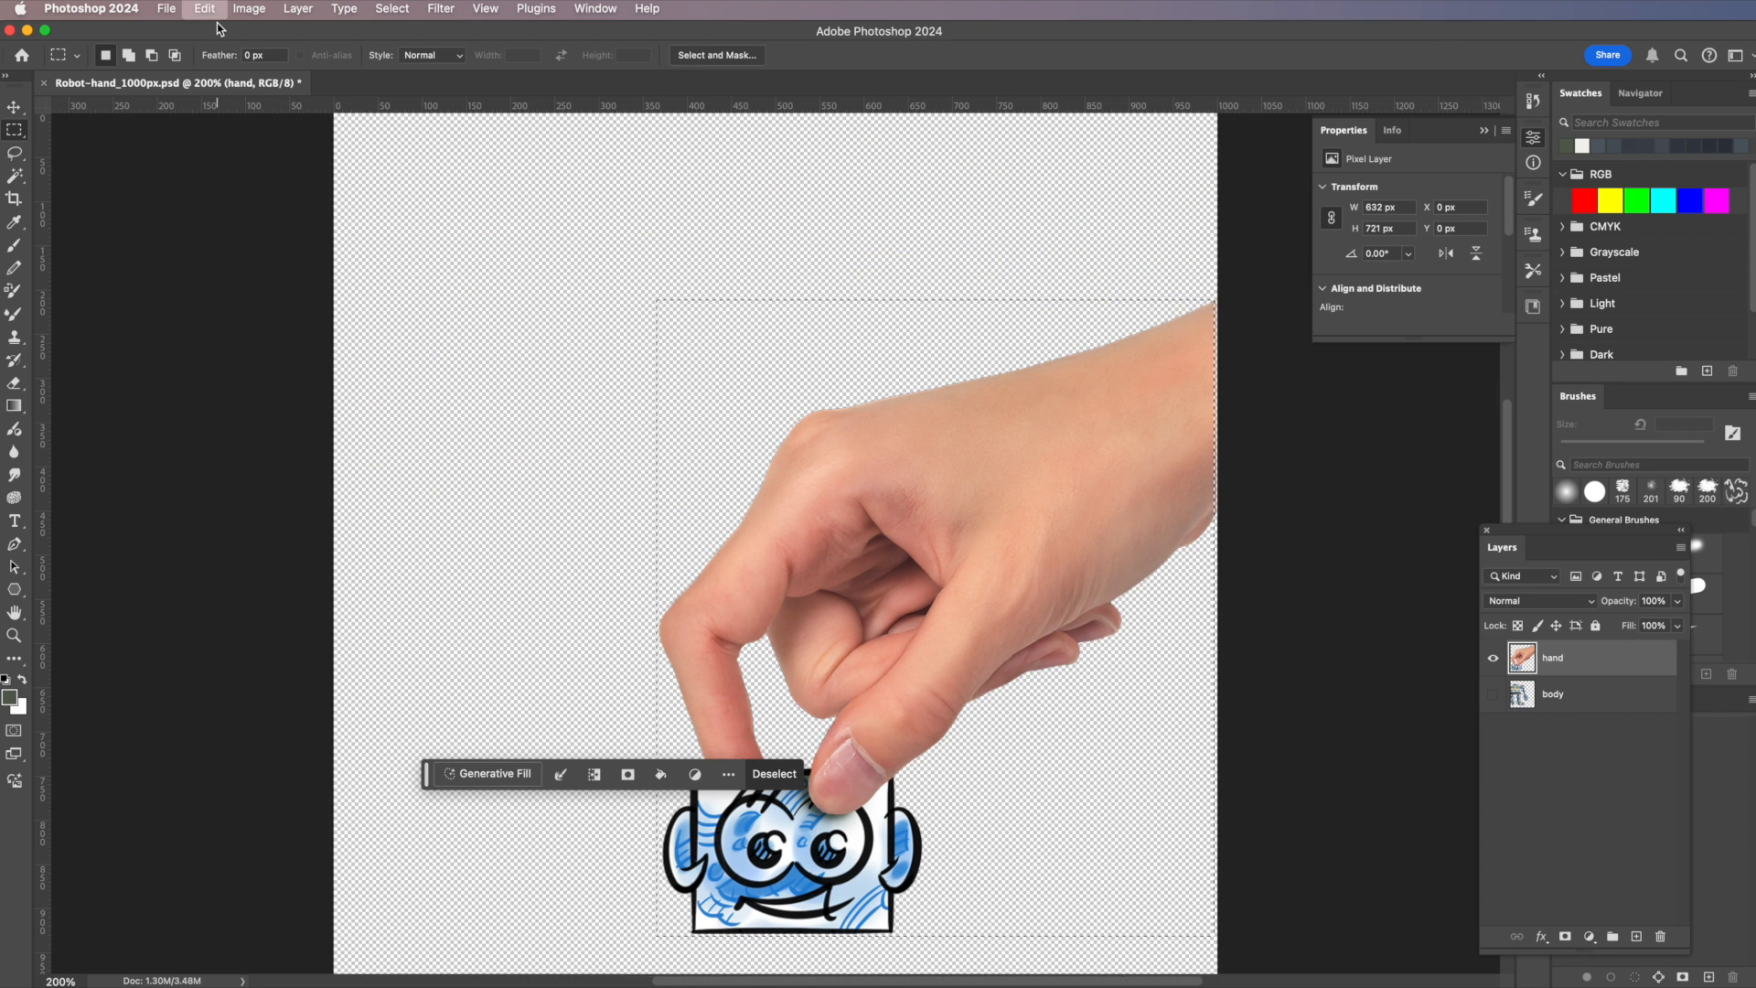
{"action": "left_click", "coordinate": [1493, 695]}
{"action": "left_click", "coordinate": [1493, 658]}
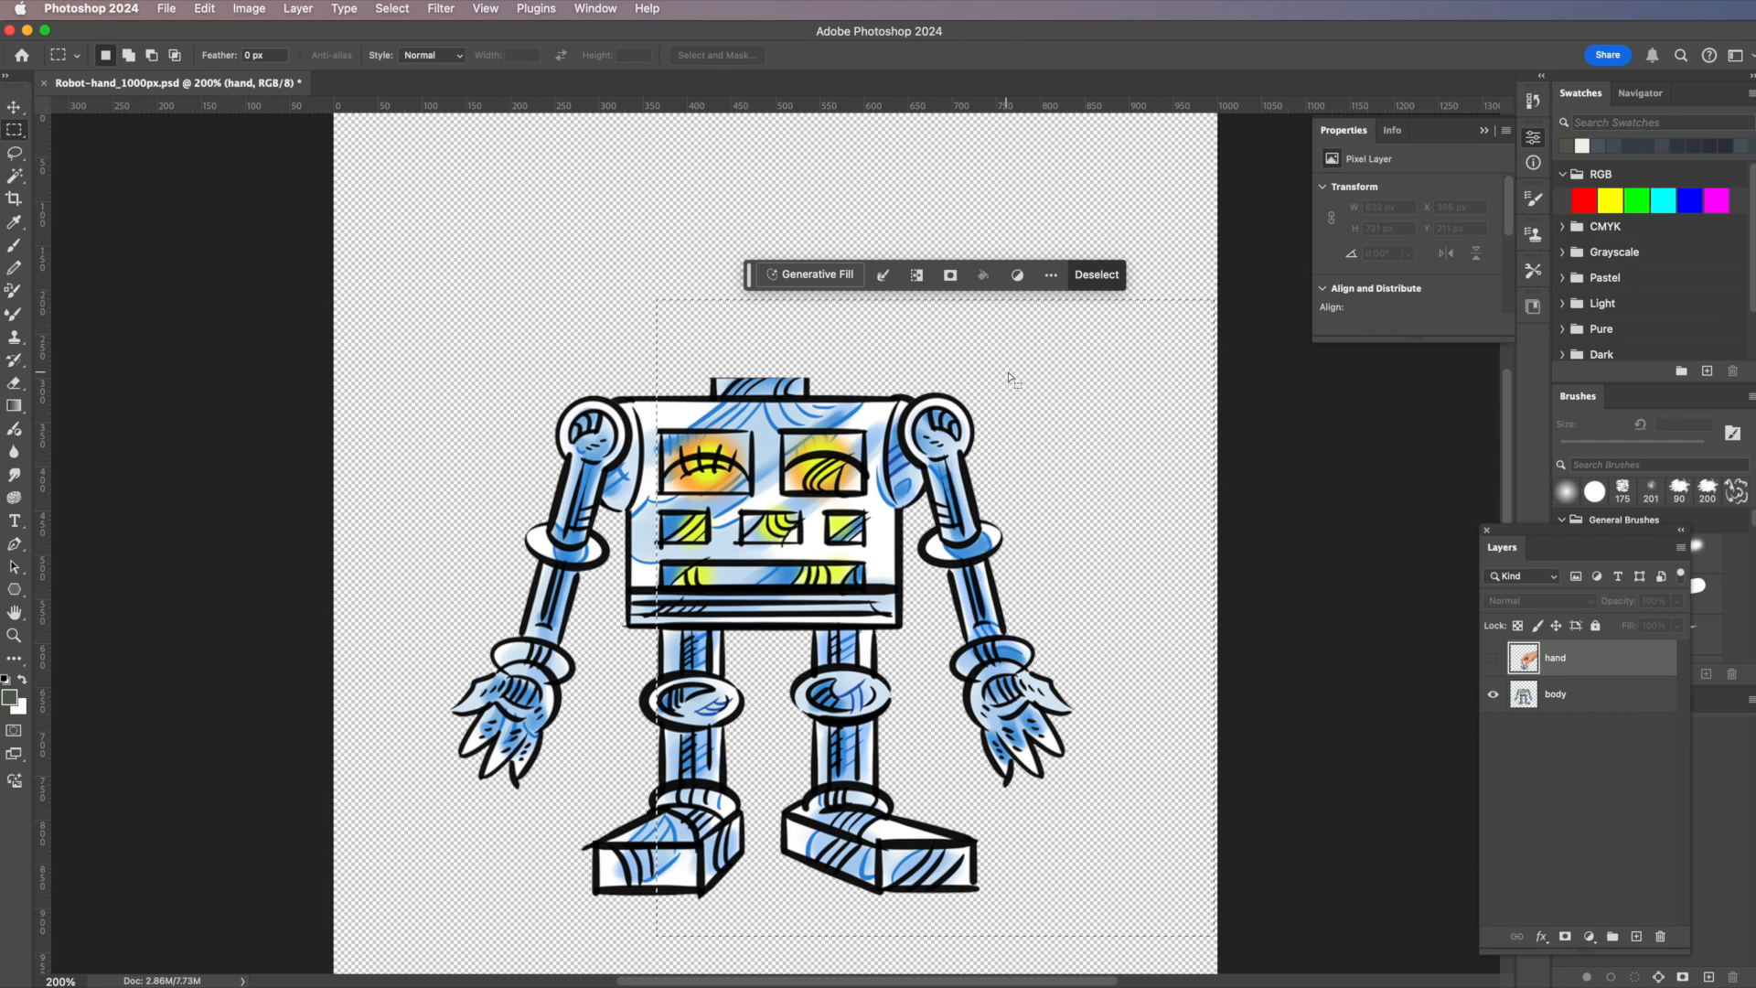
Replace the existing selection with a tight rectangular marquee around the whole robot body
{"action": "left_click_drag", "start_coordinate": [1039, 456], "coordinate": [894, 445]}
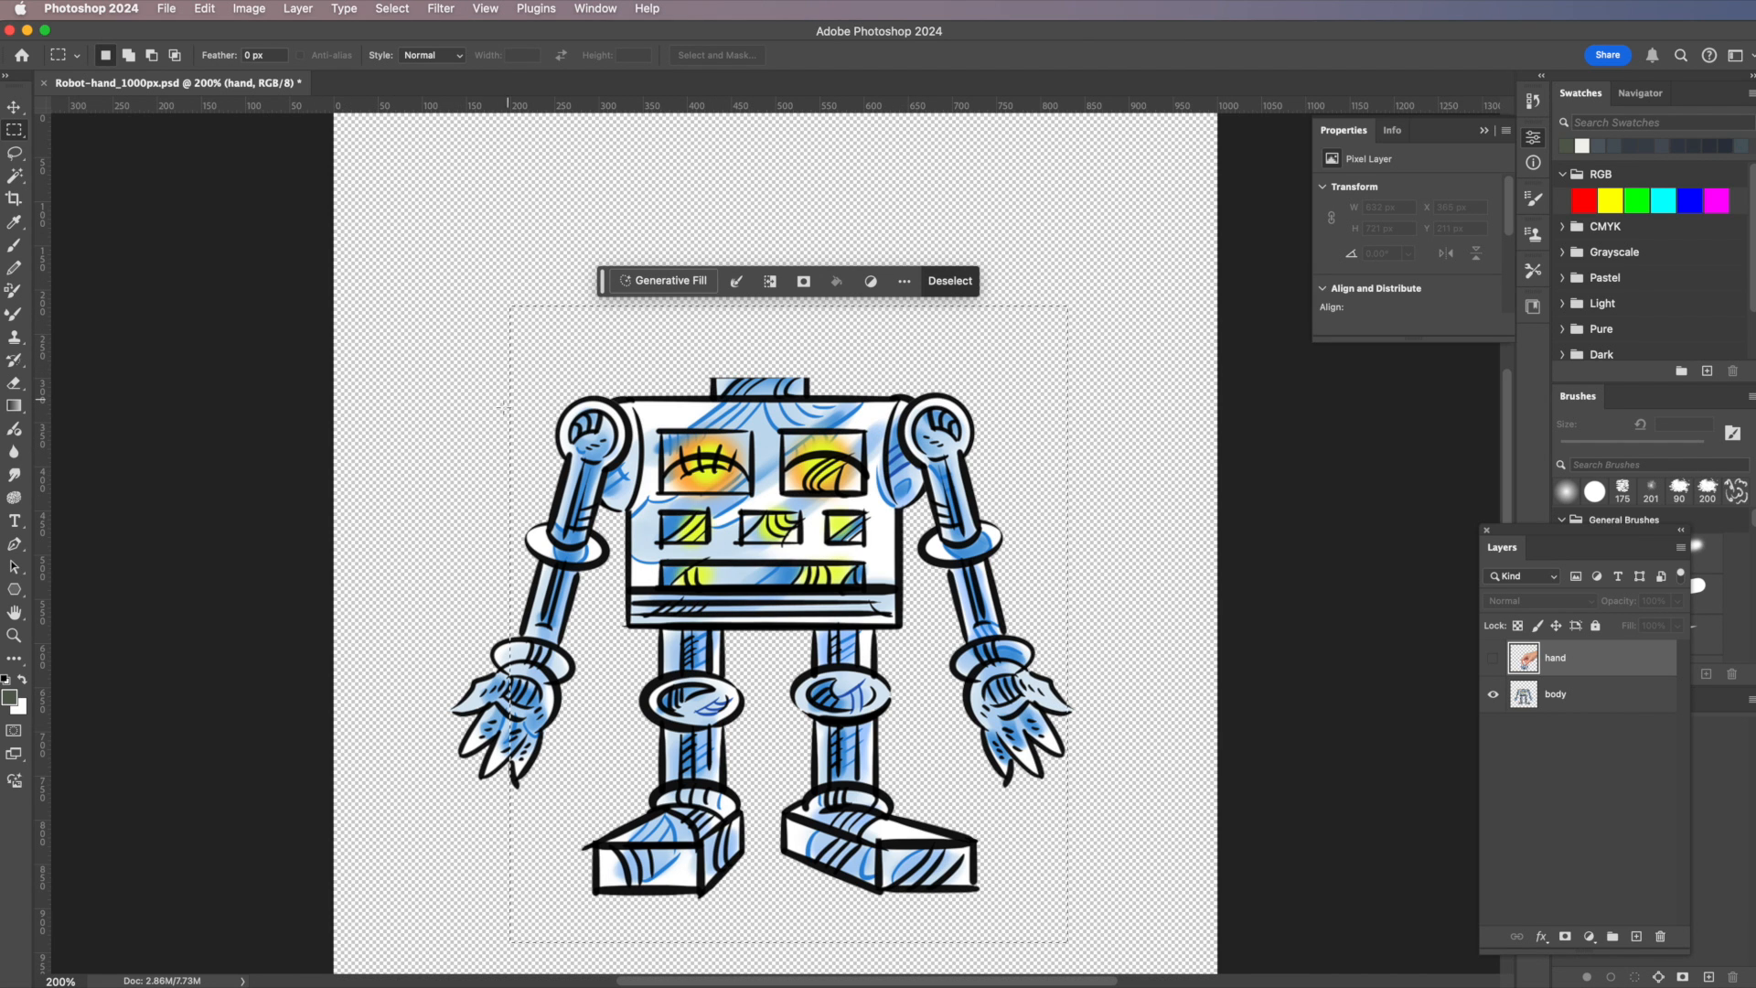
{"action": "left_click", "coordinate": [452, 375]}
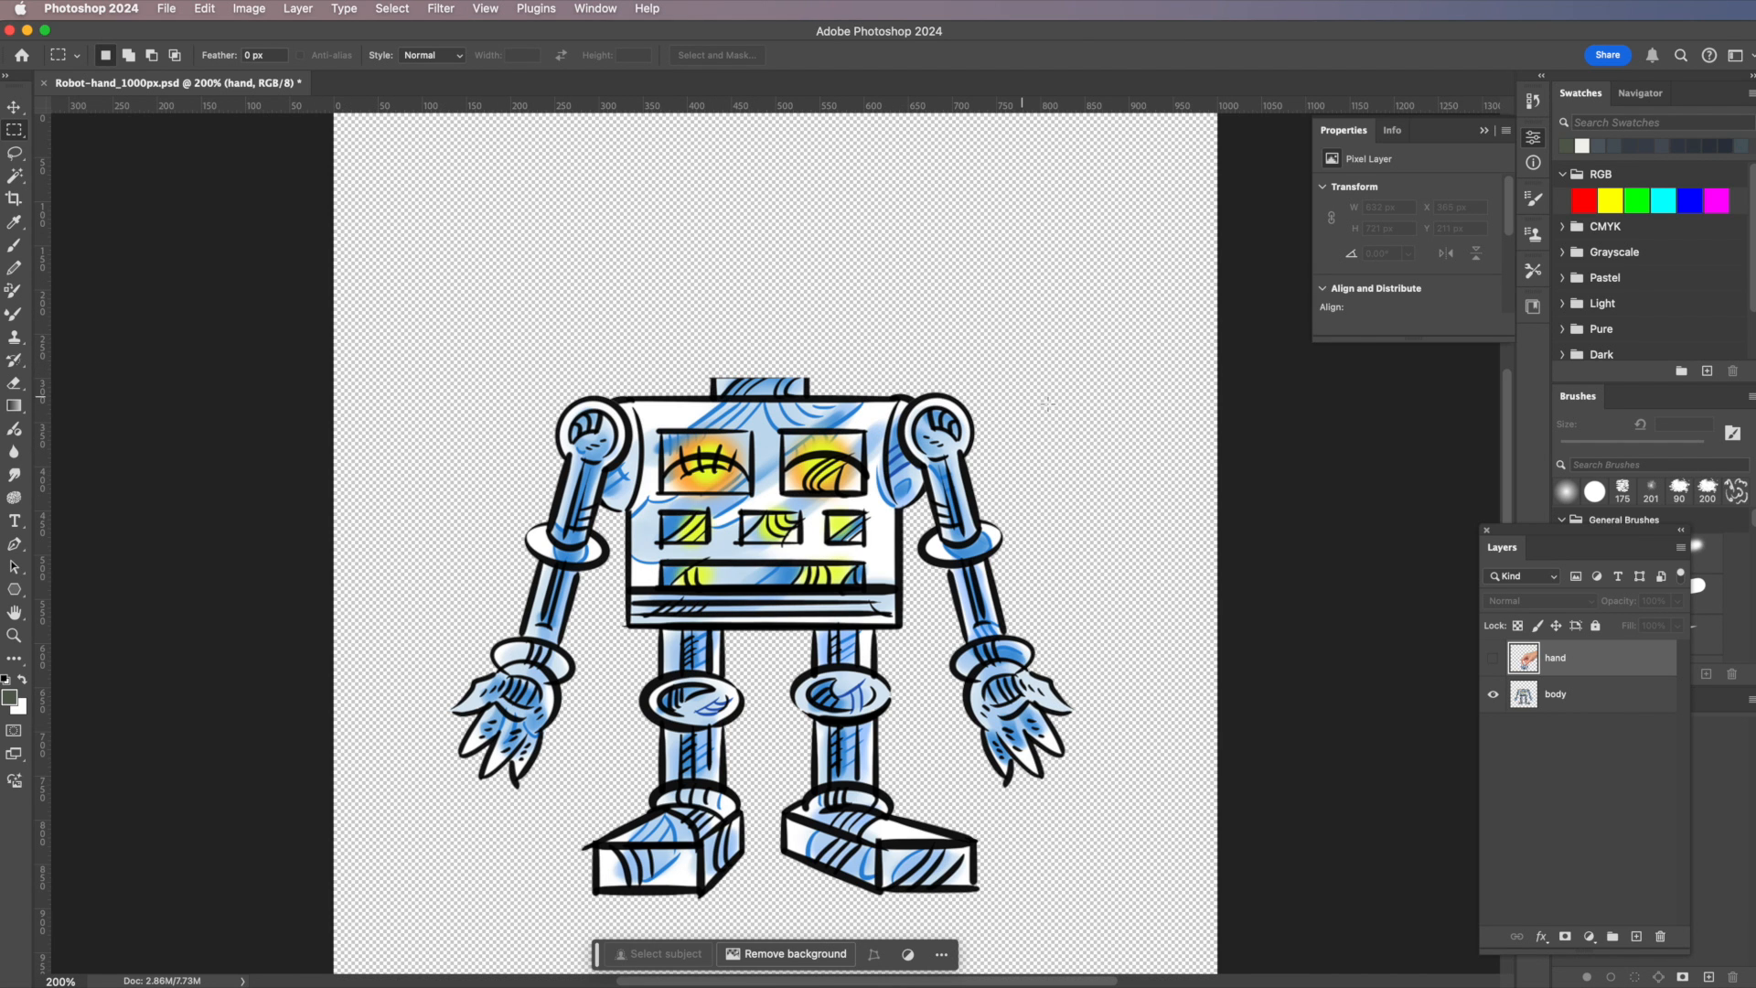
{"action": "left_click_drag", "start_coordinate": [1092, 380], "coordinate": [443, 914]}
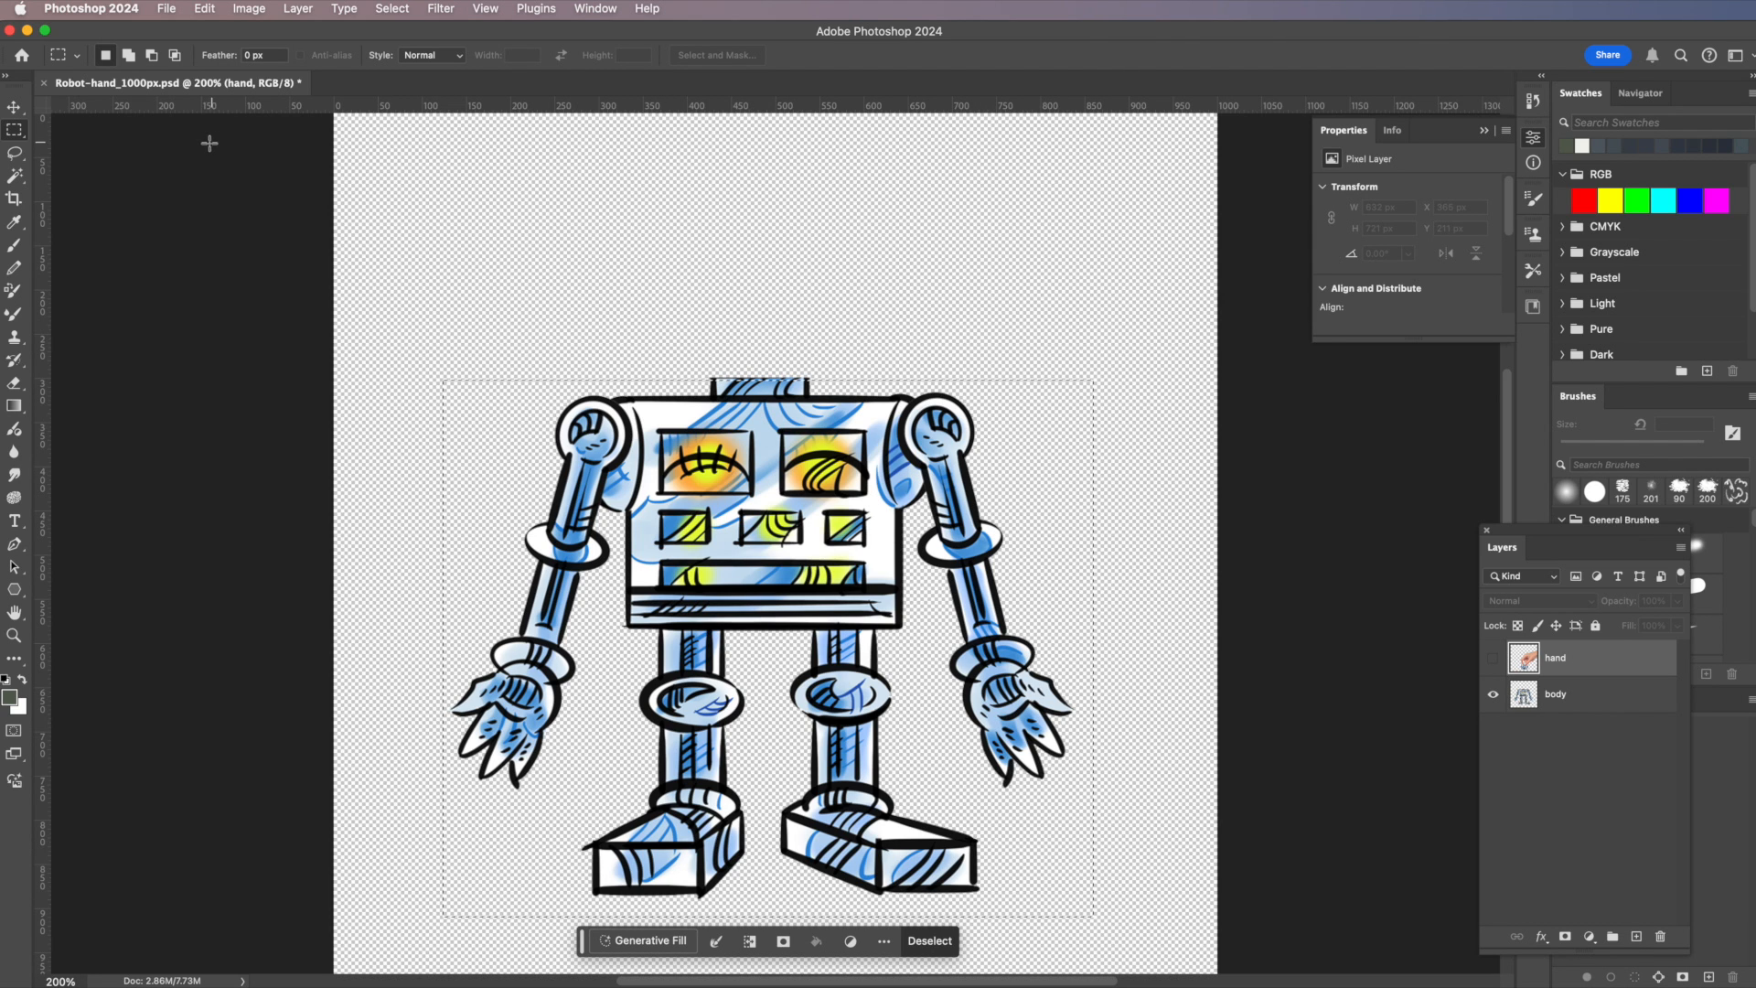
Switch from Photoshop to Adobe Animate and bring up the setup for a new document
{"action": "left_click", "coordinate": [27, 31]}
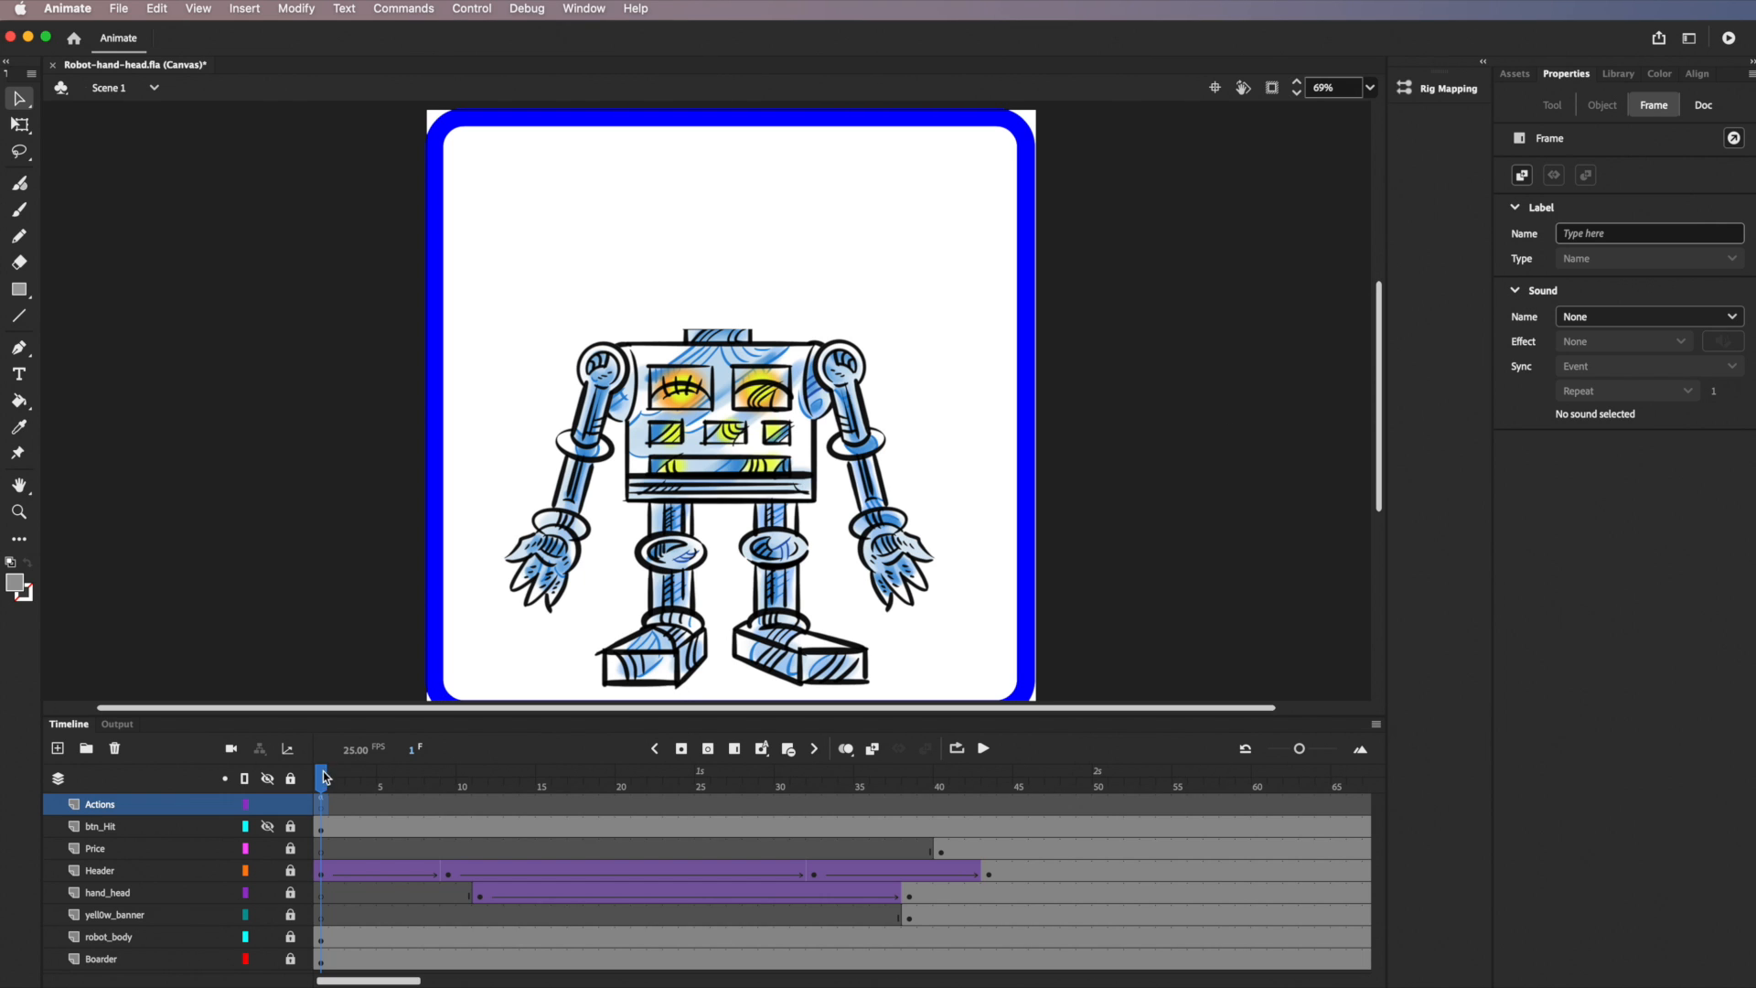
{"action": "left_click_drag", "start_coordinate": [325, 777], "coordinate": [287, 805]}
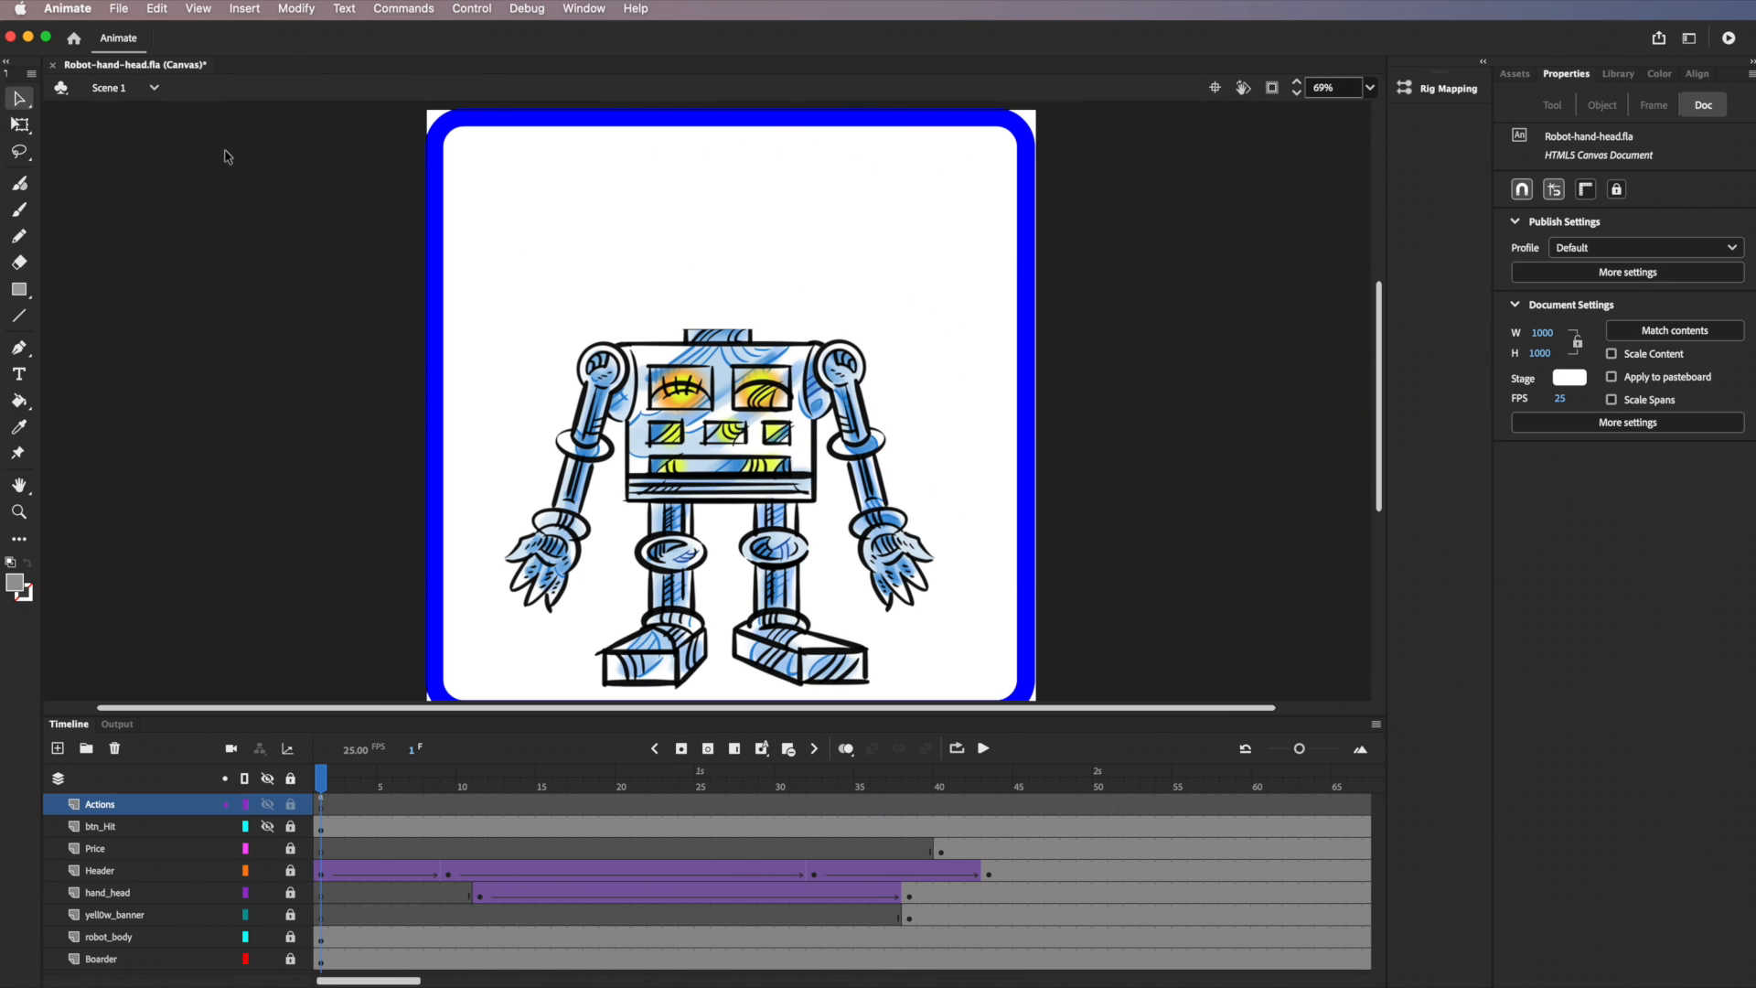
{"action": "left_click", "coordinate": [119, 10]}
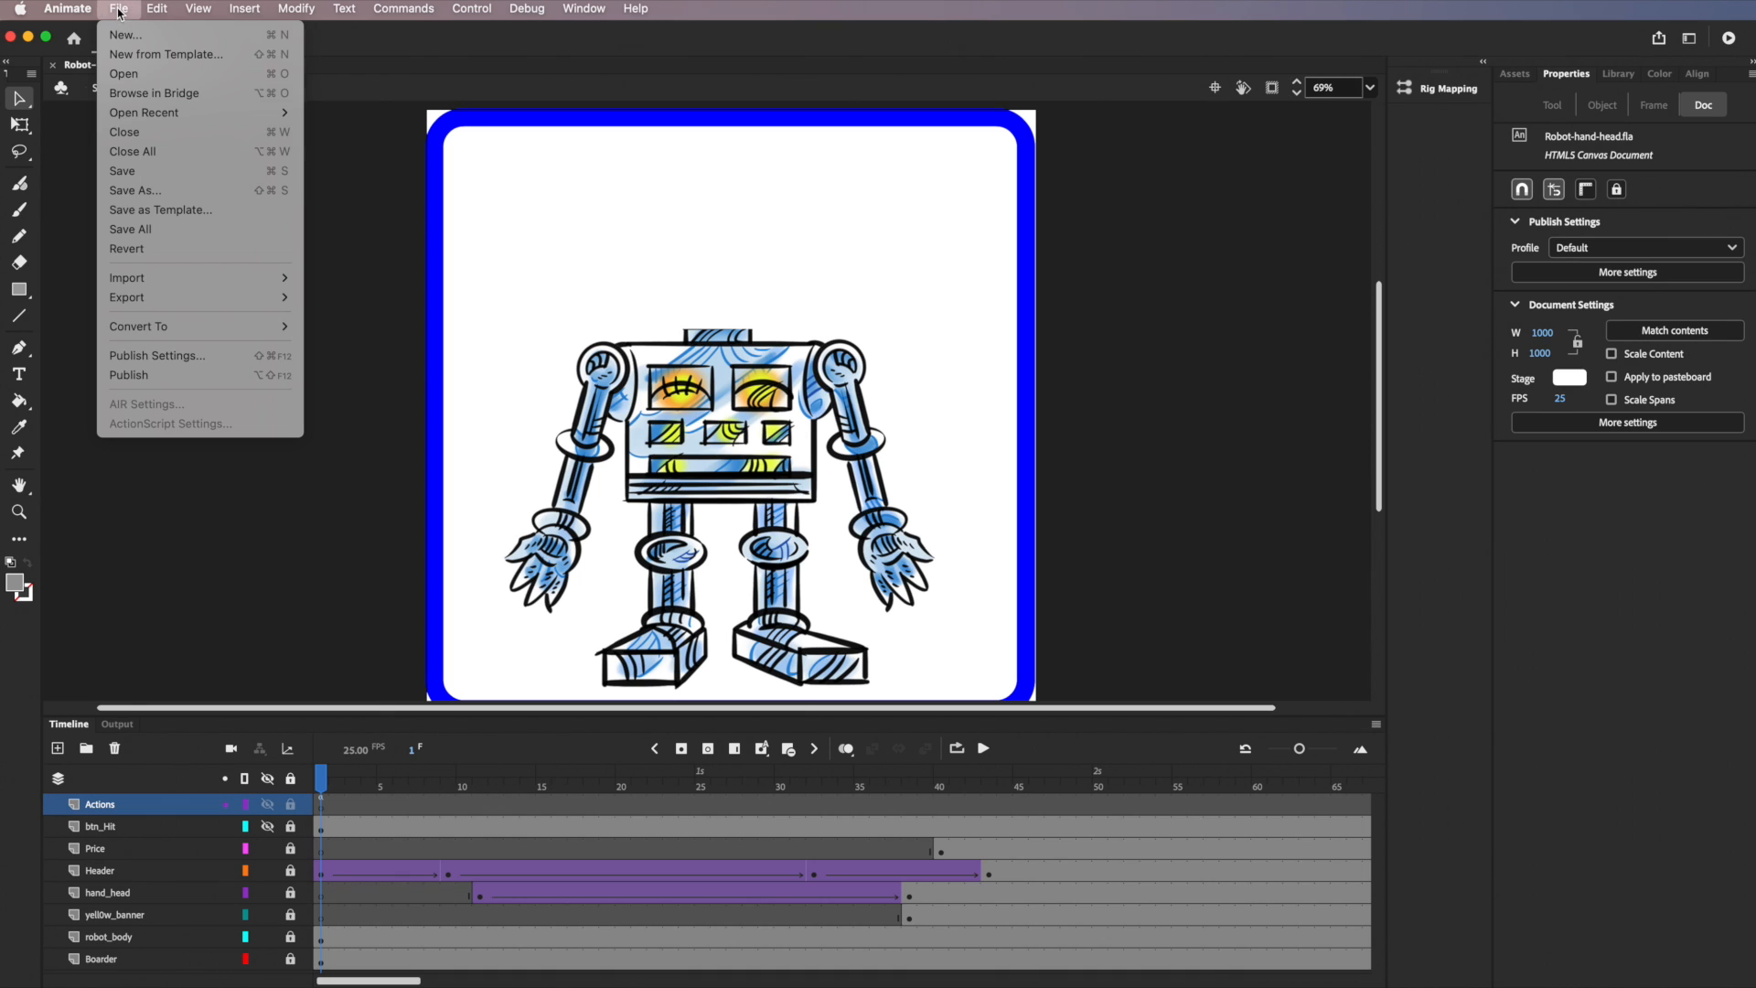
{"action": "left_click", "coordinate": [119, 10]}
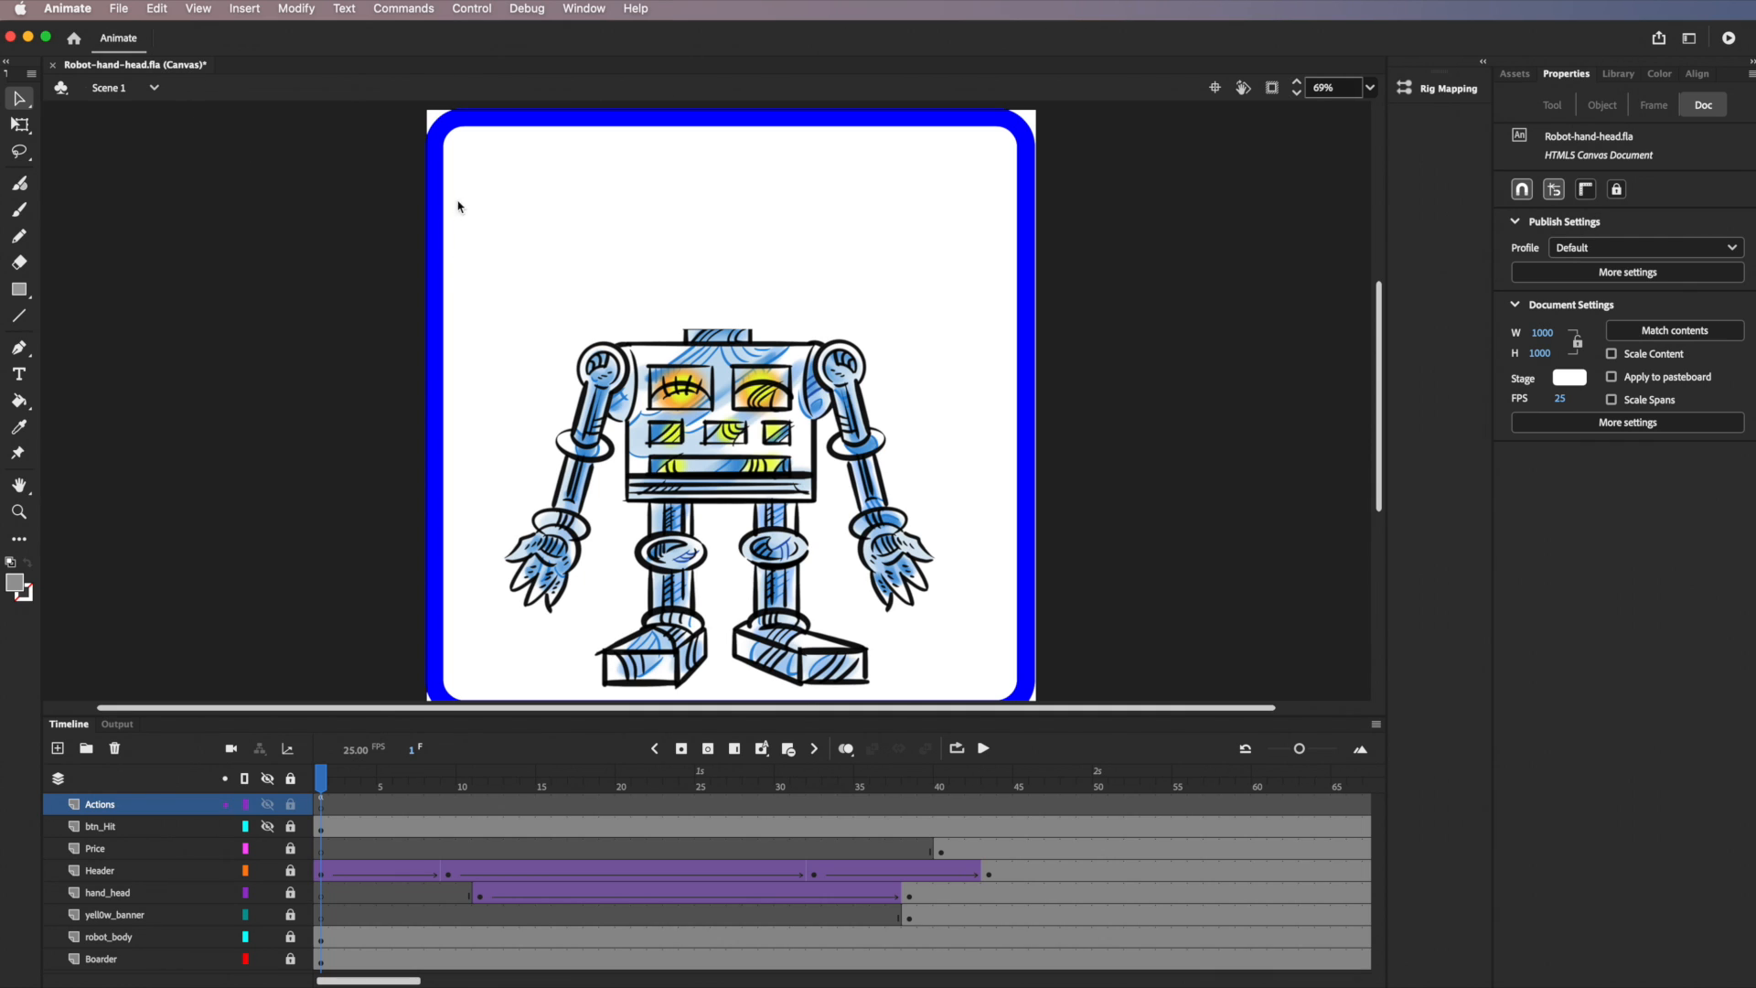
{"action": "key", "text": "super+Return"}
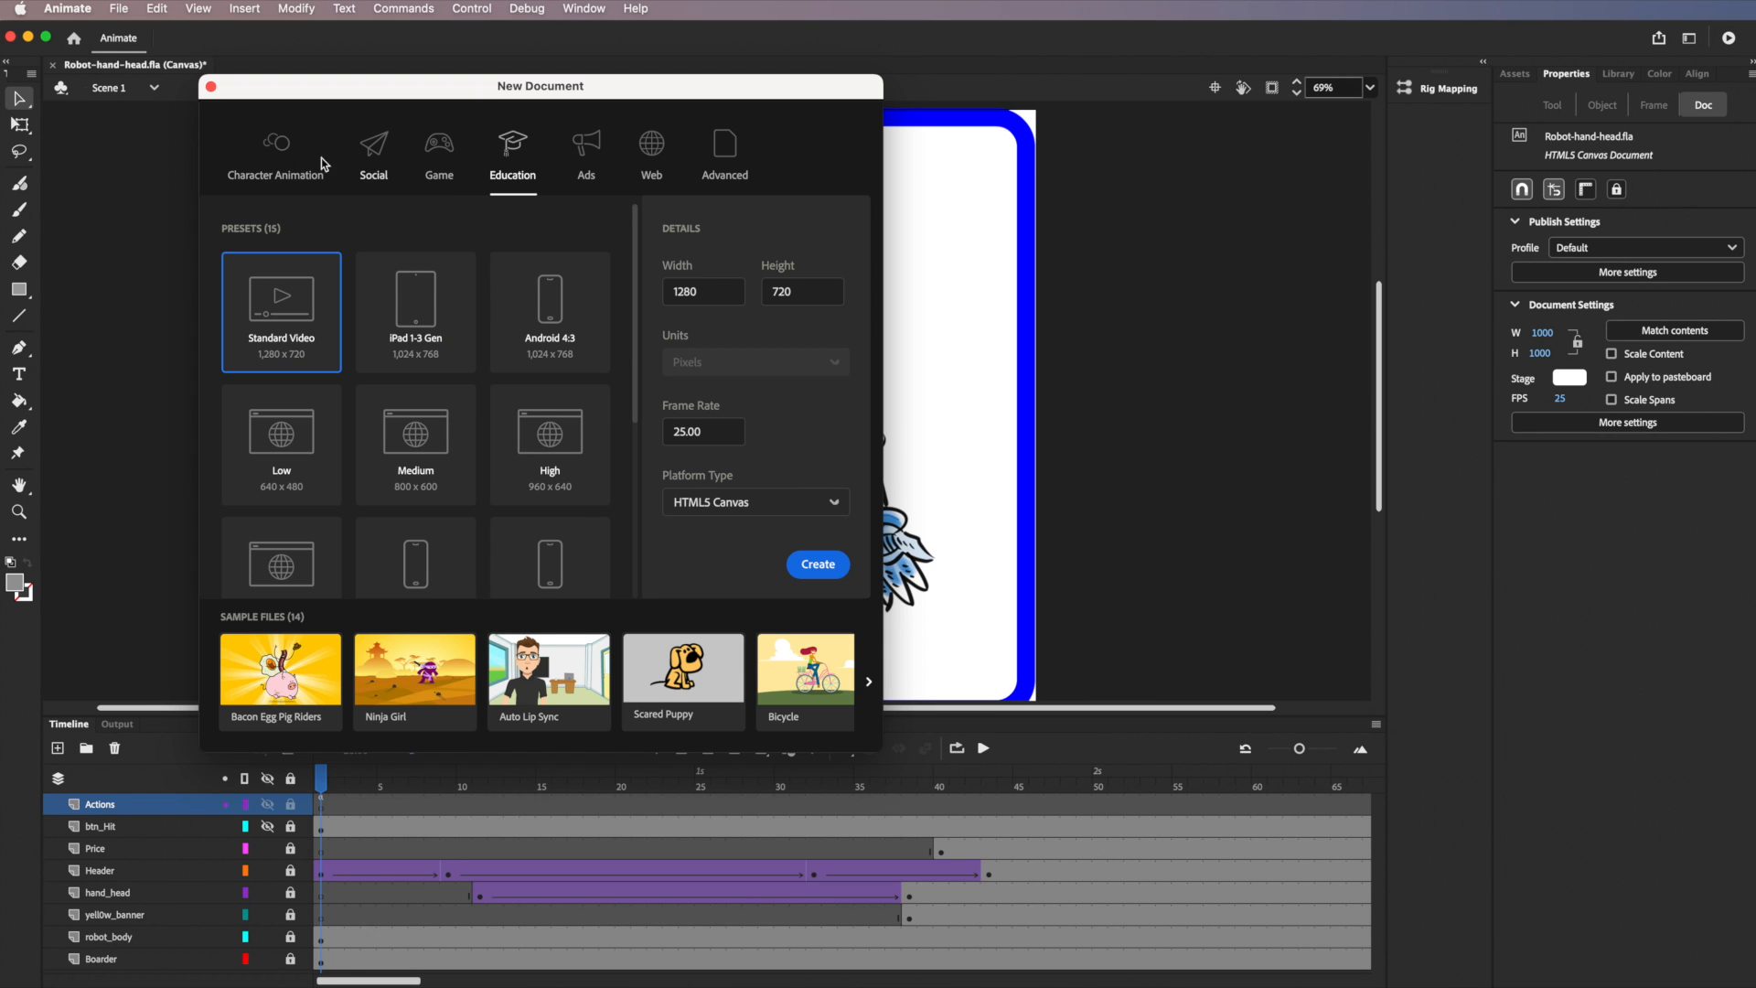
Create a new Web document for HTML5 Canvas, 1000 by 1000 pixels, with a frame rate of 25 fps
{"action": "left_click", "coordinate": [393, 164]}
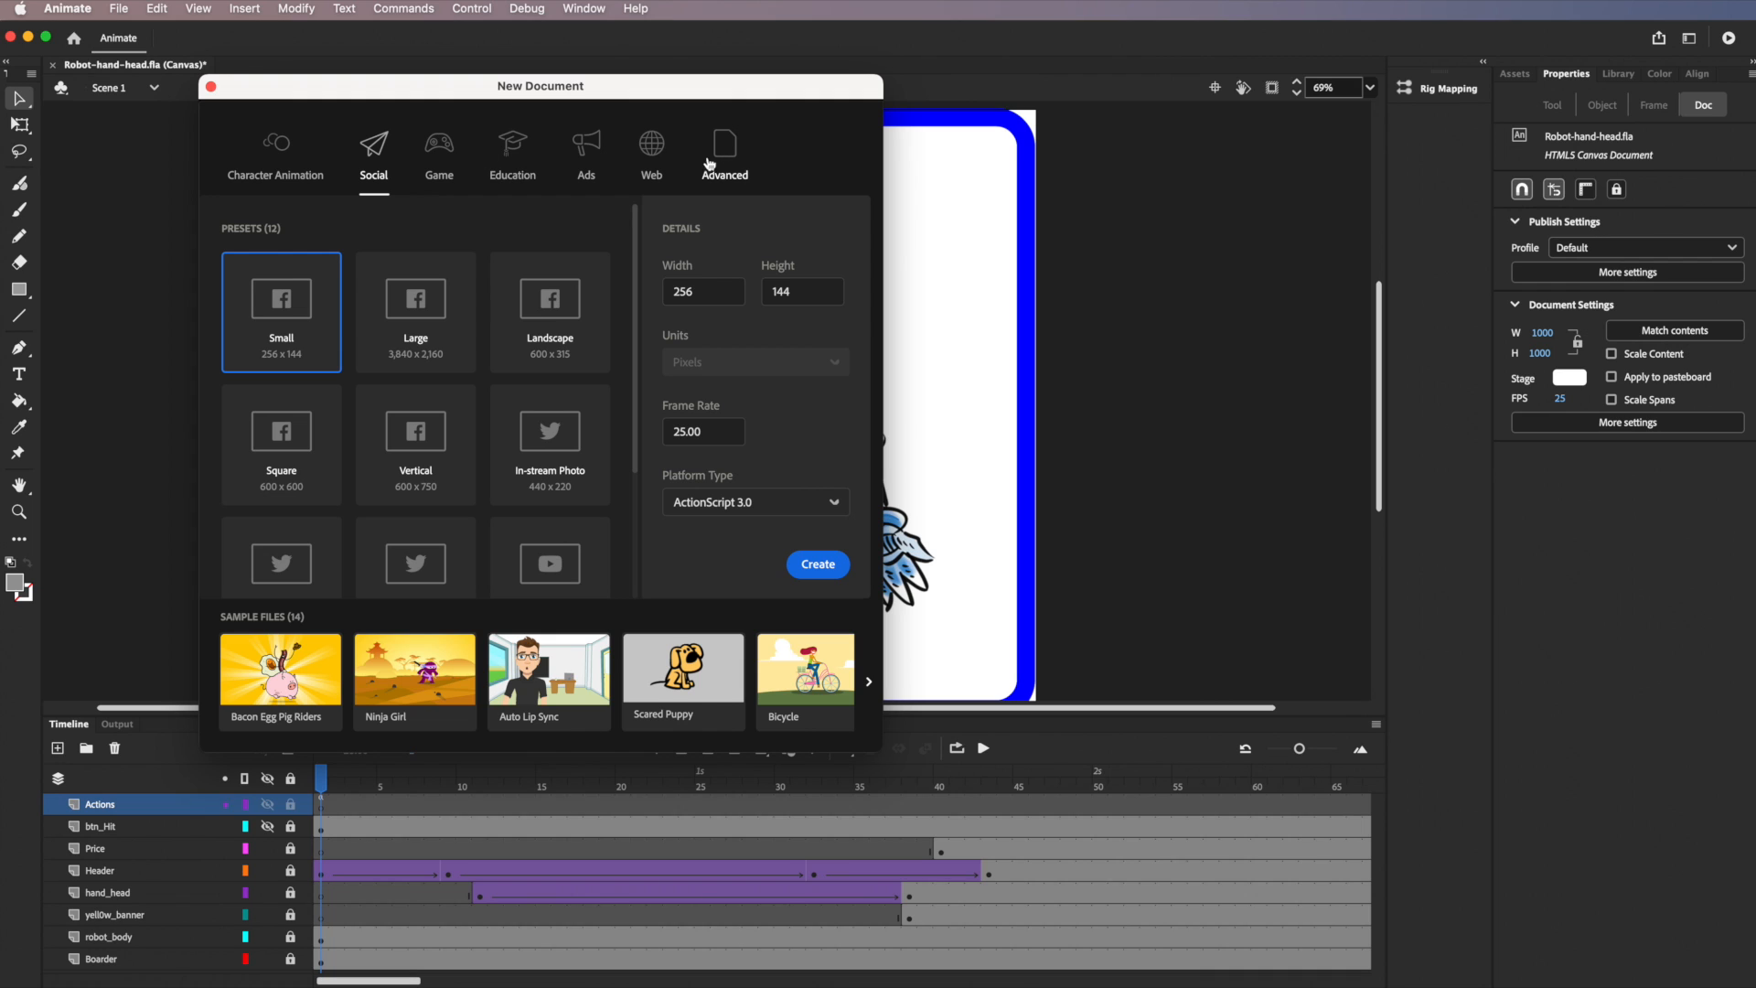
{"action": "left_click", "coordinate": [653, 156]}
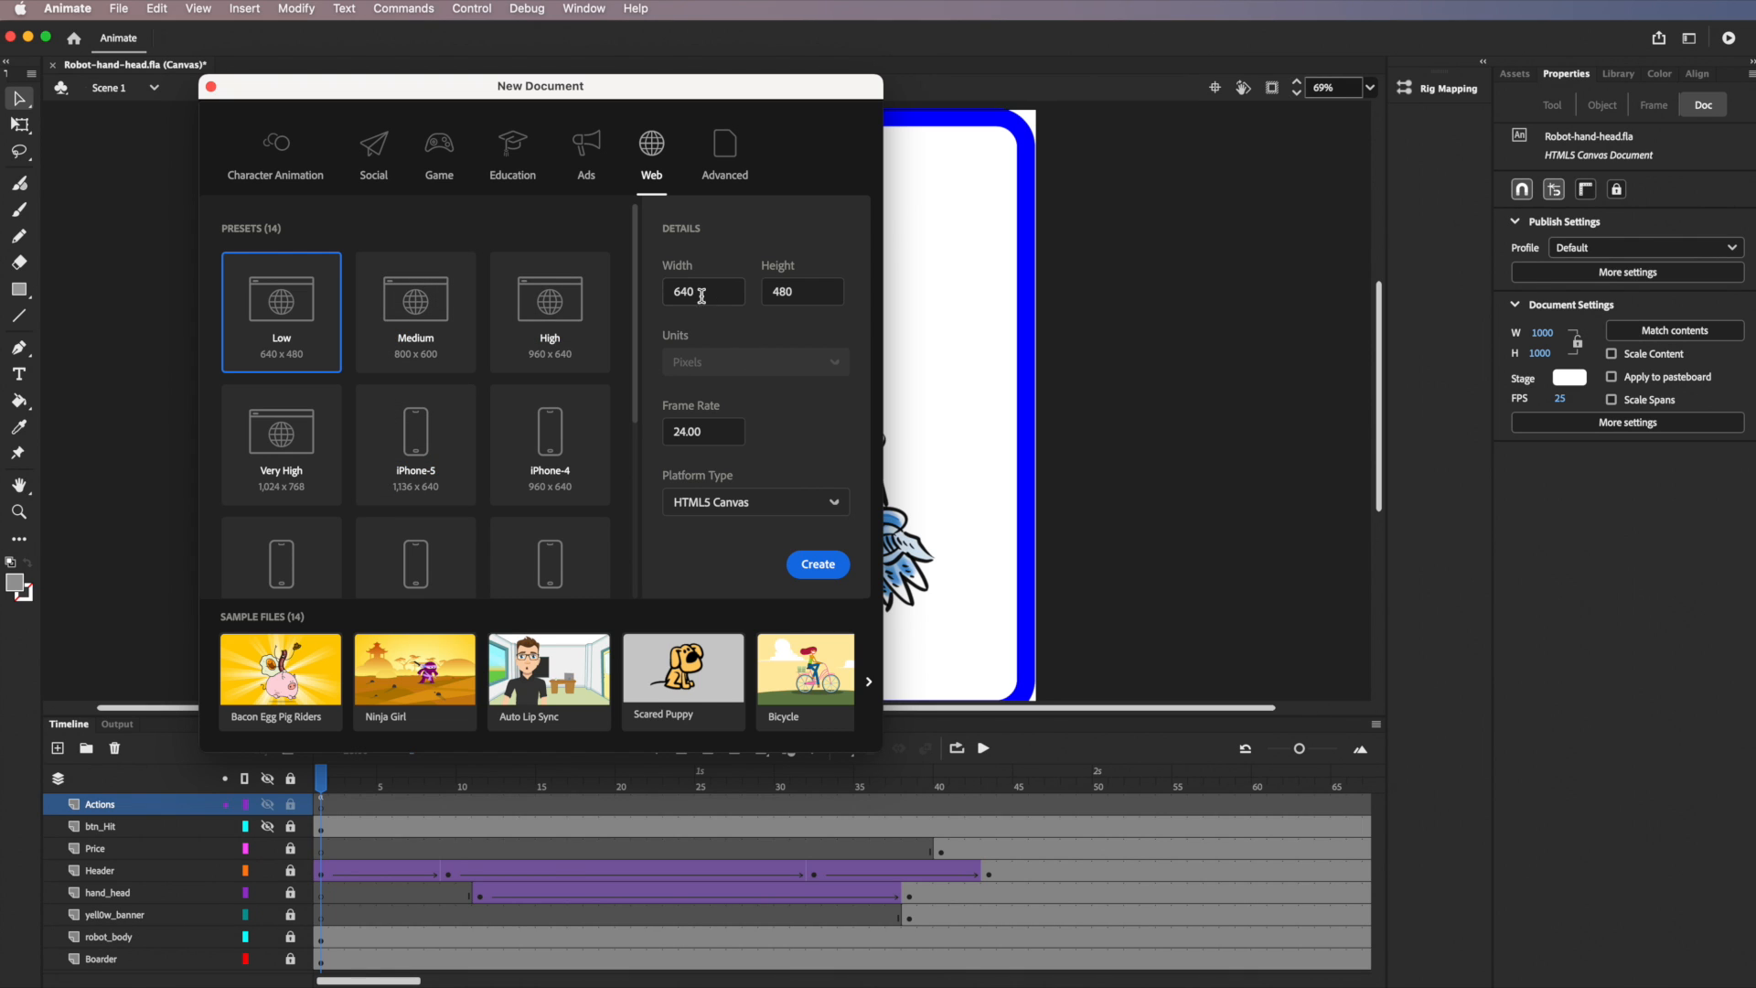
{"action": "left_click_drag", "start_coordinate": [702, 296], "coordinate": [659, 293]}
{"action": "type", "text": "1"}
{"action": "left_click_drag", "start_coordinate": [804, 291], "coordinate": [760, 271]}
{"action": "type", "text": "1"}
{"action": "left_click_drag", "start_coordinate": [684, 431], "coordinate": [678, 428]}
{"action": "left_click", "coordinate": [833, 503]}
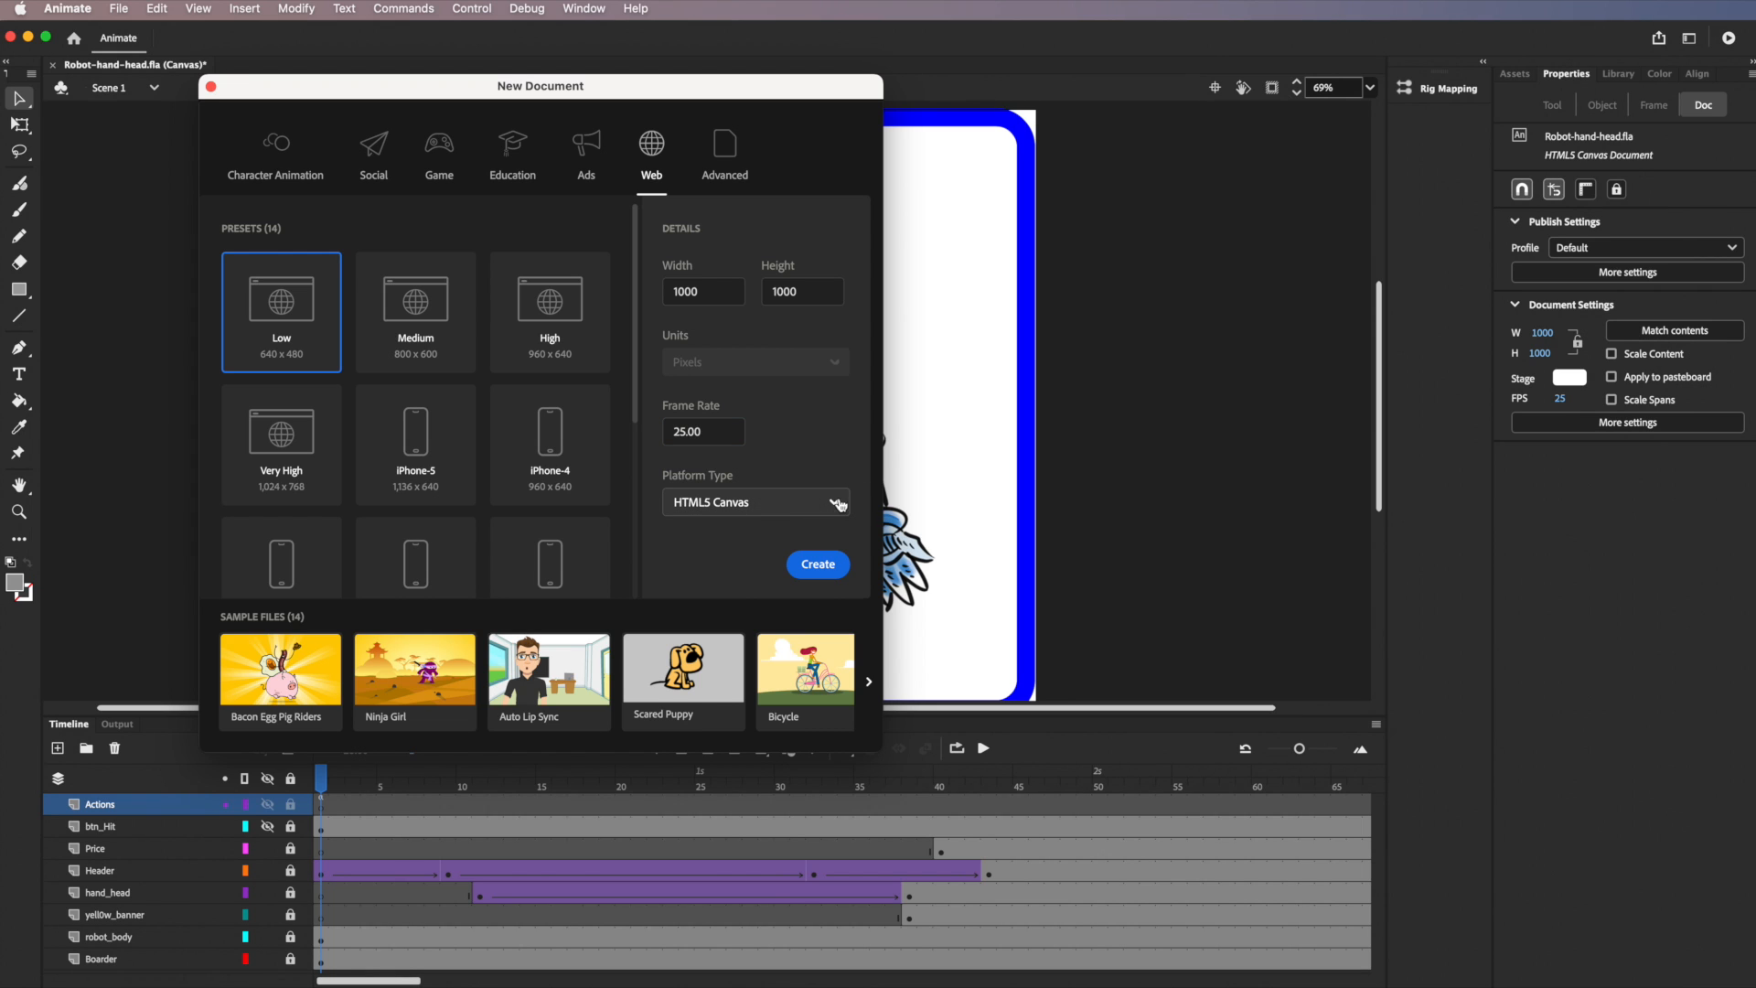
{"action": "left_click", "coordinate": [746, 505]}
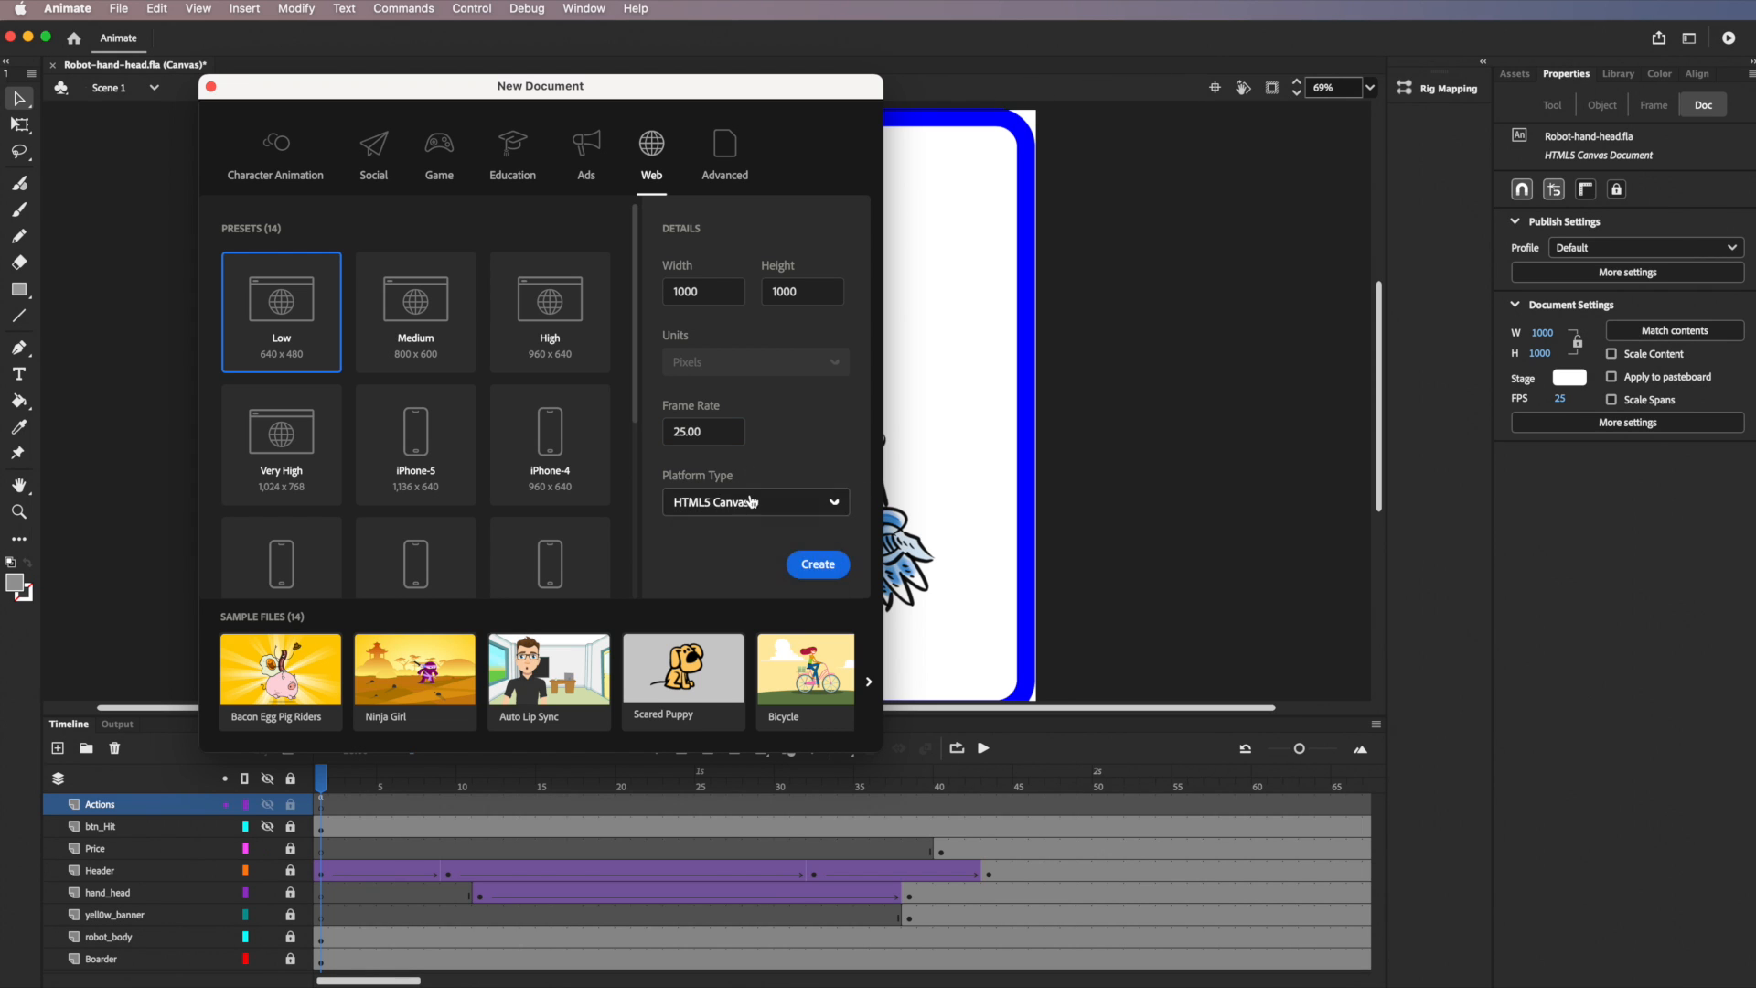
{"action": "left_click", "coordinate": [819, 561]}
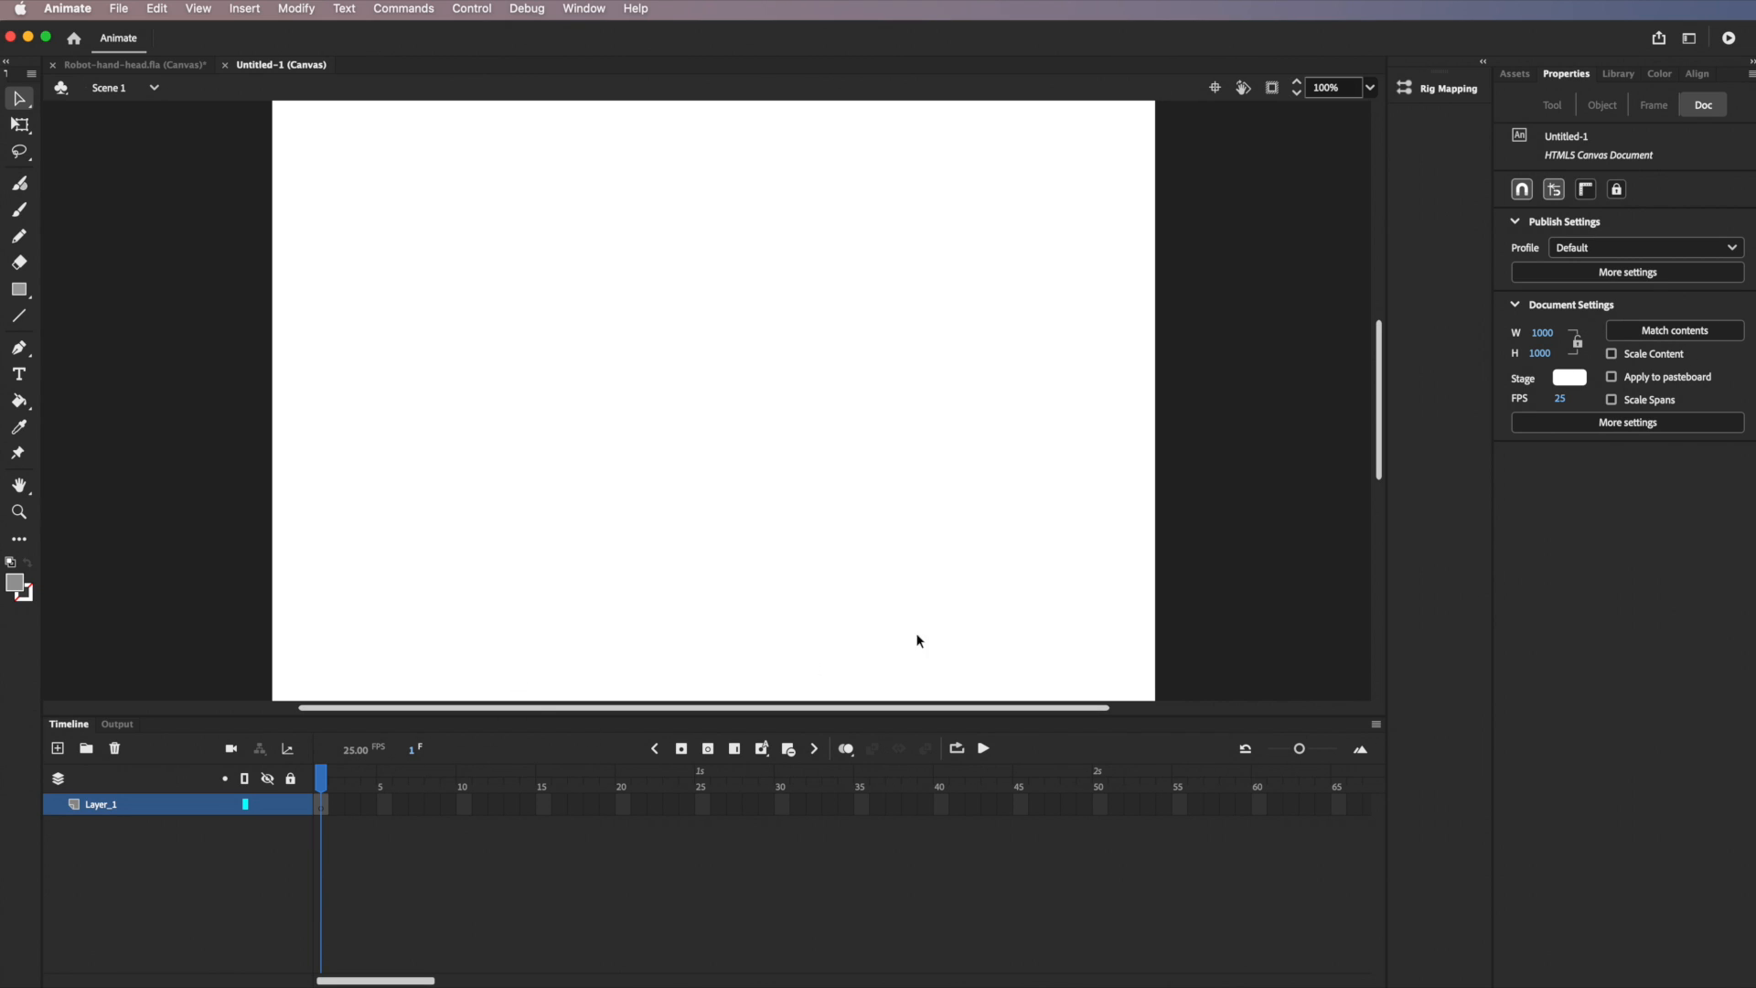
Fit the whole stage in view and rename the document's only layer as boarder
{"action": "left_click", "coordinate": [1297, 93]}
{"action": "left_click", "coordinate": [1369, 88]}
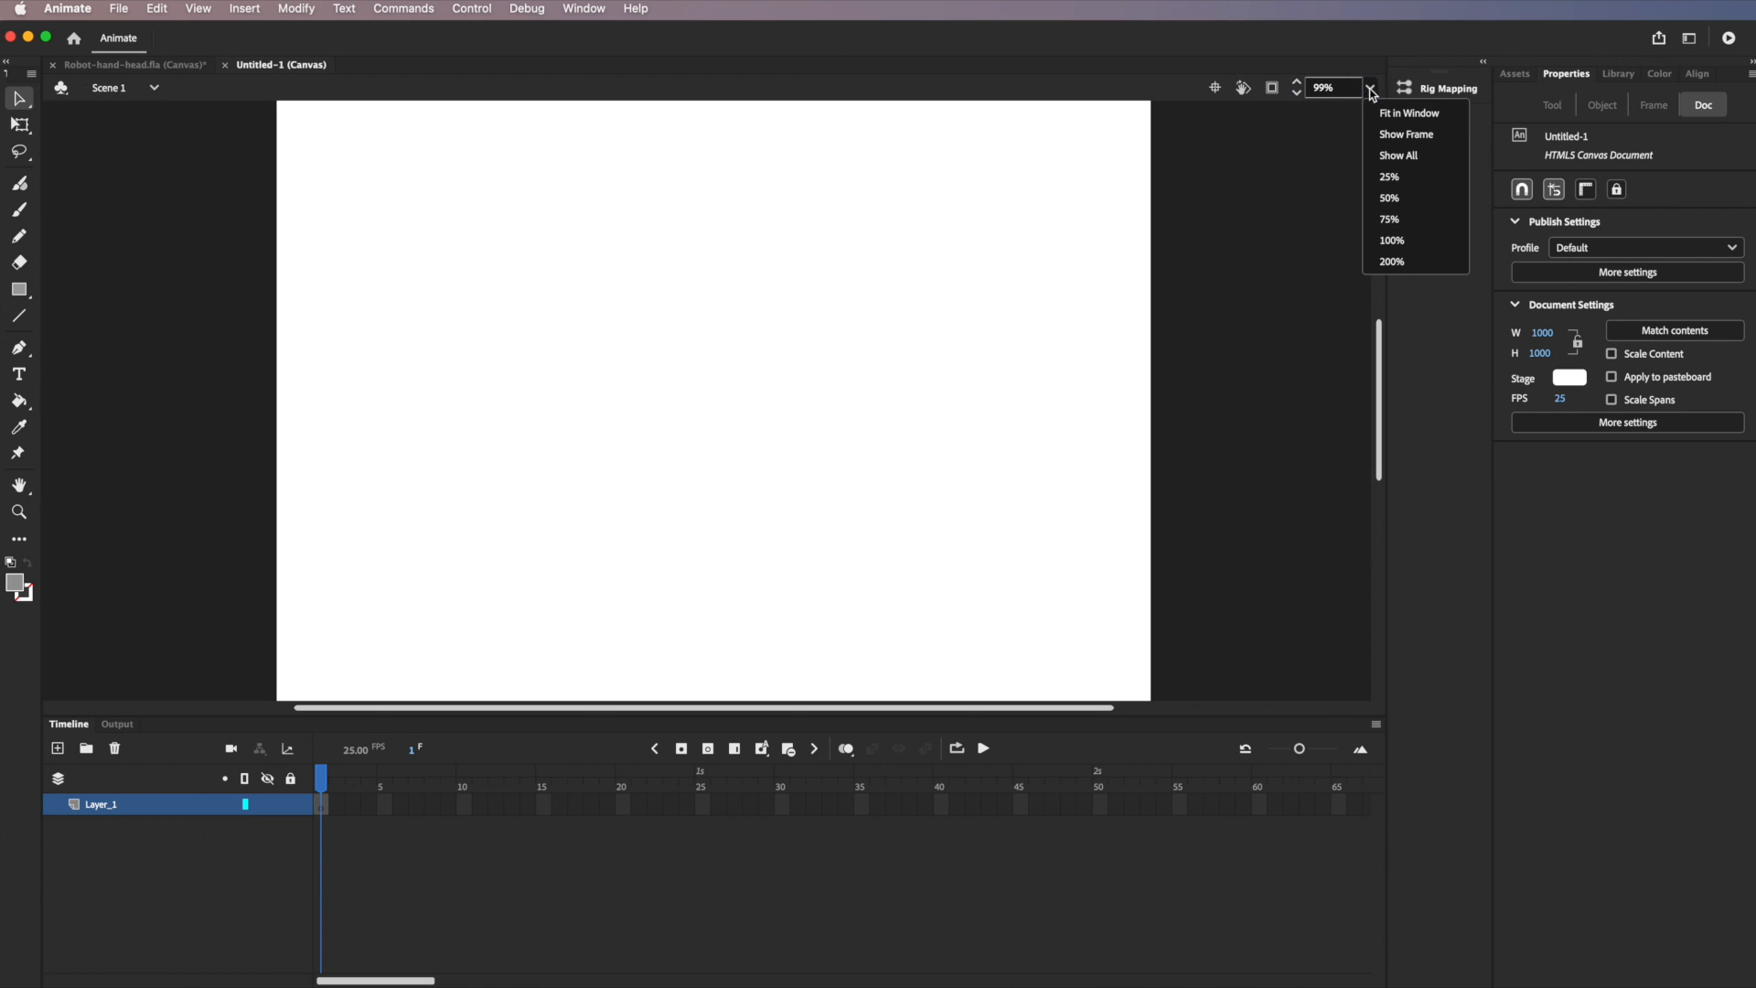
{"action": "left_click", "coordinate": [1395, 156]}
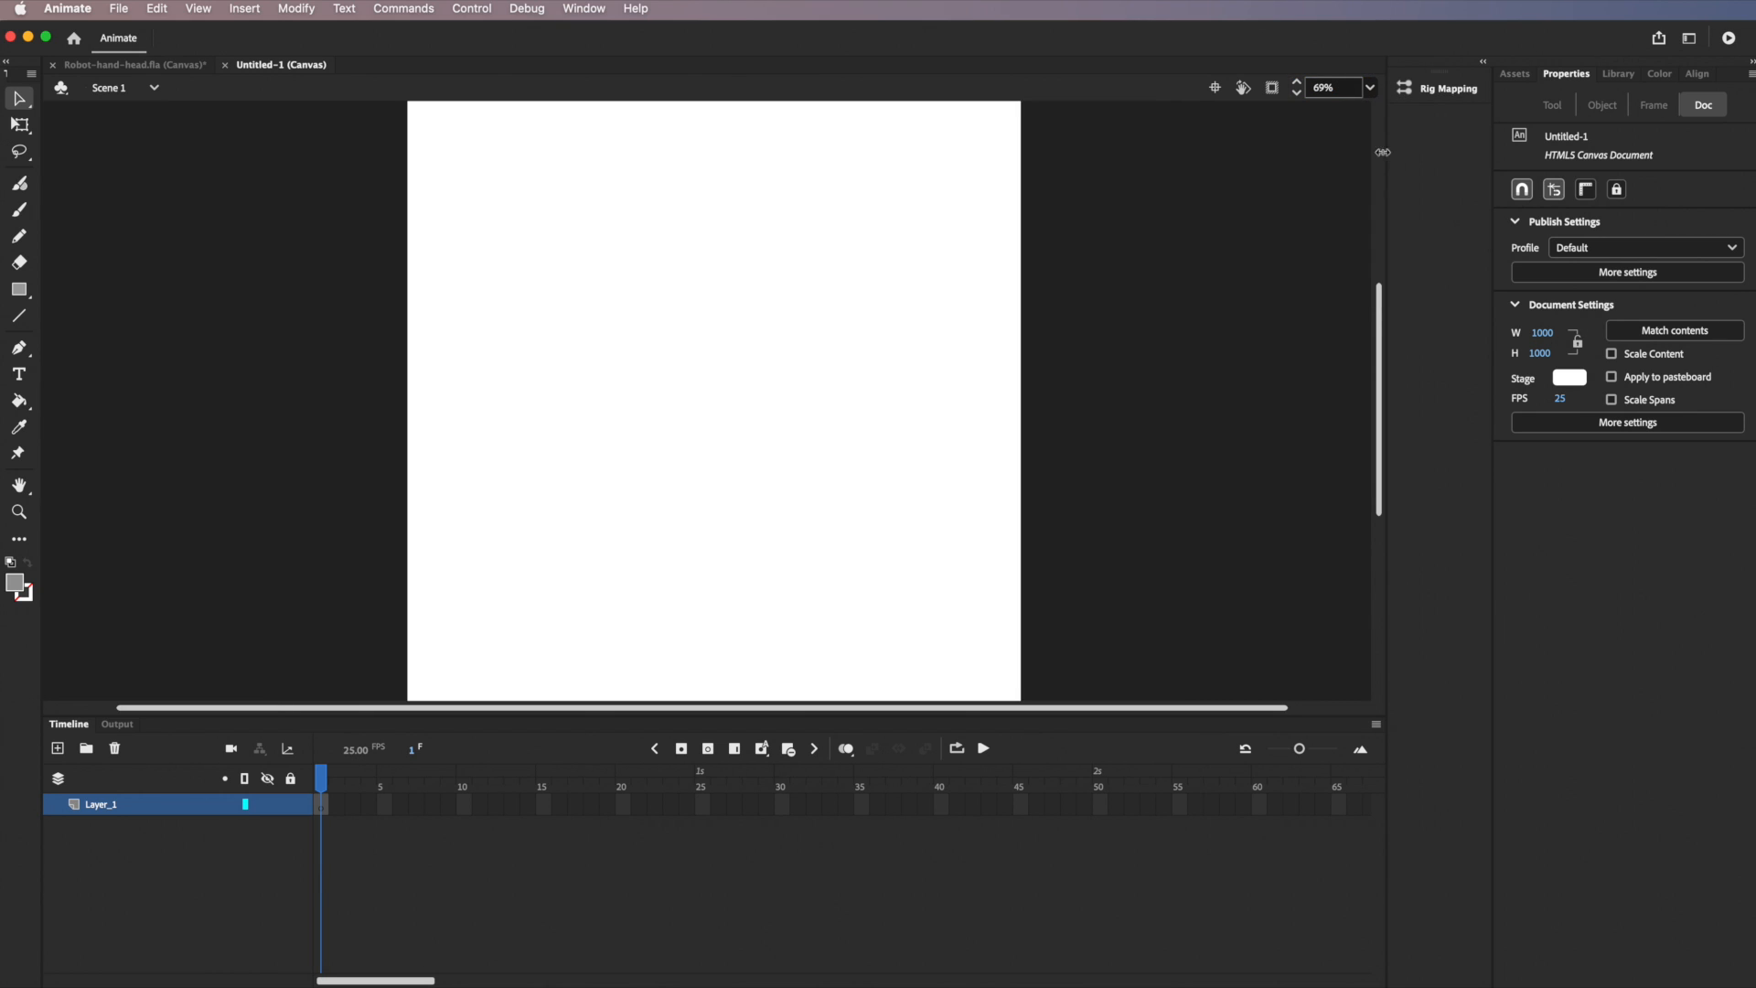
{"action": "left_click", "coordinate": [1298, 94]}
{"action": "left_click", "coordinate": [1298, 94]}
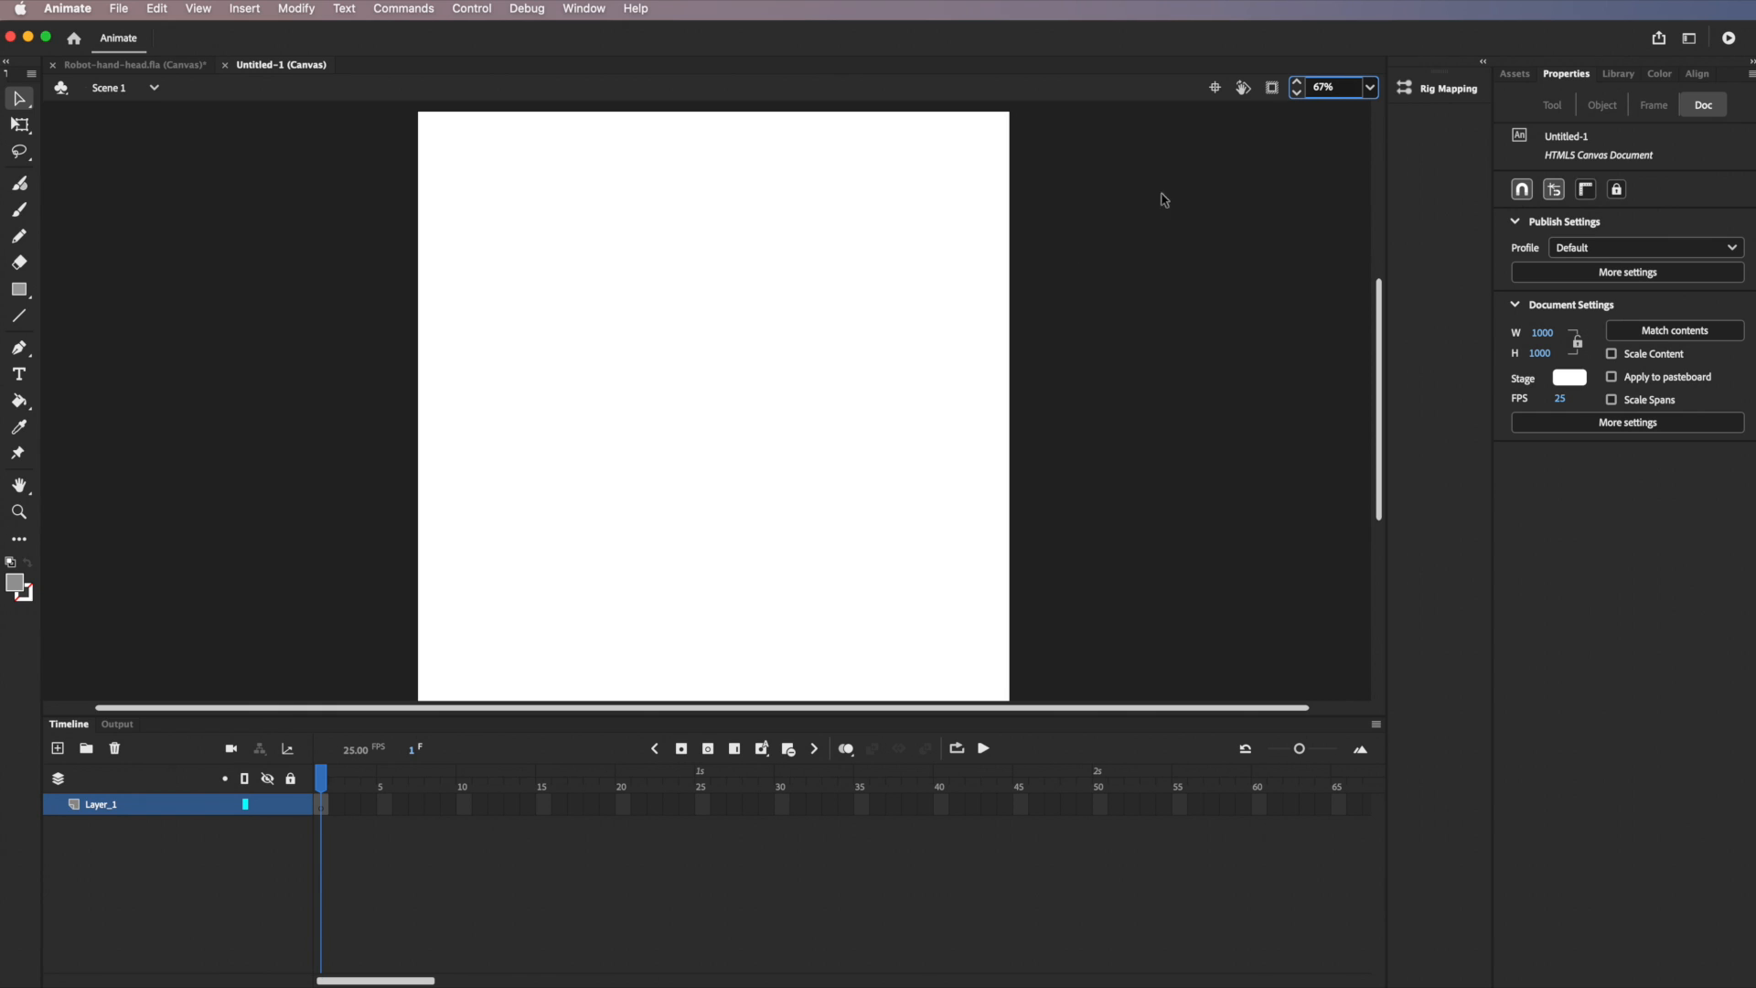
{"action": "double_click", "coordinate": [110, 806]}
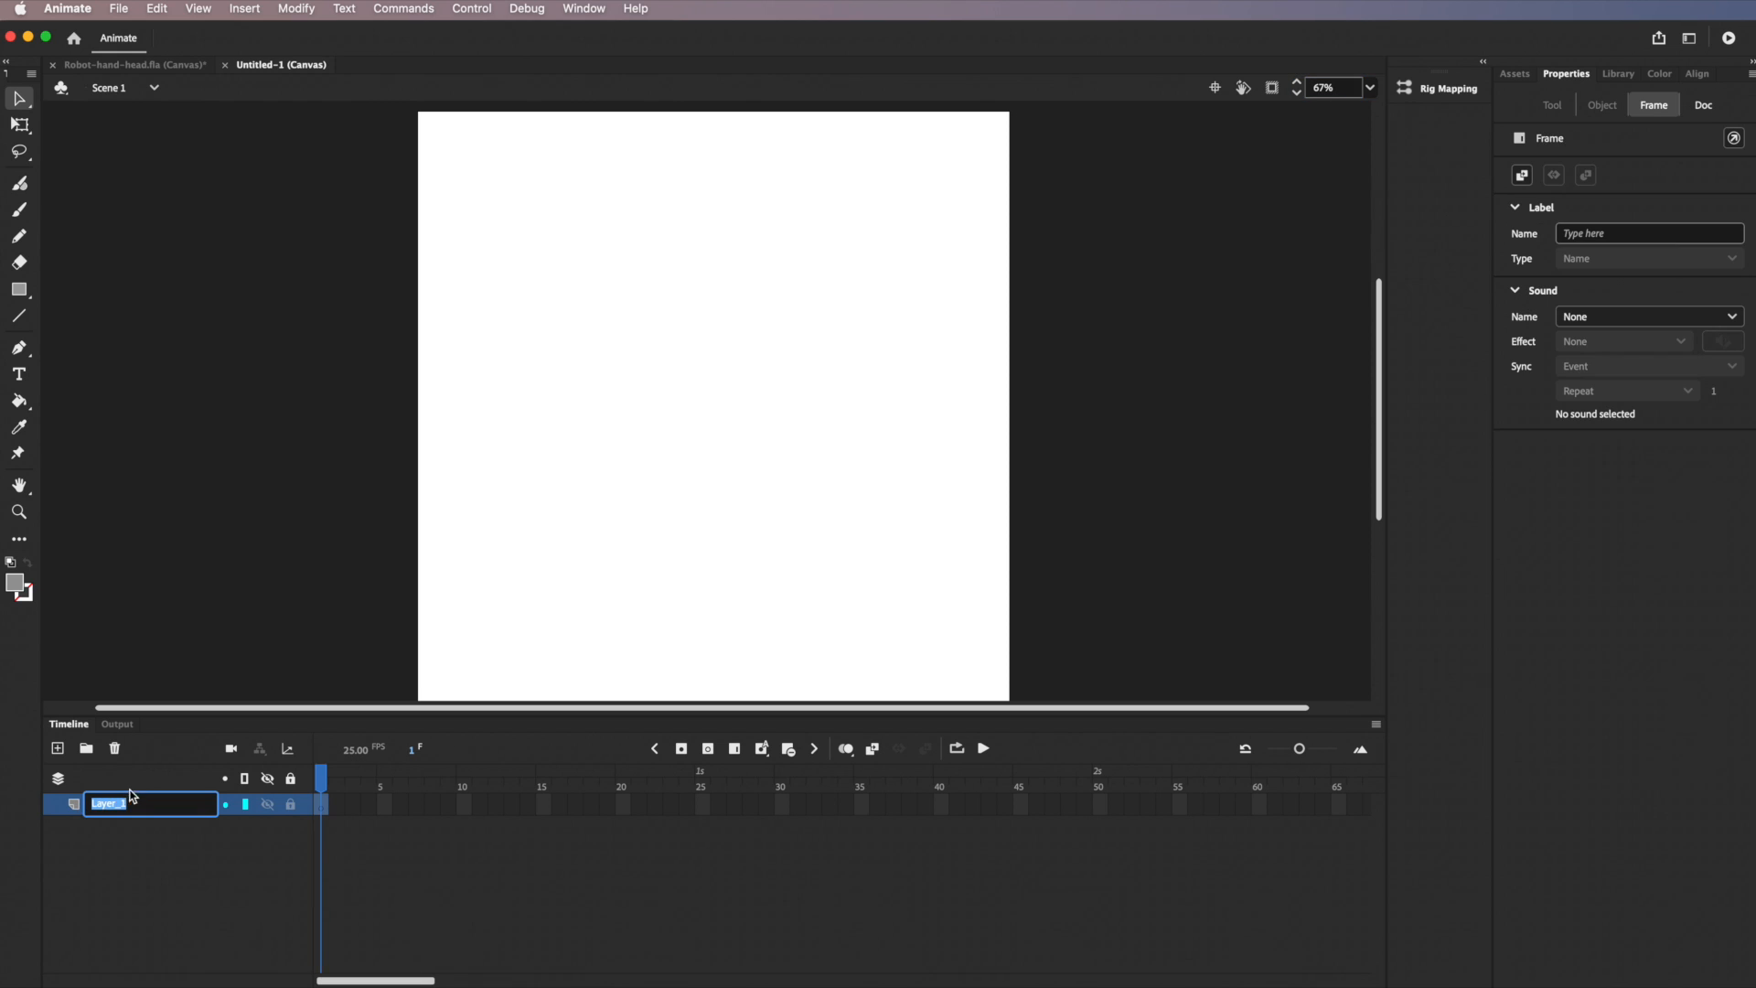
{"action": "type", "text": "boarder"}
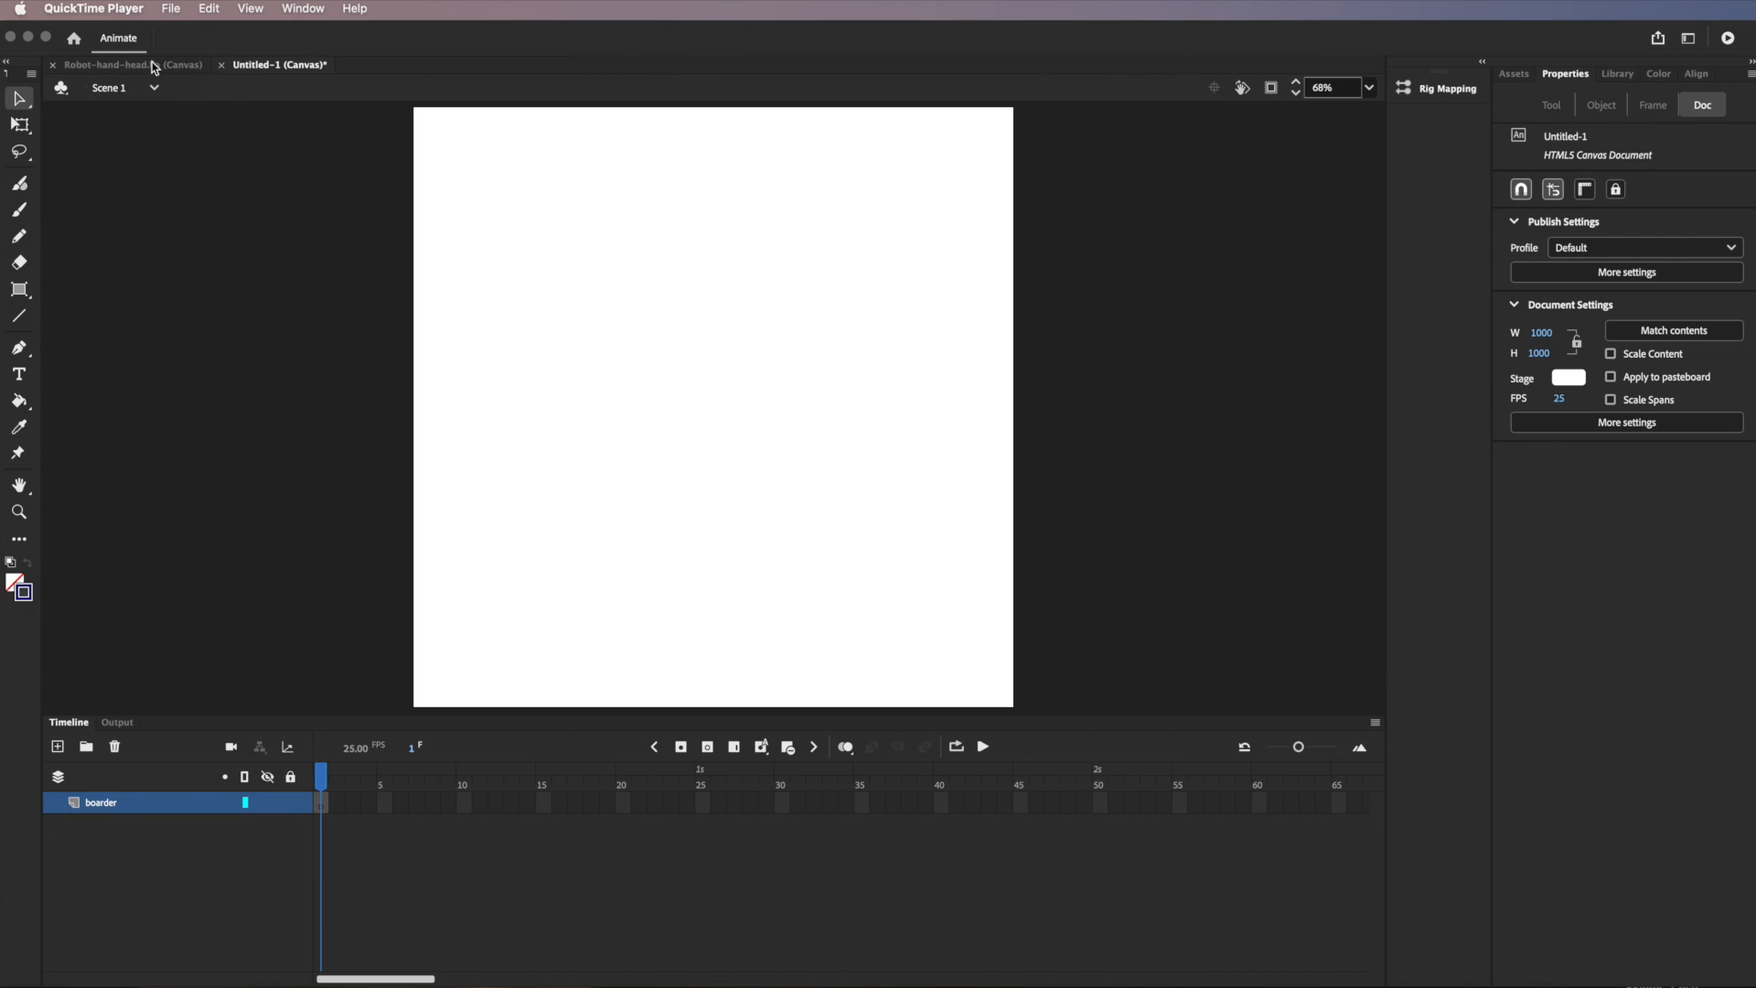
Save the new document as Robot-ad_2.fla in the Robot-draw folder
{"action": "left_click", "coordinate": [171, 9]}
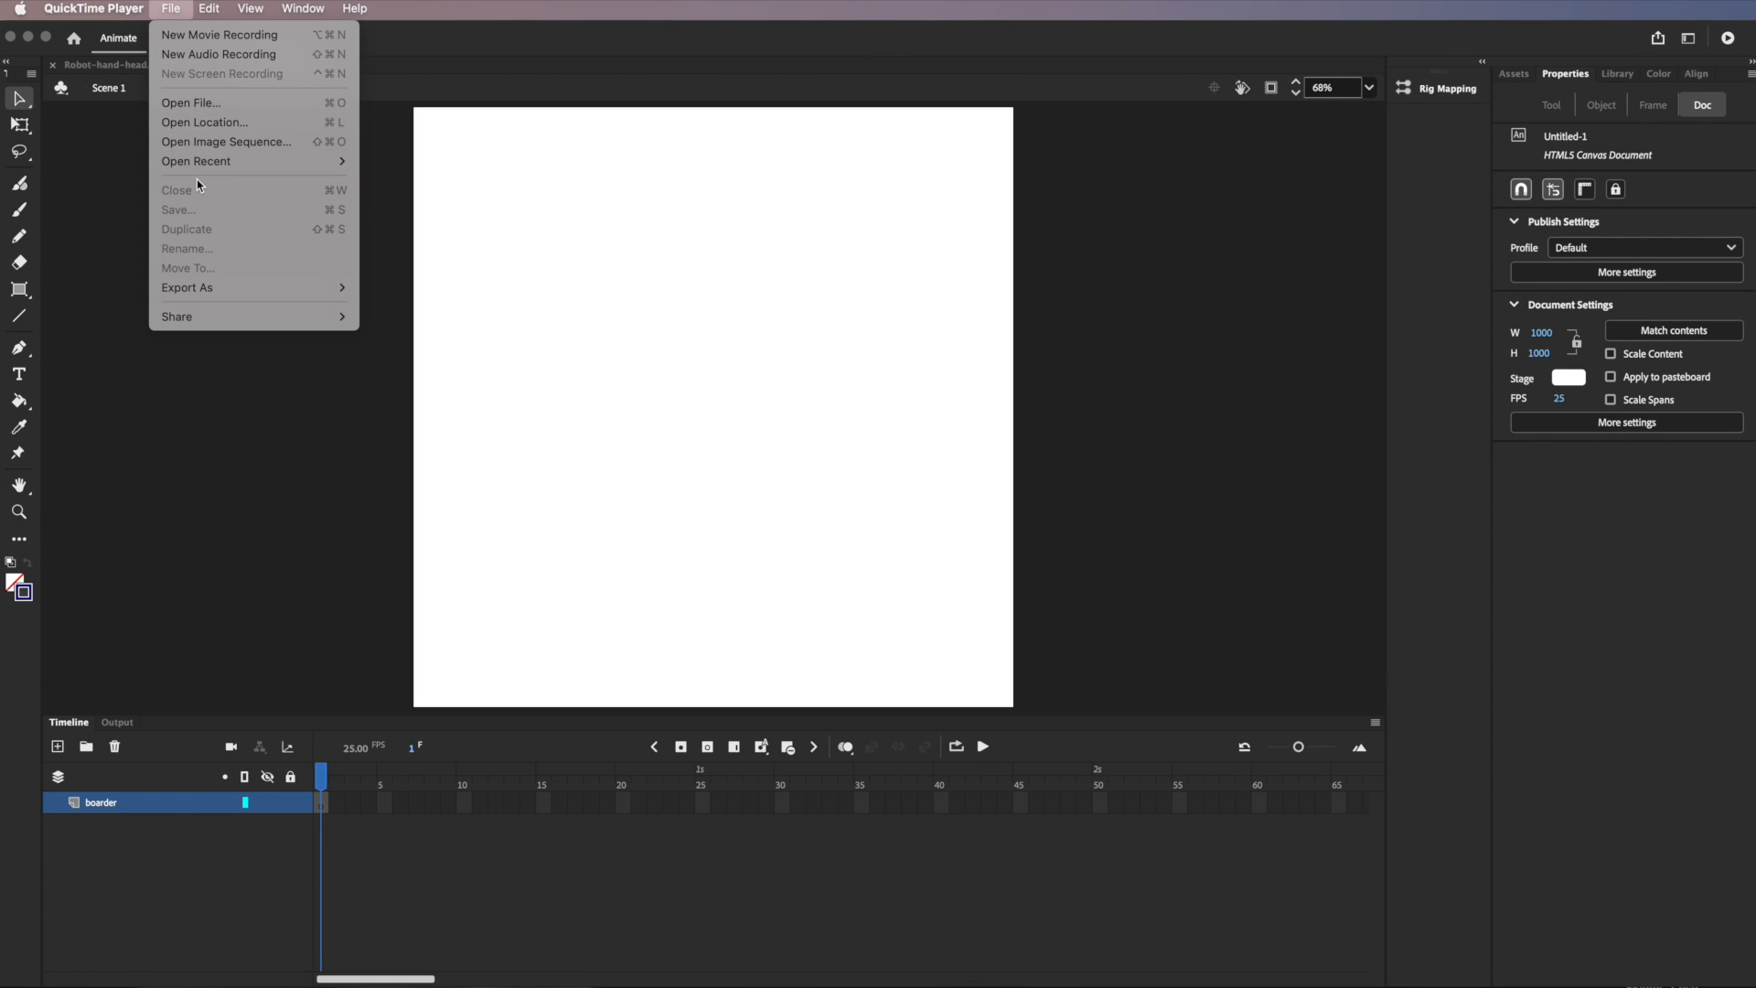
{"action": "left_click", "coordinate": [470, 81]}
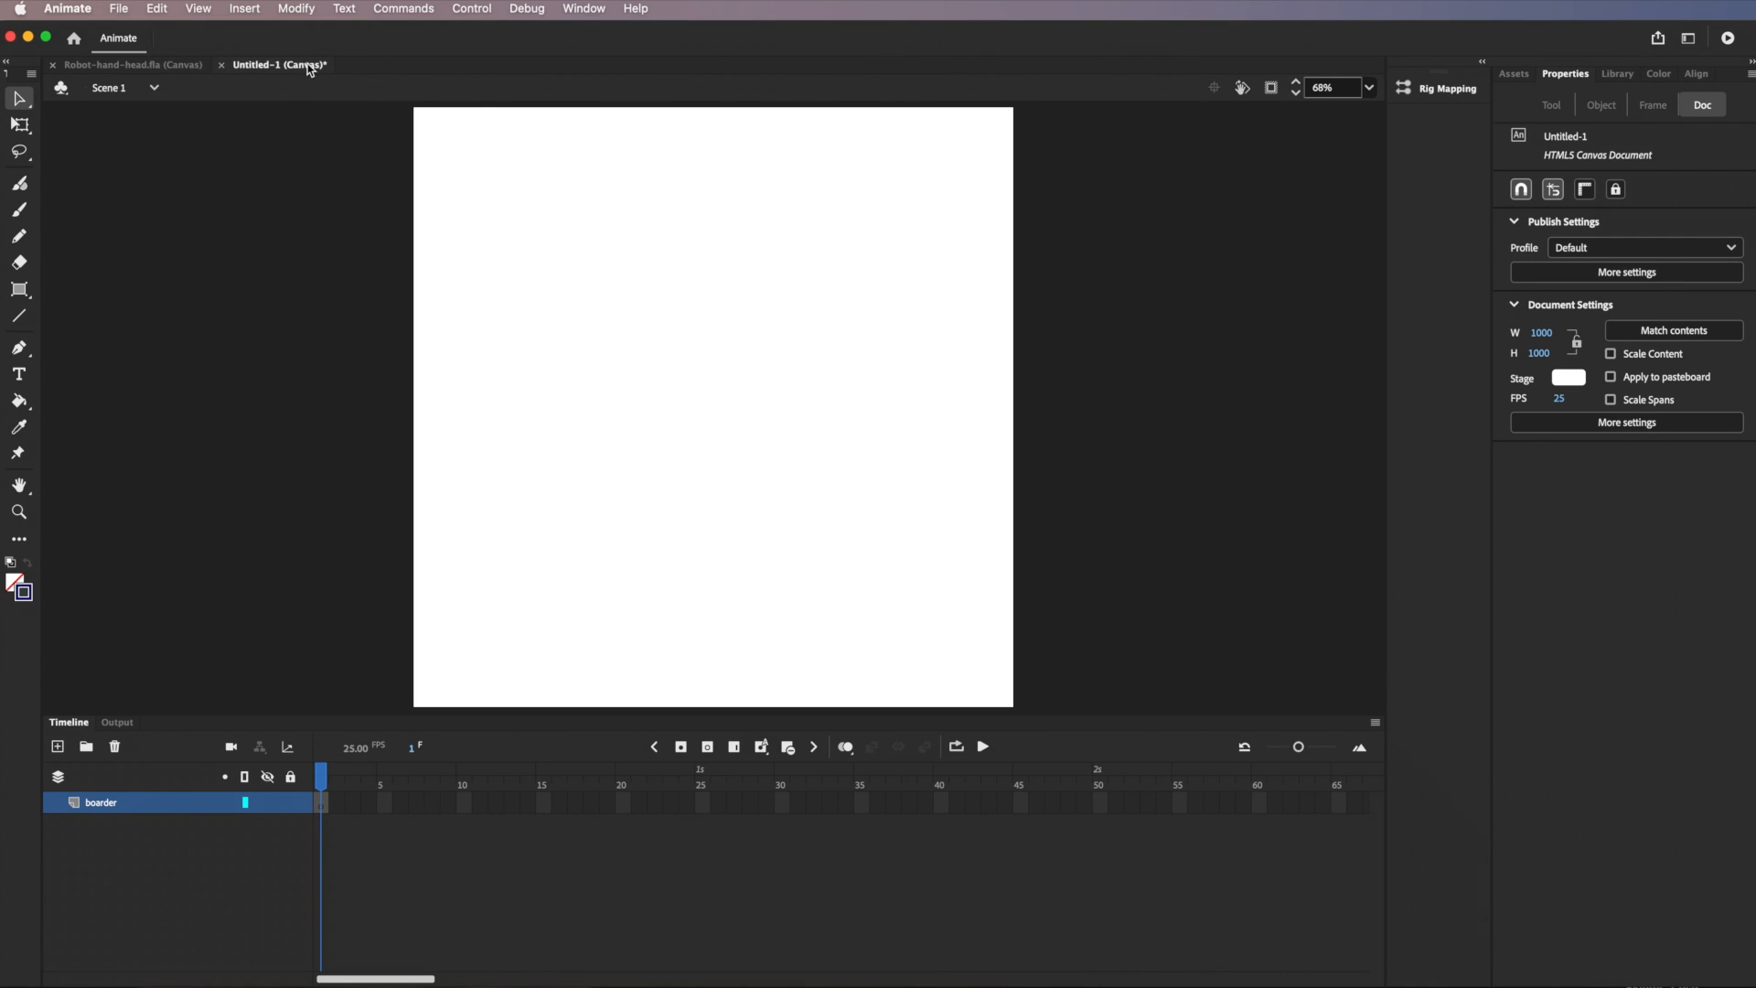
{"action": "left_click", "coordinate": [119, 11]}
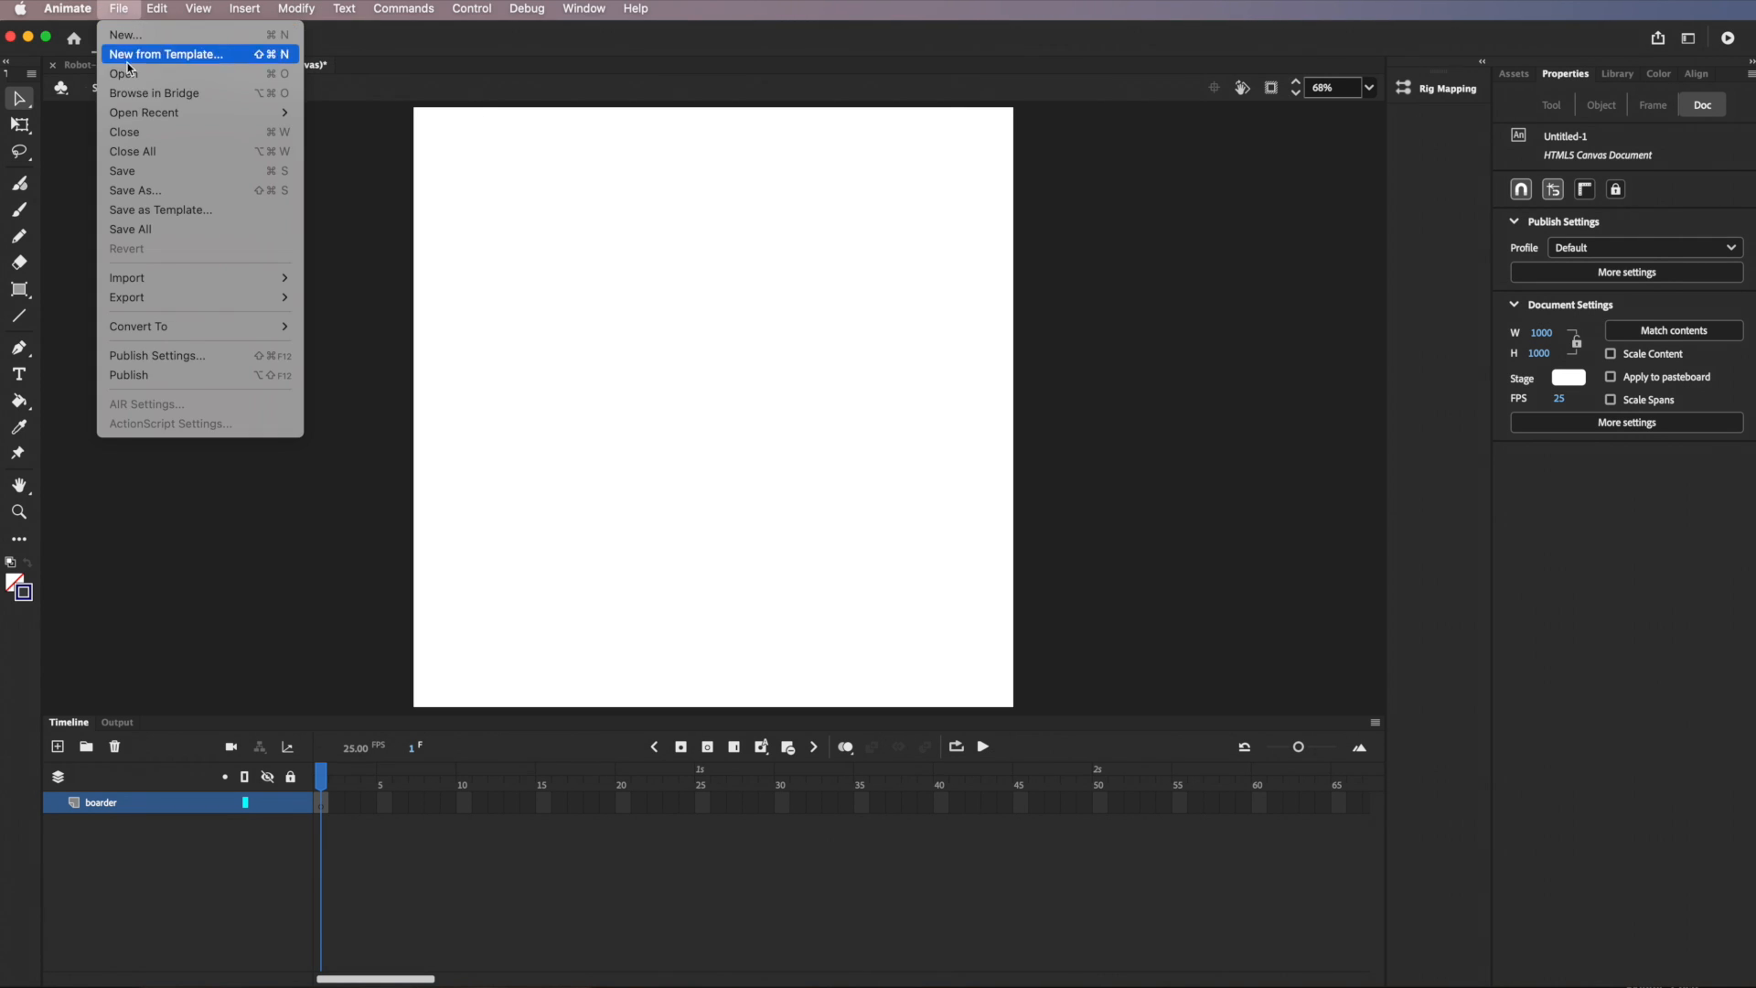
{"action": "left_click", "coordinate": [140, 171]}
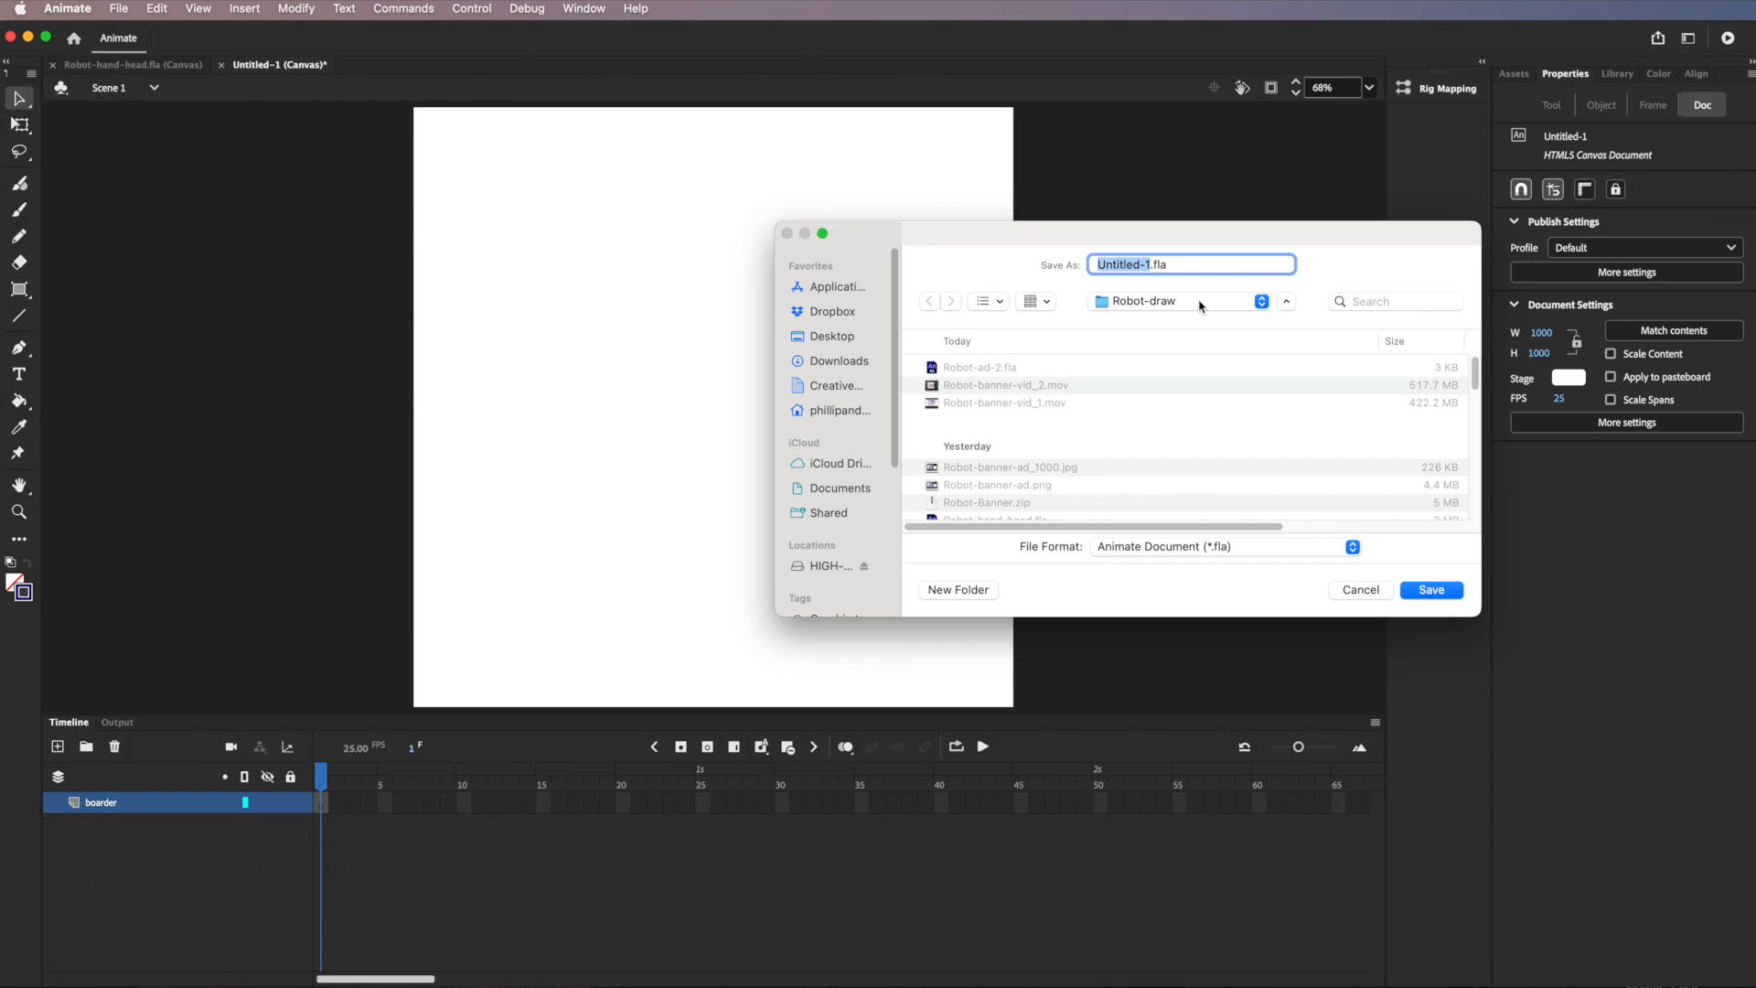
{"action": "type", "text": "Robot-ad_"}
{"action": "left_click", "coordinate": [1448, 589]}
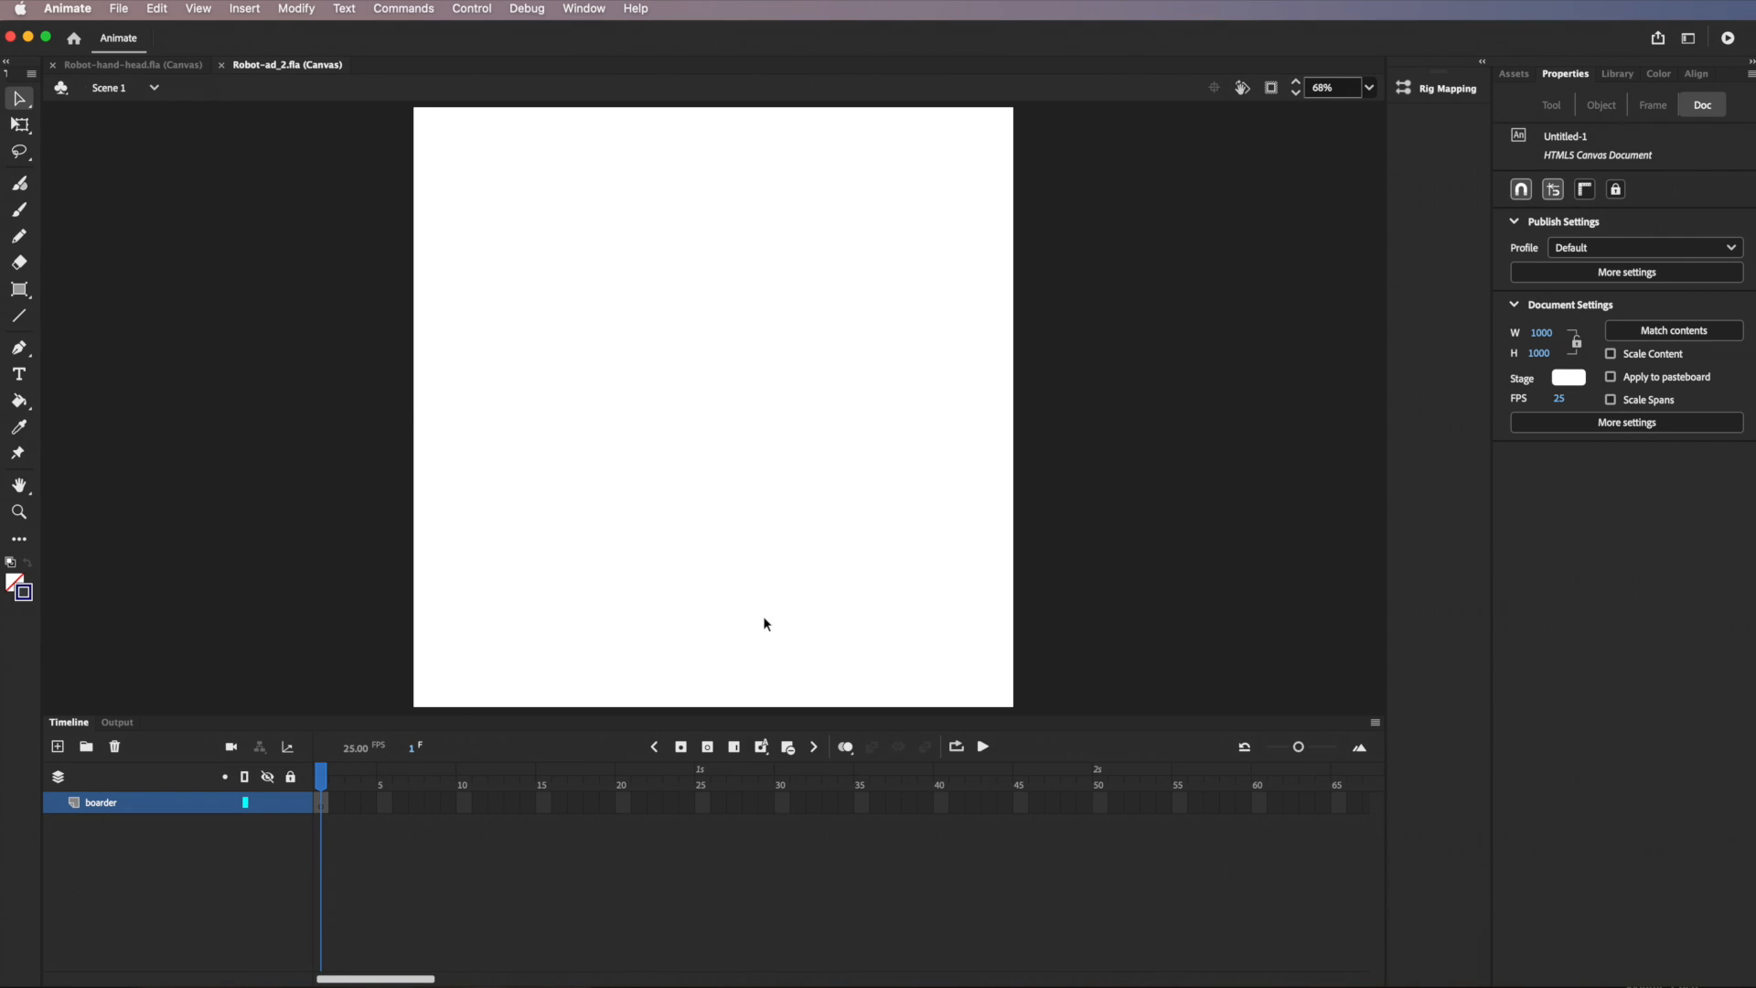
Look over the finished banner and its timeline in Robot-hand-head.fla, and return to Robot-ad_2.fla
{"action": "left_click", "coordinate": [143, 62]}
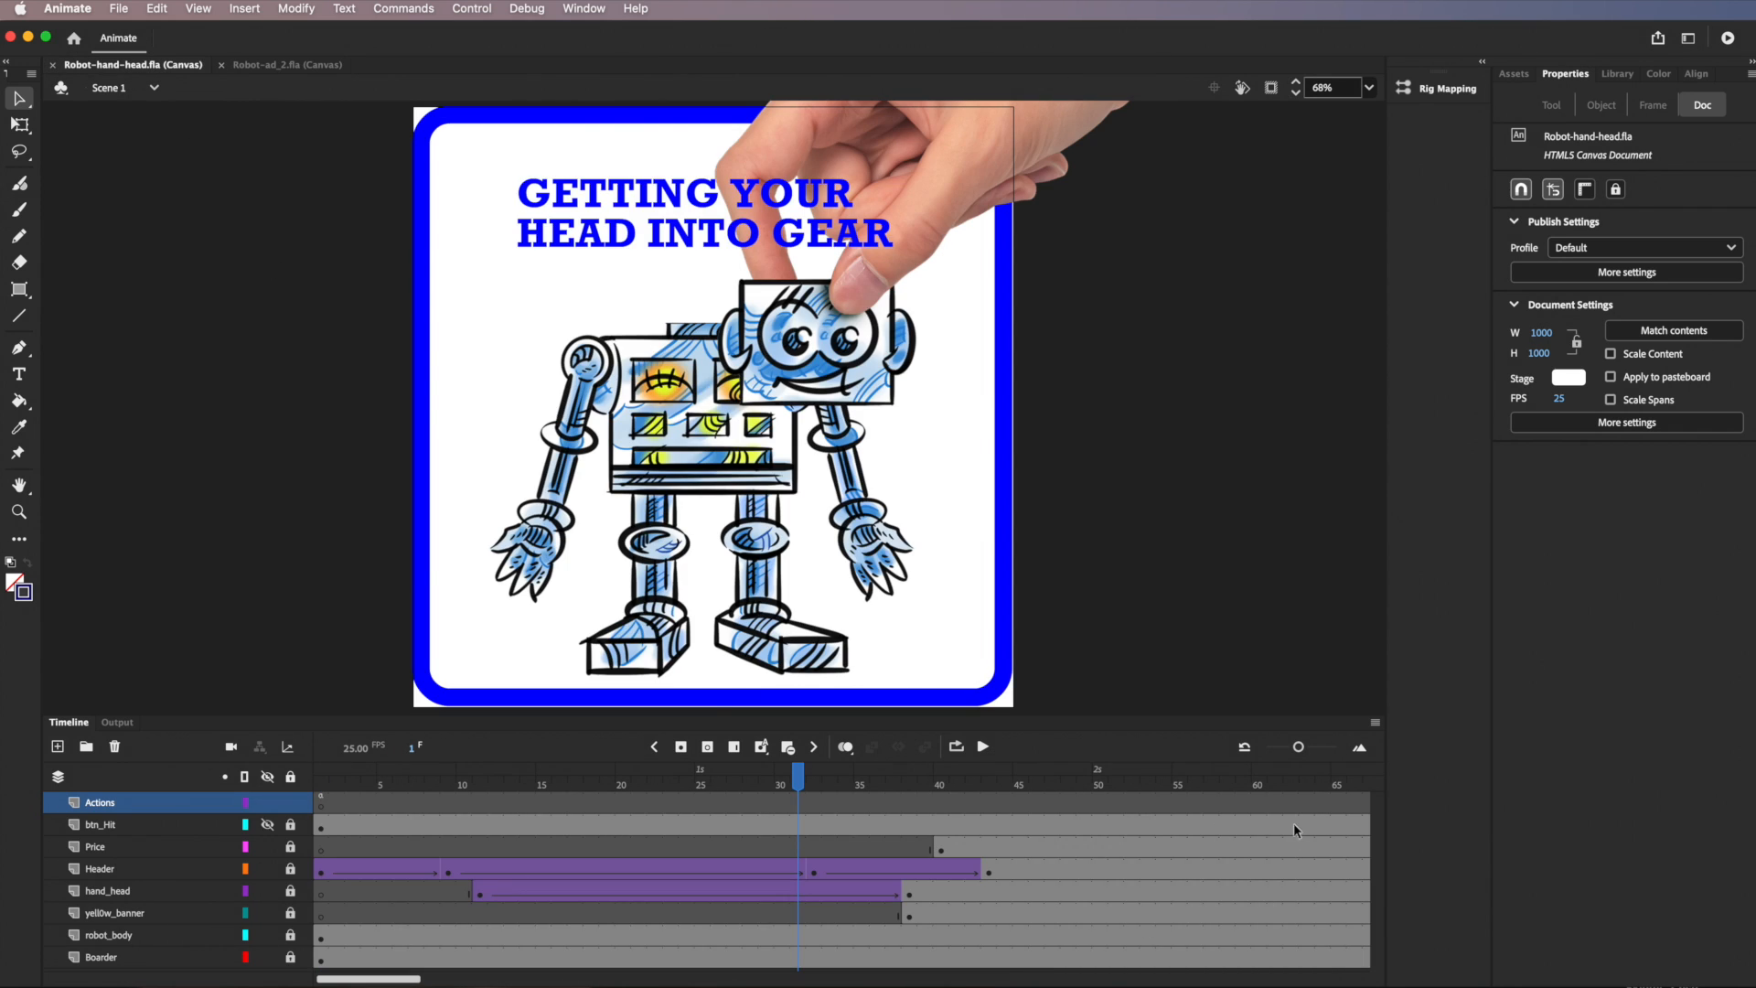
{"action": "left_click", "coordinate": [267, 65]}
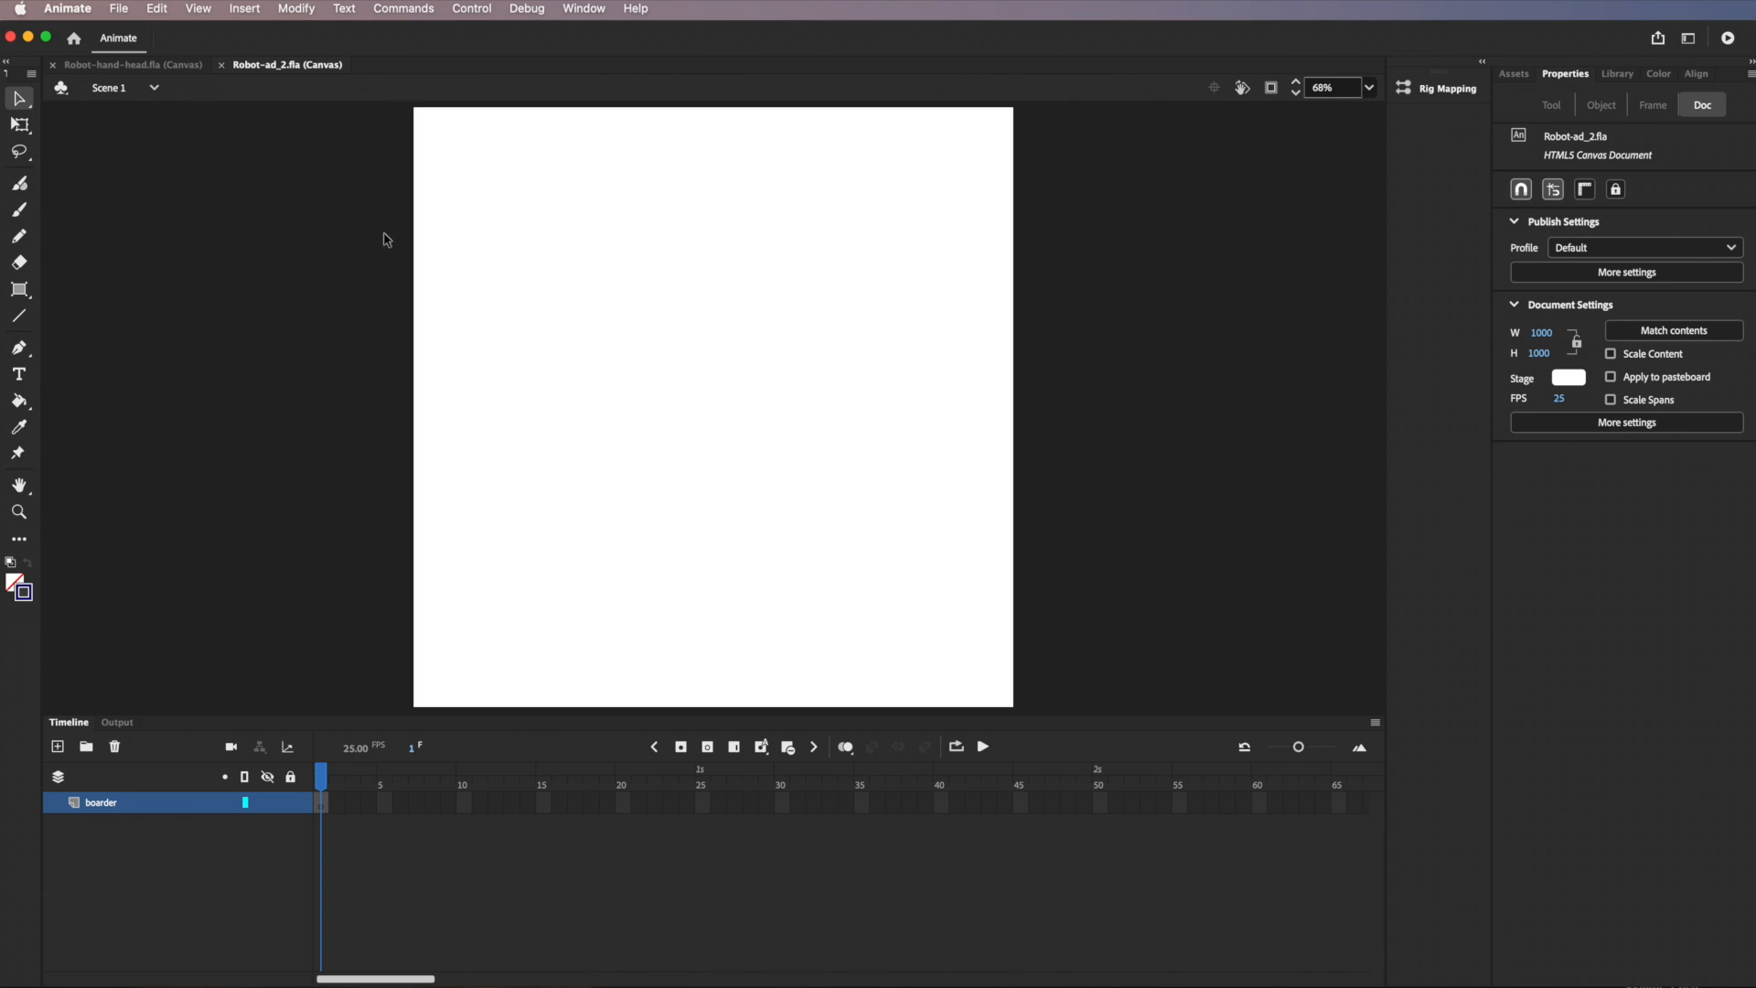
{"action": "left_click", "coordinate": [118, 8]}
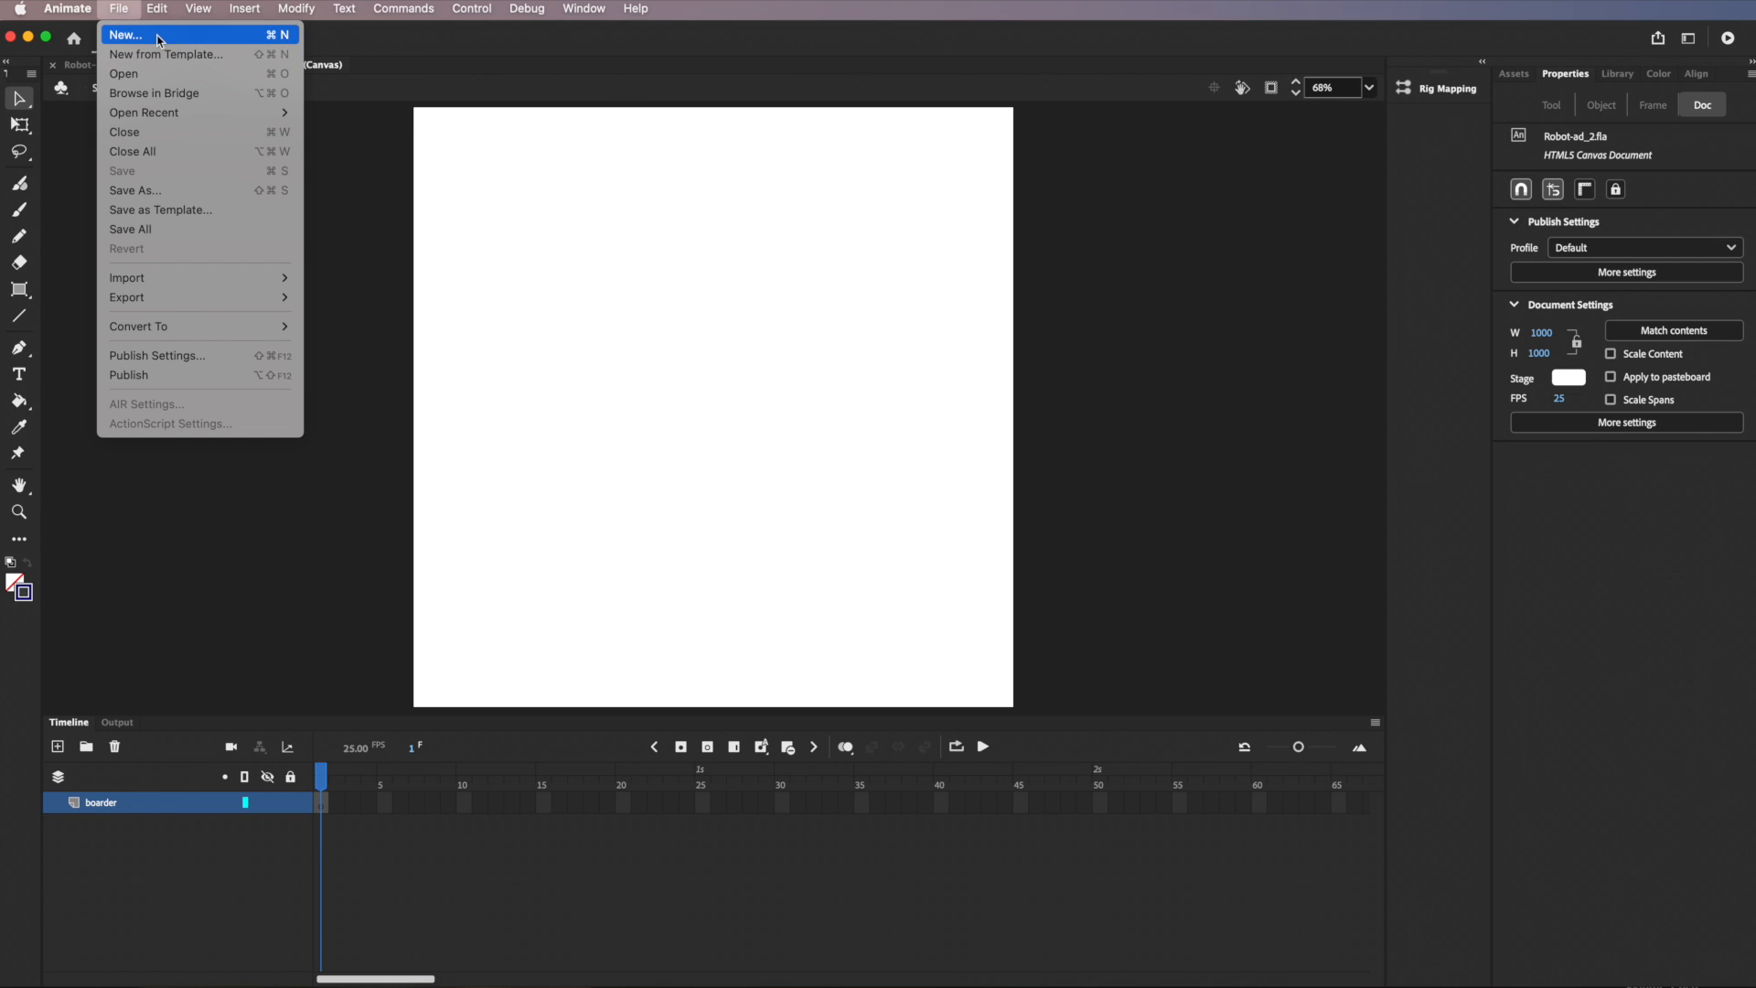
{"action": "mouse_move", "coordinate": [256, 327]}
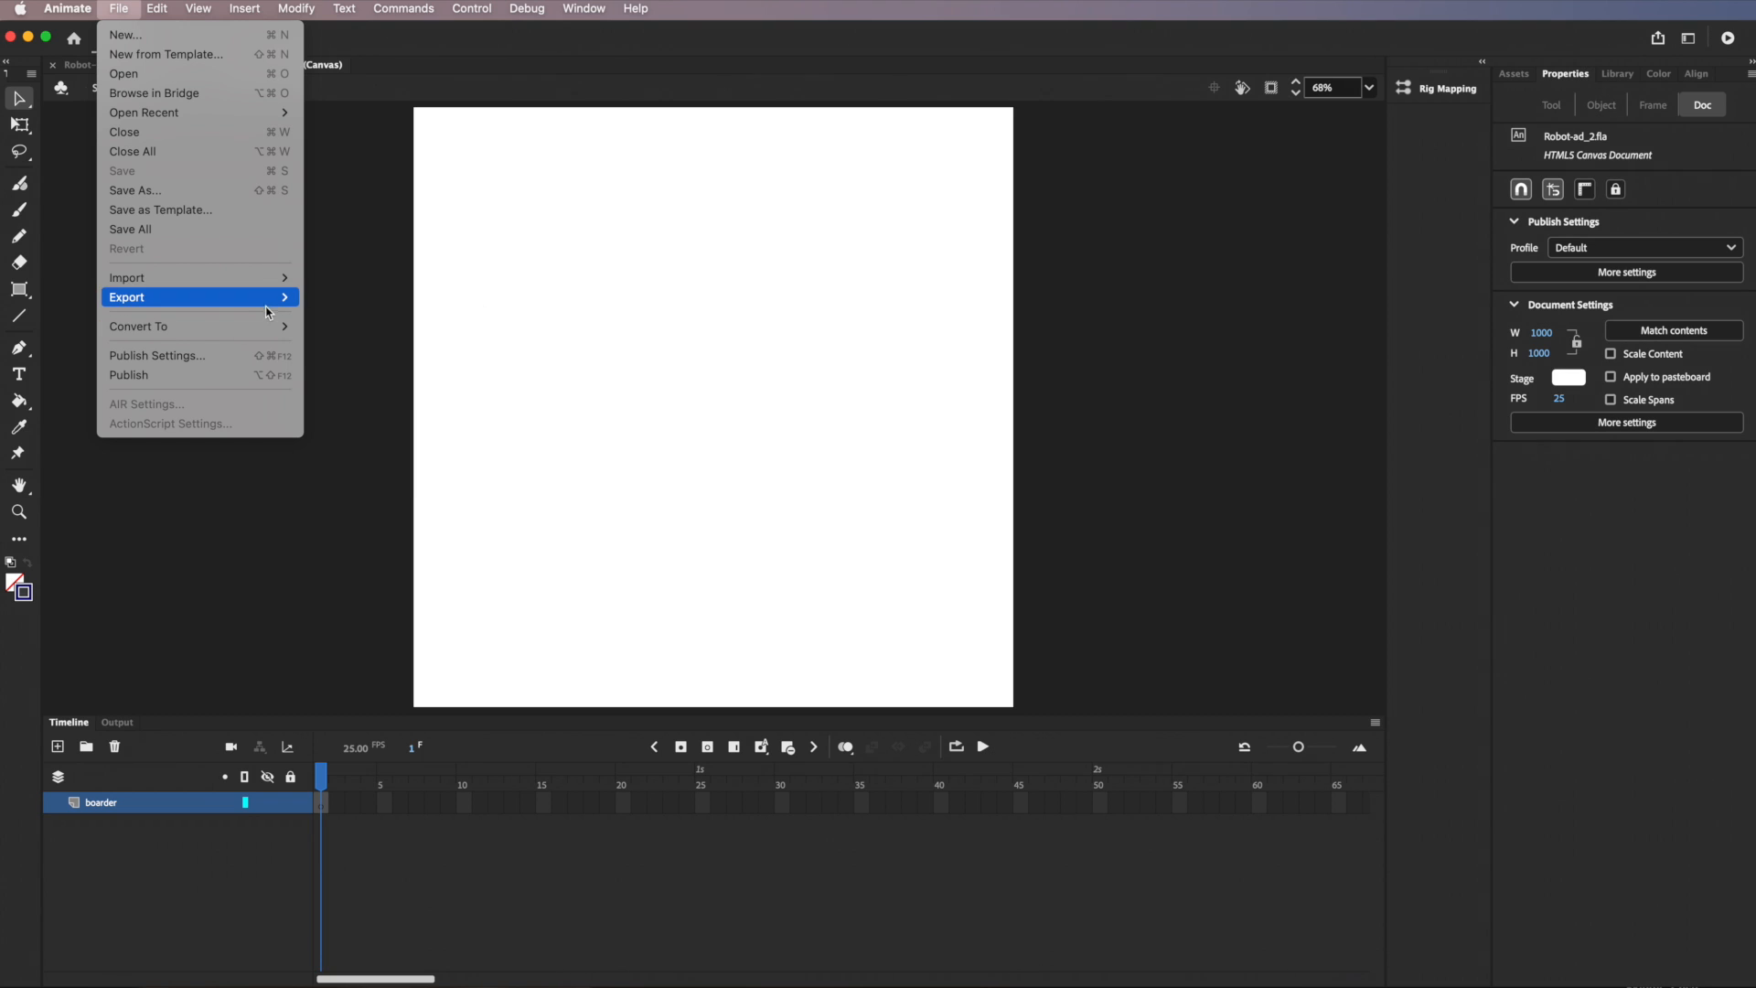
{"action": "left_click", "coordinate": [359, 29]}
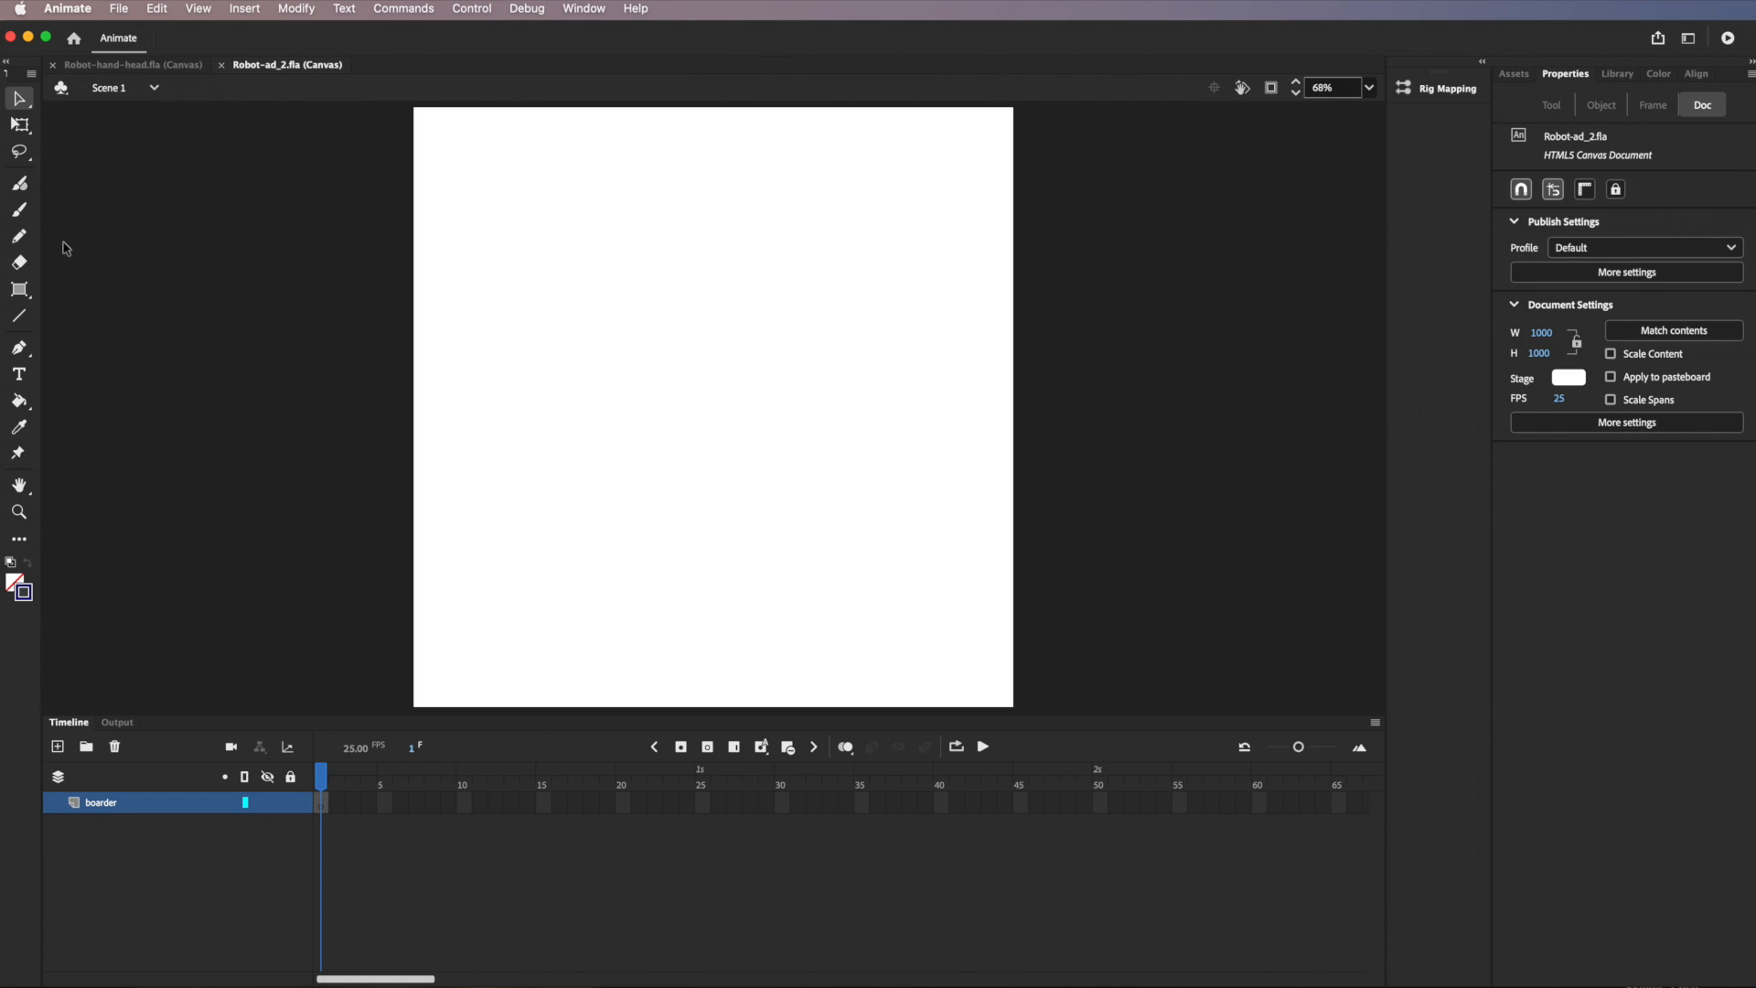
Draw an unfilled rounded border about 980 px square around the stage with the Rectangle Primitive tool, using a 26 stroke and corner radius 49
{"action": "left_click", "coordinate": [20, 290]}
{"action": "left_click_drag", "start_coordinate": [20, 290], "coordinate": [67, 318]}
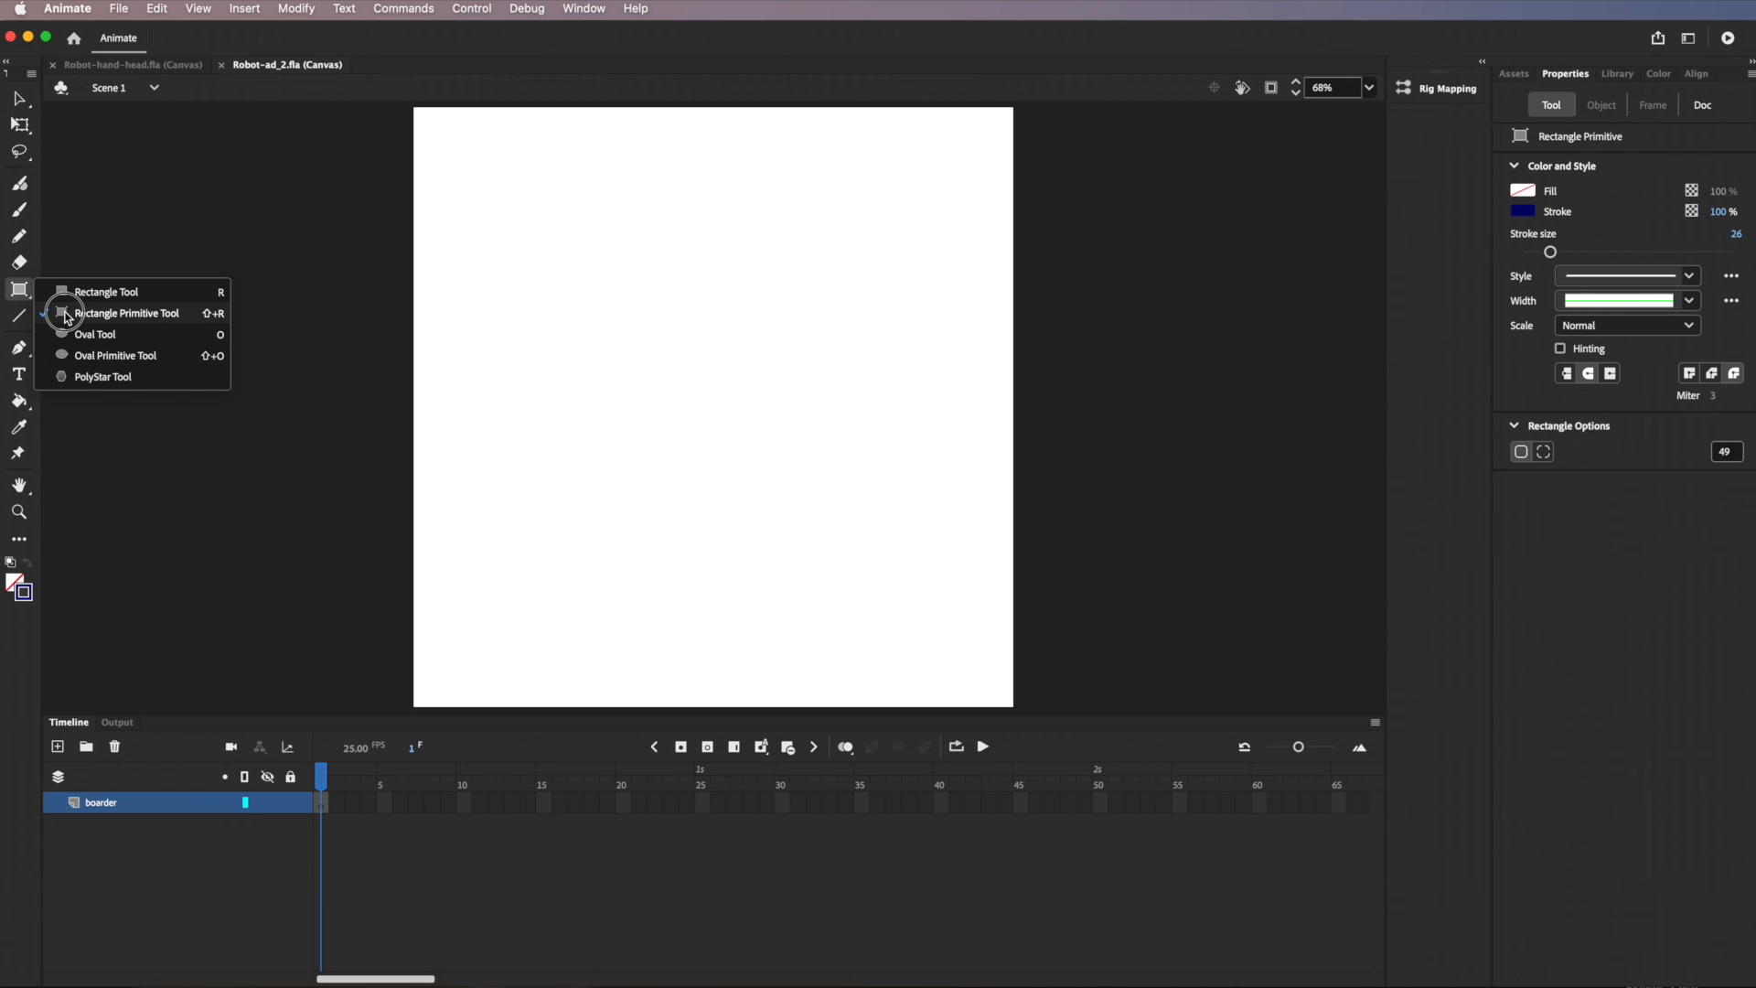
{"action": "left_click_drag", "start_coordinate": [67, 318], "coordinate": [64, 317]}
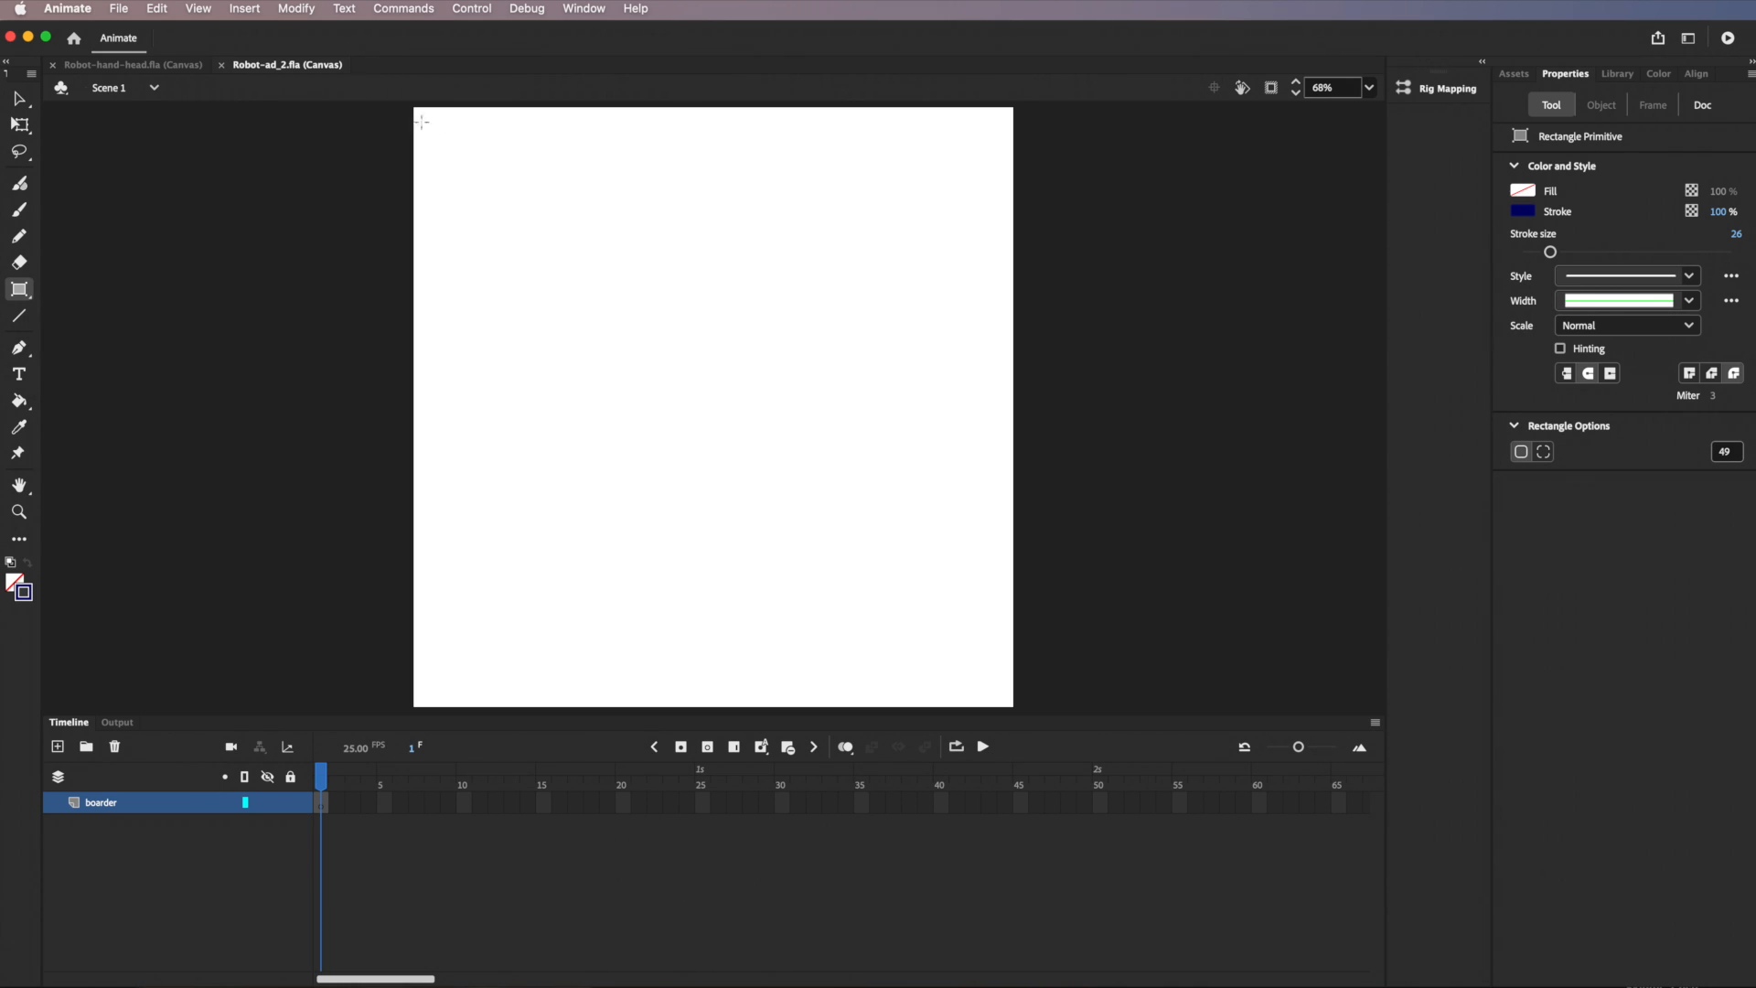
{"action": "left_click_drag", "start_coordinate": [418, 112], "coordinate": [1004, 695]}
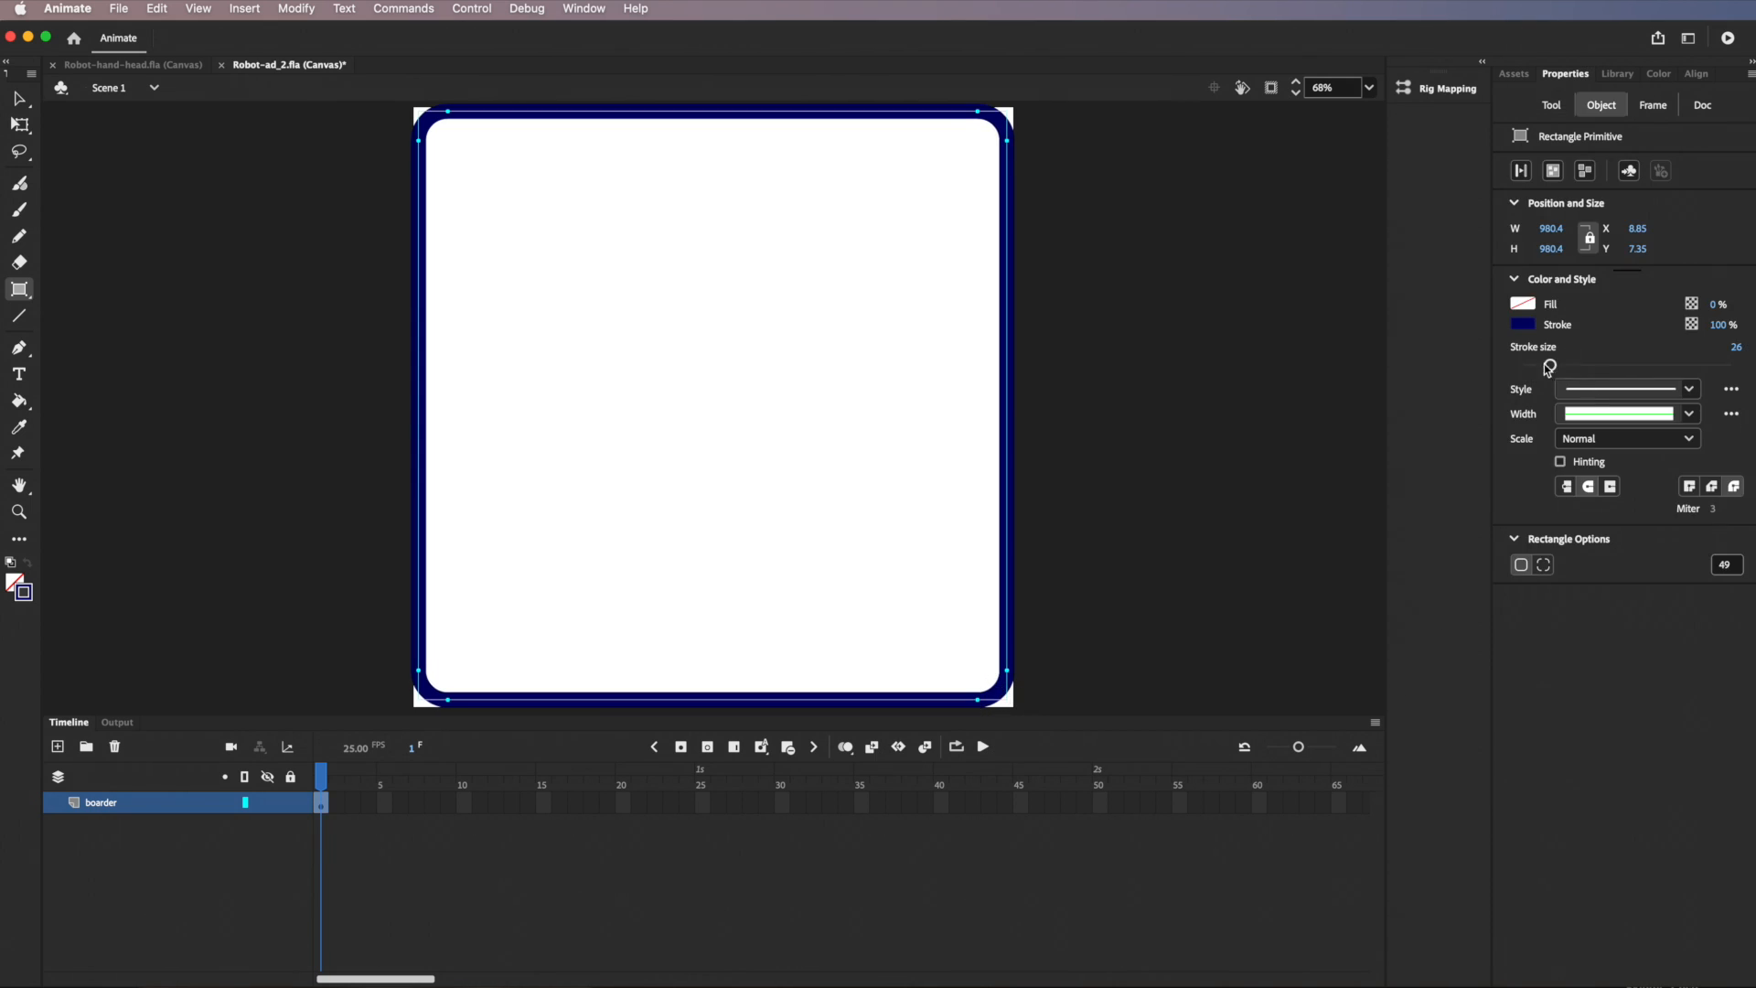
{"action": "mouse_move", "coordinate": [1554, 366]}
{"action": "left_mouse_down"}
{"action": "mouse_move", "coordinate": [1579, 358]}
{"action": "mouse_move", "coordinate": [1549, 365]}
{"action": "left_mouse_up"}
Set the border's stroke colour to dark navy blue from the default swatches, shrinking the window for access and restoring its size
{"action": "left_click_drag", "start_coordinate": [1754, 980], "coordinate": [1550, 944]}
{"action": "left_click", "coordinate": [1314, 323]}
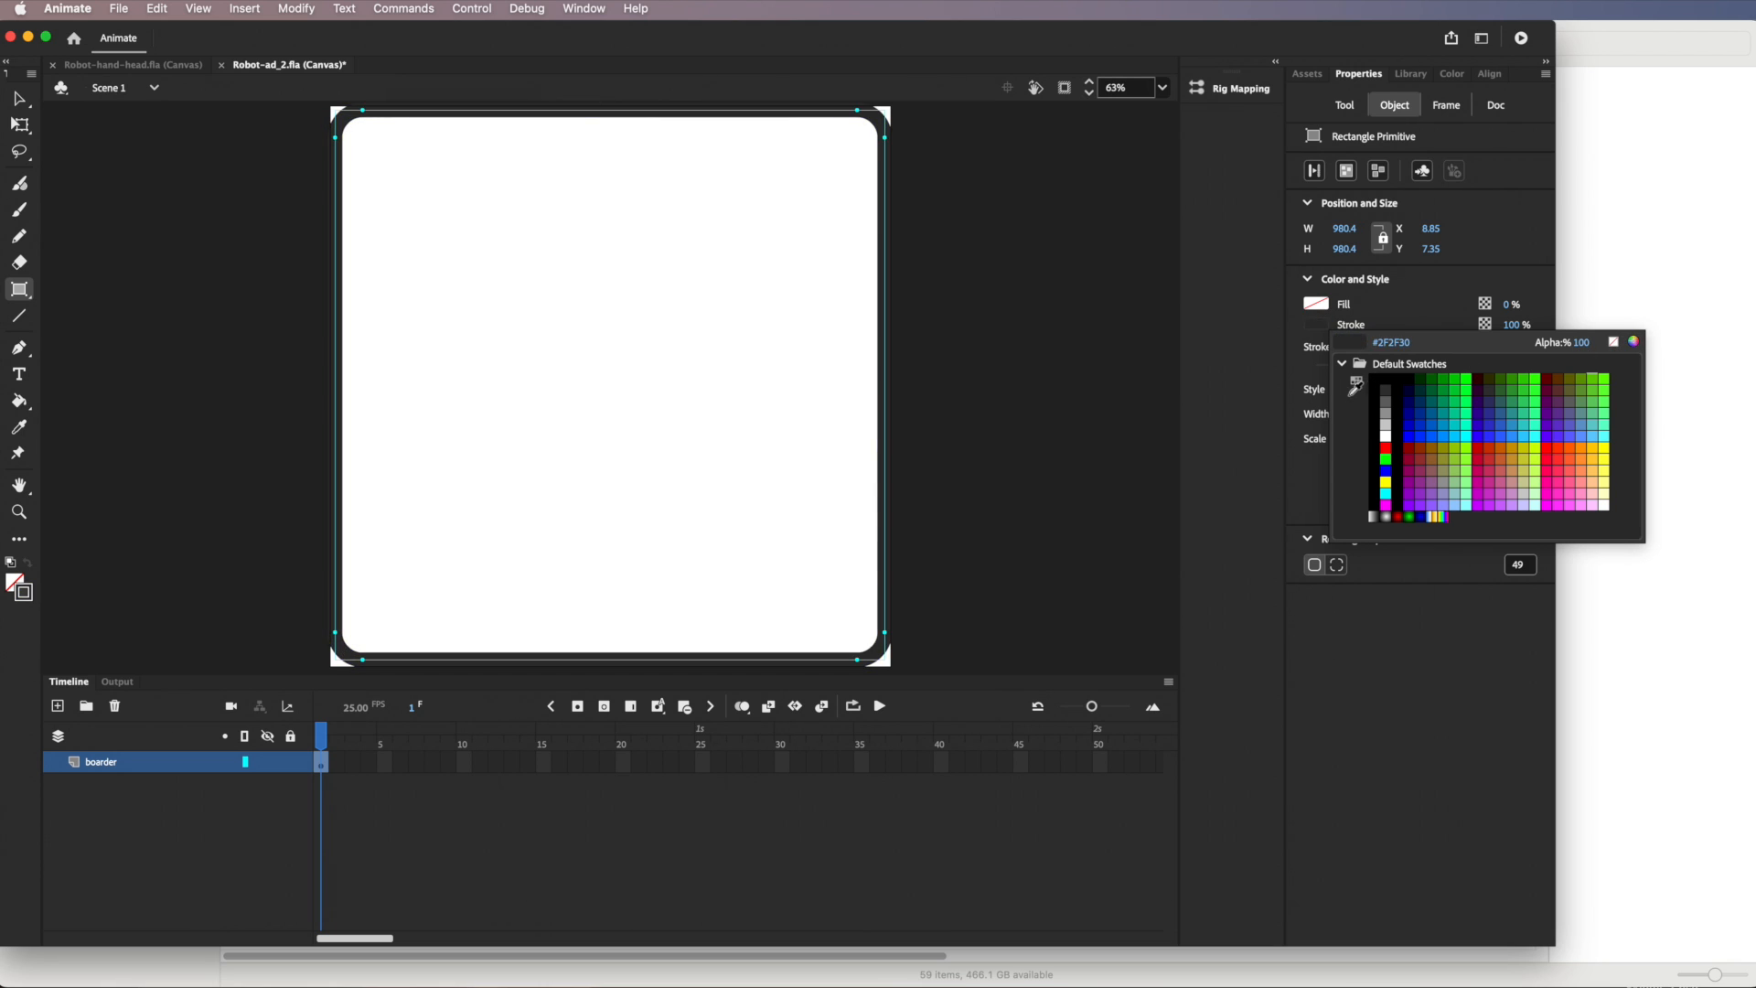
{"action": "left_click", "coordinate": [1412, 402]}
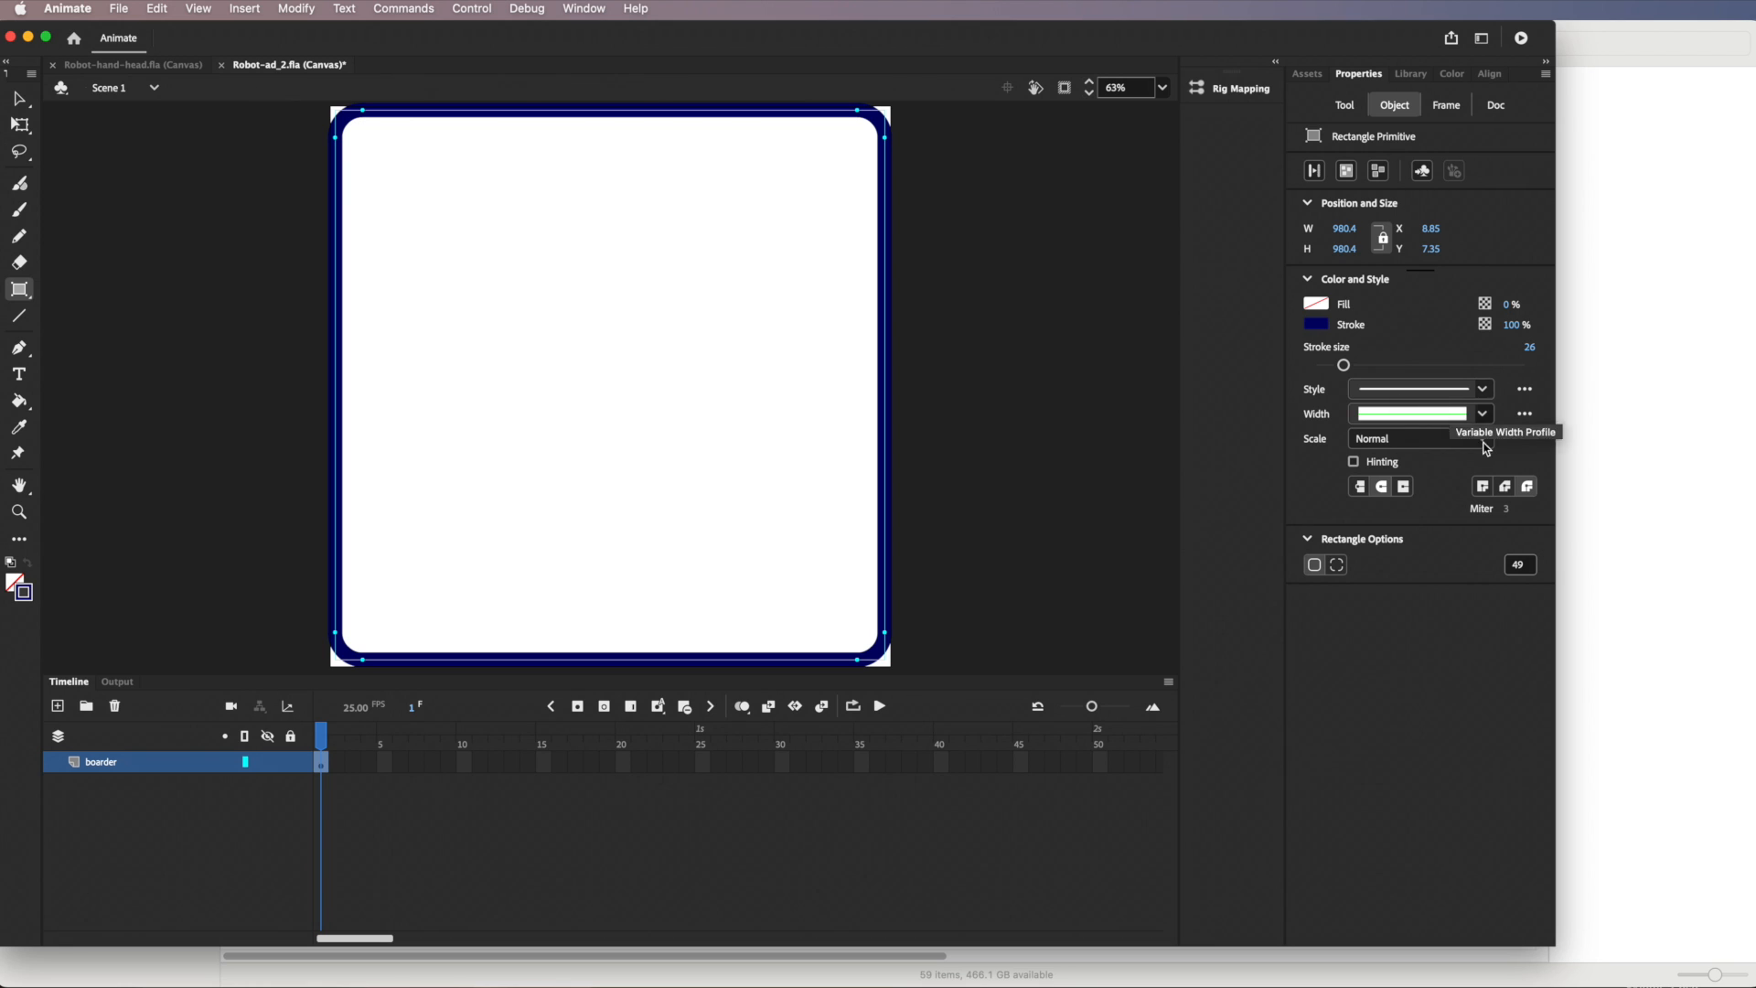
{"action": "left_click_drag", "start_coordinate": [1548, 939], "coordinate": [1748, 978]}
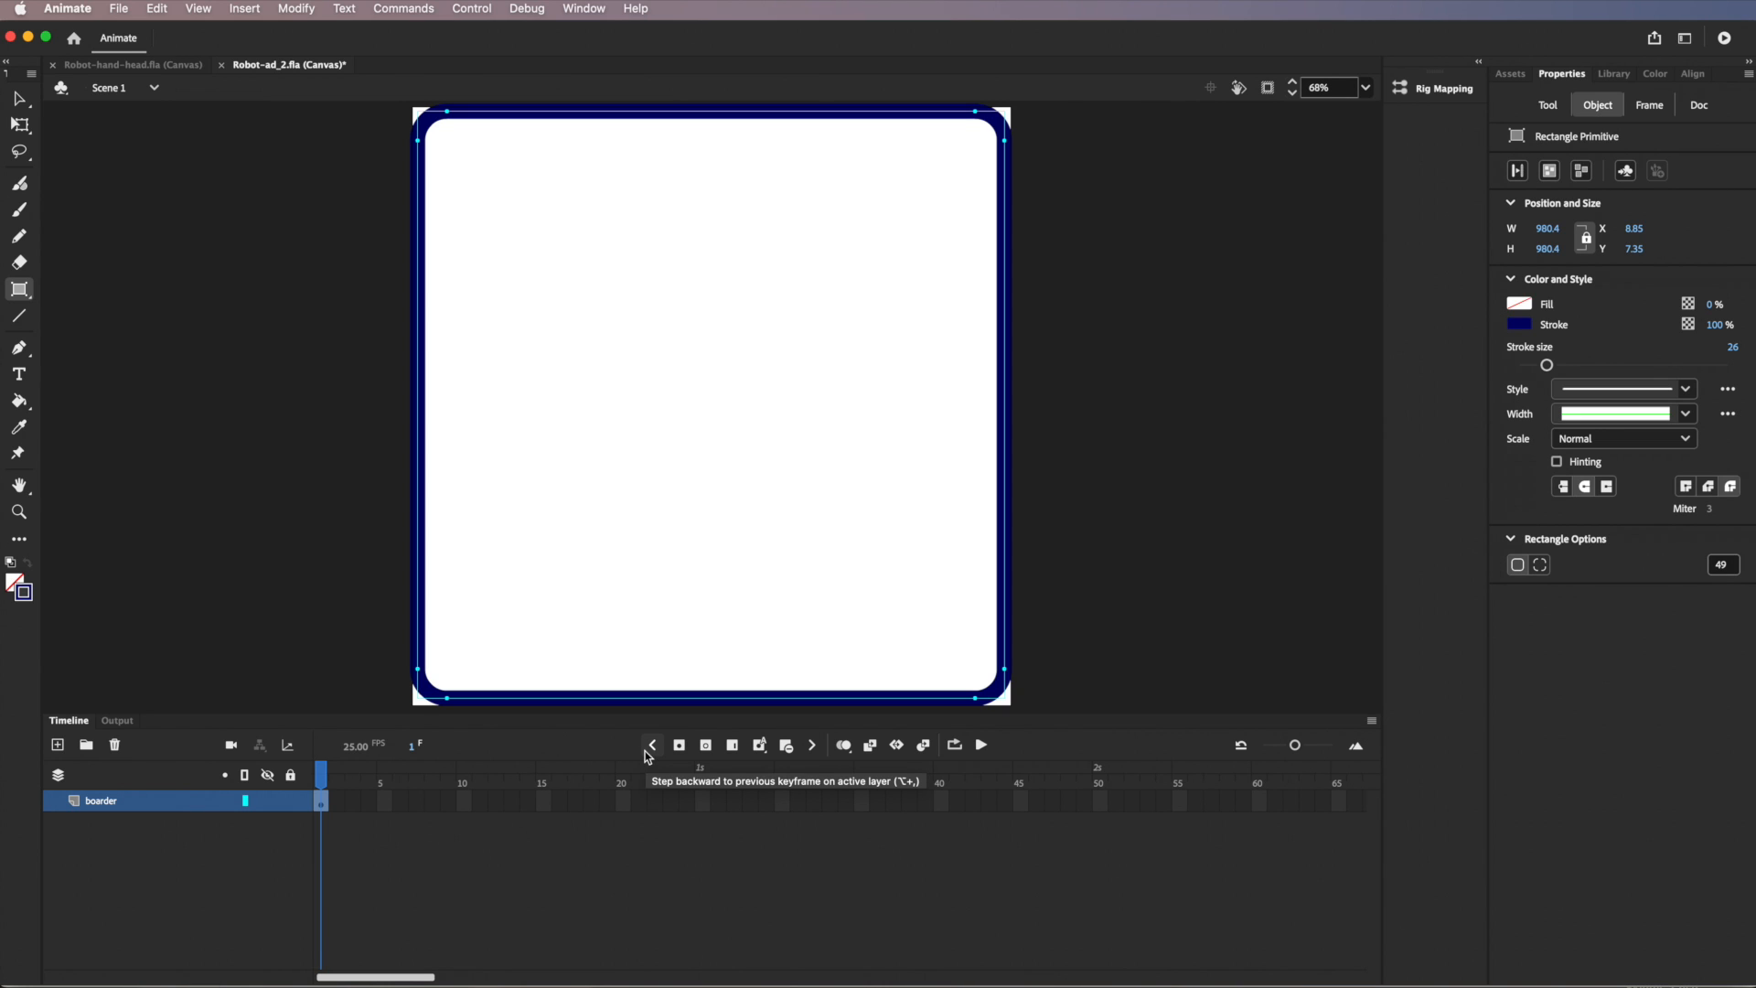
Extend the boarder layer to frame 75 by inserting frames, so the border lasts three seconds at 25 fps
{"action": "left_click_drag", "start_coordinate": [1297, 748], "coordinate": [1295, 748]}
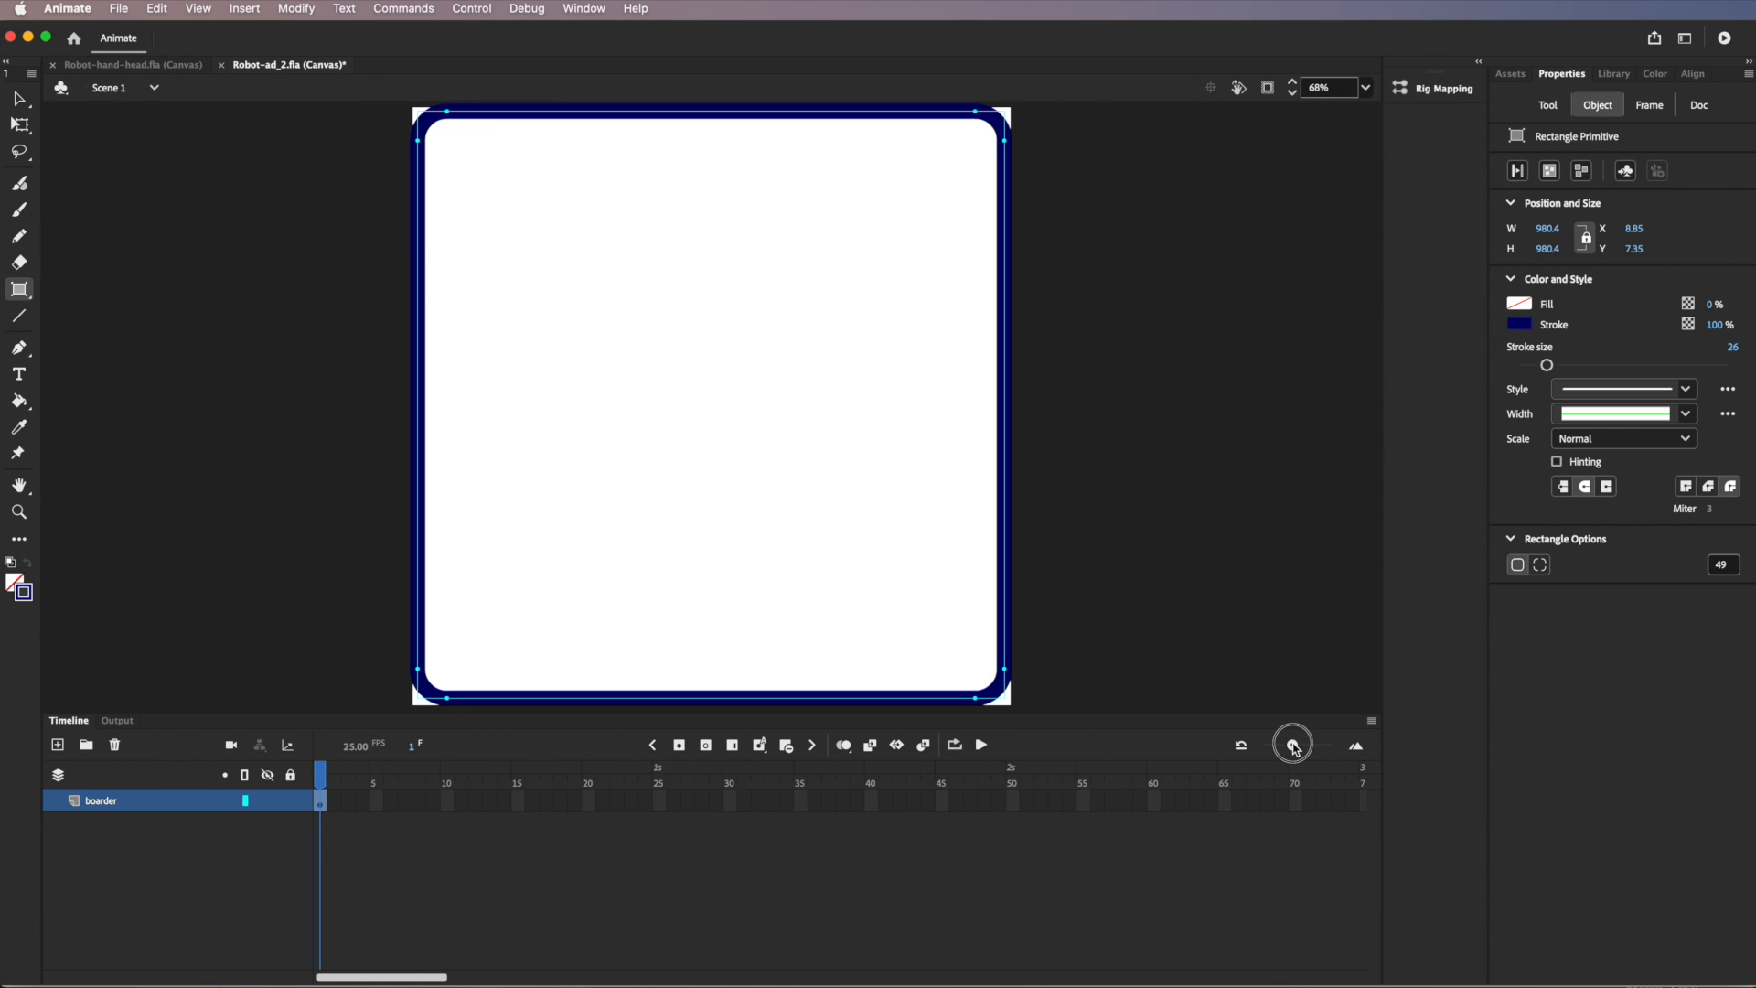
{"action": "left_click_drag", "start_coordinate": [1296, 748], "coordinate": [1292, 748]}
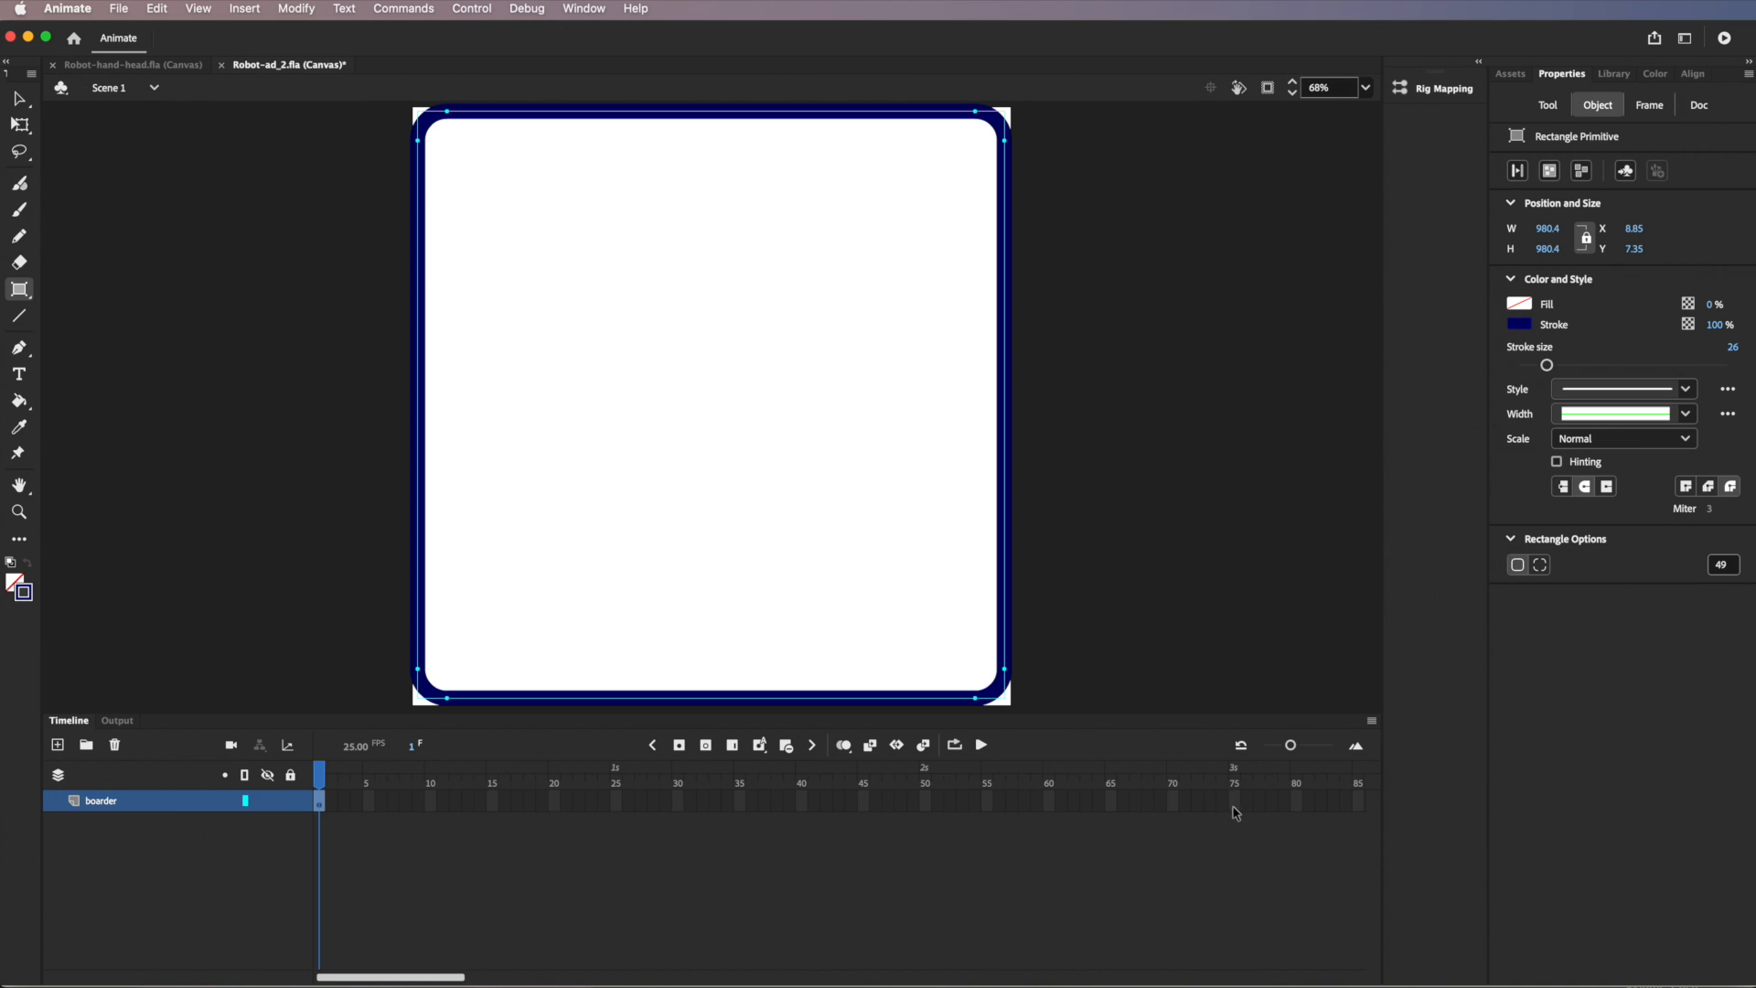
{"action": "left_click", "coordinate": [1232, 804]}
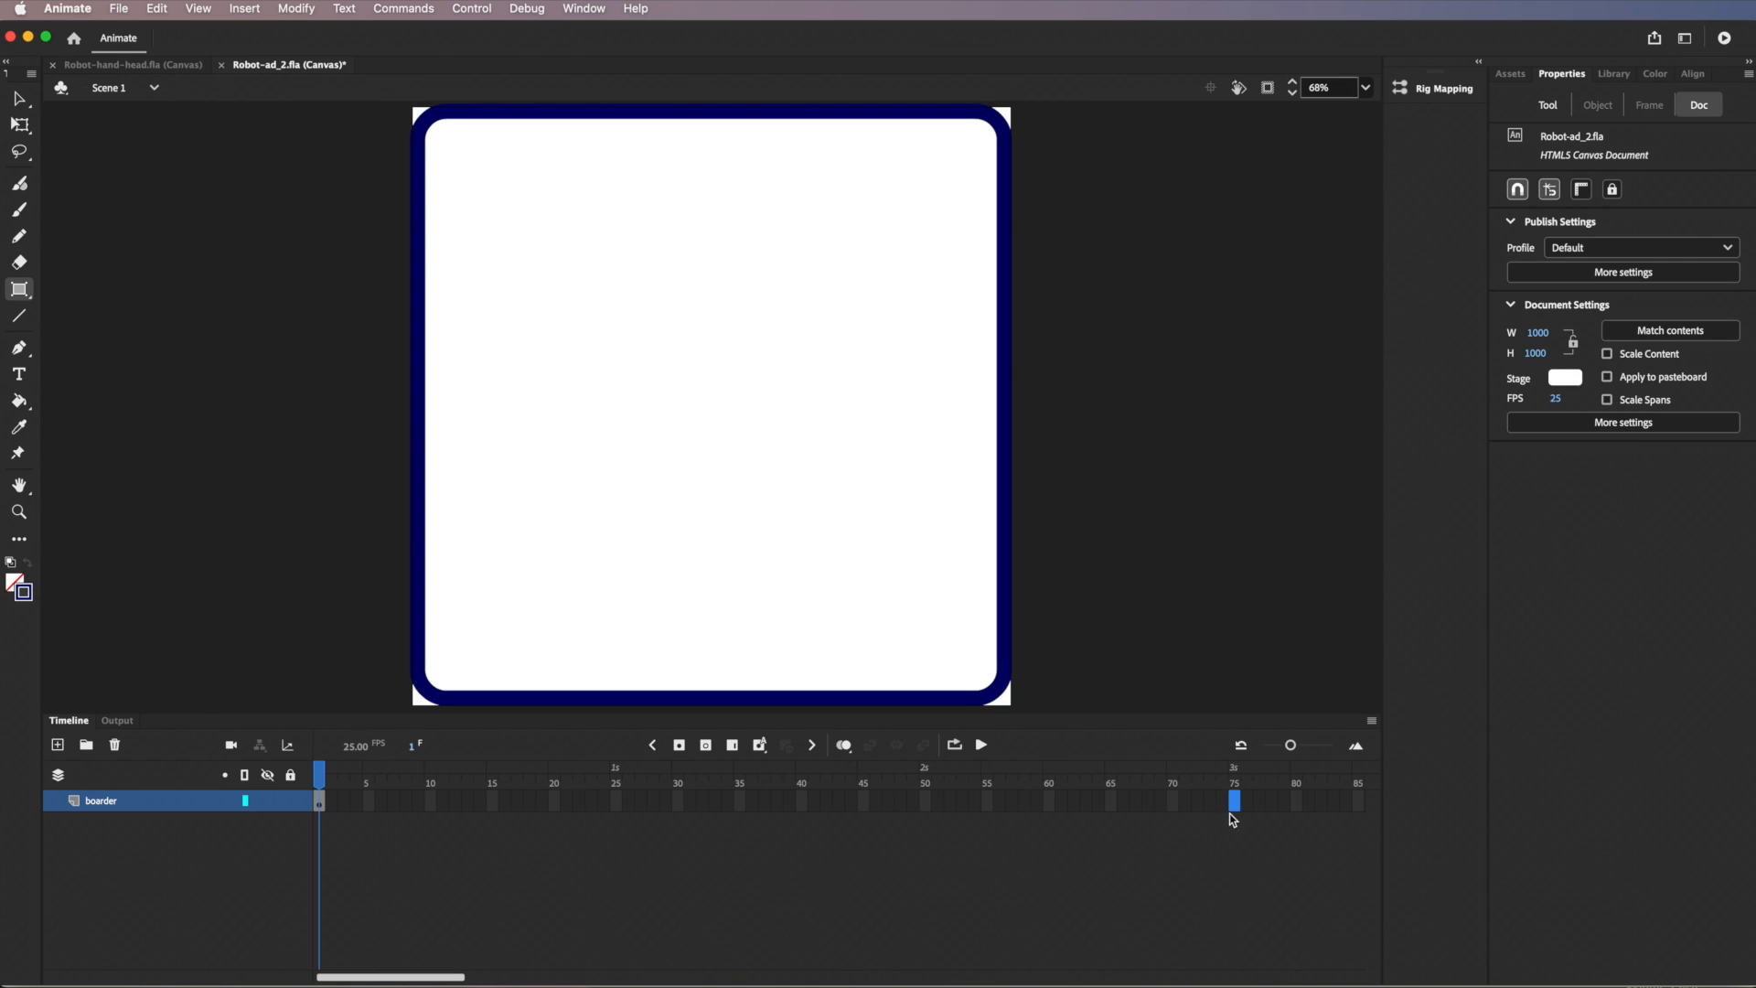
{"action": "left_click", "coordinate": [249, 14]}
{"action": "mouse_move", "coordinate": [298, 136]}
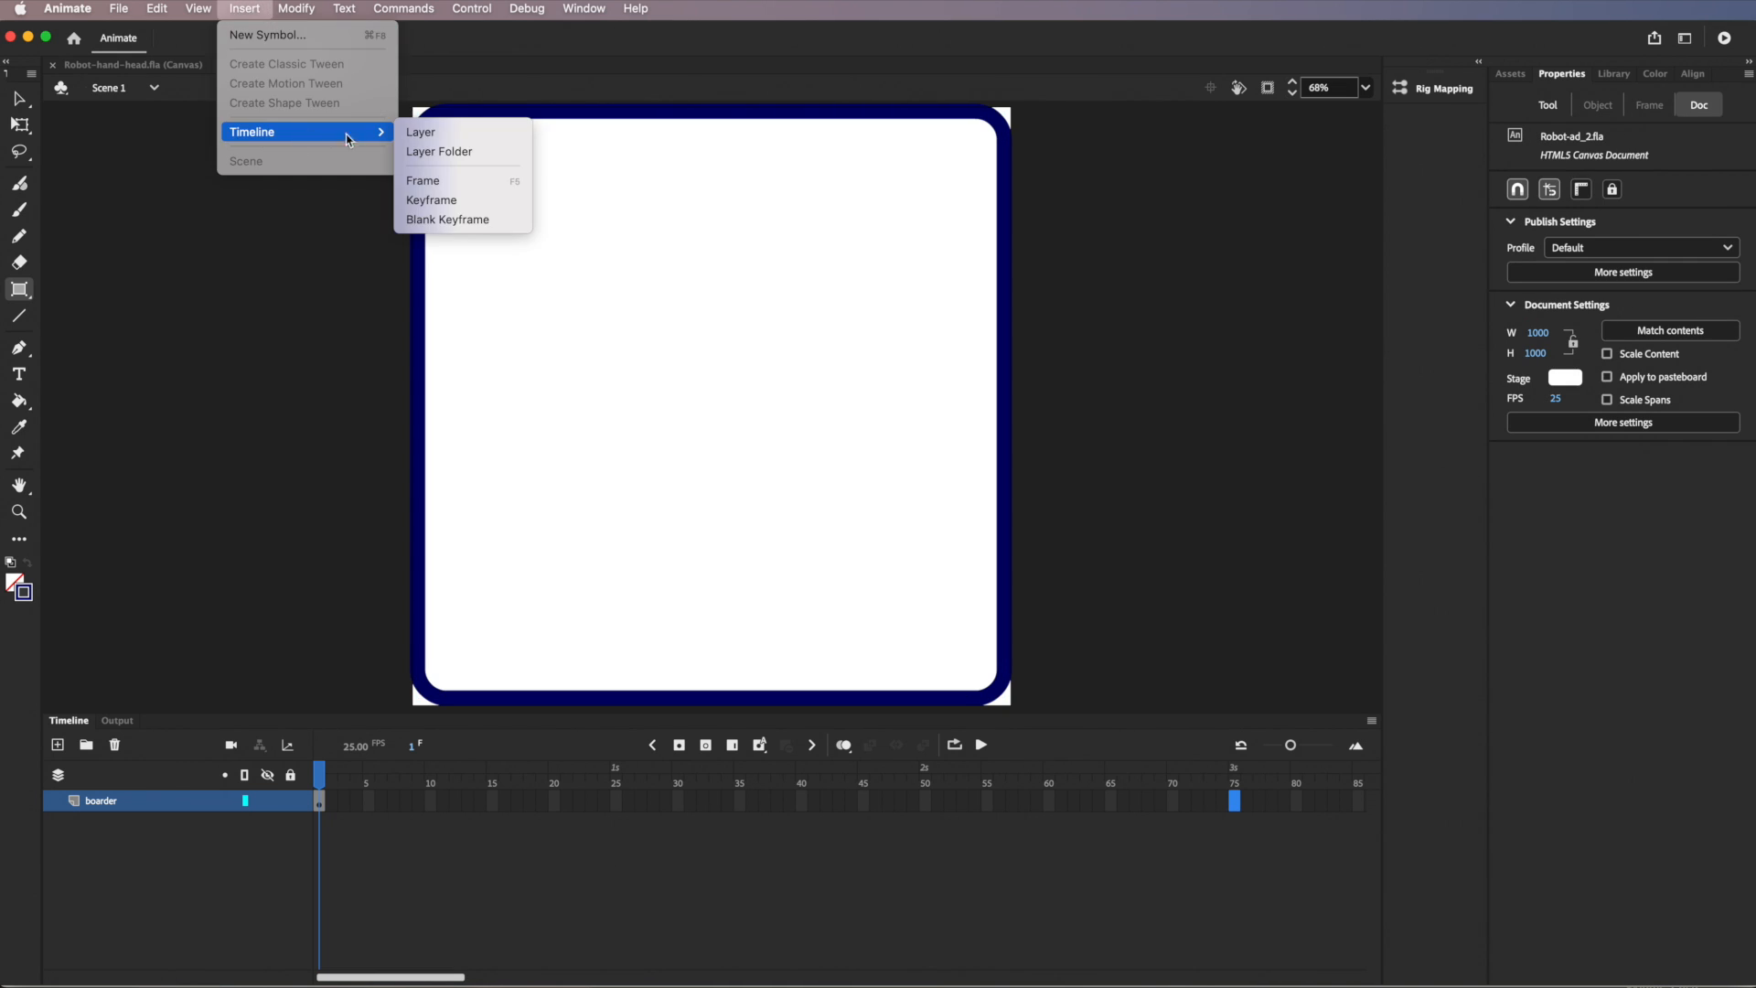
{"action": "left_click", "coordinate": [434, 183]}
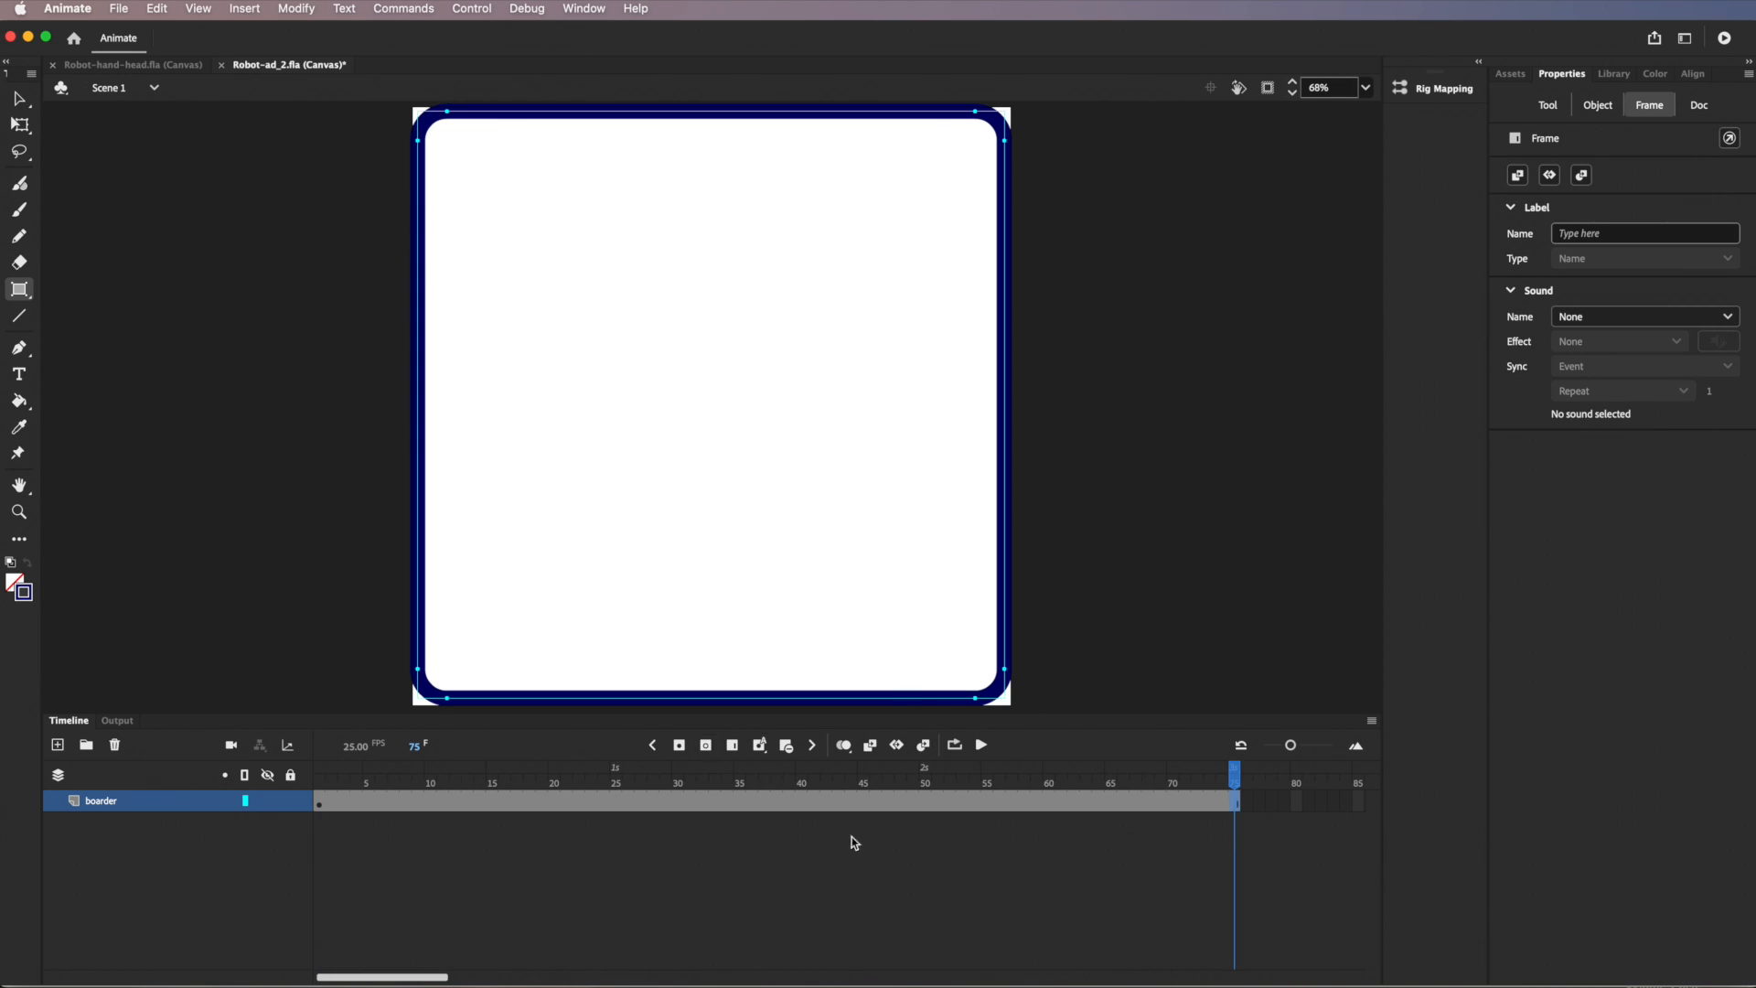
Save the document and lock the boarder layer
{"action": "left_click", "coordinate": [118, 9]}
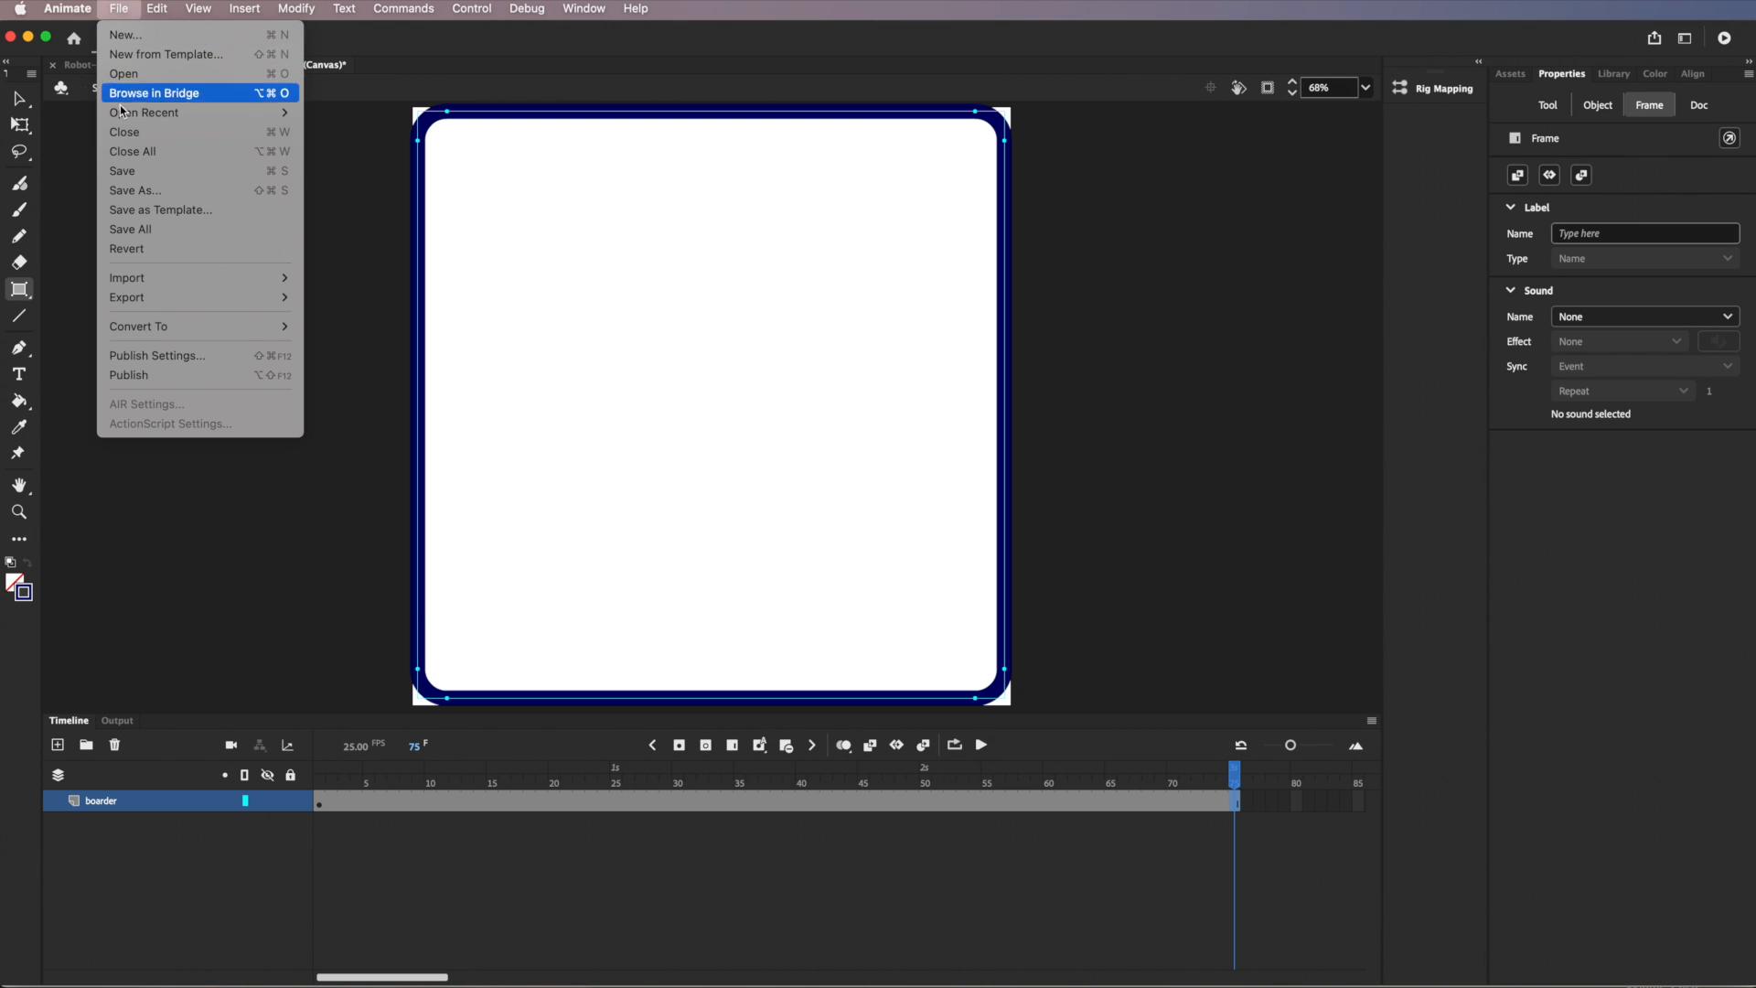
{"action": "left_click", "coordinate": [123, 171]}
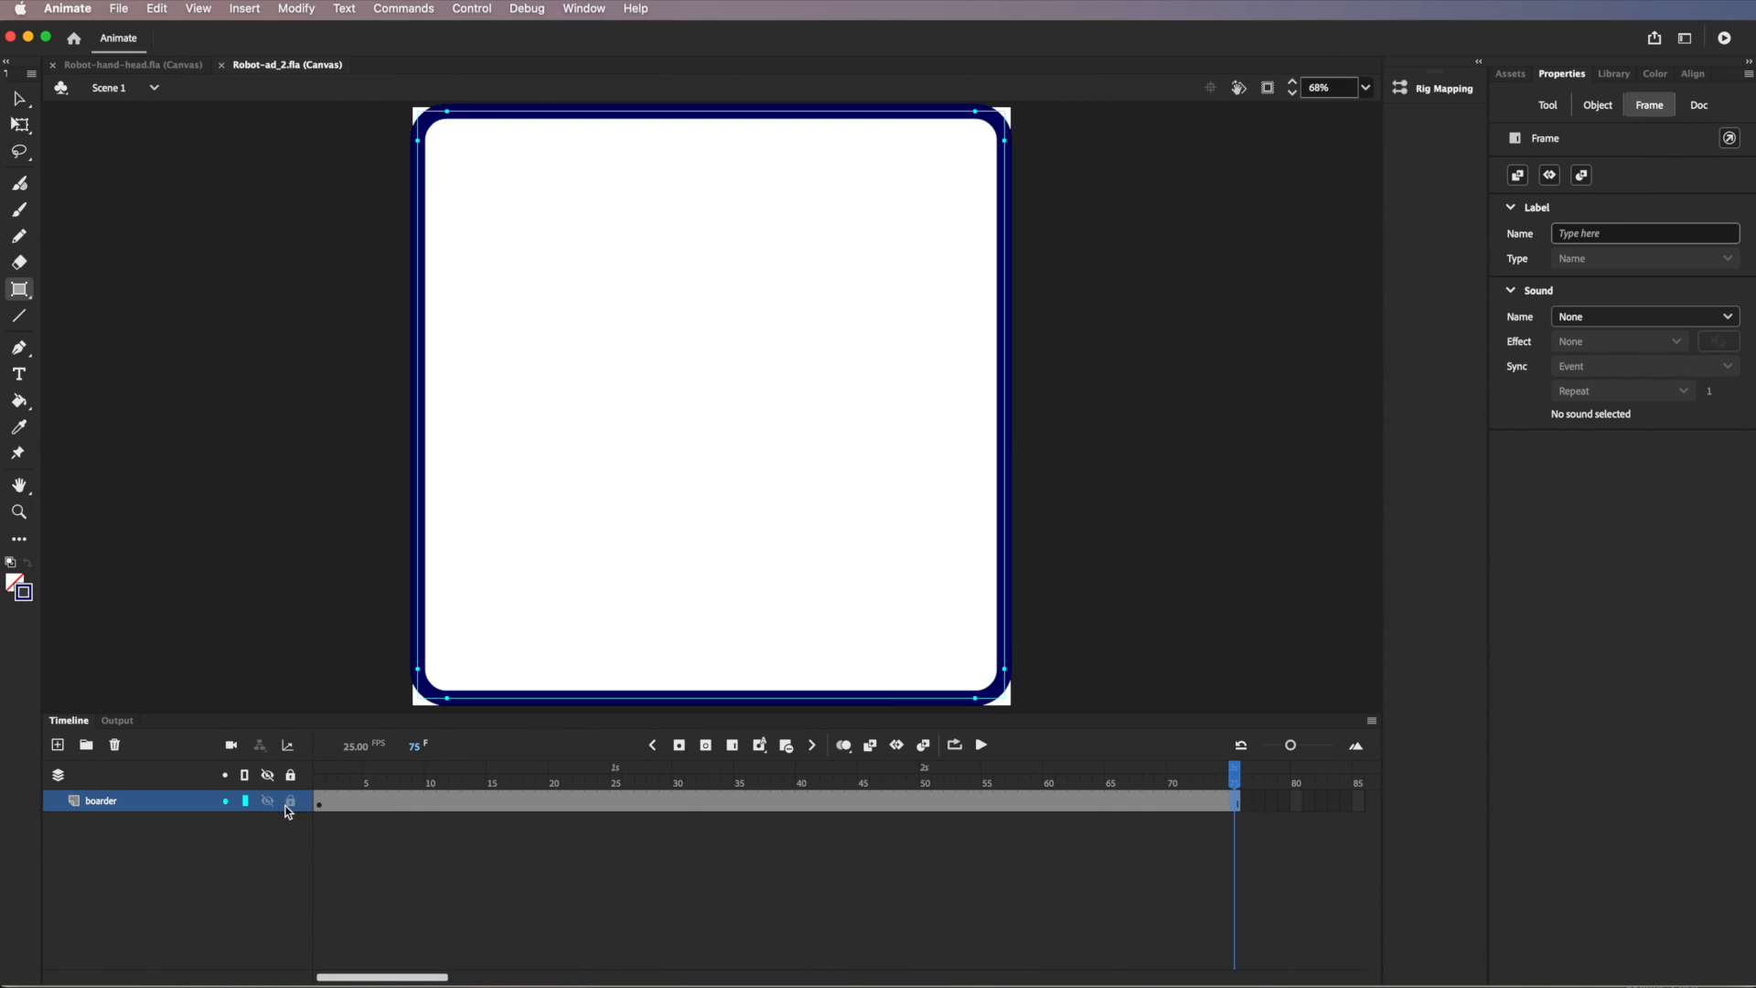
{"action": "left_click", "coordinate": [290, 804]}
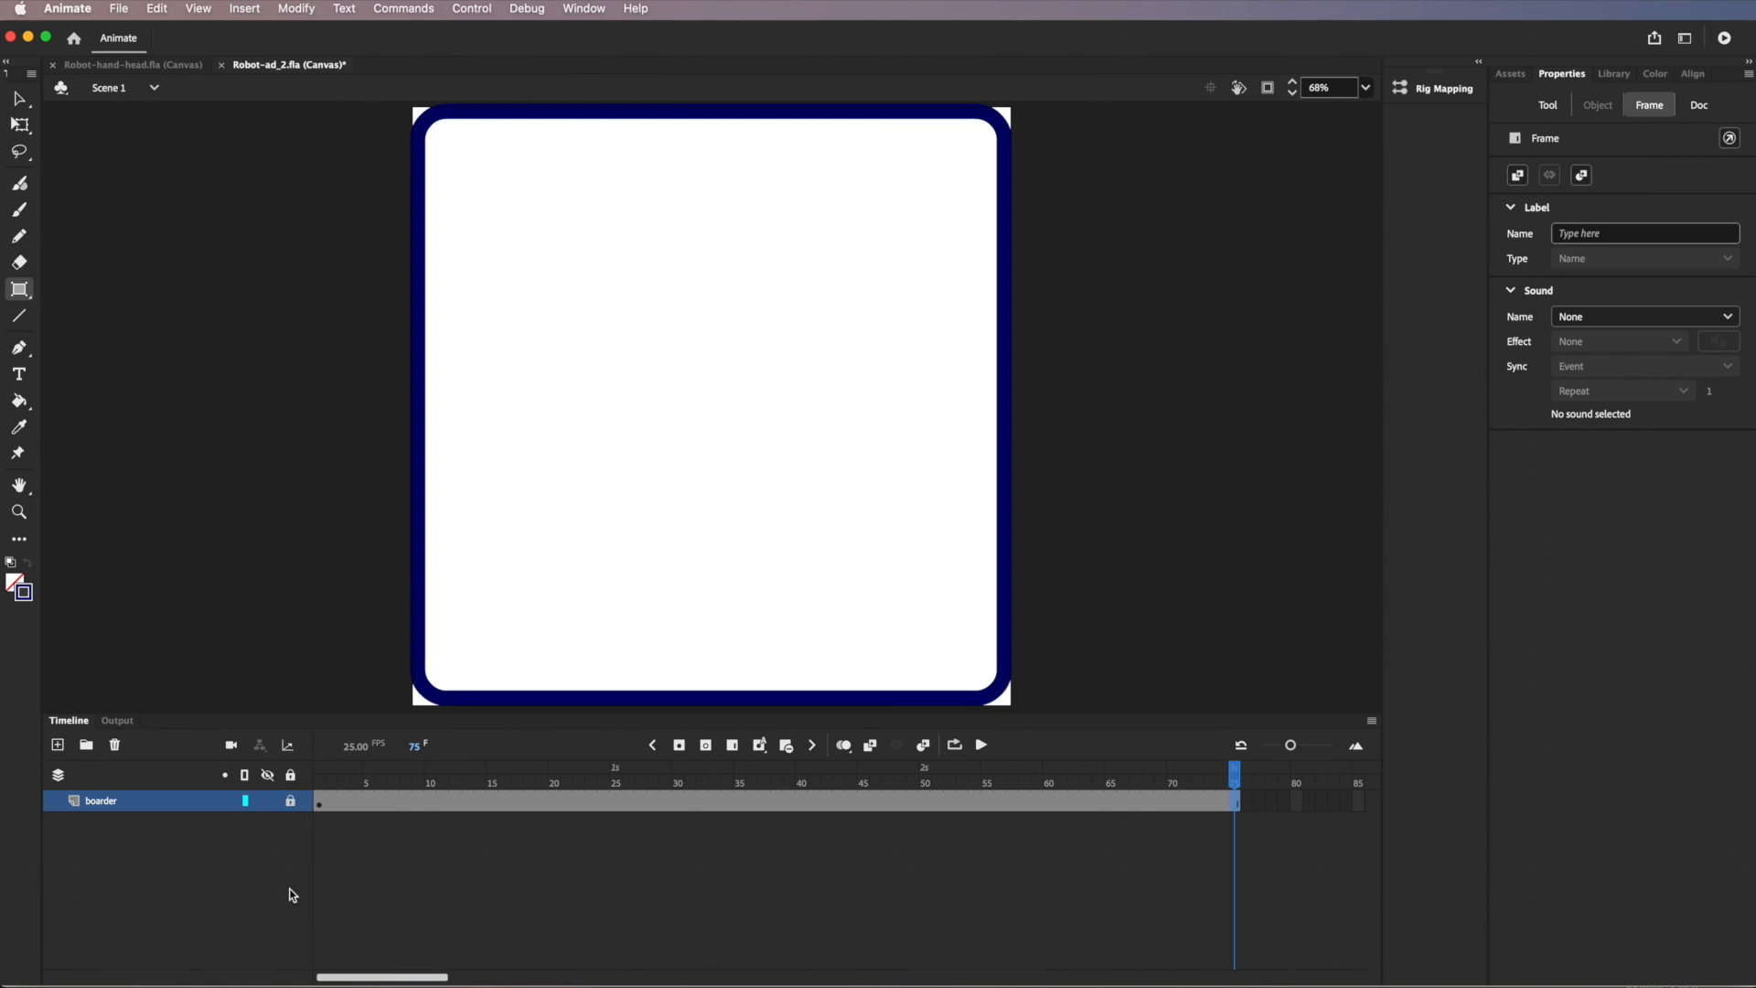
Add a new layer above boarder and name it Robot_body
{"action": "left_click", "coordinate": [57, 745]}
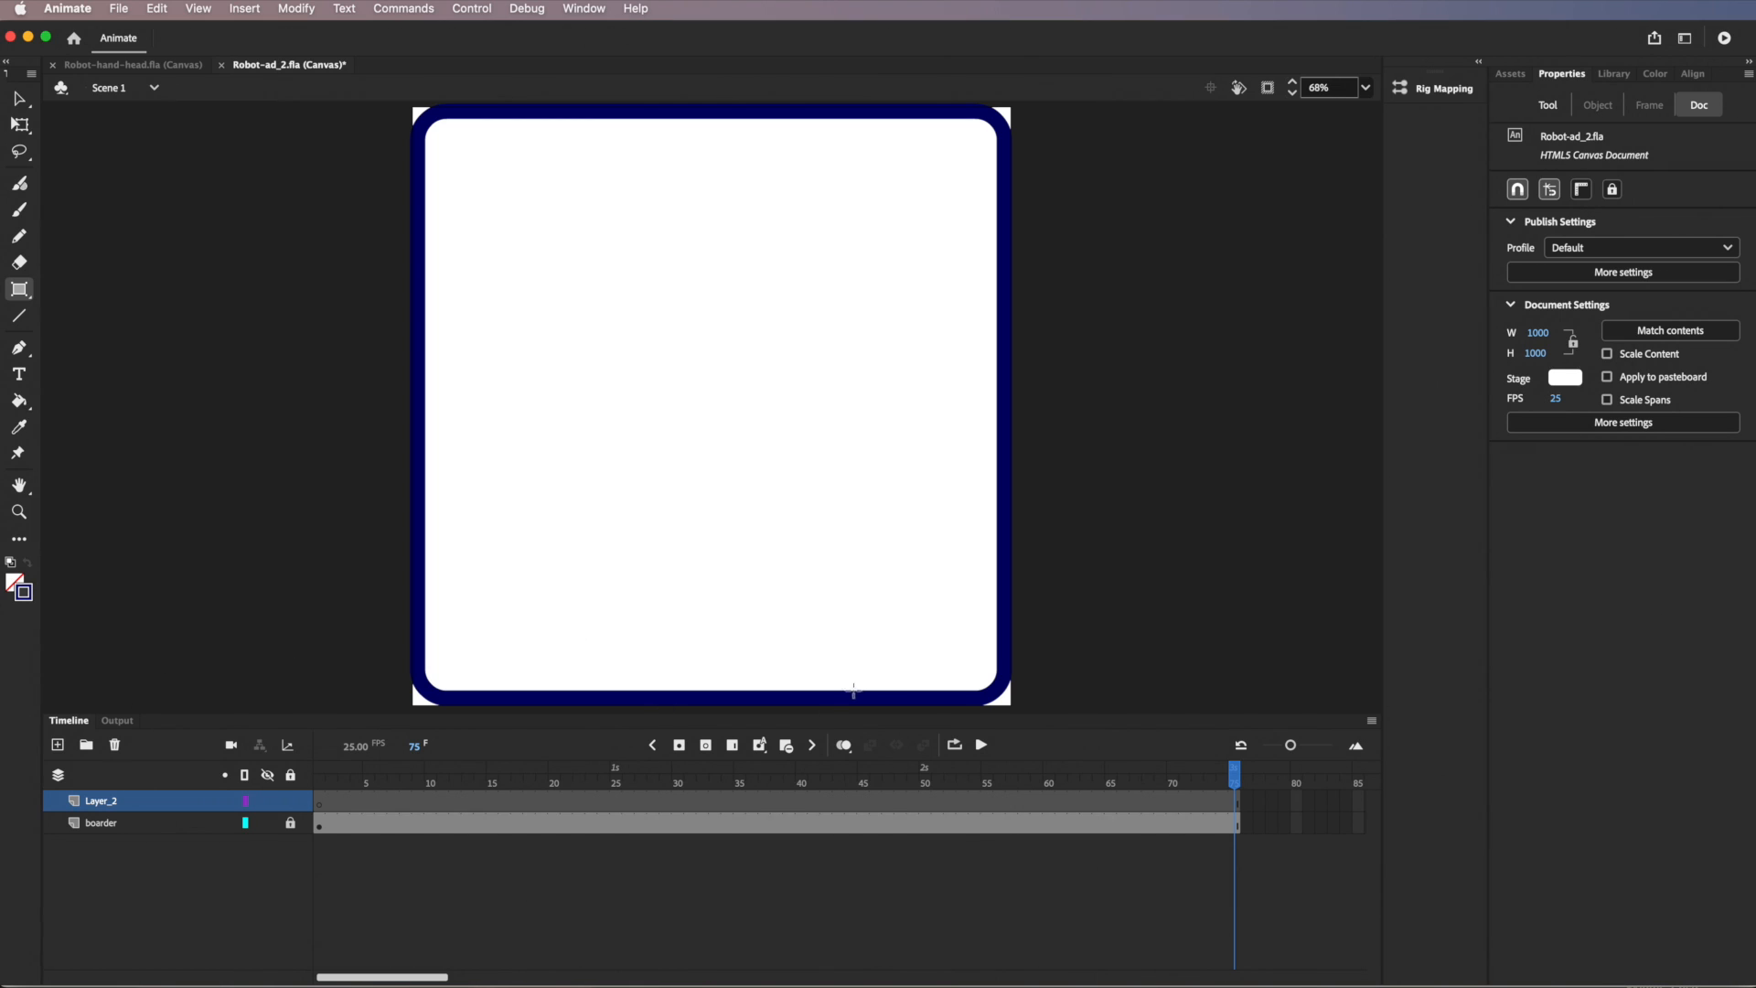
{"action": "double_click", "coordinate": [105, 800]}
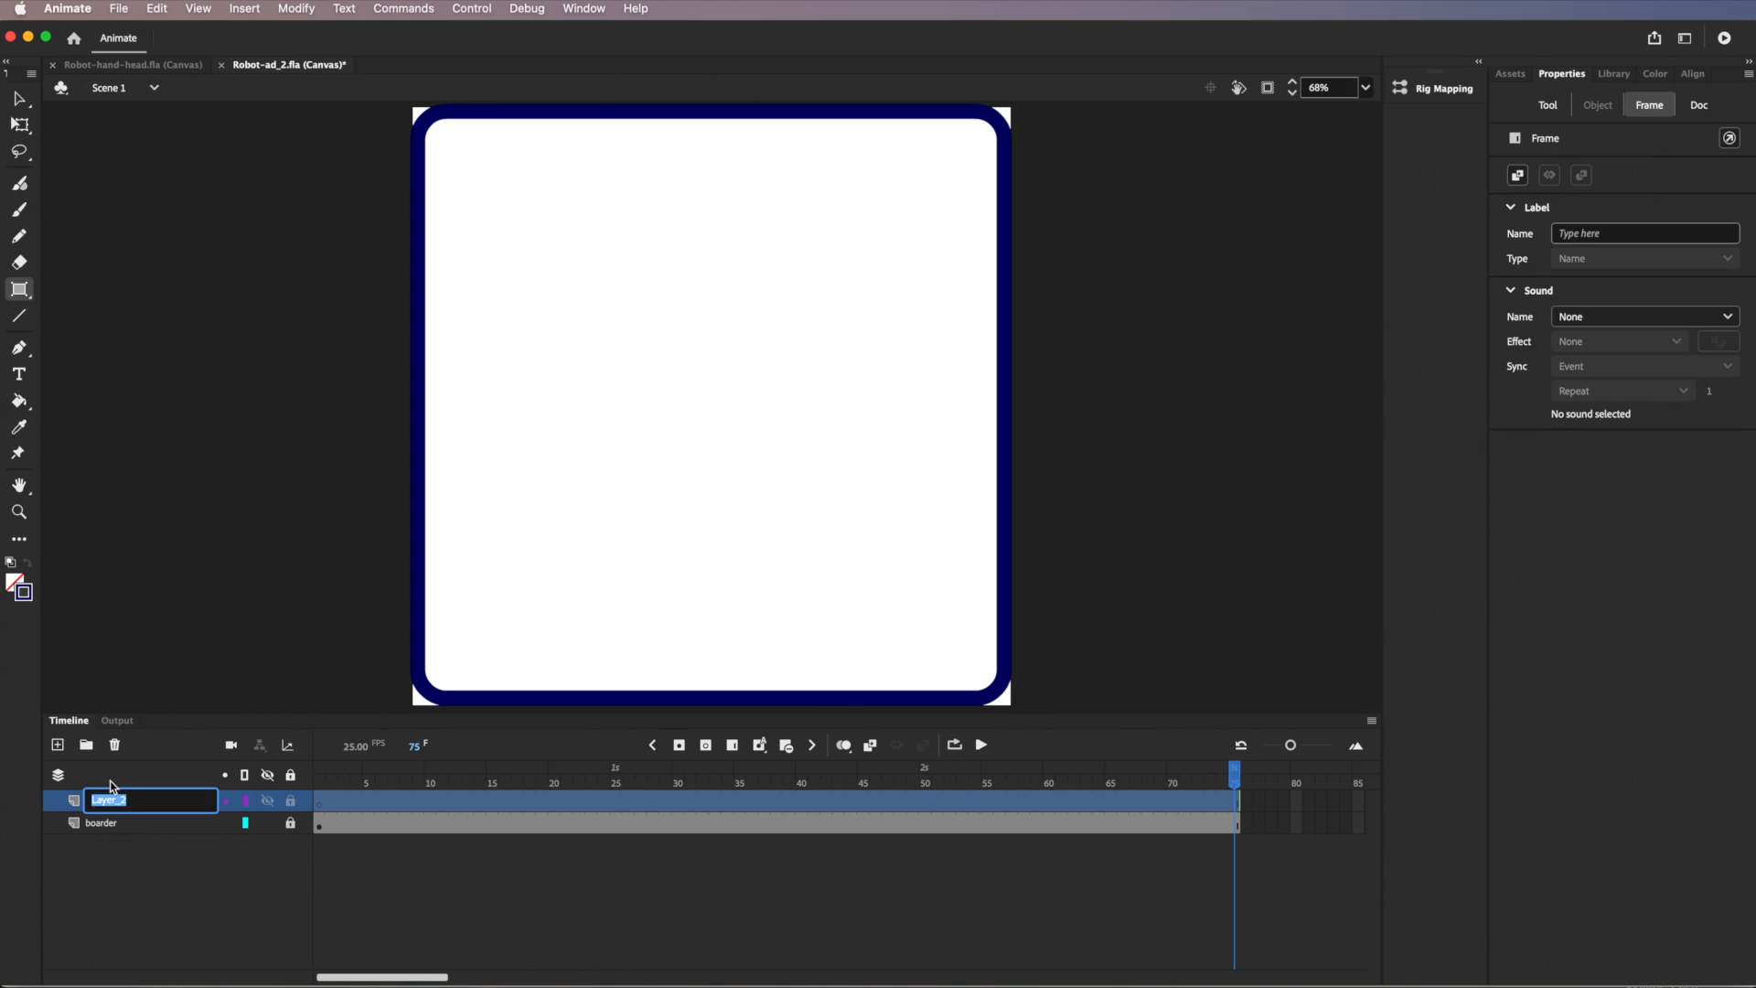
{"action": "type", "text": "R"}
{"action": "left_click", "coordinate": [120, 801]}
{"action": "key", "text": "Return"}
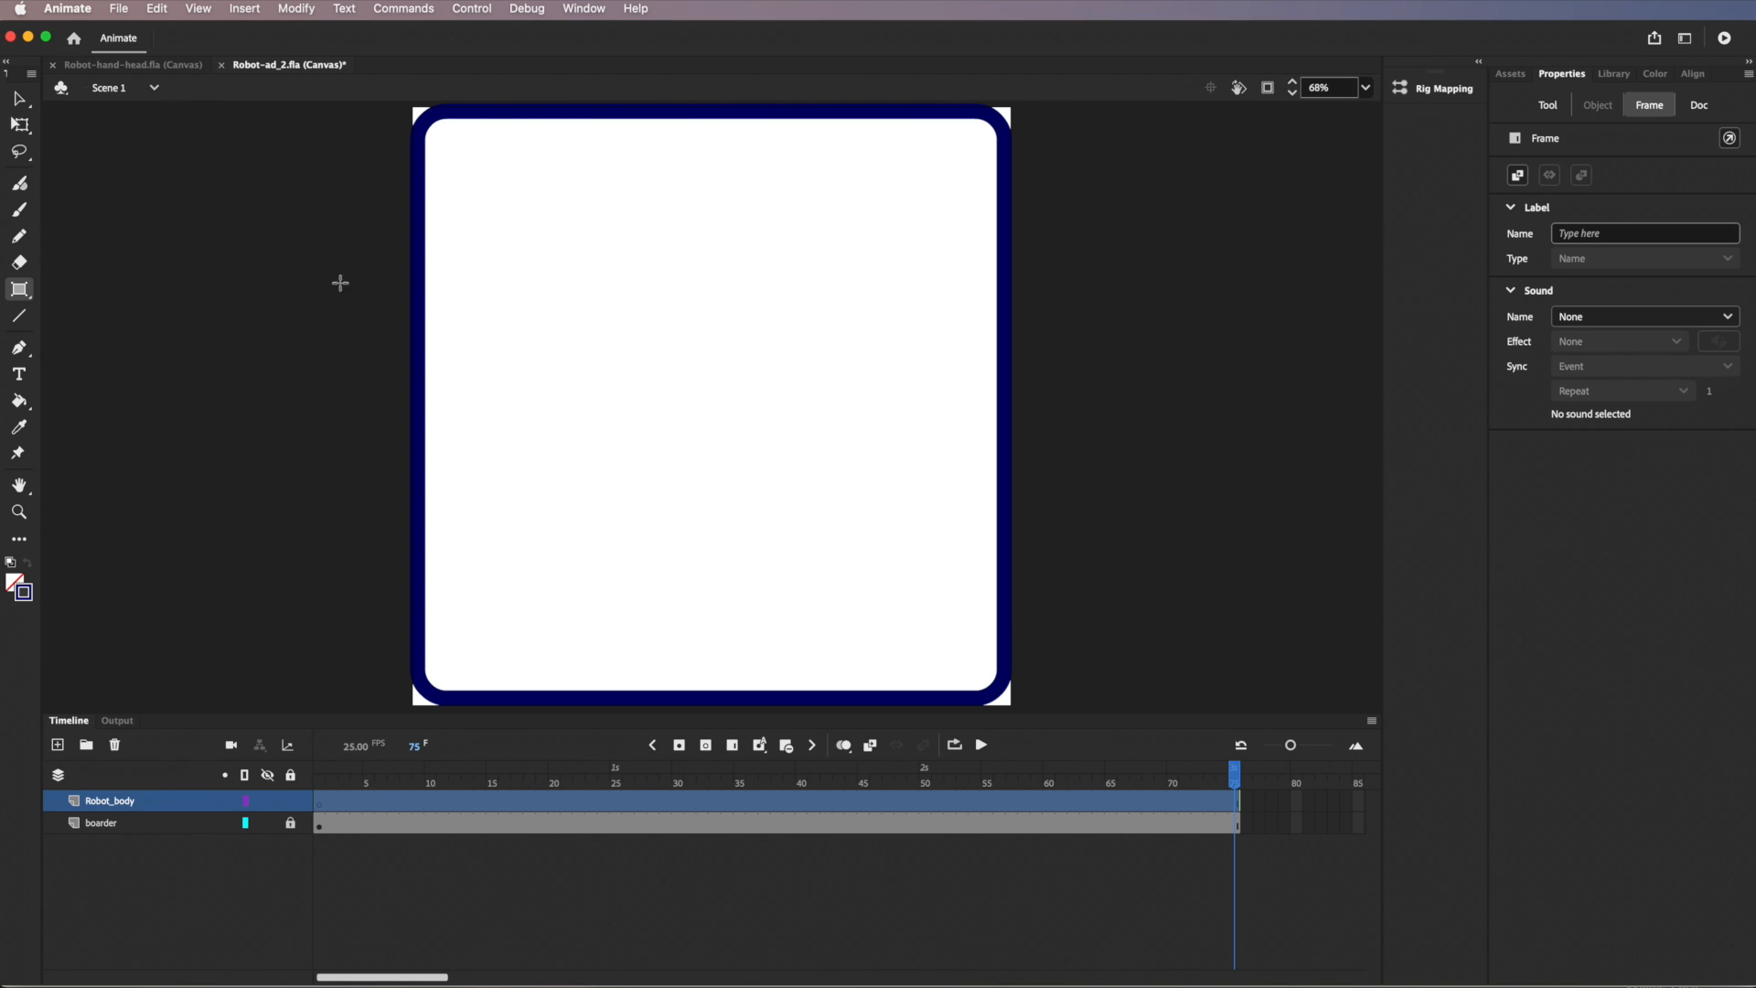
Import Robot-body.png from the Robot-draw folder to the stage on the Robot_body layer
{"action": "left_click", "coordinate": [119, 12]}
{"action": "mouse_move", "coordinate": [118, 283]}
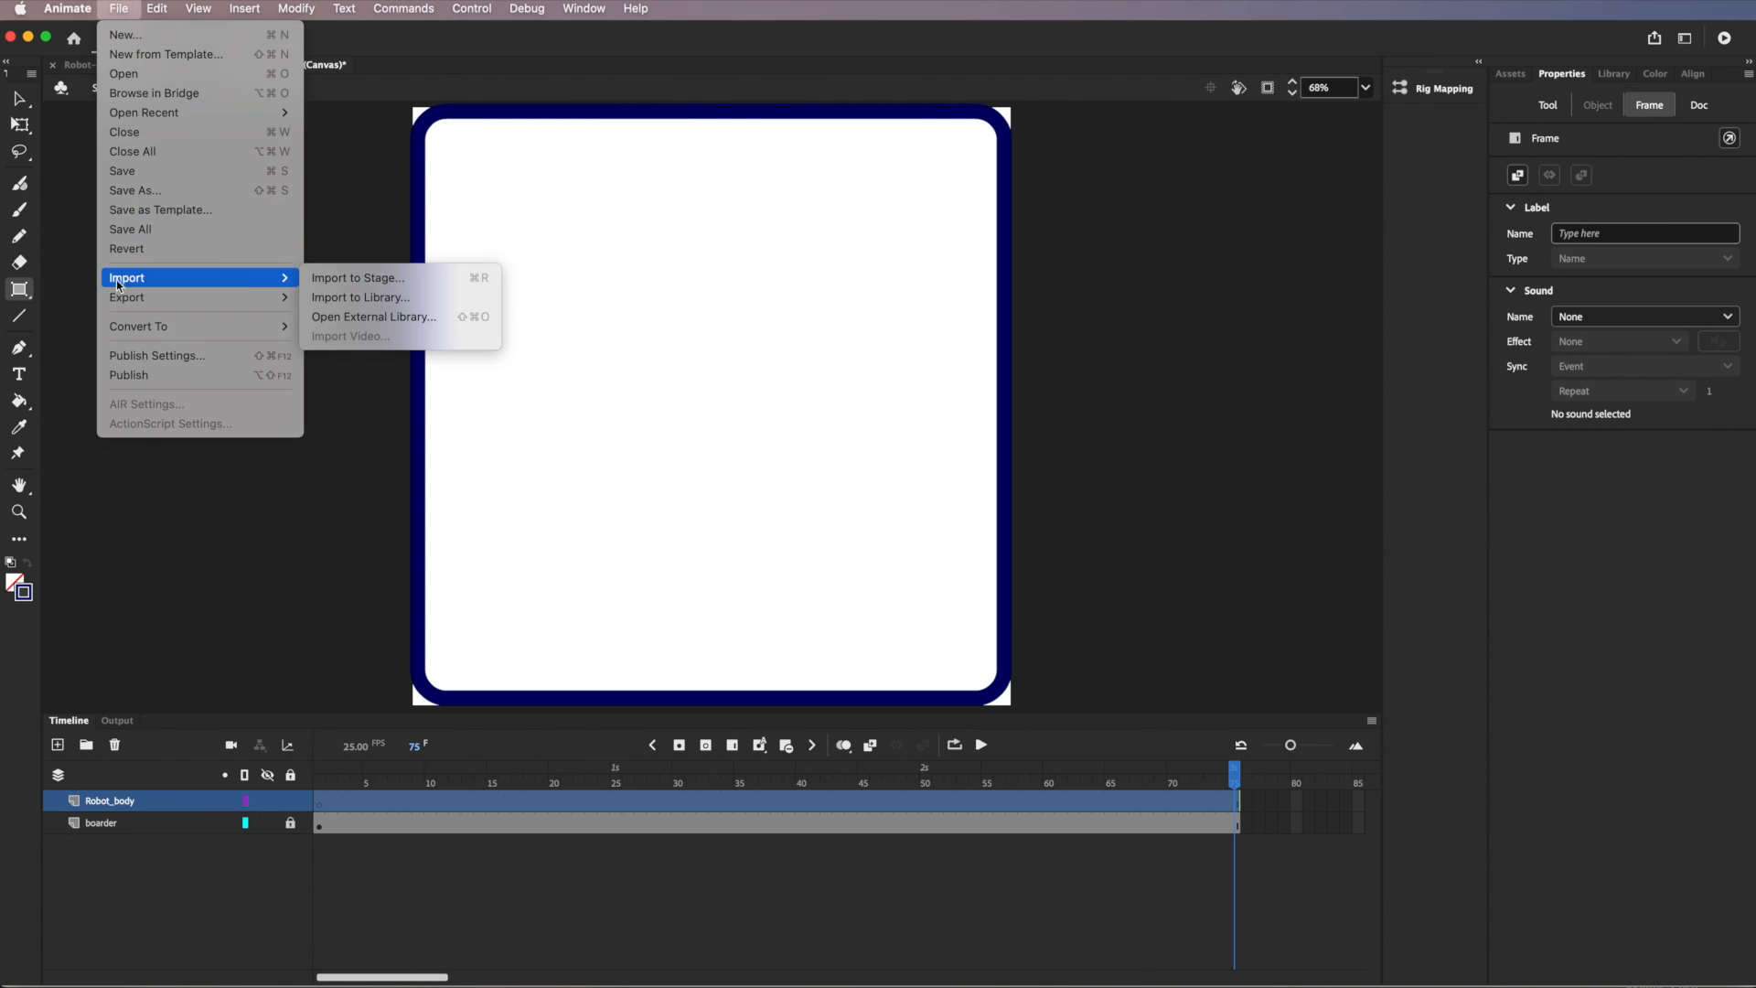
{"action": "left_click", "coordinate": [351, 274]}
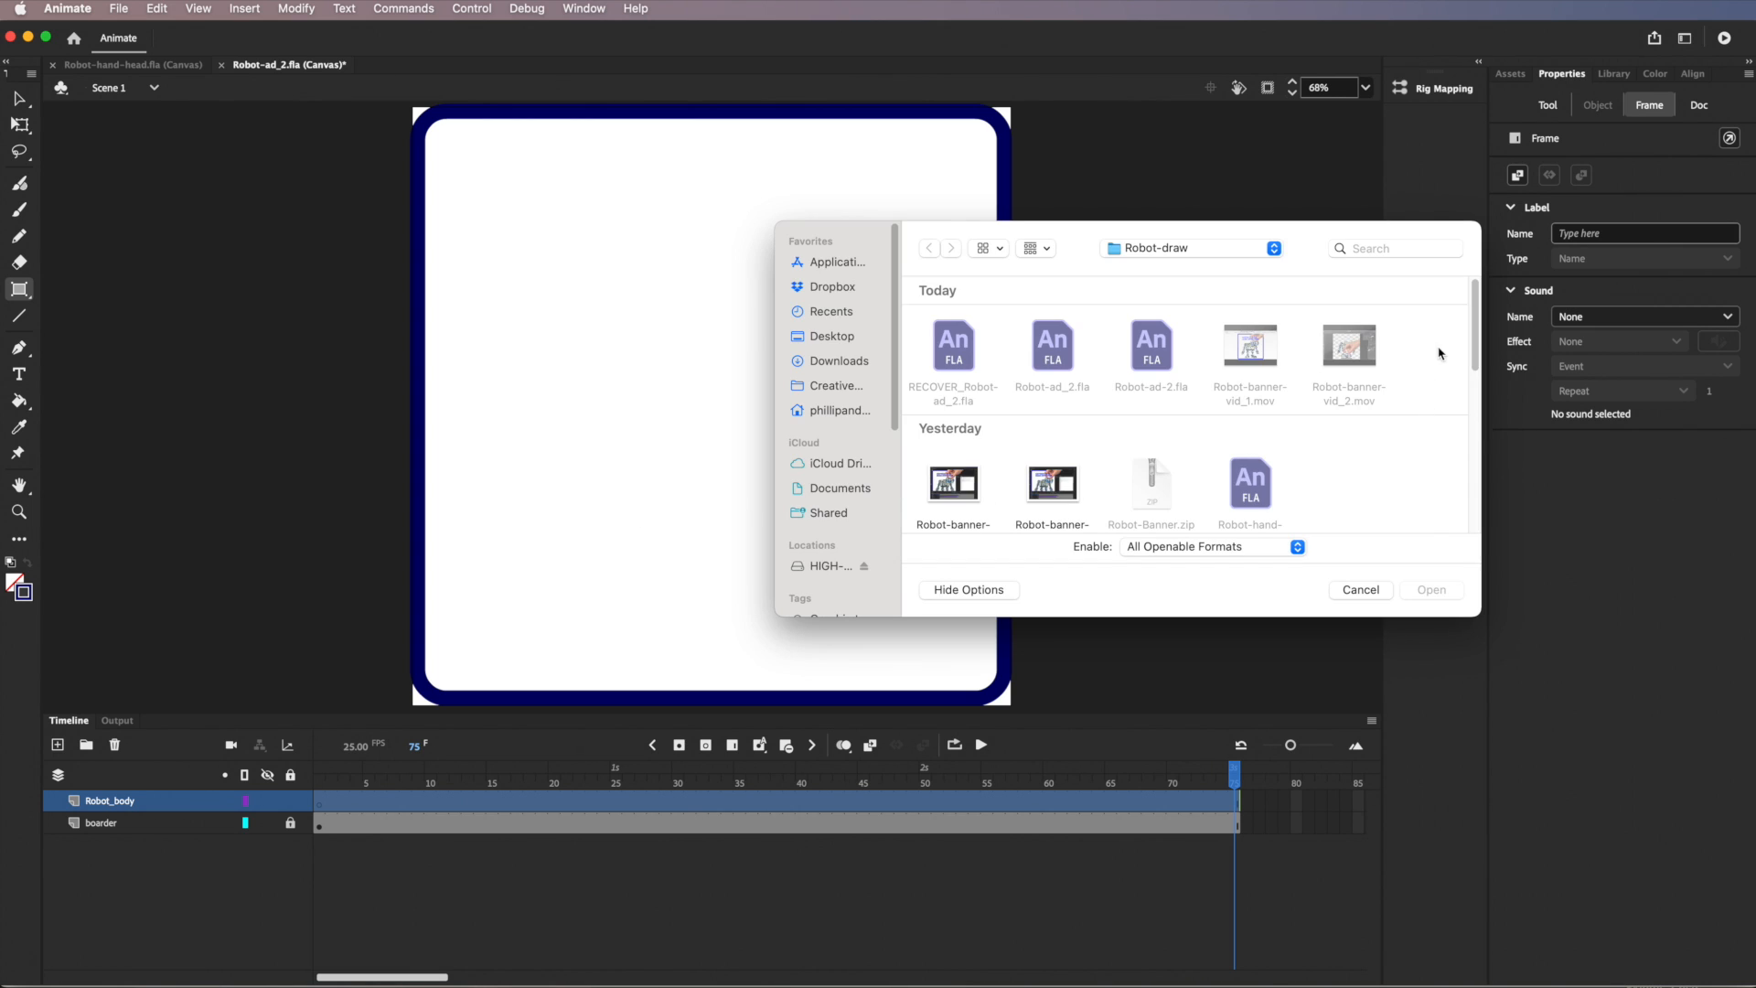
{"action": "left_click_drag", "start_coordinate": [1457, 346], "coordinate": [1458, 412]}
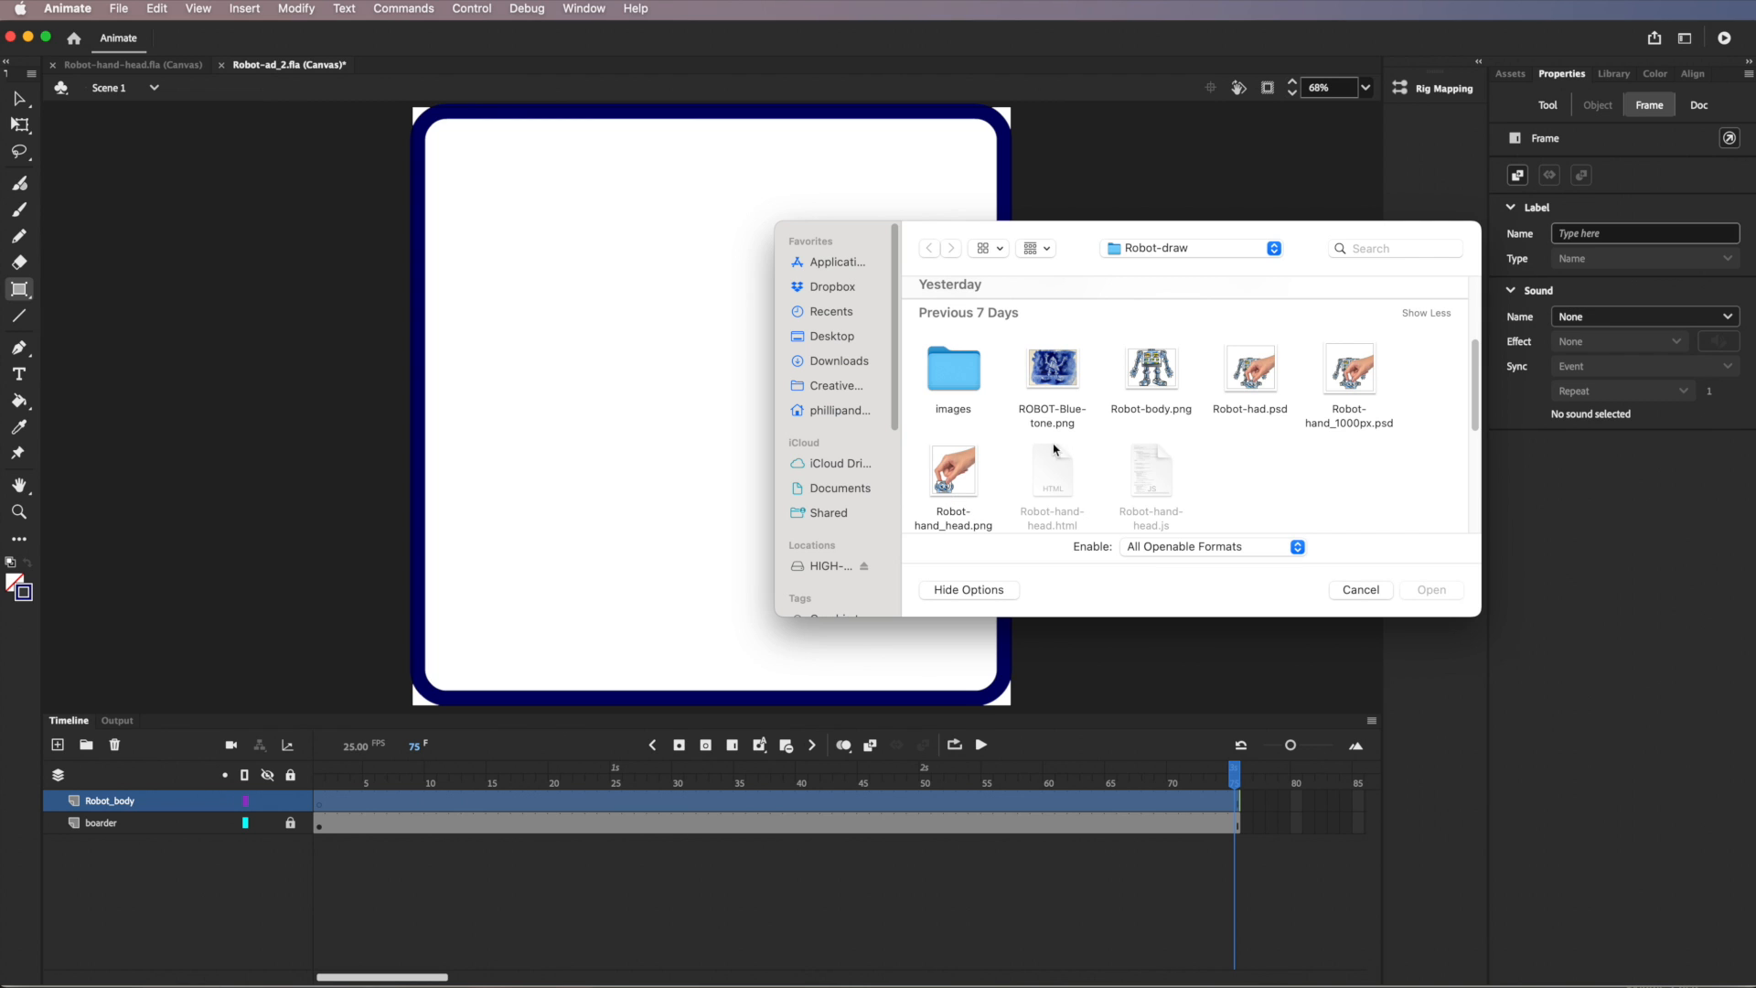
{"action": "left_click", "coordinate": [1152, 370]}
{"action": "left_click", "coordinate": [1431, 590]}
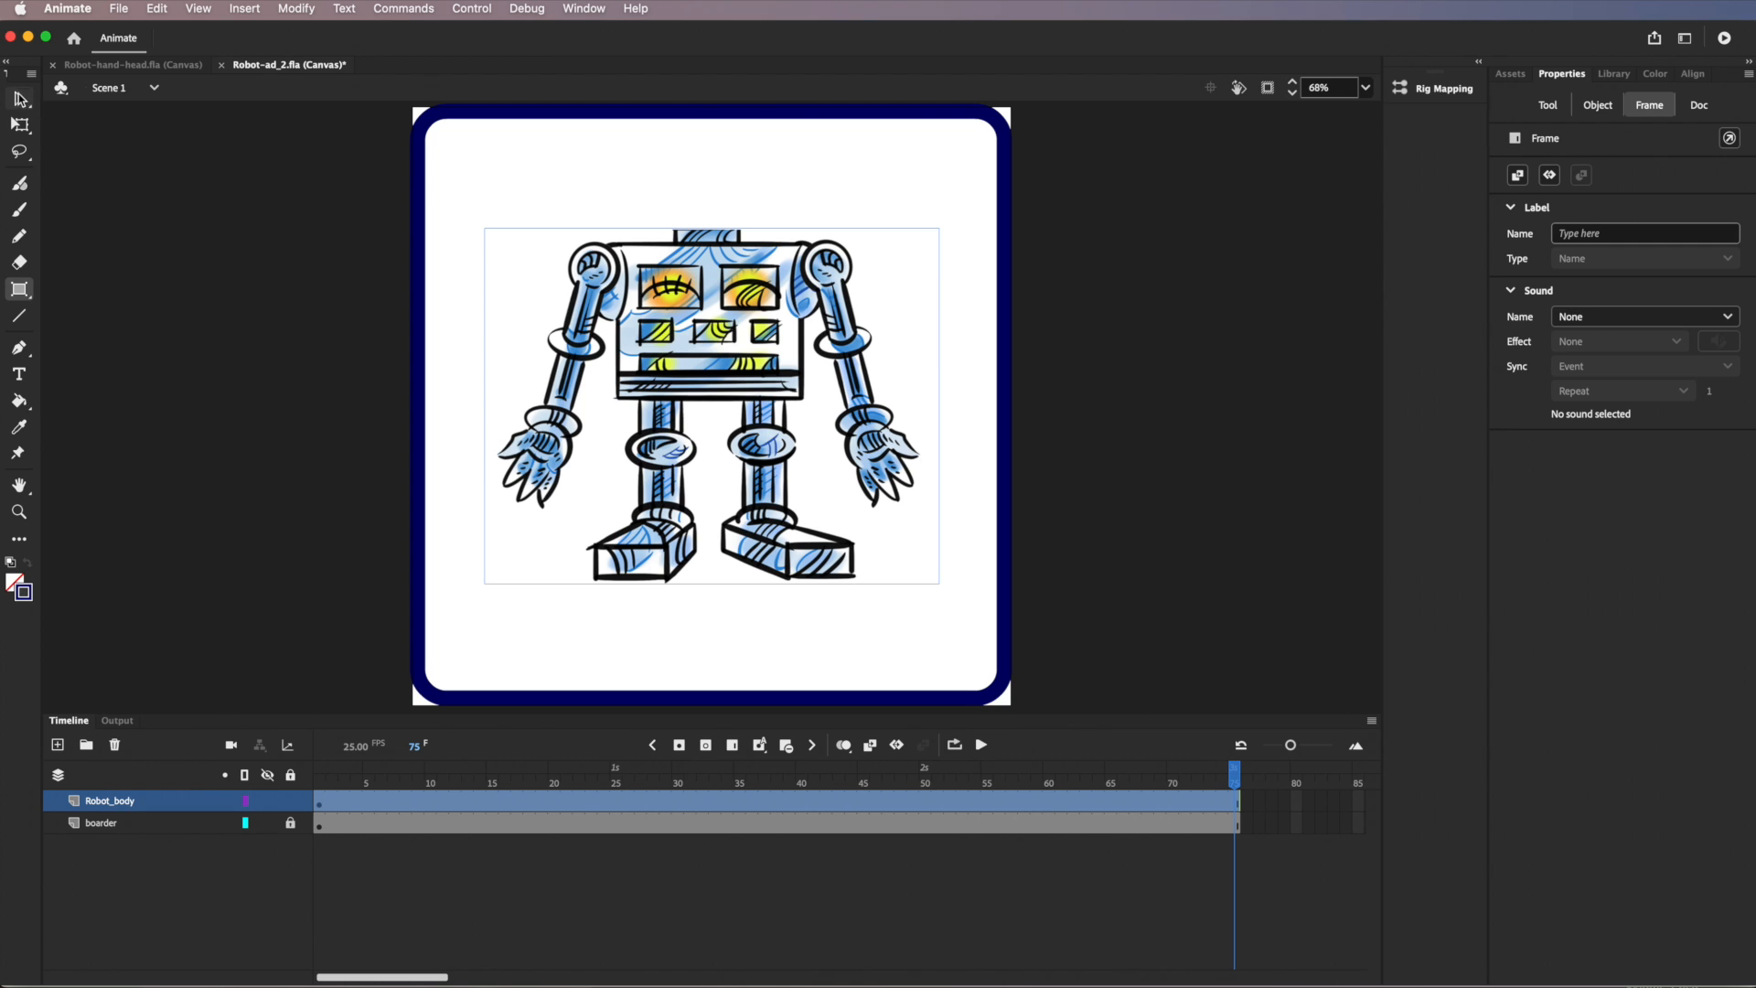
Move the robot body down so its feet stand just above the lower border, at about X 121, Y 374
{"action": "left_click", "coordinate": [31, 103]}
{"action": "left_click_drag", "start_coordinate": [714, 366], "coordinate": [755, 383]}
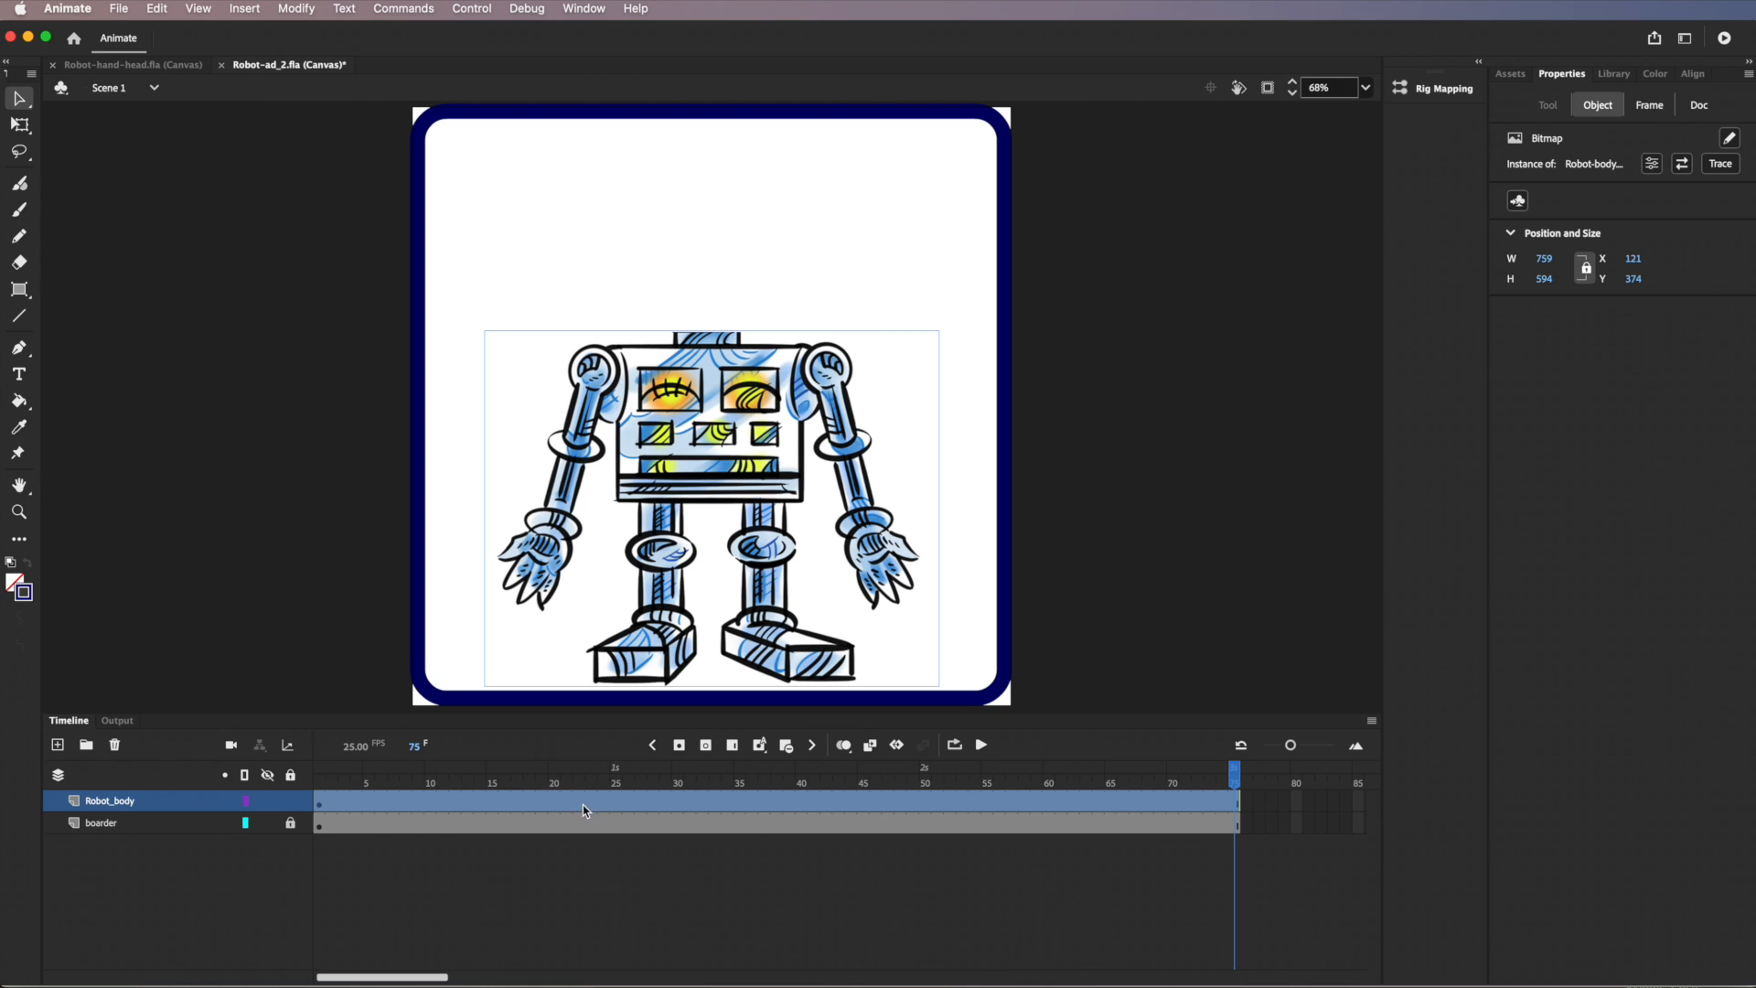
{"action": "left_click_drag", "start_coordinate": [1233, 776], "coordinate": [1274, 804]}
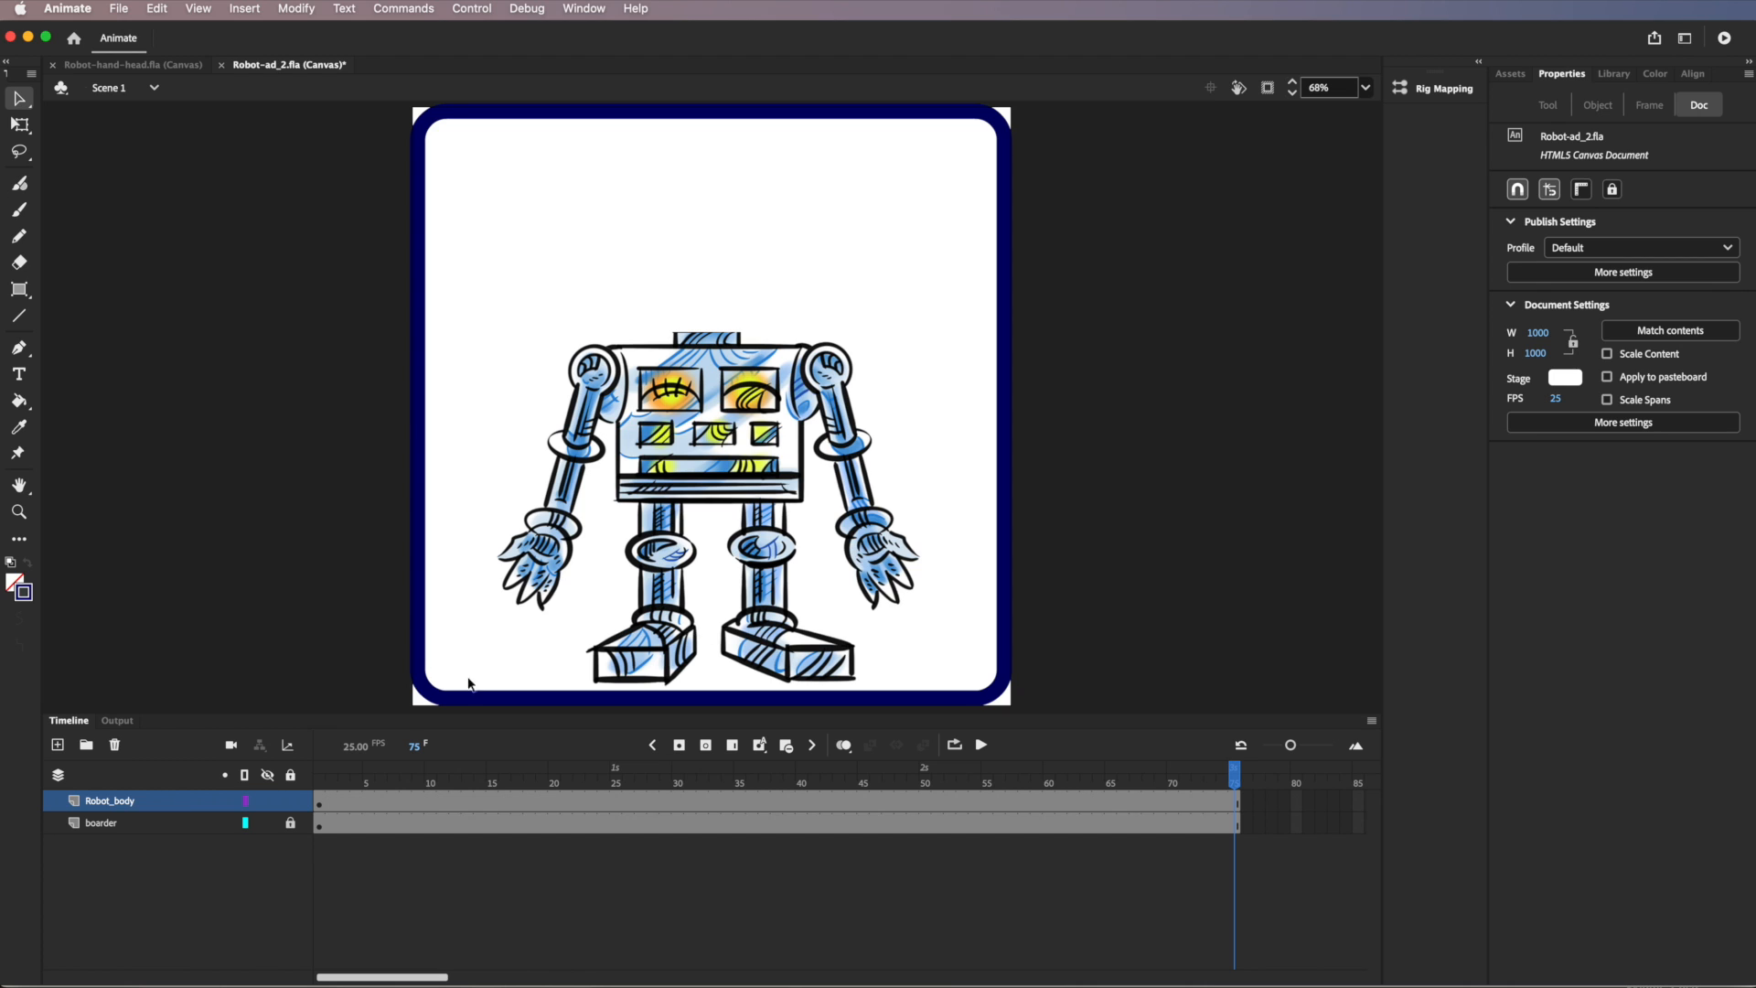
Lock the Robot_body layer and save the document
{"action": "left_click", "coordinate": [291, 802]}
{"action": "left_click", "coordinate": [119, 9]}
{"action": "left_click", "coordinate": [140, 175]}
Check the hand and head animation in the finished Robot-hand-head.fla, and return to Robot-ad_2.fla
{"action": "left_click", "coordinate": [128, 64]}
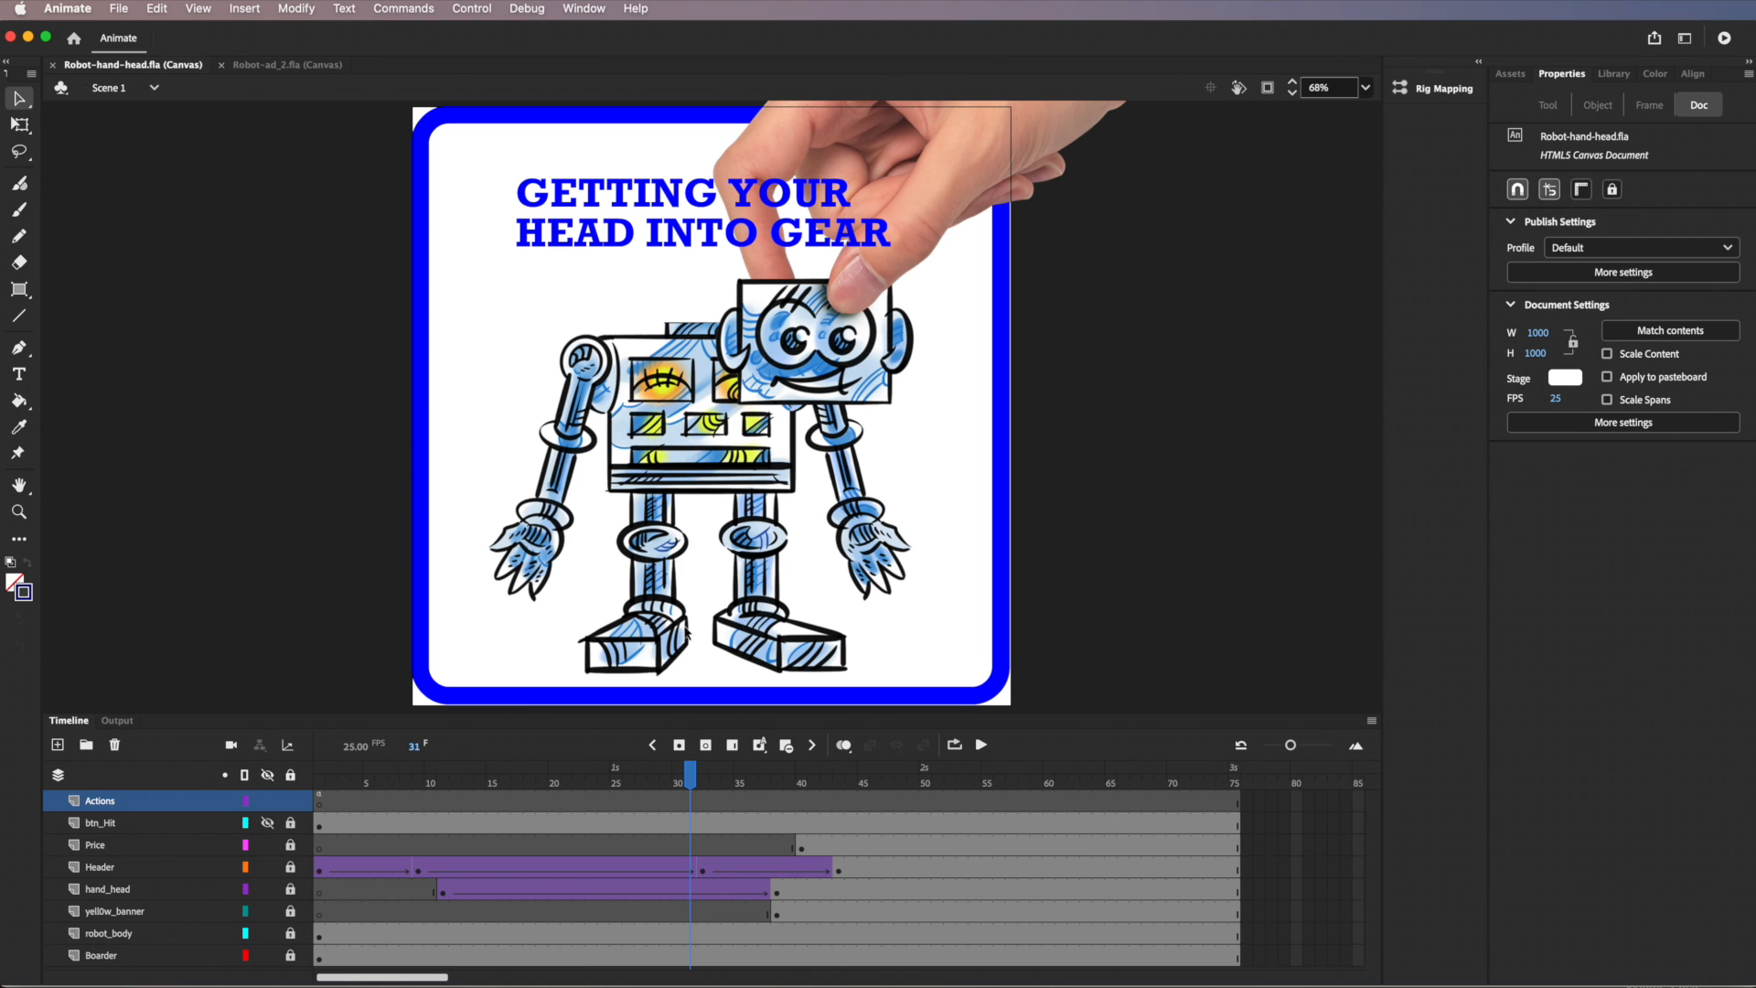
{"action": "mouse_move", "coordinate": [691, 775]}
{"action": "left_mouse_down"}
{"action": "mouse_move", "coordinate": [558, 784]}
{"action": "mouse_move", "coordinate": [690, 778]}
{"action": "left_mouse_up"}
{"action": "left_click", "coordinate": [260, 64]}
{"action": "left_click", "coordinate": [119, 8]}
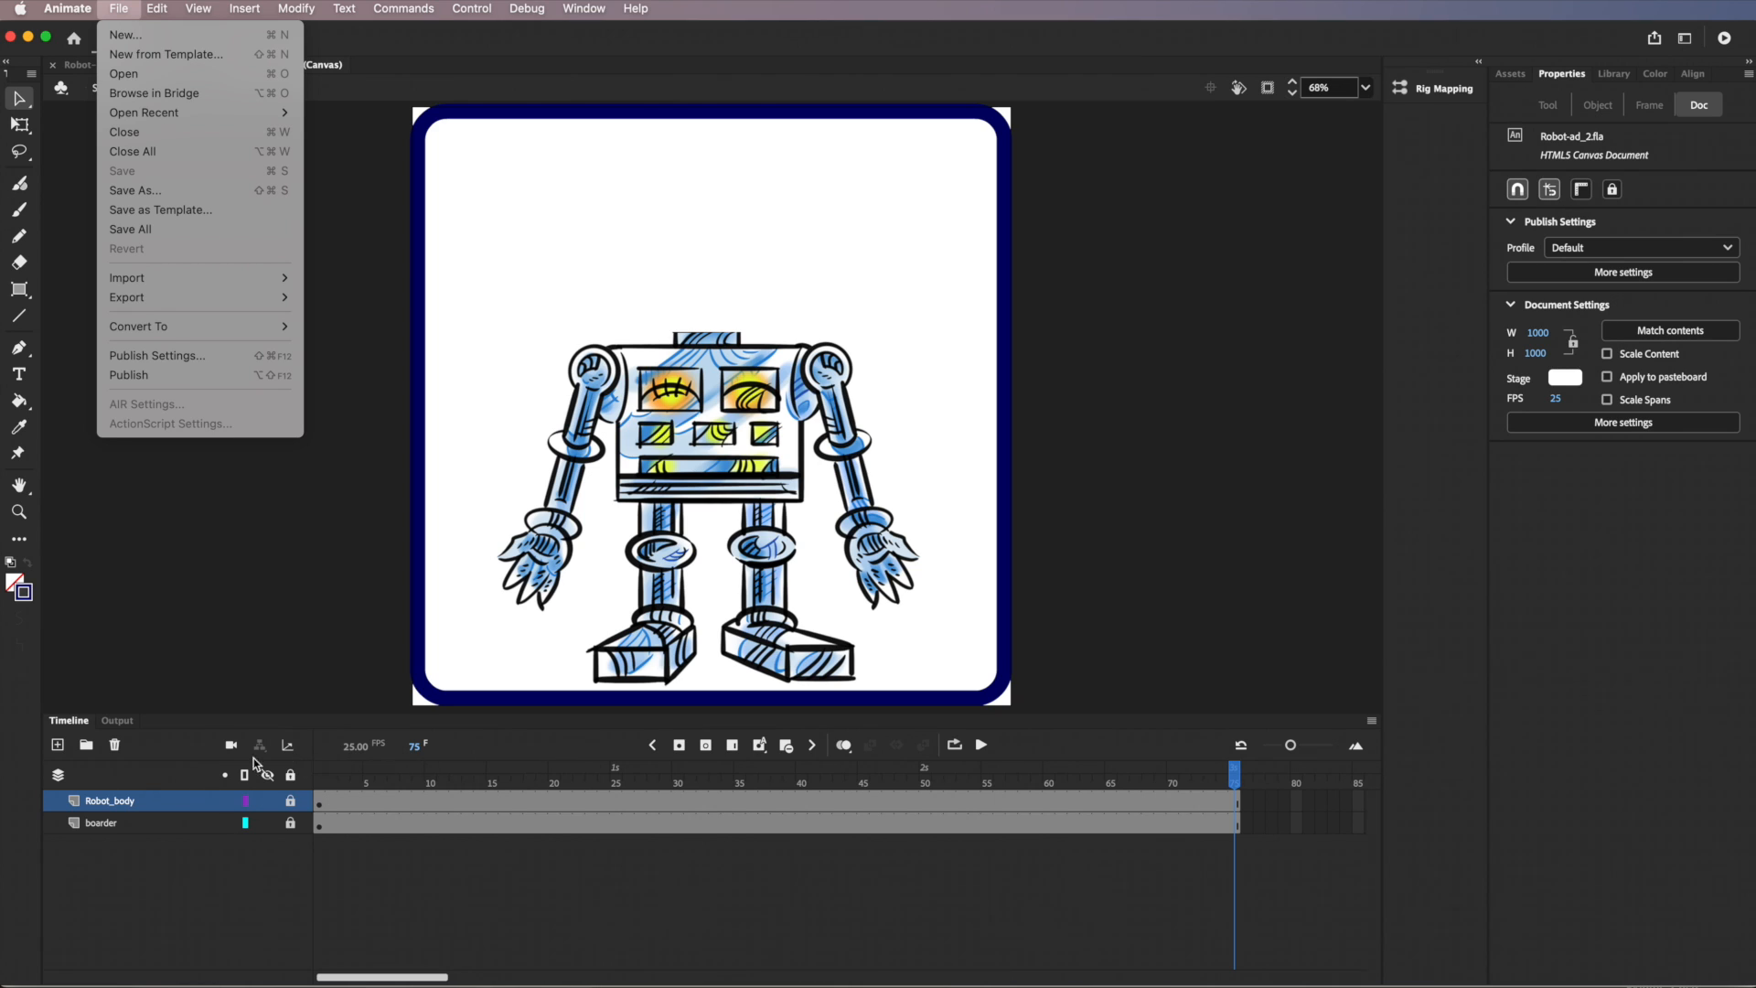
Add a new layer above Robot_body, name it head-hand, and accept the automatic correction of the special character
{"action": "left_click", "coordinate": [56, 752]}
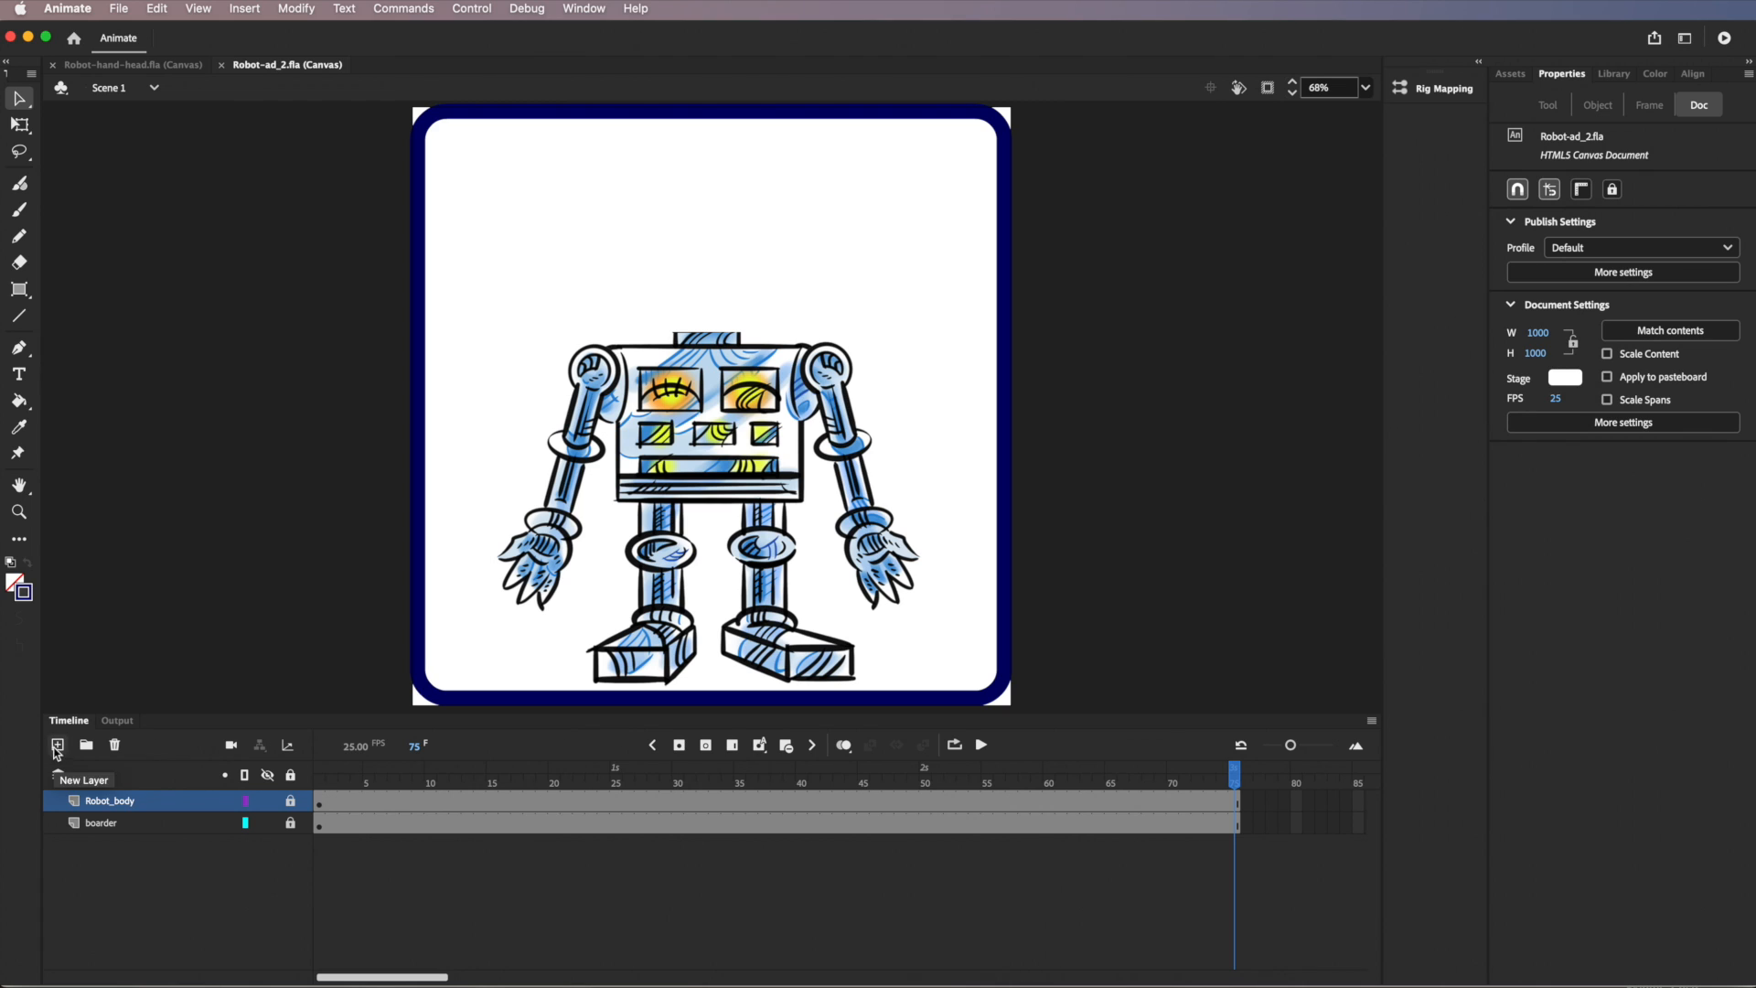
{"action": "left_click", "coordinate": [56, 746]}
{"action": "double_click", "coordinate": [119, 801]}
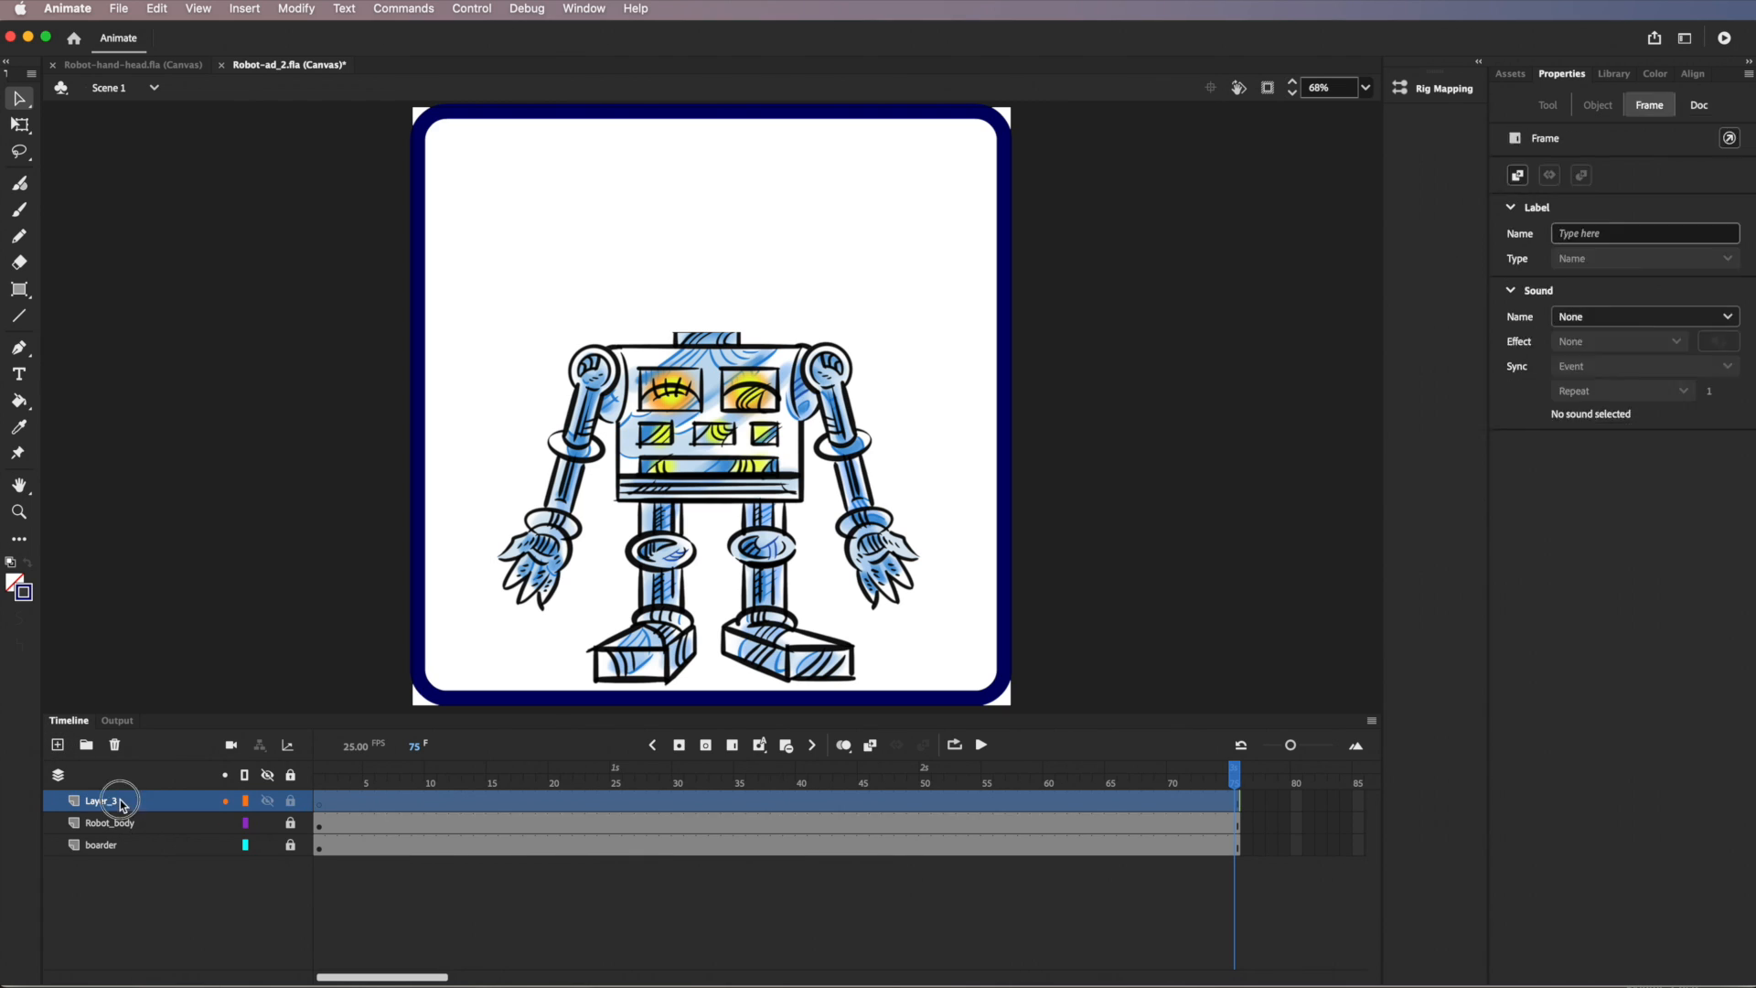
{"action": "type", "text": "head-hand"}
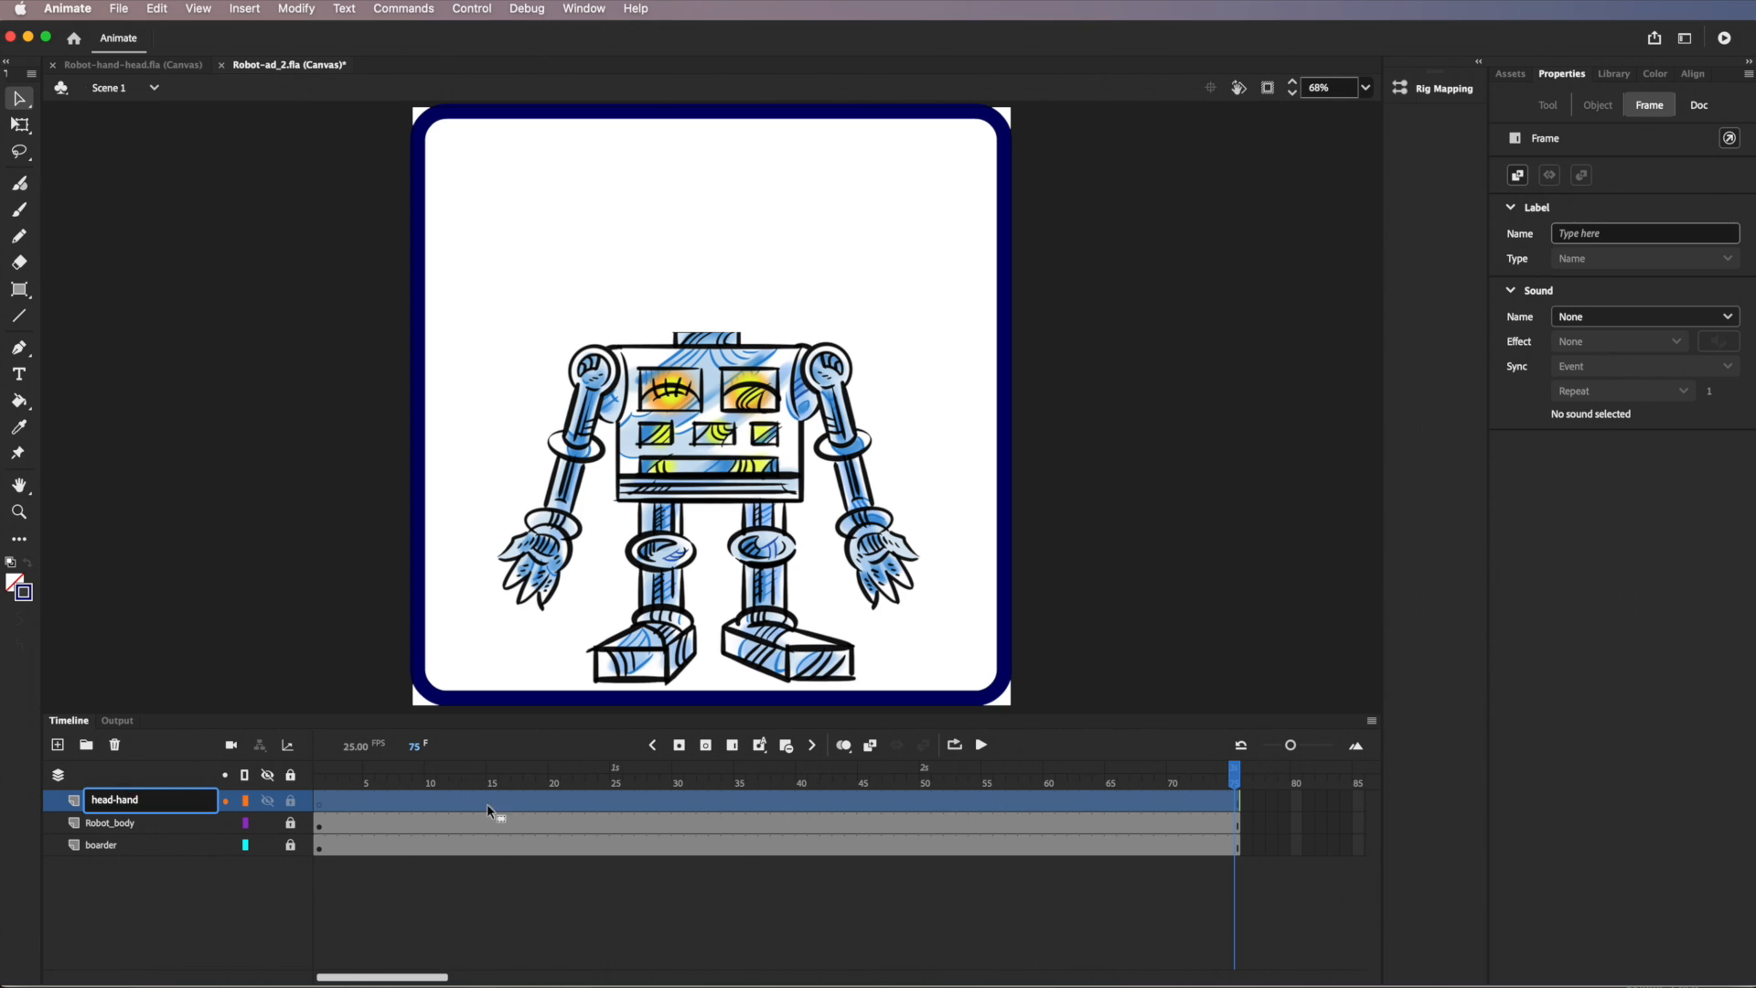
{"action": "key", "text": "Return"}
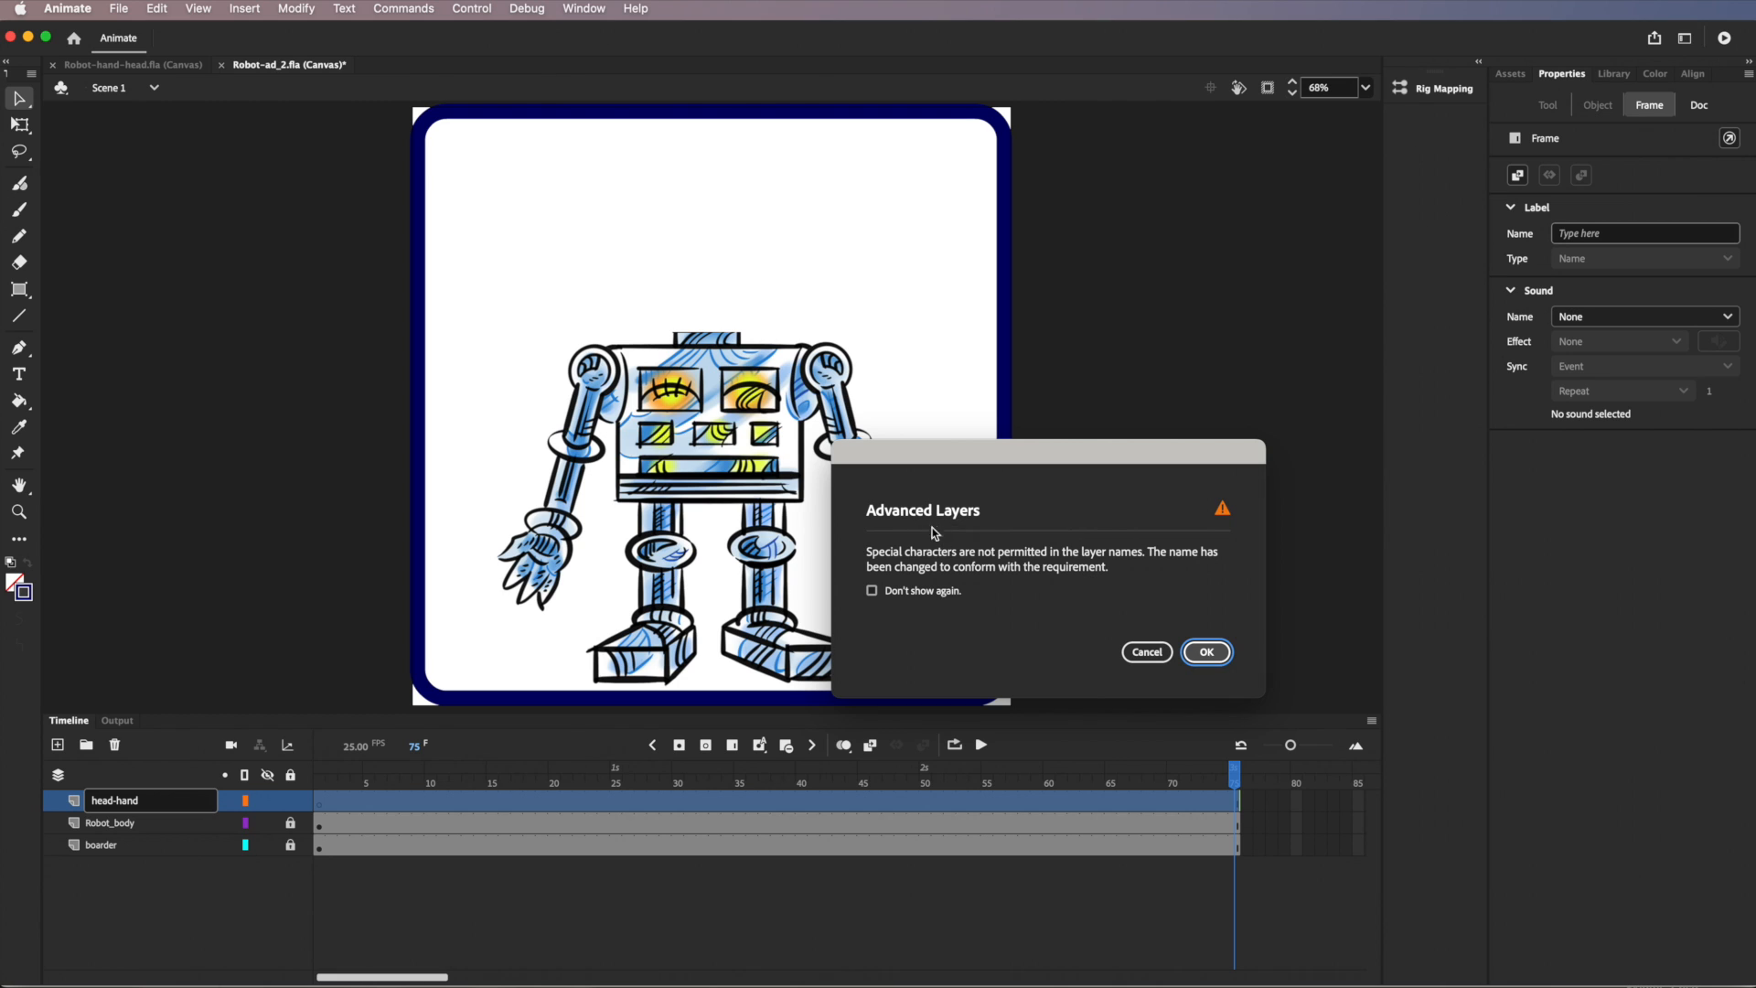
{"action": "left_click", "coordinate": [1224, 655]}
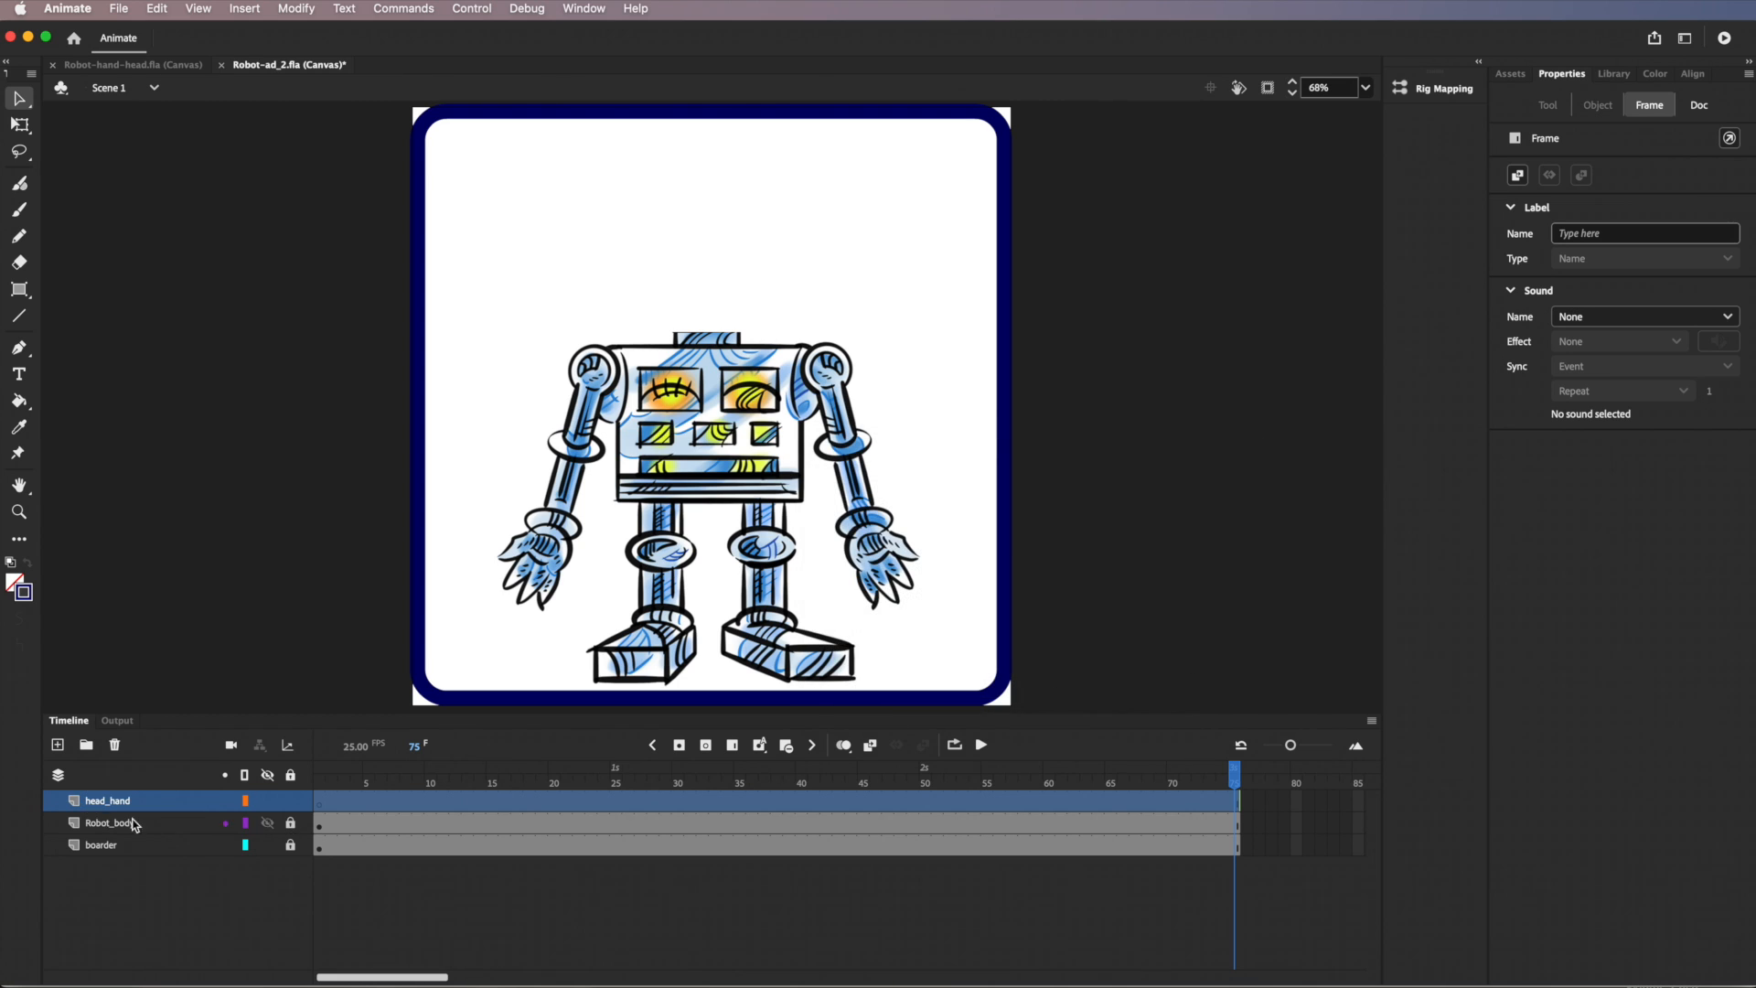
Import Robot-hand_head.png to the stage on the head_hand layer and move it to about X 339, Y 211
{"action": "left_click", "coordinate": [119, 11]}
{"action": "mouse_move", "coordinate": [144, 277]}
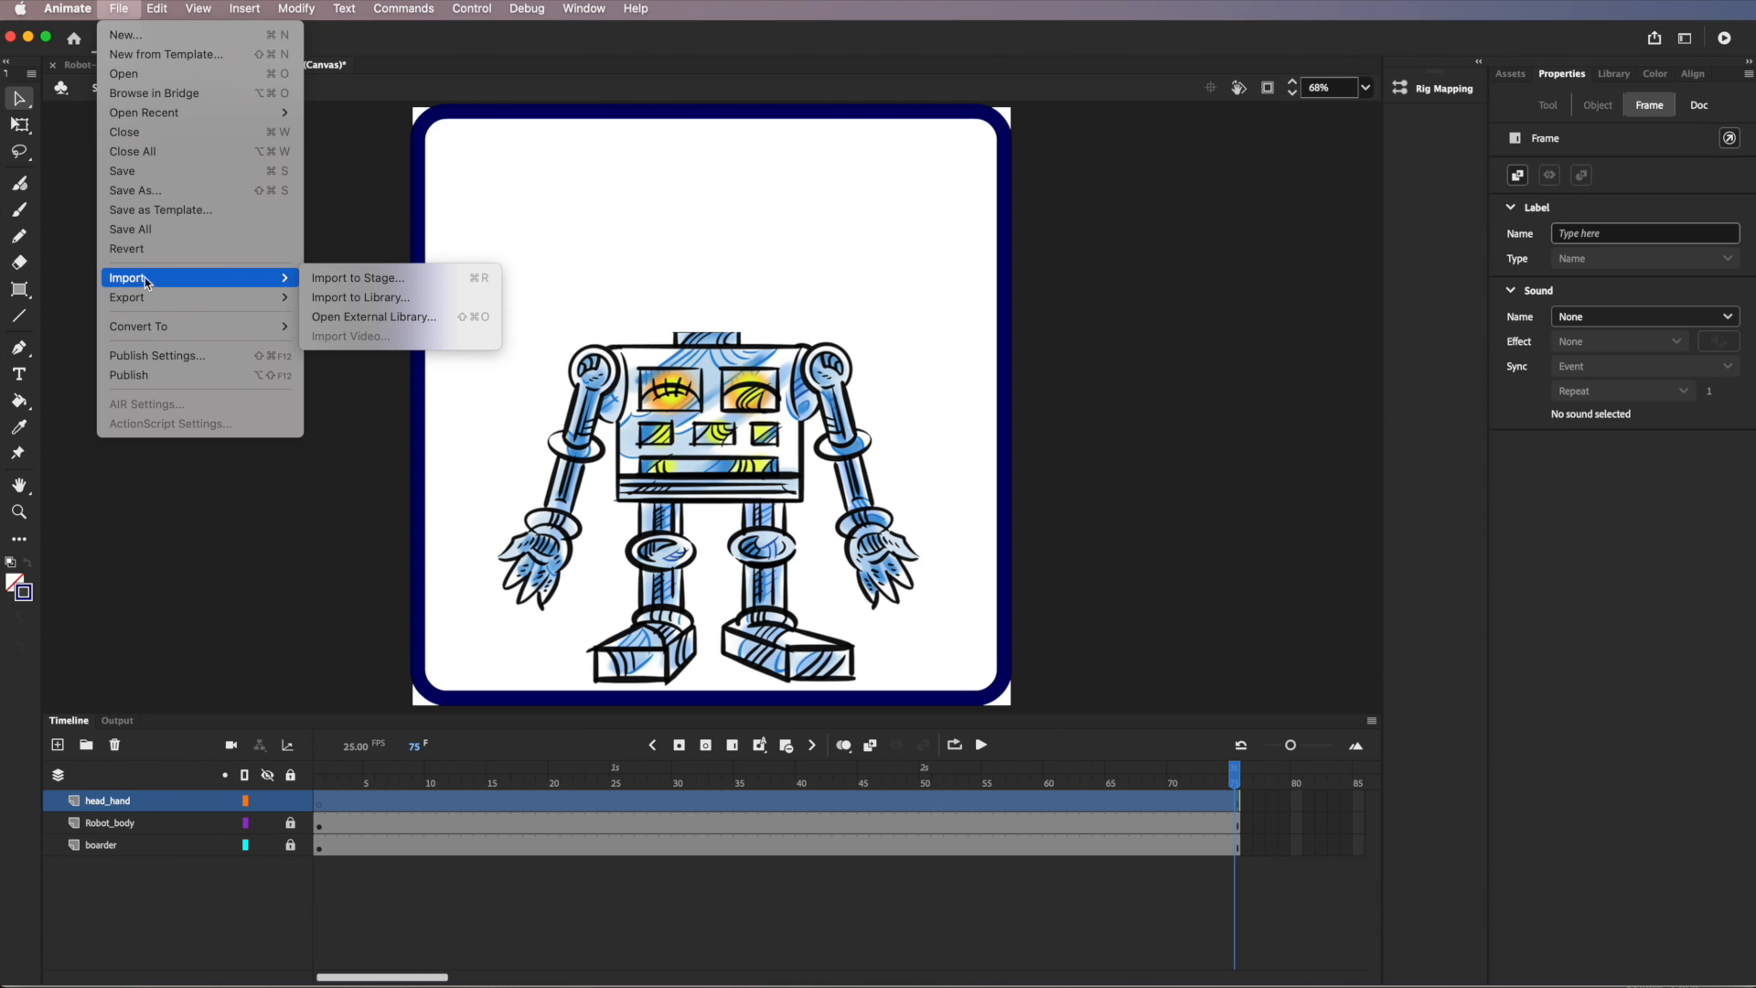
{"action": "left_click", "coordinate": [335, 278]}
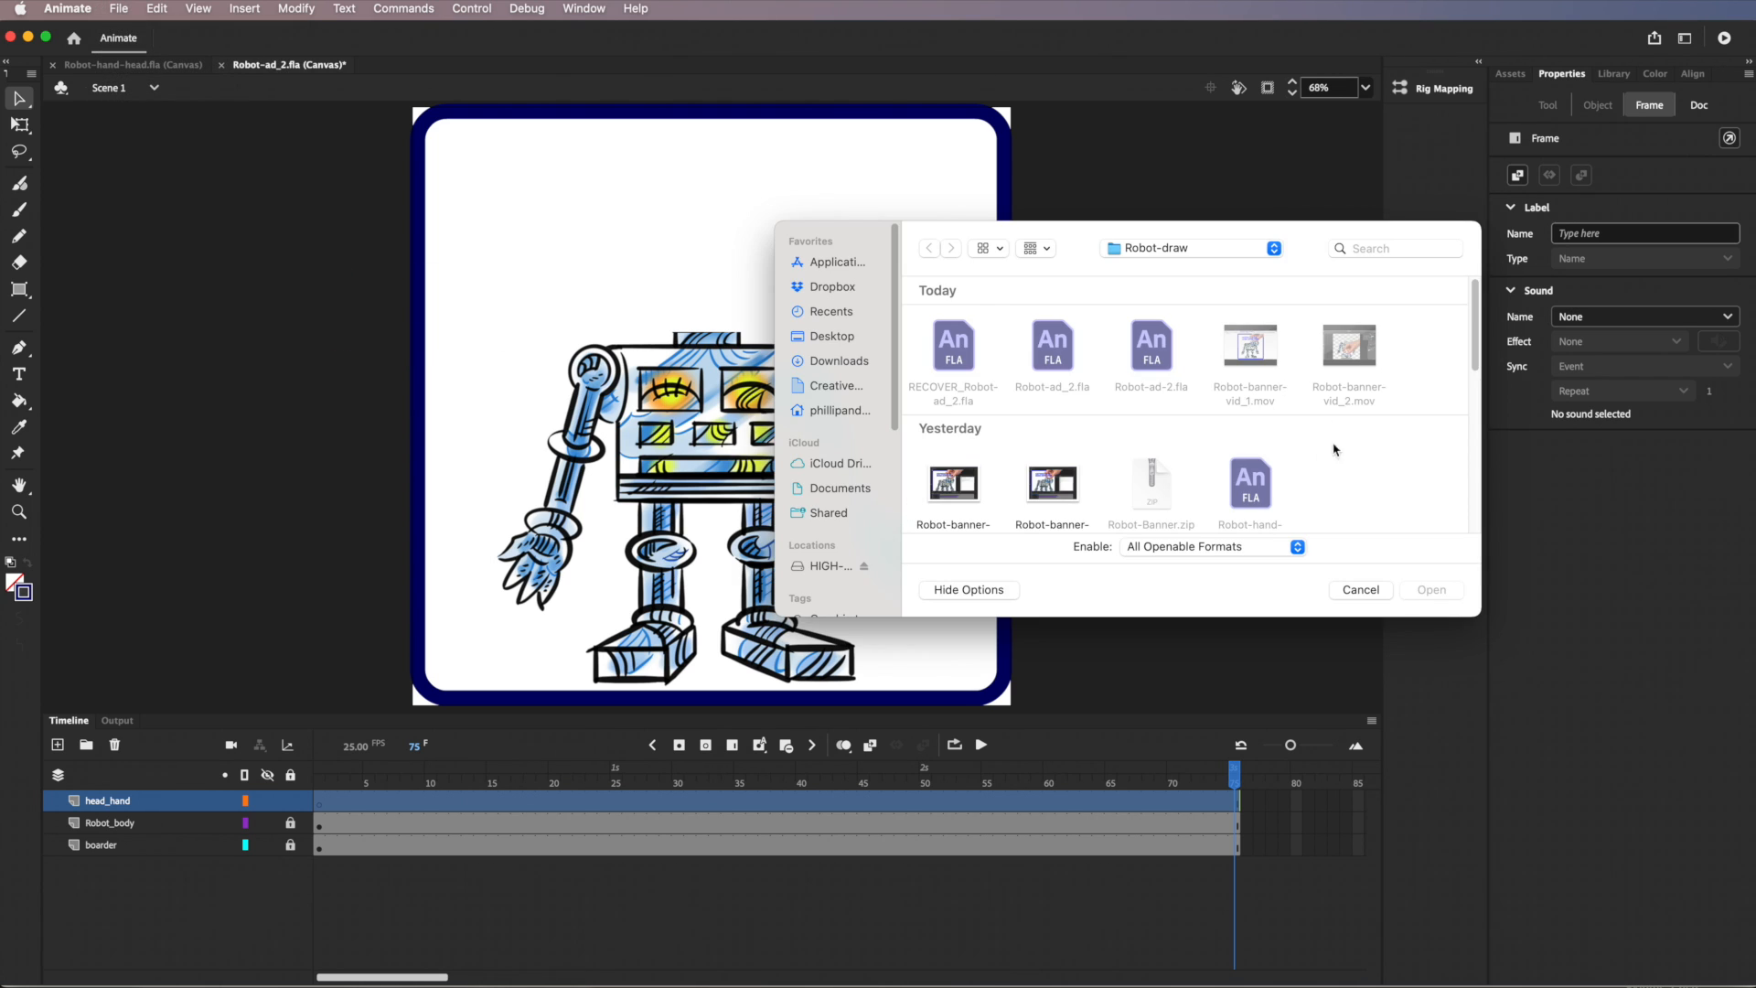
{"action": "left_click_drag", "start_coordinate": [1476, 340], "coordinate": [1473, 446]}
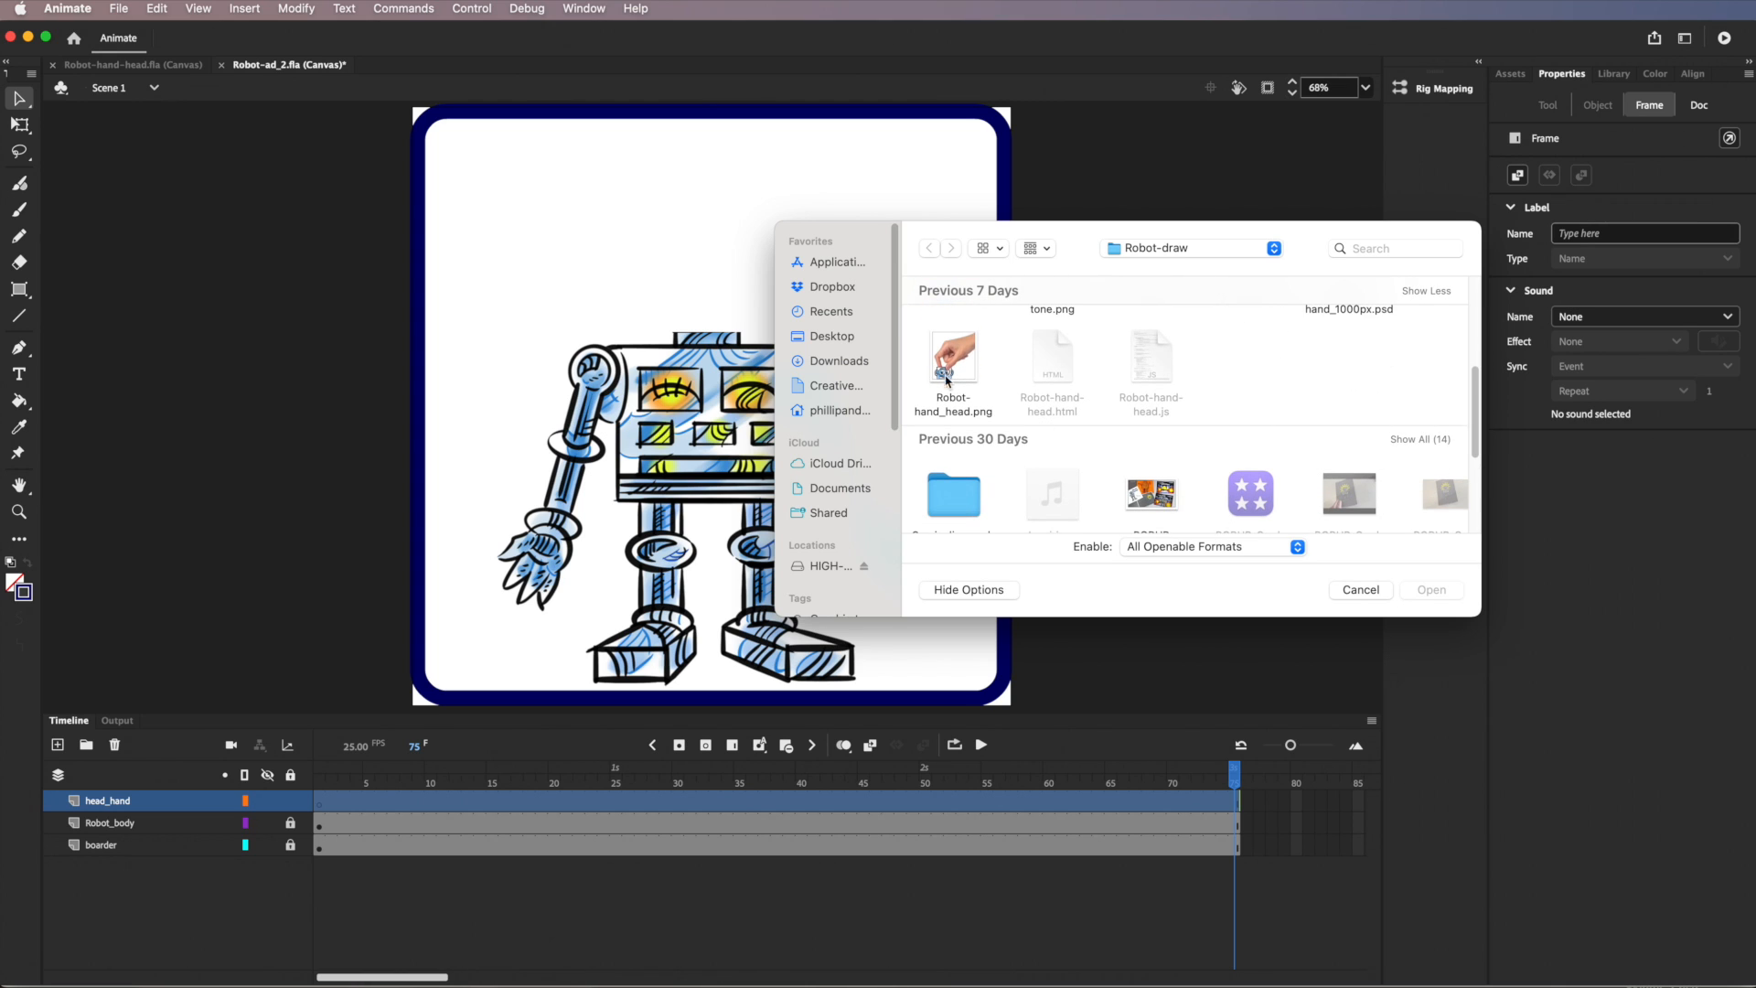
{"action": "left_click", "coordinate": [949, 366]}
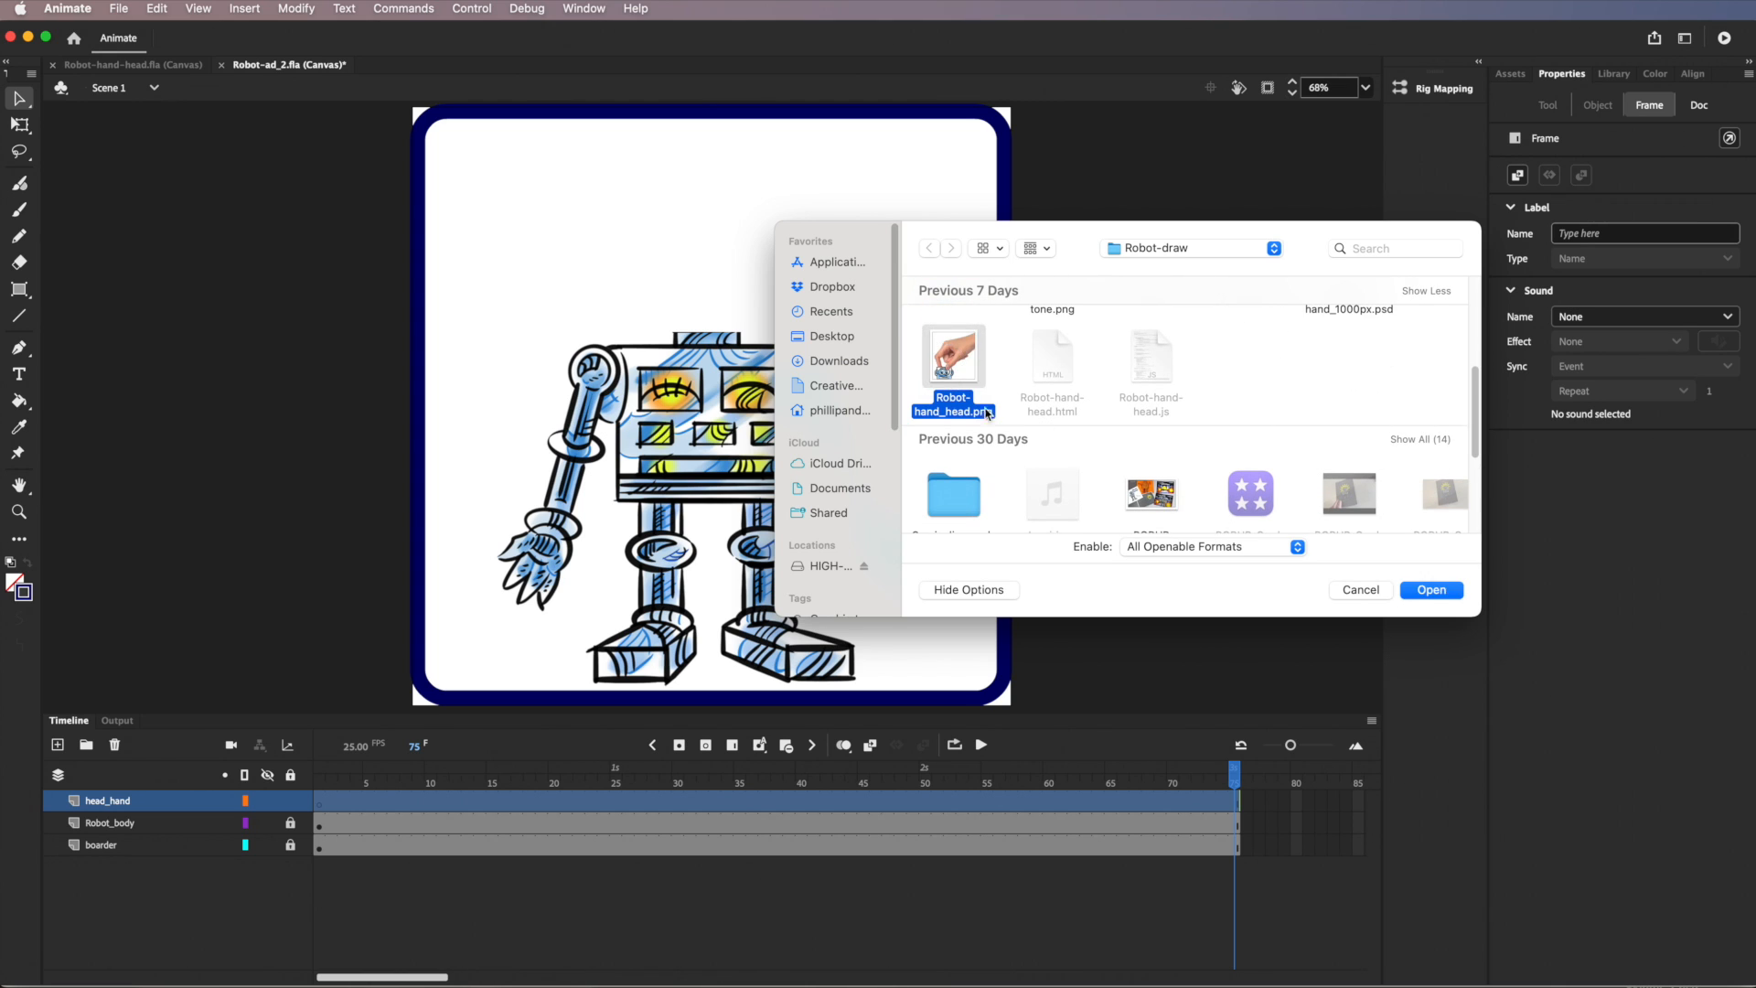
{"action": "left_click", "coordinate": [1432, 590]}
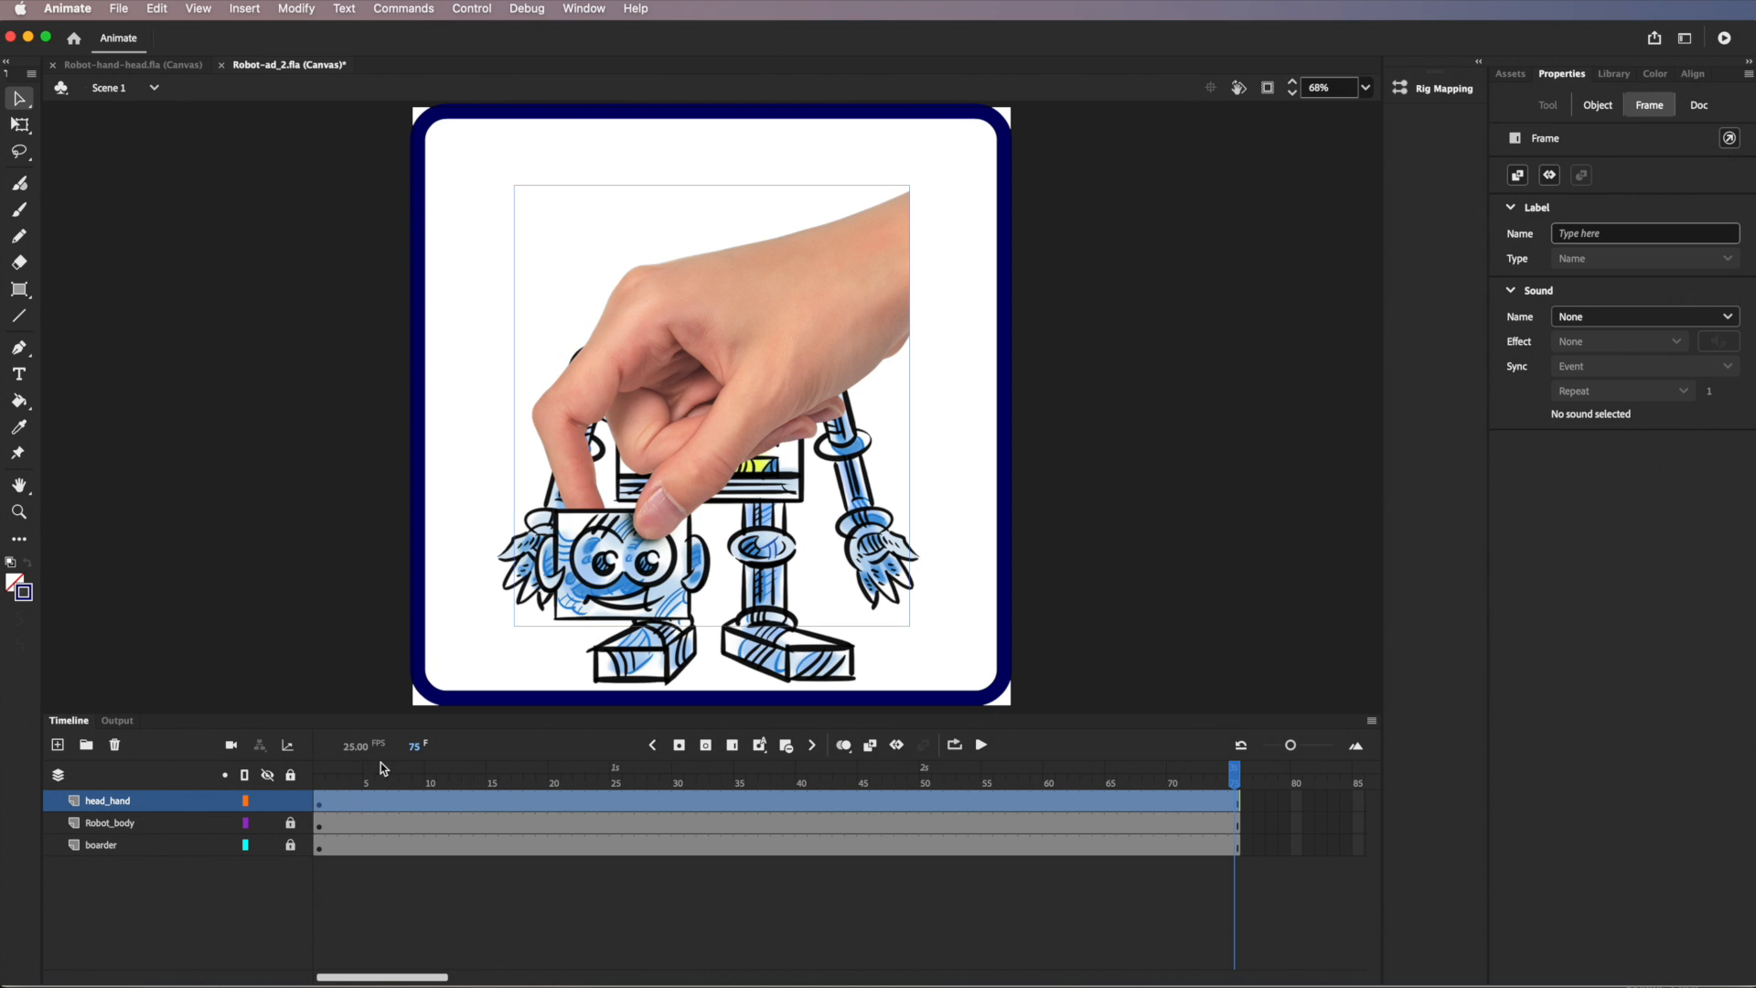
{"action": "left_click_drag", "start_coordinate": [710, 421], "coordinate": [751, 598]}
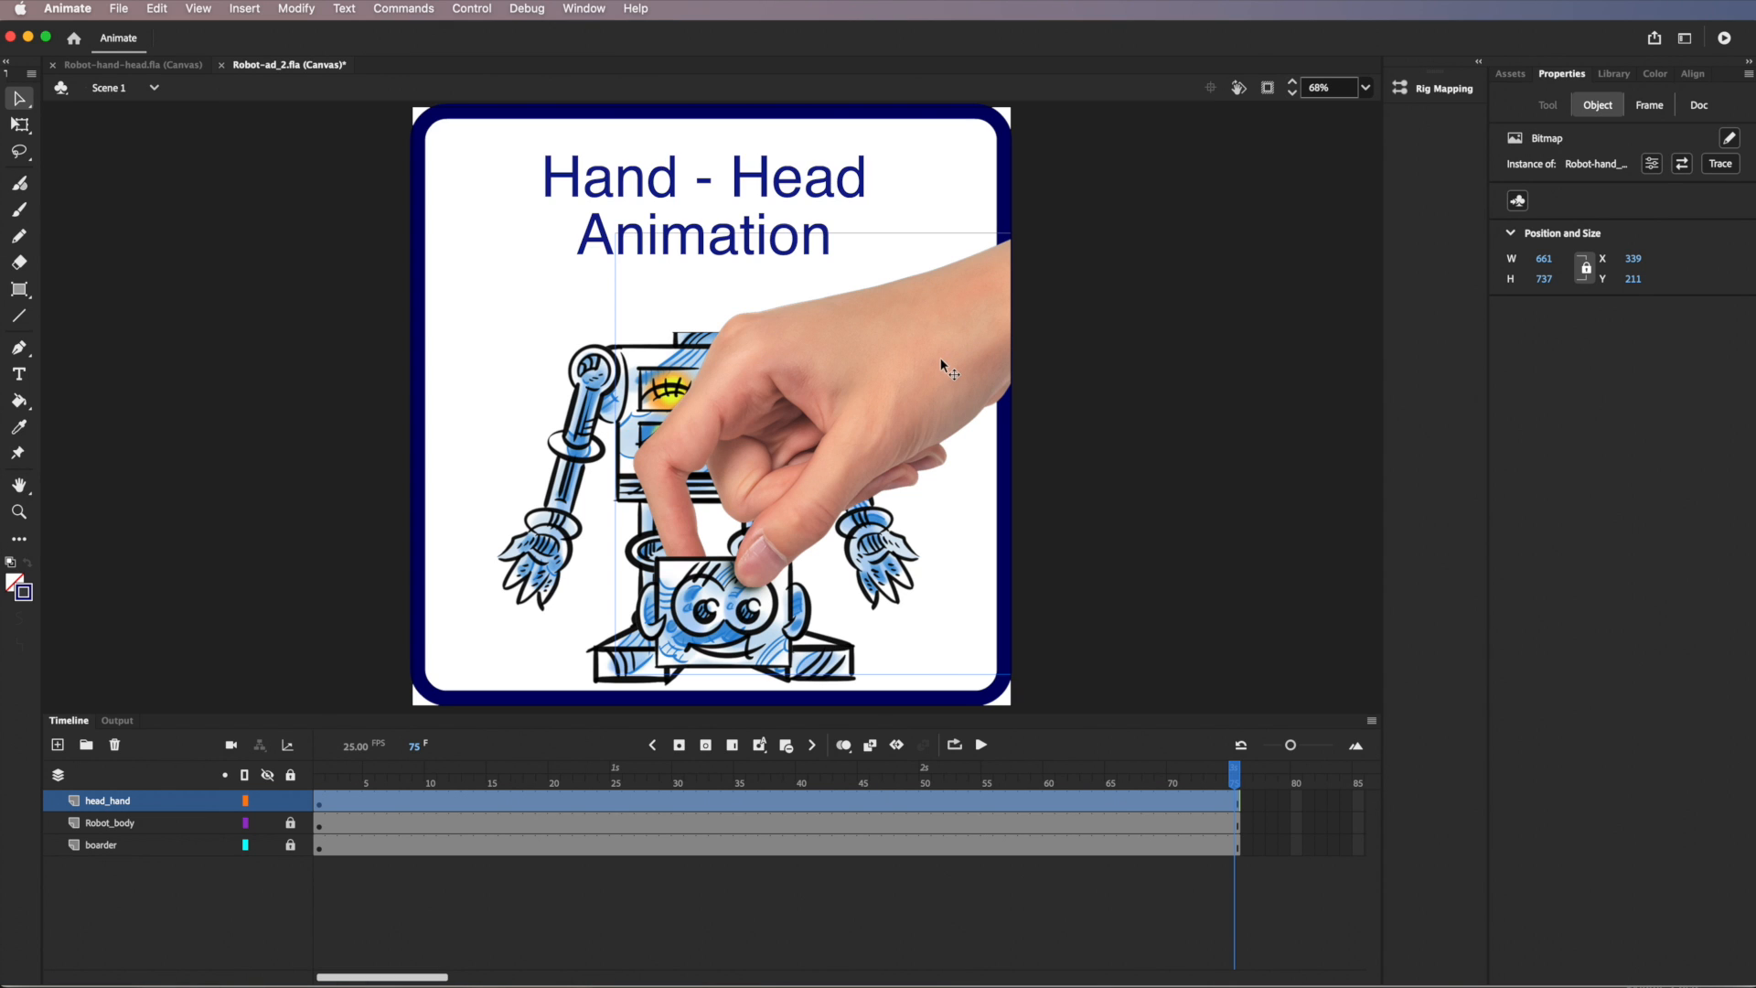
Convert the hand-and-head bitmap at frame 1 to a Graphic symbol named gr_head with centre registration, and check it in the library
{"action": "left_click_drag", "start_coordinate": [1238, 788], "coordinate": [319, 752]}
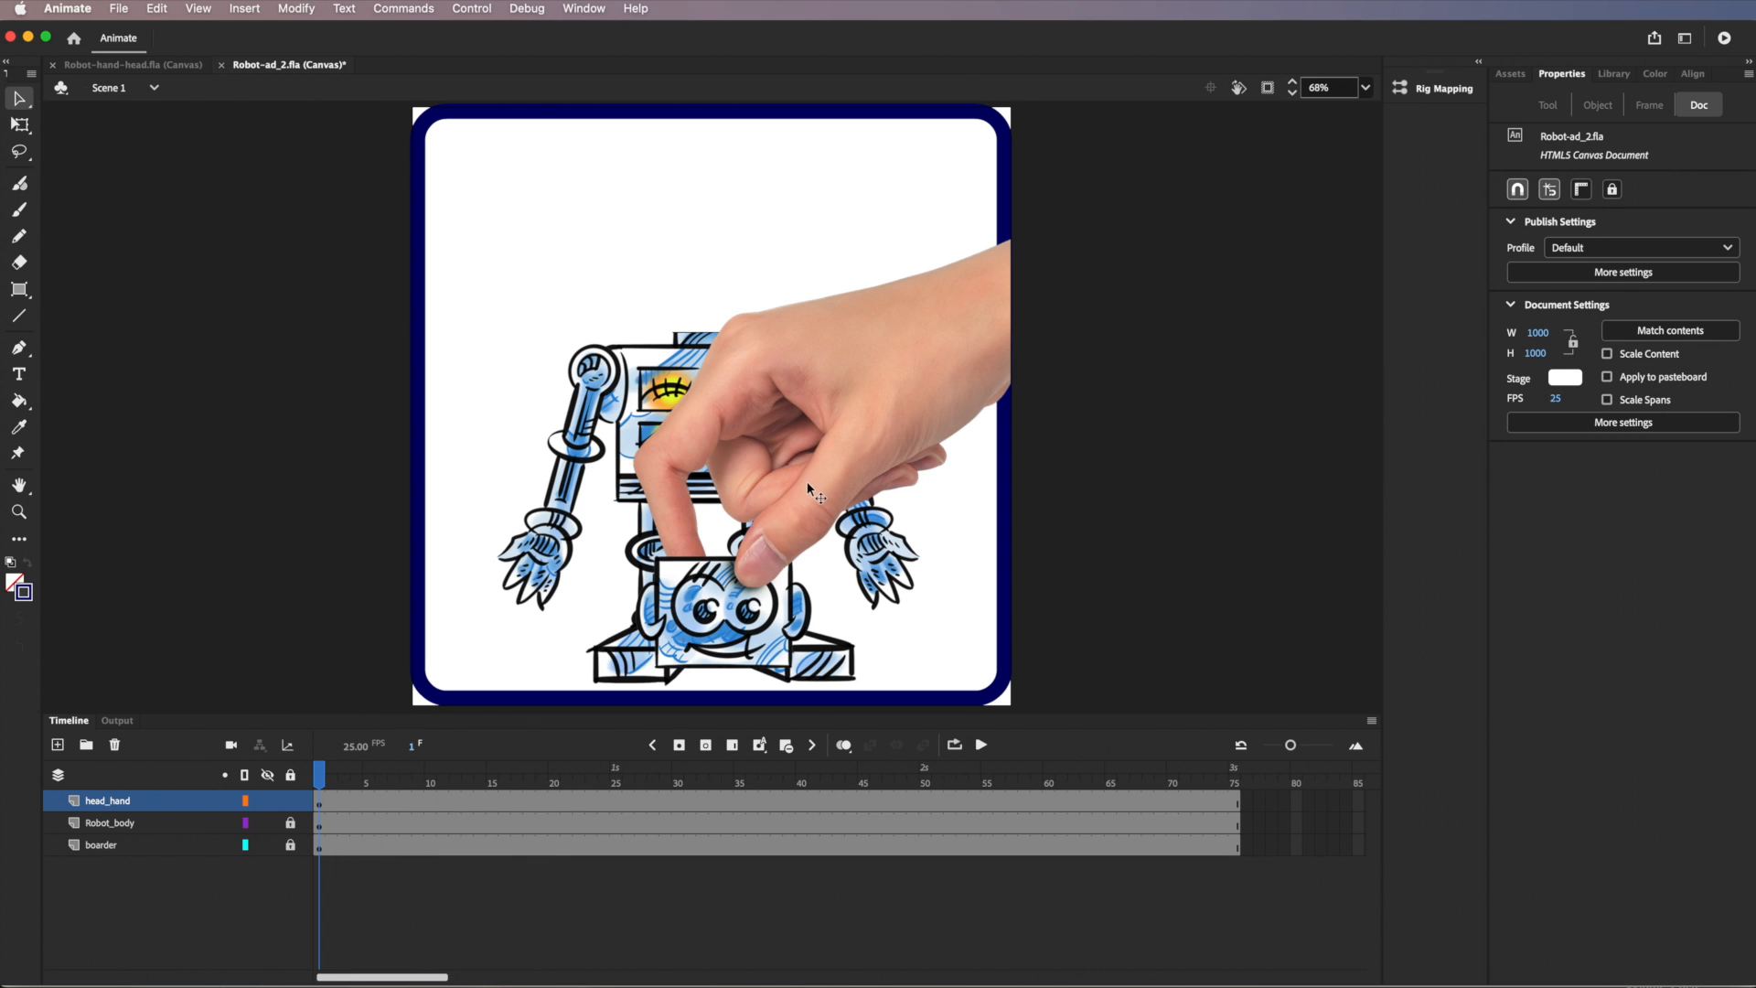
{"action": "left_click", "coordinate": [855, 418]}
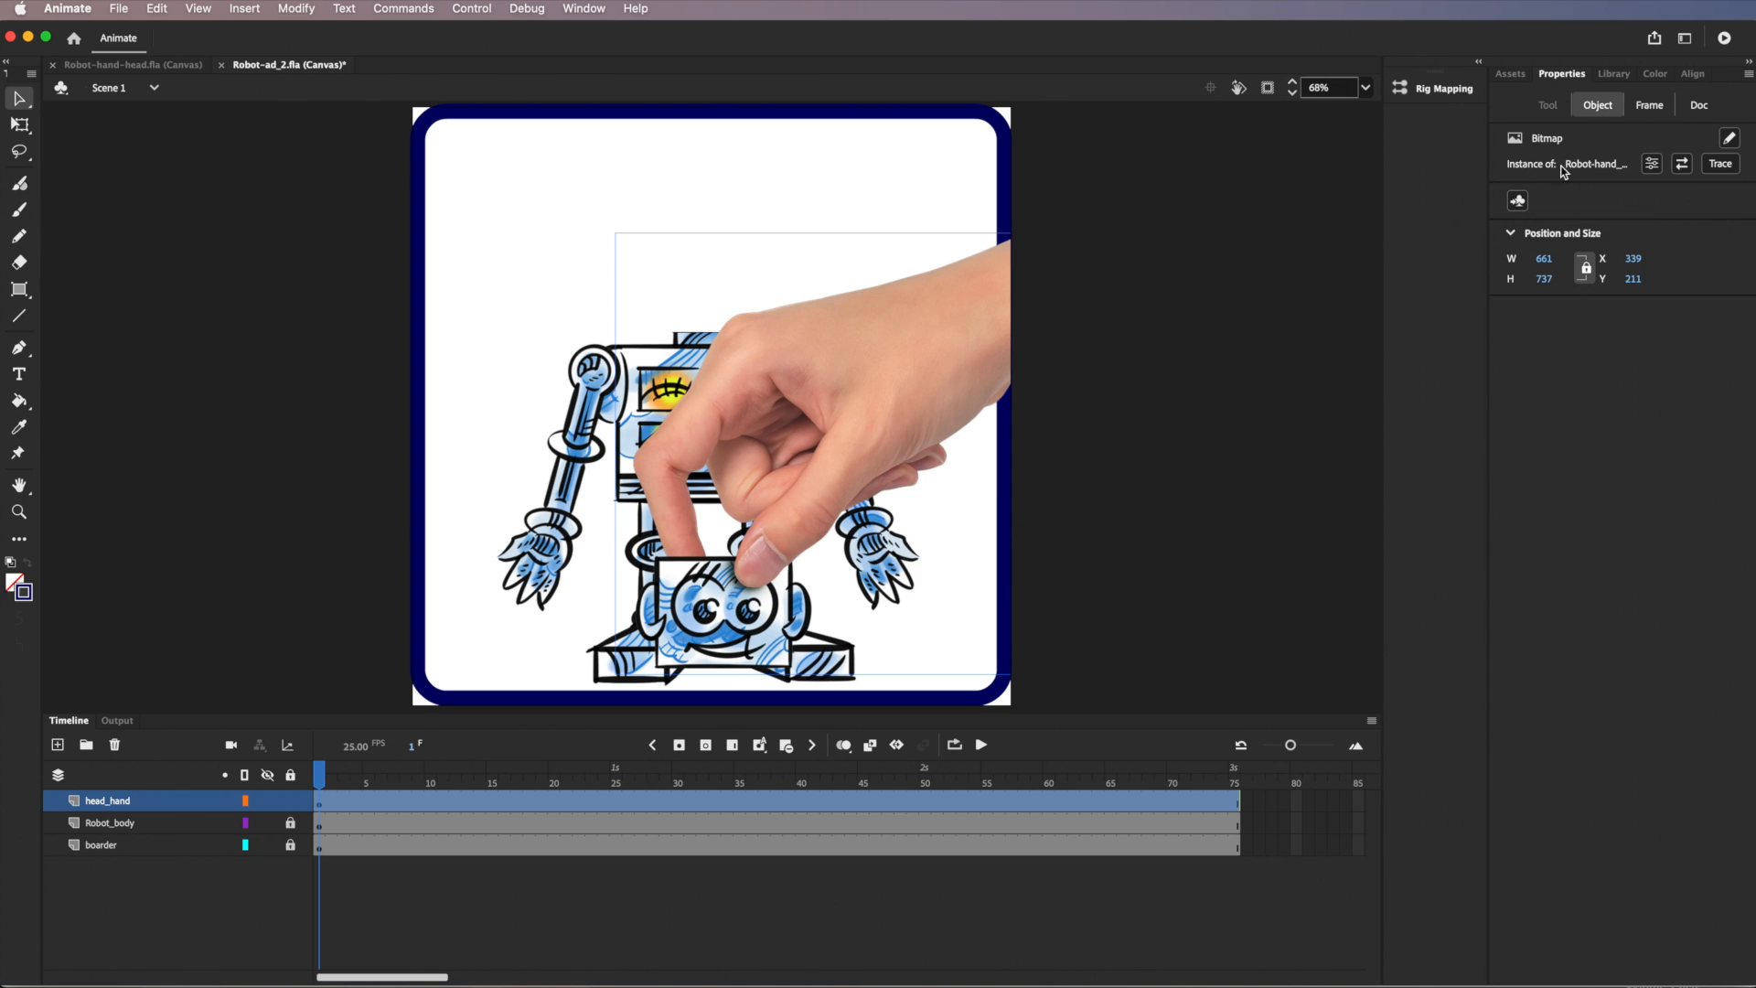
{"action": "left_click", "coordinate": [1517, 201]}
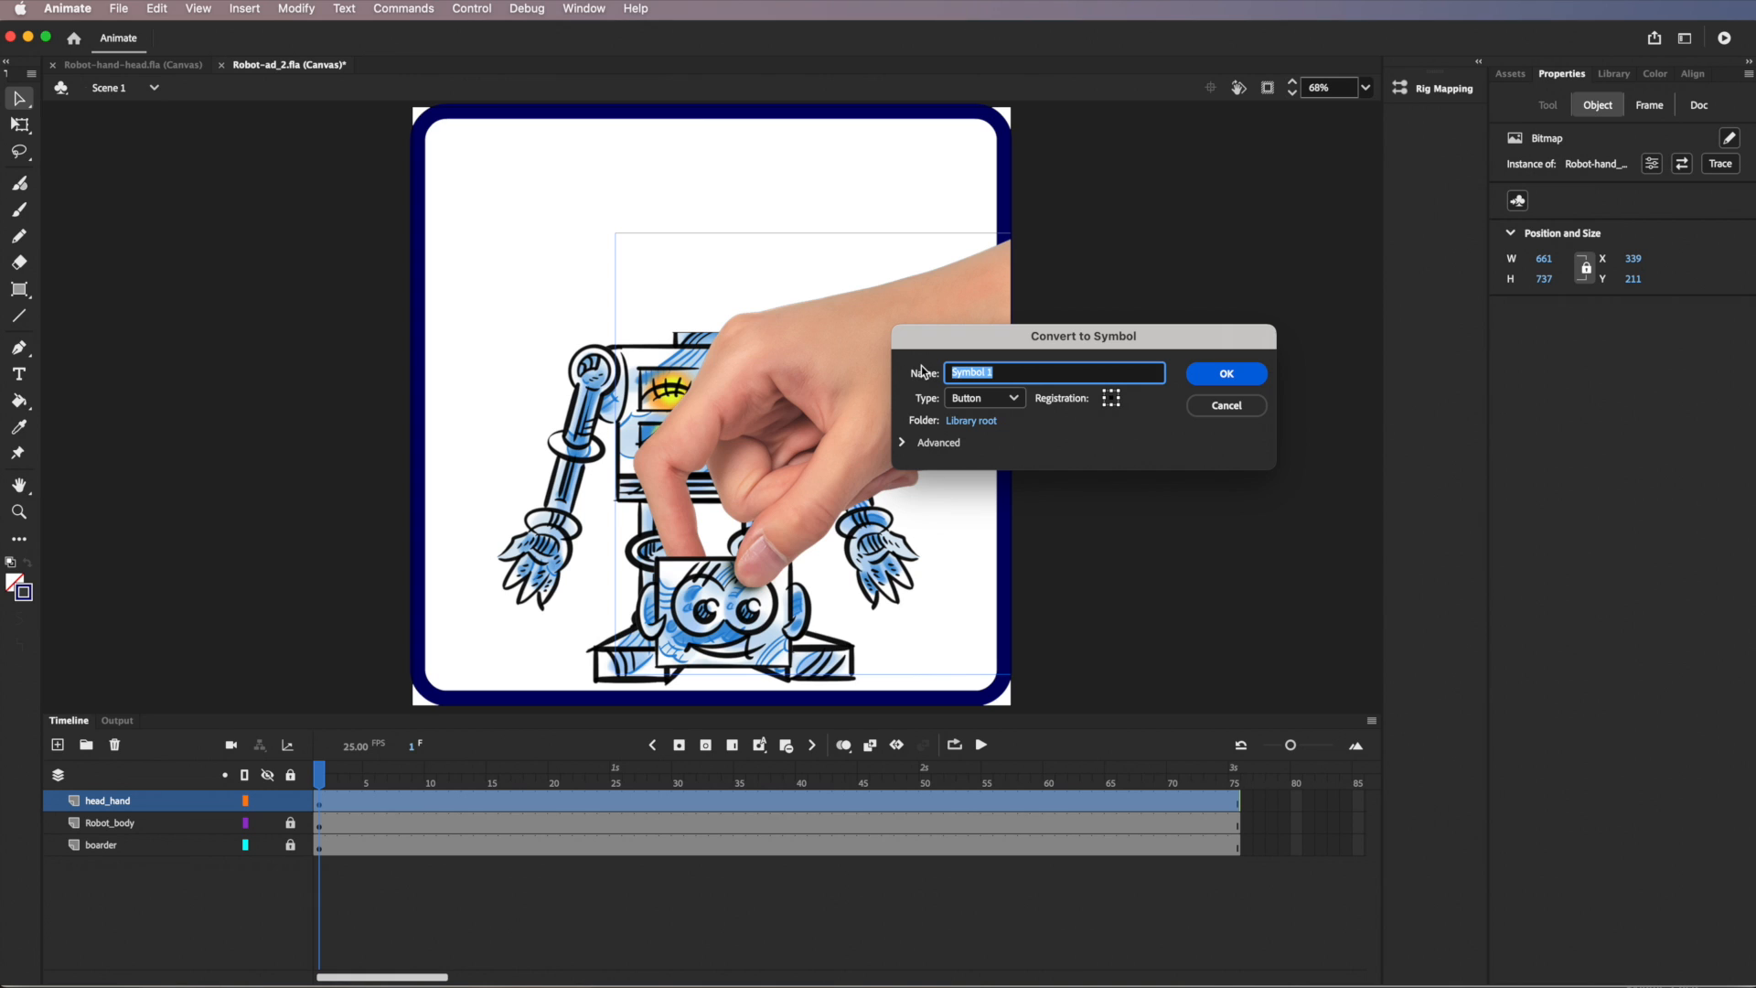
{"action": "type", "text": "gr_head"}
{"action": "left_click", "coordinate": [1006, 404]}
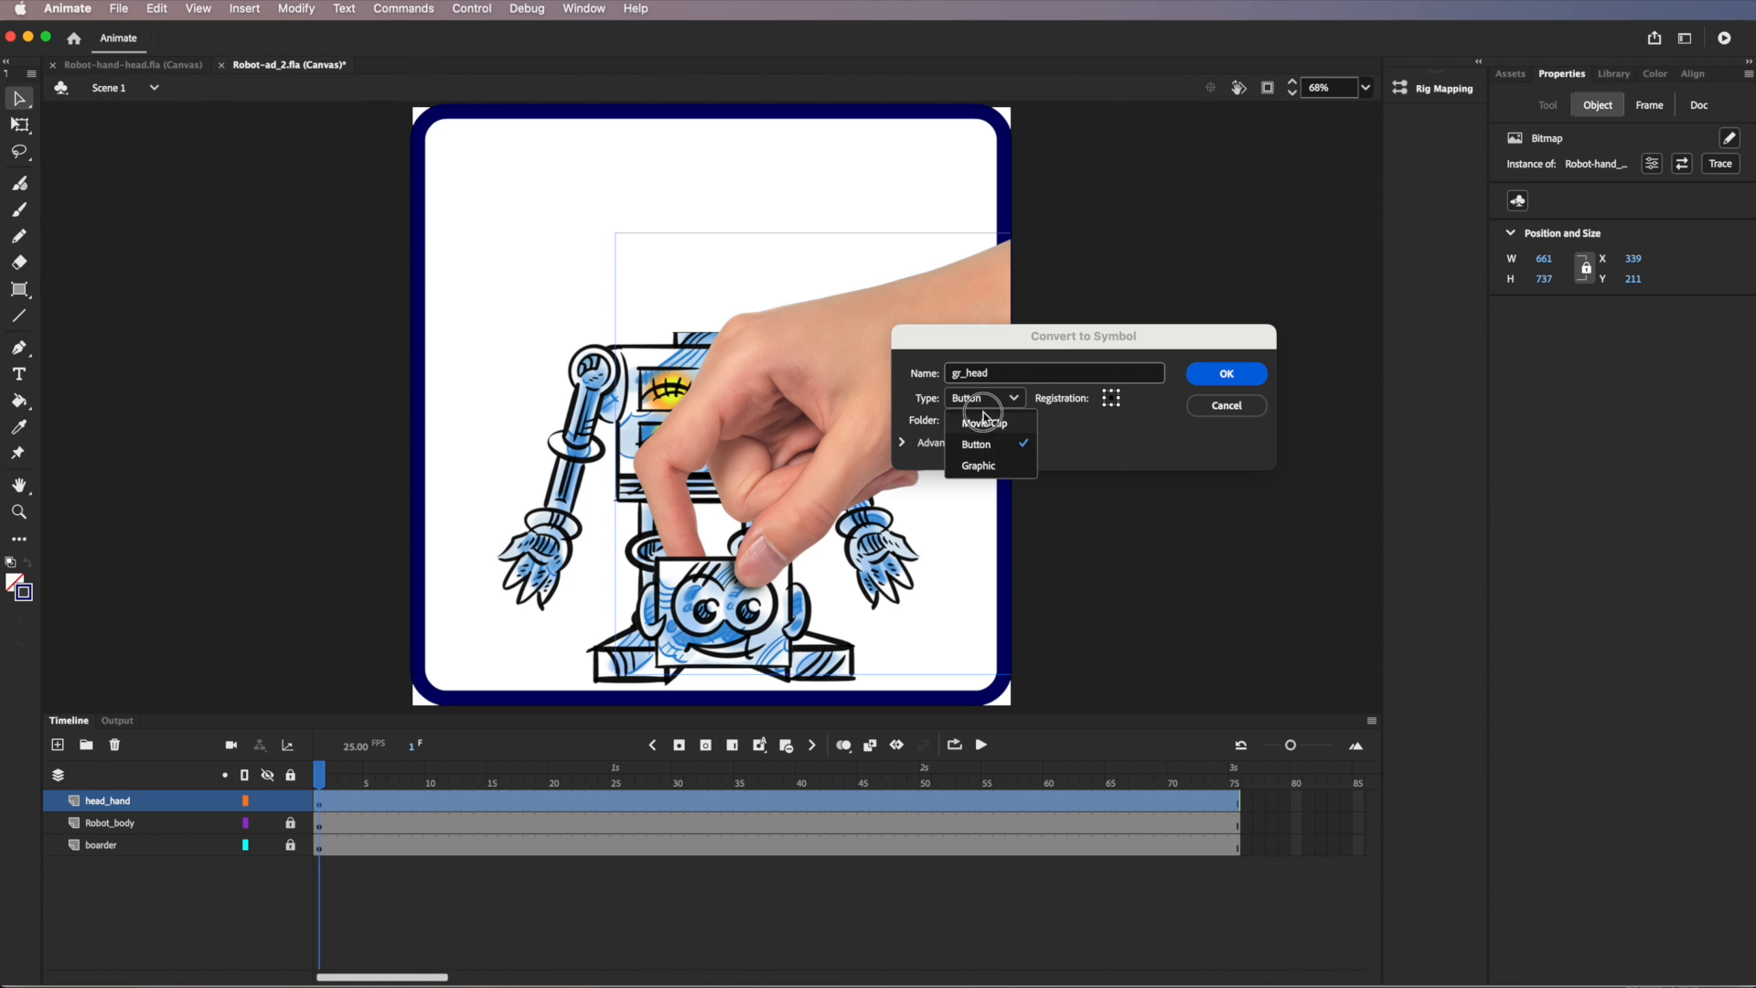
{"action": "left_click", "coordinate": [985, 468]}
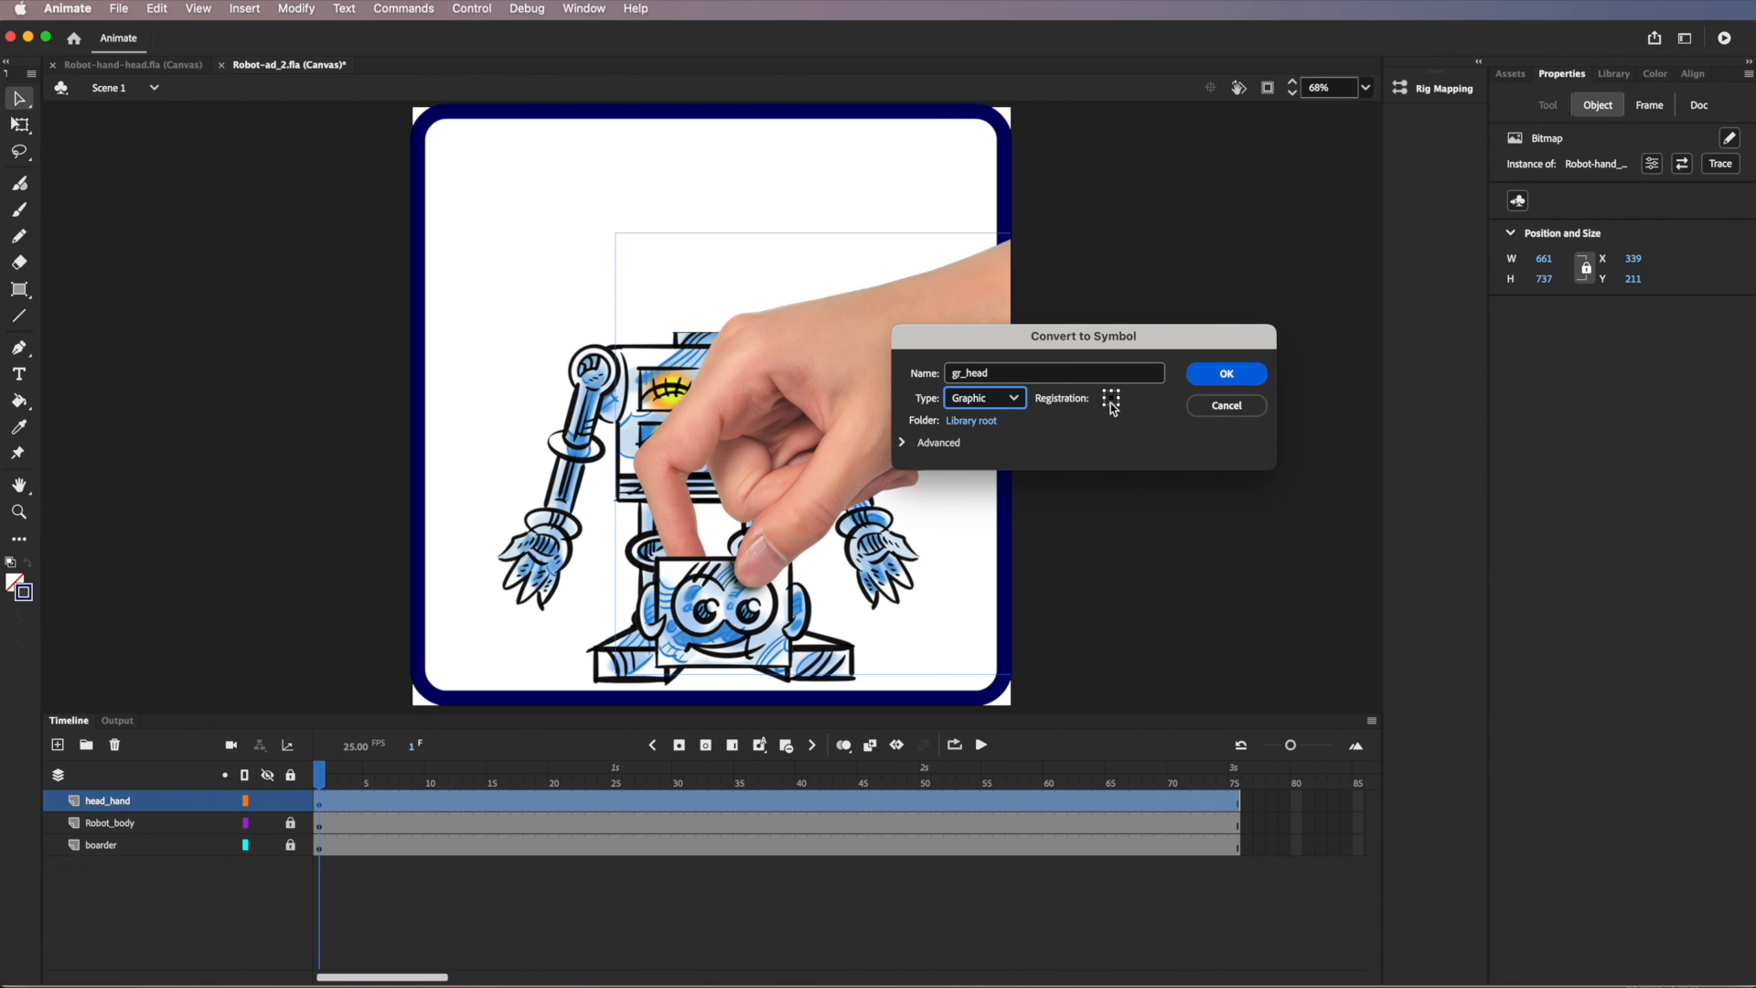
{"action": "left_click", "coordinate": [1227, 373]}
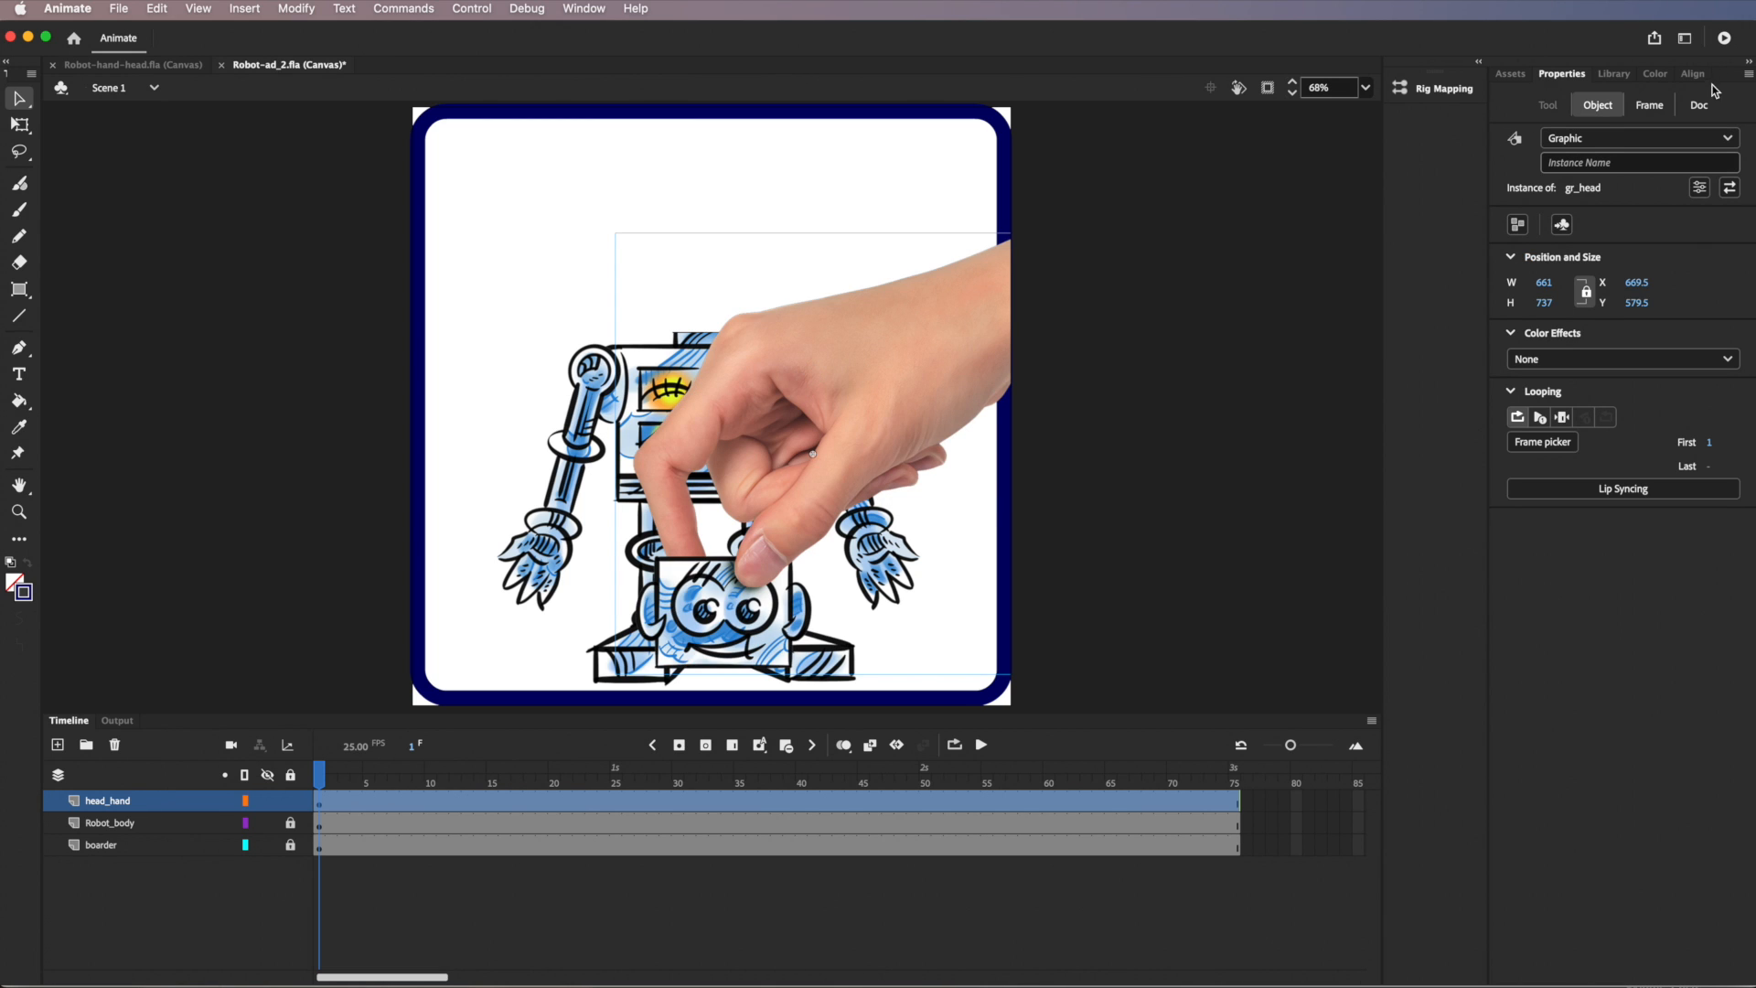
{"action": "left_click", "coordinate": [1615, 75]}
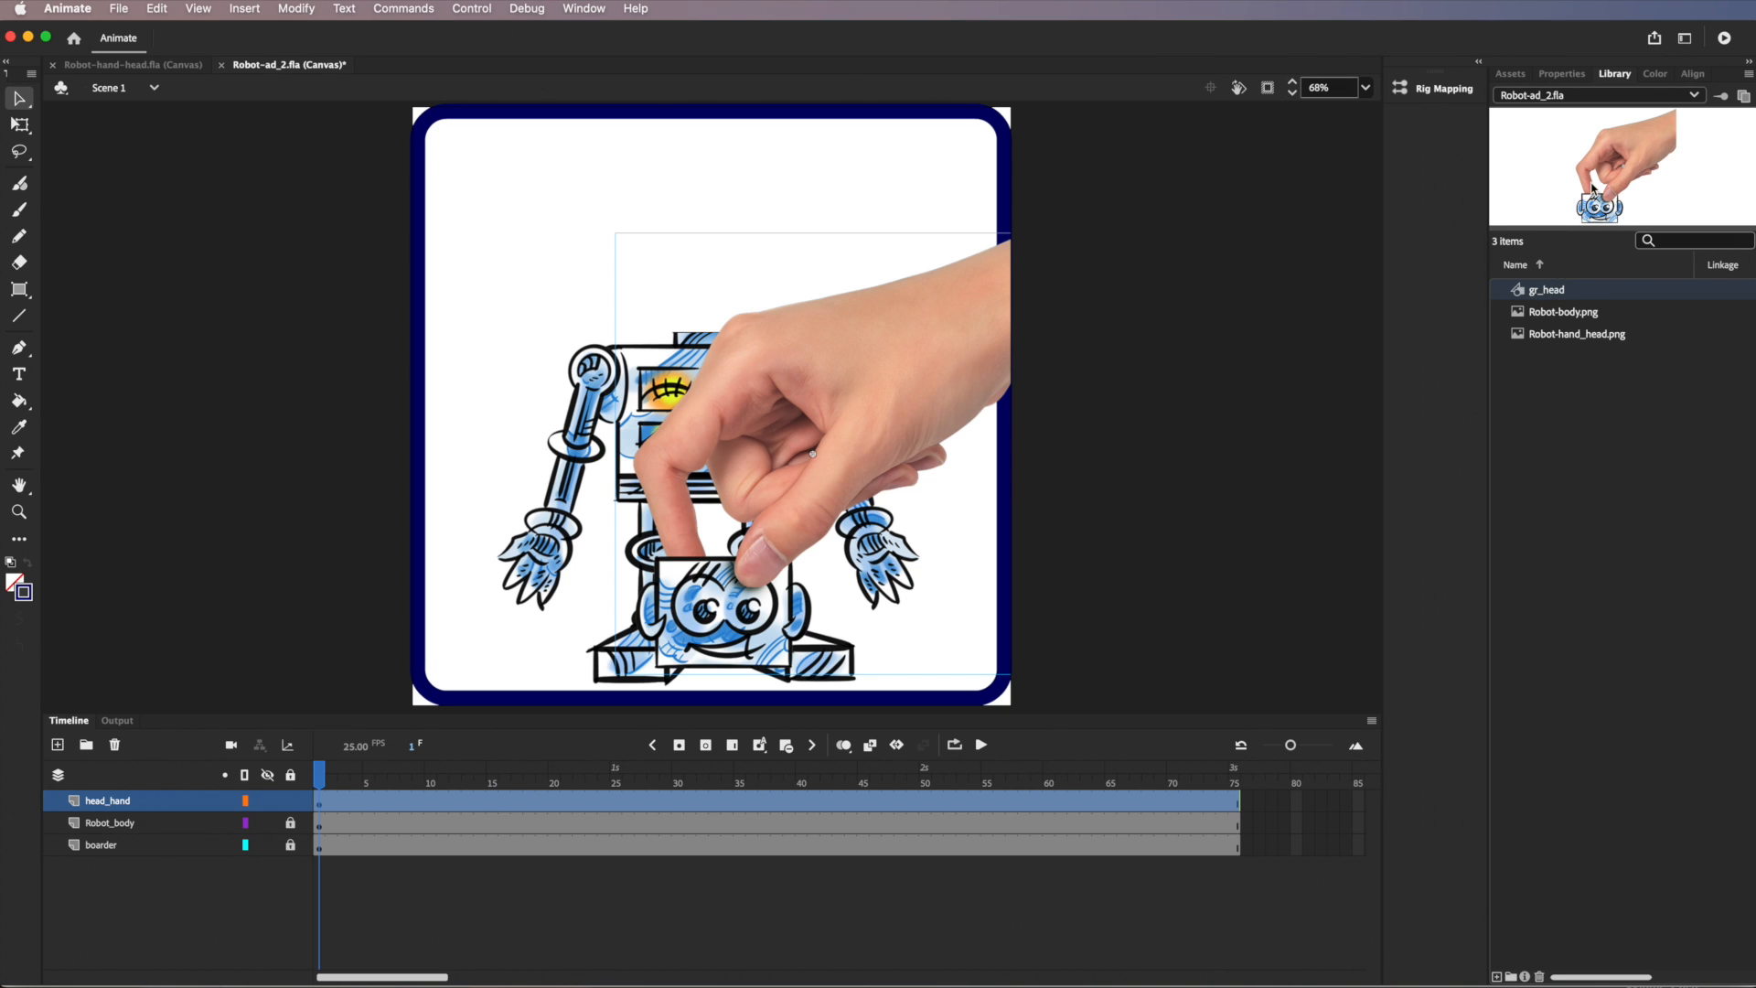
{"action": "left_click", "coordinate": [1559, 74]}
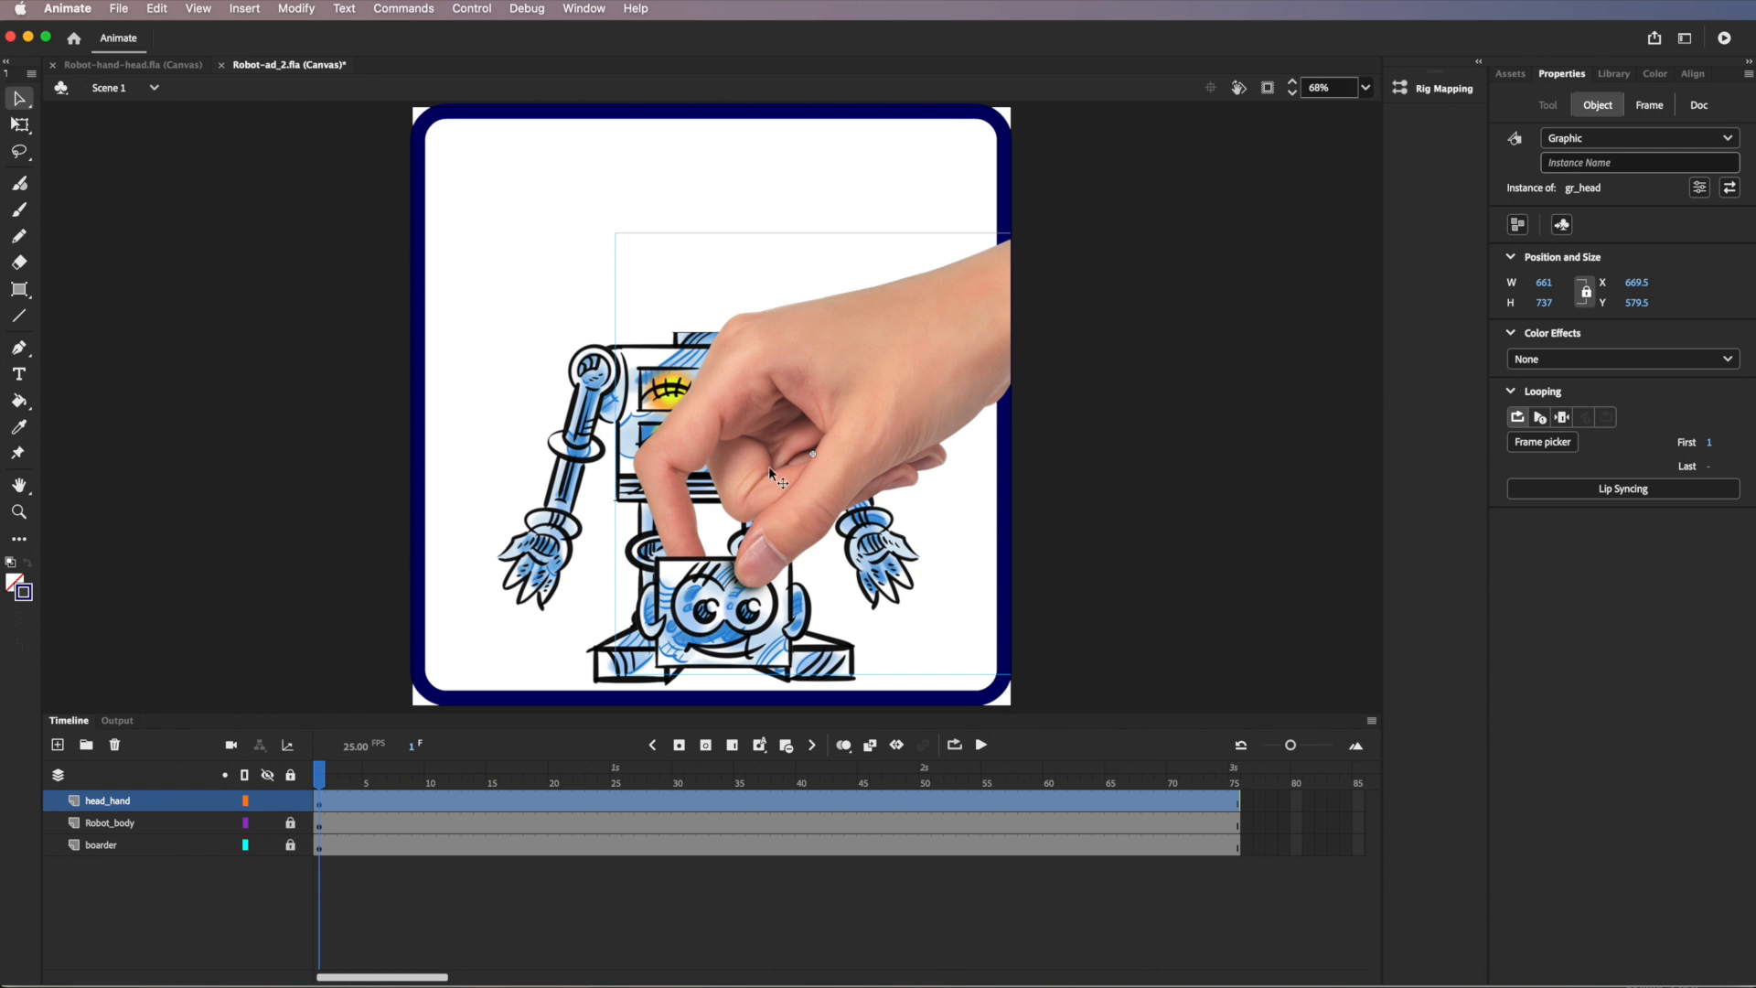
Place gr_head outside the stage at about X 1313, Y 645.9 on frame 1, and onto the robot's neck in a new frame 75 keyframe
{"action": "left_click_drag", "start_coordinate": [709, 445], "coordinate": [1061, 461]}
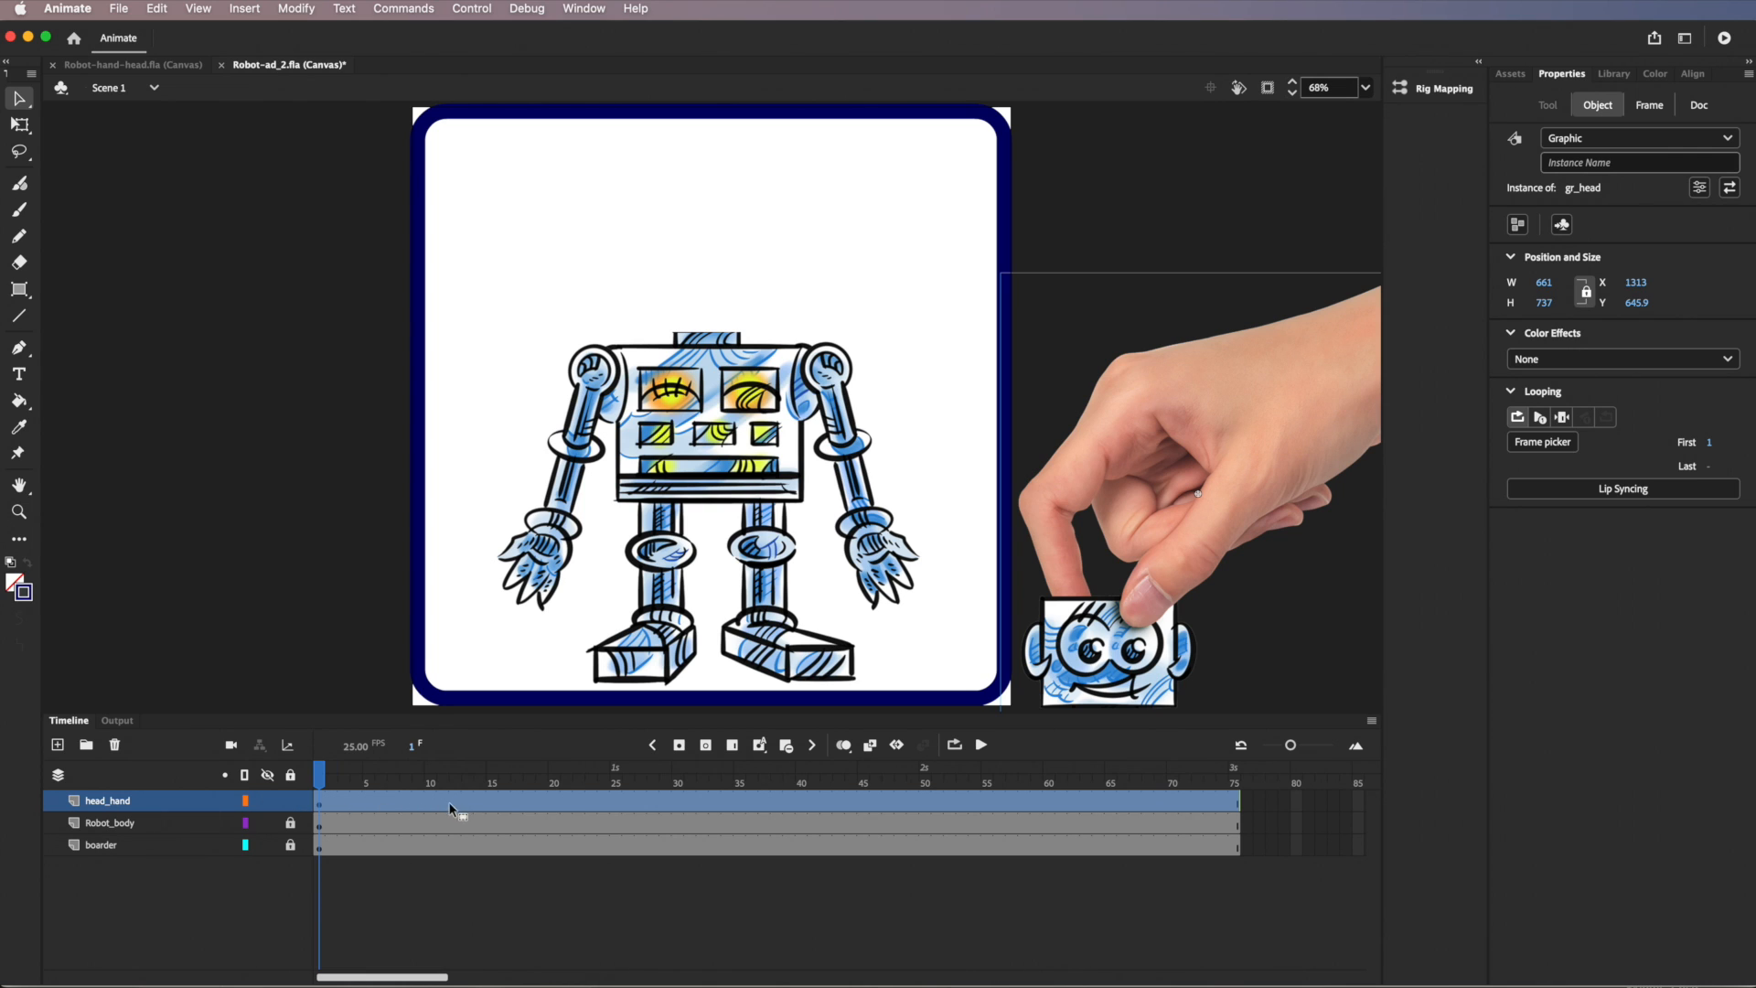
{"action": "left_click", "coordinate": [1236, 805]}
{"action": "left_click", "coordinate": [1237, 779]}
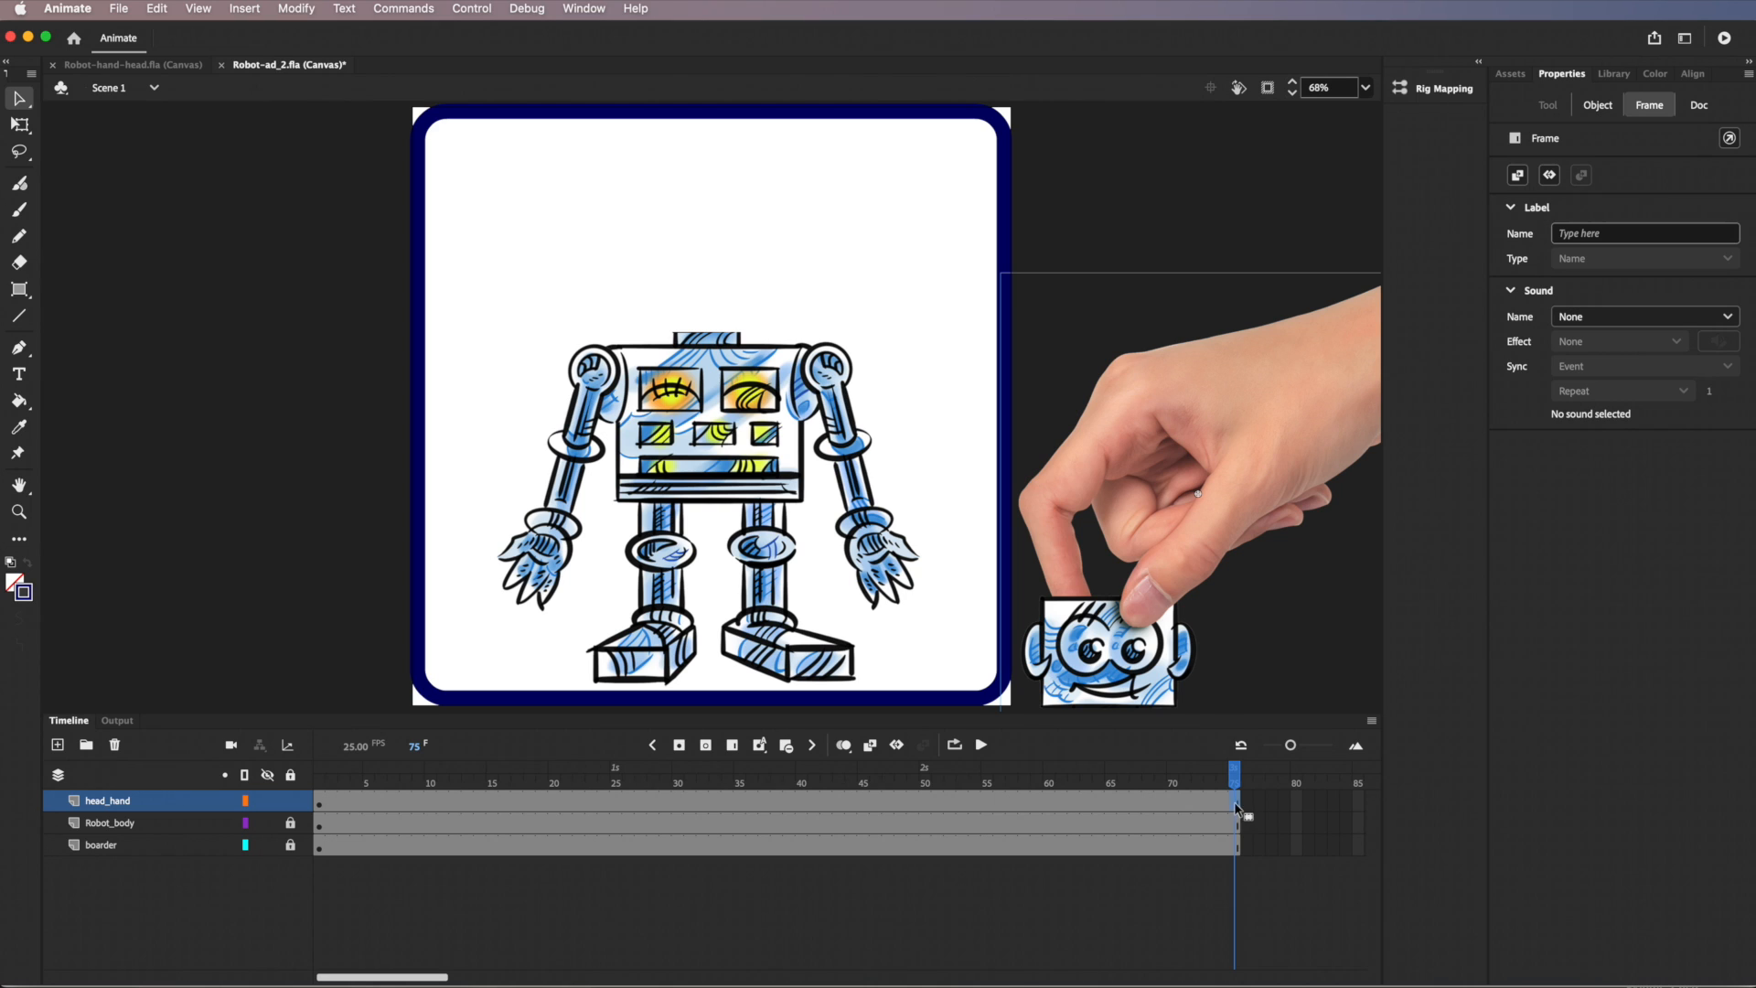
{"action": "right_click", "coordinate": [1236, 809]}
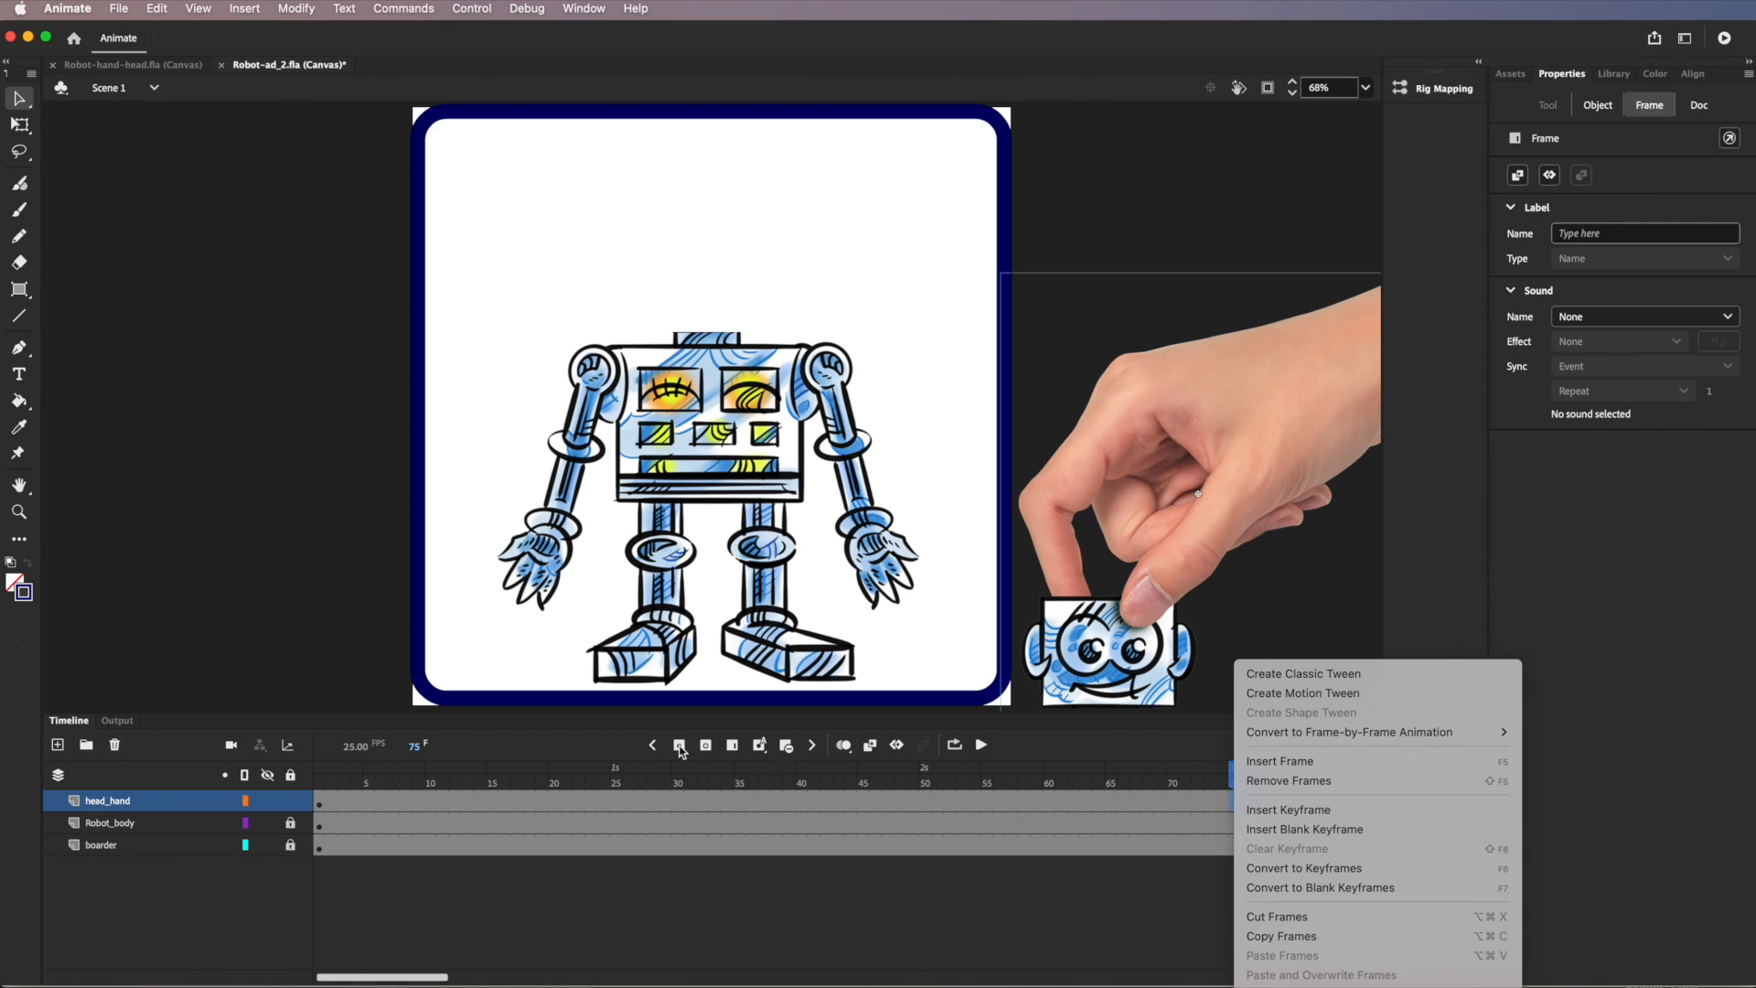
{"action": "left_click", "coordinate": [1289, 811]}
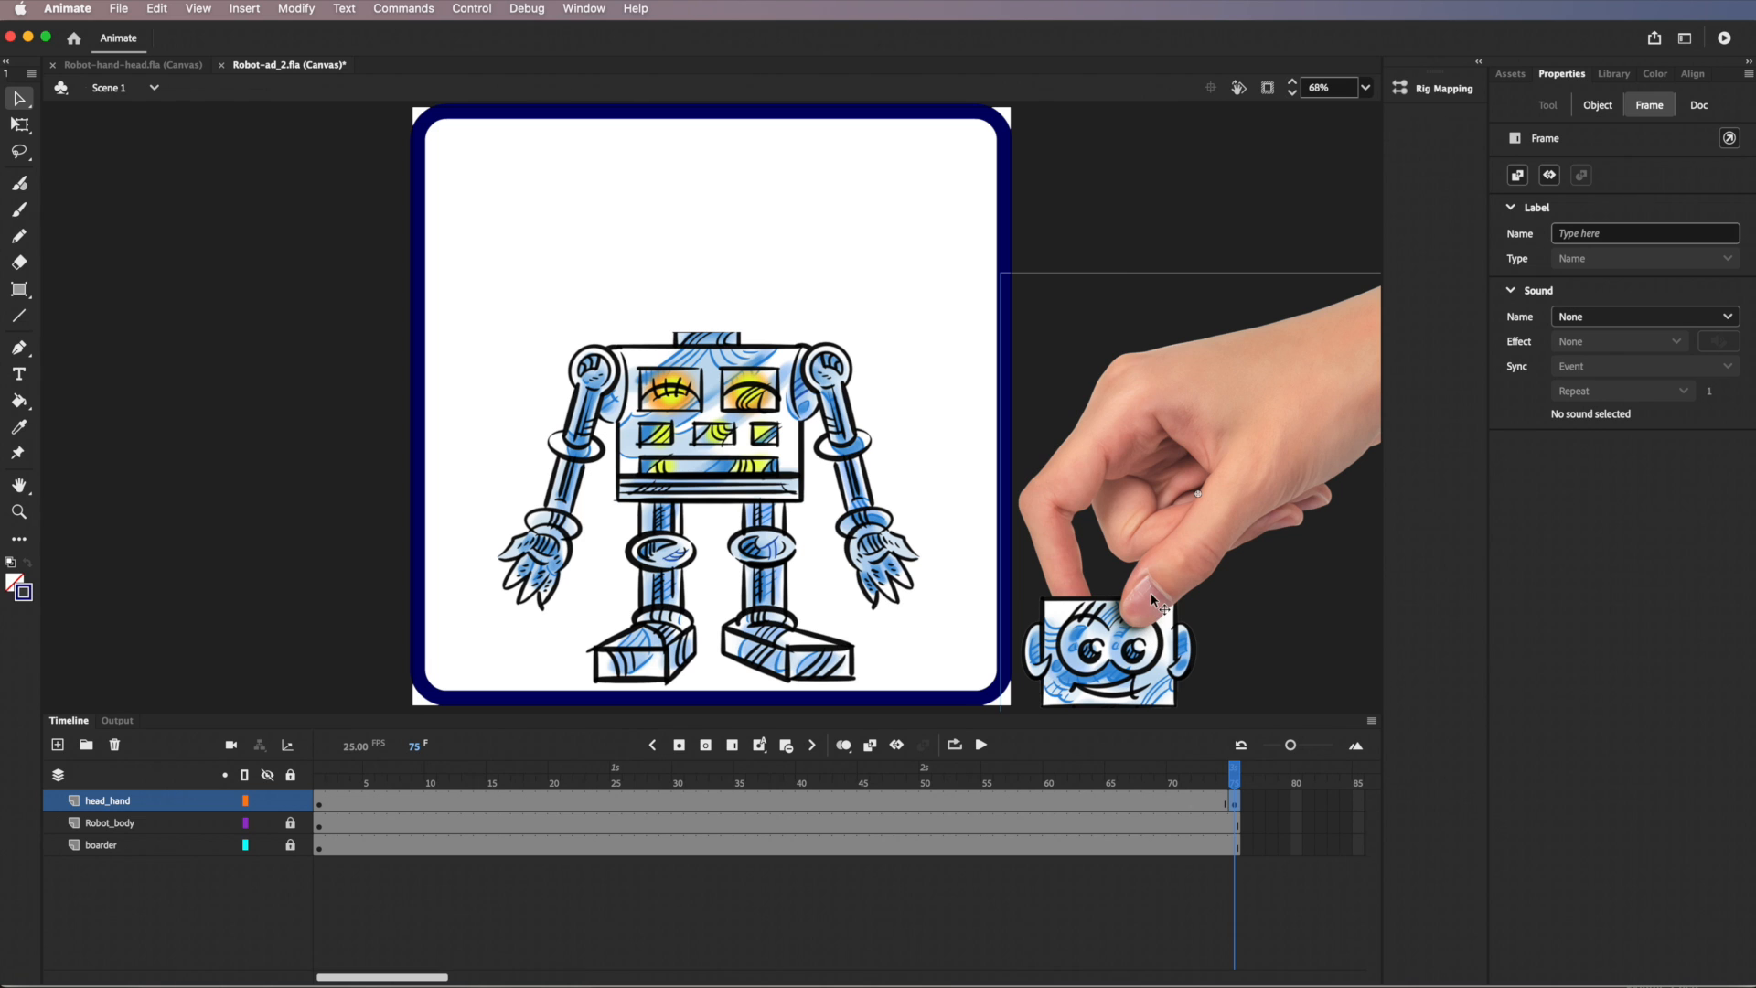
{"action": "left_click_drag", "start_coordinate": [1152, 601], "coordinate": [747, 227]}
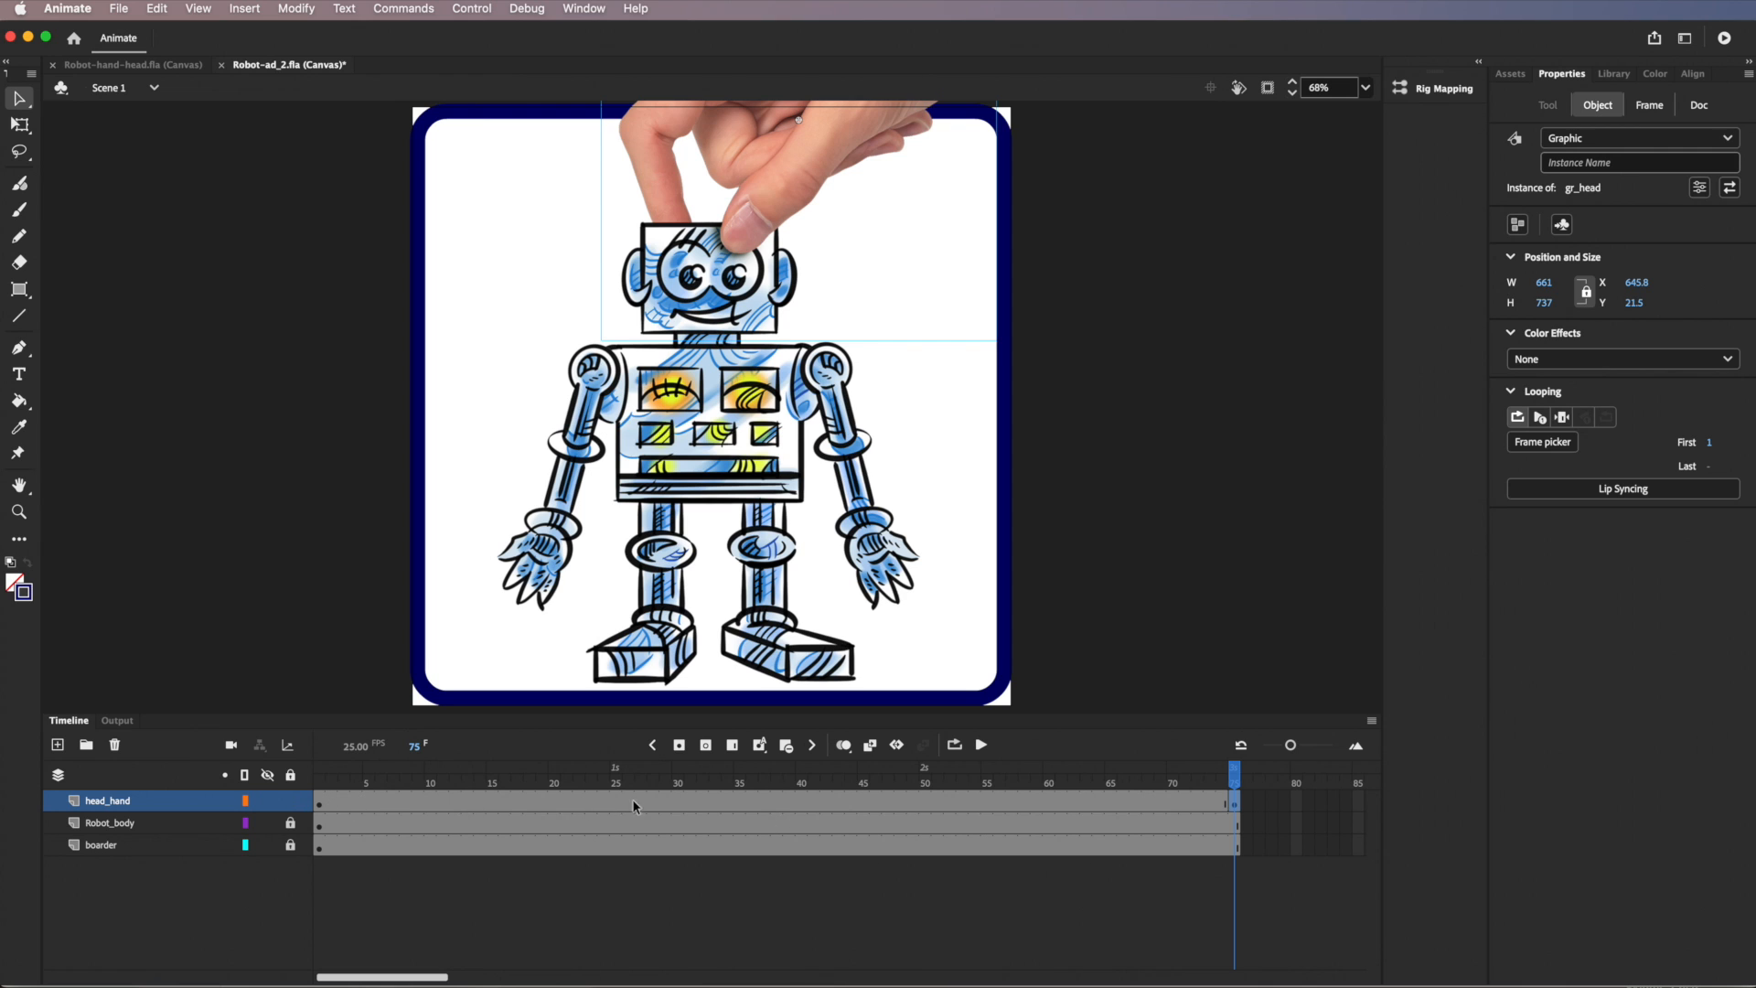
Create a classic tween on the head_hand layer between frames 1 and 75, and play the animation from the start
{"action": "left_click_drag", "start_coordinate": [1235, 776], "coordinate": [1235, 737]}
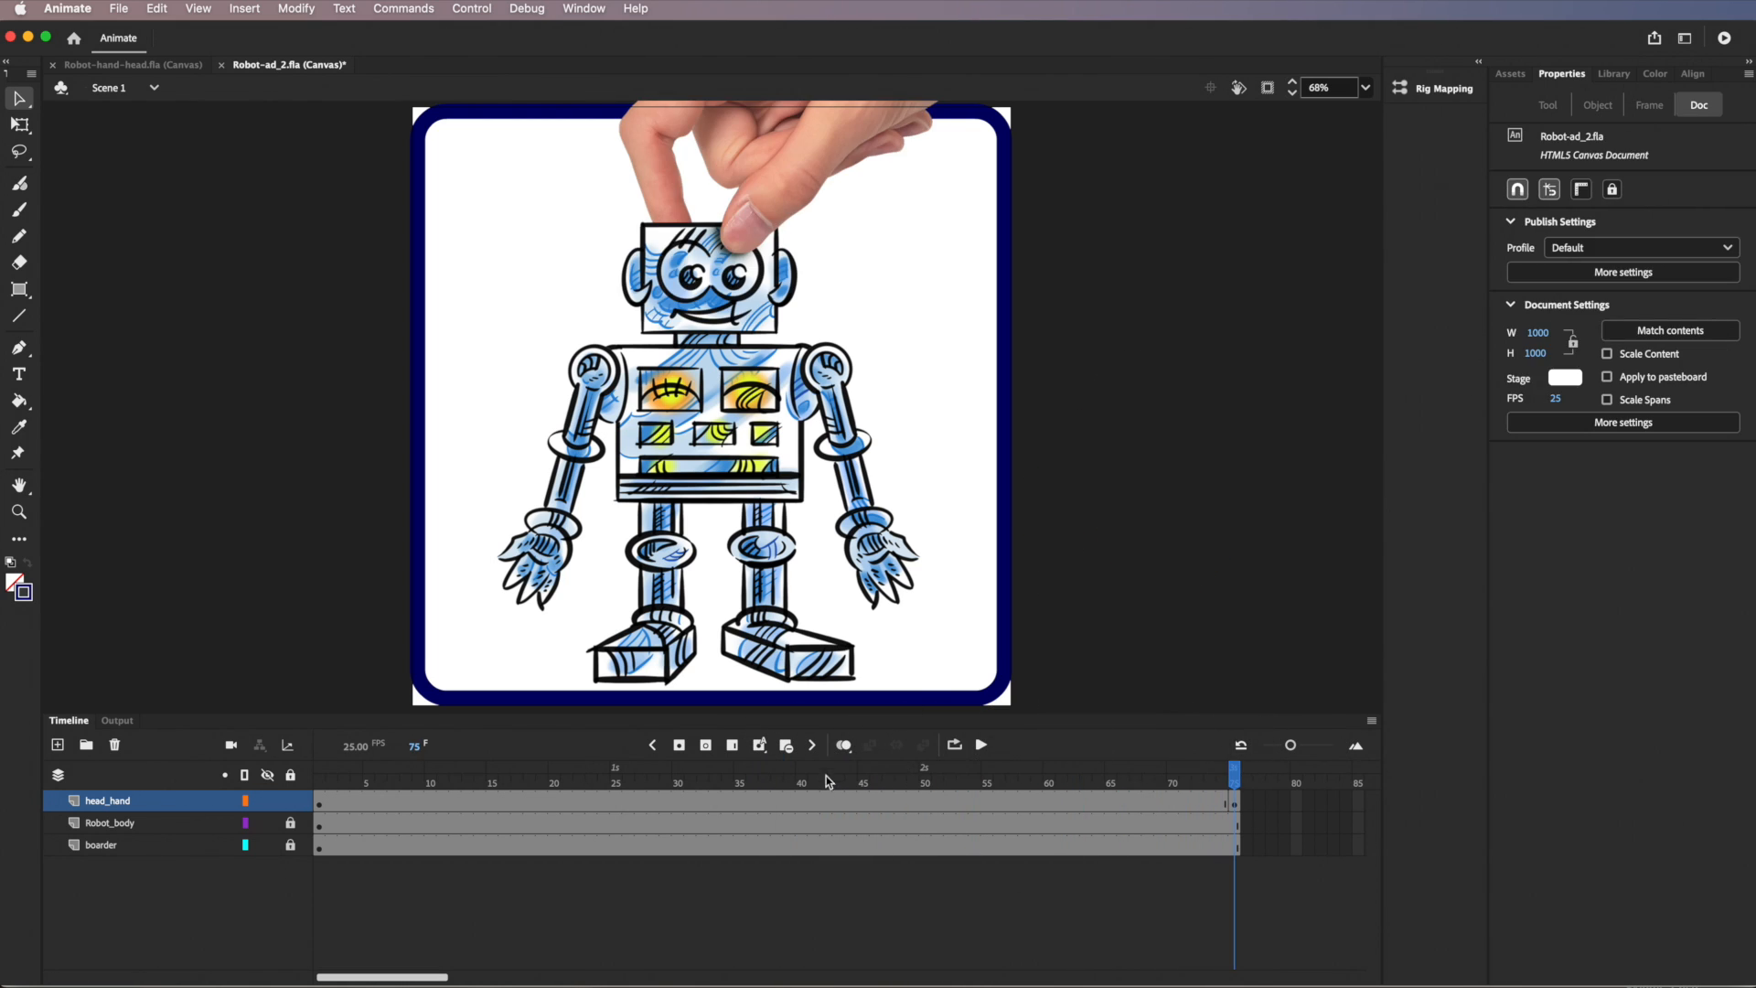
{"action": "left_click", "coordinate": [737, 803]}
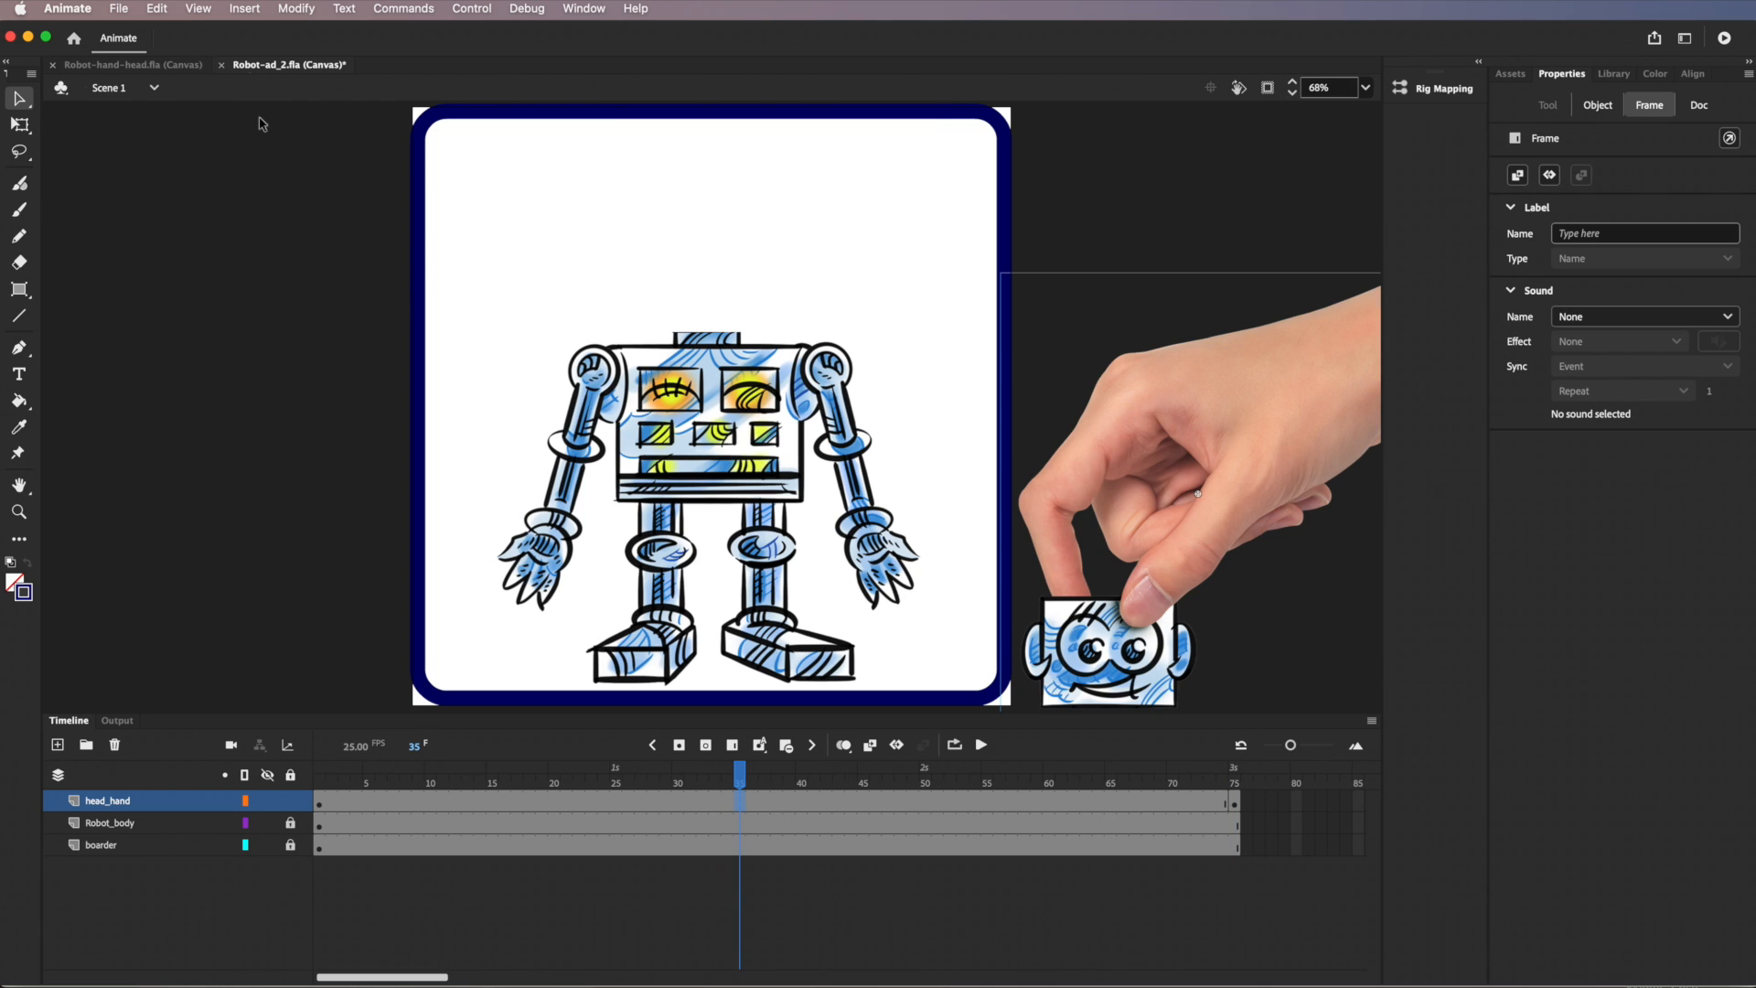
{"action": "left_click", "coordinate": [248, 9]}
{"action": "right_click", "coordinate": [739, 801]}
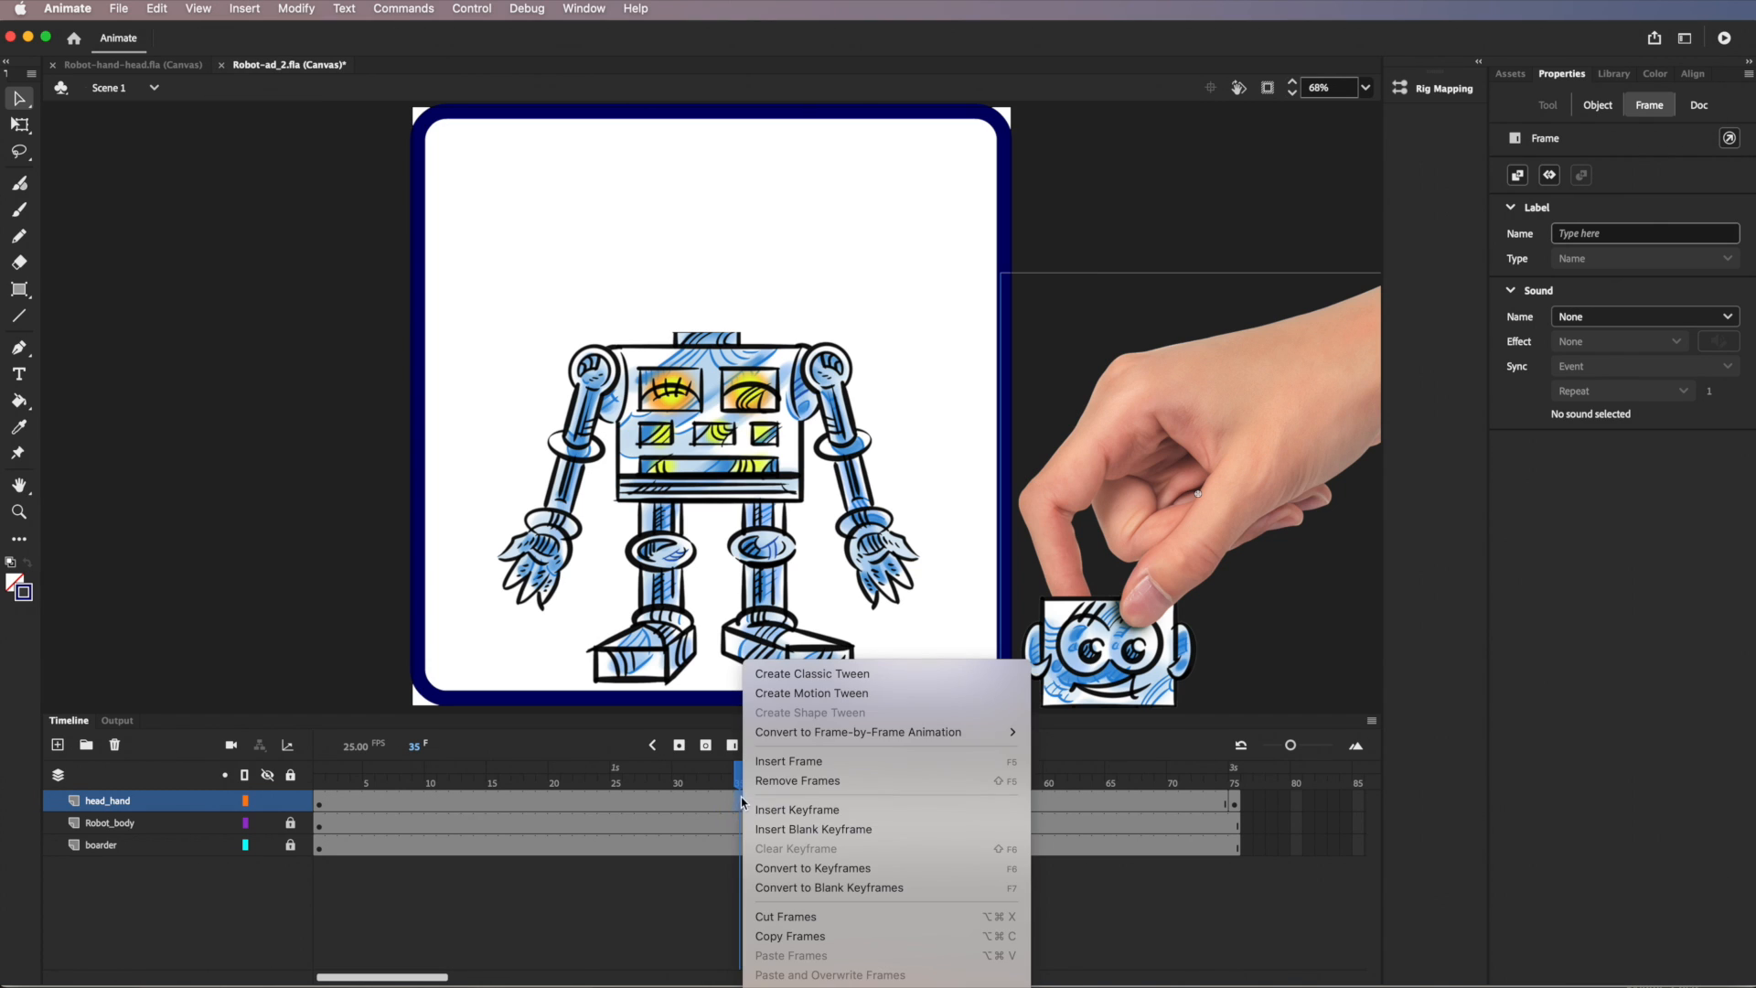
{"action": "left_click", "coordinate": [792, 674]}
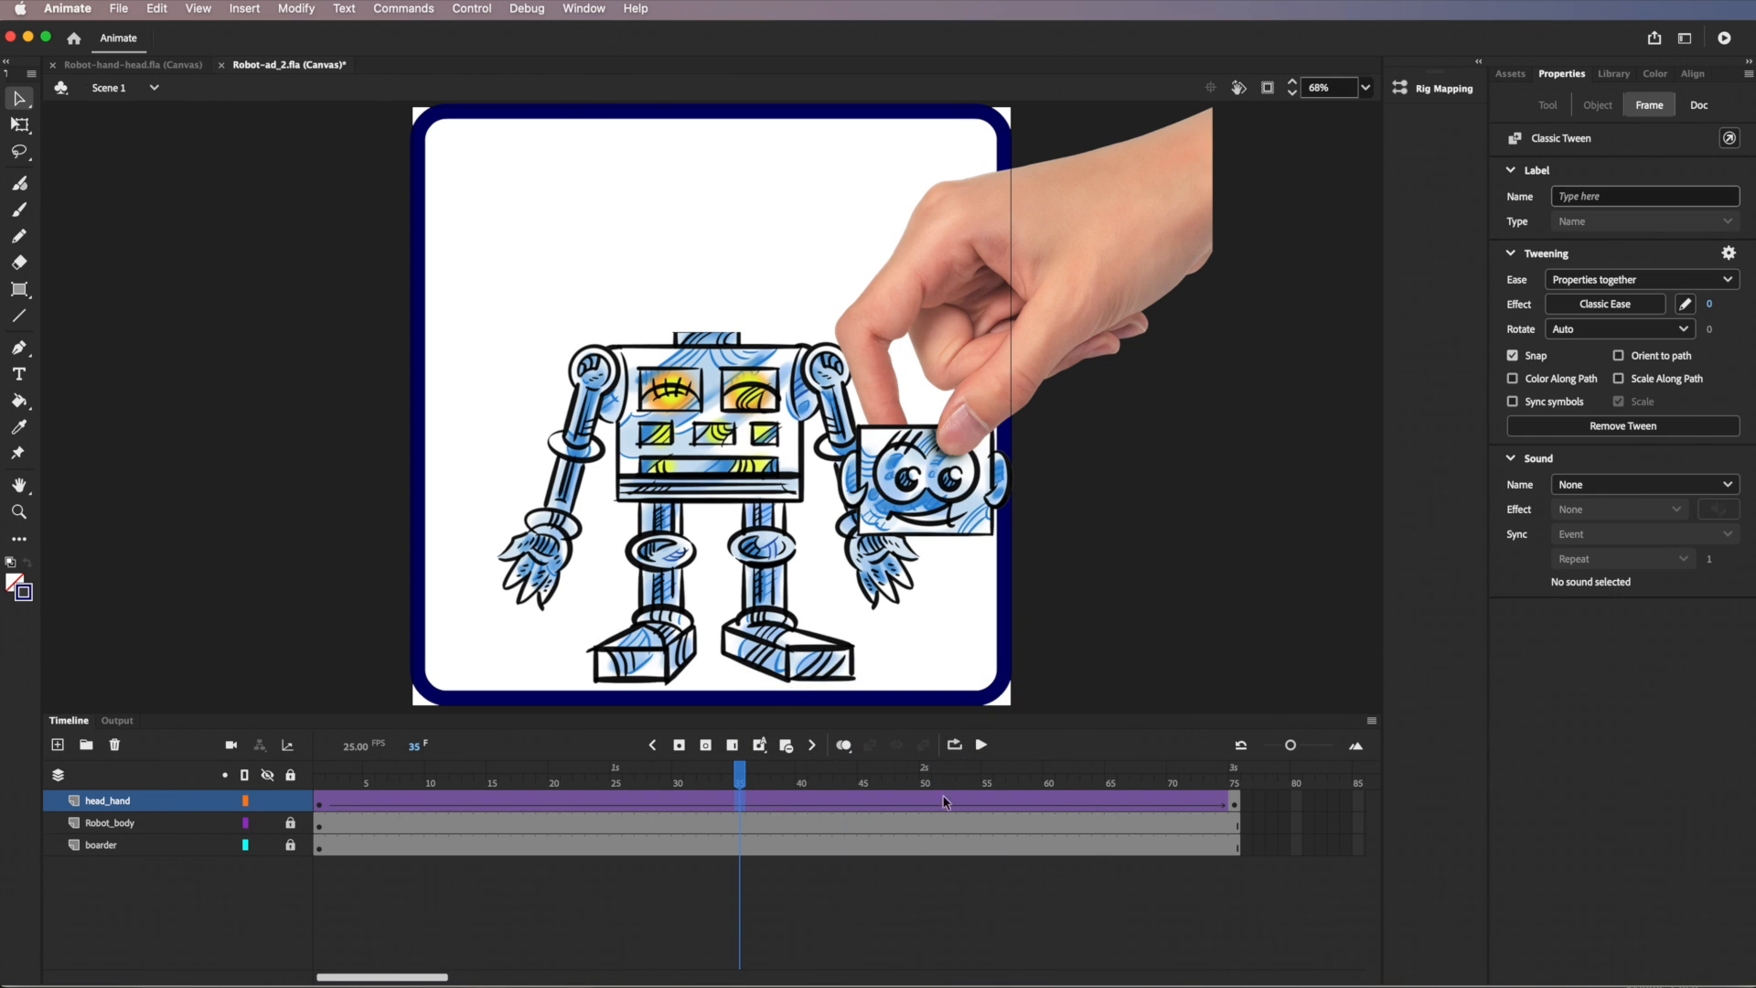
{"action": "left_click_drag", "start_coordinate": [739, 776], "coordinate": [1207, 857]}
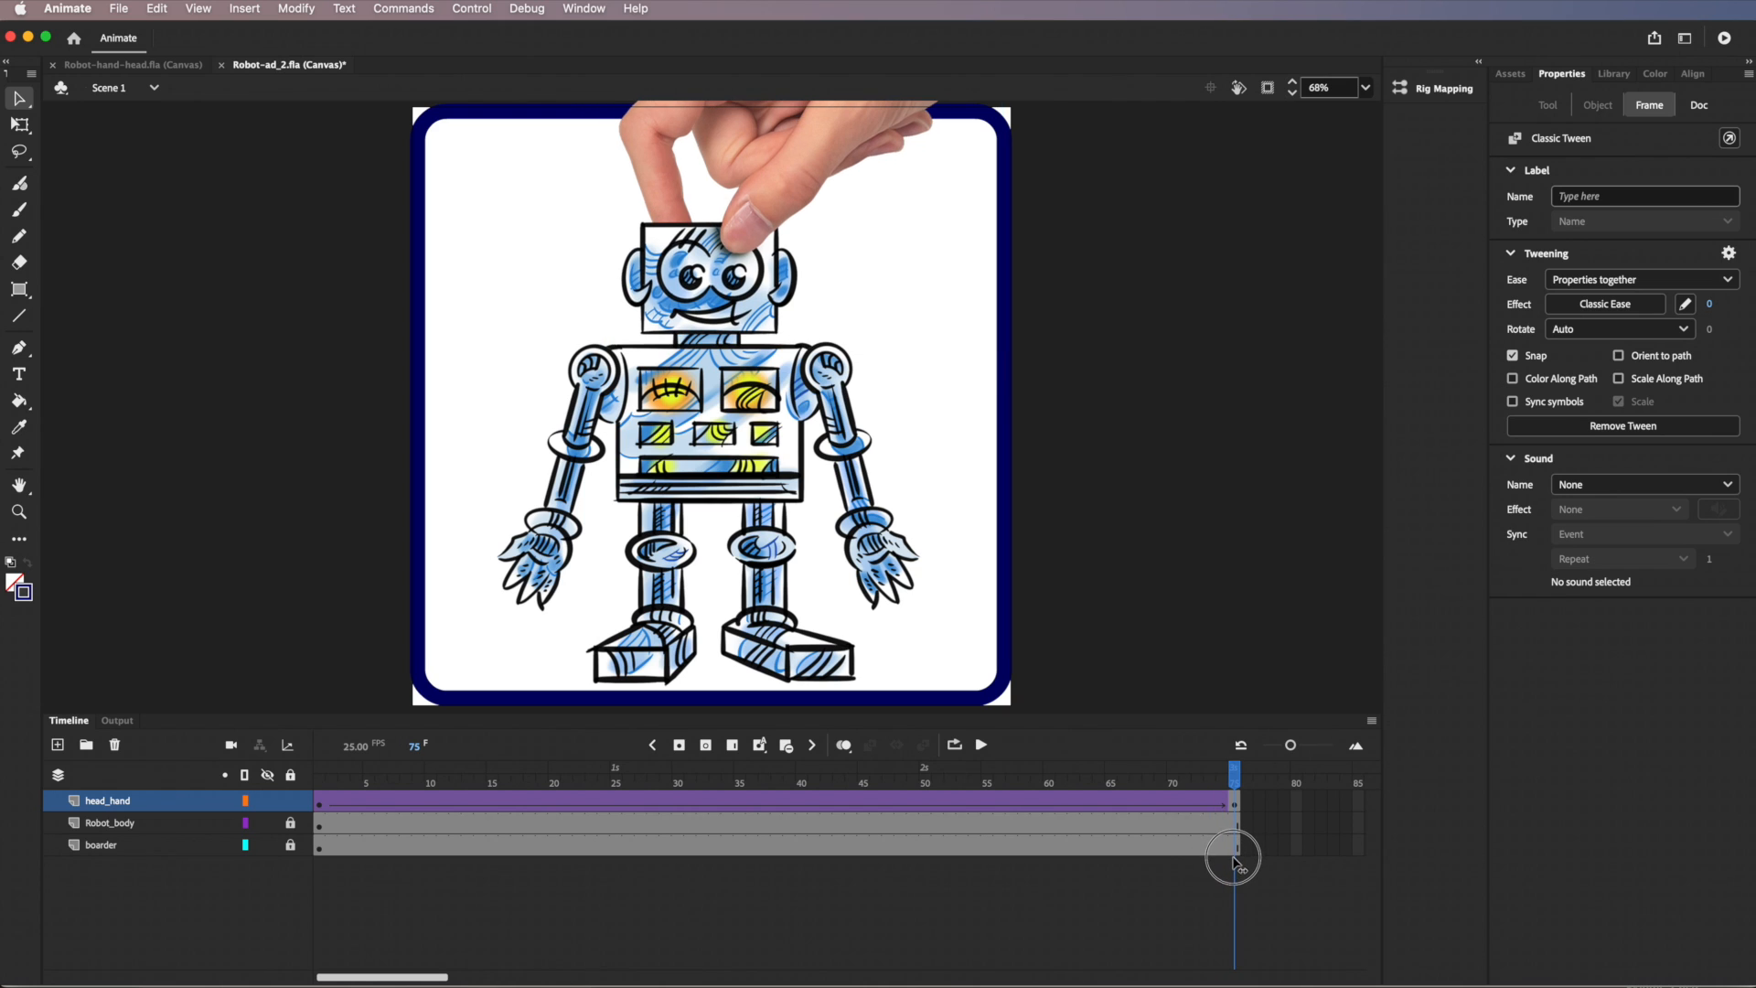
{"action": "left_click", "coordinate": [1230, 846]}
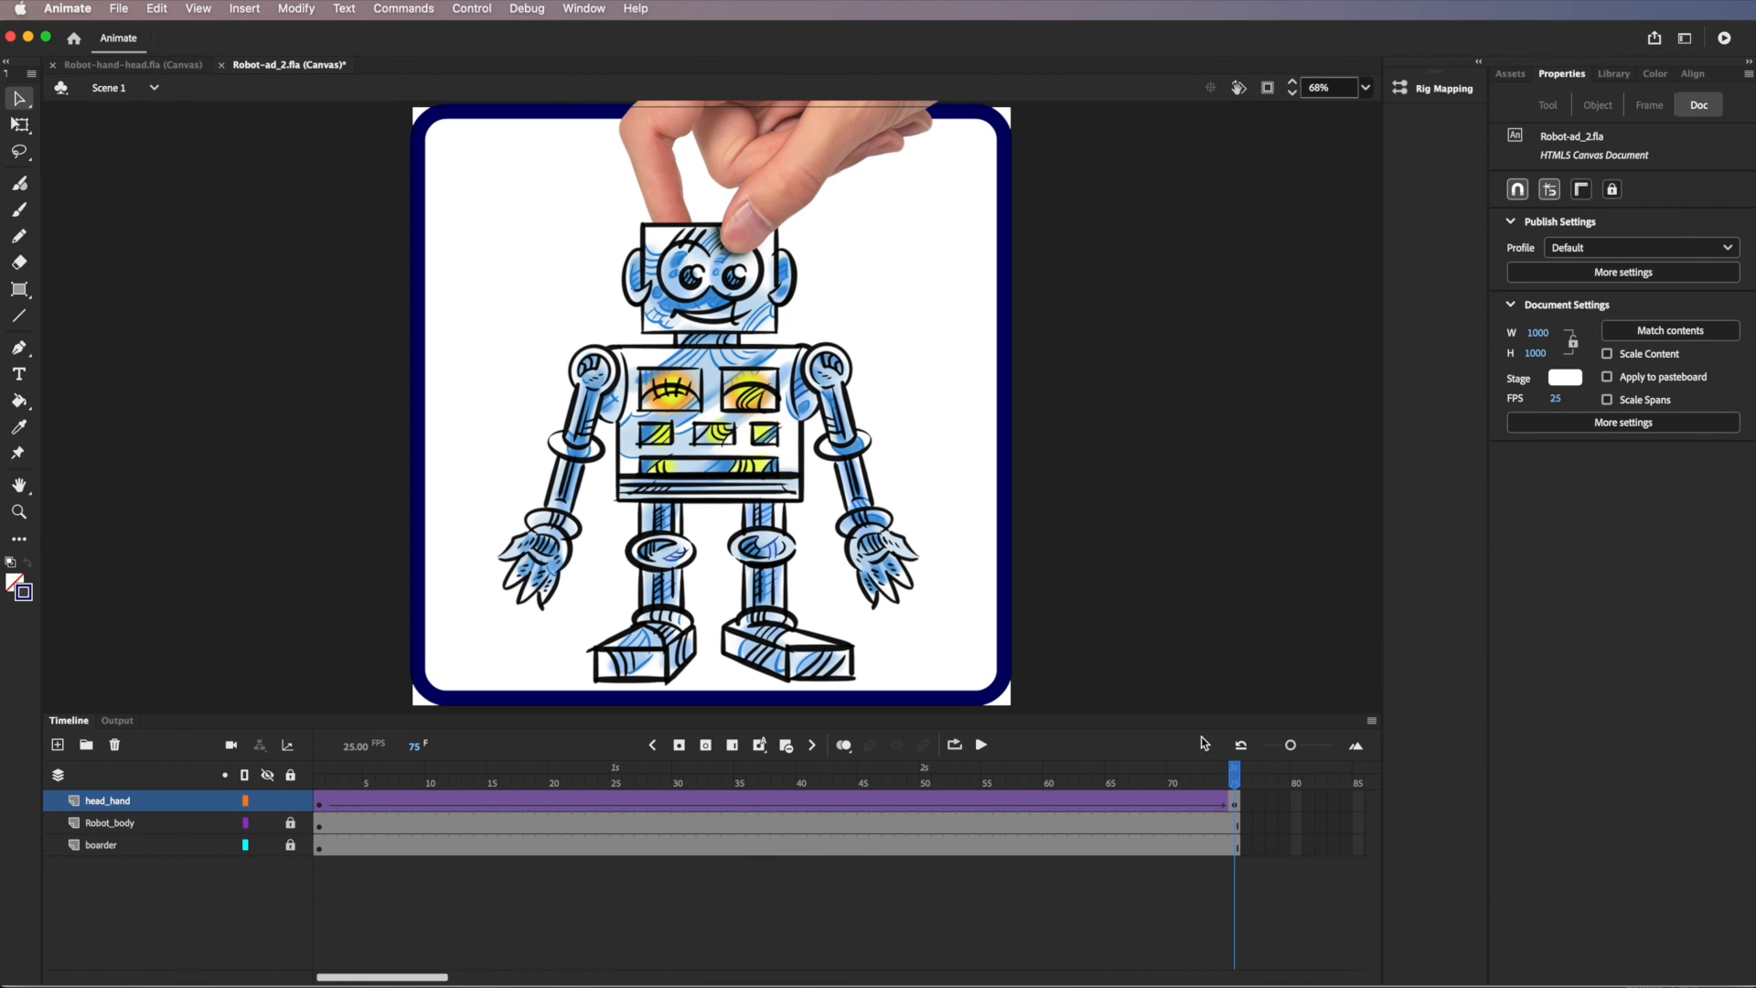
{"action": "left_click_drag", "start_coordinate": [1233, 776], "coordinate": [220, 782]}
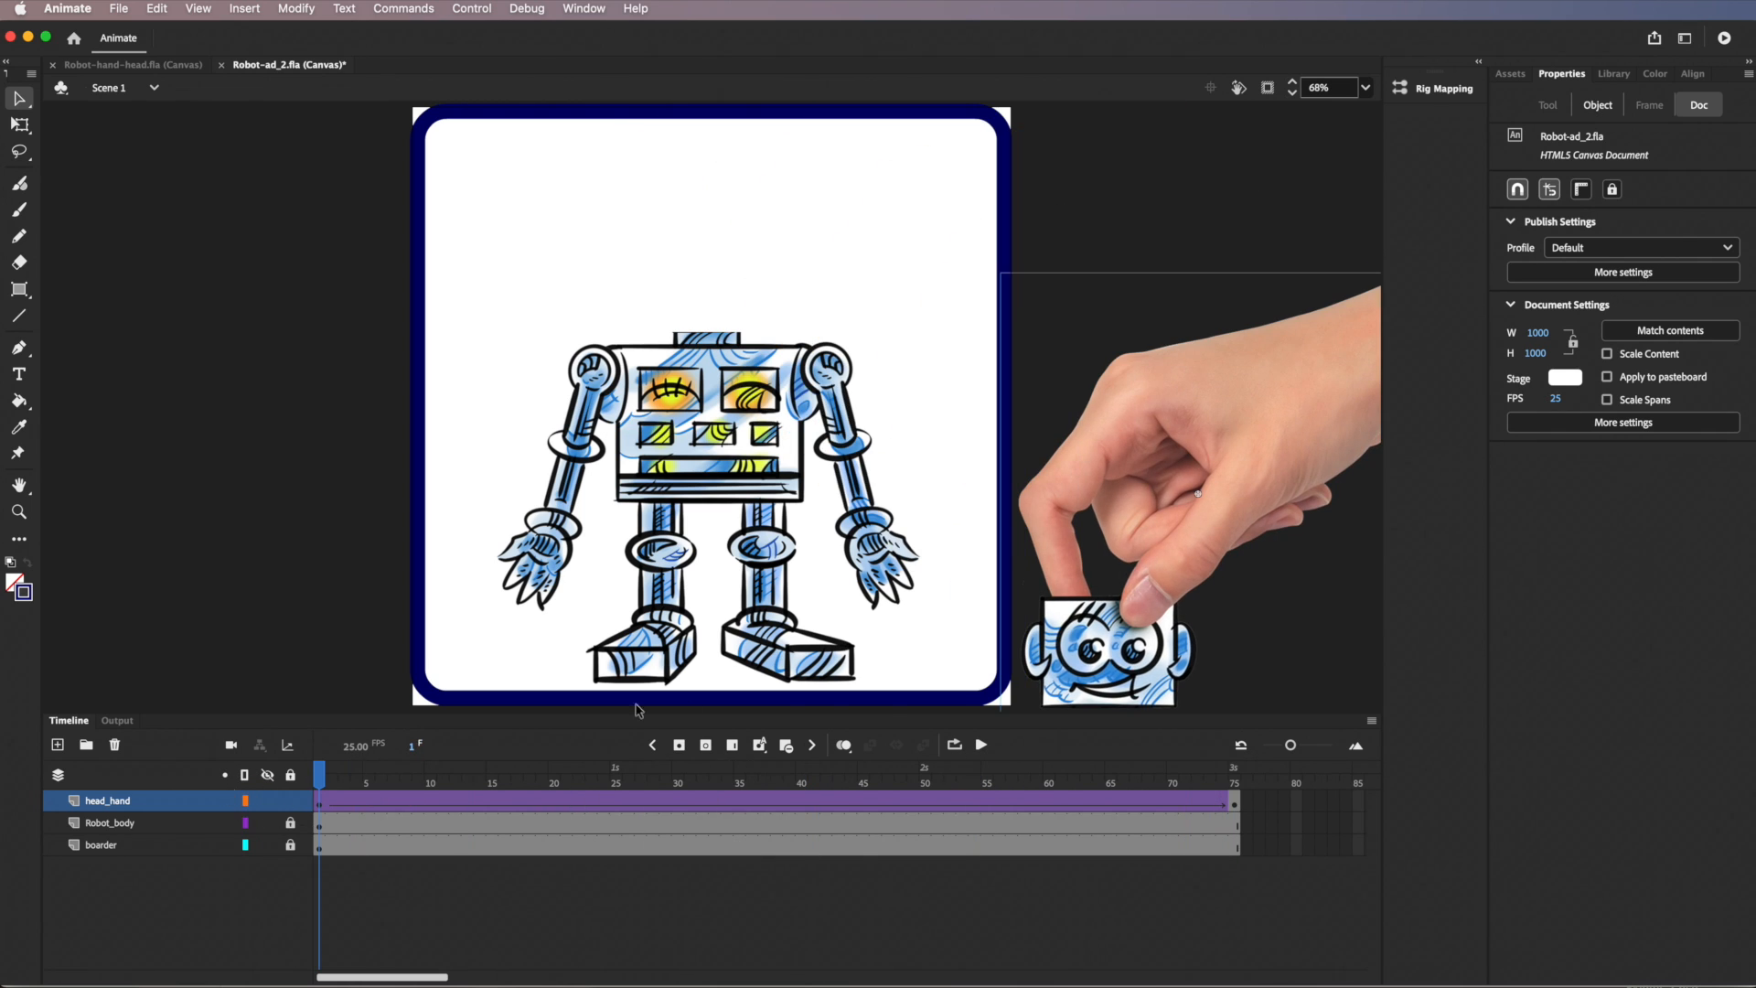
{"action": "left_click", "coordinate": [983, 747]}
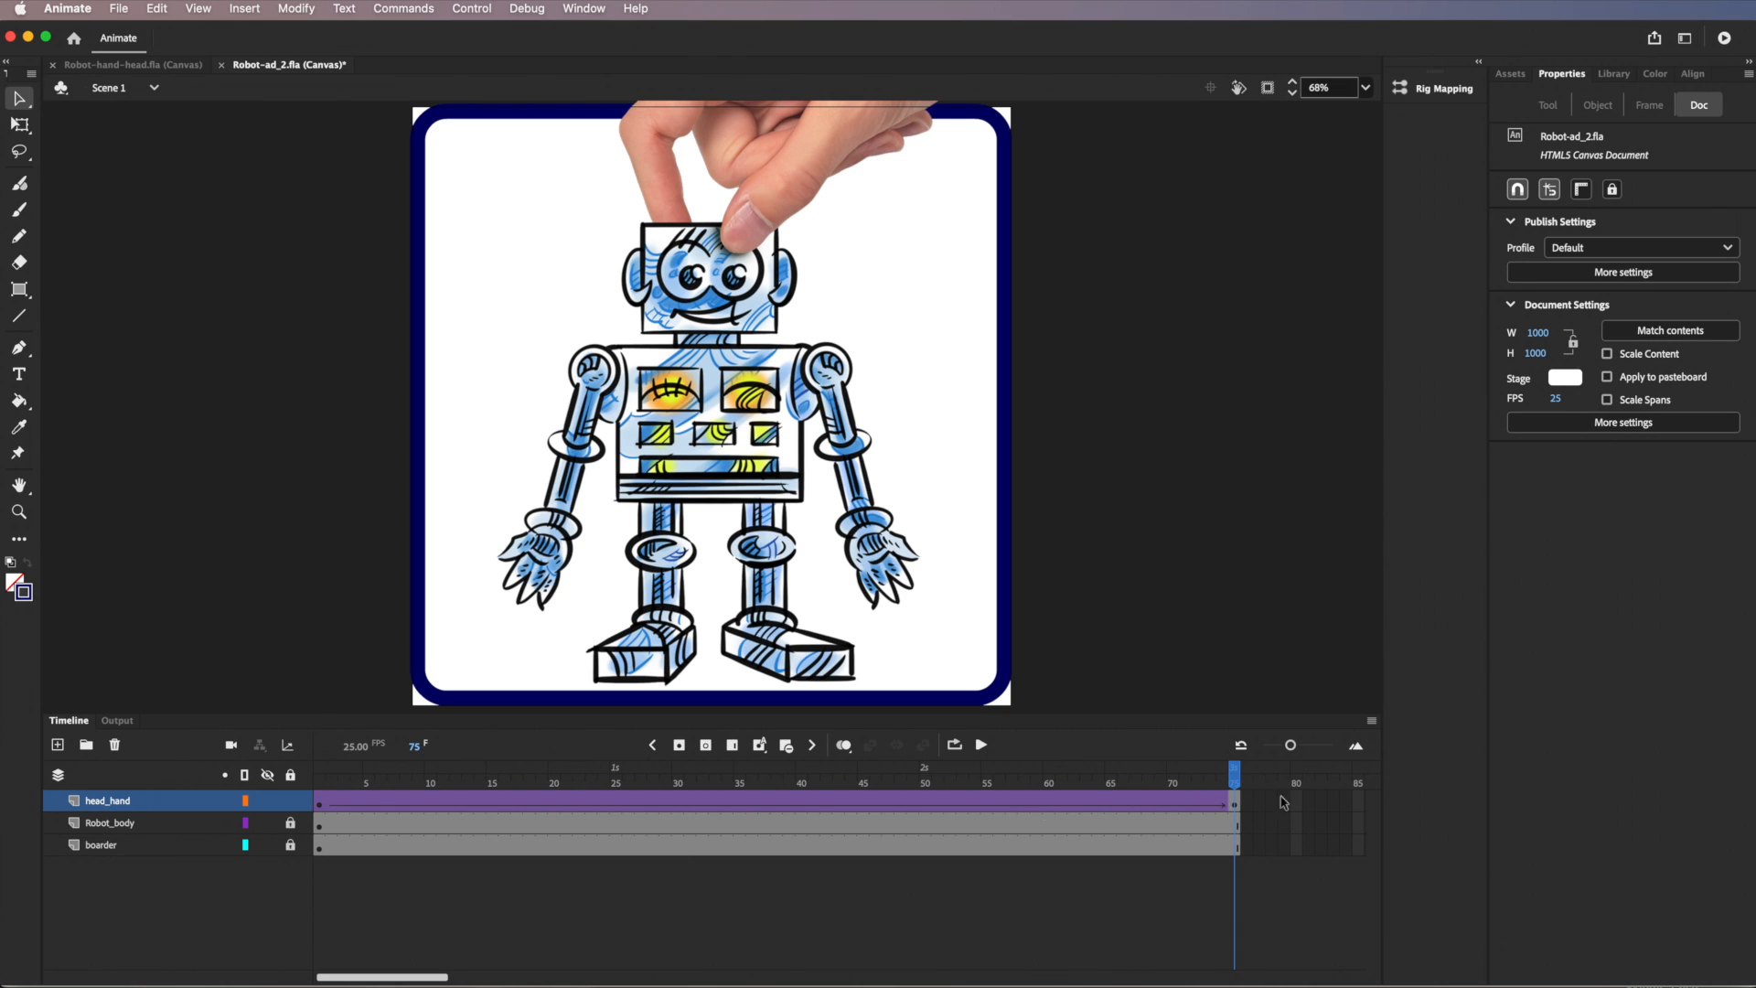
Move the head_hand layer's end keyframe to frame 50 and save the document
{"action": "left_click", "coordinate": [1234, 807]}
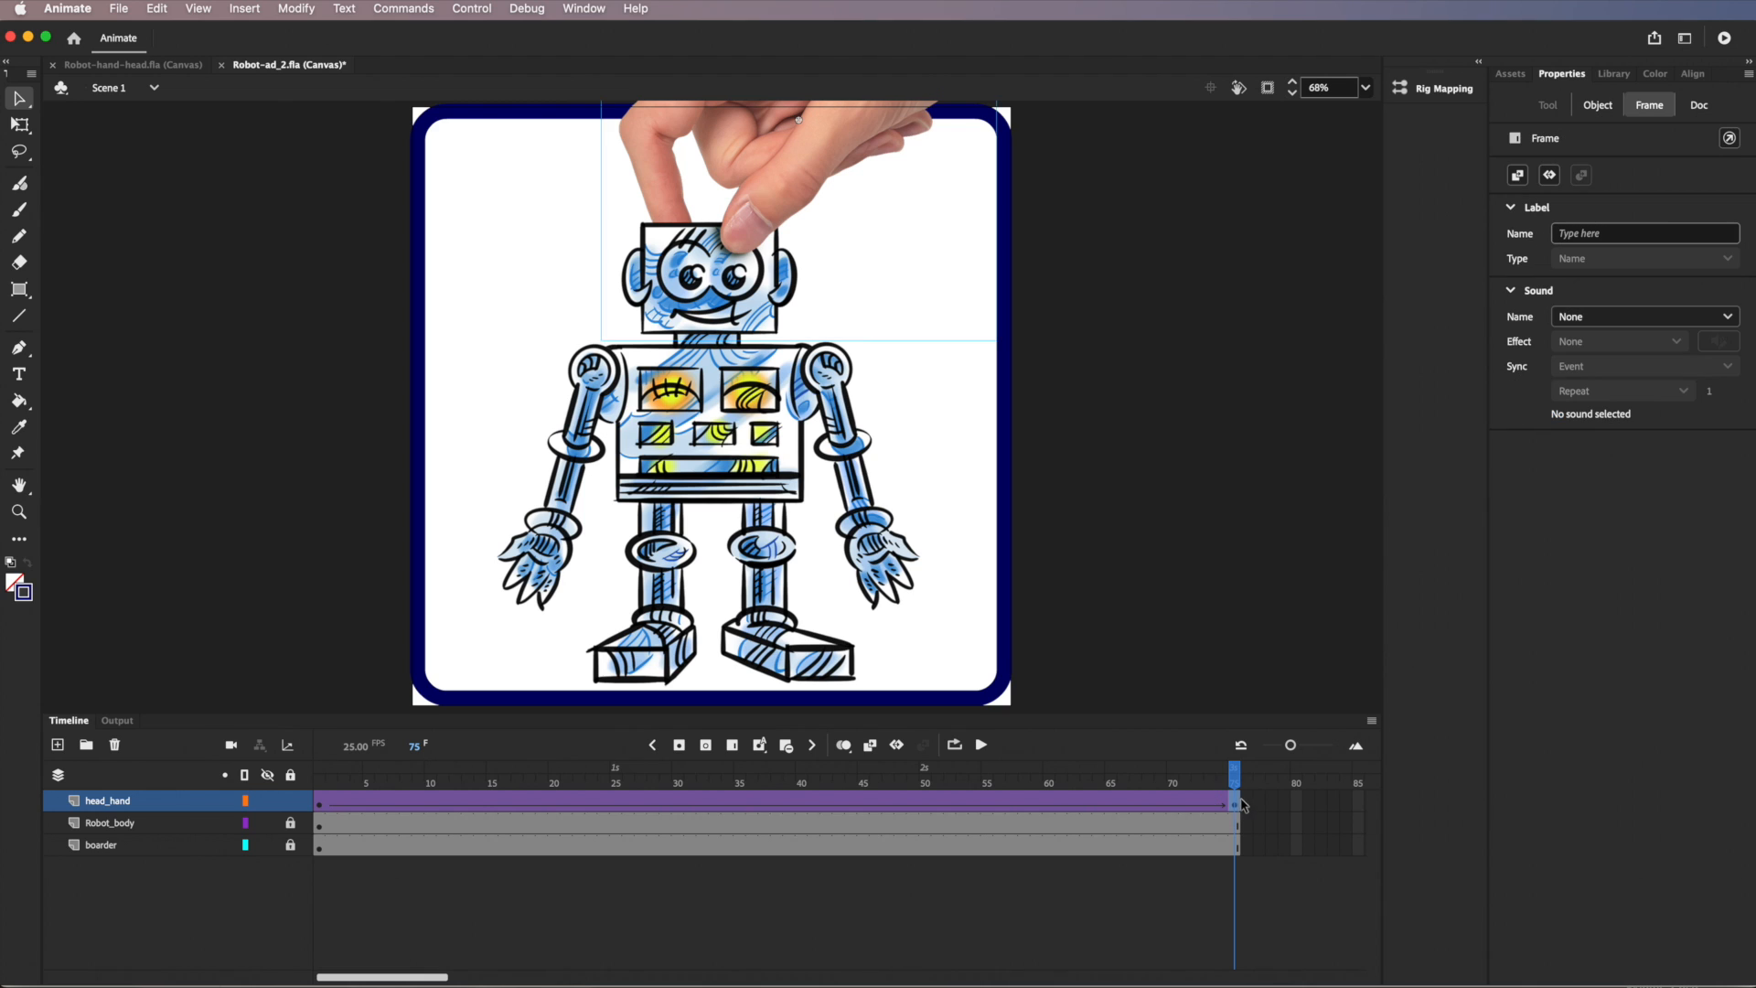
{"action": "left_click_drag", "start_coordinate": [1233, 807], "coordinate": [934, 792]}
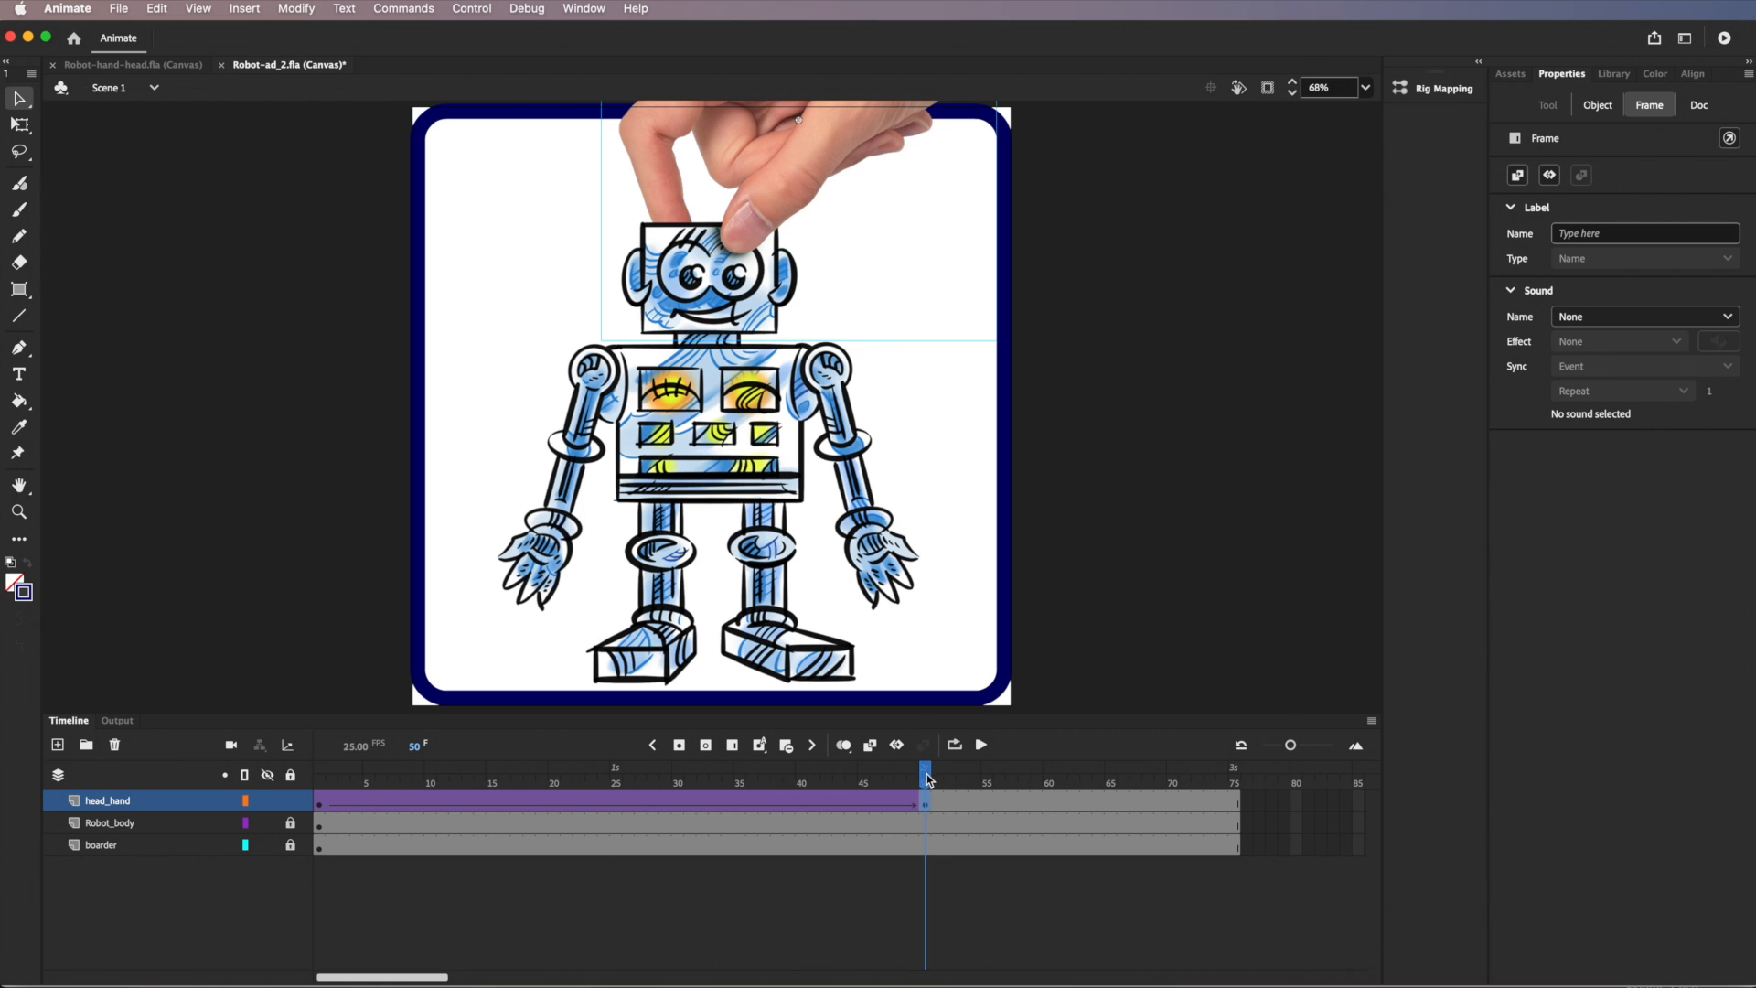
{"action": "left_click_drag", "start_coordinate": [925, 786], "coordinate": [331, 820]}
{"action": "left_click_drag", "start_coordinate": [471, 823], "coordinate": [292, 828]}
{"action": "left_click", "coordinate": [290, 823]}
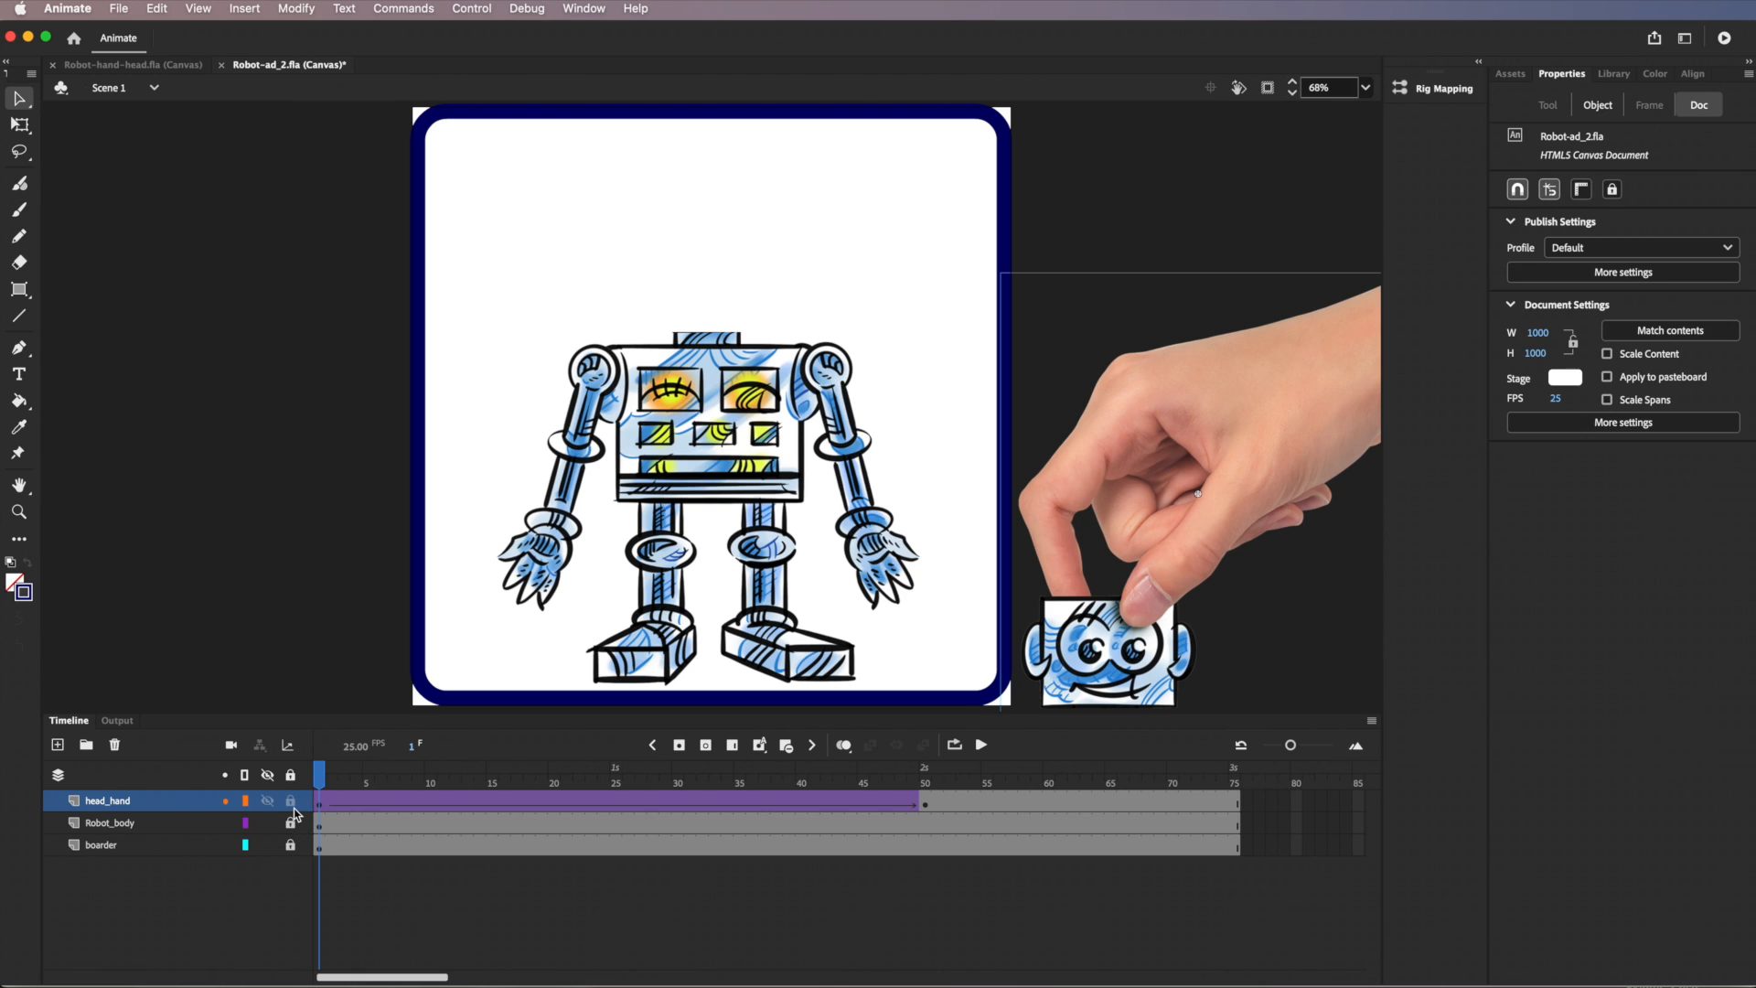
{"action": "left_click", "coordinate": [119, 11]}
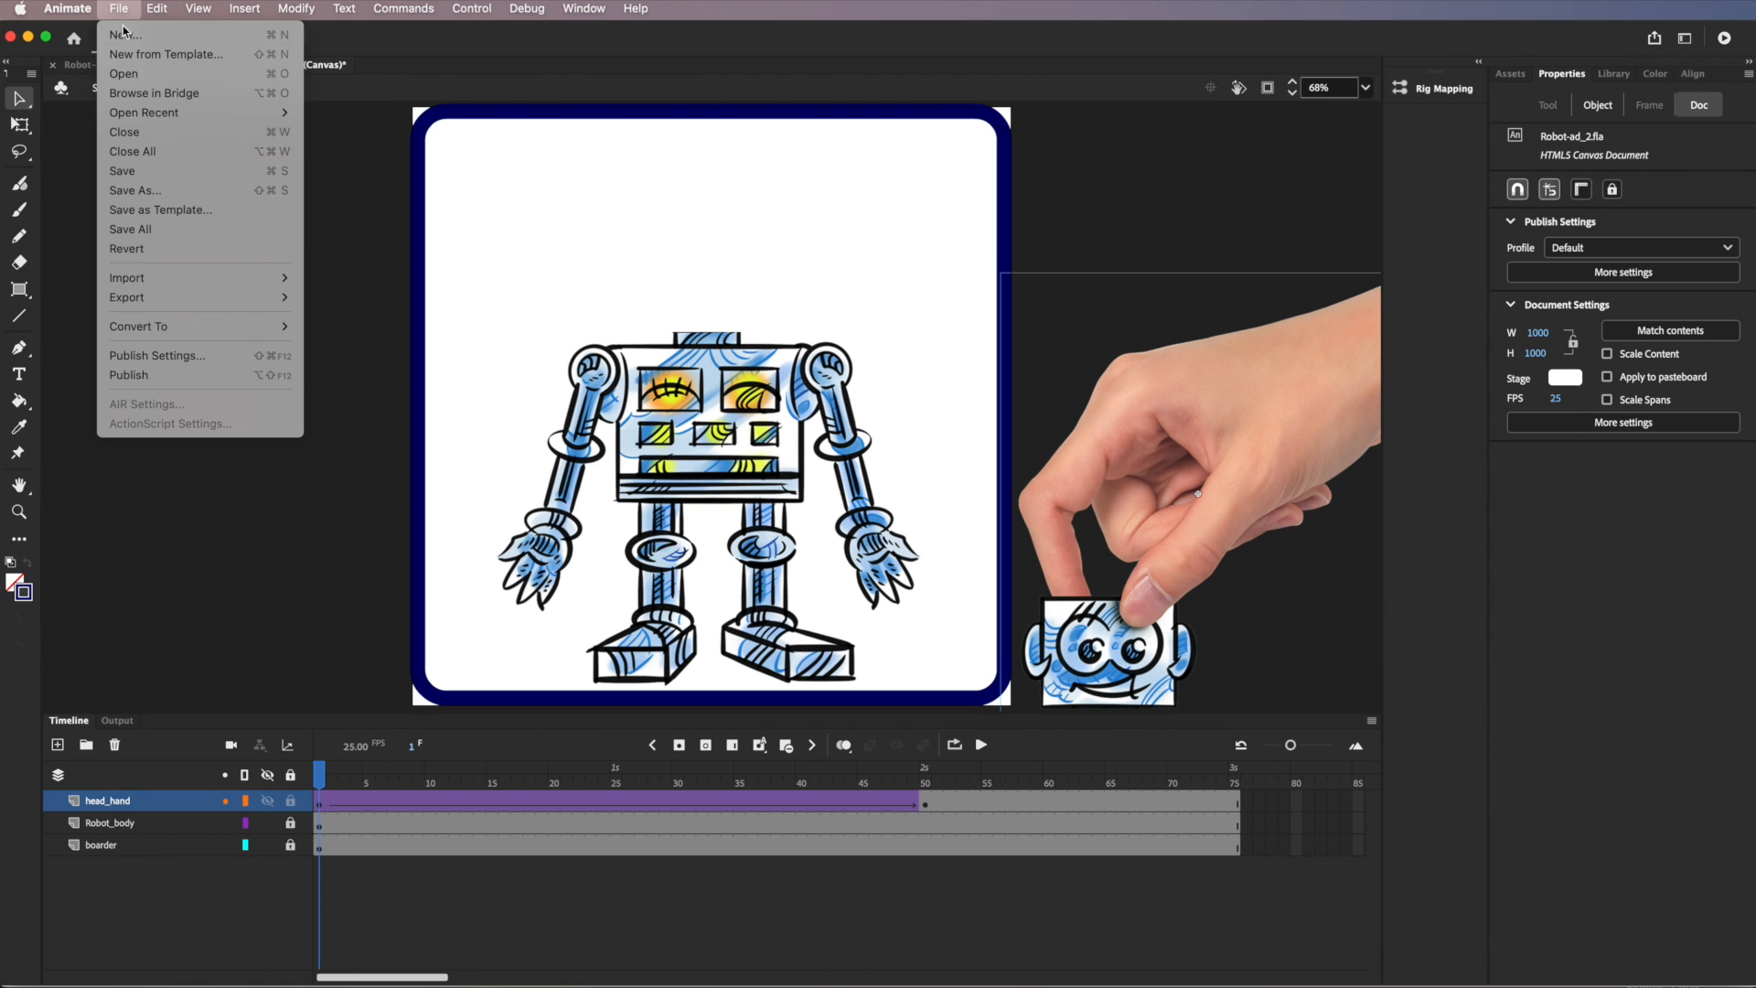
{"action": "left_click", "coordinate": [131, 172]}
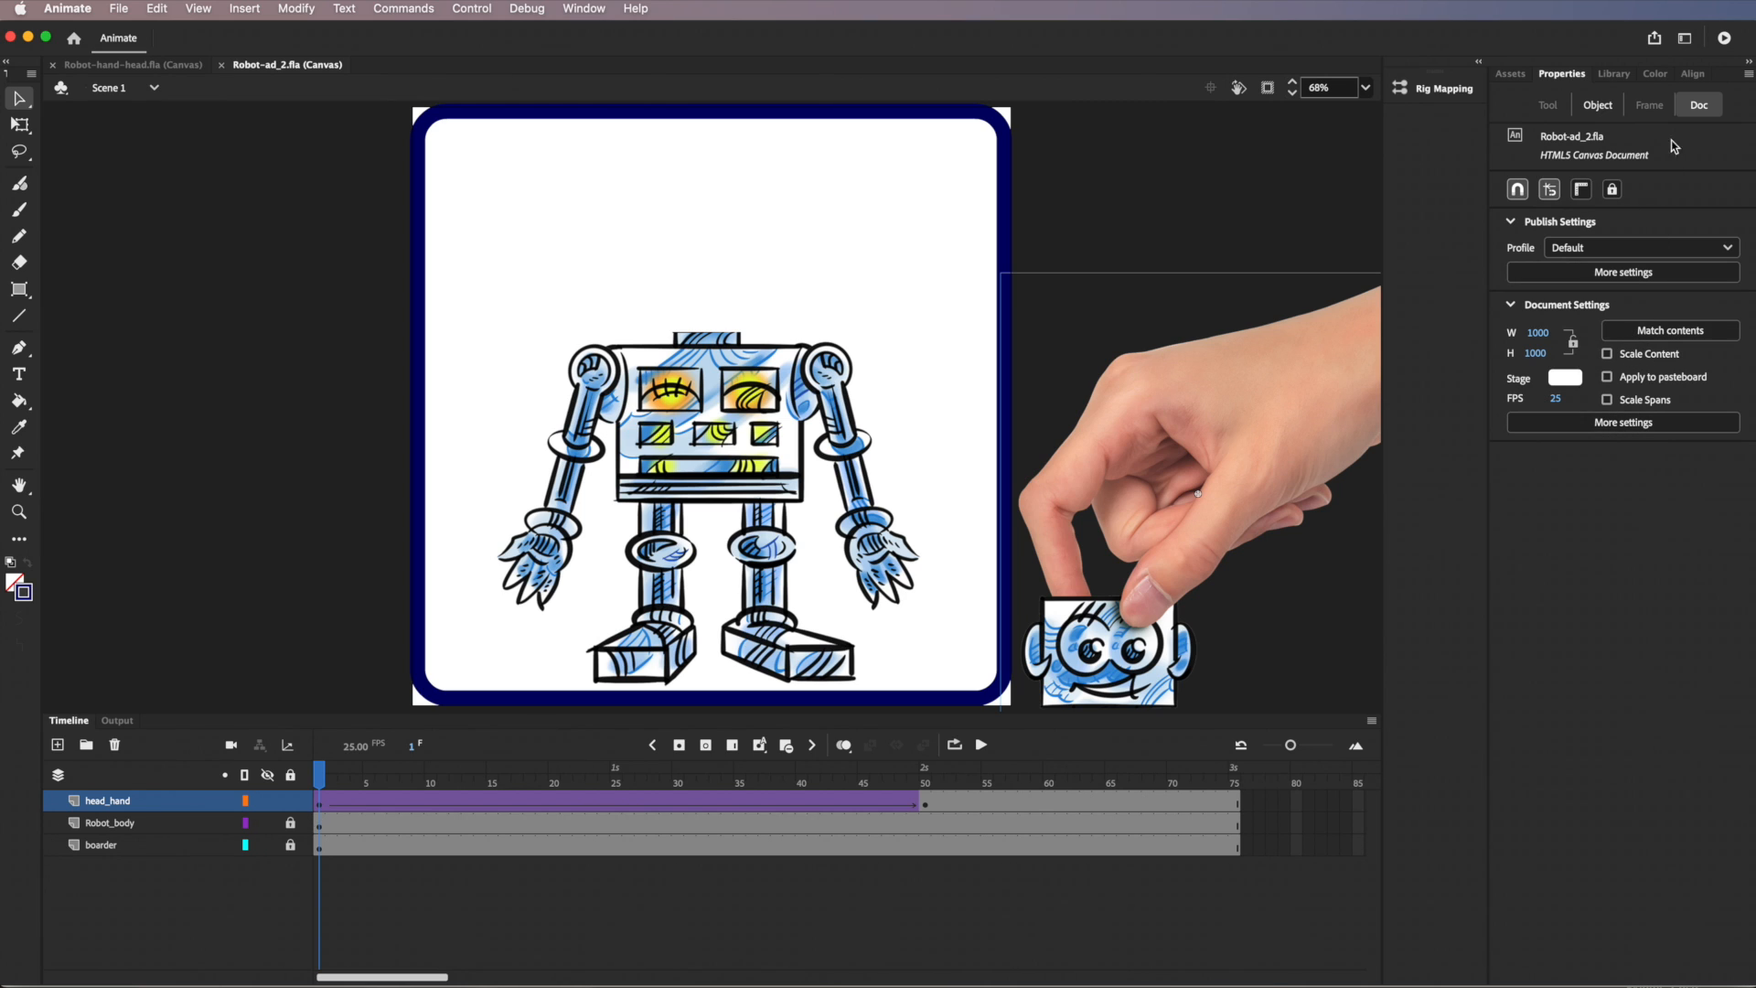
Try to apply the Ease In Out Quad effect to the head_hand classic tween, and play the animation
{"action": "left_click", "coordinate": [319, 809]}
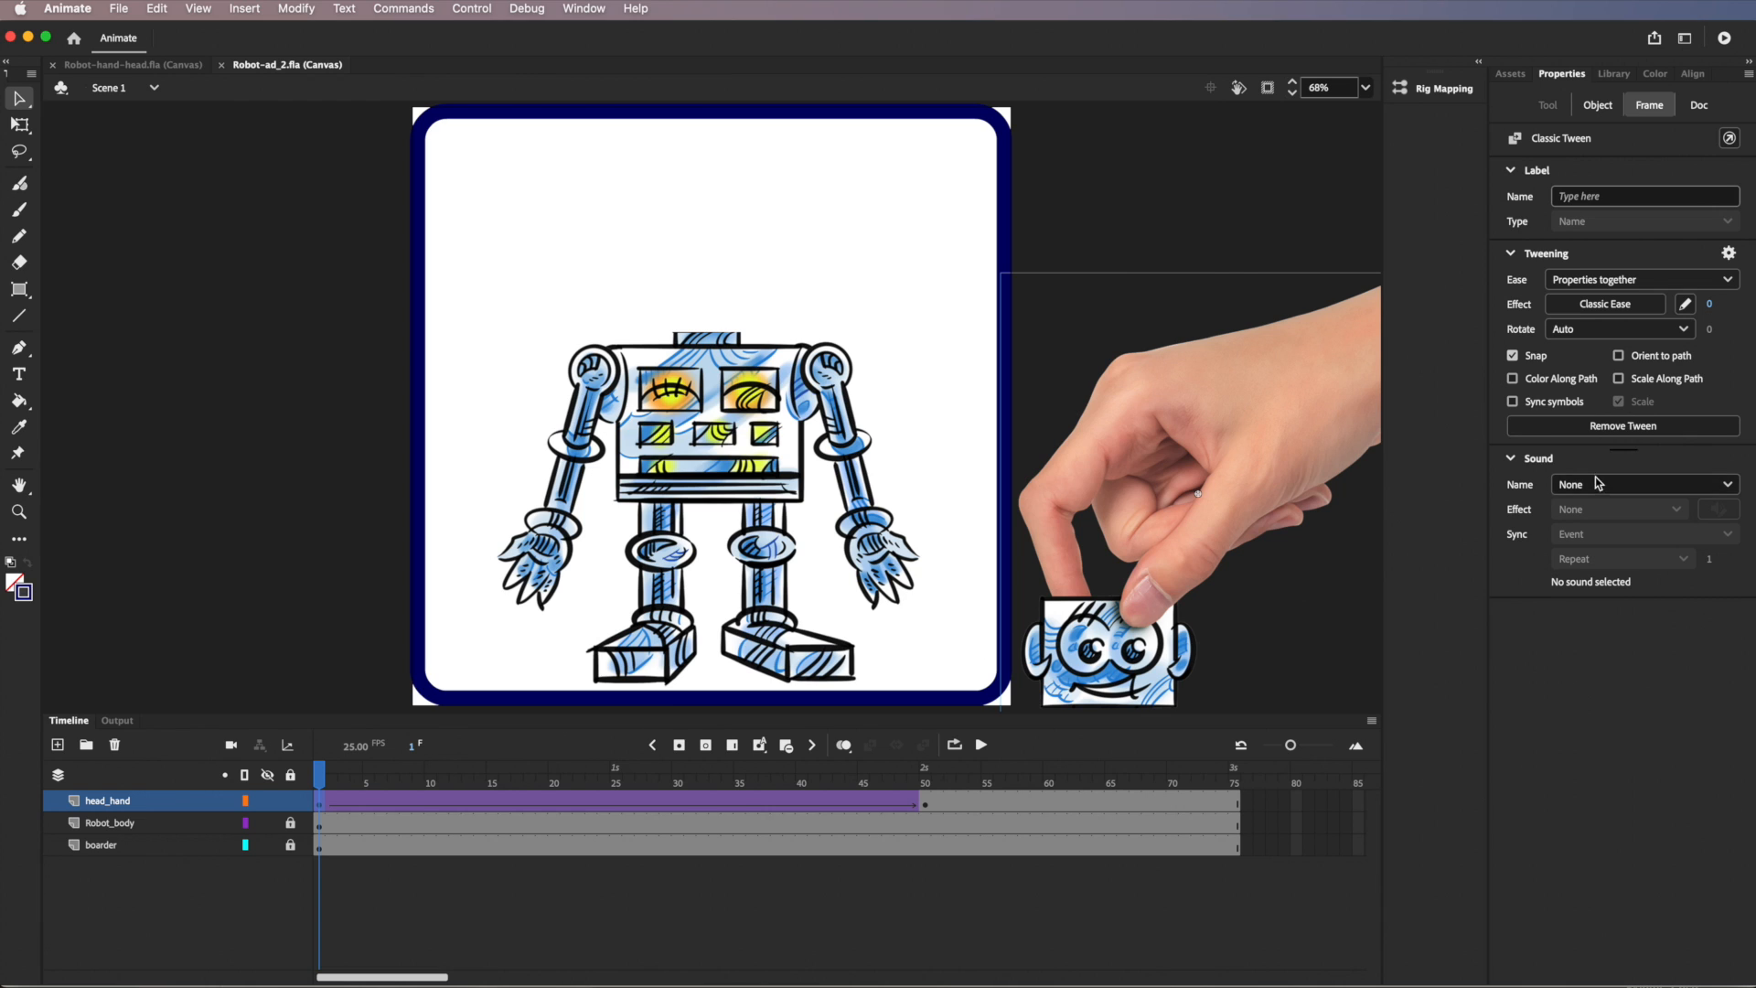
{"action": "left_click", "coordinate": [1626, 310]}
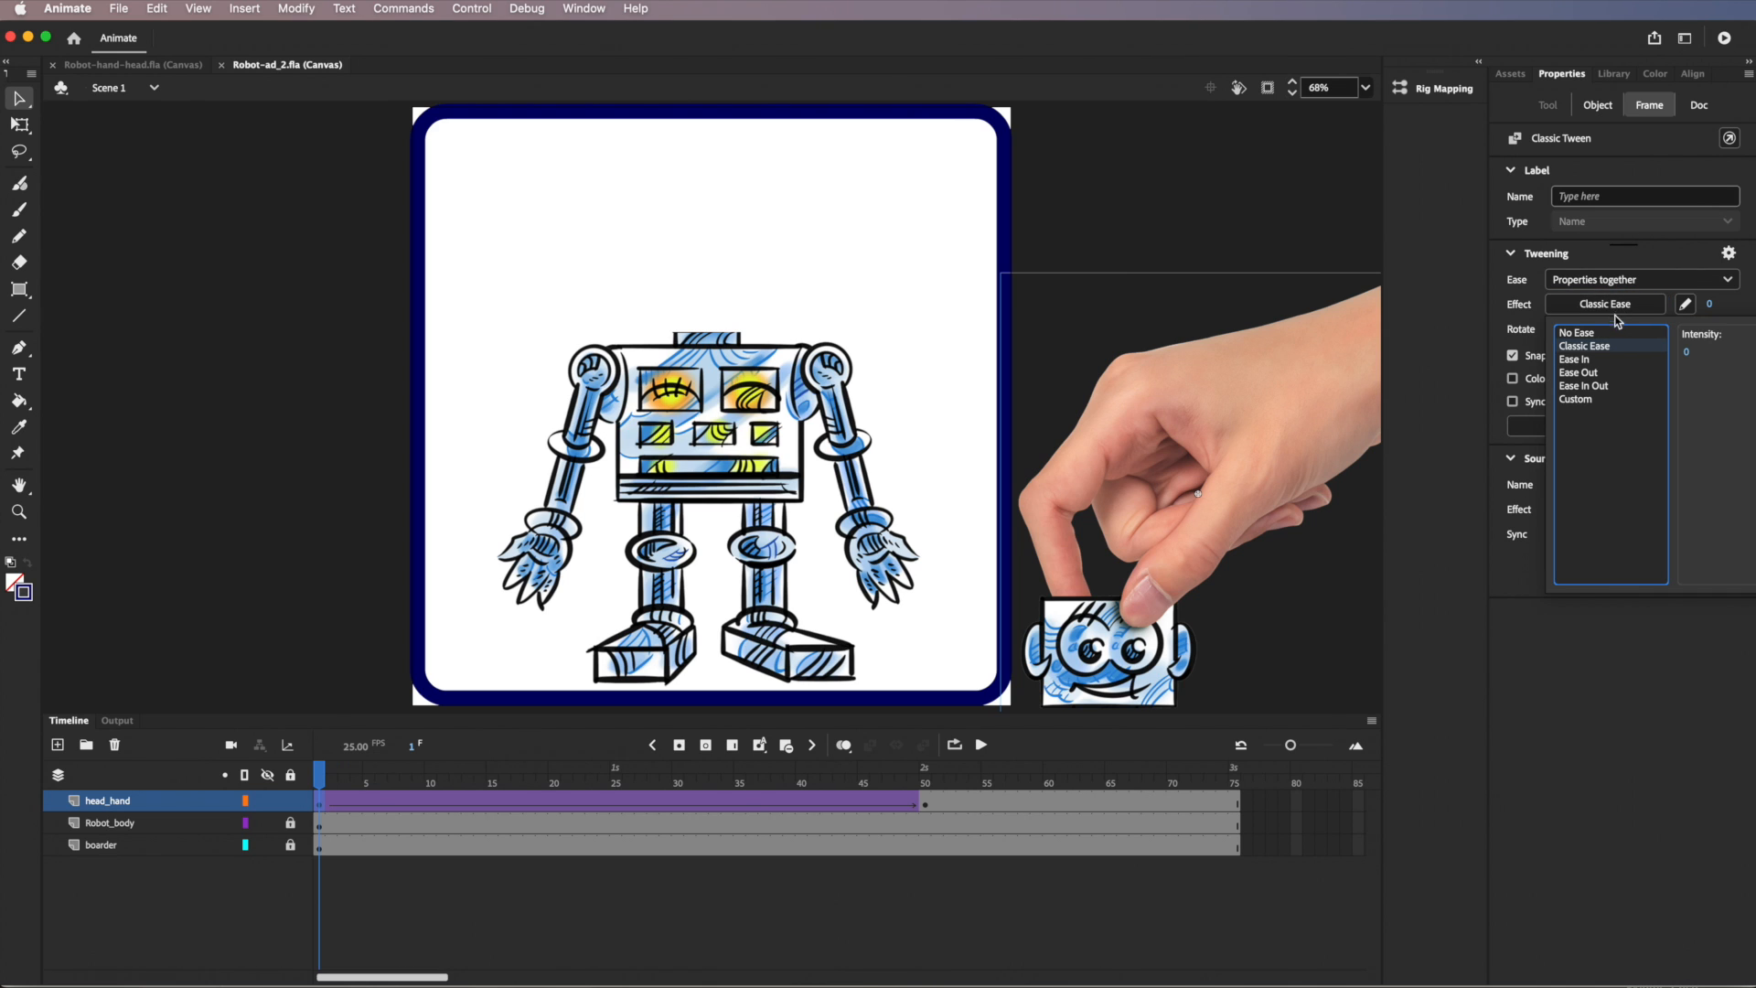
{"action": "left_click", "coordinate": [1602, 387]}
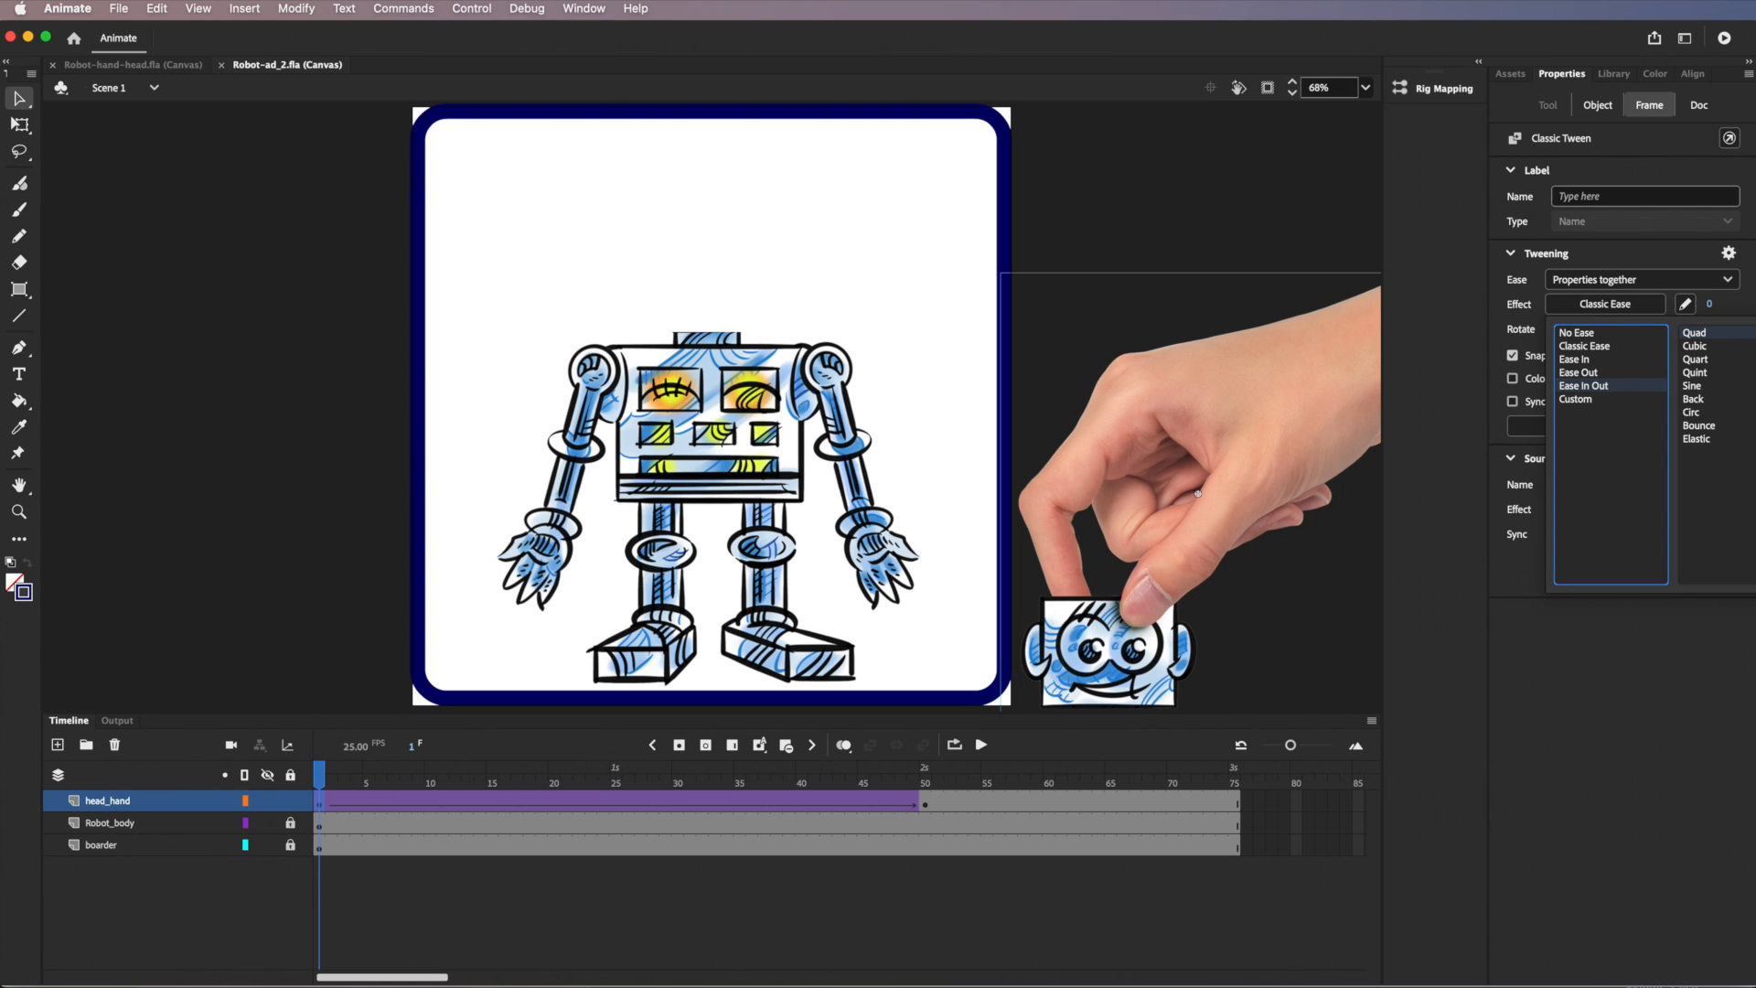
{"action": "left_click_drag", "start_coordinate": [1749, 977], "coordinate": [1426, 975]}
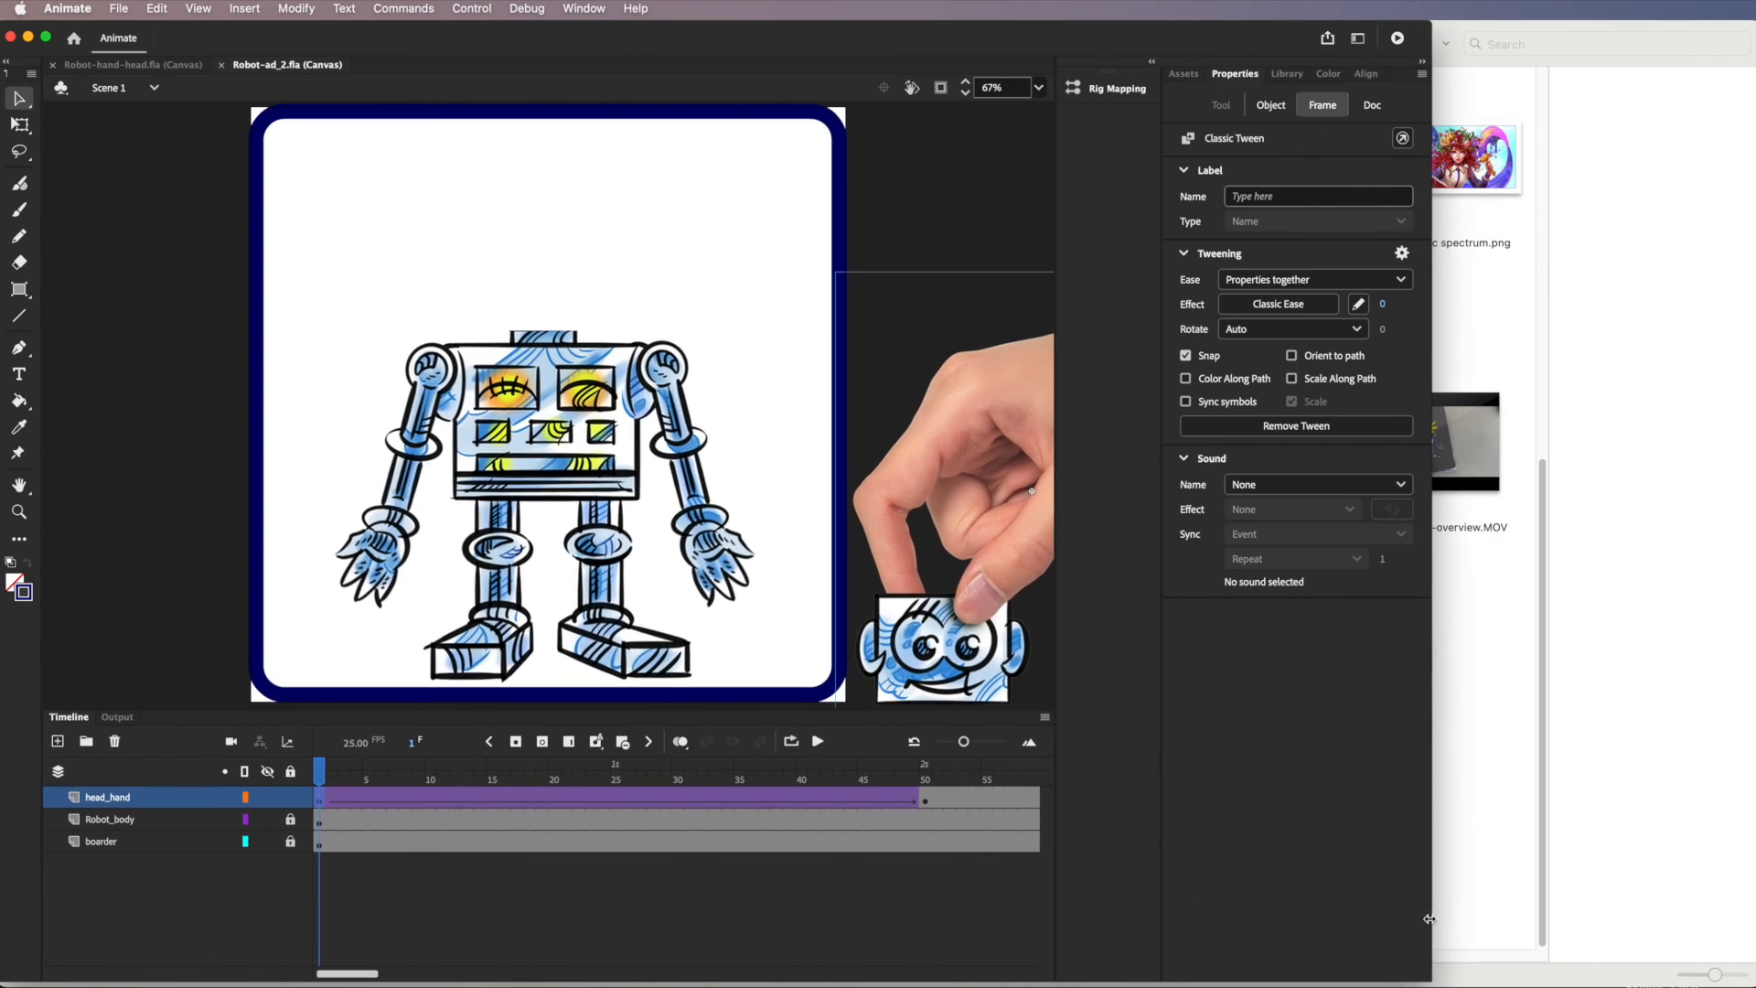
{"action": "left_click", "coordinate": [1290, 313]}
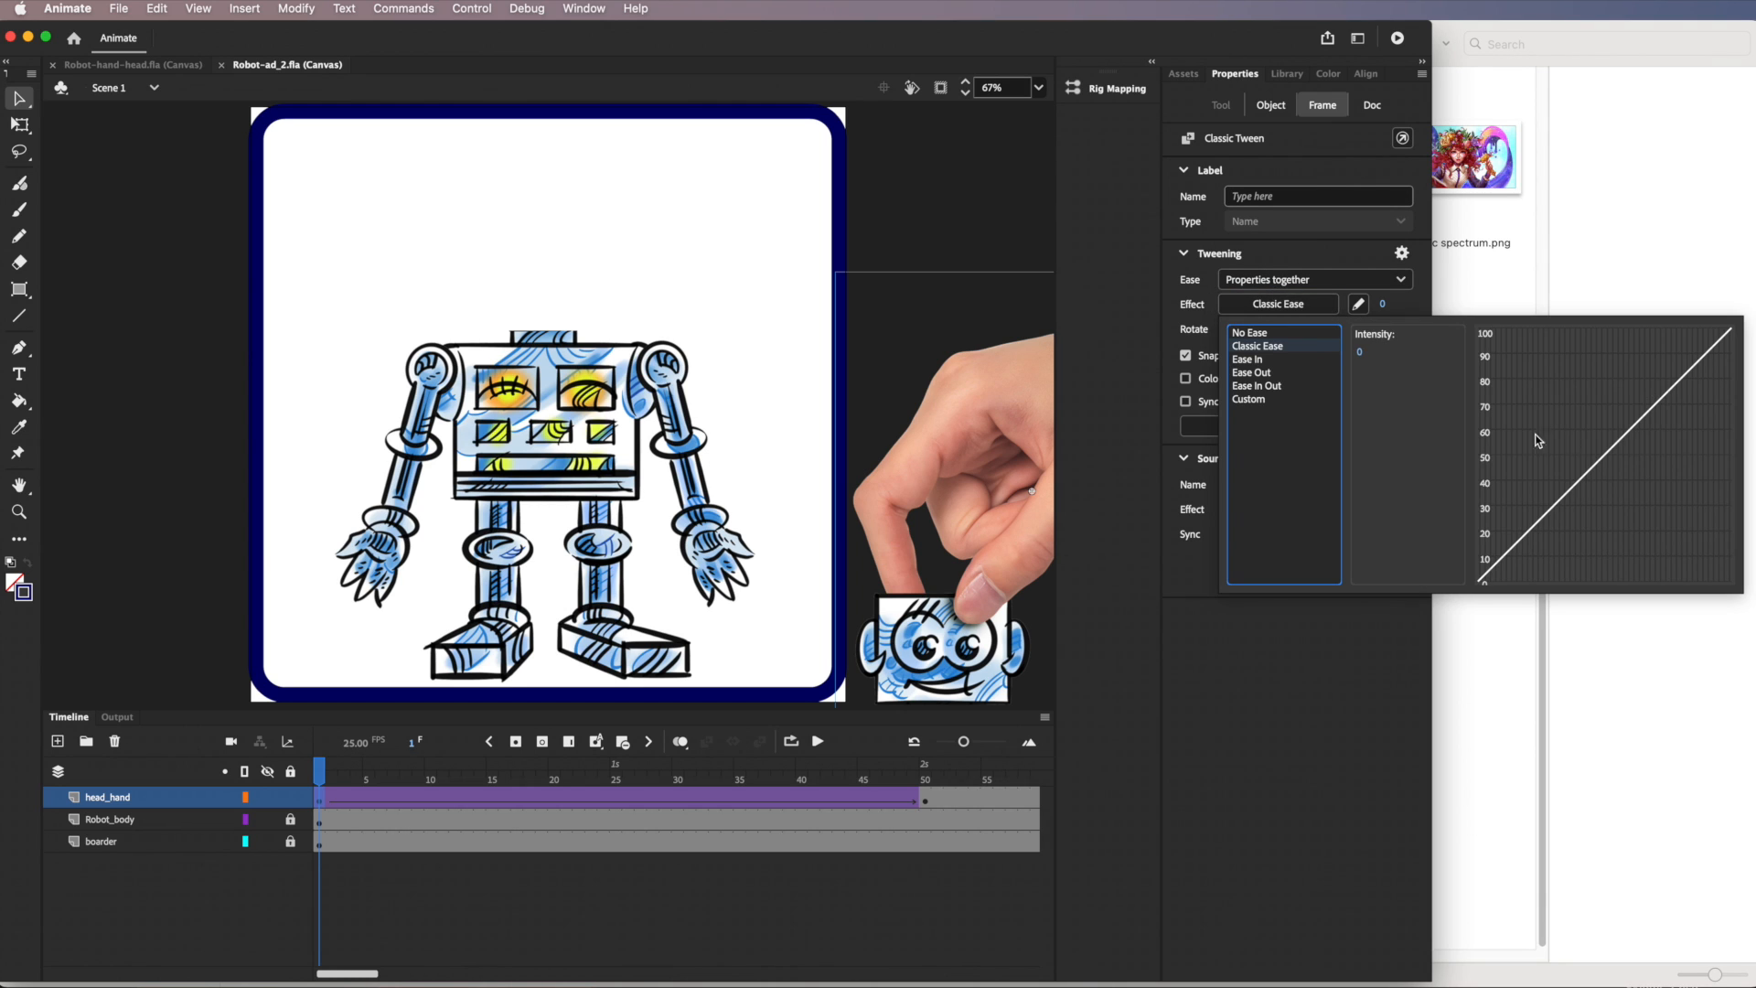
{"action": "left_click", "coordinate": [1266, 387]}
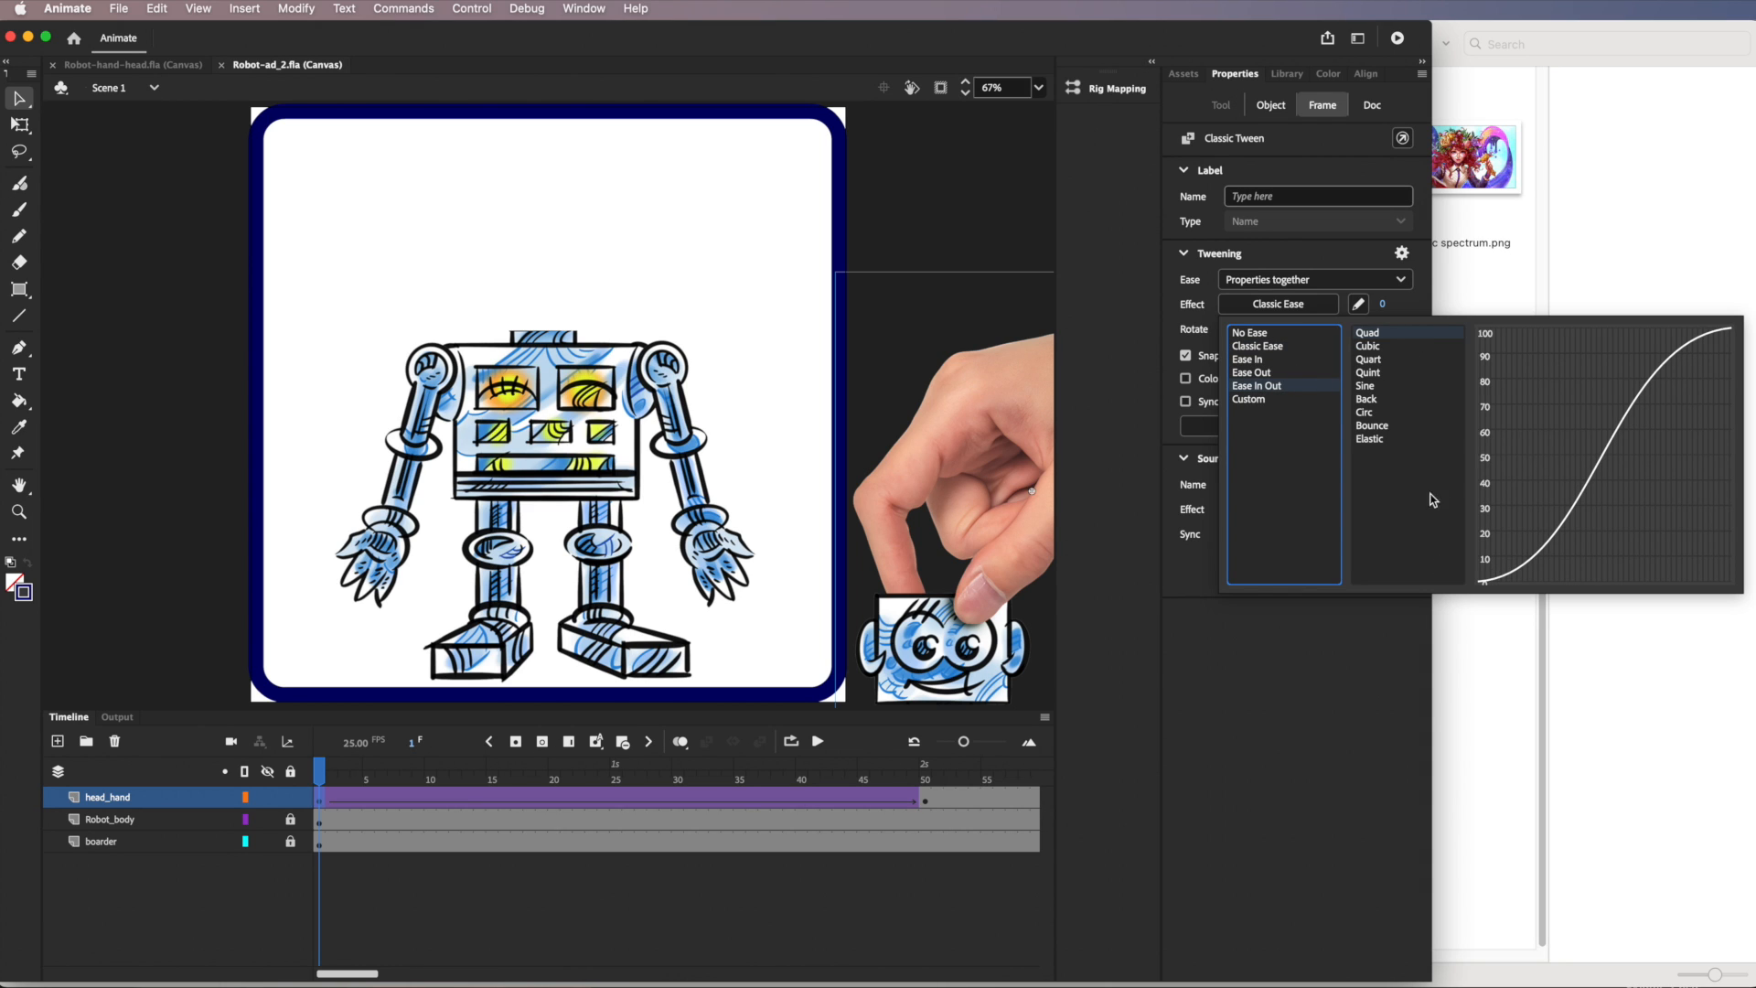
{"action": "key", "text": "Tab"}
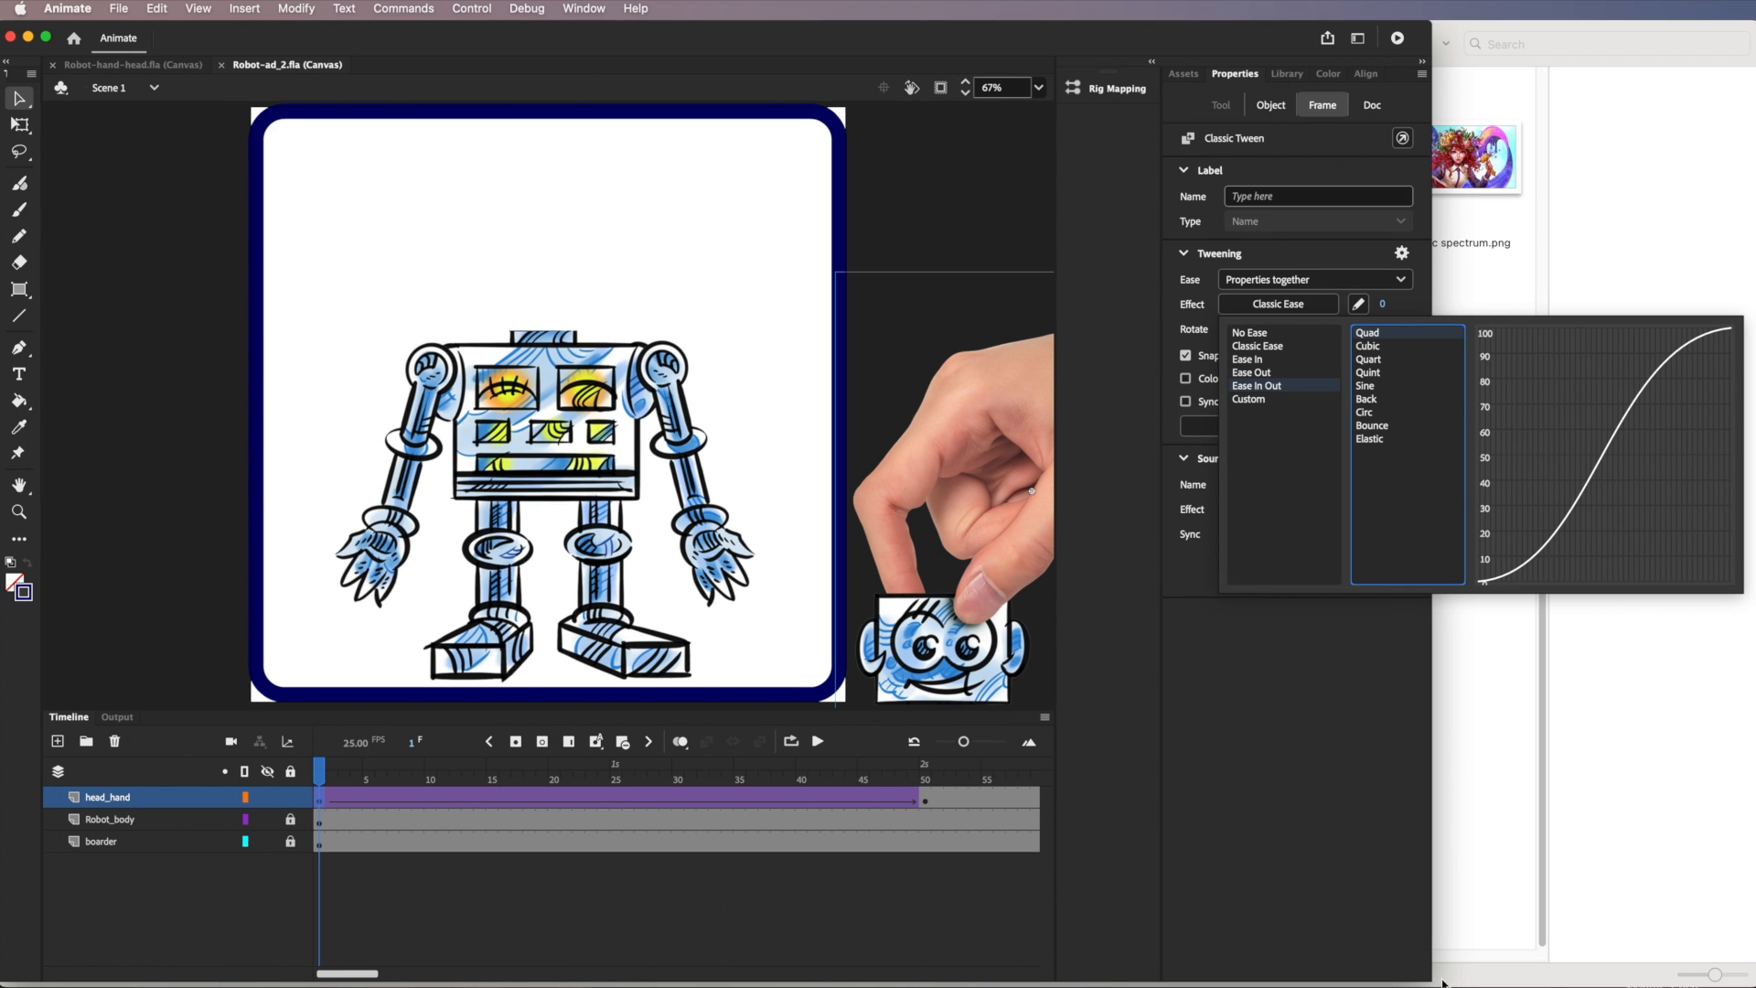
{"action": "left_click_drag", "start_coordinate": [1424, 979], "coordinate": [1743, 975]}
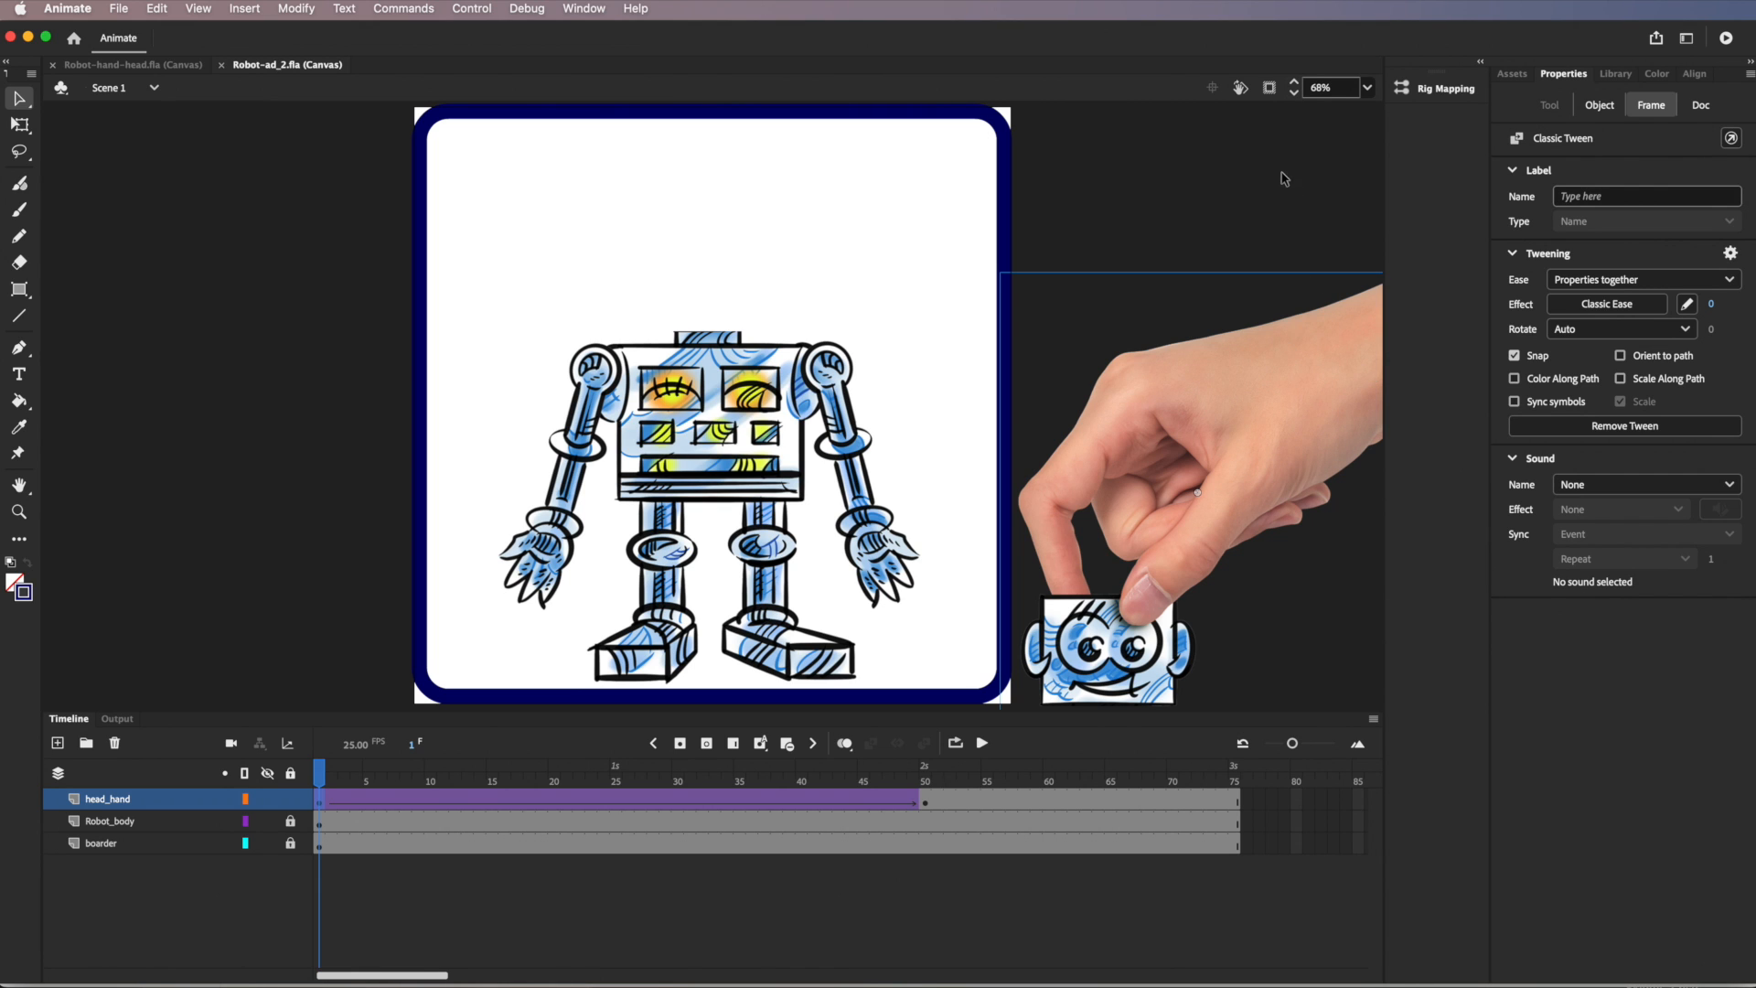
{"action": "left_click", "coordinate": [982, 743]}
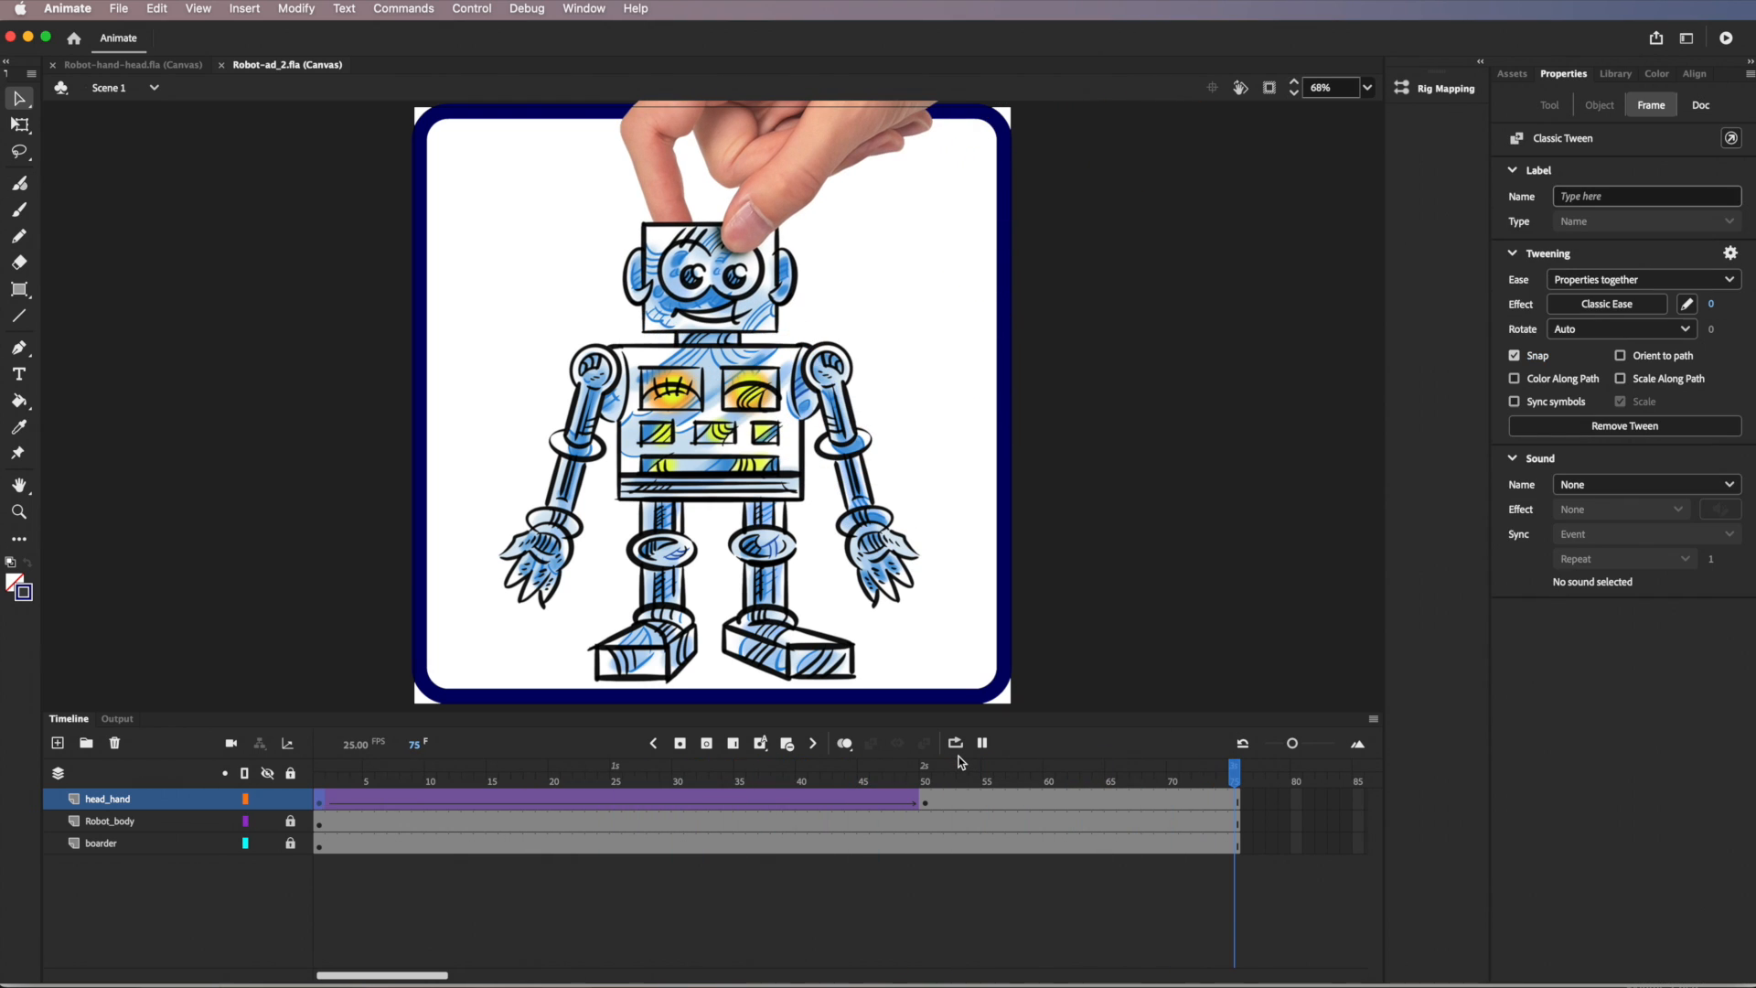
Move the playhead just past the tween's end keyframe and lock the head_hand layer
{"action": "left_click_drag", "start_coordinate": [1234, 773], "coordinate": [931, 795]}
{"action": "left_click", "coordinate": [948, 779]}
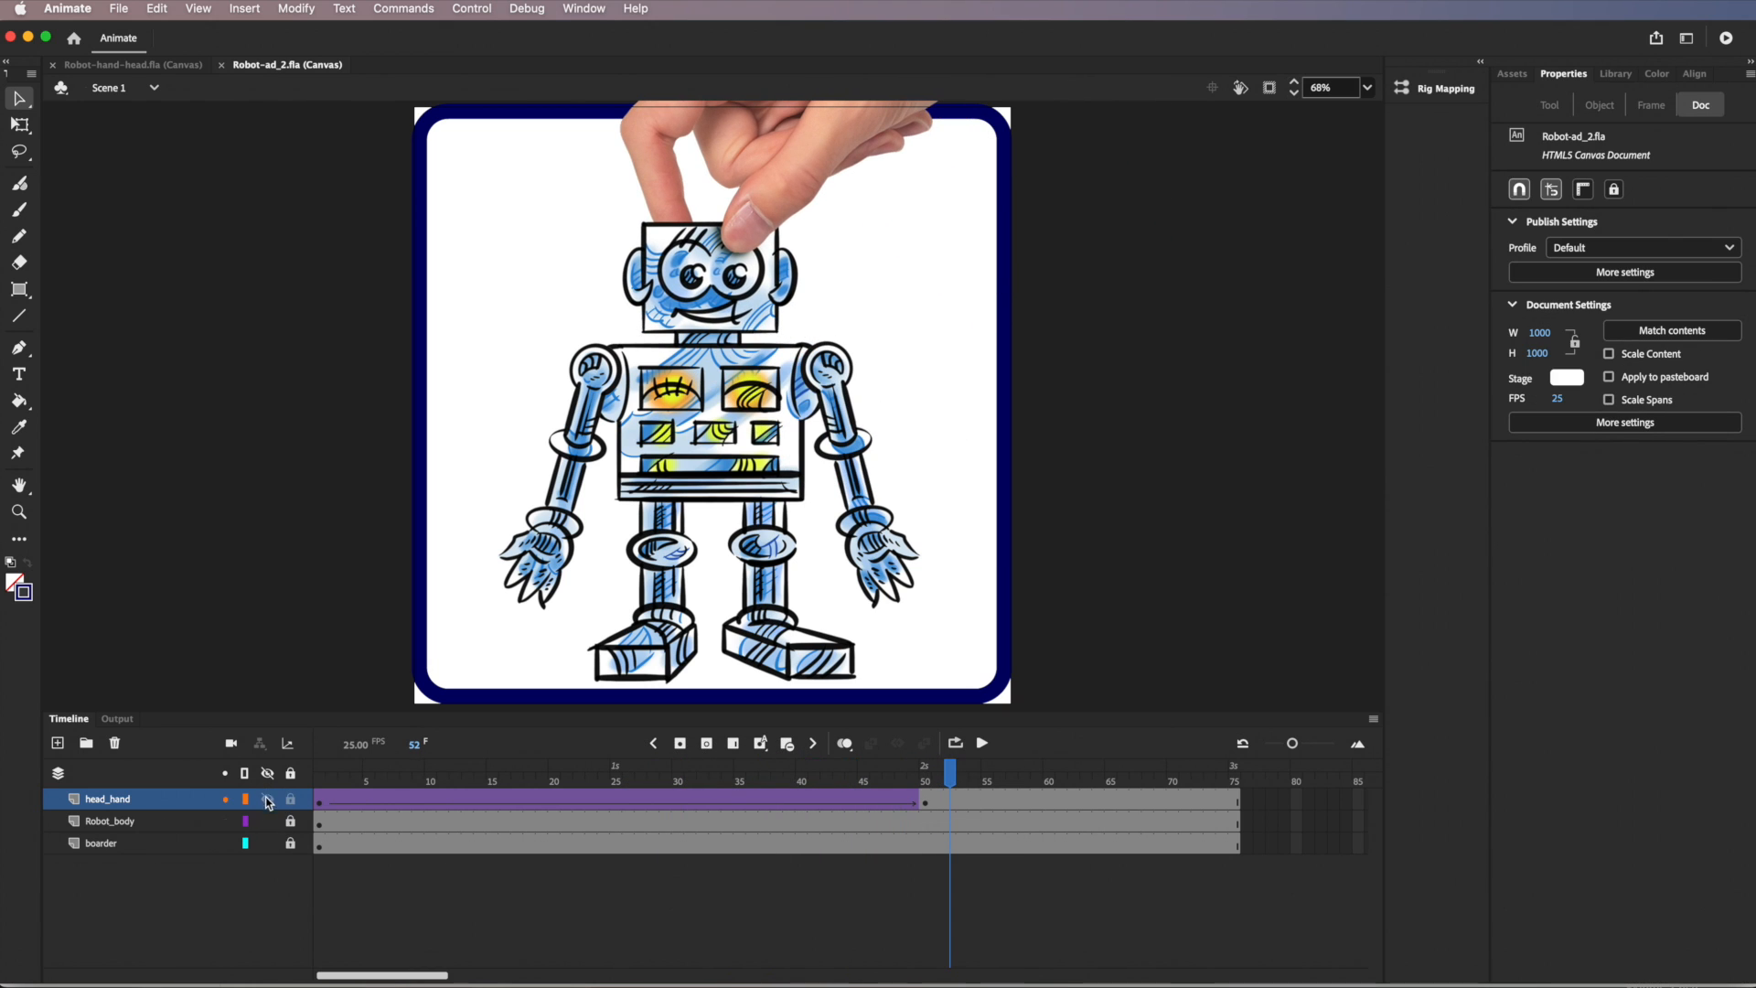
{"action": "left_click", "coordinate": [290, 798]}
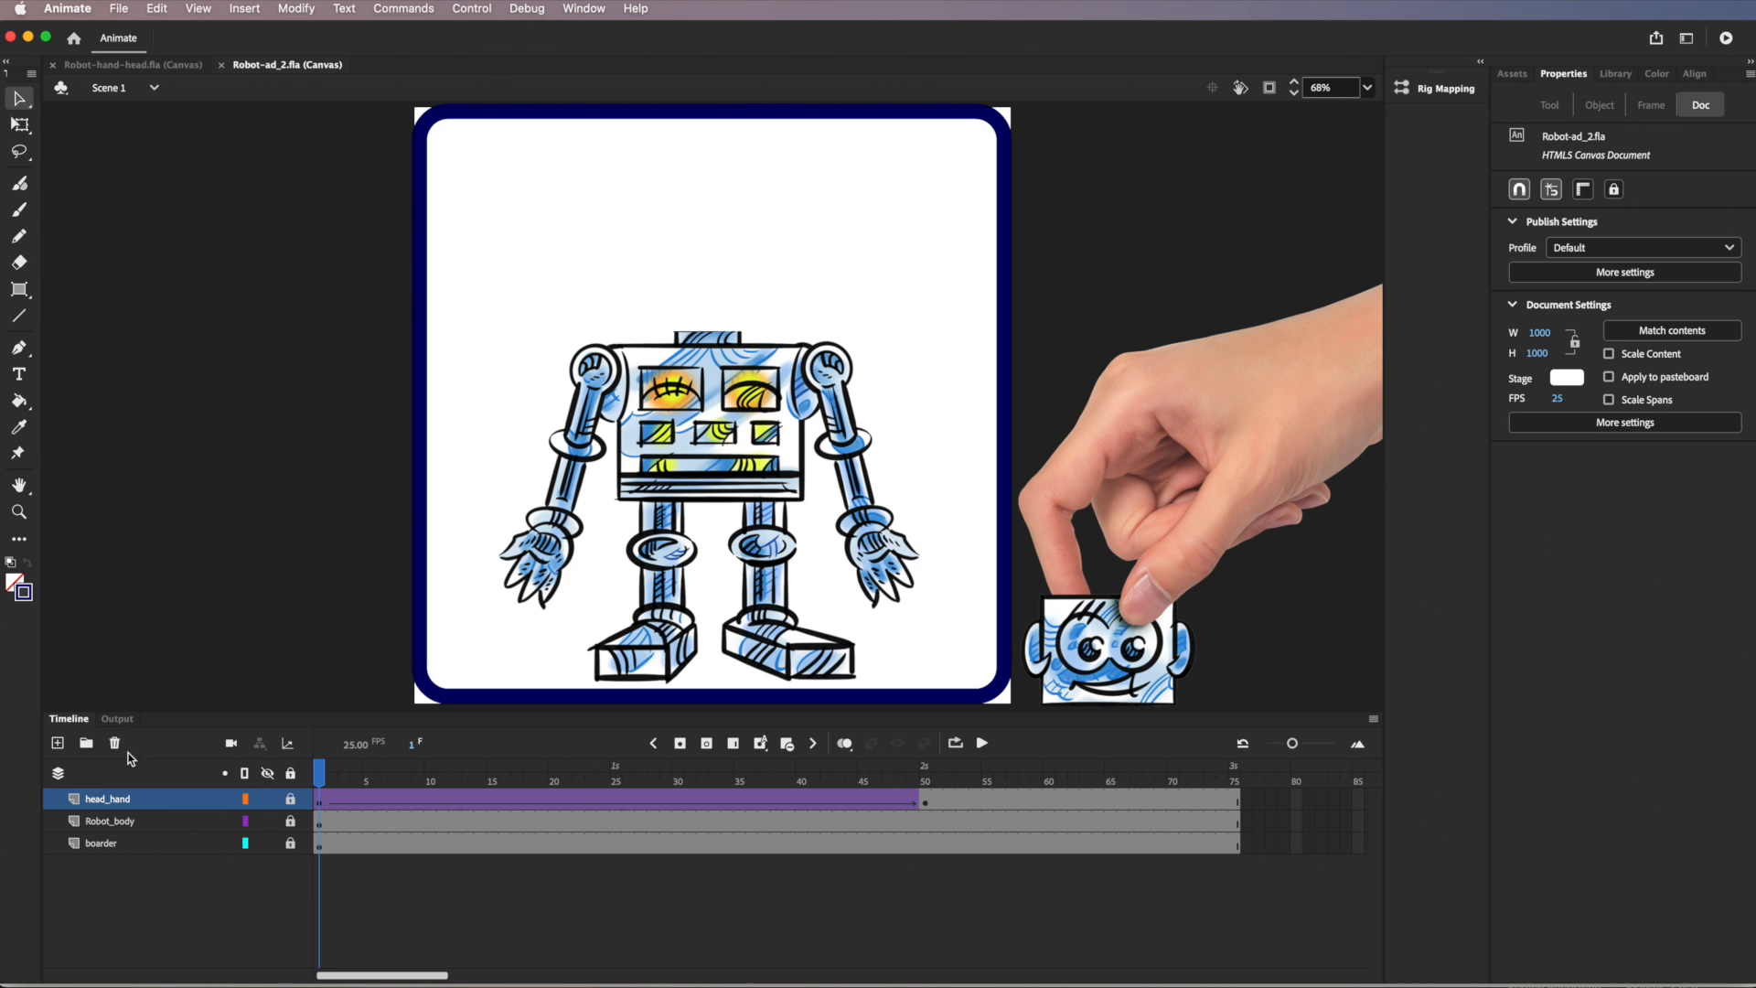
Add a new layer above head_hand and name it Header
{"action": "left_click", "coordinate": [56, 743]}
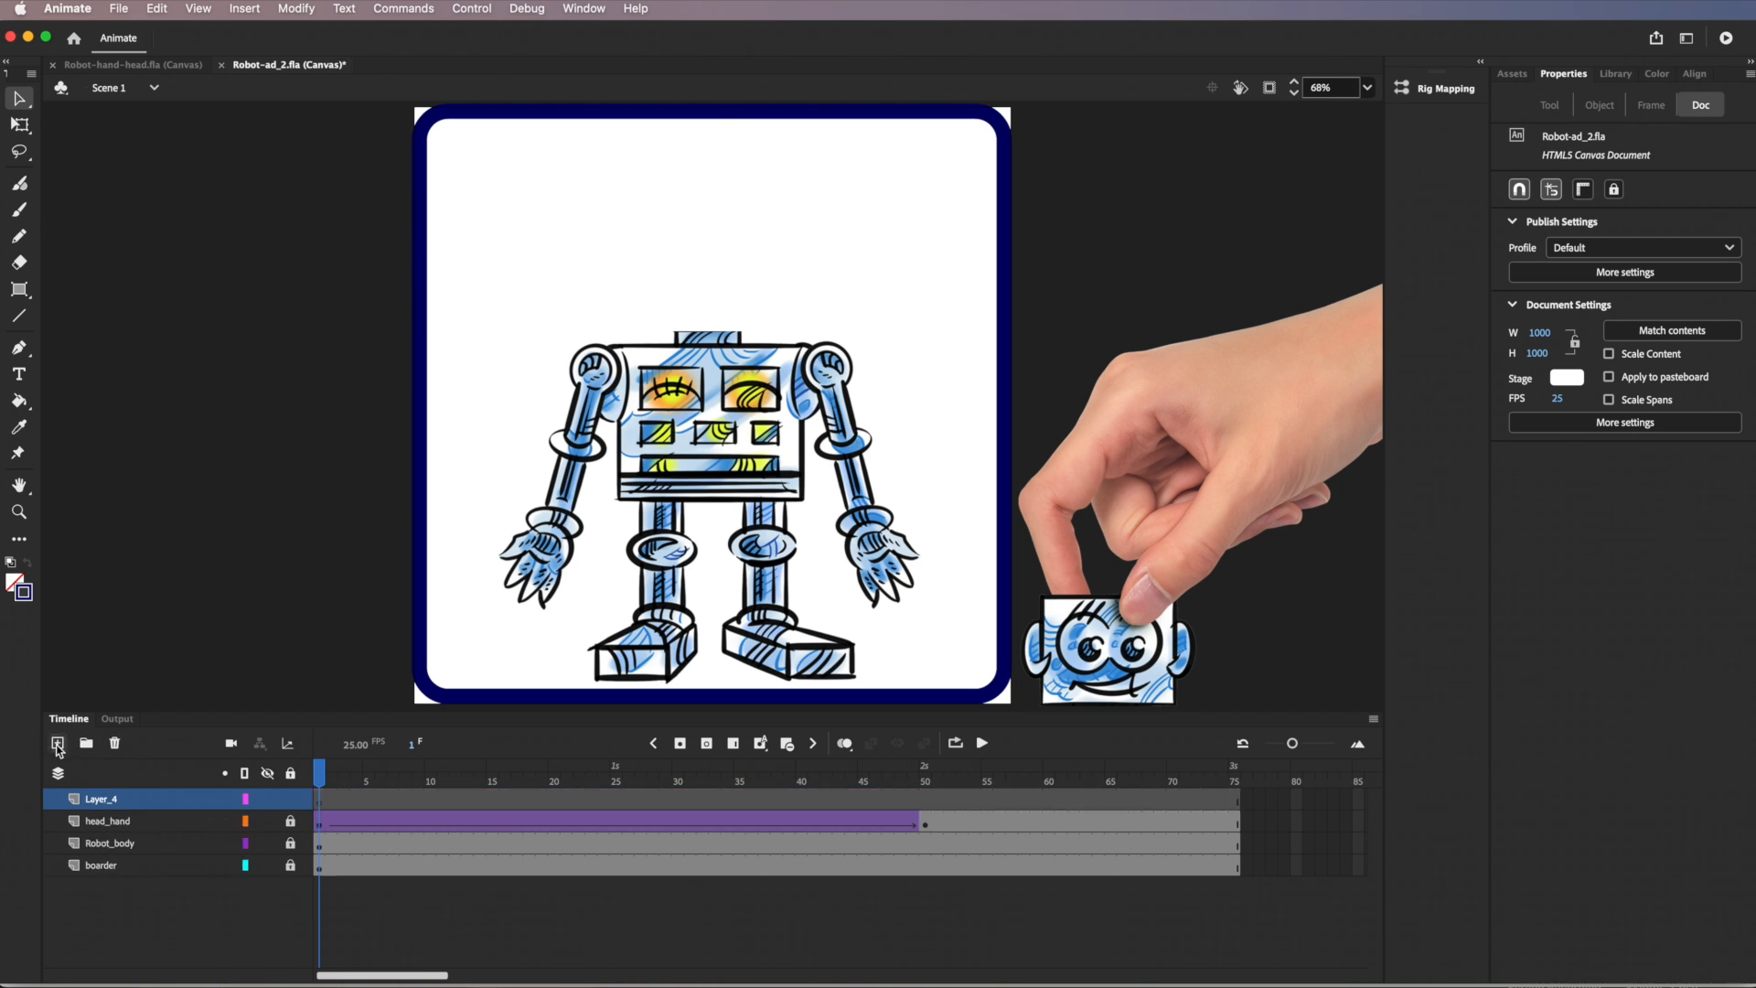
{"action": "double_click", "coordinate": [118, 799]}
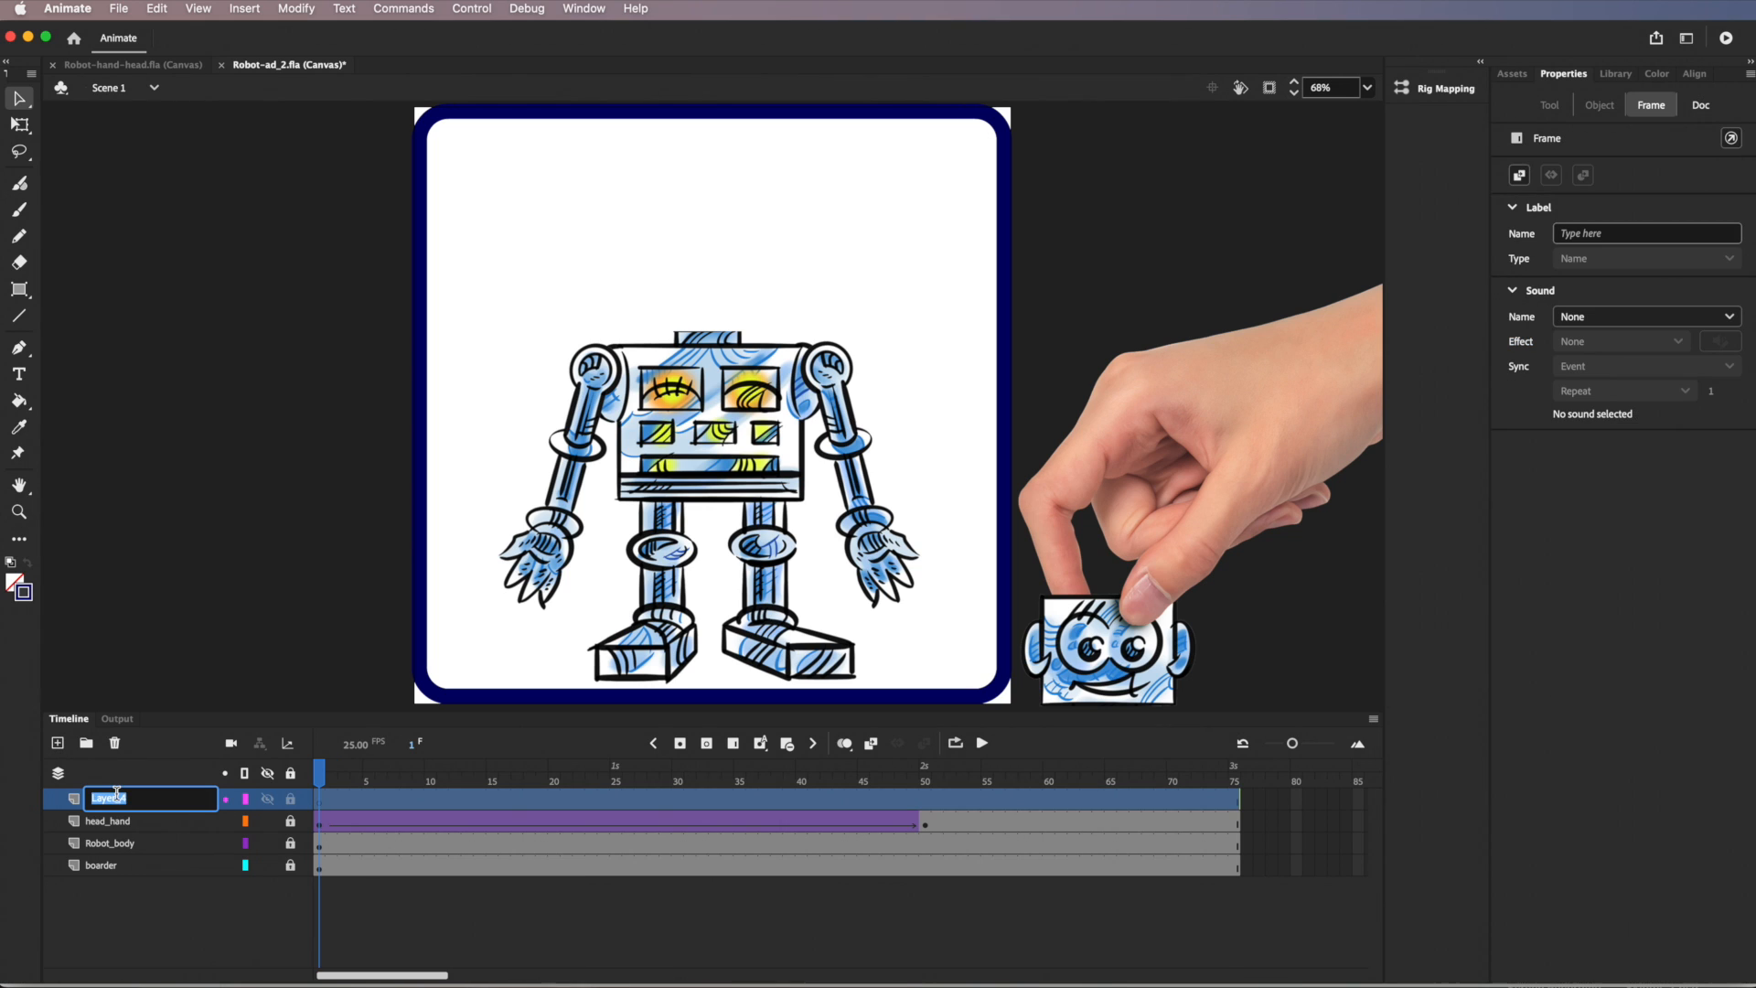
{"action": "type", "text": "Header"}
{"action": "key", "text": "Return"}
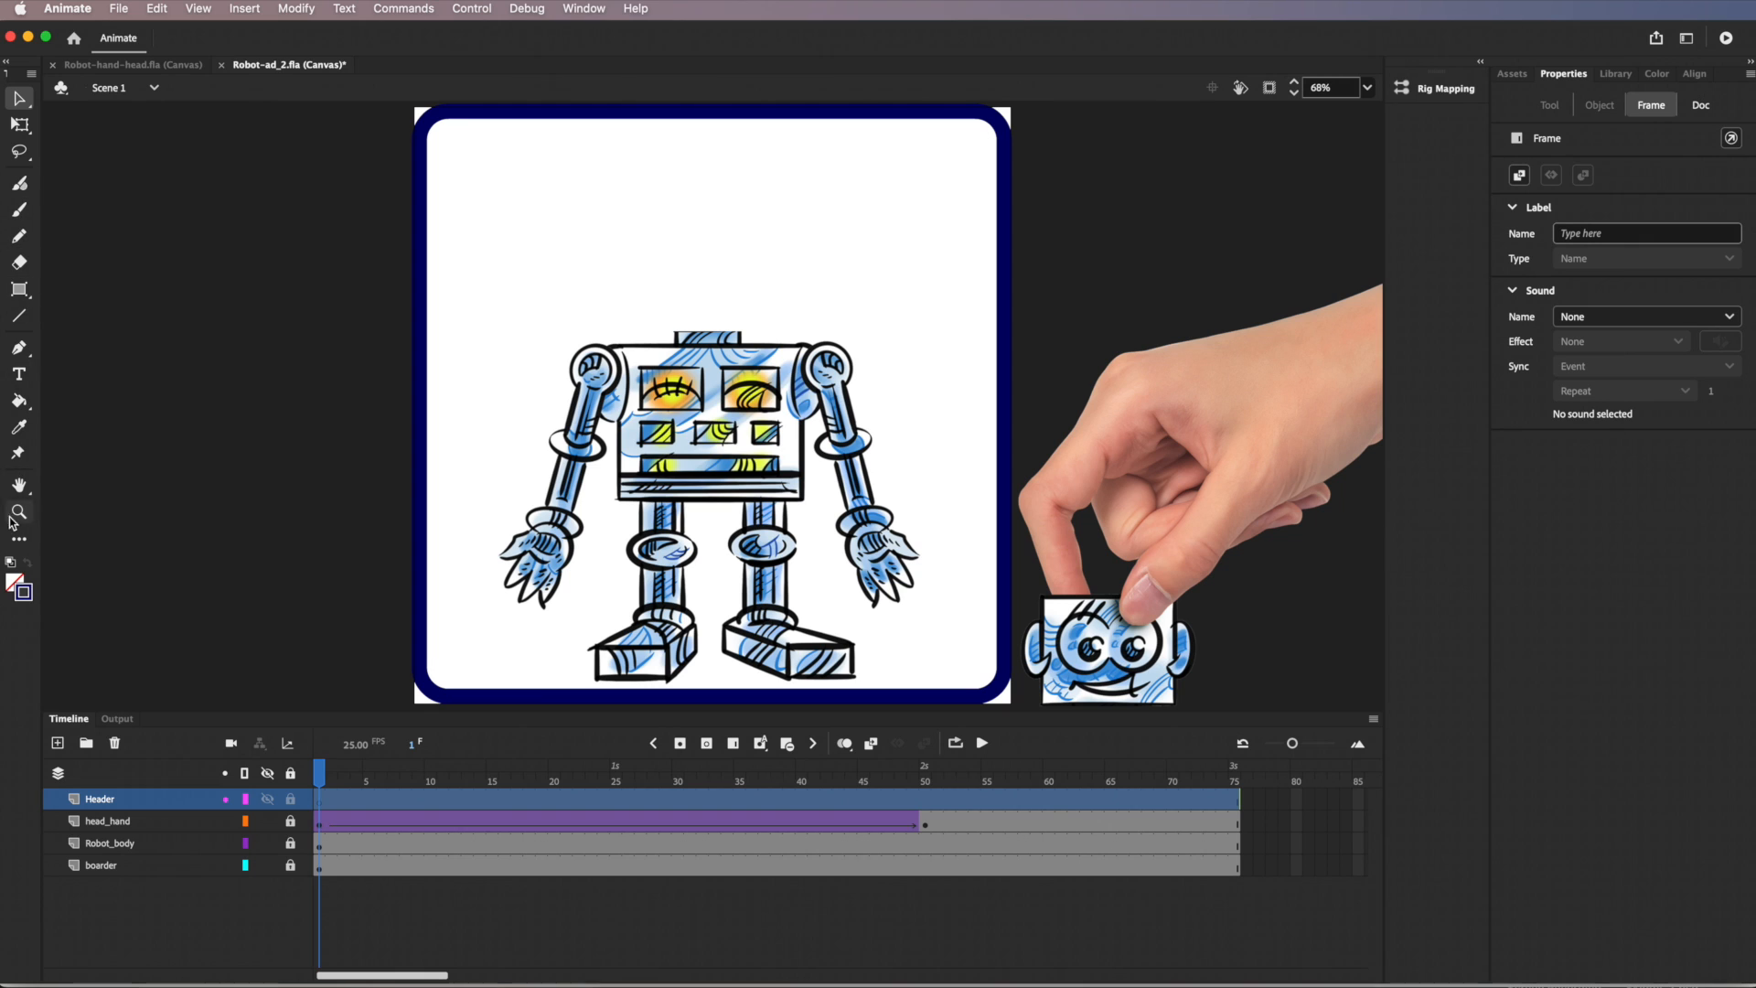
Add the text "ROBOT AHEAD" on the Header layer and place it near the stage's upper-left corner, at about X 60, Y 77
{"action": "left_click", "coordinate": [19, 374]}
{"action": "left_click", "coordinate": [496, 253]}
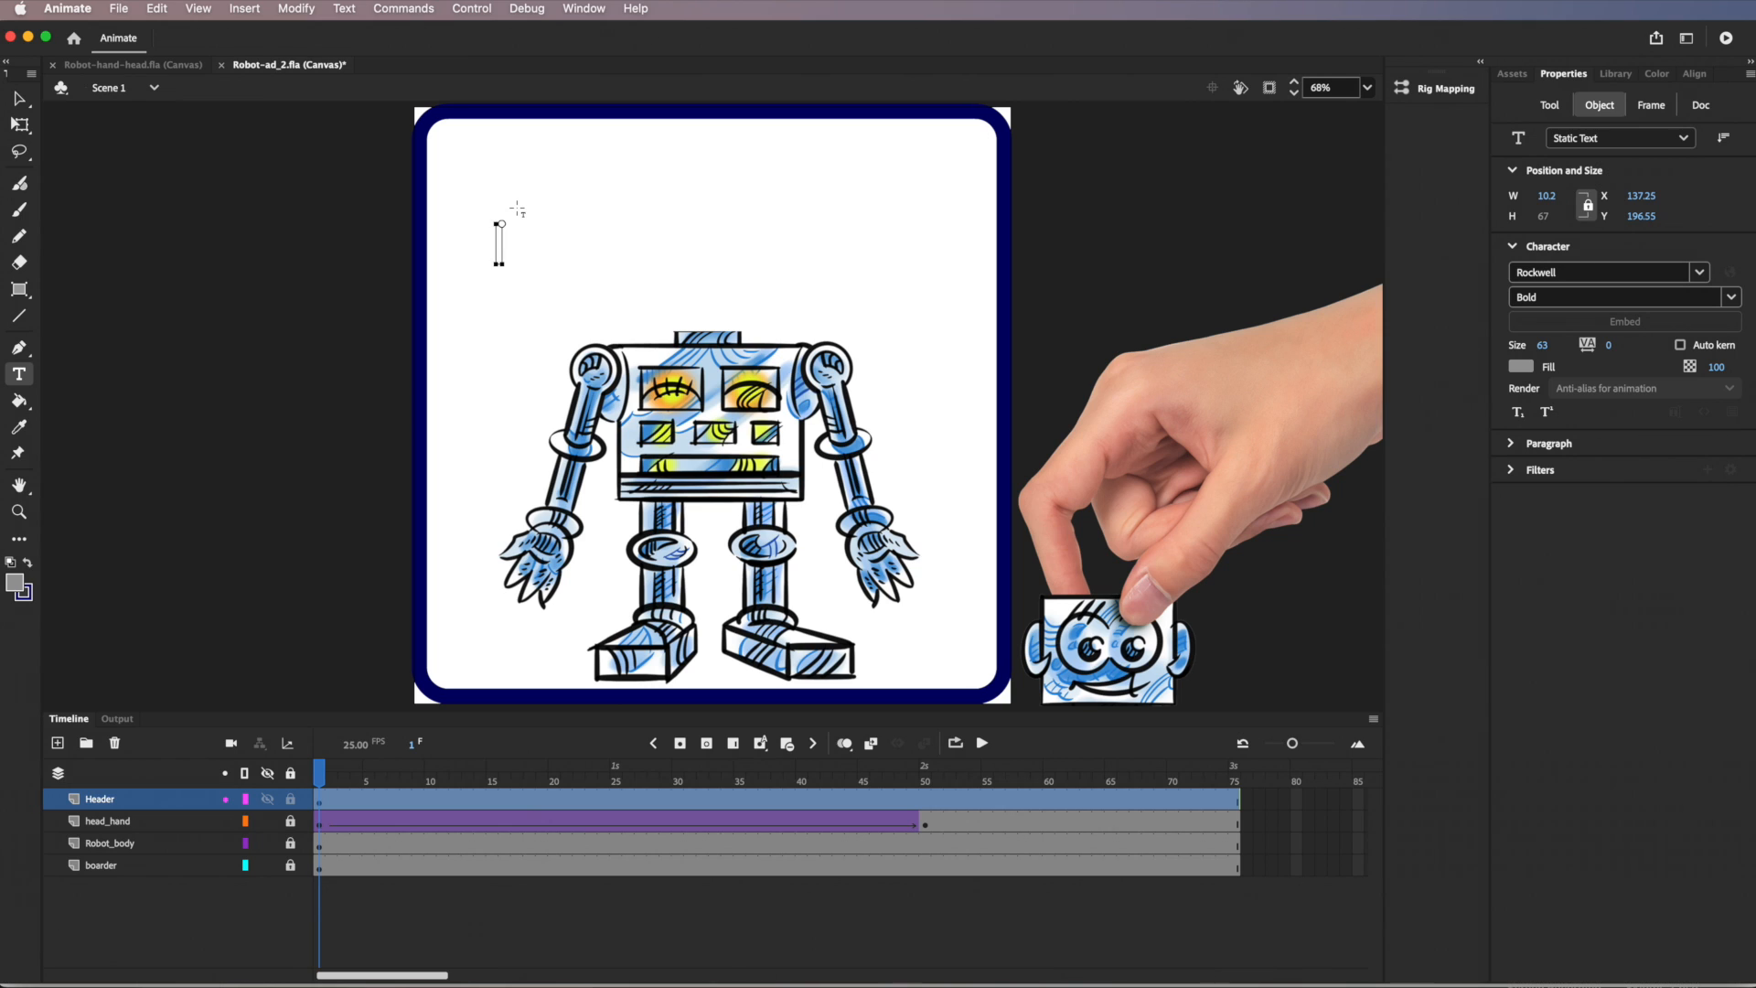
{"action": "type", "text": "ROBOT"}
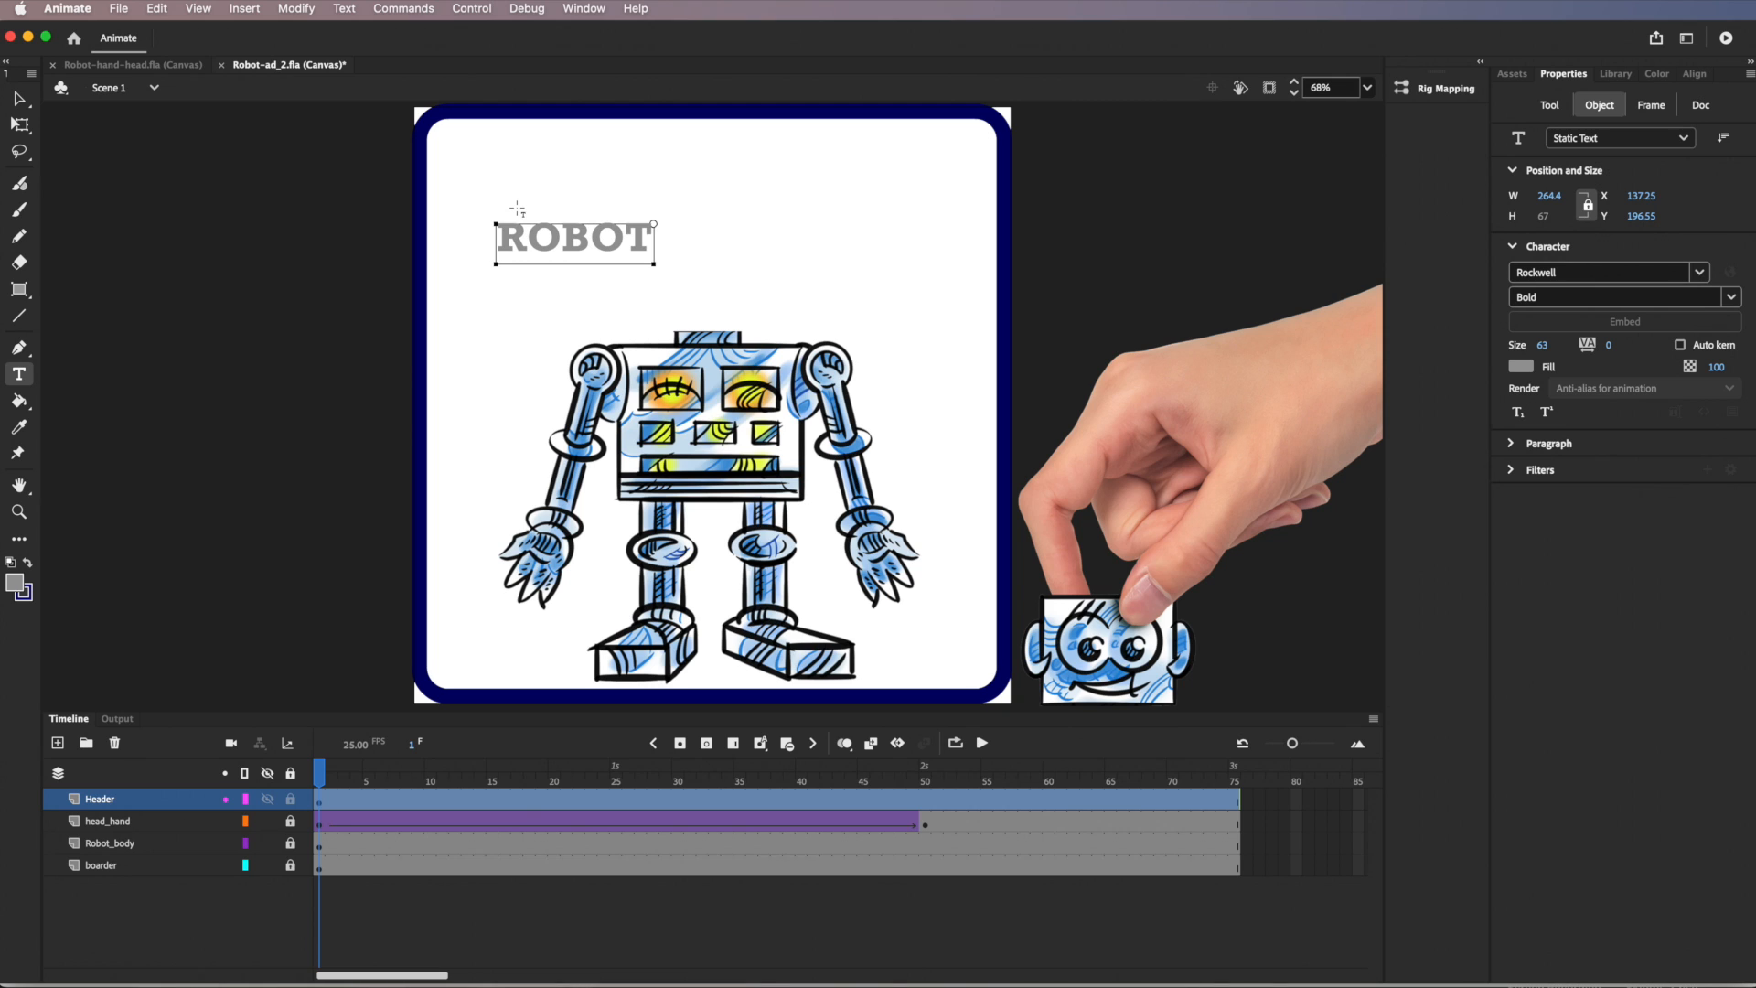
{"action": "type", "text": " AHEAD"}
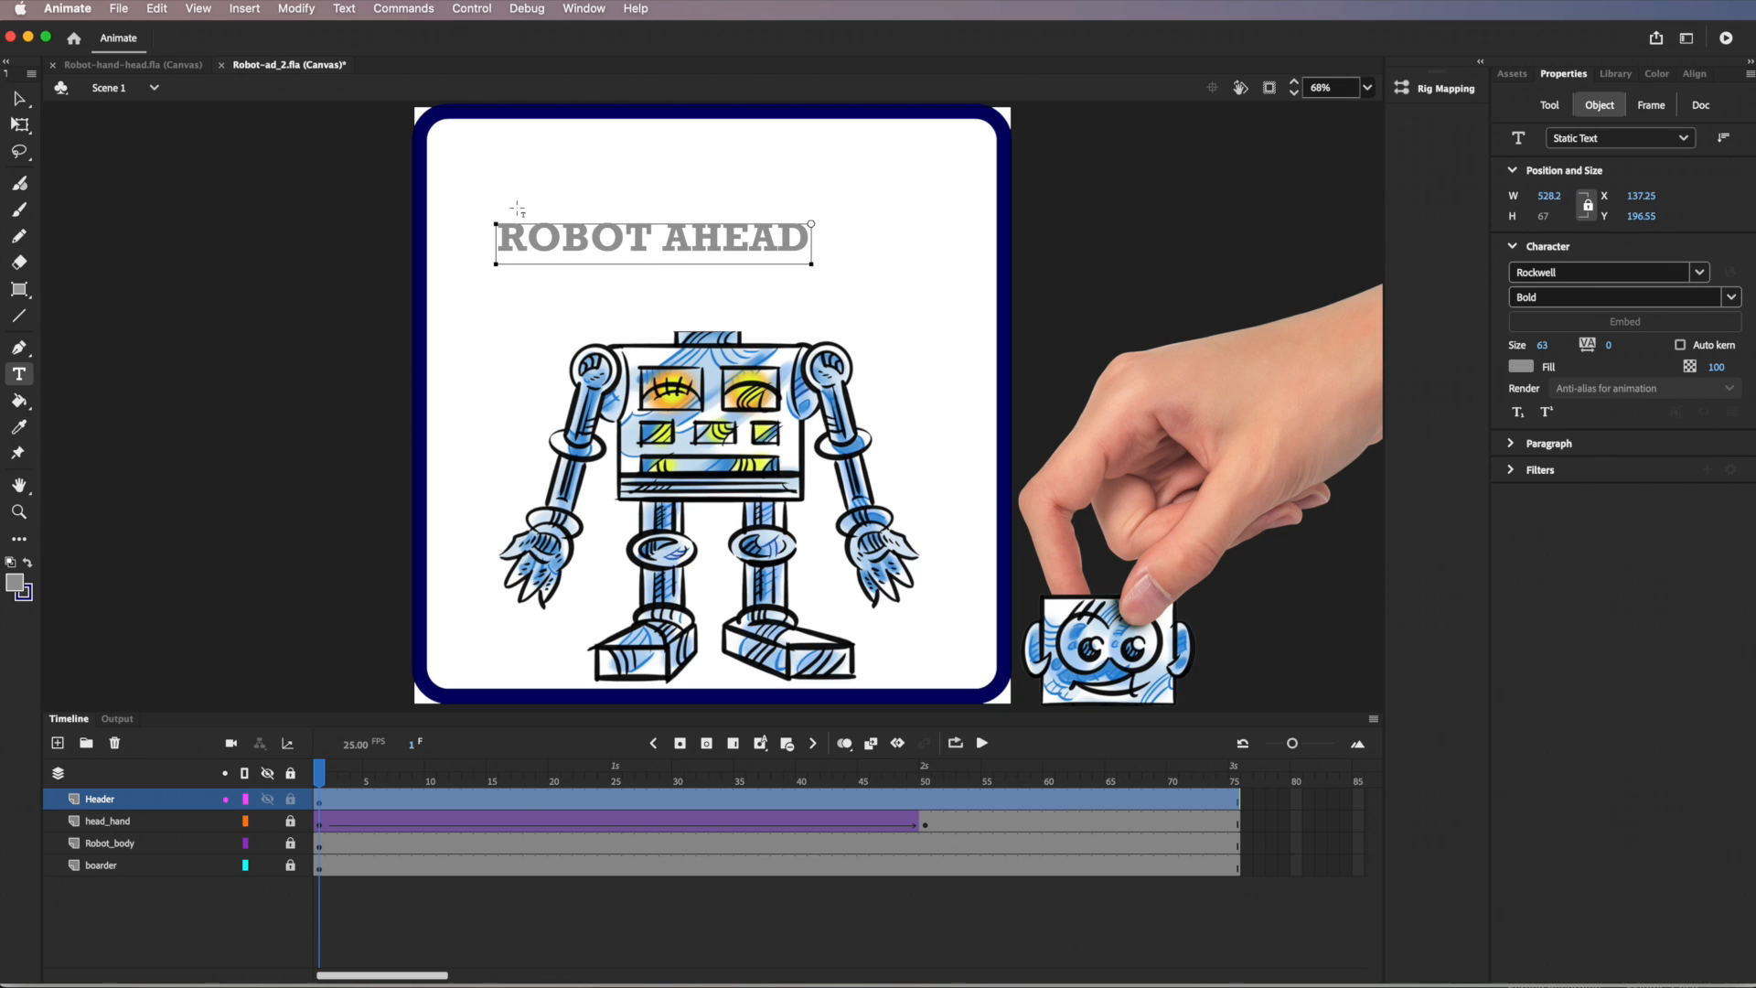
{"action": "key", "text": "Escape"}
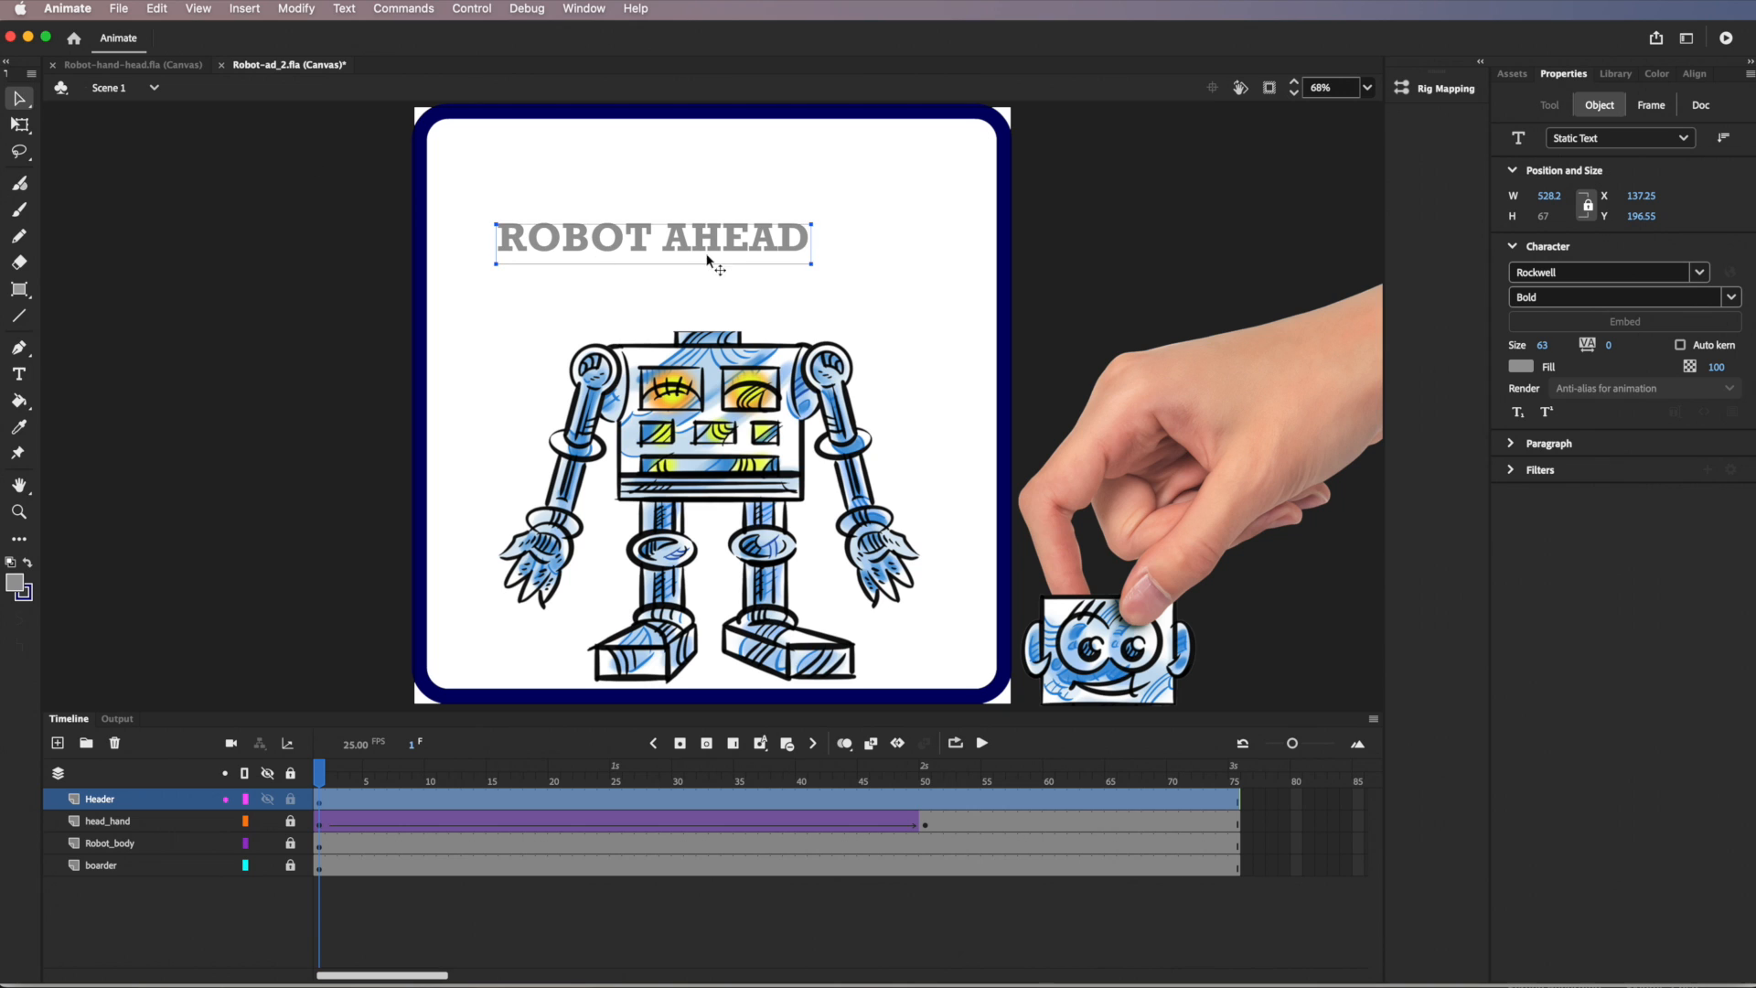
{"action": "left_click_drag", "start_coordinate": [707, 260], "coordinate": [682, 292]}
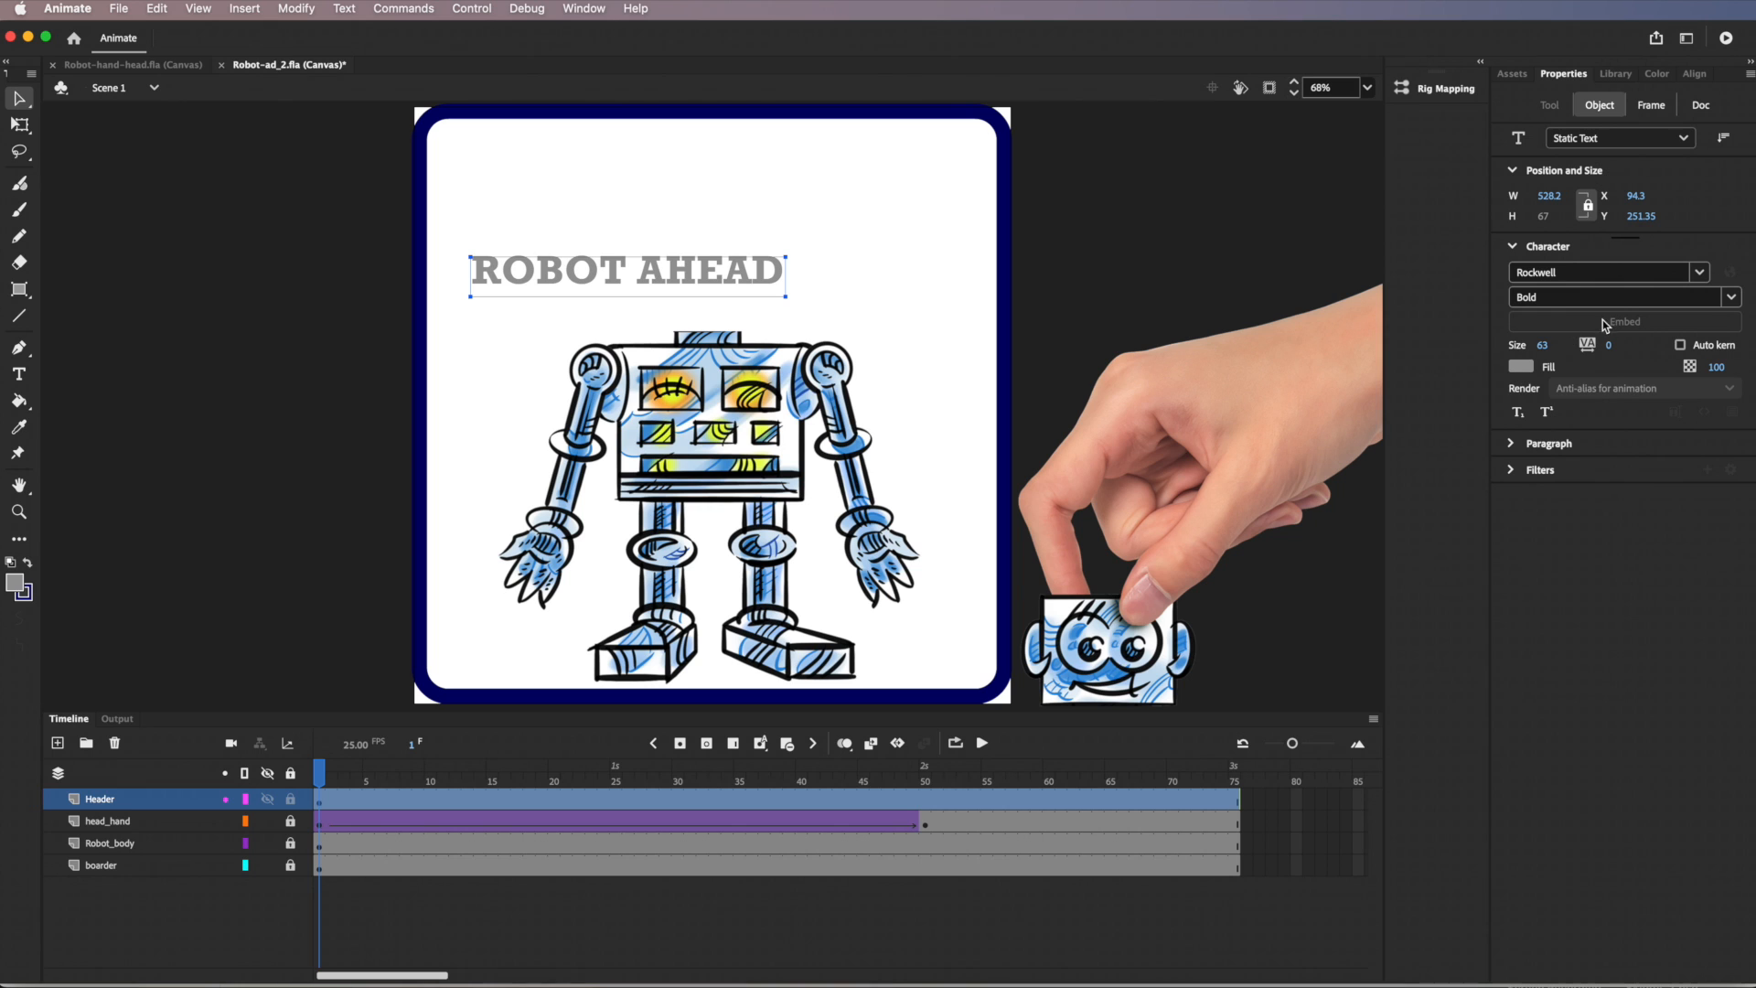
{"action": "left_click_drag", "start_coordinate": [649, 271], "coordinate": [631, 168]}
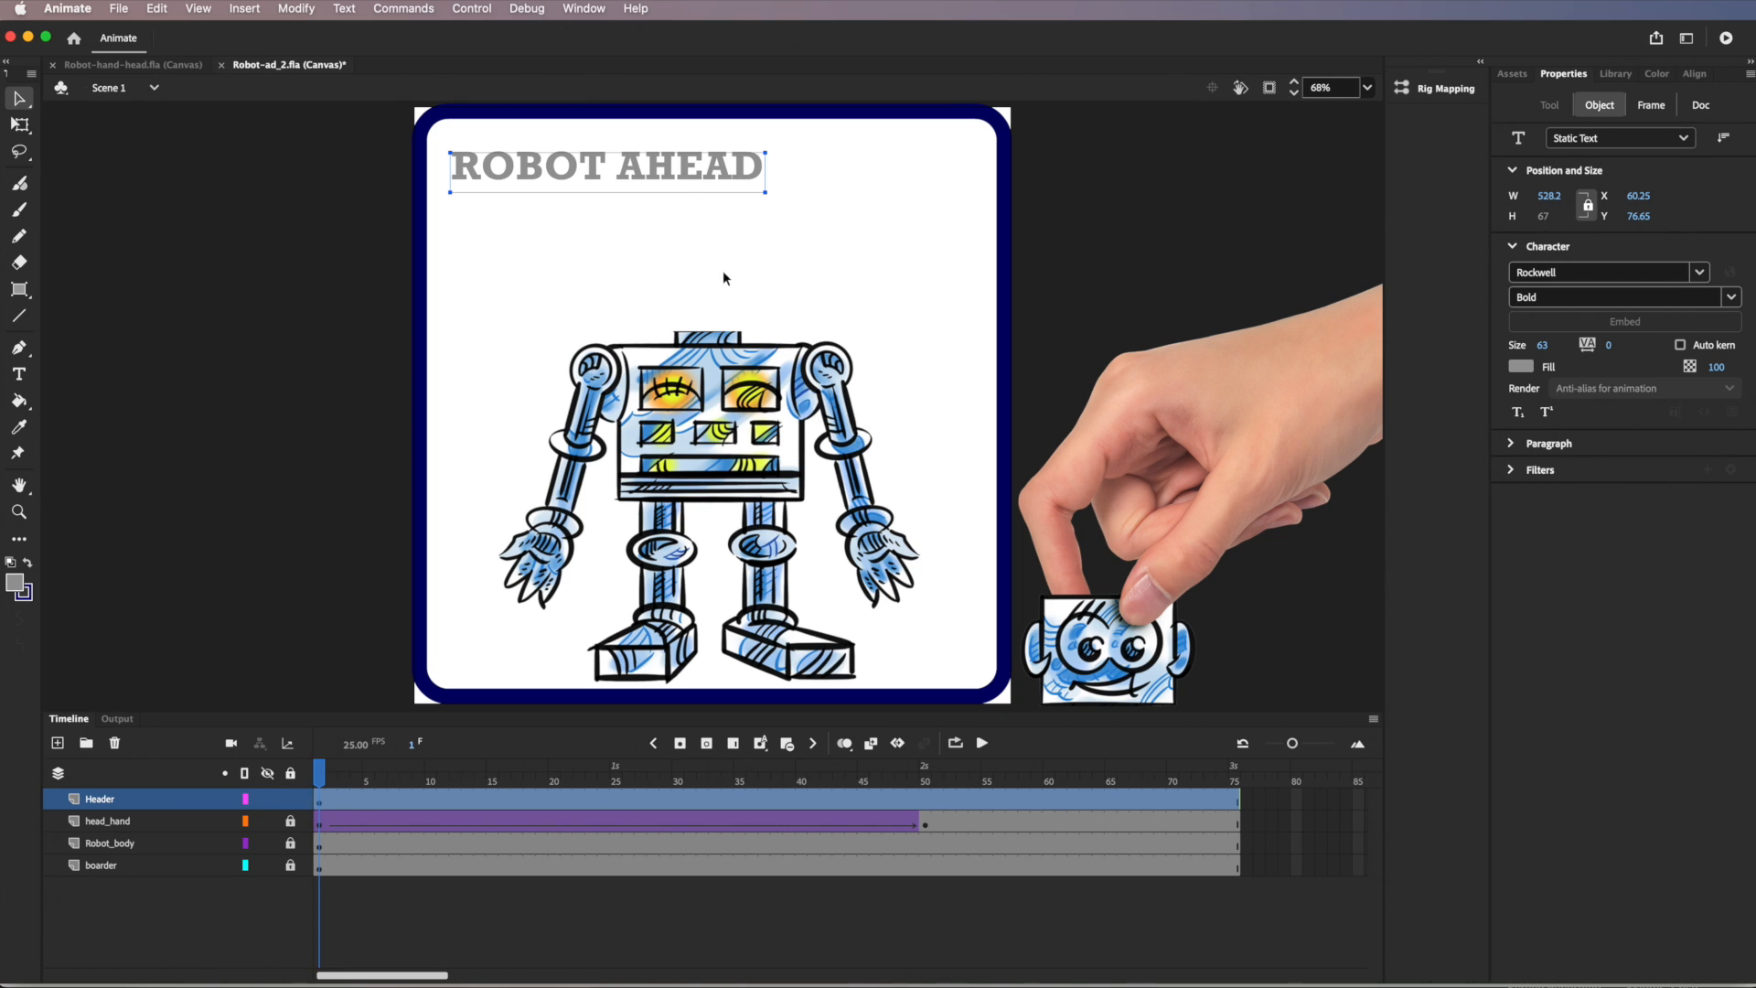
Split the header text into two lines, ROBOT above AHEAD, and move it to about X 90, Y 130
{"action": "key", "text": "t"}
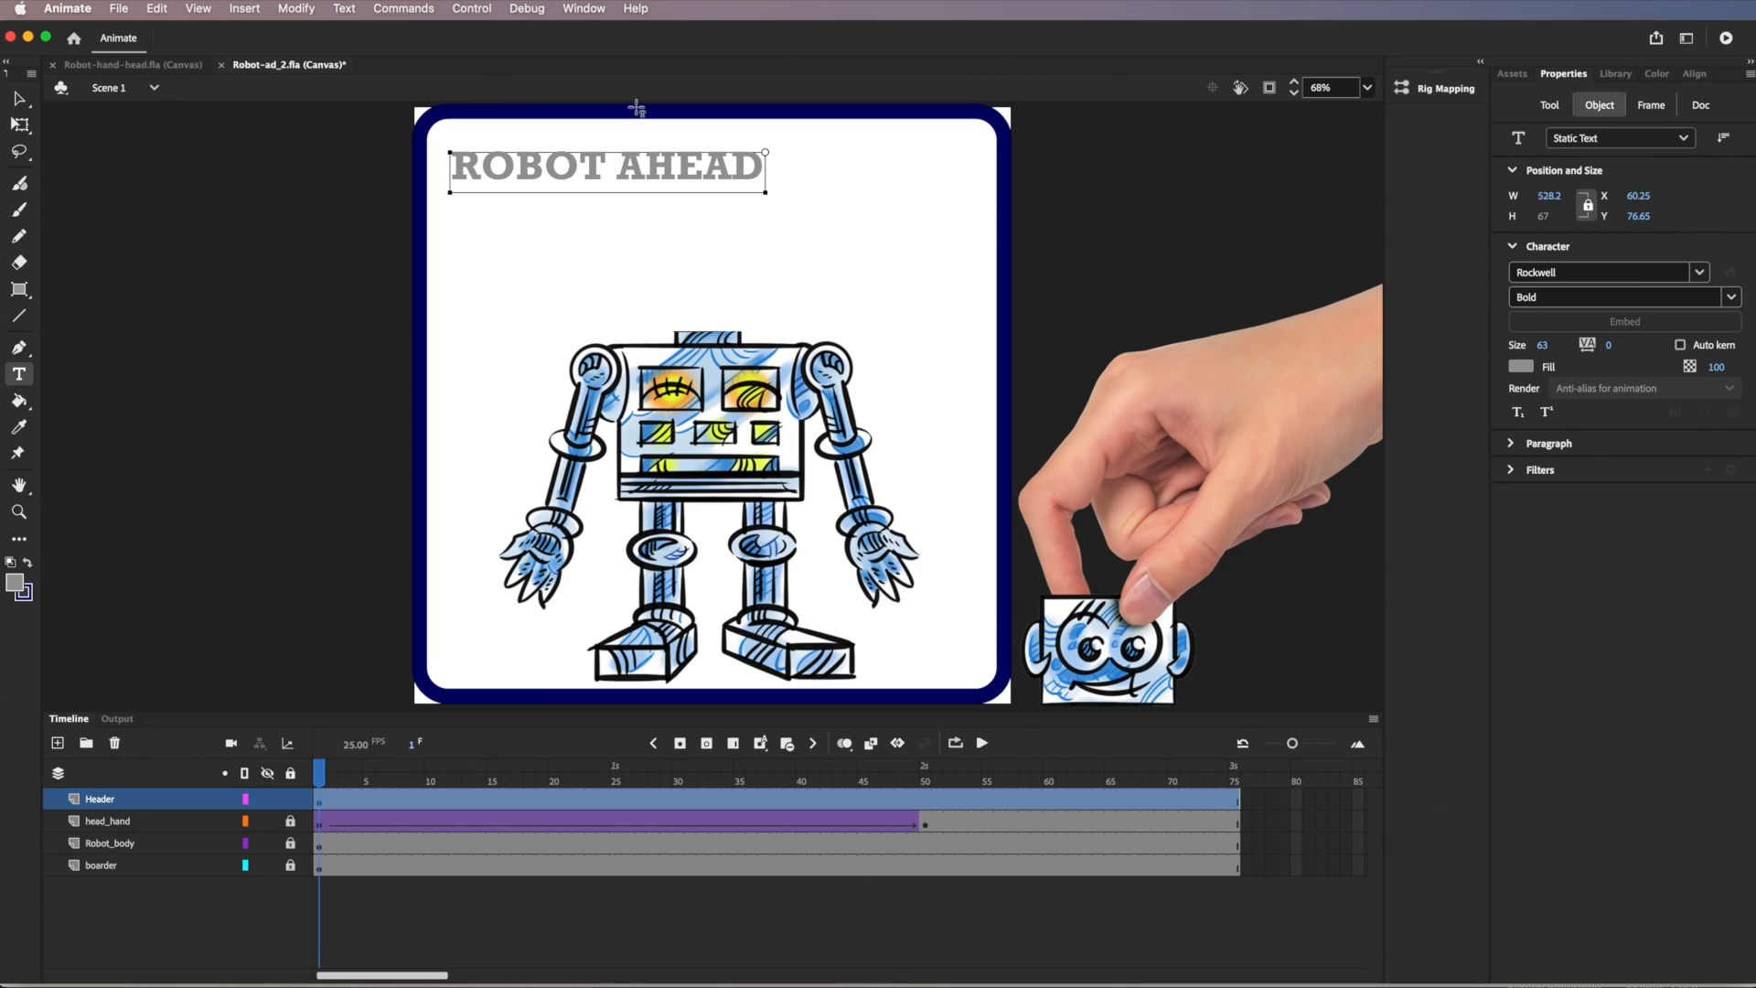
{"action": "key", "text": "Return"}
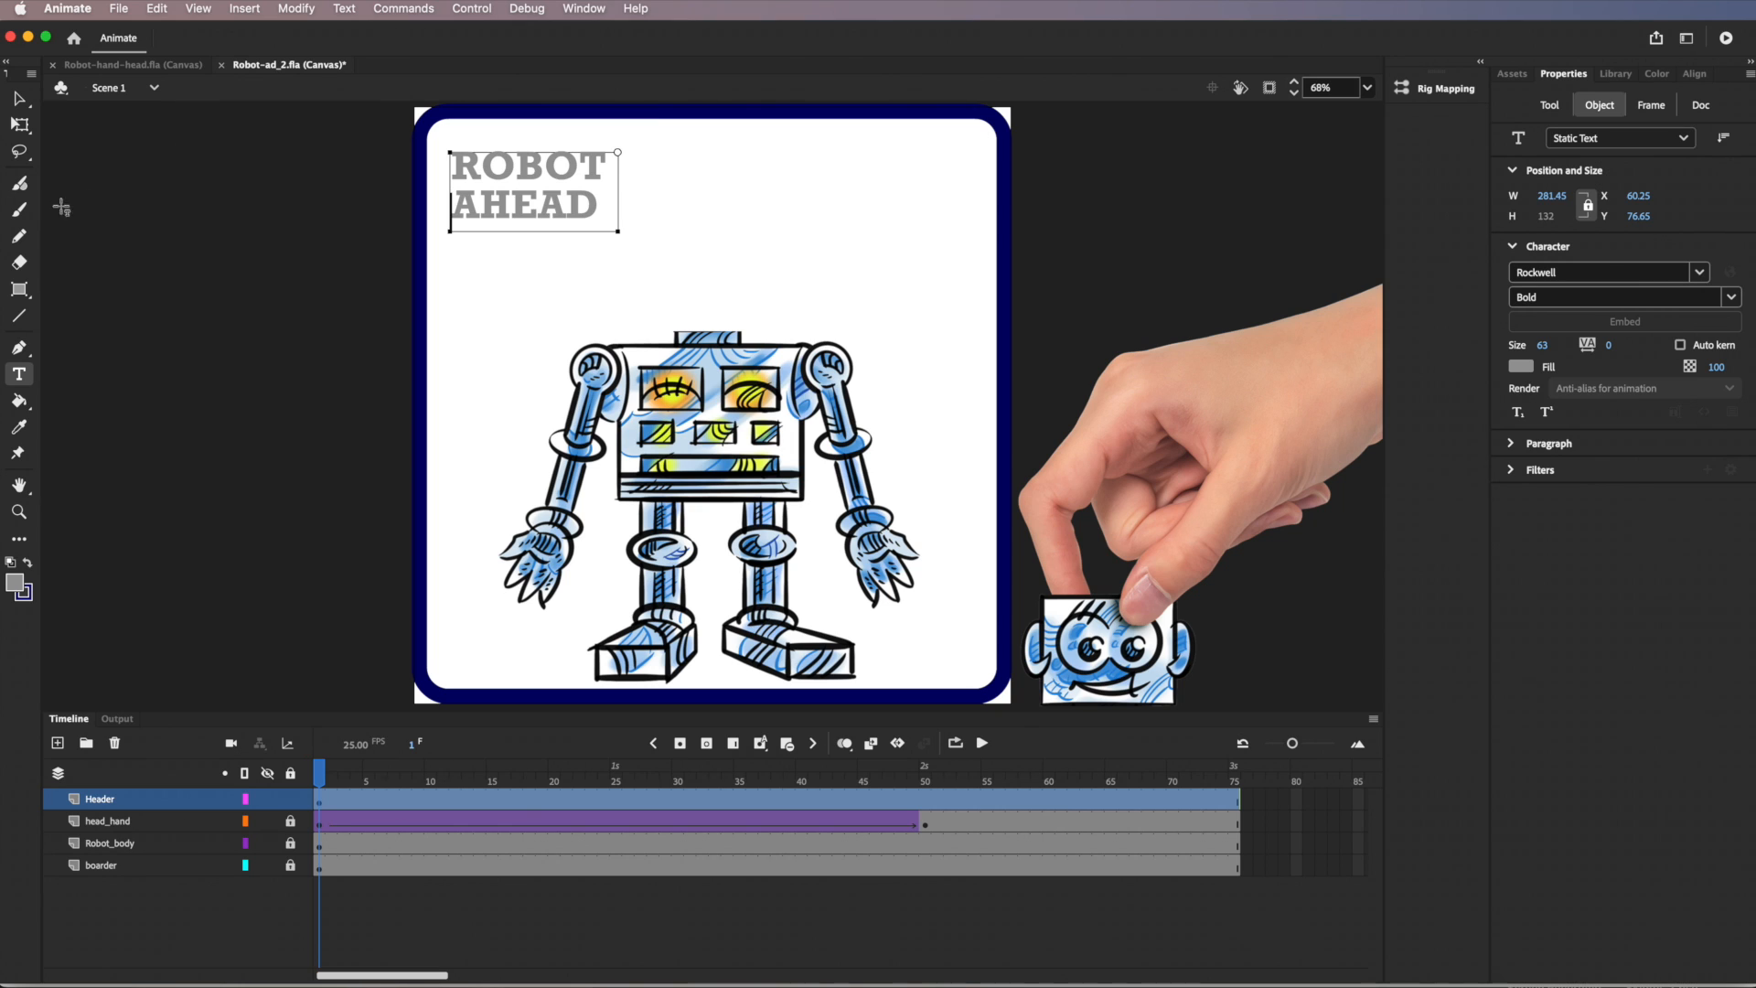
{"action": "left_click", "coordinate": [19, 97]}
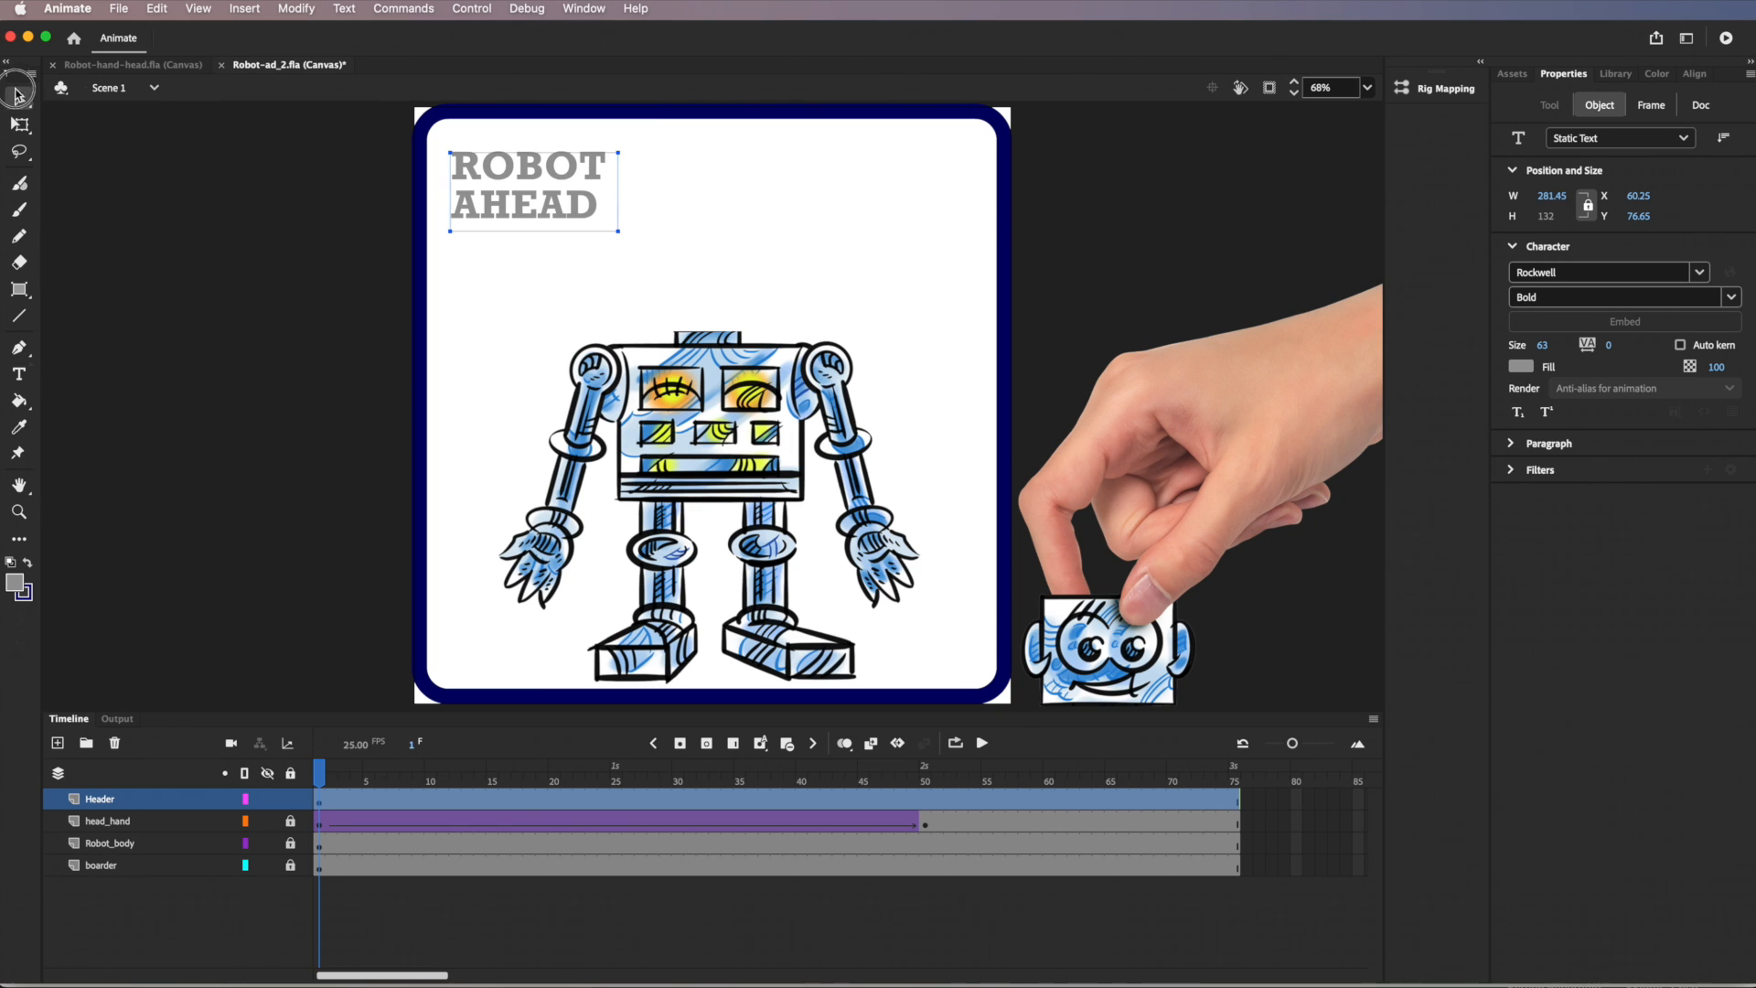
{"action": "left_click", "coordinate": [497, 269]}
{"action": "left_click_drag", "start_coordinate": [536, 221], "coordinate": [550, 243]}
{"action": "left_click_drag", "start_coordinate": [512, 287], "coordinate": [512, 289]}
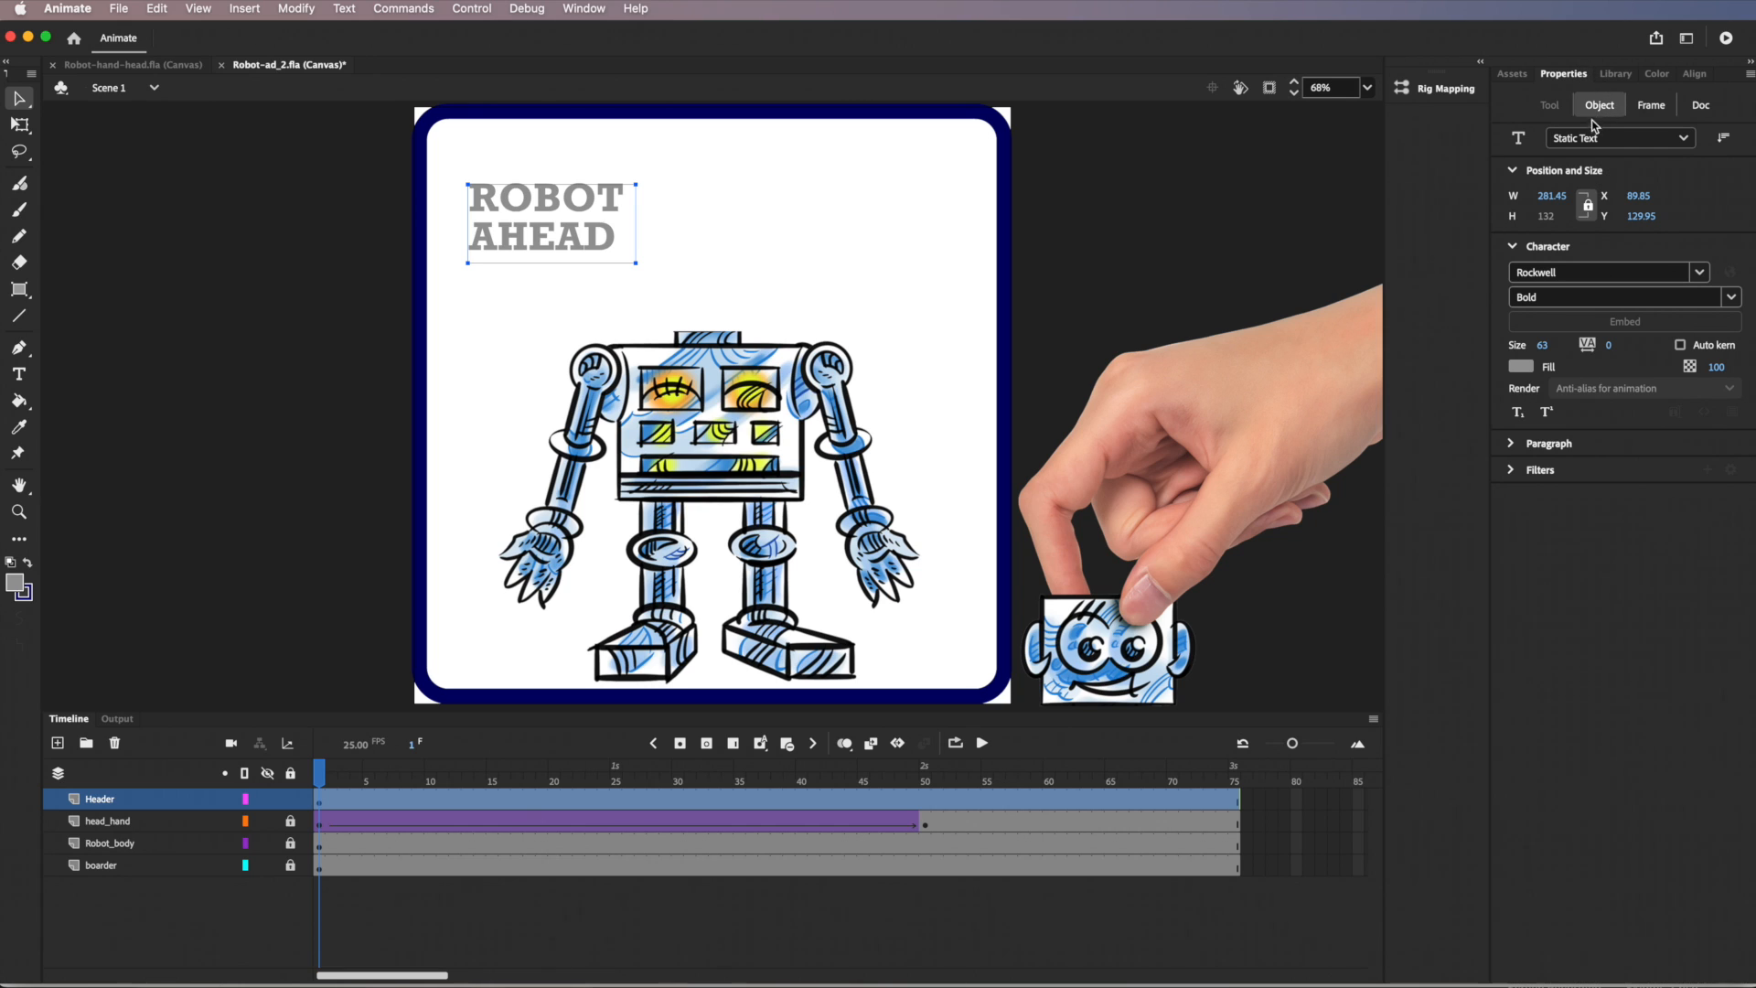
Convert the header text to a graphic symbol named gr_header
{"action": "left_click", "coordinate": [297, 10]}
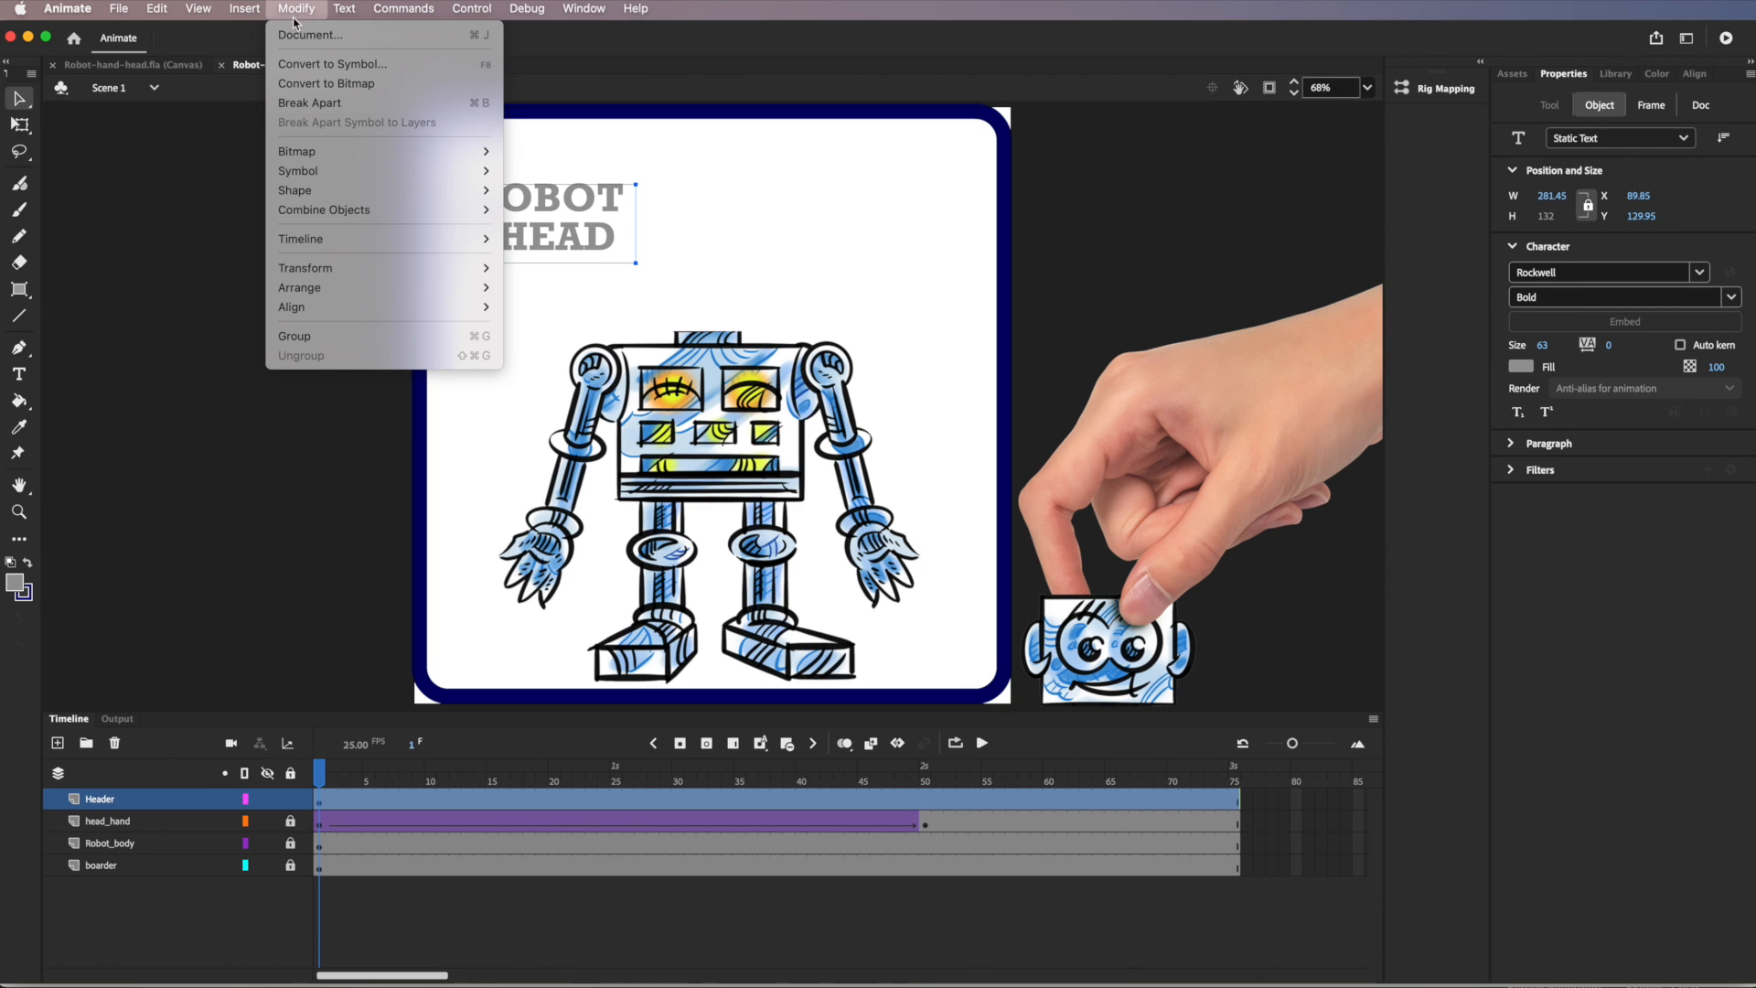
{"action": "left_click", "coordinate": [354, 64]}
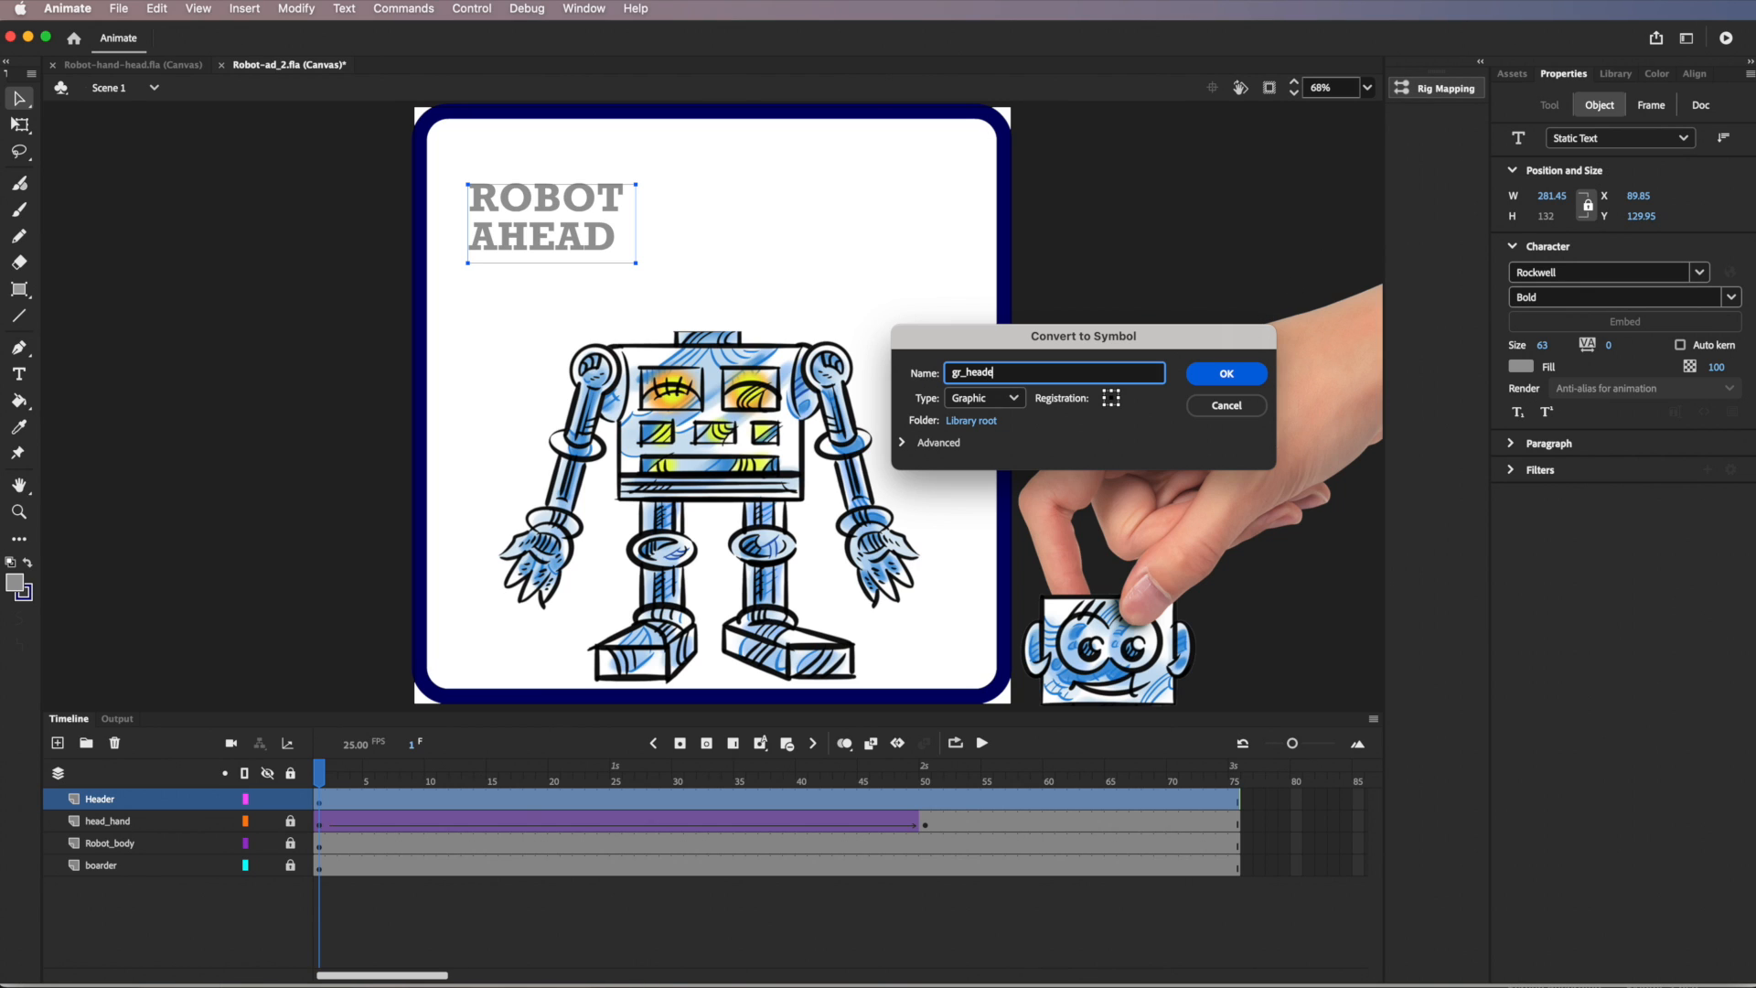
{"action": "left_click", "coordinate": [1244, 375]}
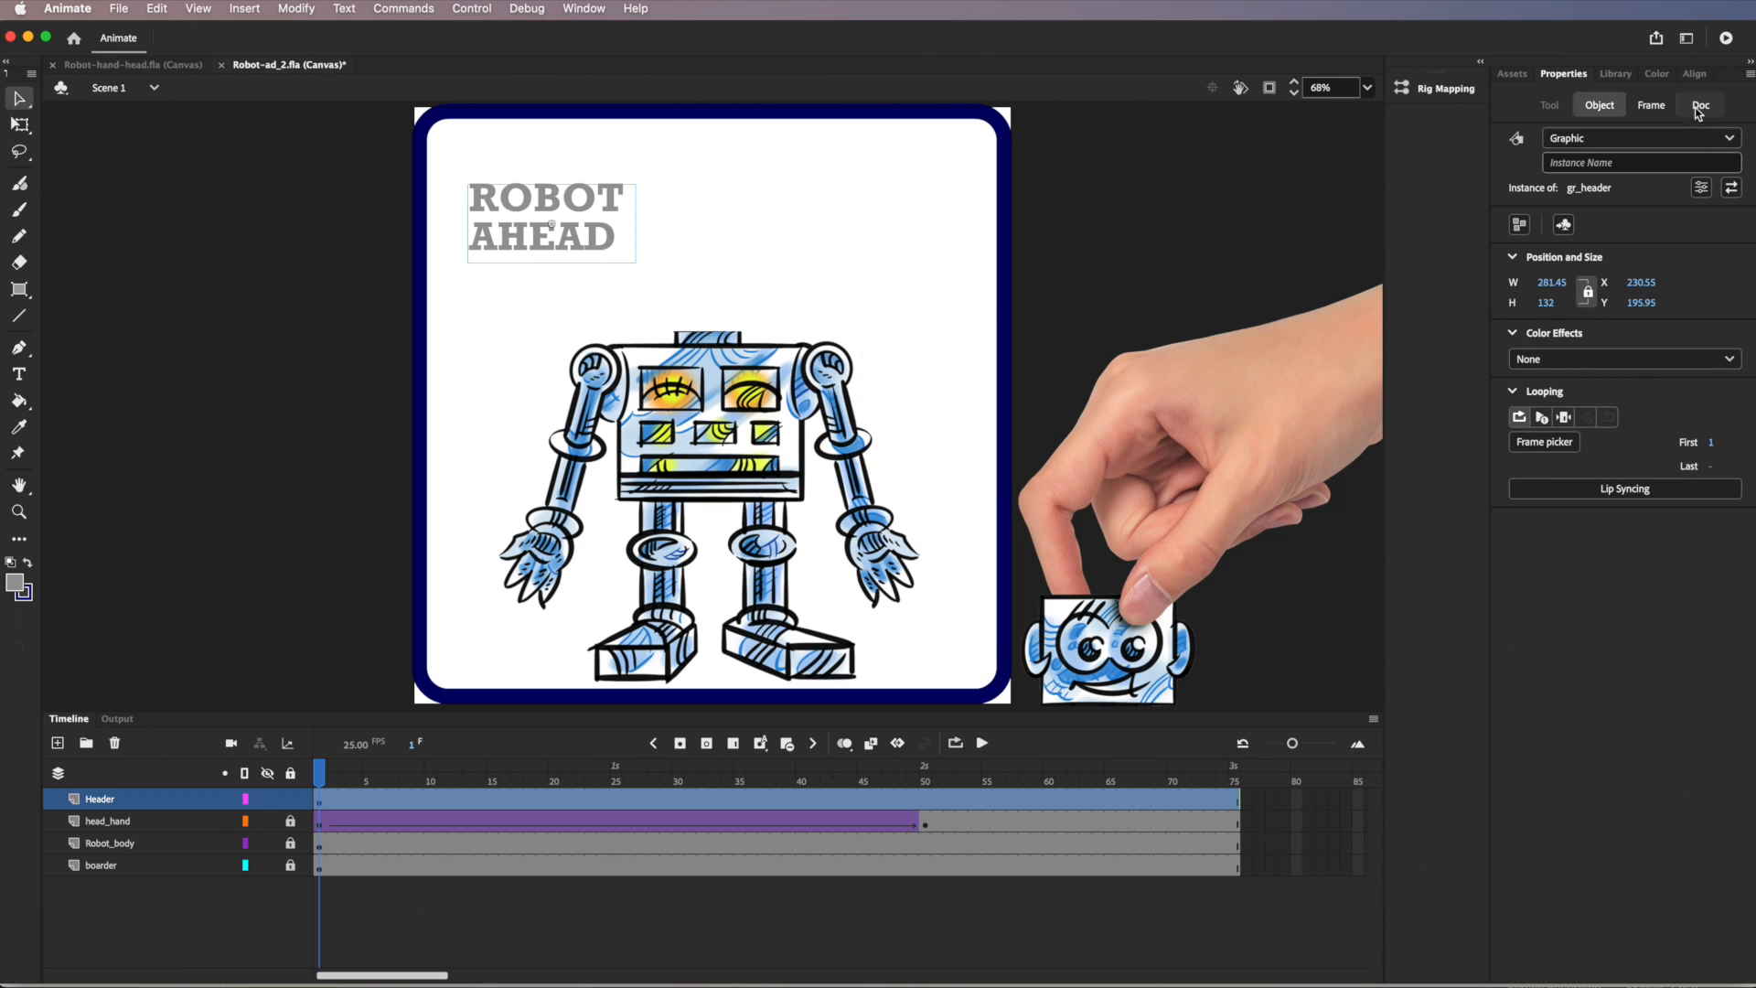
Open the gr_header symbol for editing and break its text apart twice, into letters and into editable shapes
{"action": "left_click", "coordinate": [1617, 74]}
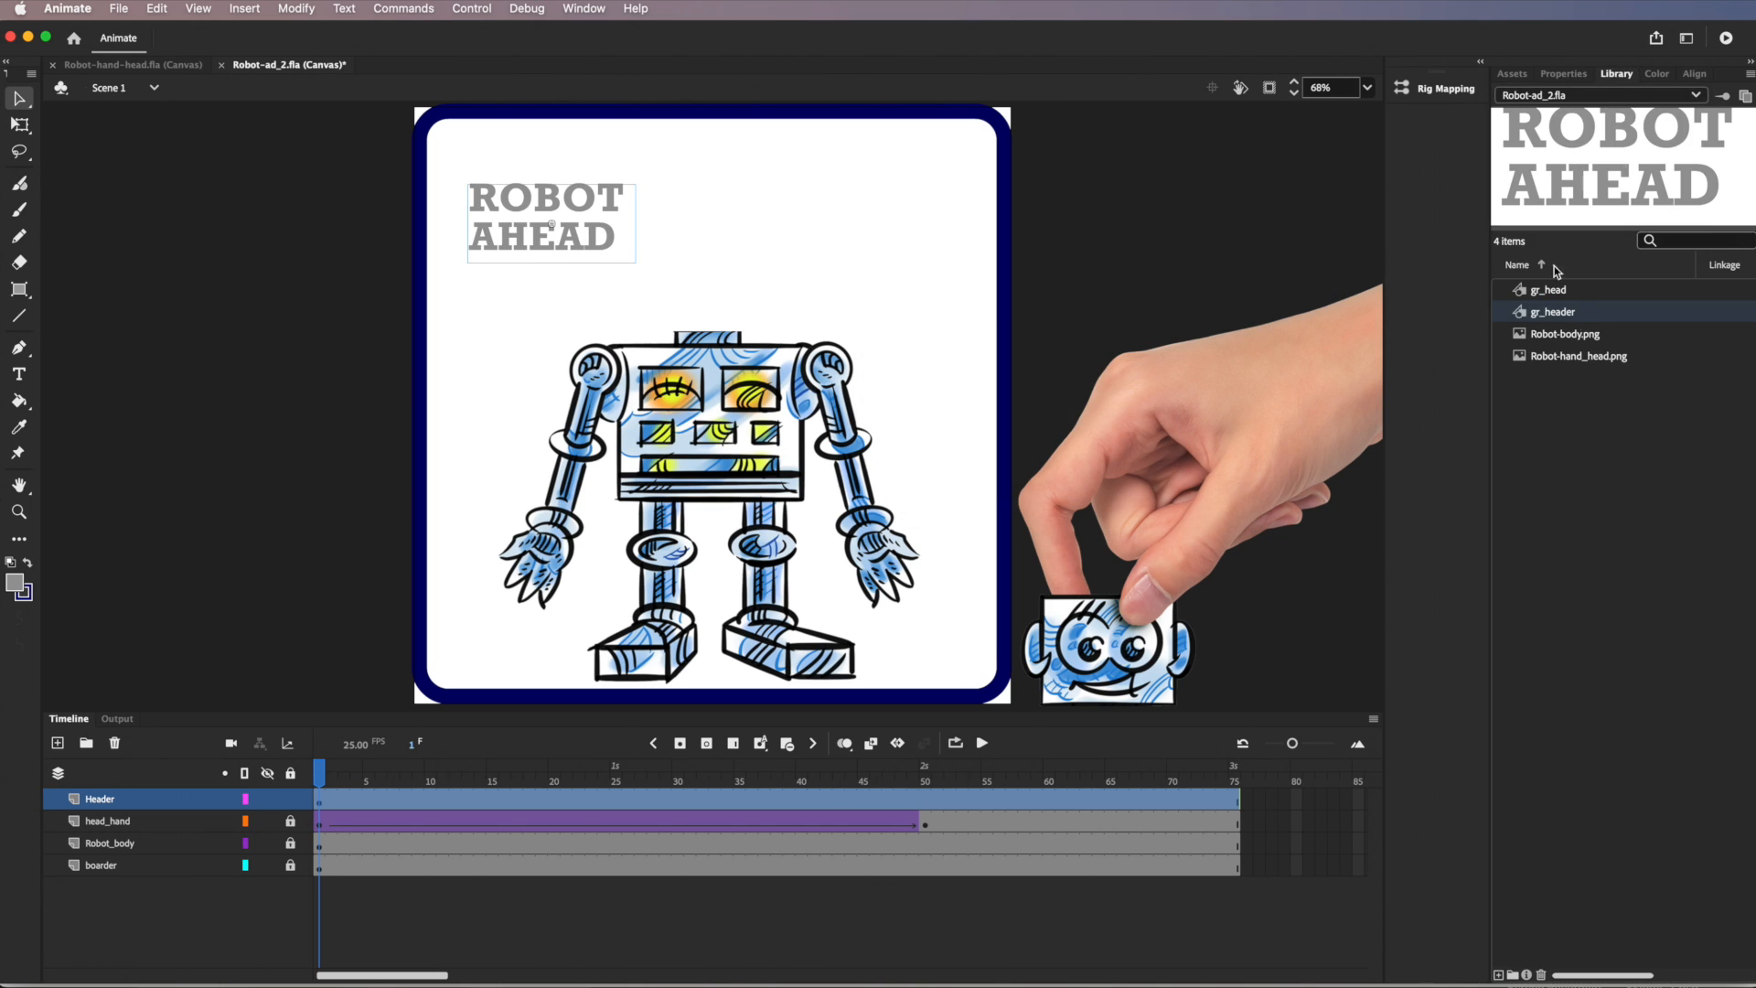
{"action": "double_click", "coordinate": [1522, 312]}
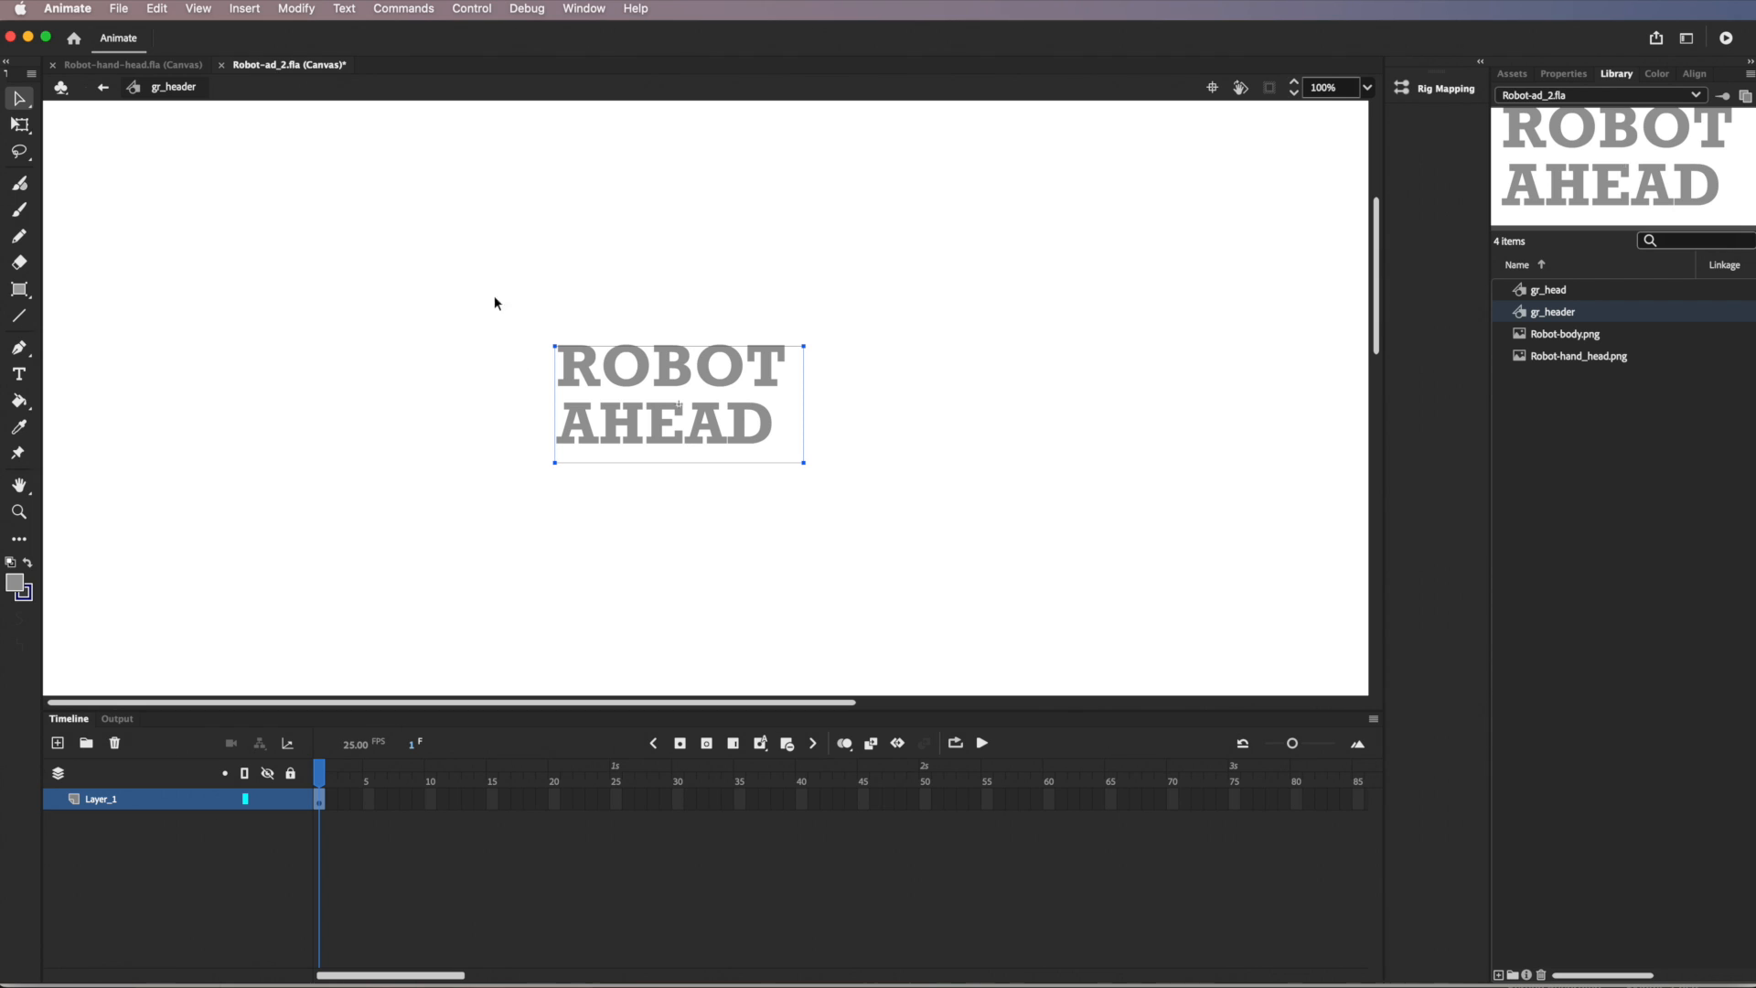
{"action": "left_click_drag", "start_coordinate": [485, 294], "coordinate": [919, 525]}
{"action": "left_click", "coordinate": [294, 9]}
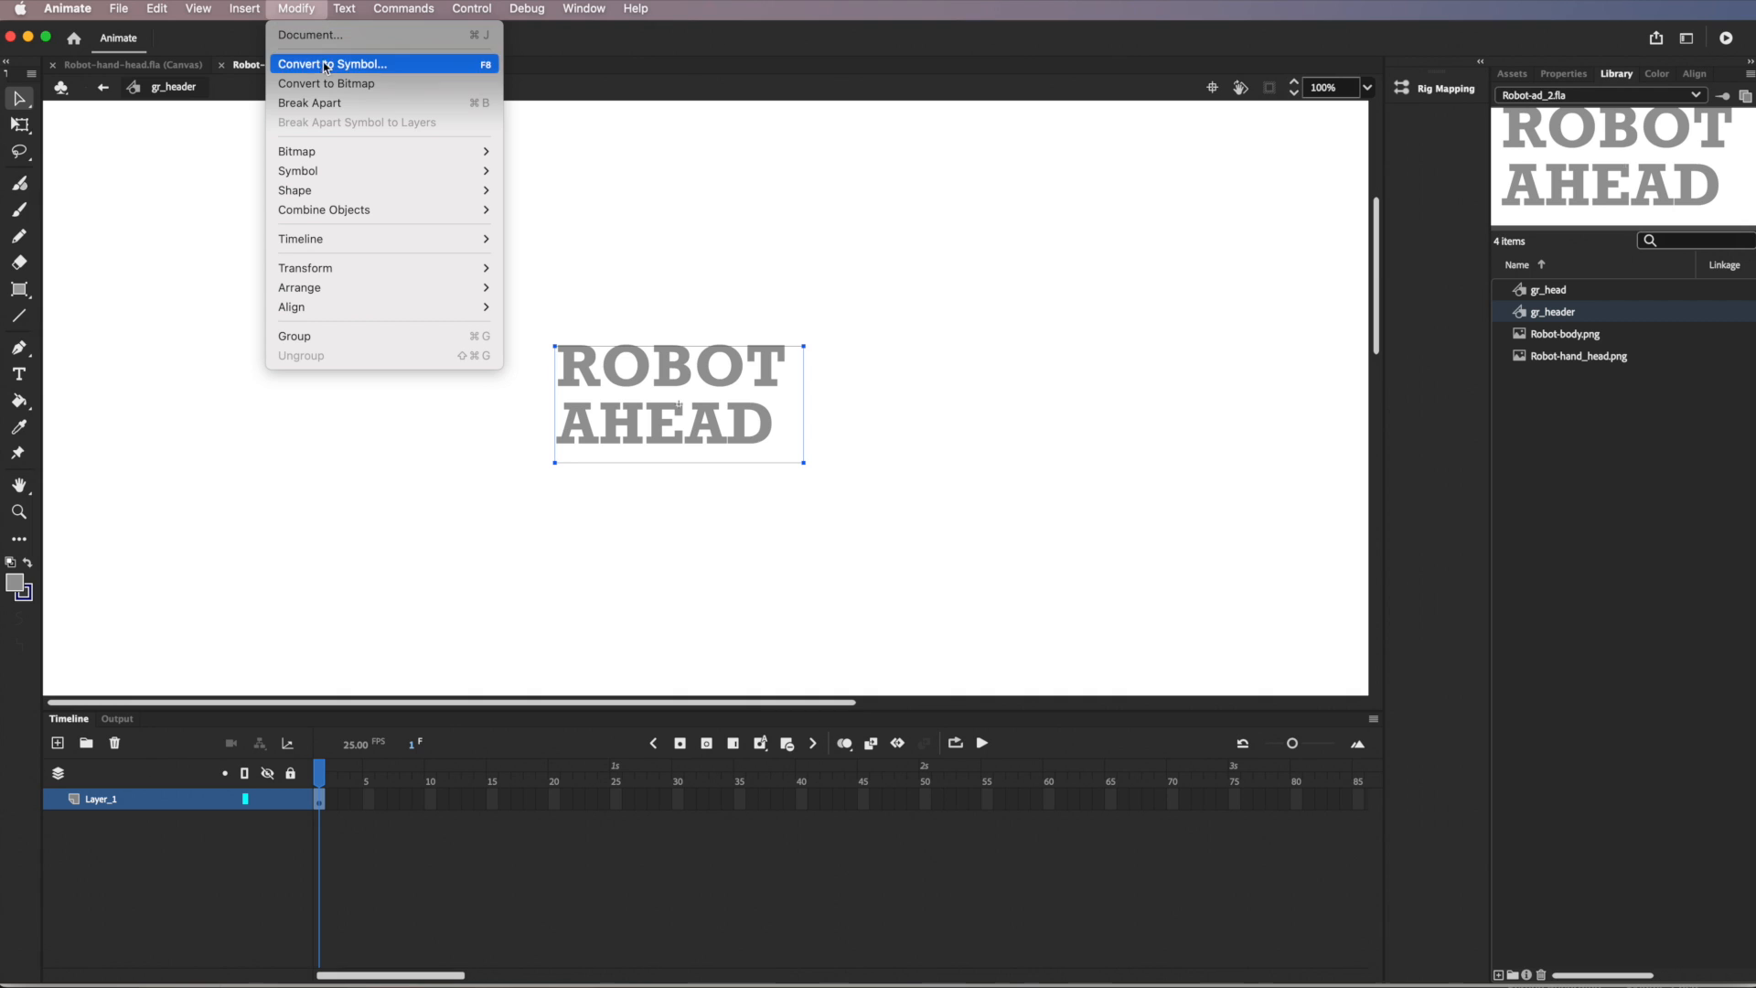
{"action": "left_click", "coordinate": [381, 102]}
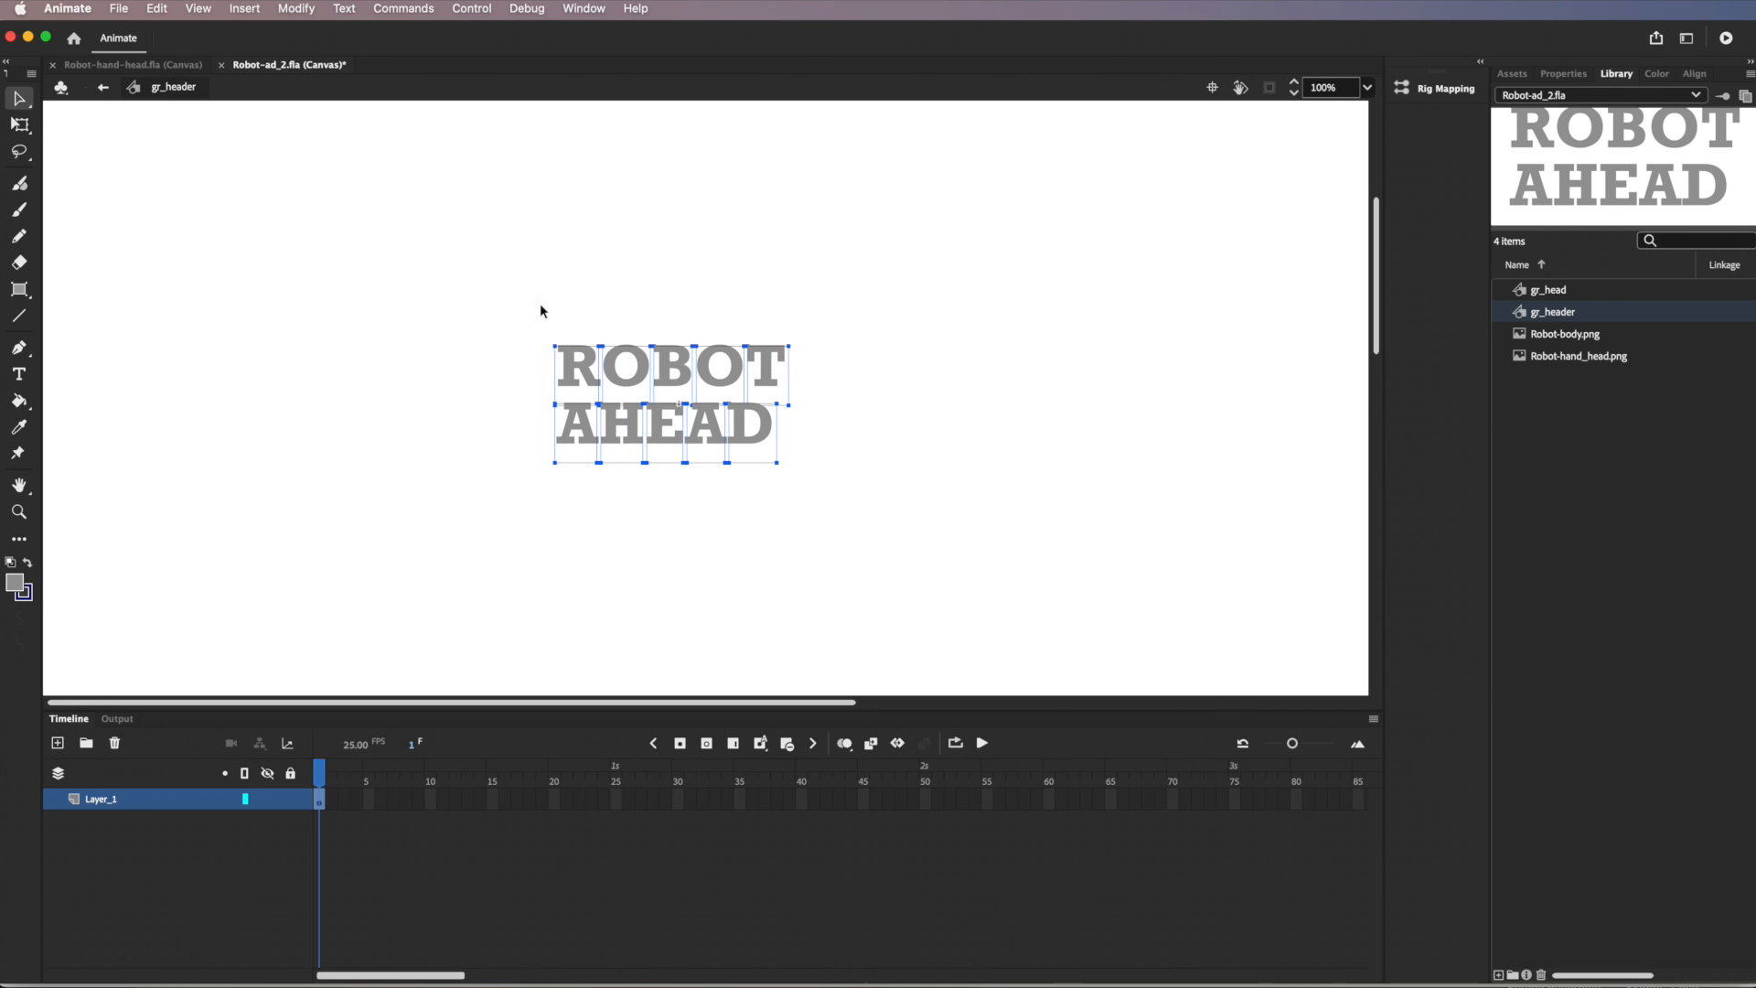
{"action": "left_click_drag", "start_coordinate": [502, 319], "coordinate": [842, 476]}
{"action": "key", "text": "super+b"}
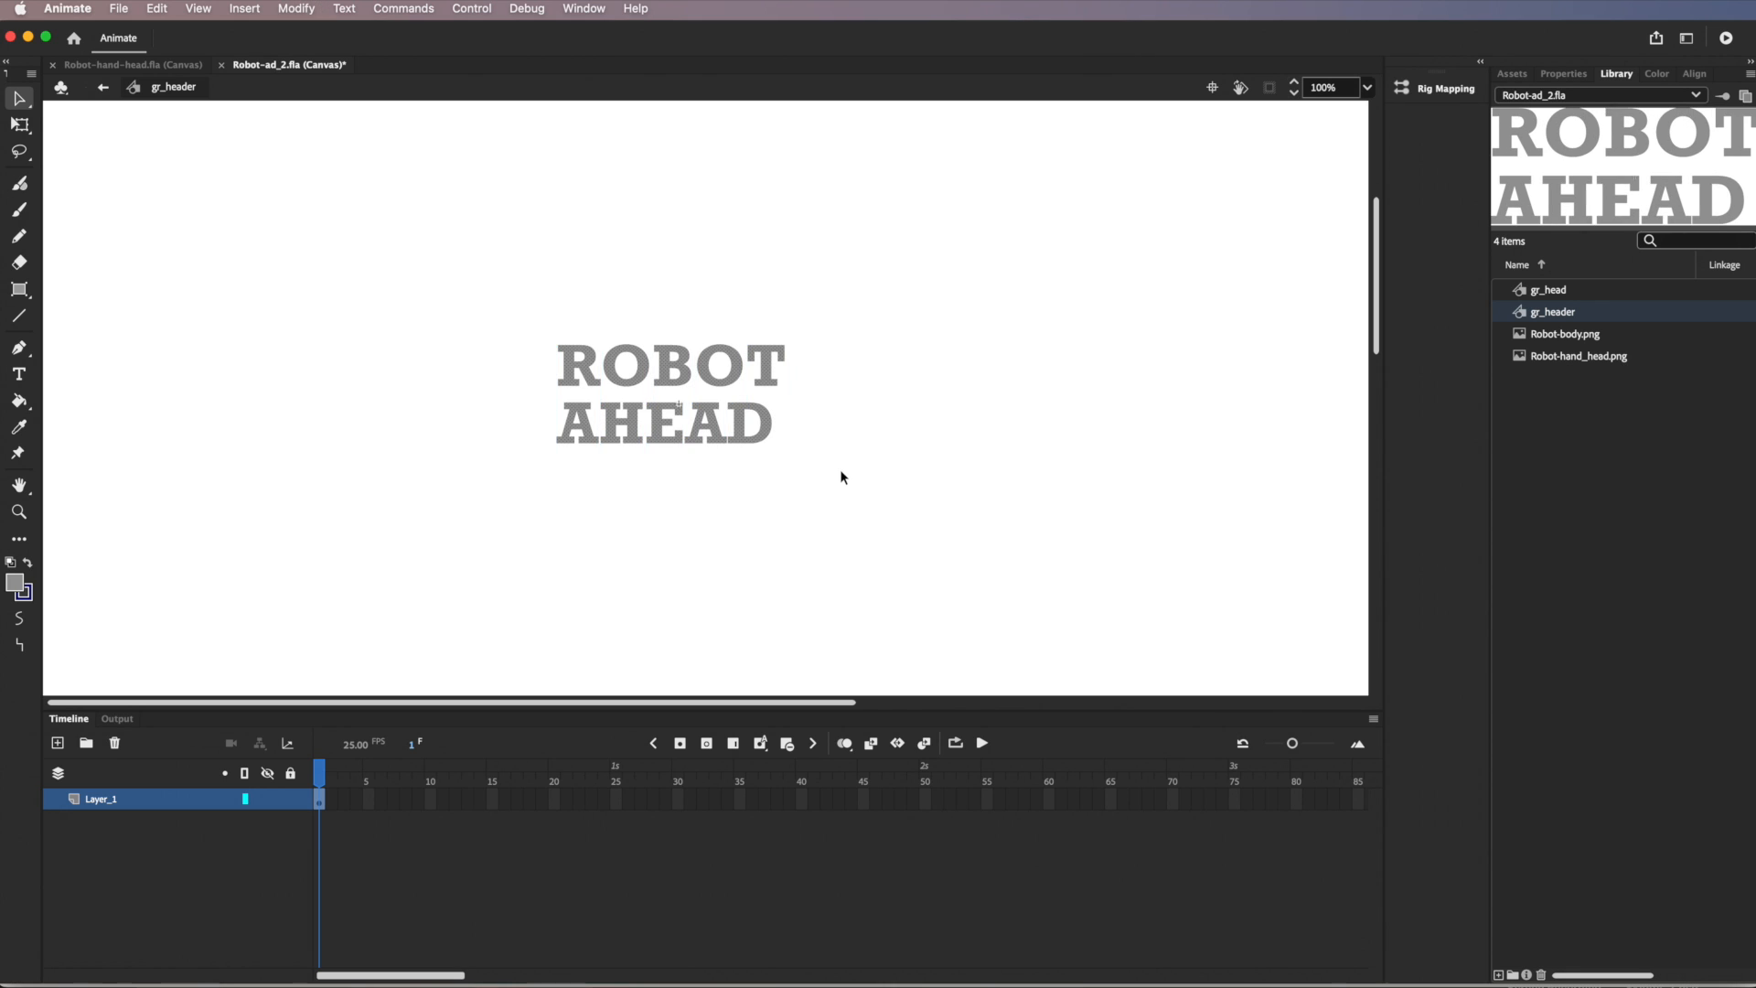
Move the word AHEAD up closer to ROBOT and enlarge it with Free Transform so it is wider than ROBOT
{"action": "left_click", "coordinate": [461, 499]}
{"action": "mouse_move", "coordinate": [536, 396]}
{"action": "left_mouse_down"}
{"action": "mouse_move", "coordinate": [788, 458]}
{"action": "mouse_move", "coordinate": [797, 479]}
{"action": "left_mouse_up"}
{"action": "left_click_drag", "start_coordinate": [709, 419], "coordinate": [702, 416]}
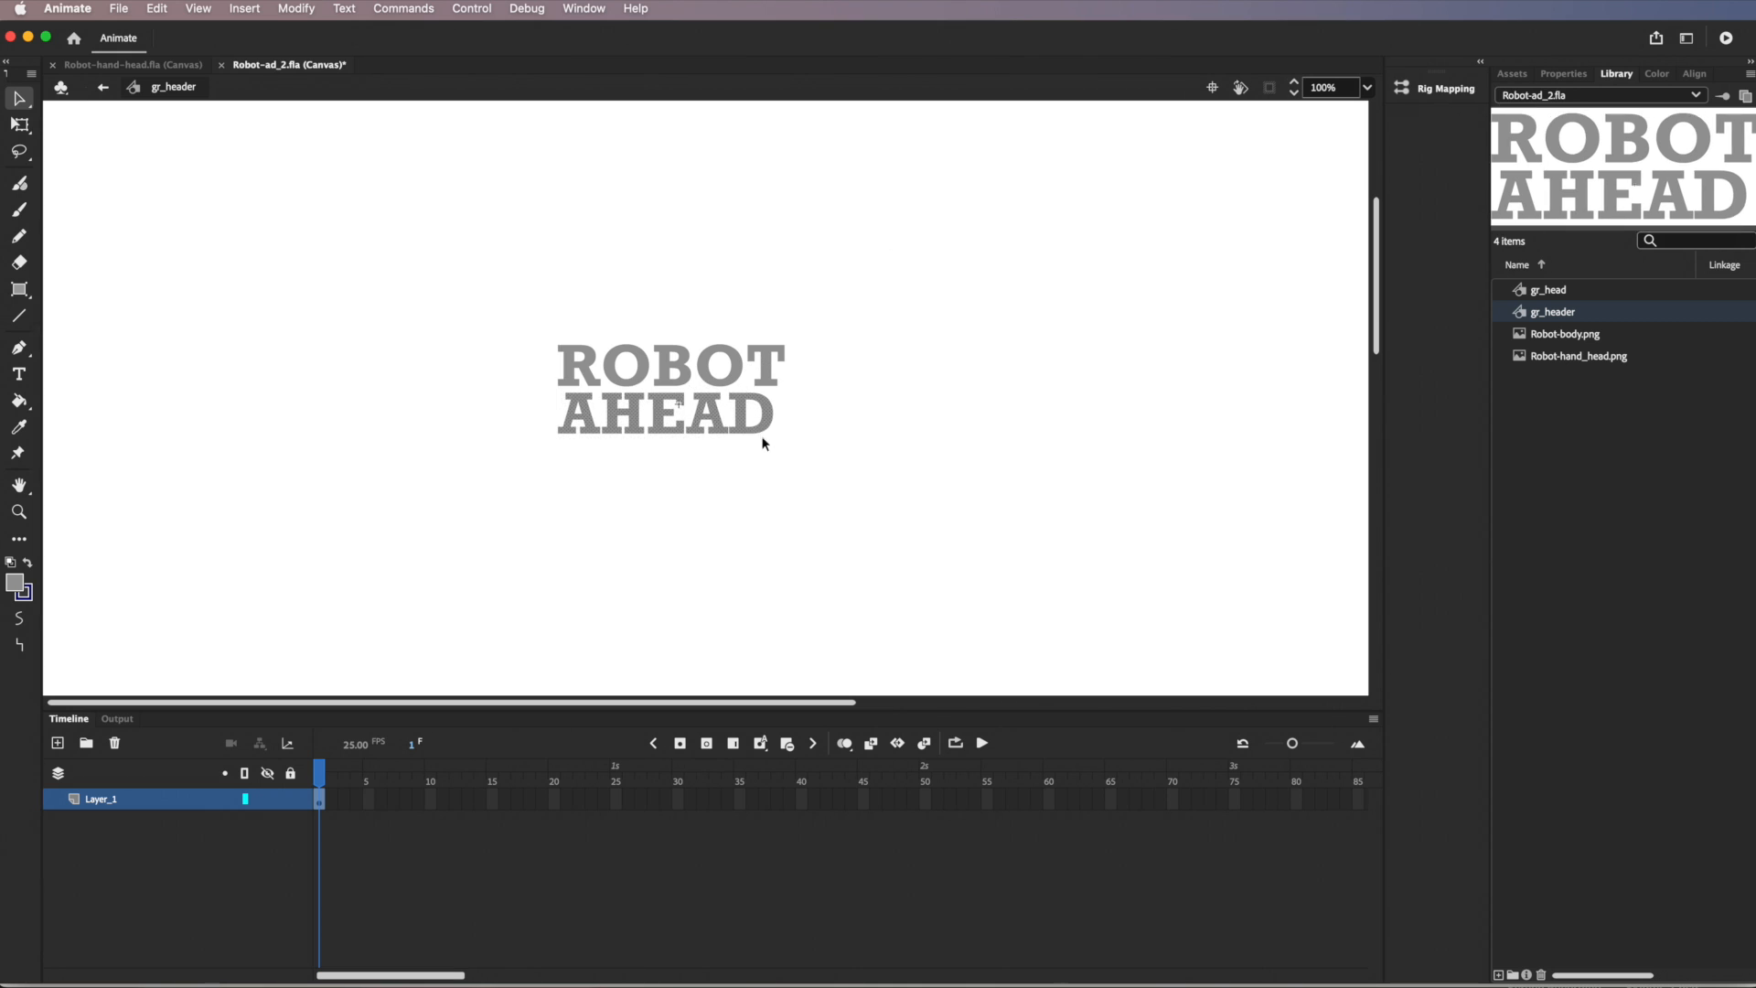
{"action": "left_click", "coordinate": [20, 124]}
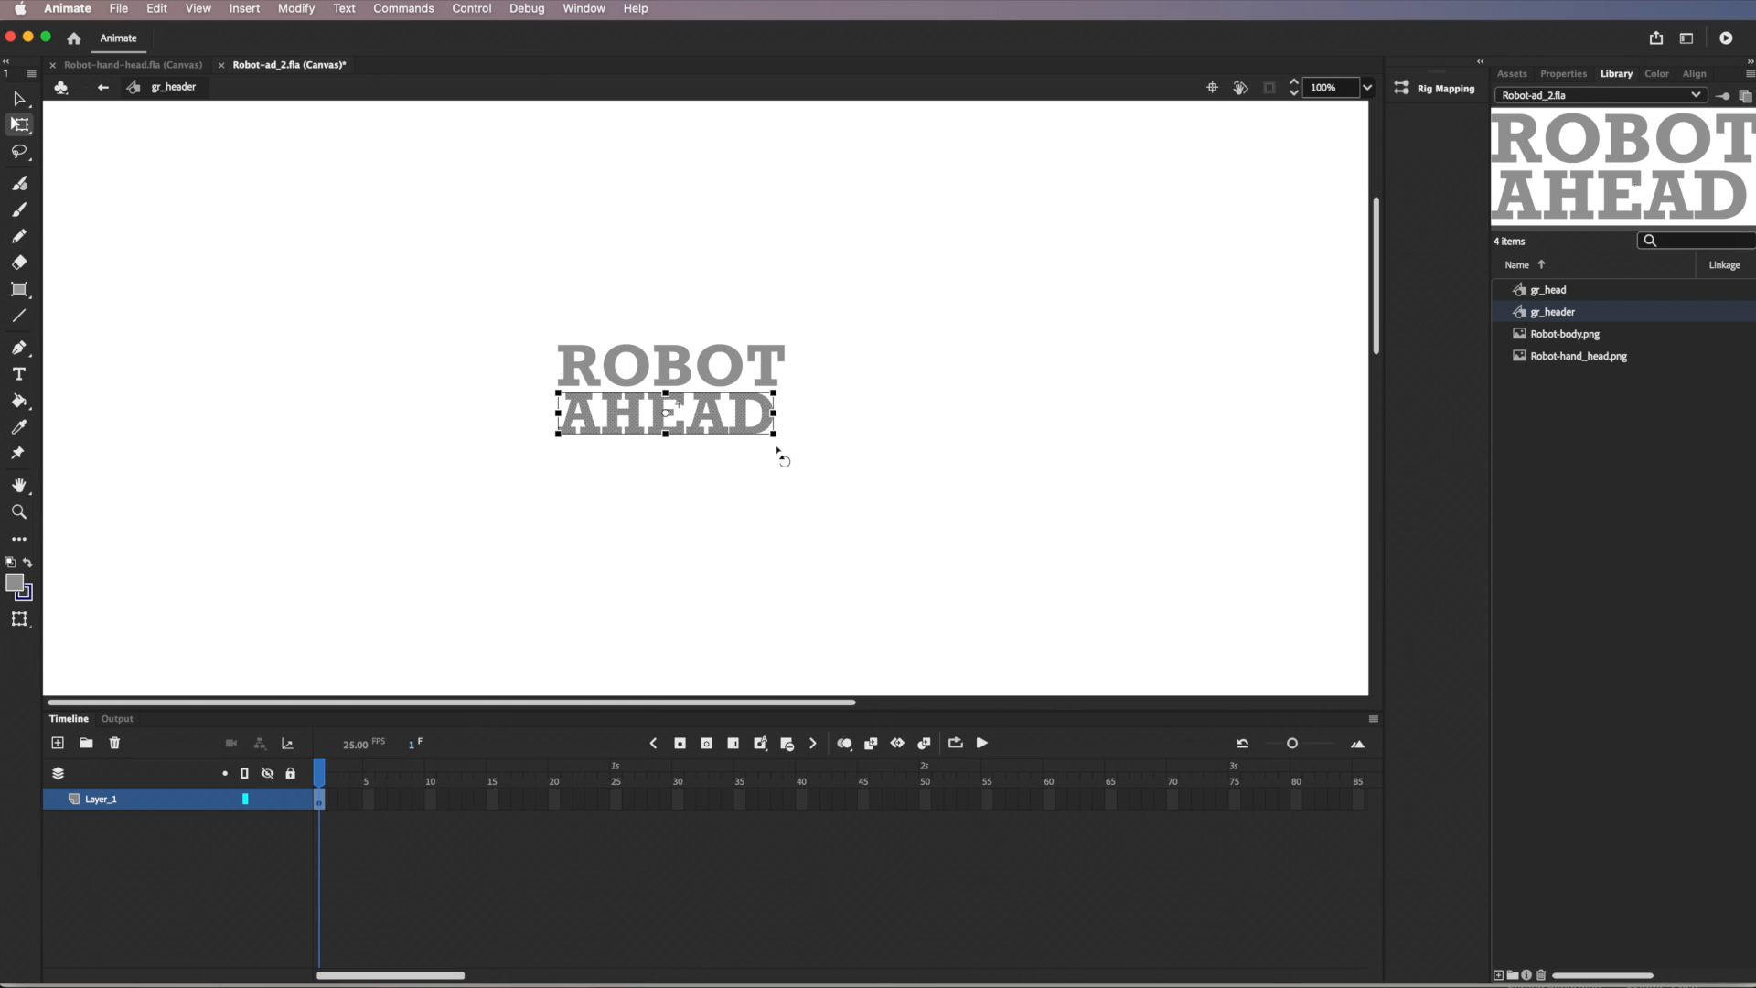
{"action": "left_click_drag", "start_coordinate": [773, 436], "coordinate": [807, 474]}
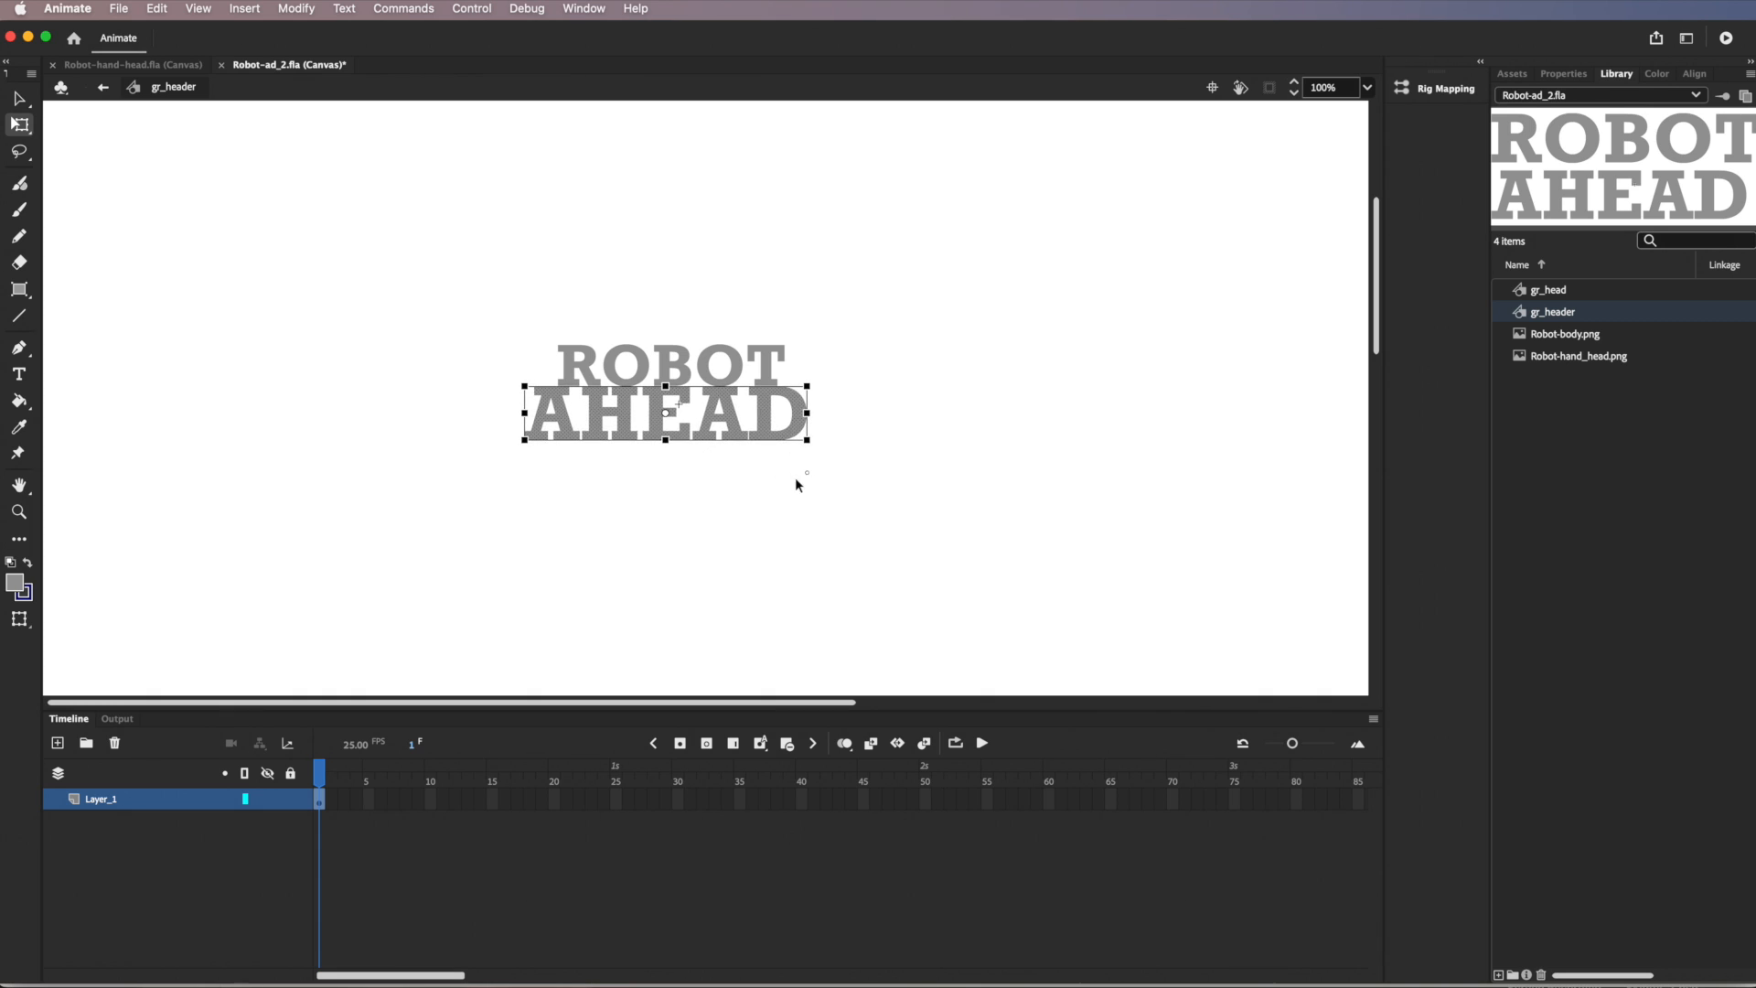
{"action": "left_click", "coordinate": [902, 370]}
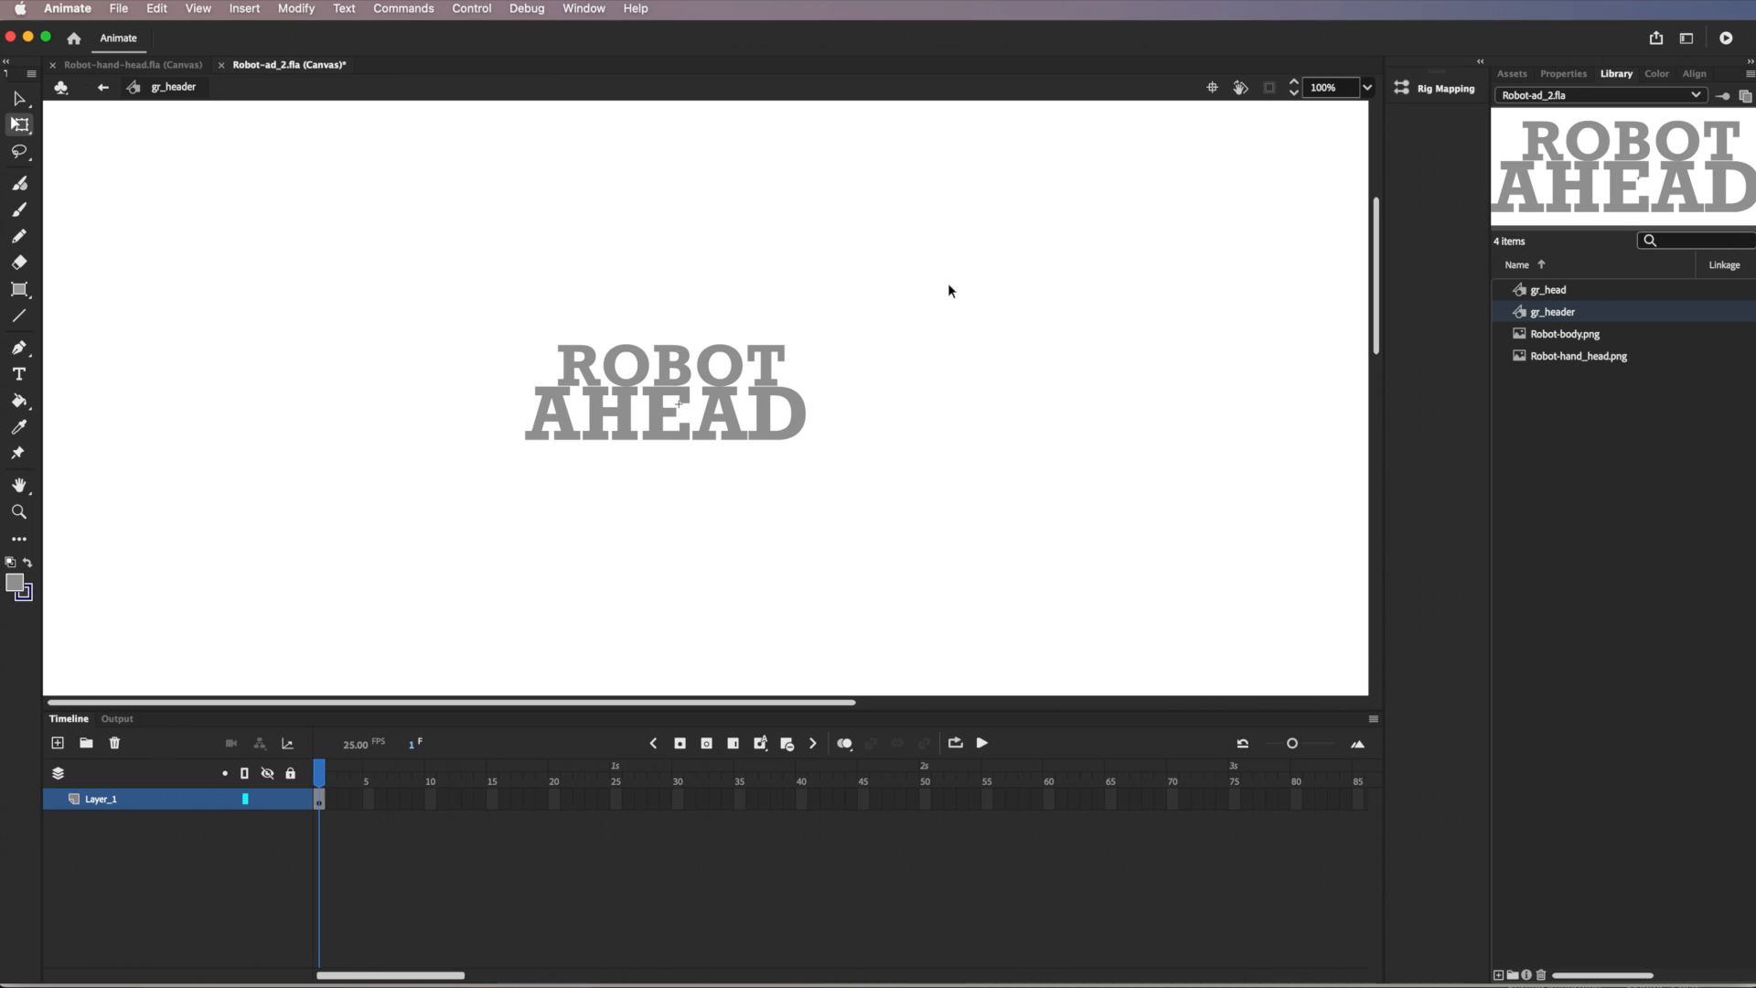
Raise both letter O shapes in ROBOT above the neighbouring letters, undoing the accidental distortion of the second one
{"action": "left_click", "coordinate": [630, 366]}
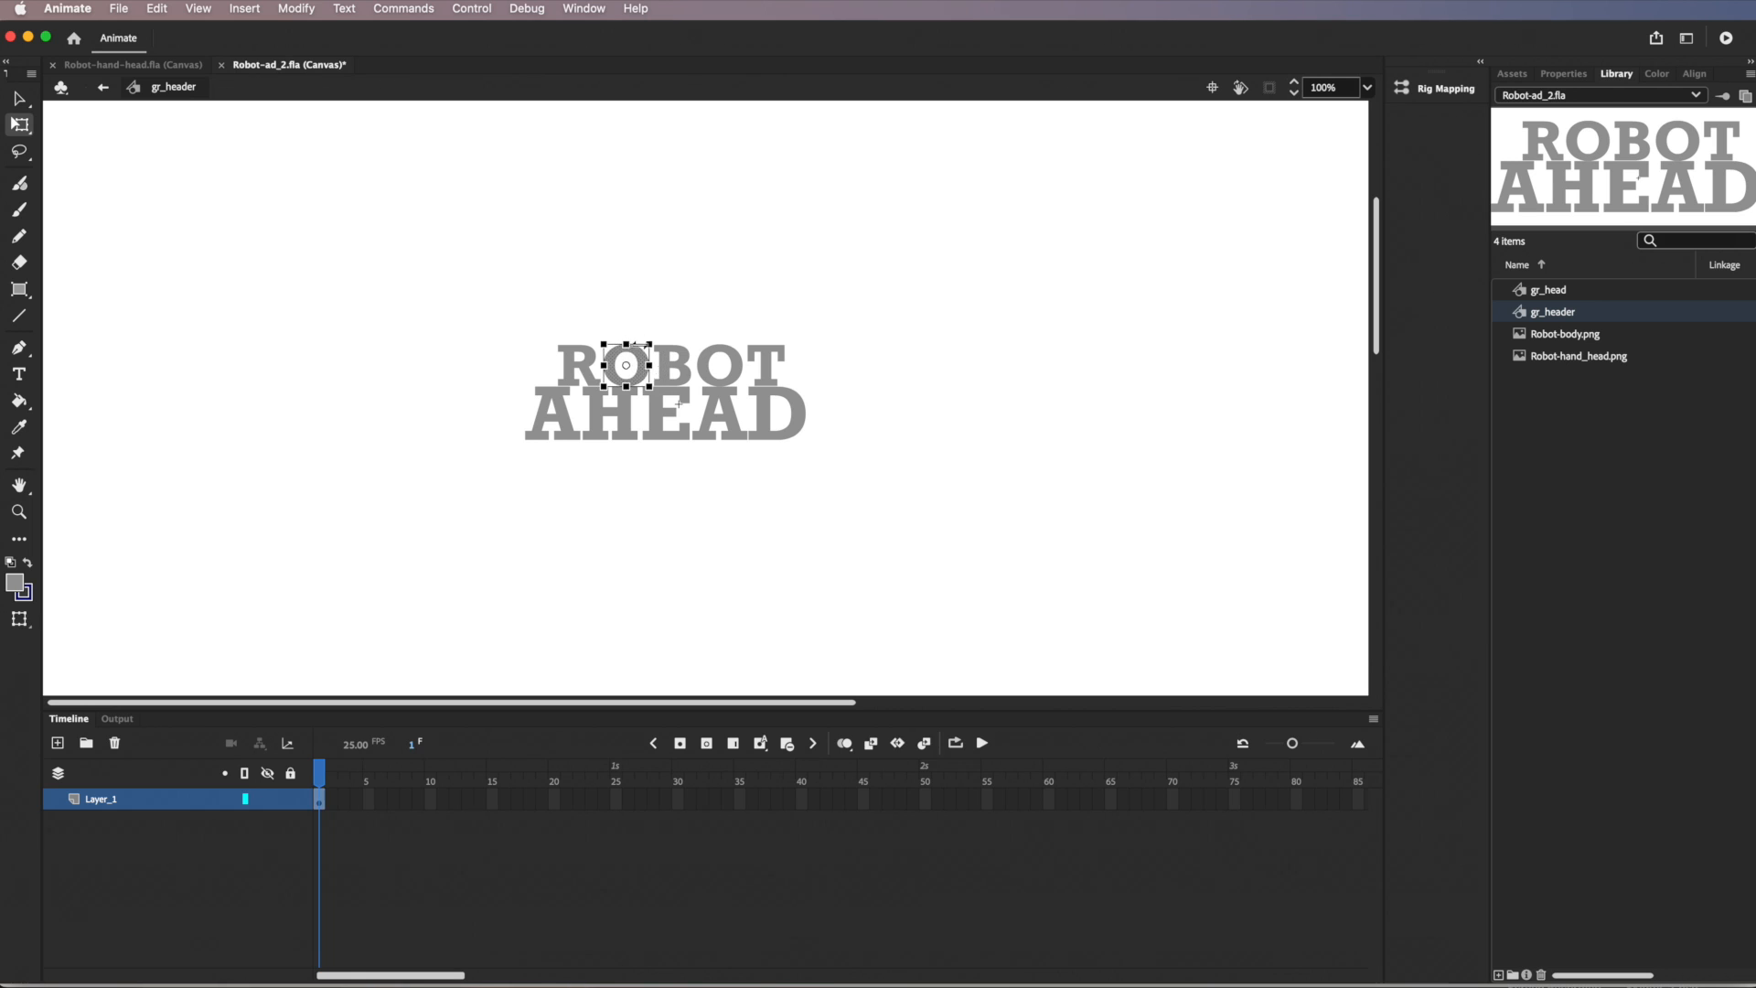
{"action": "left_click_drag", "start_coordinate": [638, 359], "coordinate": [719, 322]}
{"action": "left_click", "coordinate": [722, 336]}
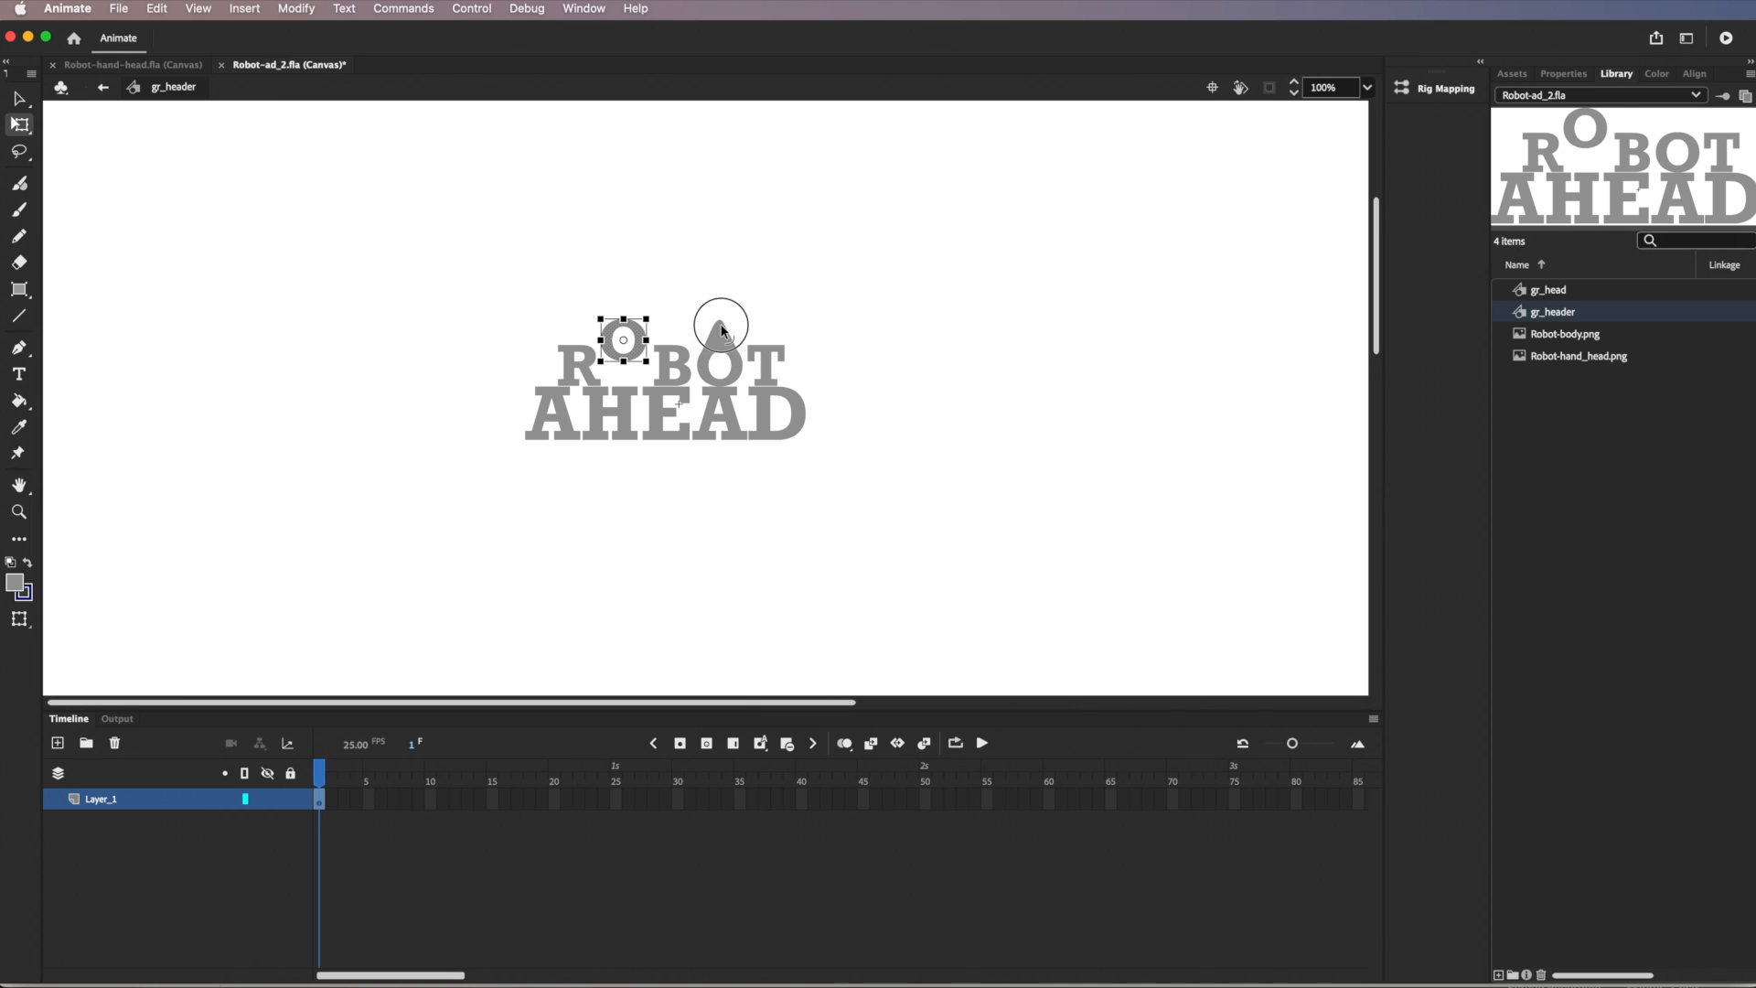
{"action": "key", "text": "cmd+z"}
{"action": "left_click", "coordinate": [737, 373]}
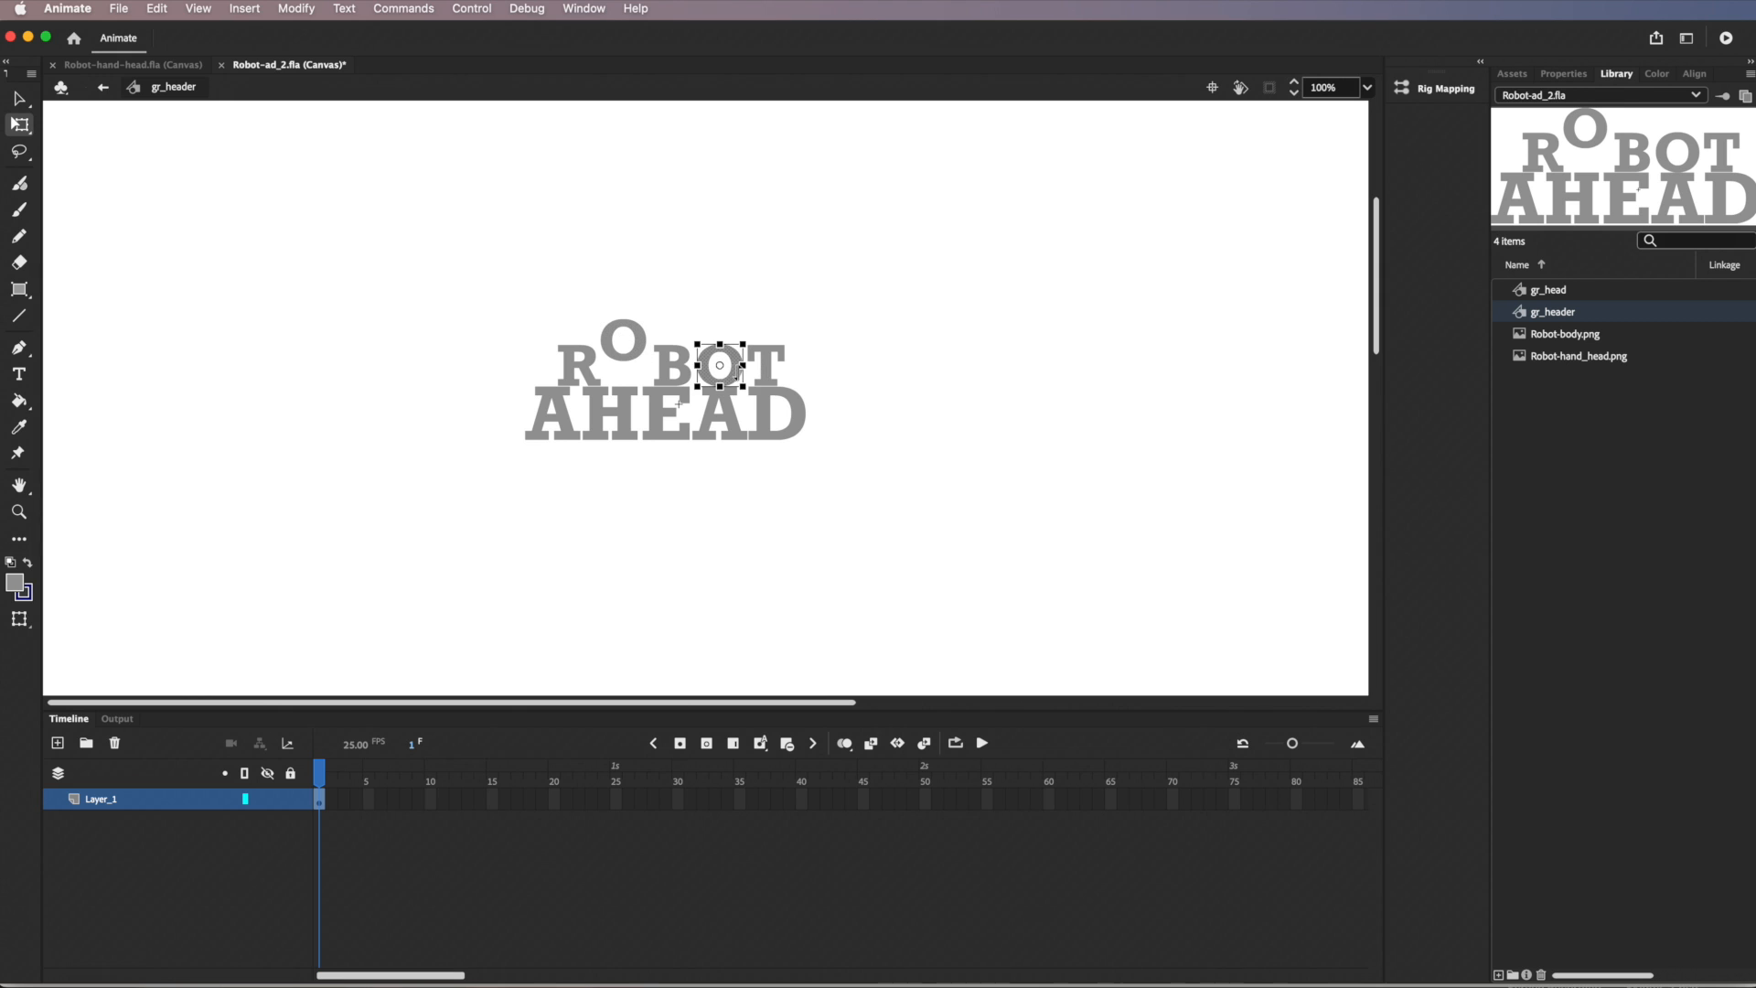
{"action": "left_click", "coordinate": [19, 100]}
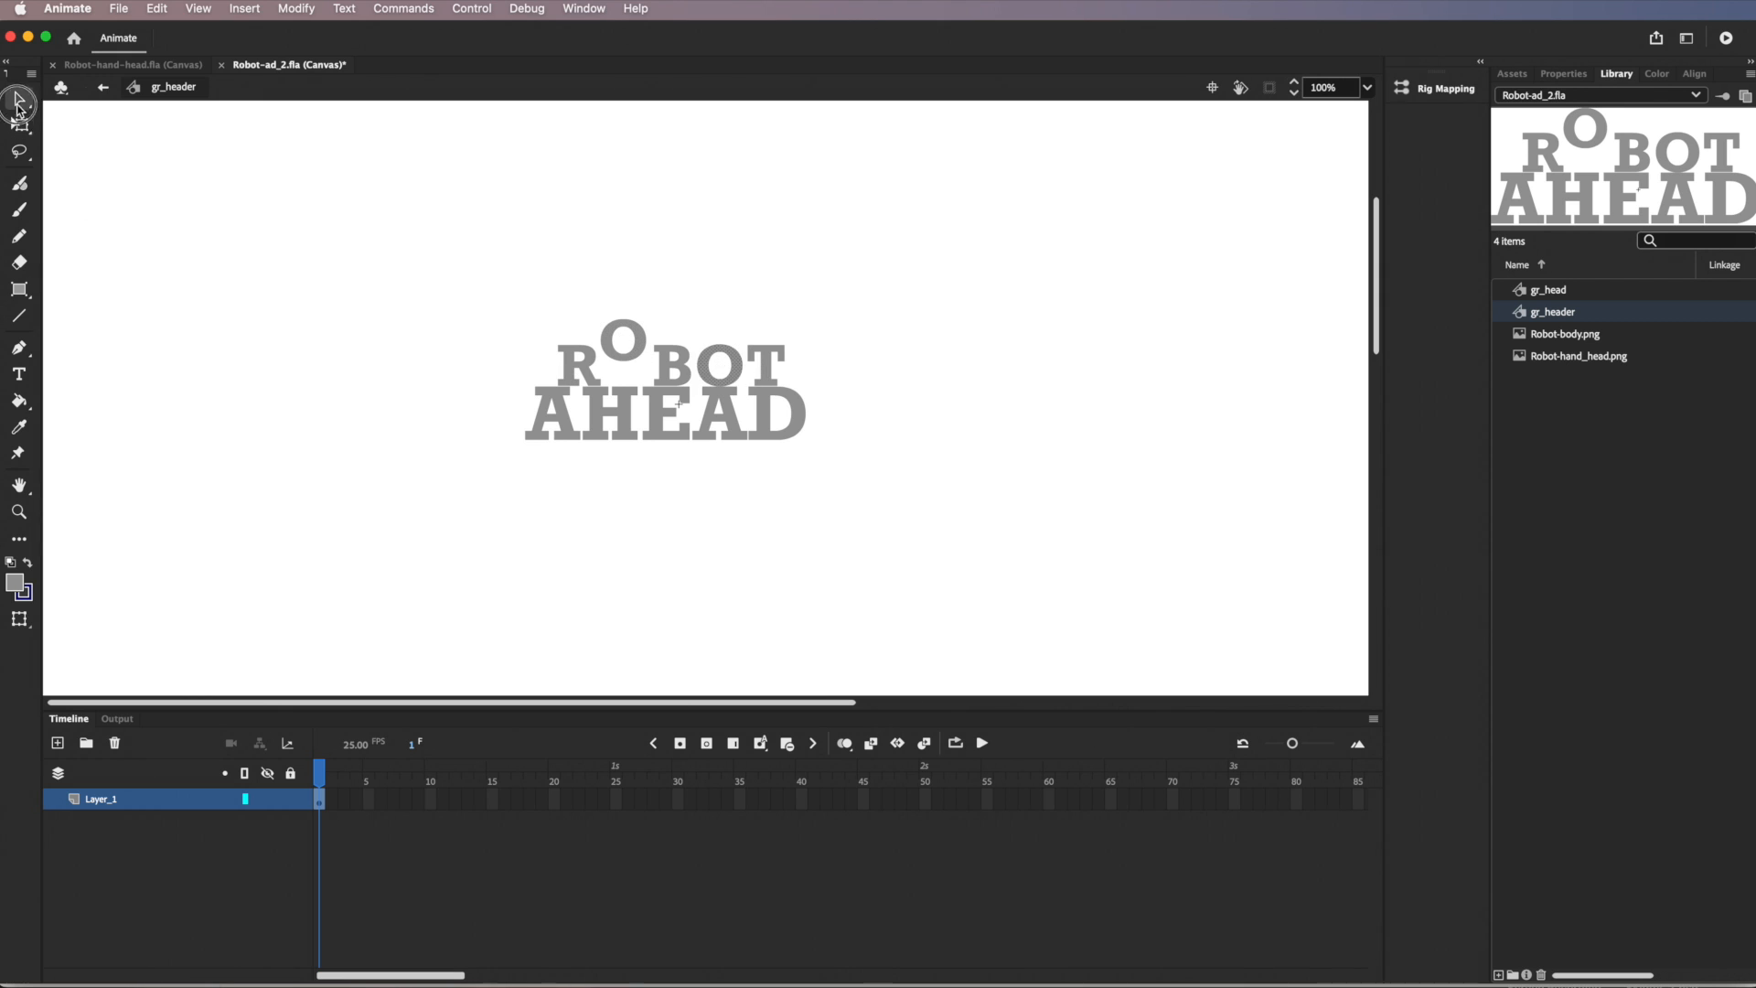
{"action": "left_click_drag", "start_coordinate": [737, 377], "coordinate": [730, 353]}
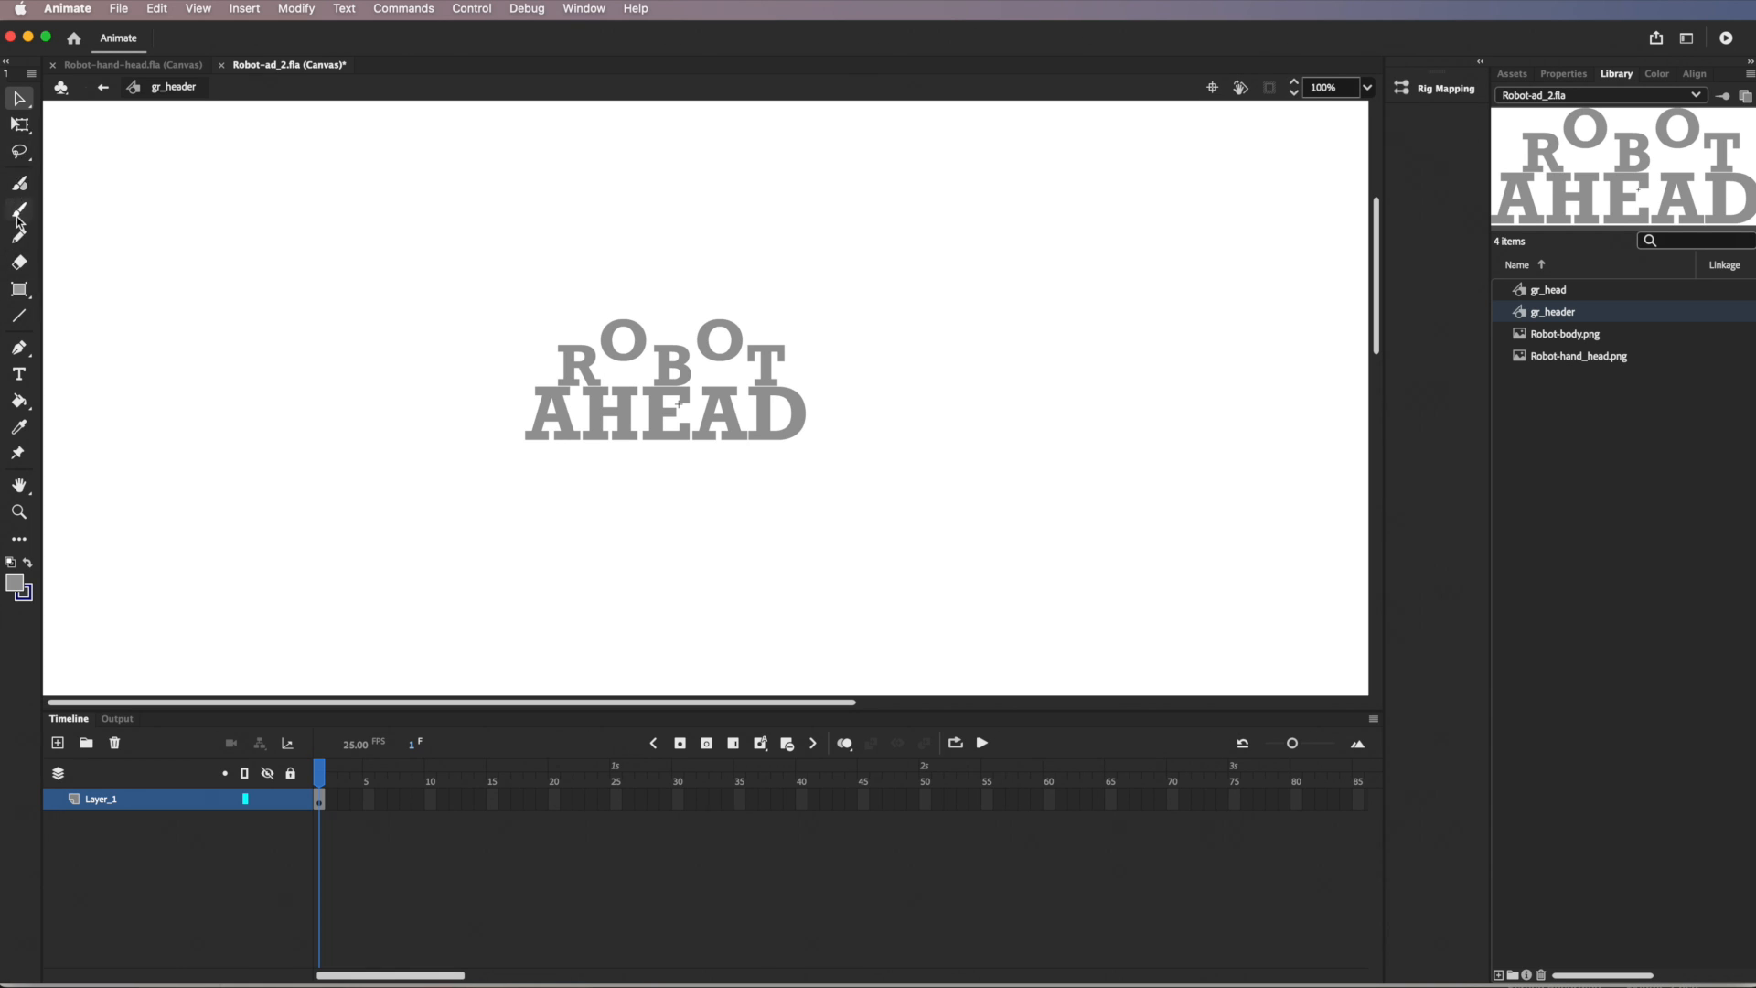
Draw a small dark blue oval dot above the header with the Oval Tool and move it into the centre of the first O
{"action": "left_click", "coordinate": [19, 289]}
{"action": "left_click", "coordinate": [103, 313]}
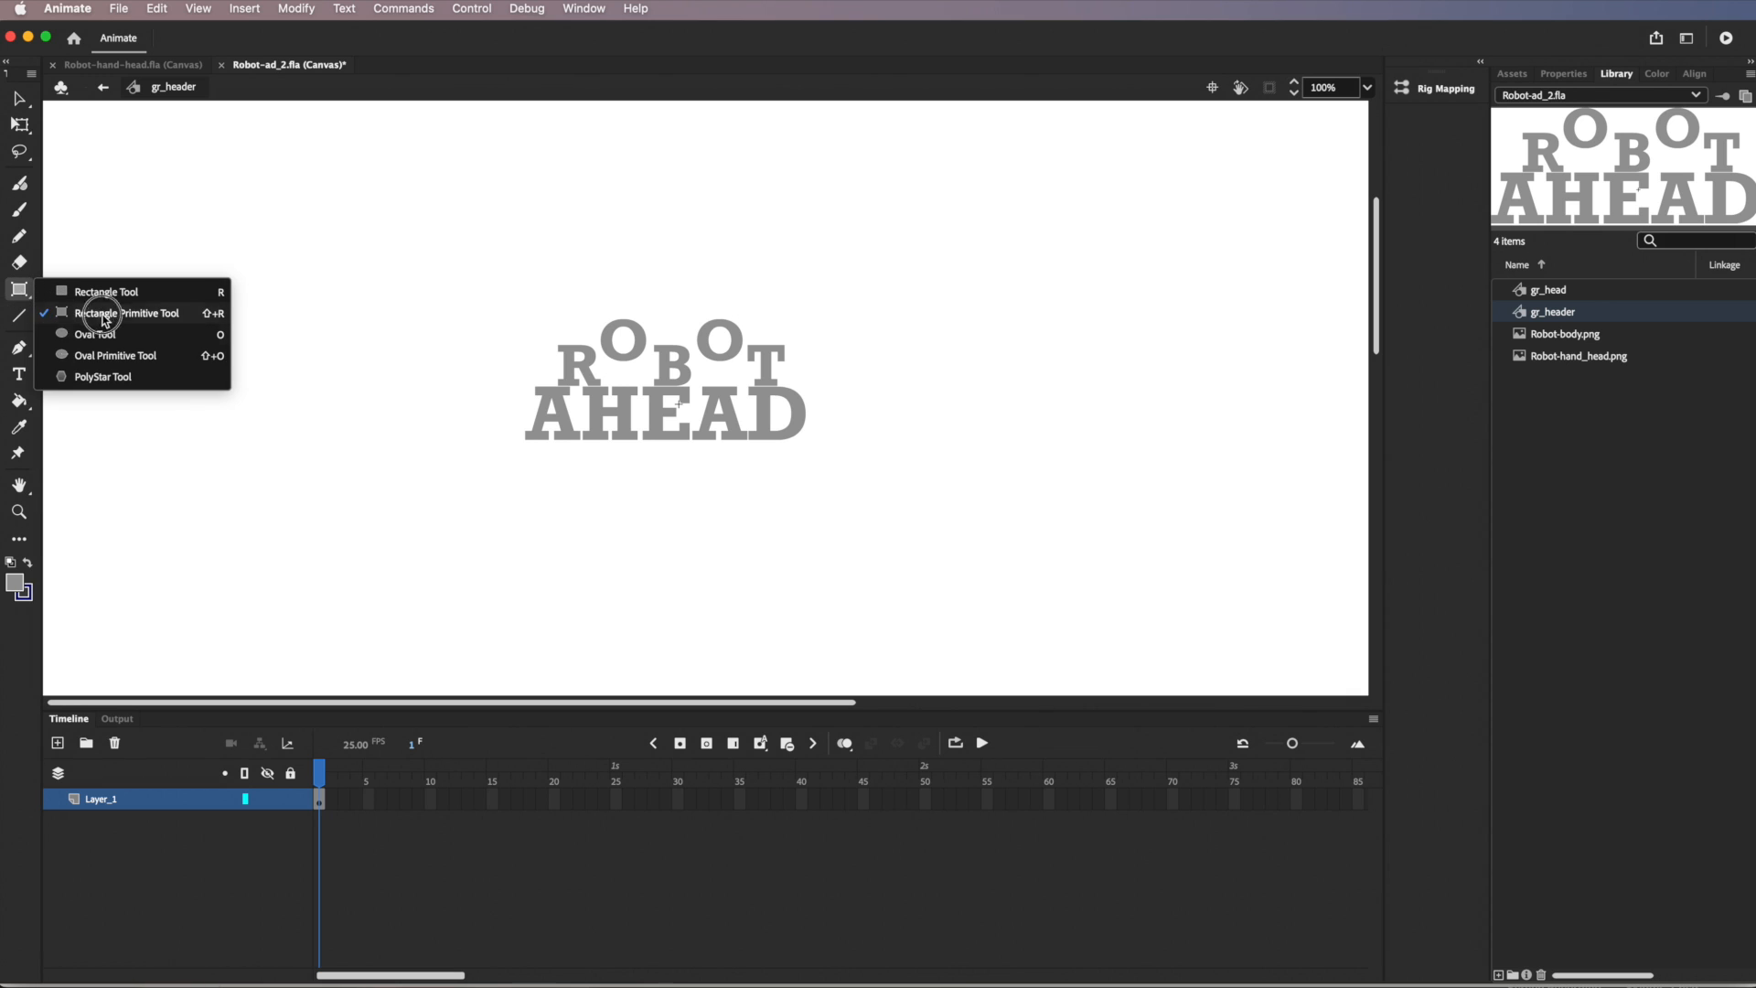
{"action": "left_click", "coordinate": [91, 335]}
{"action": "left_click_drag", "start_coordinate": [639, 282], "coordinate": [647, 292]}
{"action": "key", "text": "v"}
{"action": "left_click", "coordinate": [642, 287]}
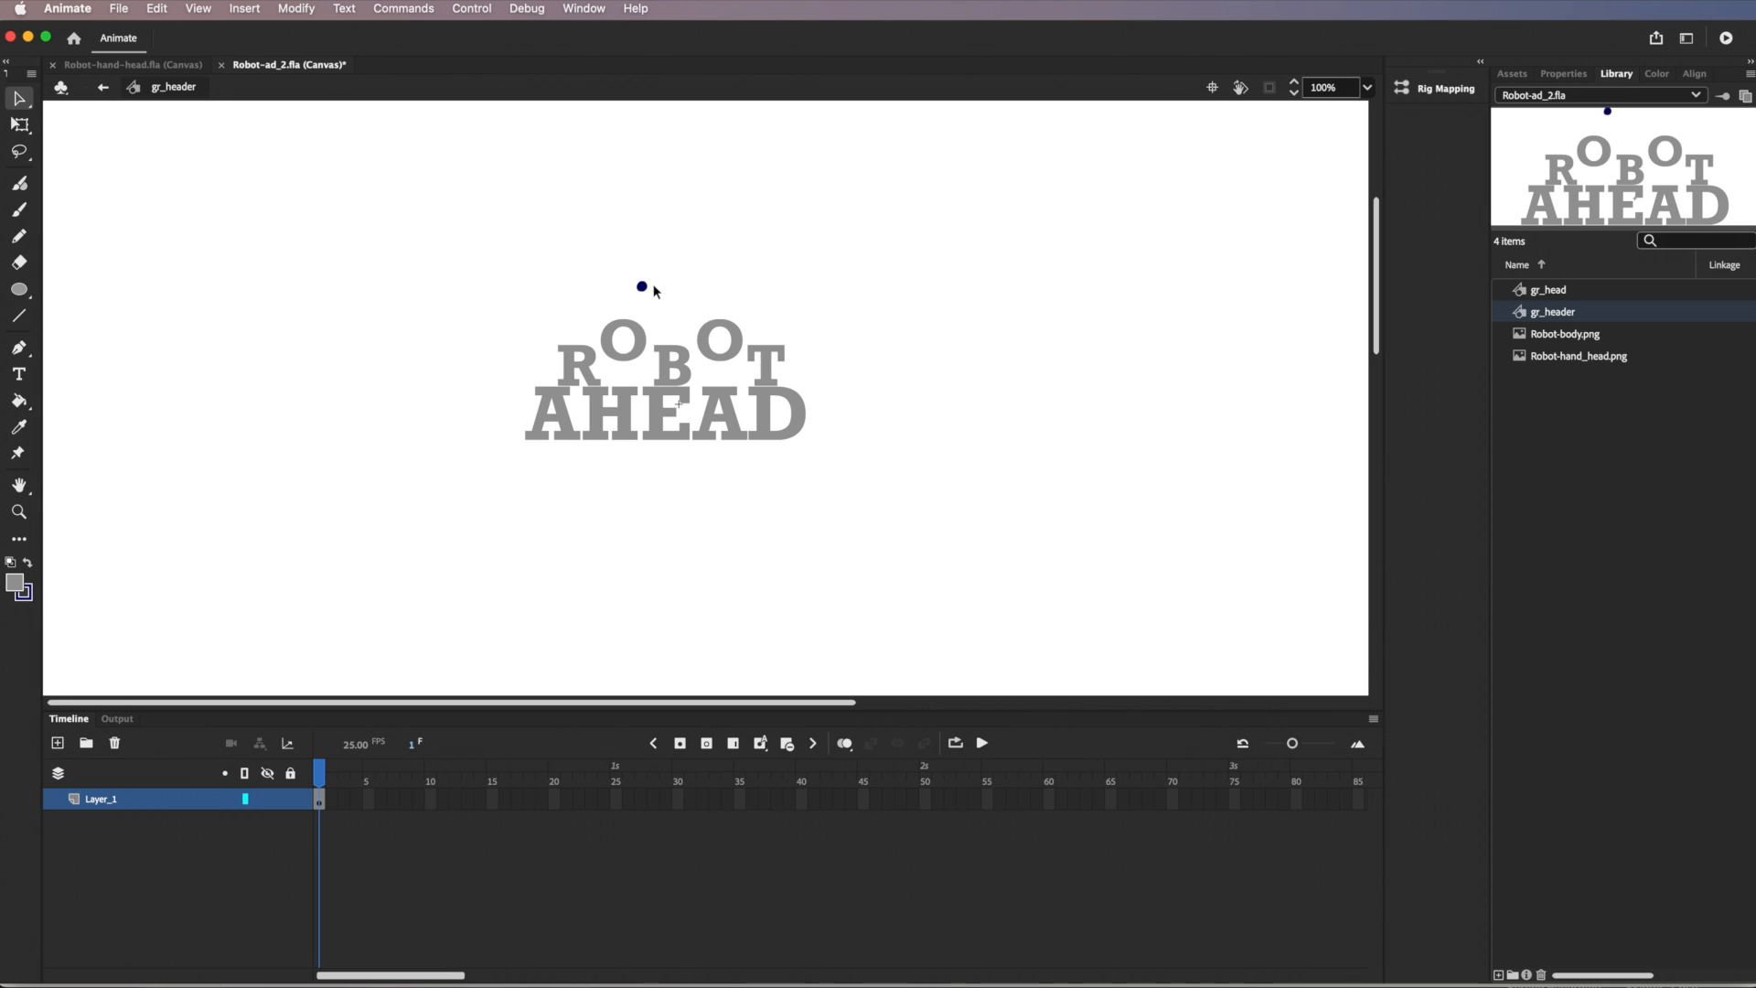
{"action": "left_click", "coordinate": [640, 284]}
{"action": "left_click_drag", "start_coordinate": [639, 294], "coordinate": [624, 343]}
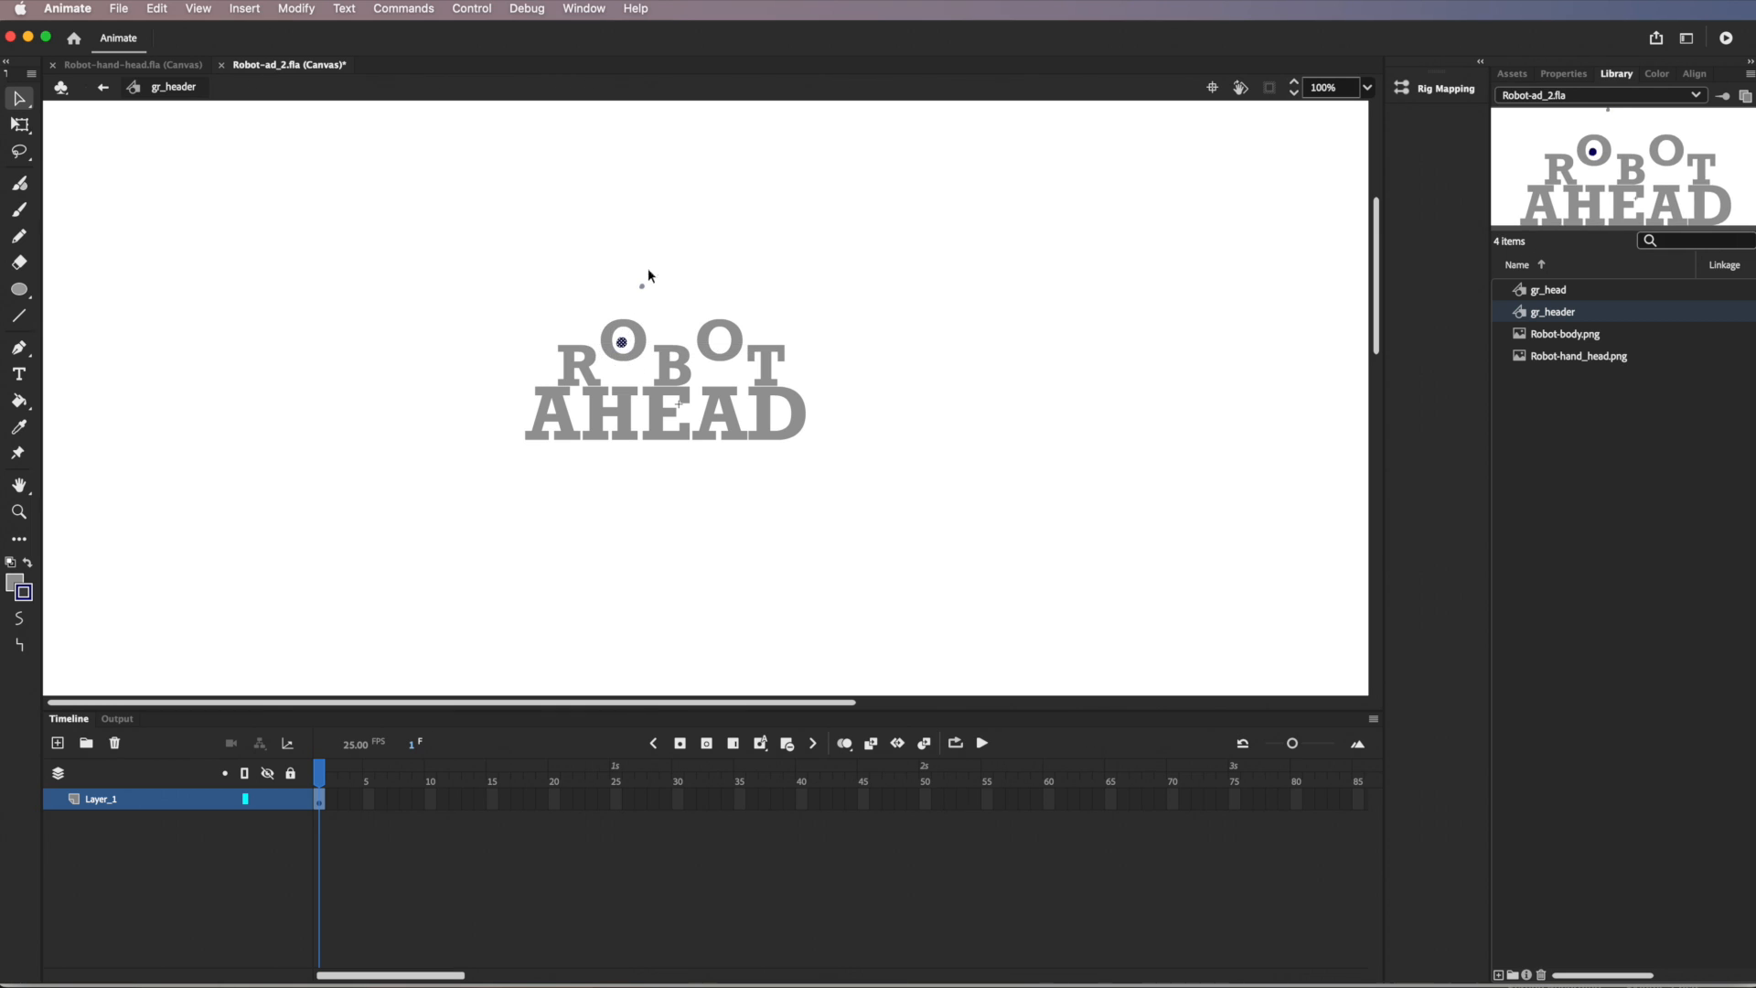
Undo the dot's last move, reselect the whole dot above the header and place it as a pupil in the centre of each O
{"action": "key", "text": "ctrl+z"}
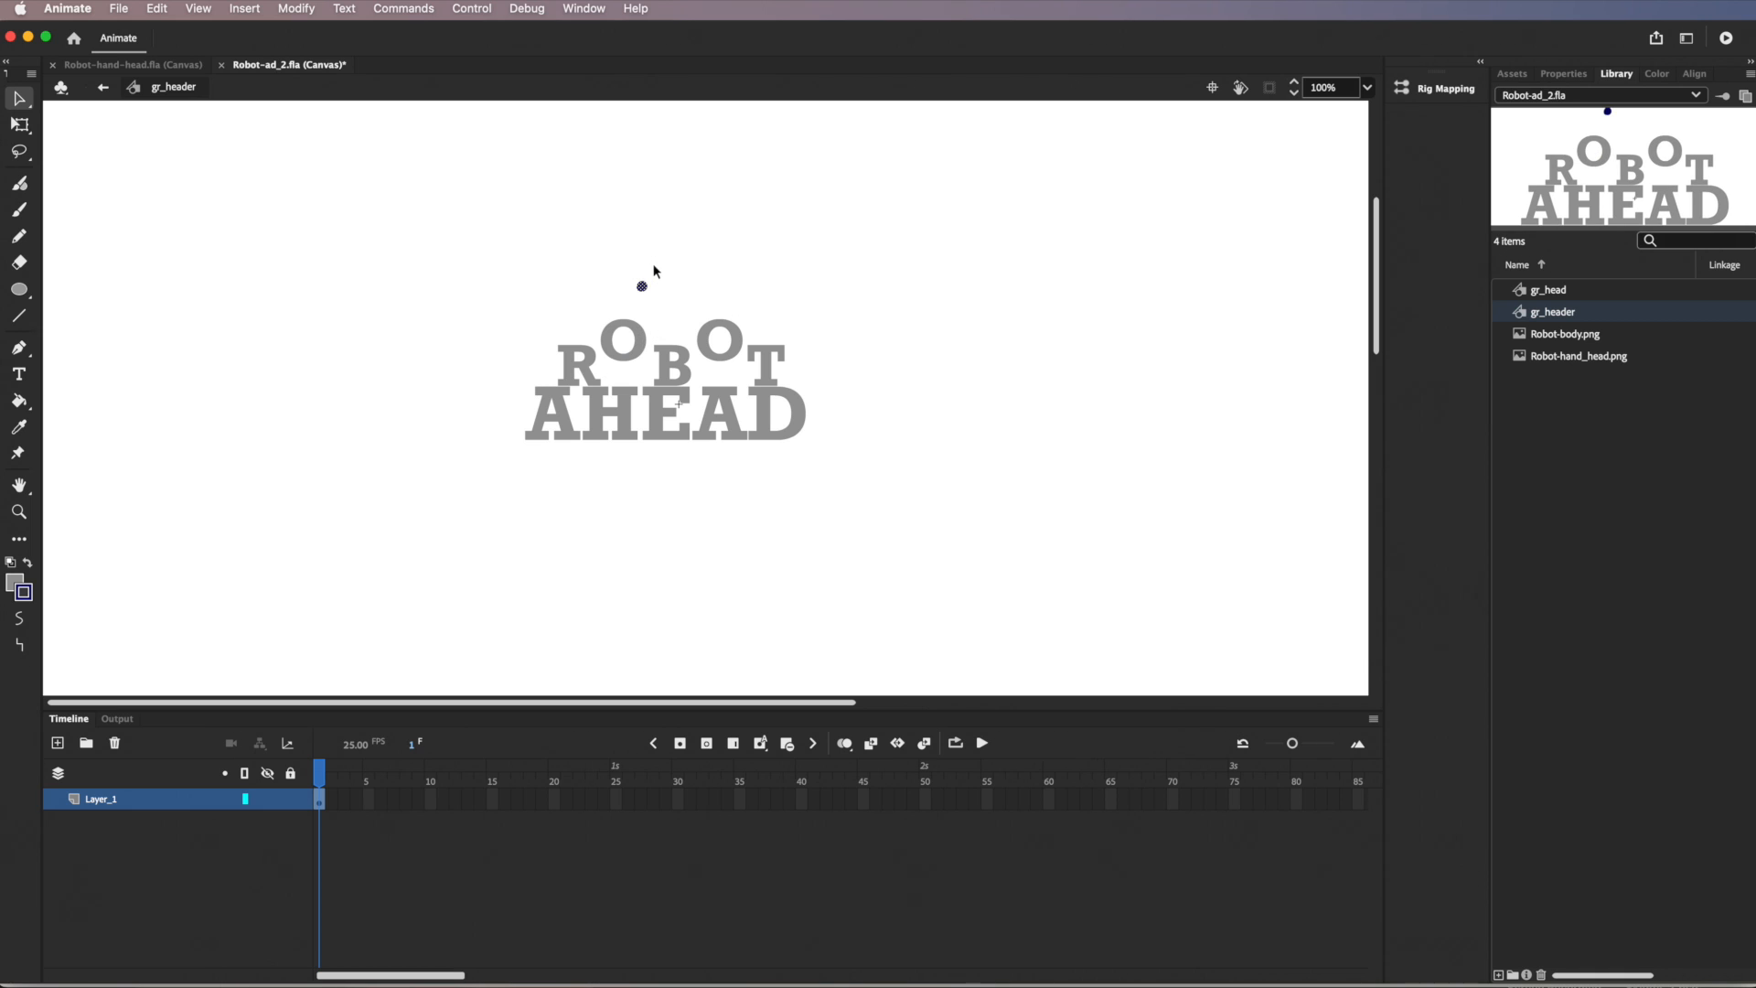
{"action": "left_click", "coordinate": [646, 308]}
{"action": "left_click", "coordinate": [643, 242]}
{"action": "left_click_drag", "start_coordinate": [629, 271], "coordinate": [720, 347]}
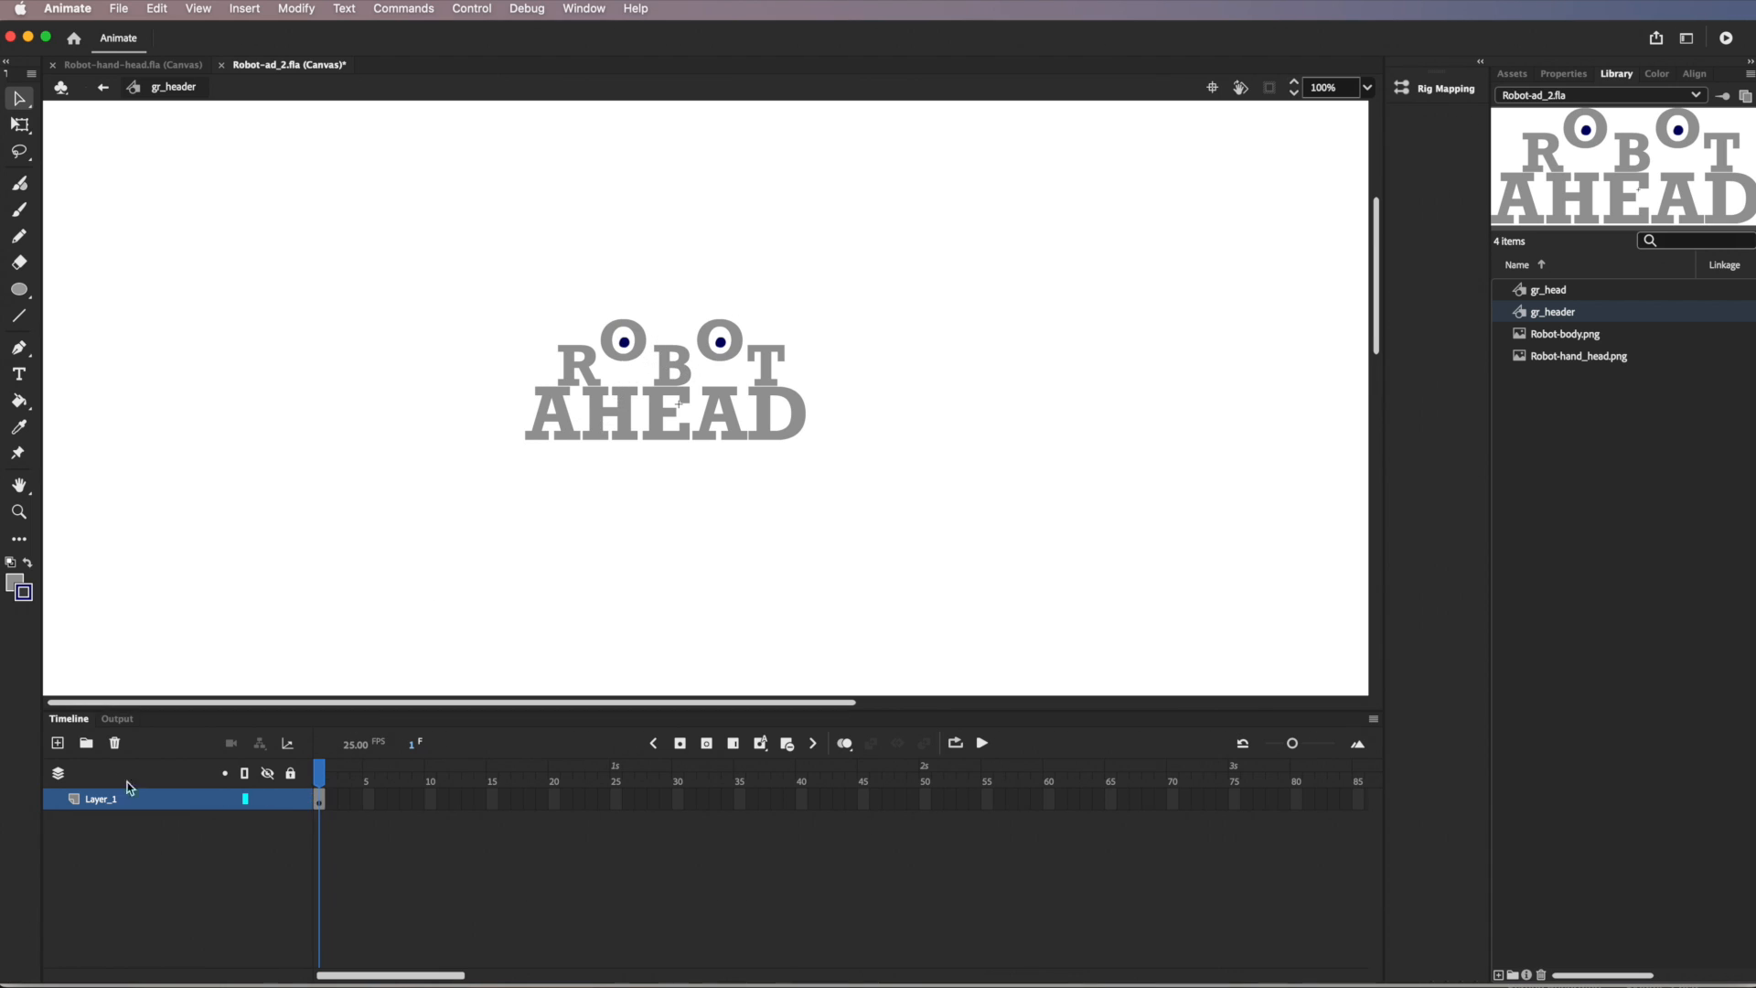
Add a new layer beneath Layer_1 and draw an oval behind the first O with the Oval Tool
{"action": "left_click", "coordinate": [57, 743]}
{"action": "left_click_drag", "start_coordinate": [117, 801], "coordinate": [119, 828]}
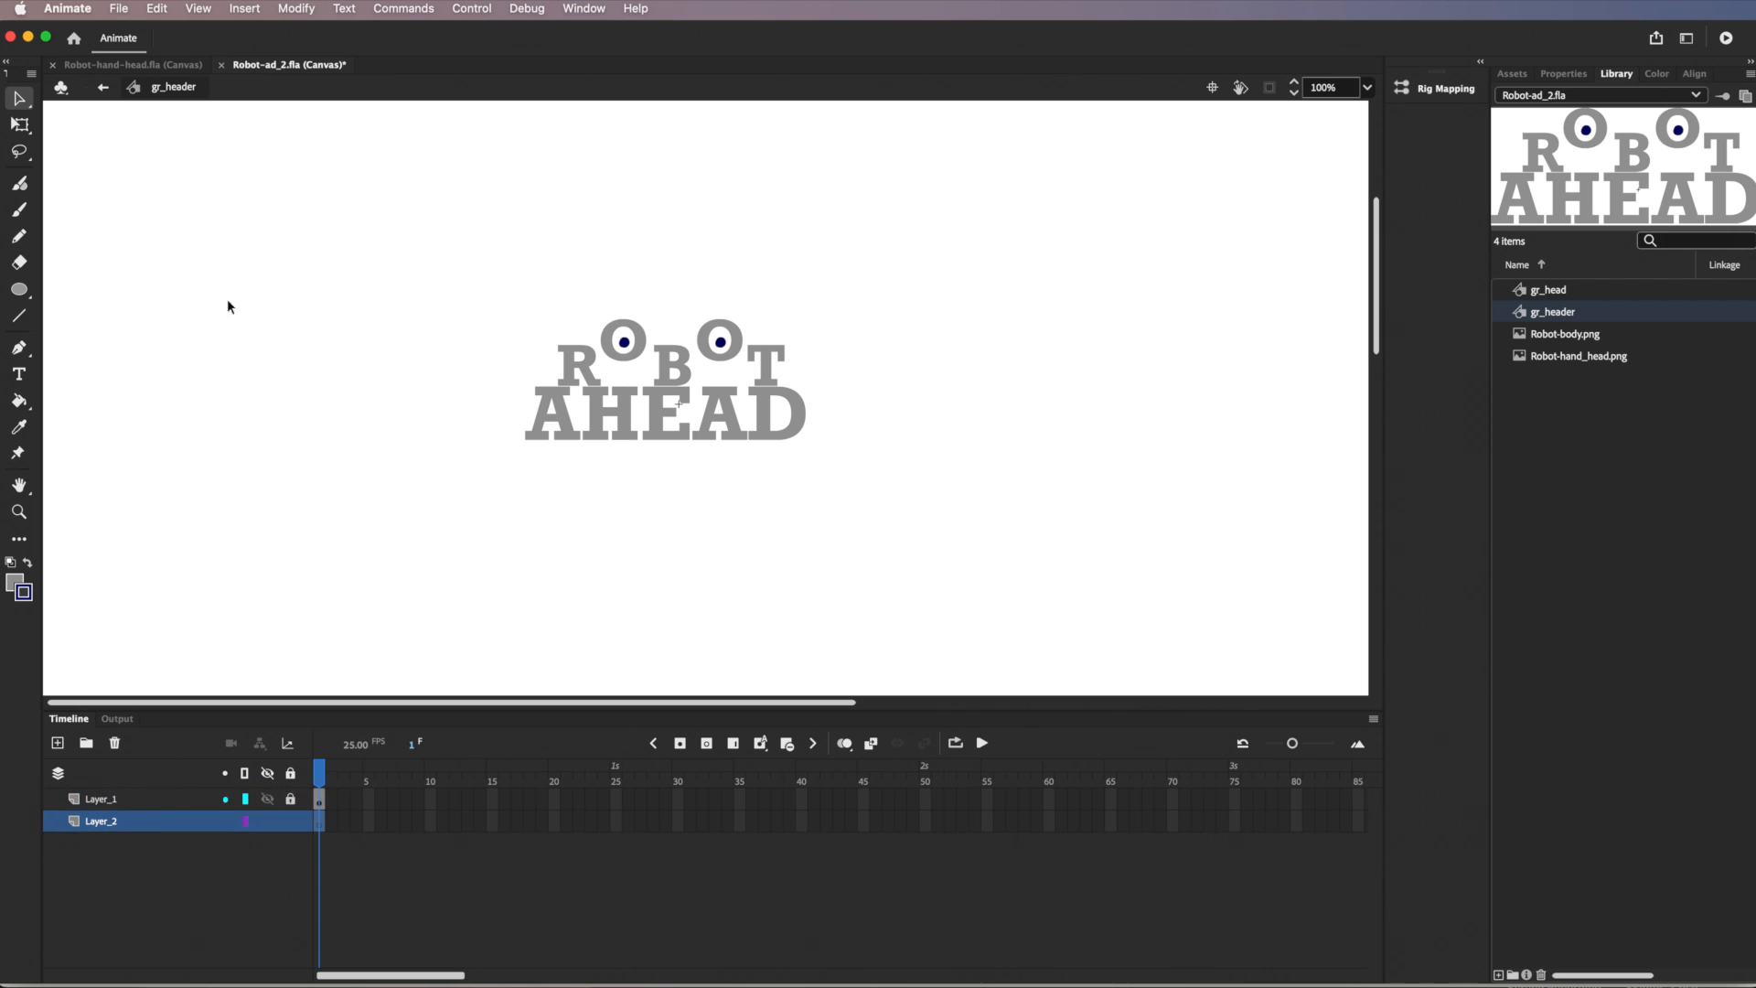
{"action": "left_click", "coordinate": [18, 289]}
{"action": "key", "text": "super+equal"}
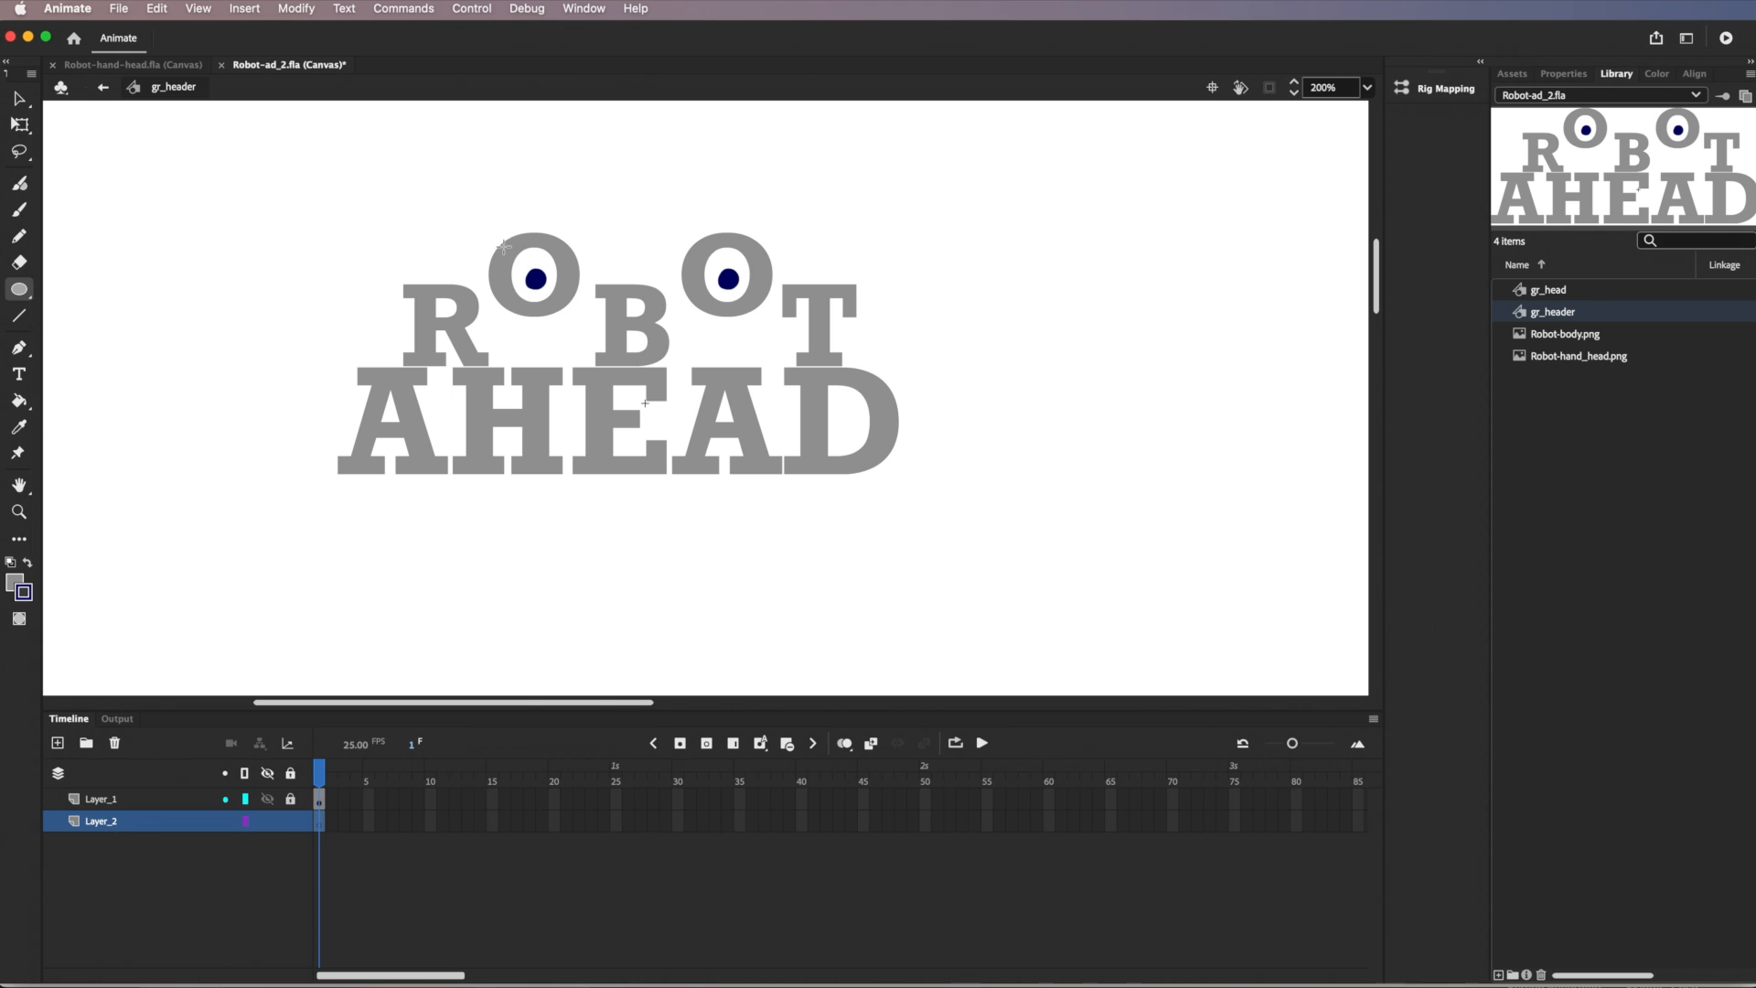
{"action": "mouse_move", "coordinate": [476, 224]}
{"action": "left_mouse_down"}
{"action": "mouse_move", "coordinate": [547, 304]}
{"action": "mouse_move", "coordinate": [594, 322]}
{"action": "mouse_move", "coordinate": [567, 291]}
{"action": "left_mouse_up"}
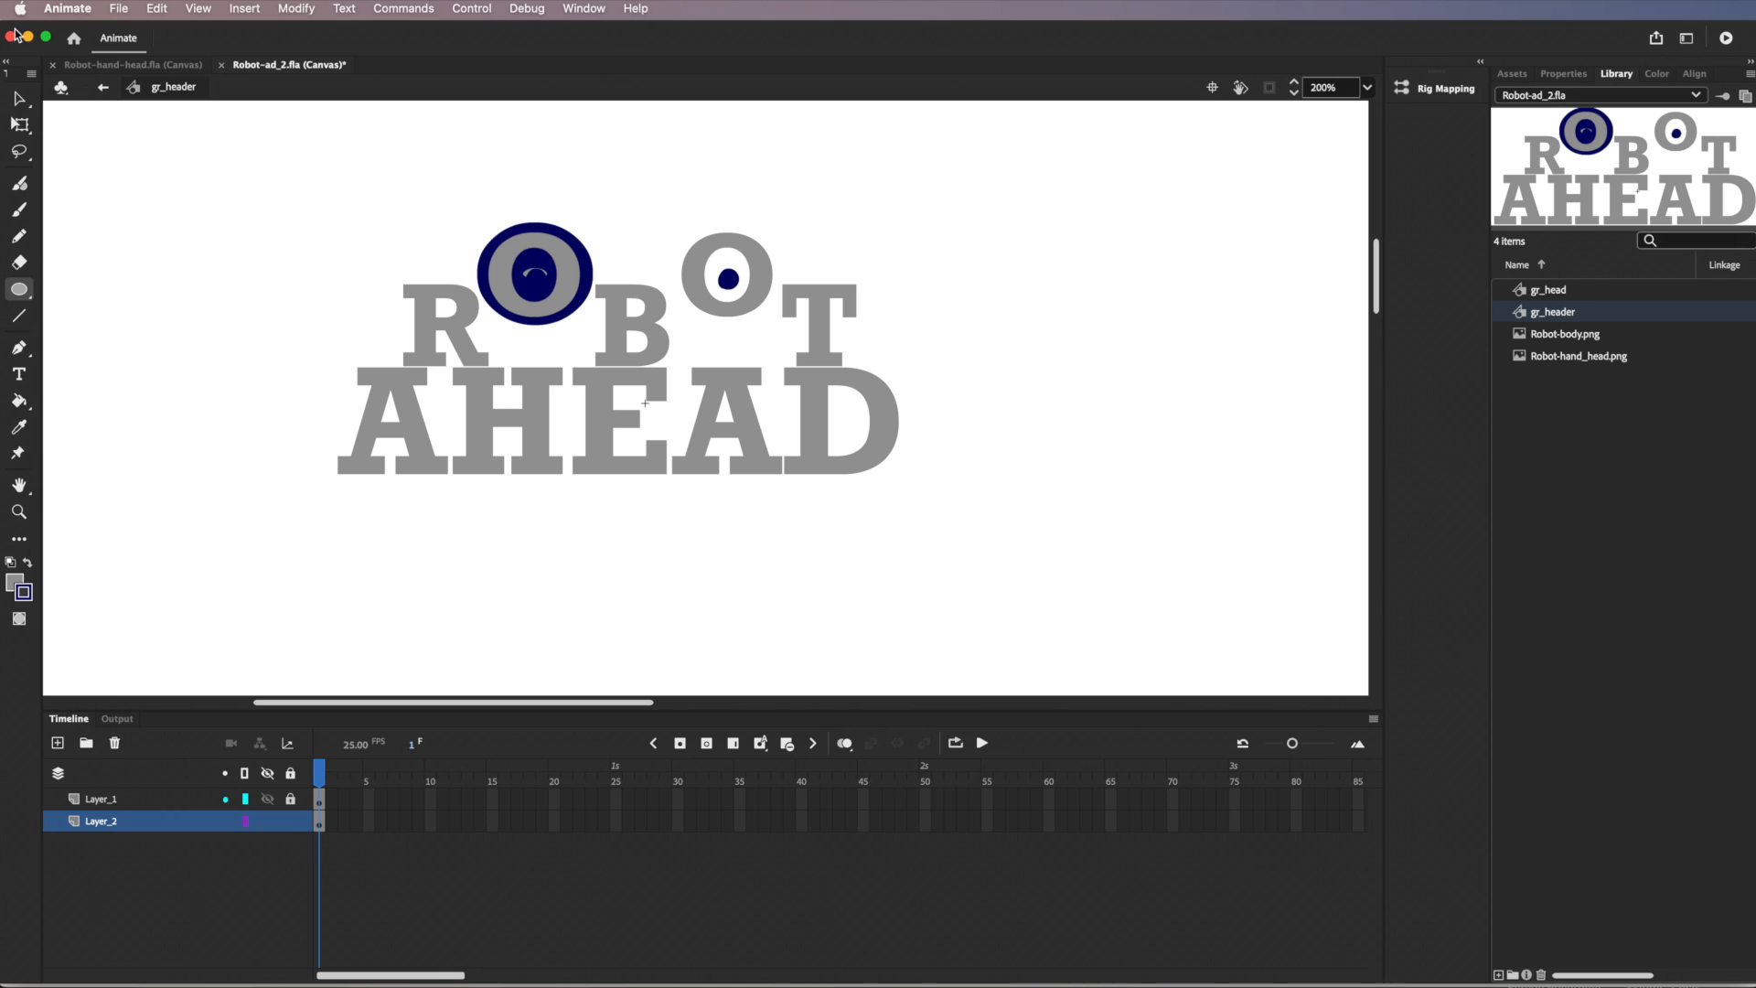
Select the new oval's thick dark blue outline and set its stroke to none
{"action": "left_click", "coordinate": [22, 100]}
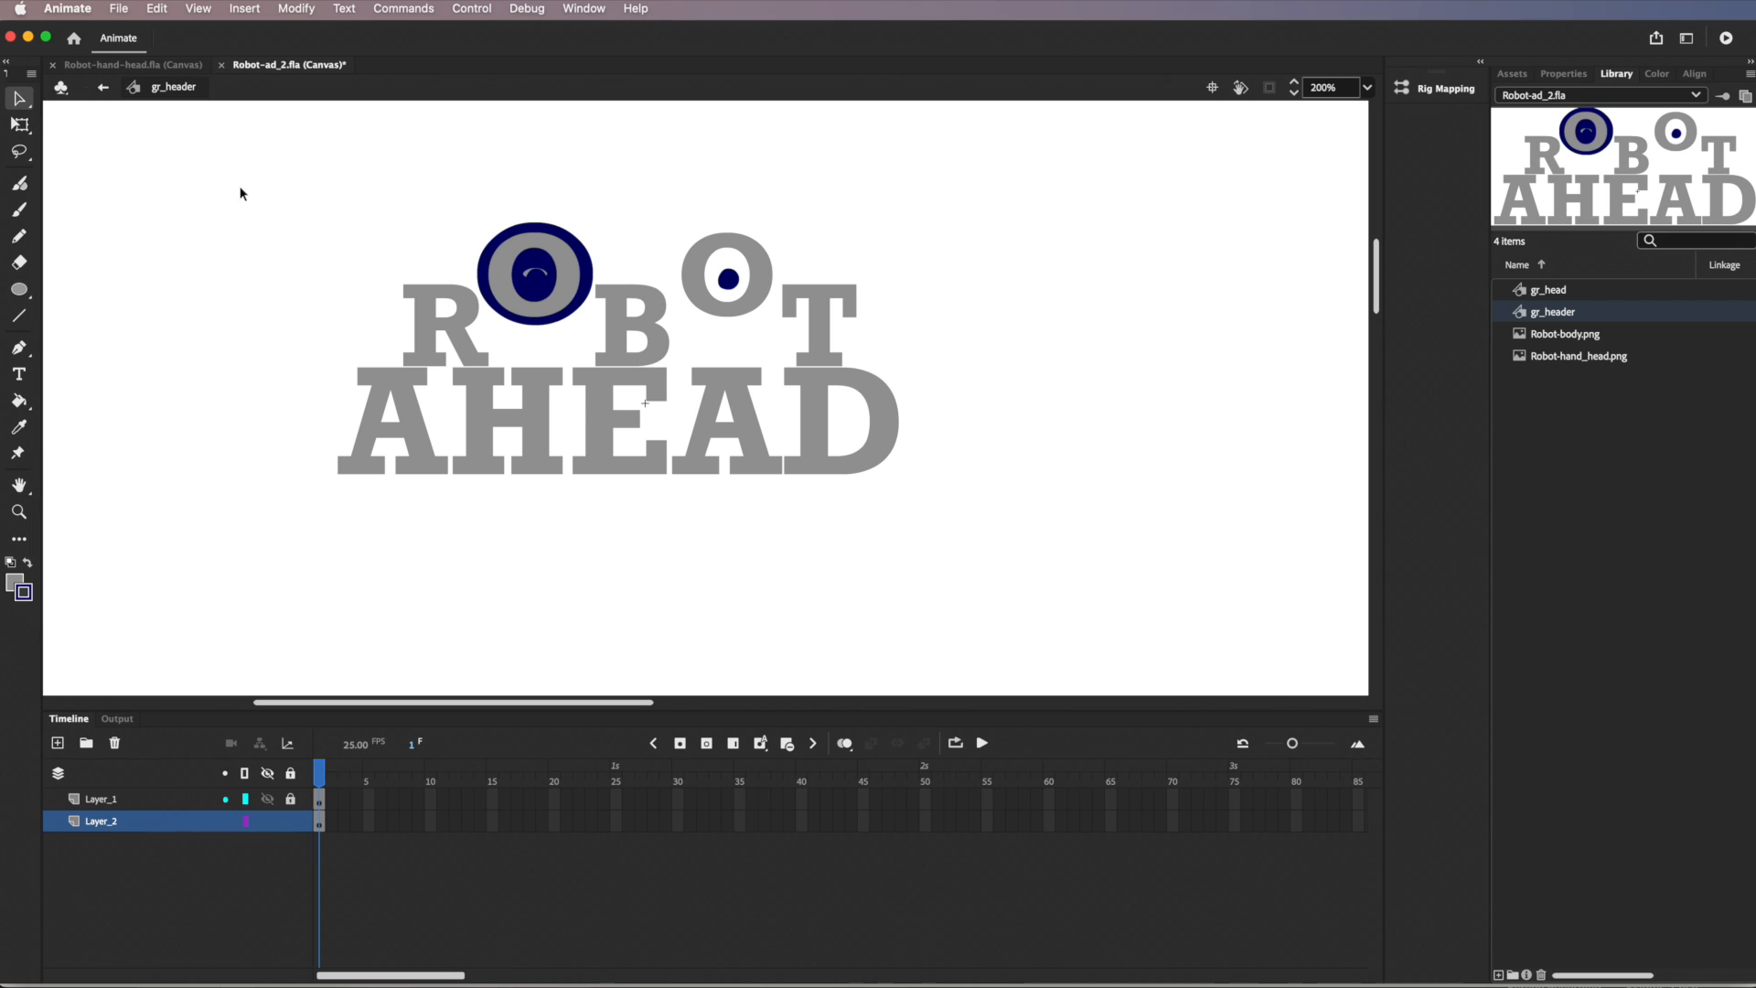
{"action": "left_click", "coordinate": [484, 276]}
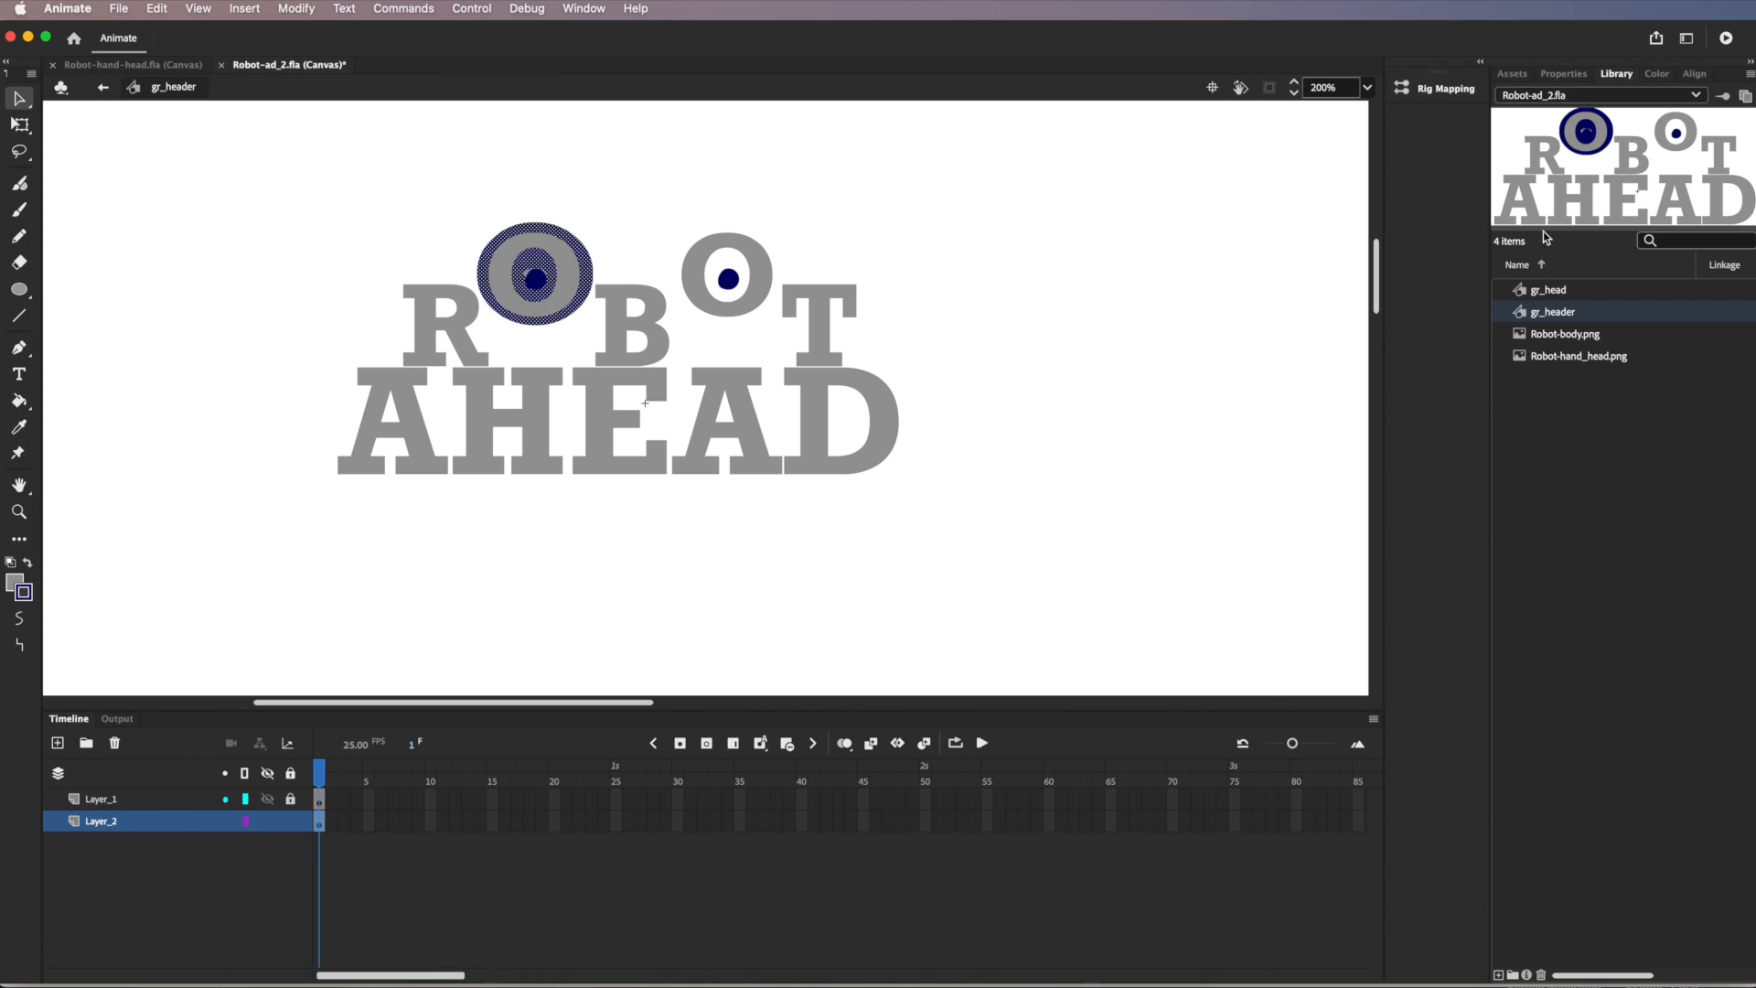
{"action": "left_click", "coordinate": [1561, 75]}
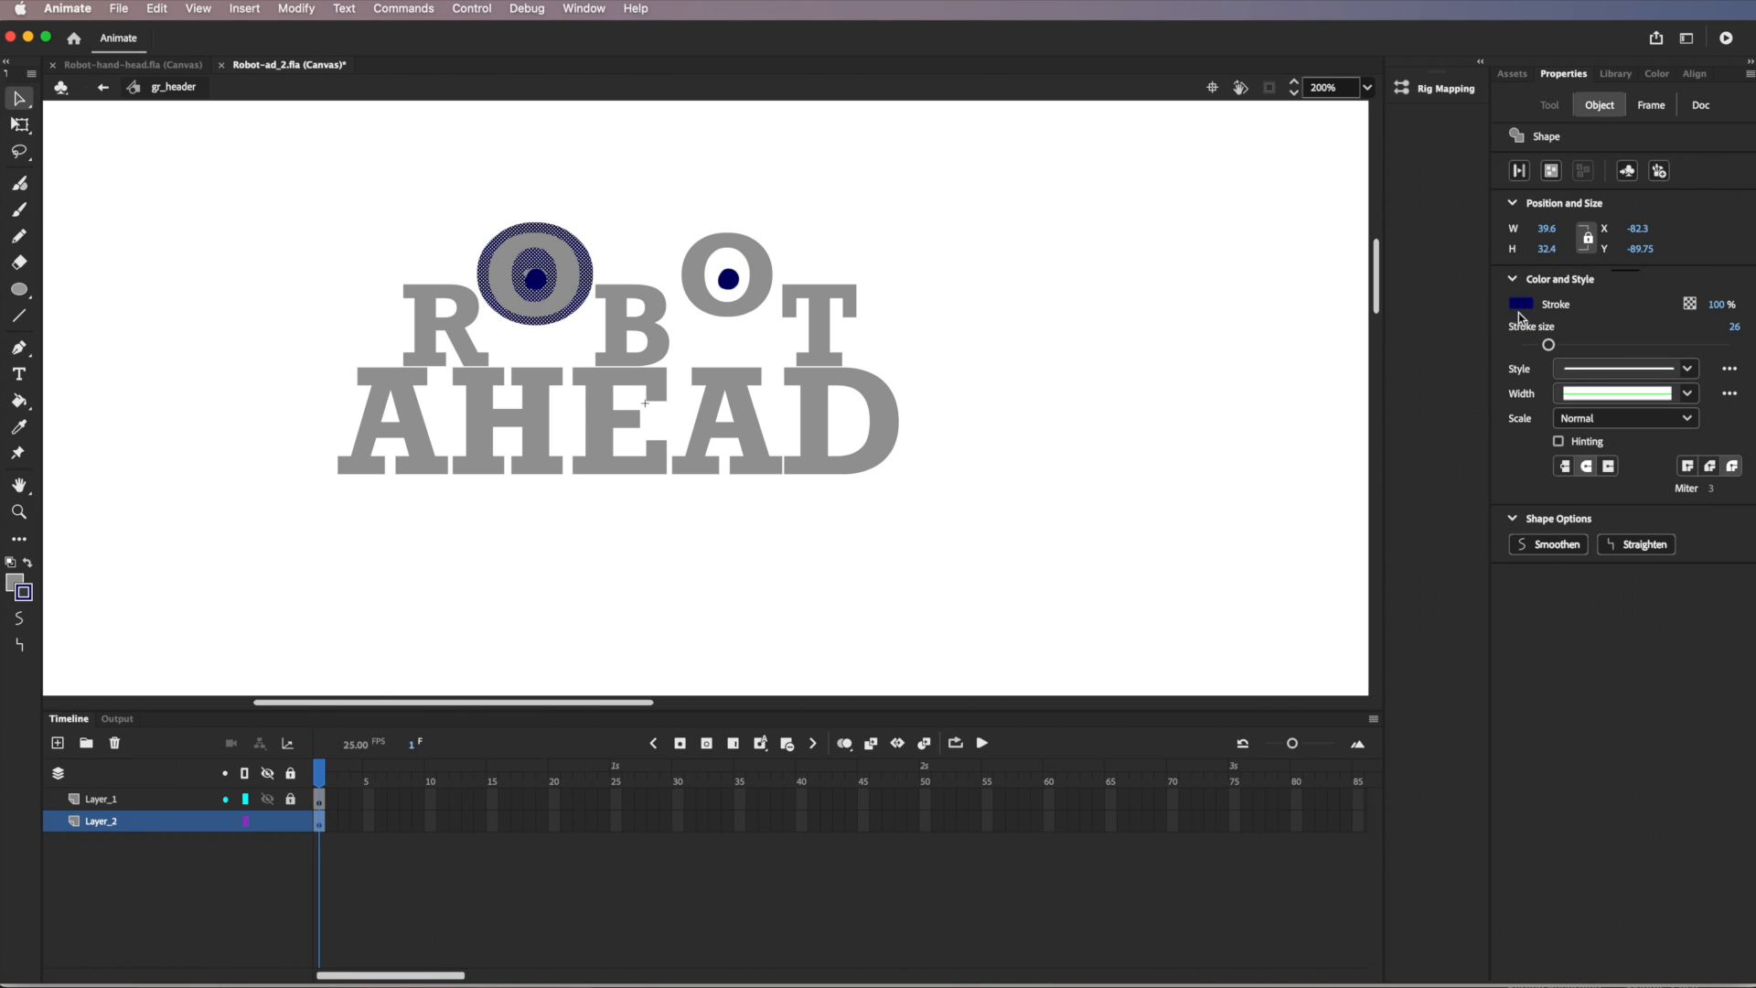
{"action": "left_click", "coordinate": [28, 563]}
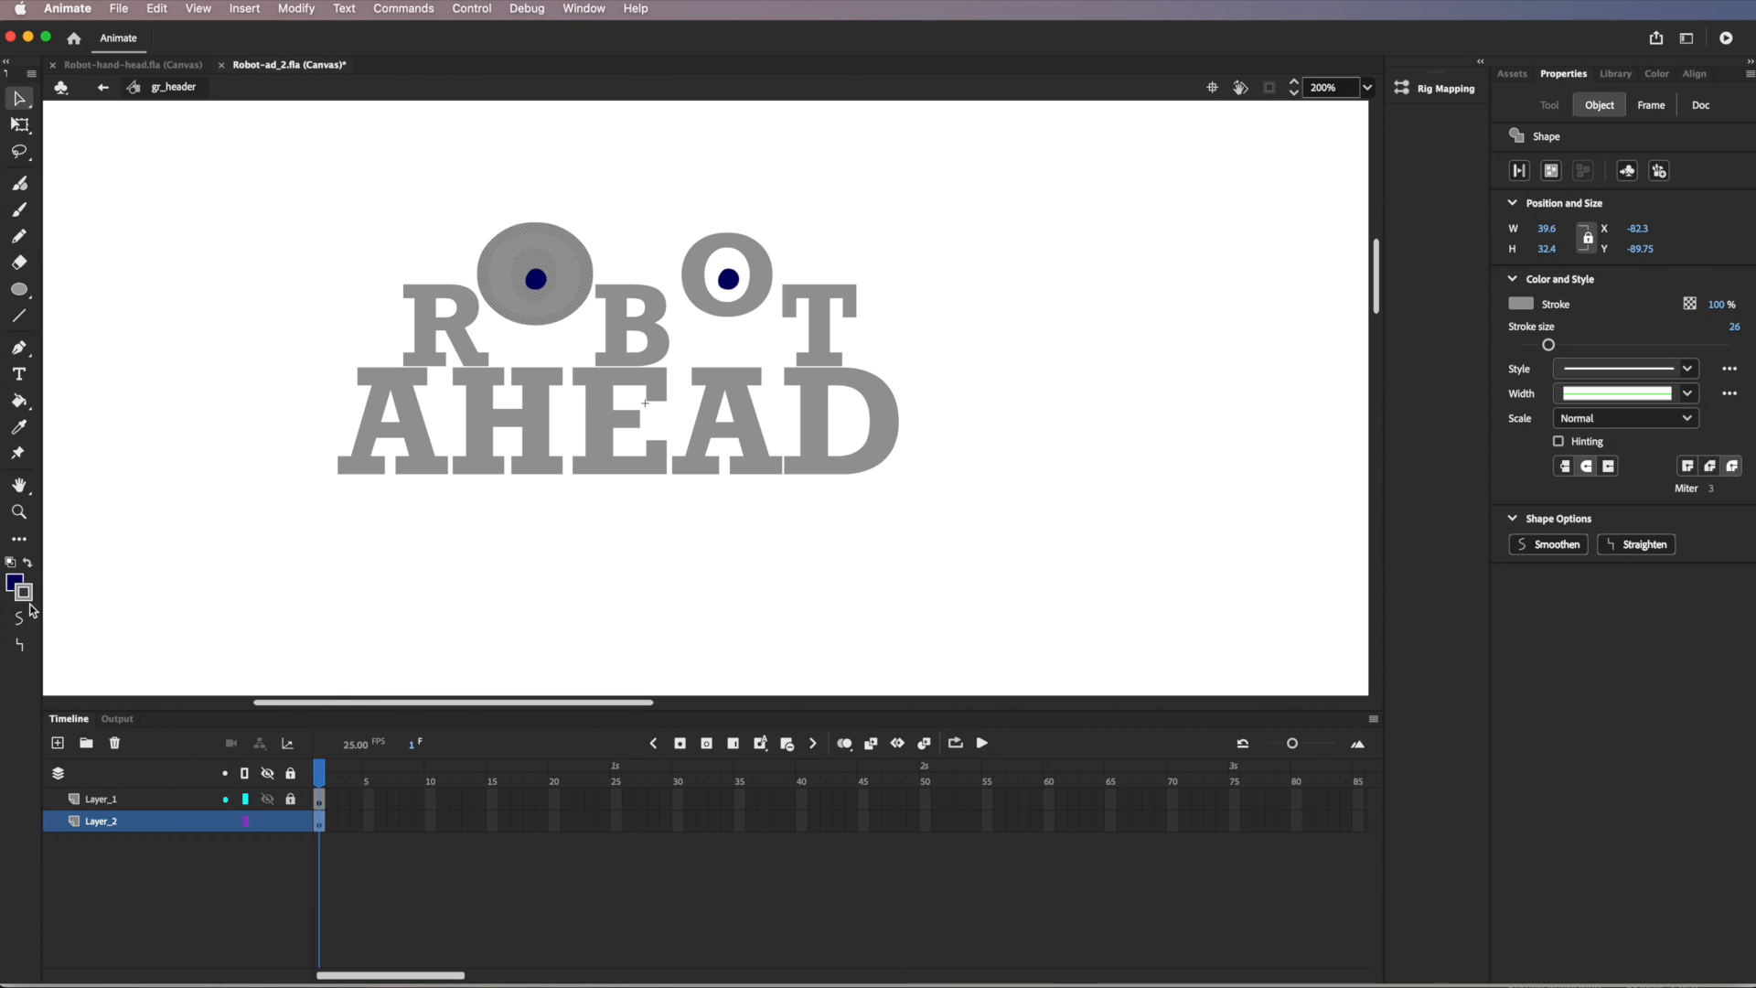
{"action": "left_click", "coordinate": [25, 596]}
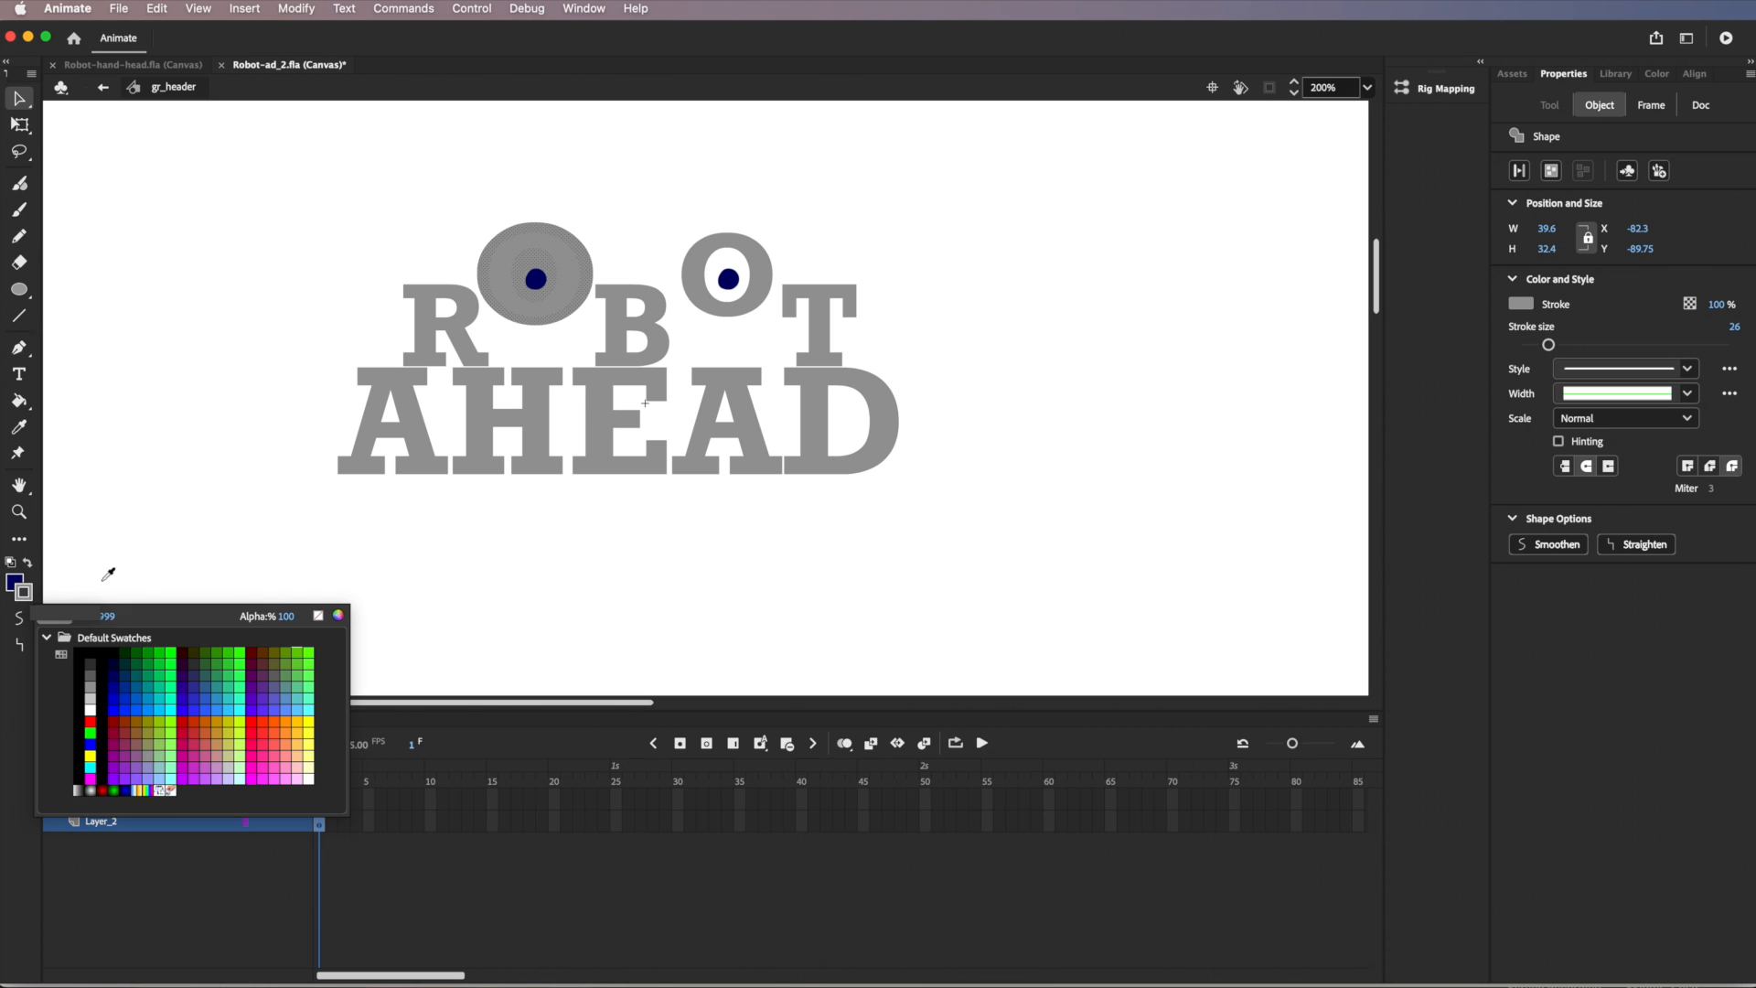
{"action": "left_click", "coordinate": [318, 618]}
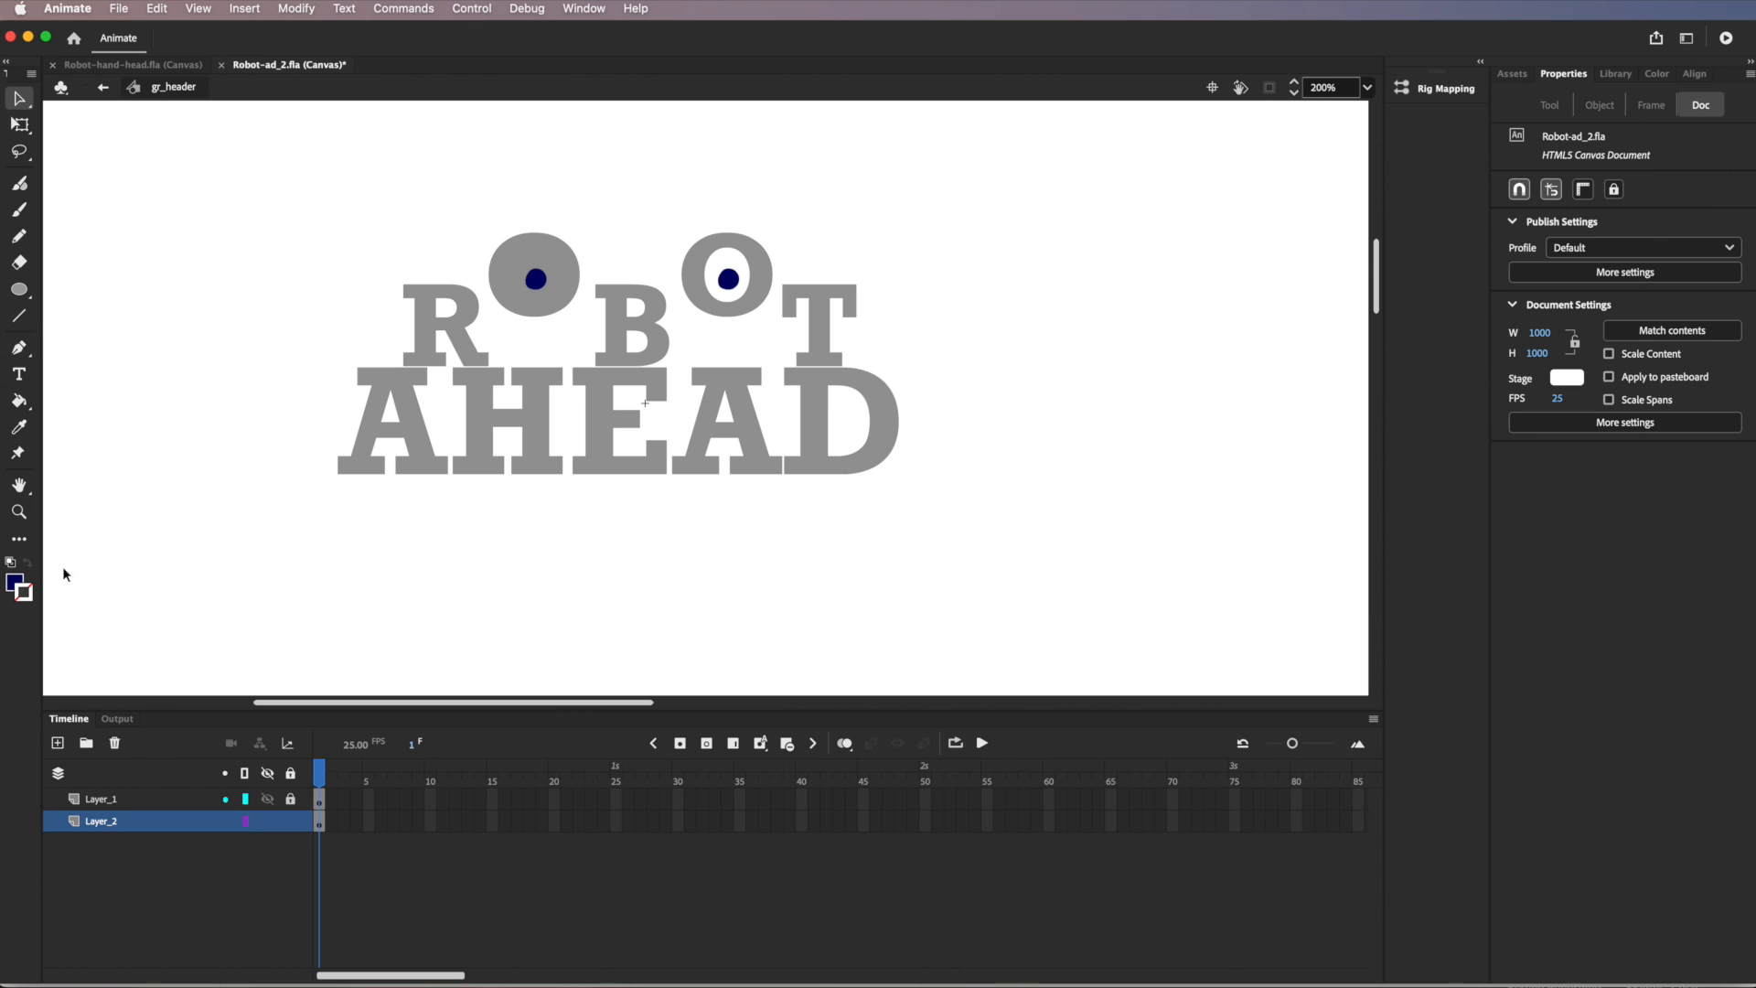
Change the oval's fill to bright green and place a copy of it behind the second O
{"action": "left_click", "coordinate": [14, 583]}
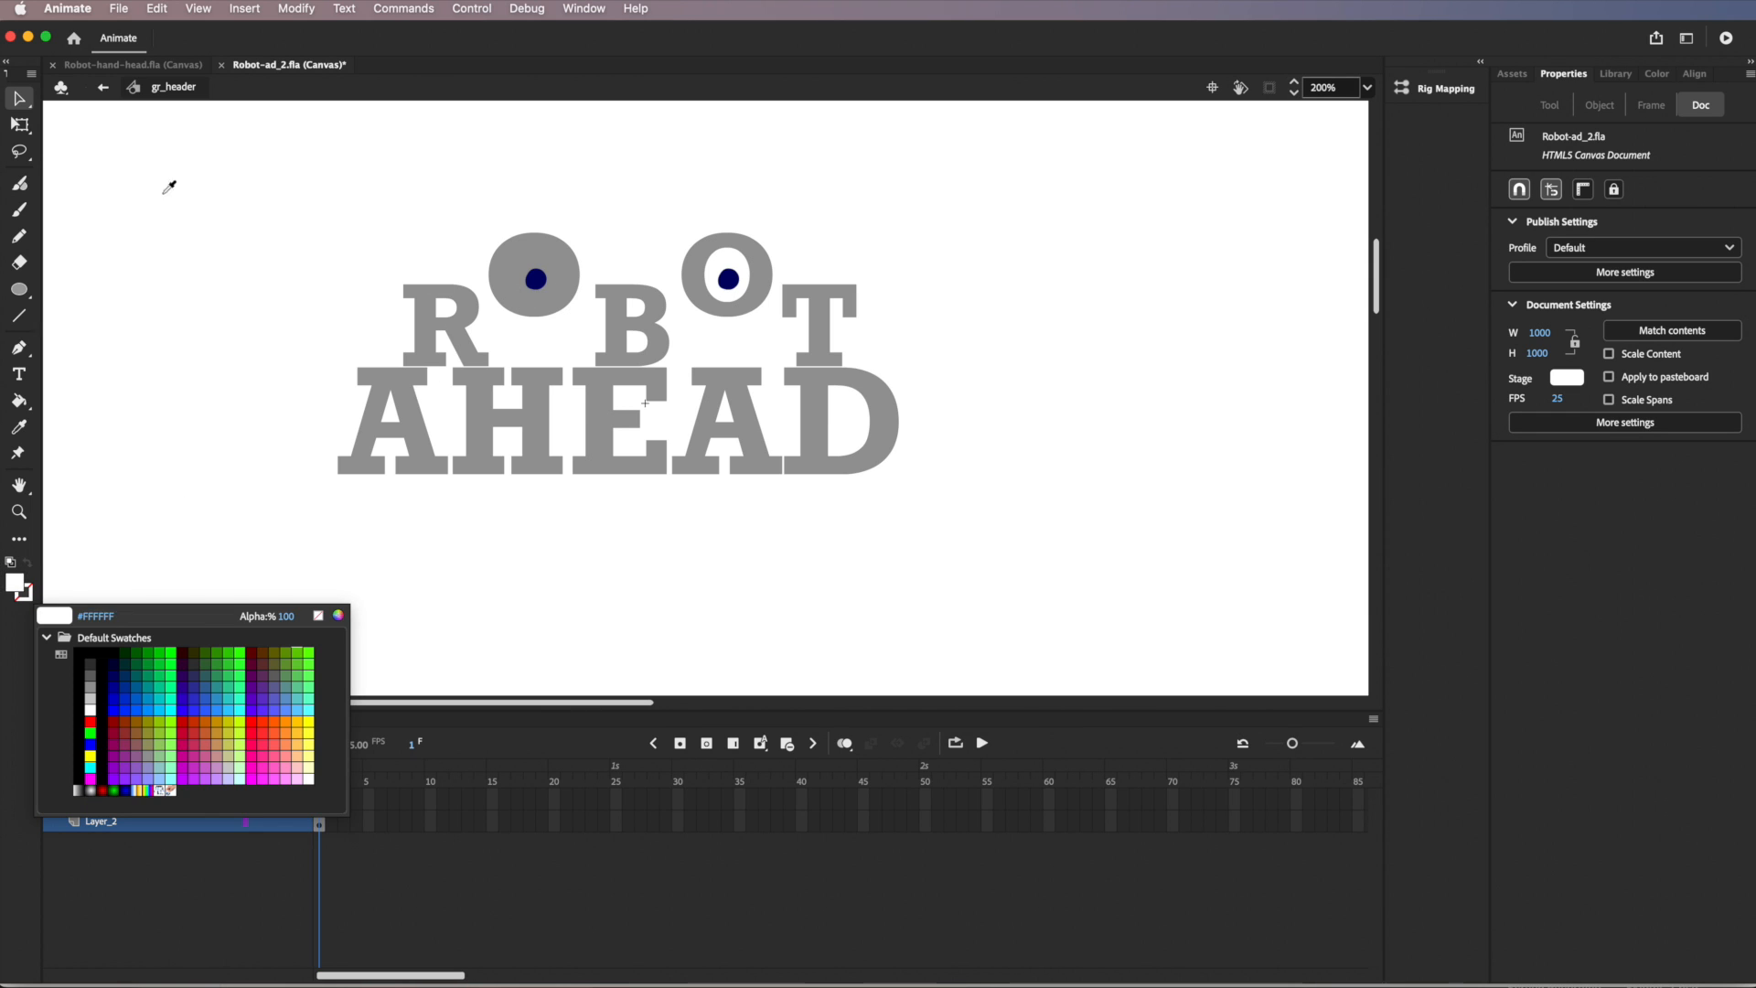
{"action": "left_click", "coordinate": [30, 102]}
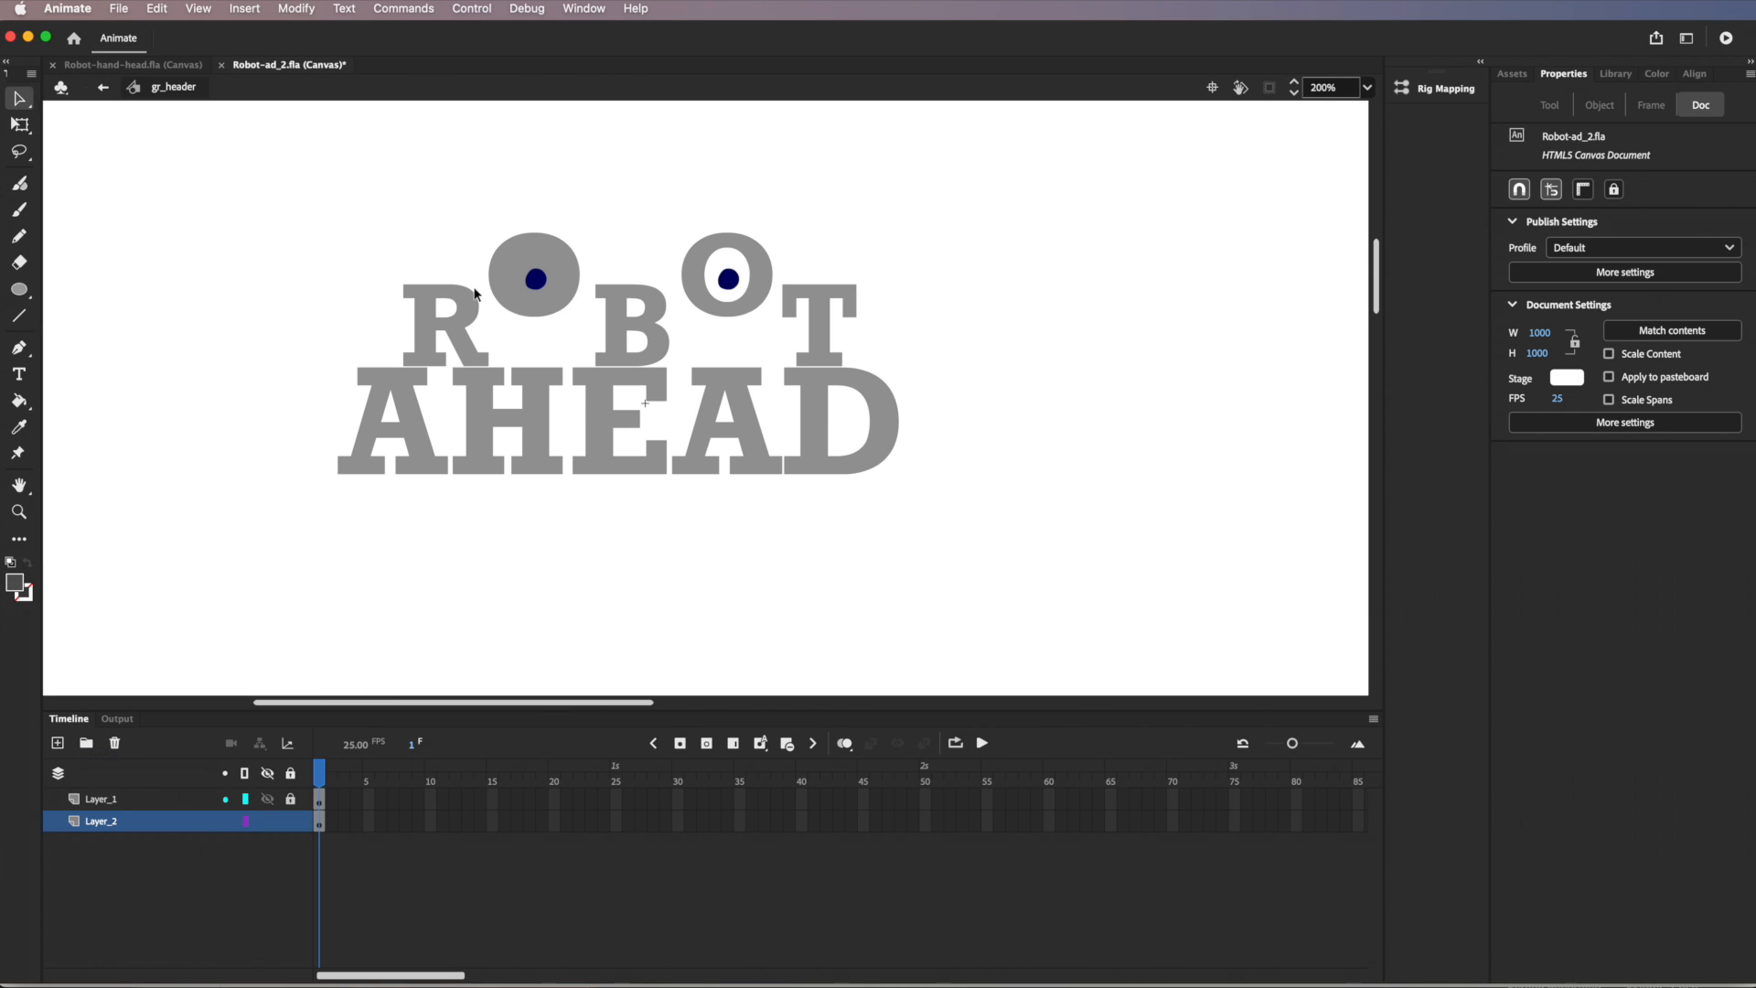
{"action": "left_click", "coordinate": [533, 302]}
{"action": "left_click", "coordinate": [512, 297]}
{"action": "left_click", "coordinate": [513, 296]}
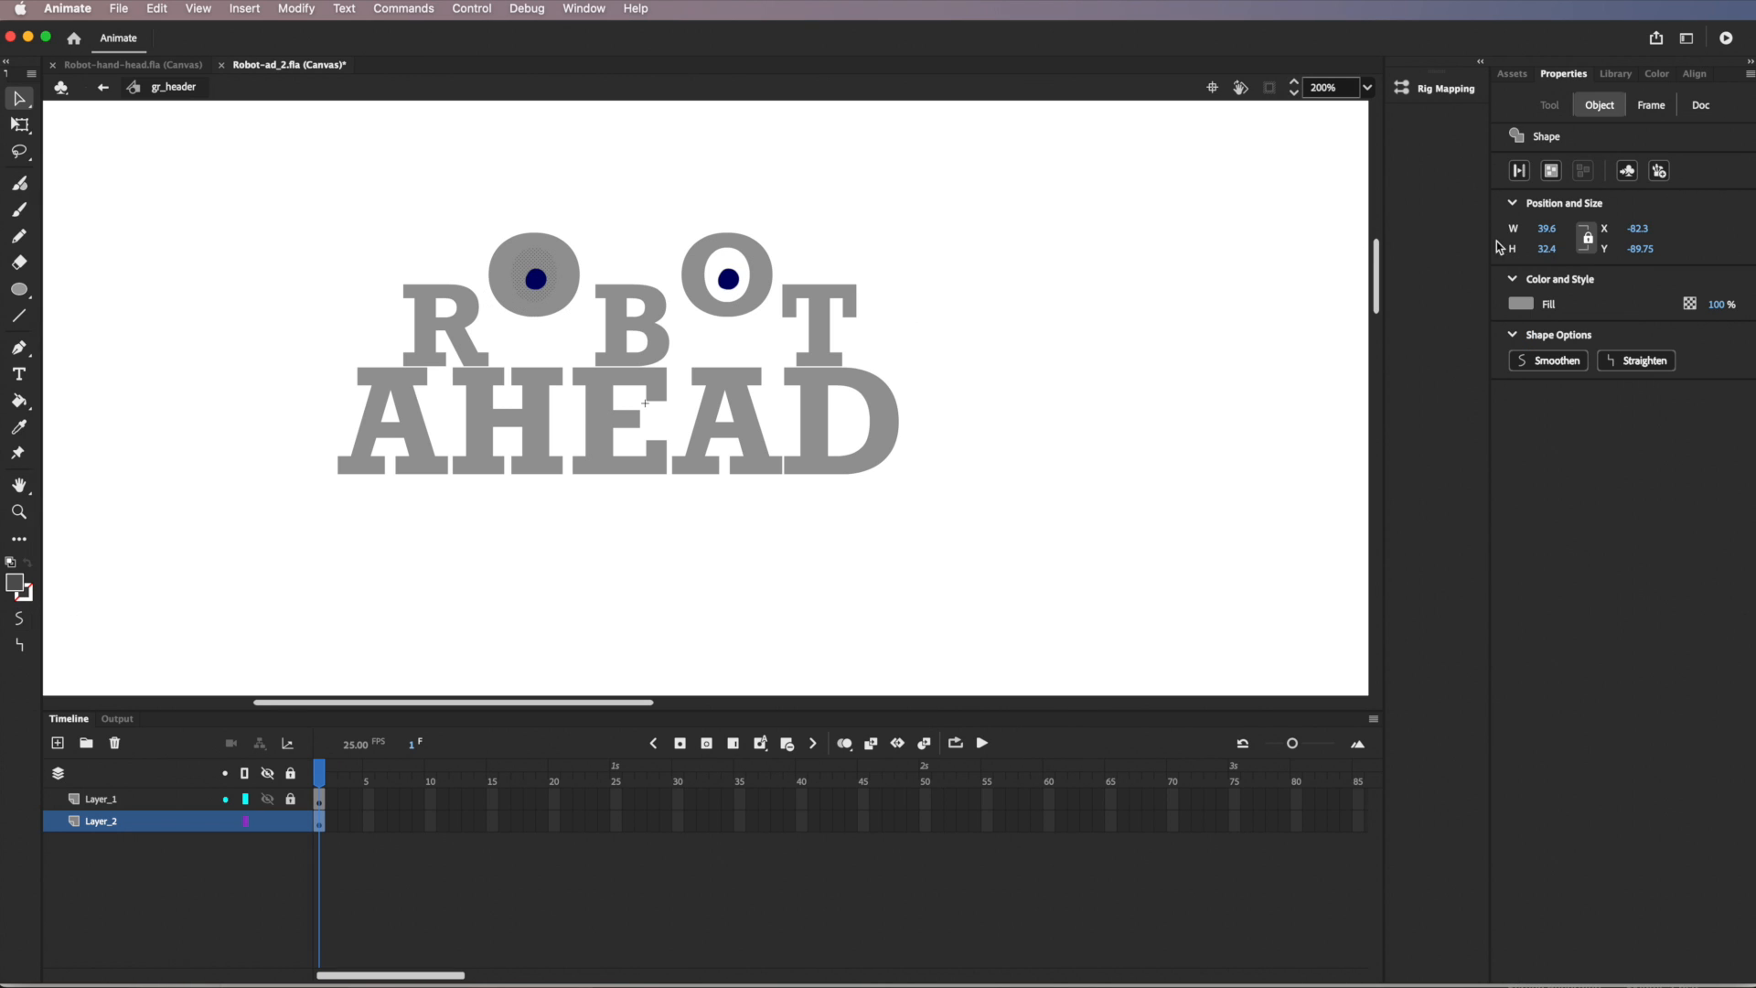
{"action": "left_click", "coordinate": [1520, 303]}
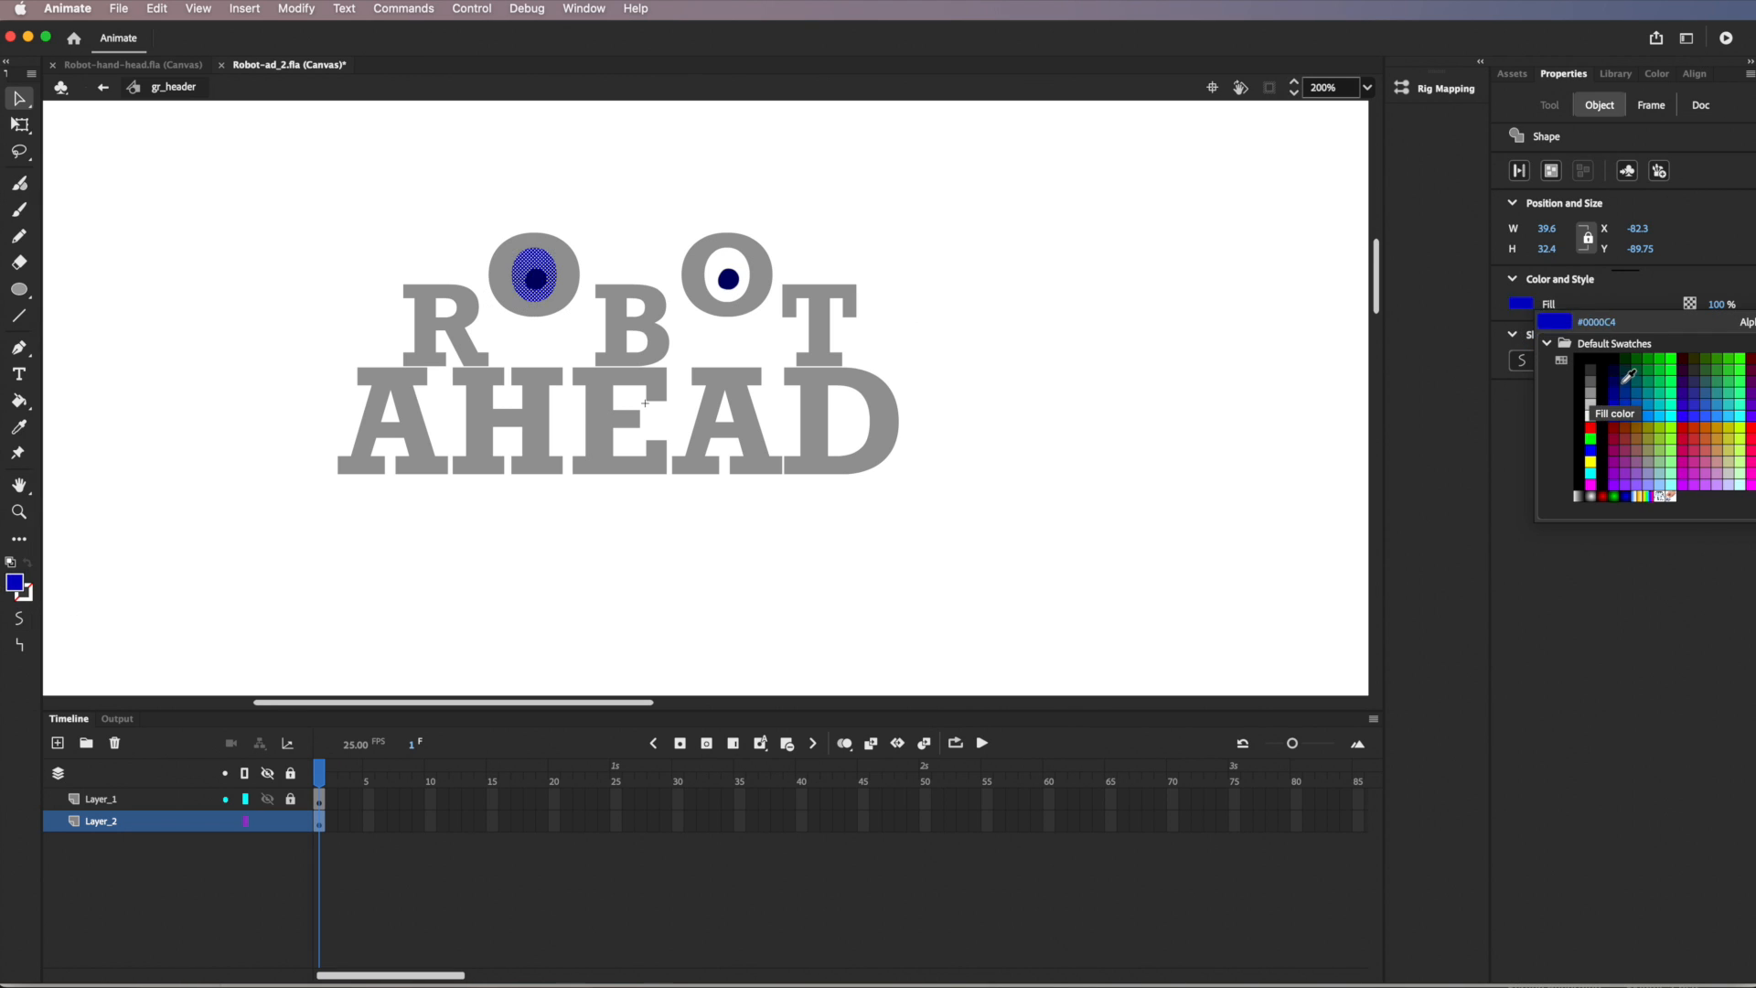
{"action": "left_click", "coordinate": [1591, 427]}
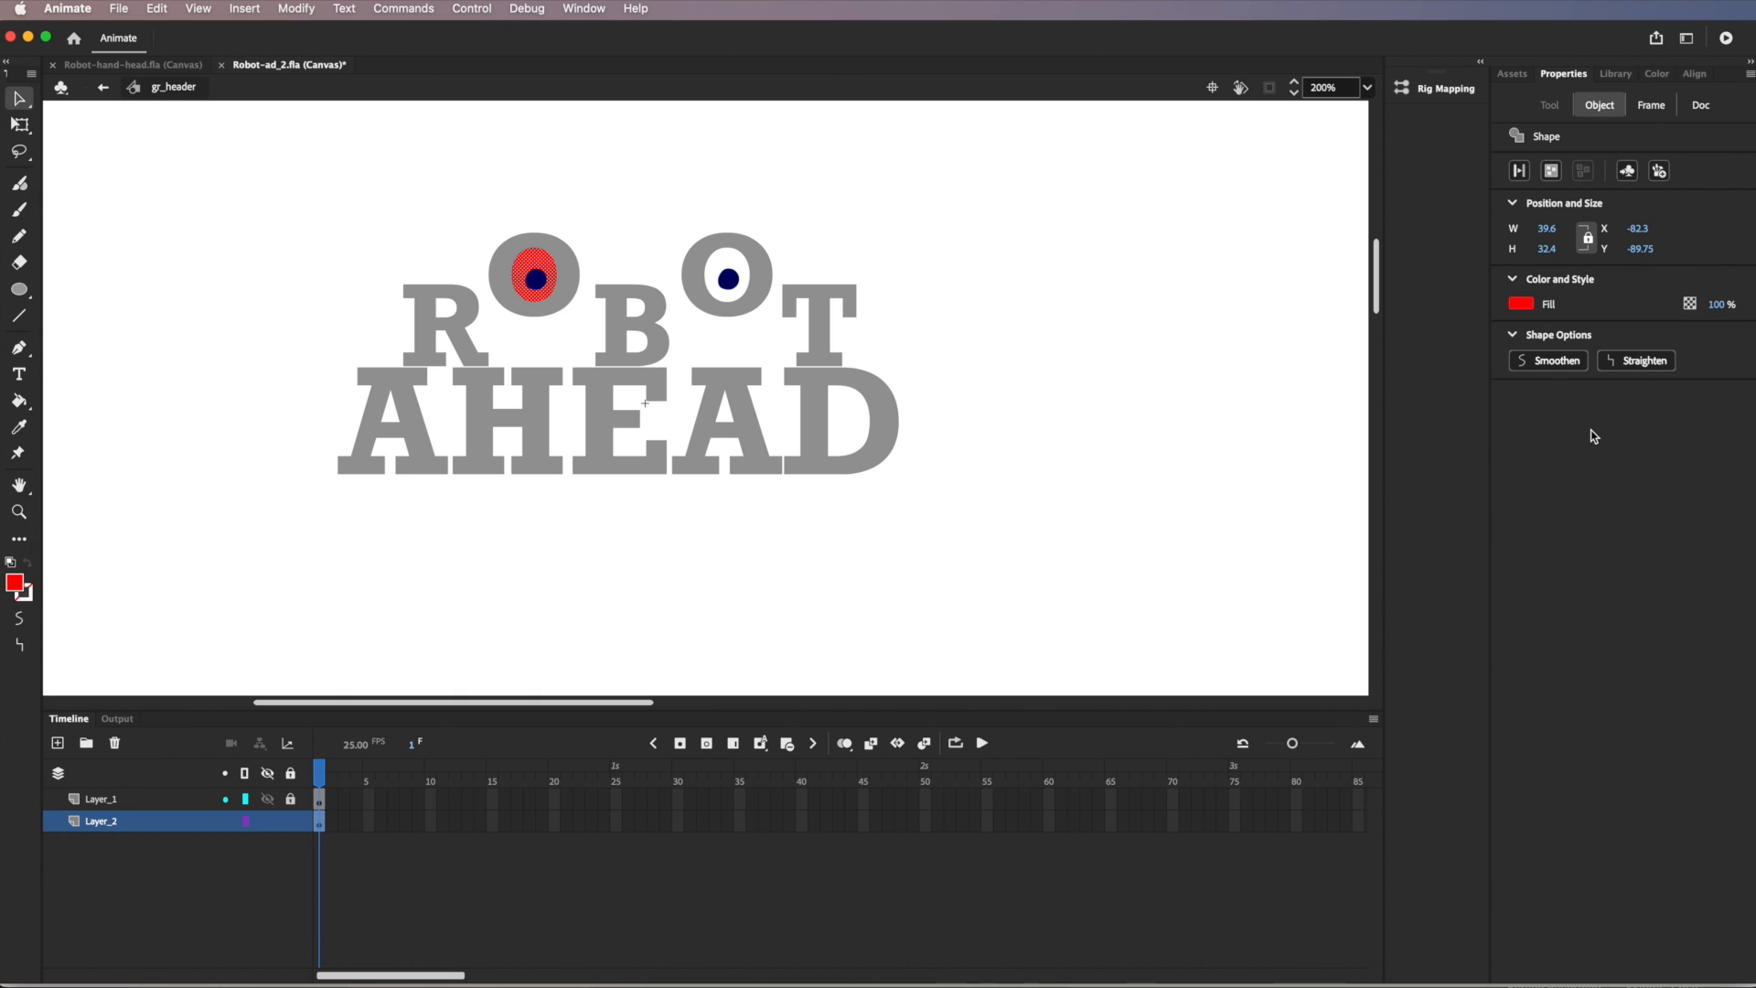
{"action": "left_click", "coordinate": [1533, 304]}
{"action": "left_click", "coordinate": [1543, 437]}
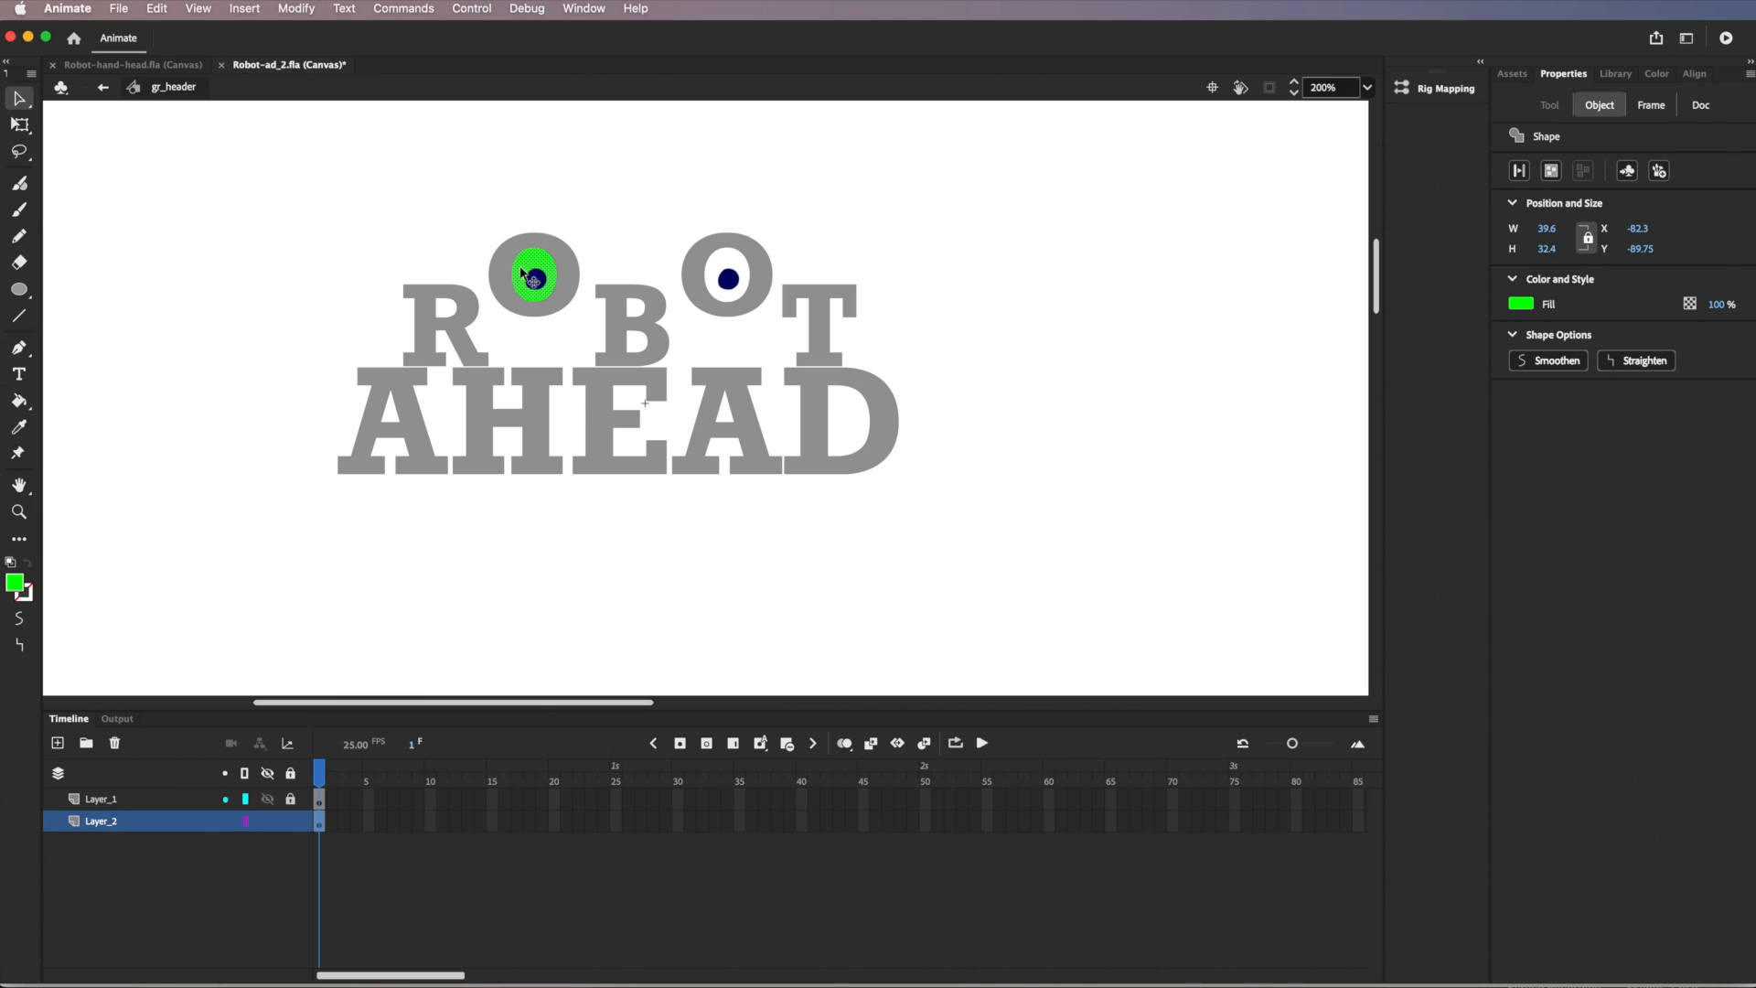
{"action": "left_click_drag", "start_coordinate": [526, 266], "coordinate": [714, 269]}
{"action": "left_click", "coordinate": [847, 221]}
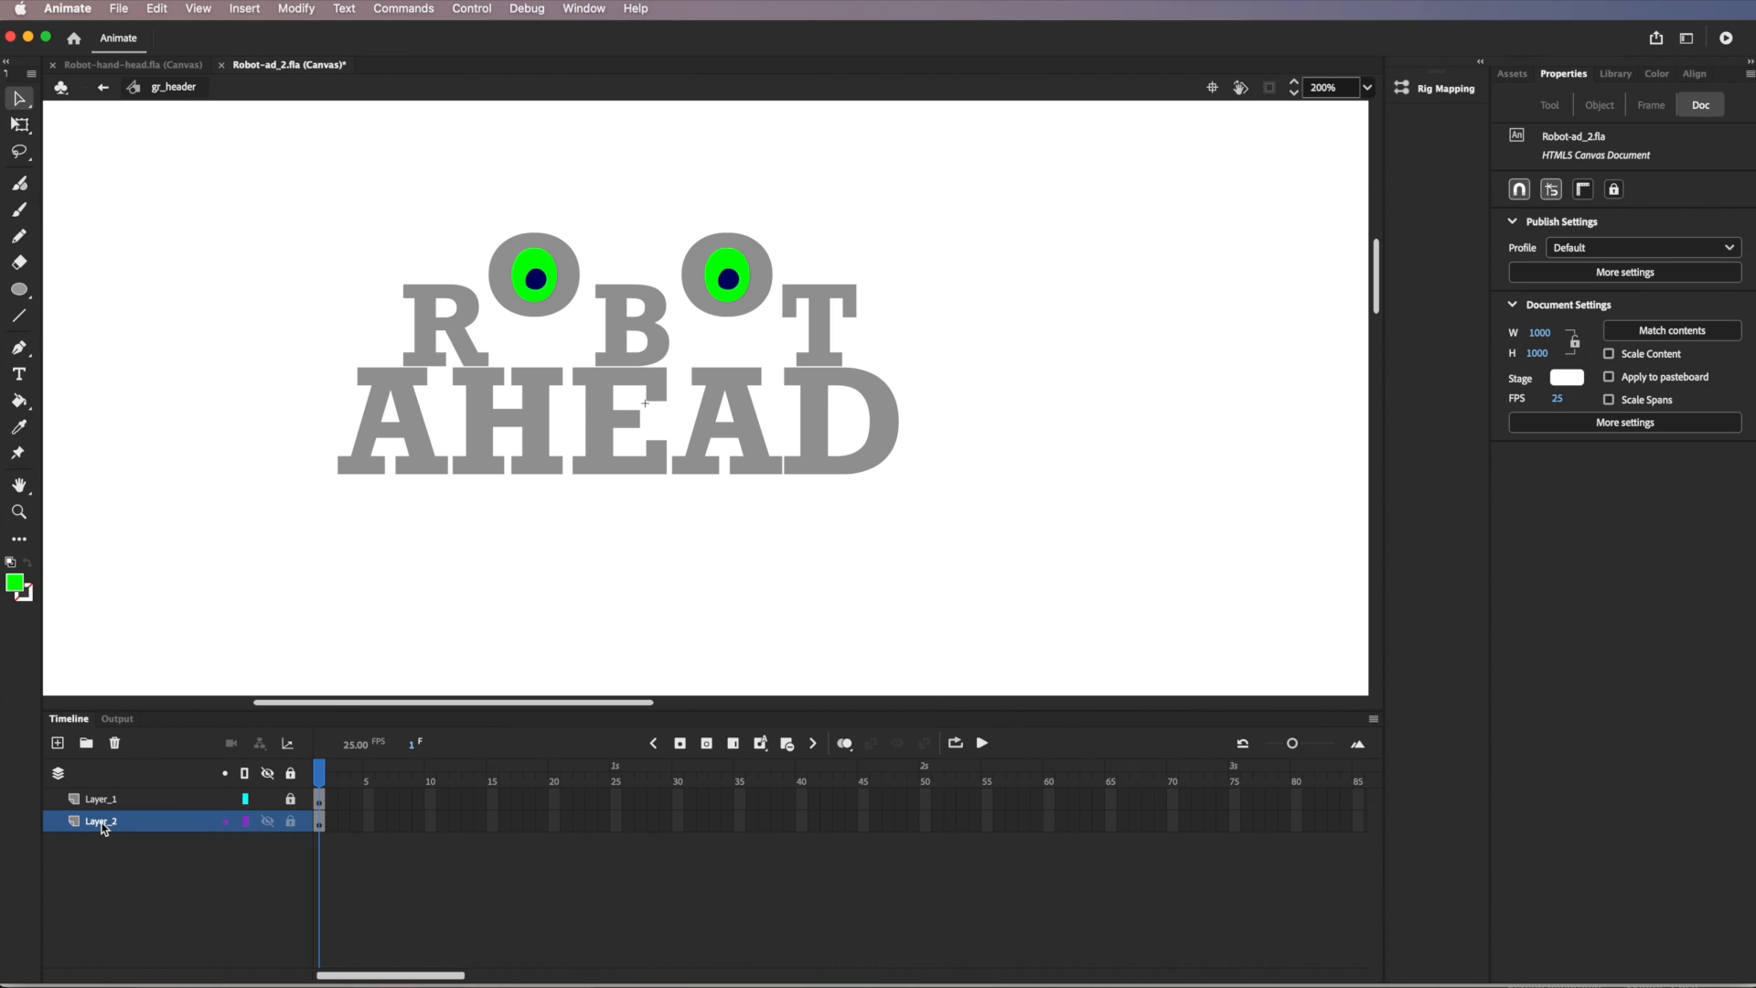
Rename Layer_1 to eyes and Layer_2 to o's, accepting the replacement of the special character
{"action": "double_click", "coordinate": [108, 799]}
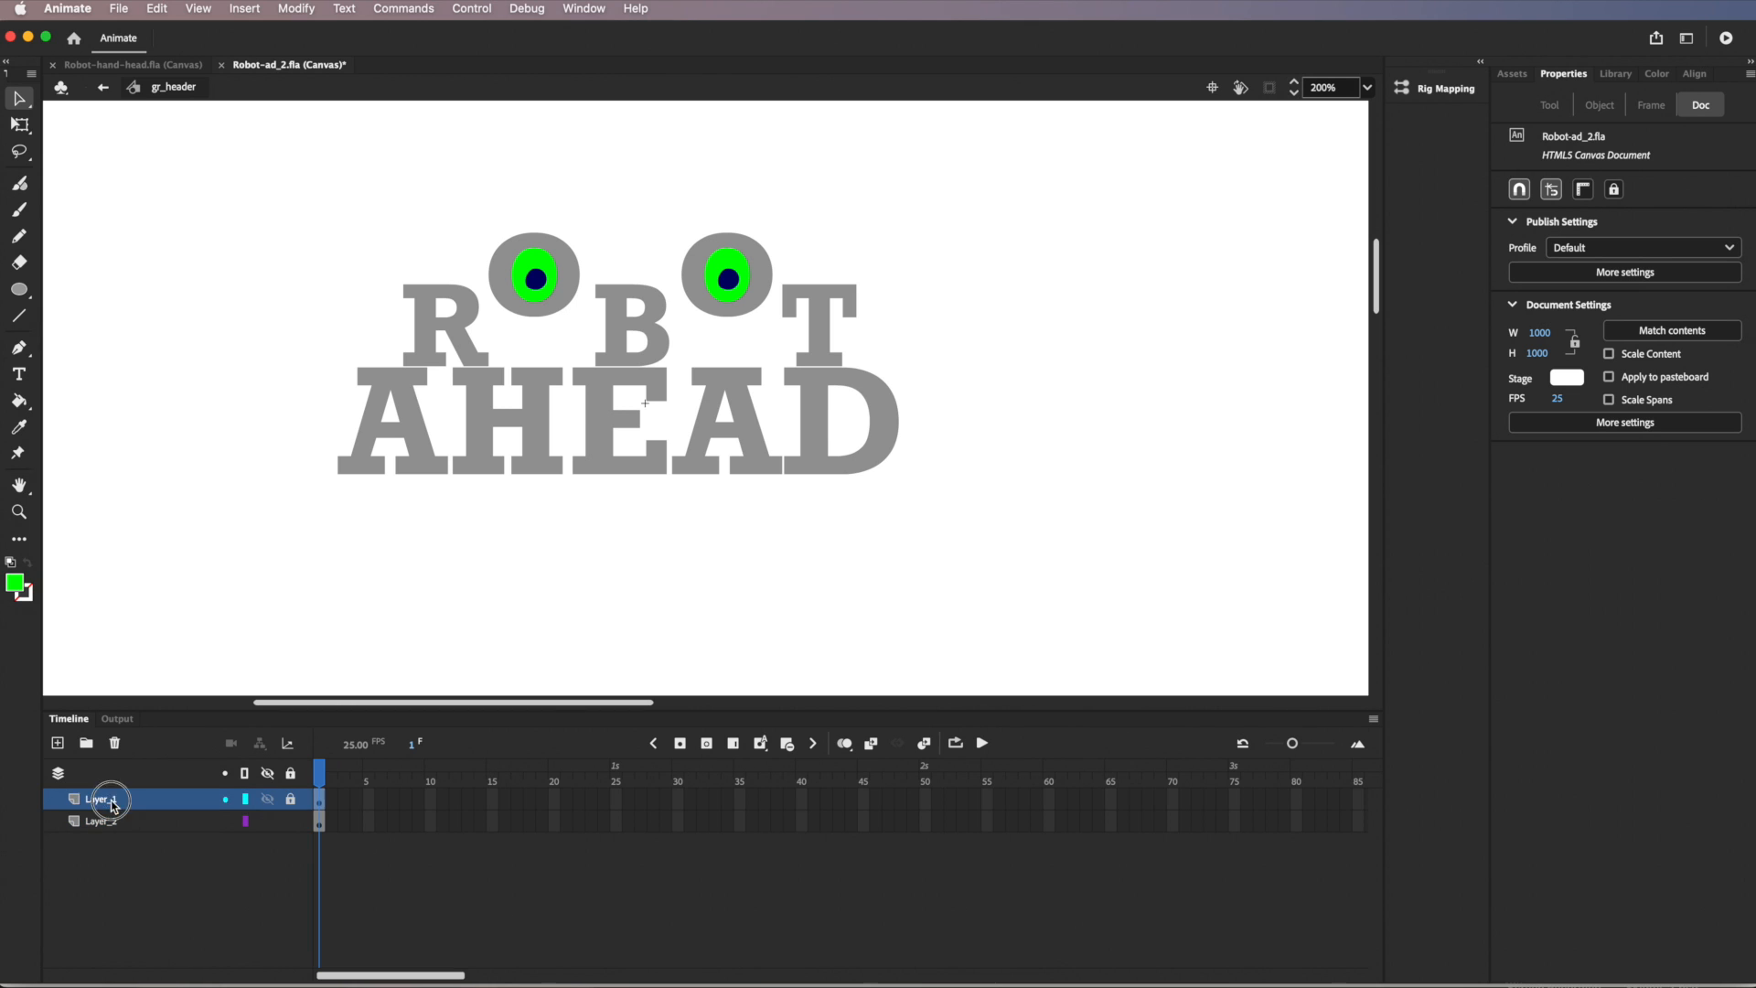
{"action": "type", "text": "eyes"}
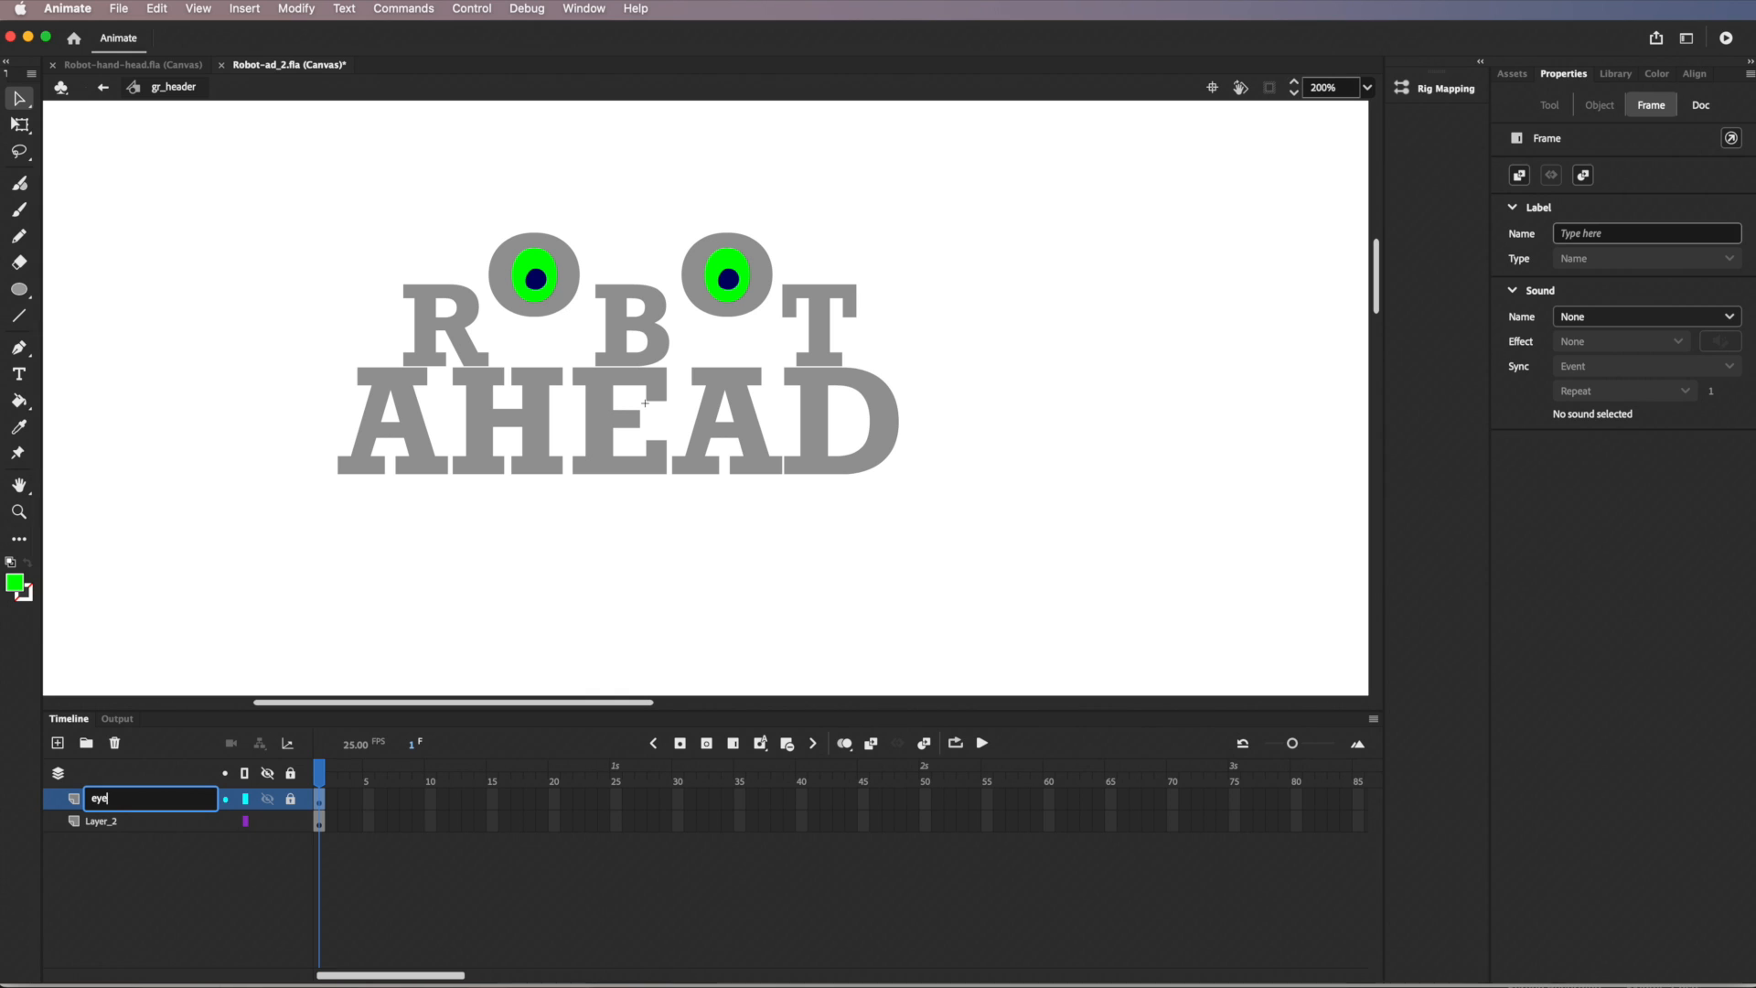
{"action": "left_click", "coordinate": [114, 819]}
{"action": "double_click", "coordinate": [116, 819]}
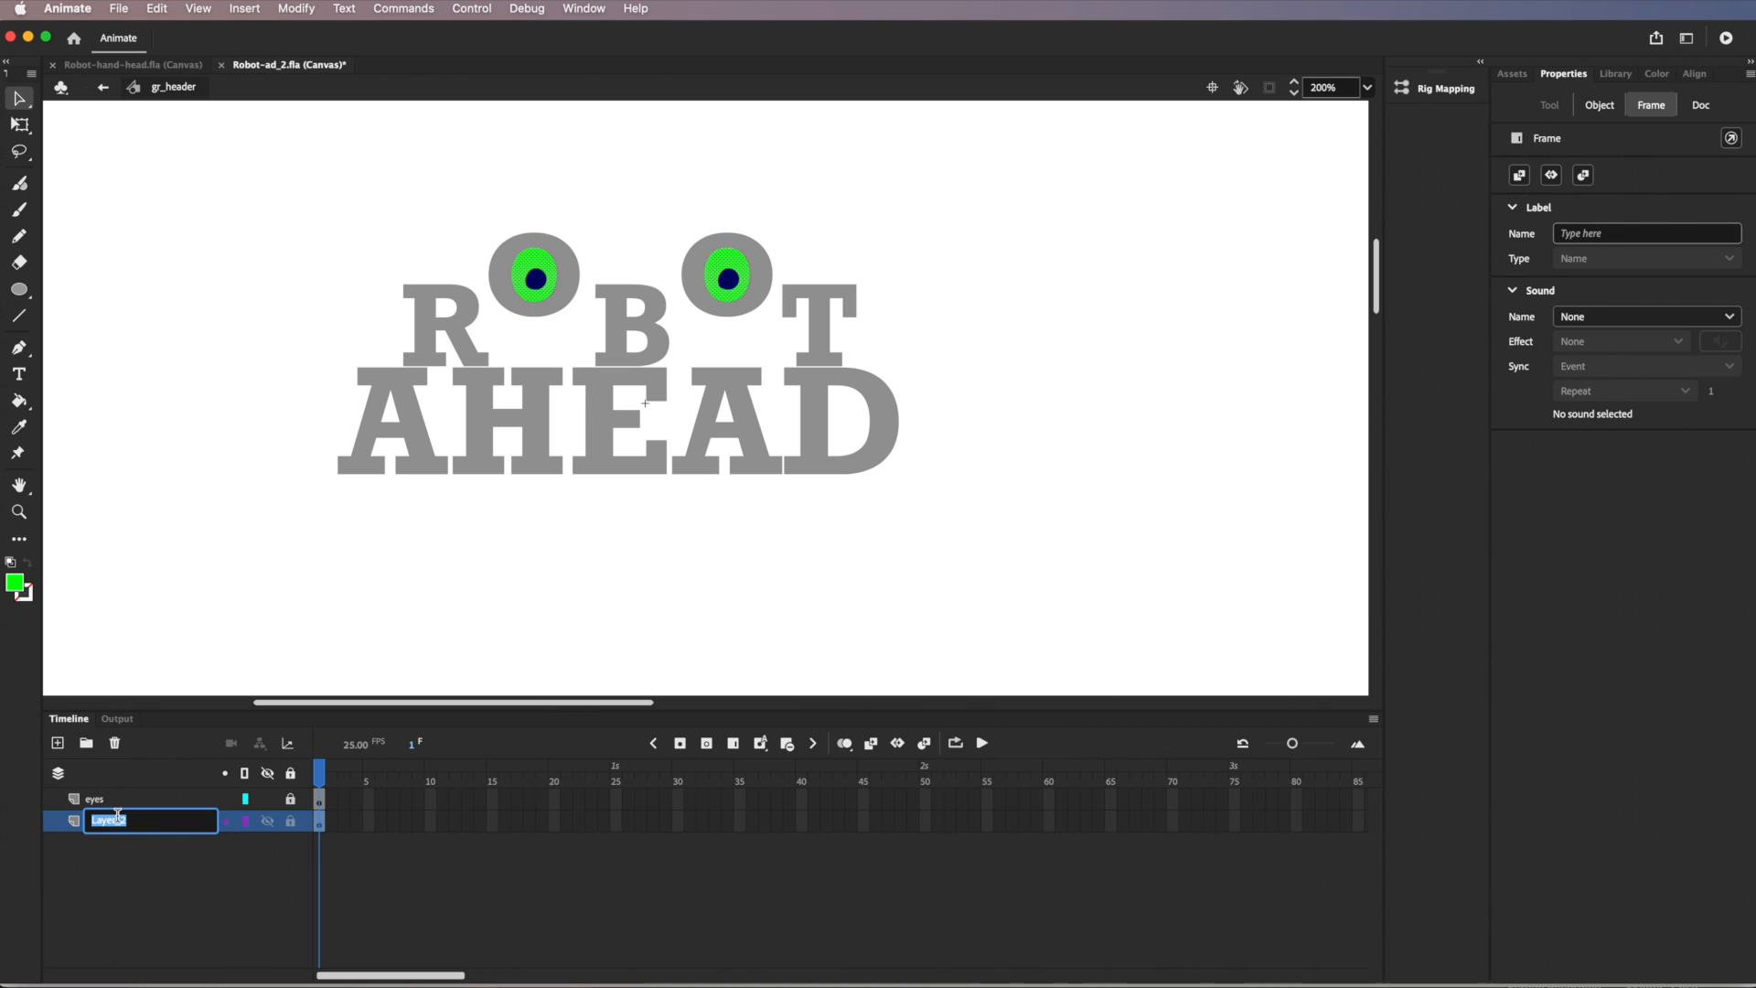
{"action": "type", "text": "o's"}
{"action": "key", "text": "Return"}
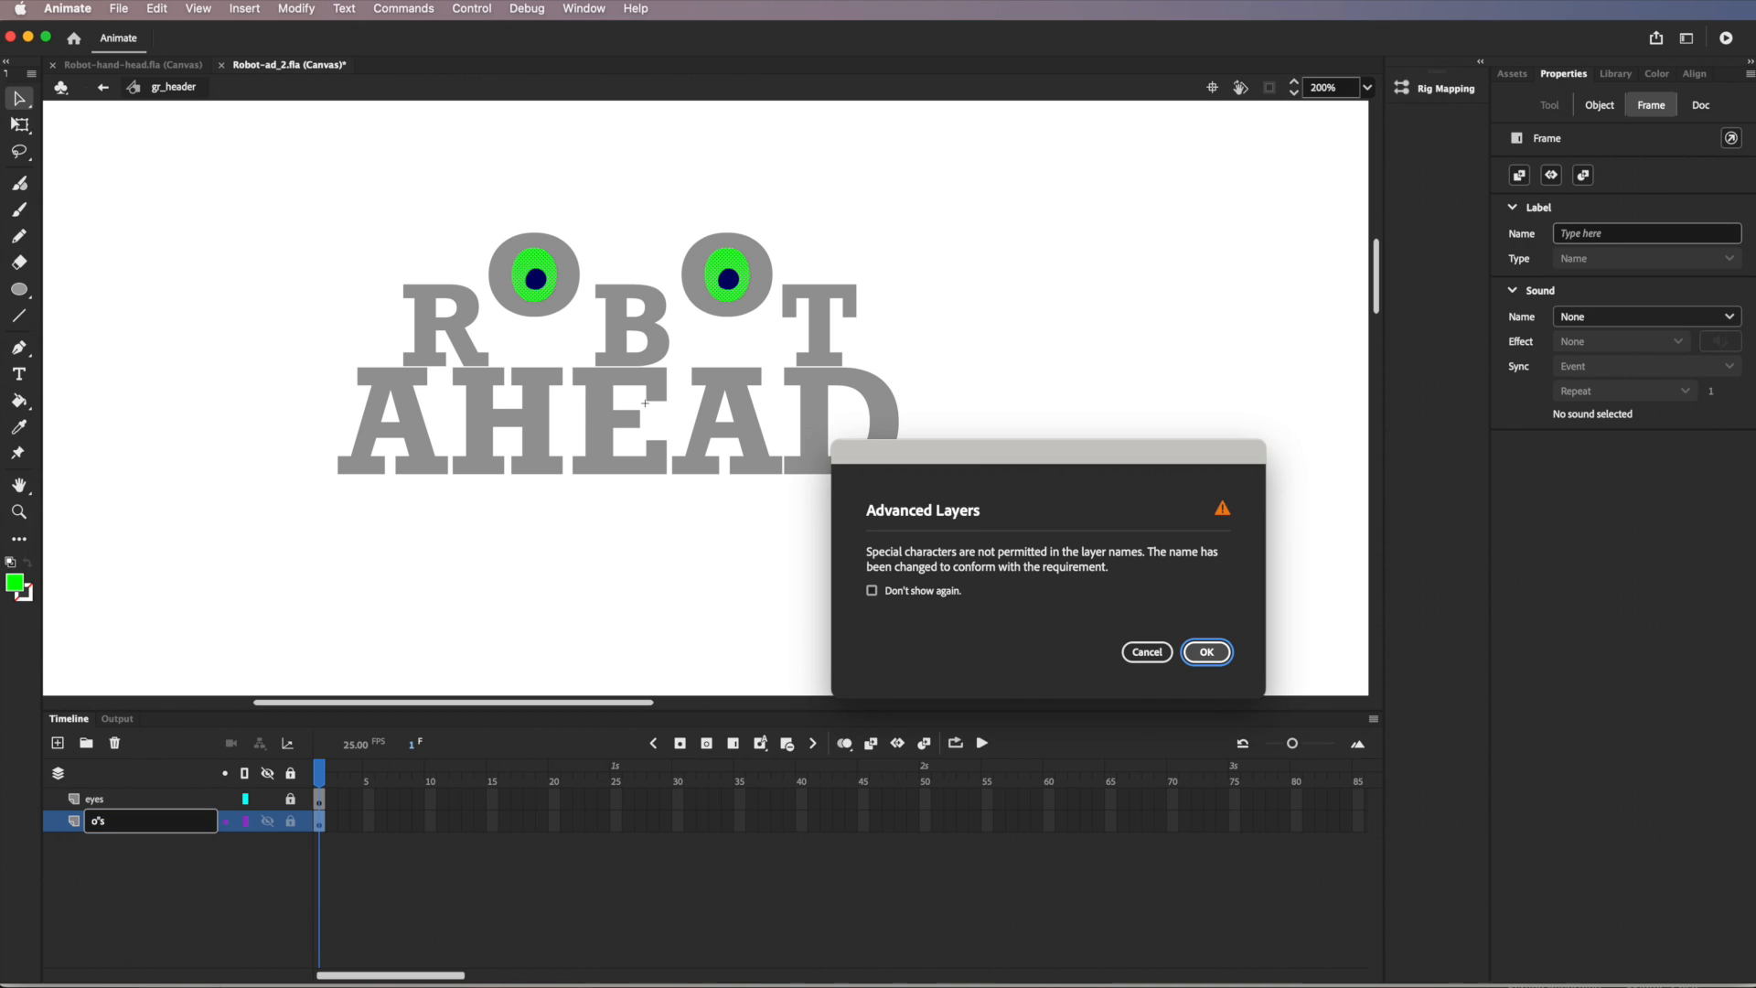
{"action": "left_click", "coordinate": [1205, 651]}
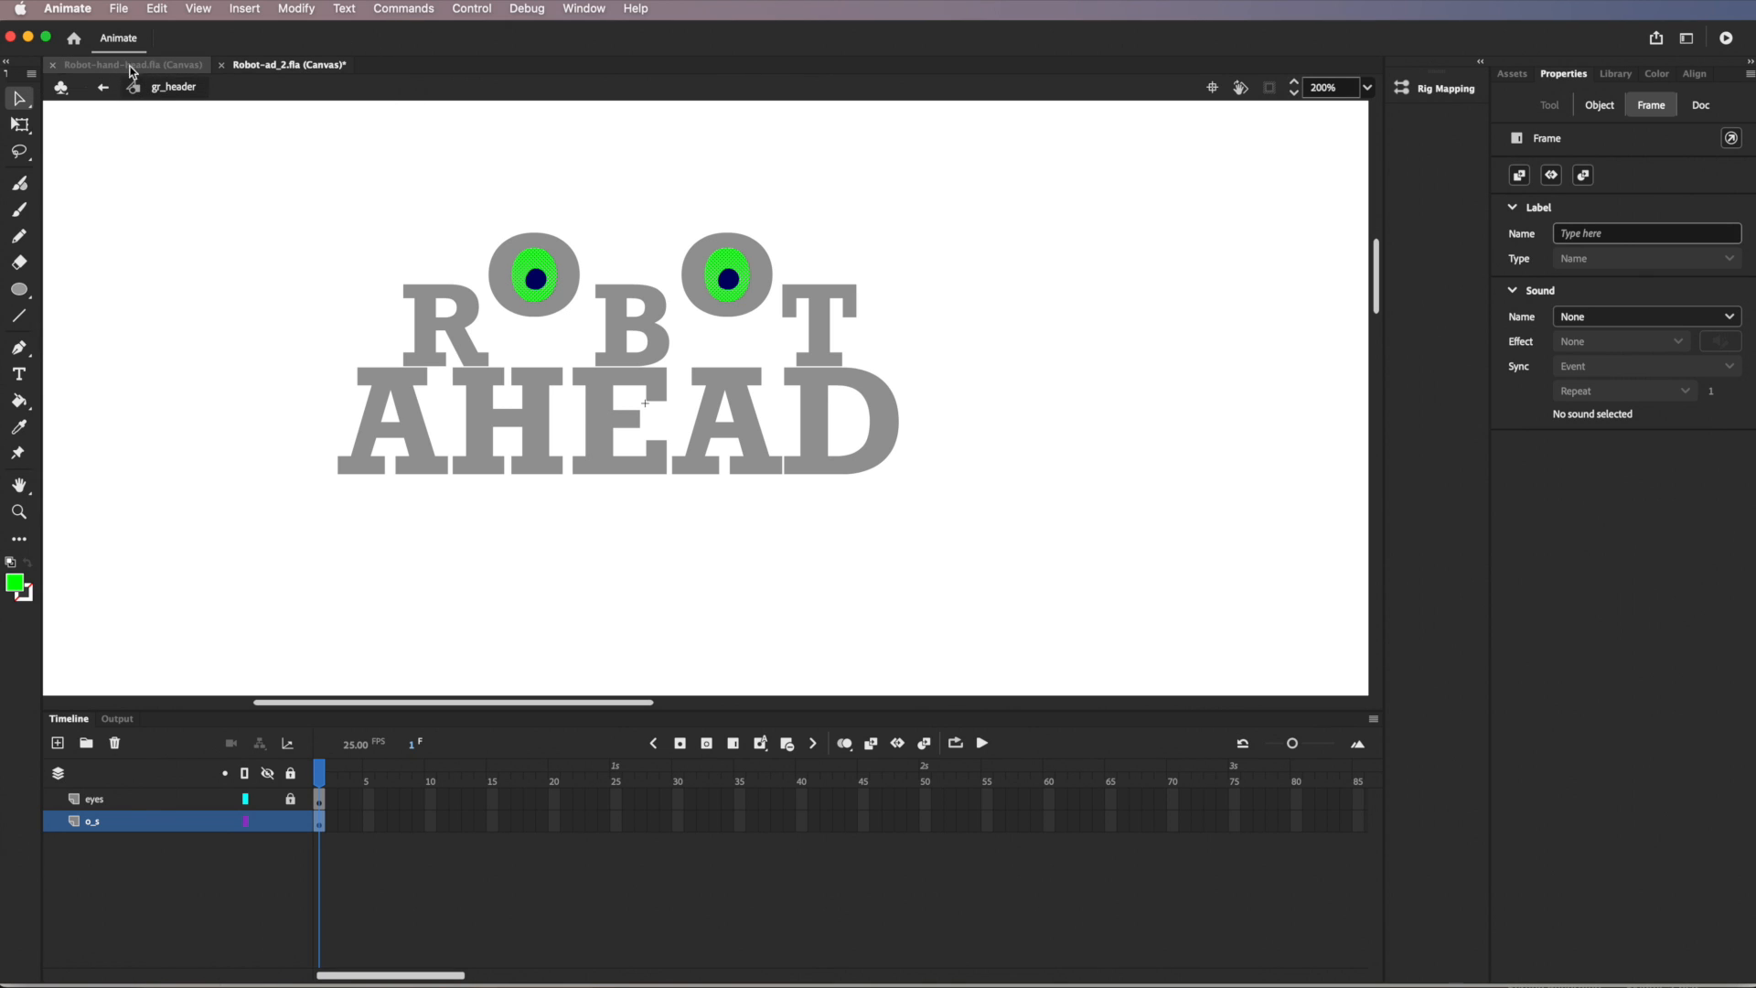
Leave the gr_header symbol for Scene 1 and fit the stage in the window
{"action": "left_click", "coordinate": [102, 88]}
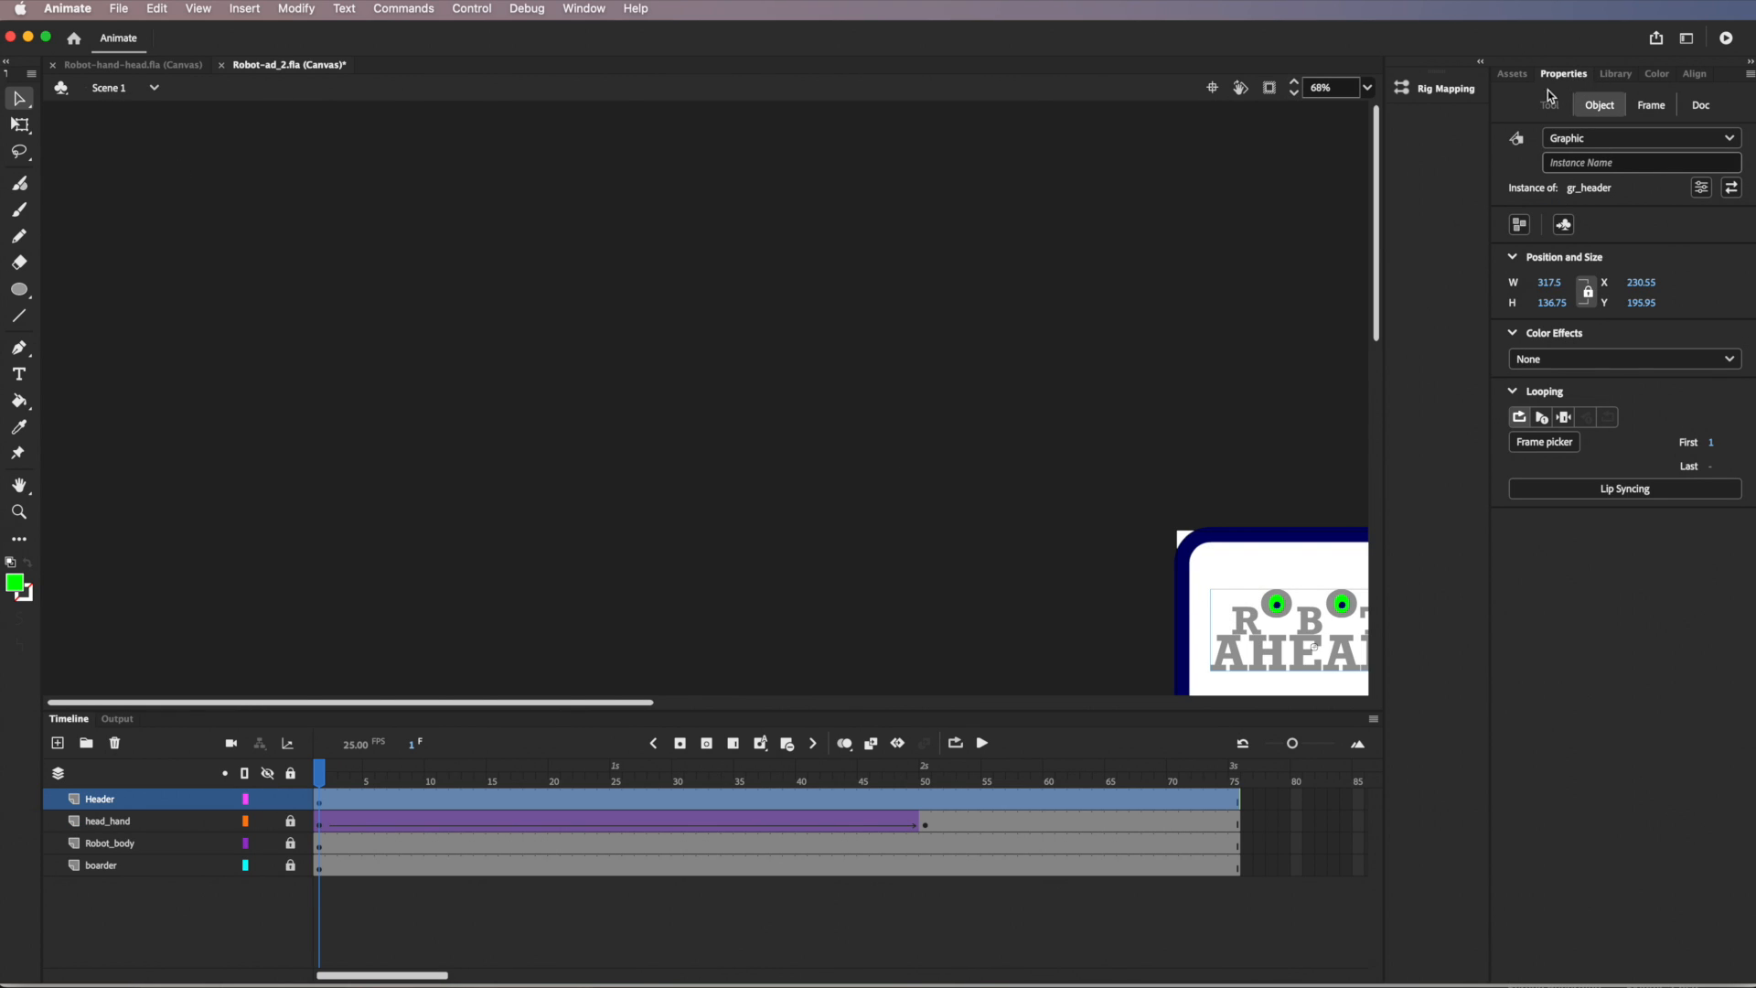
{"action": "left_click", "coordinate": [1365, 89]}
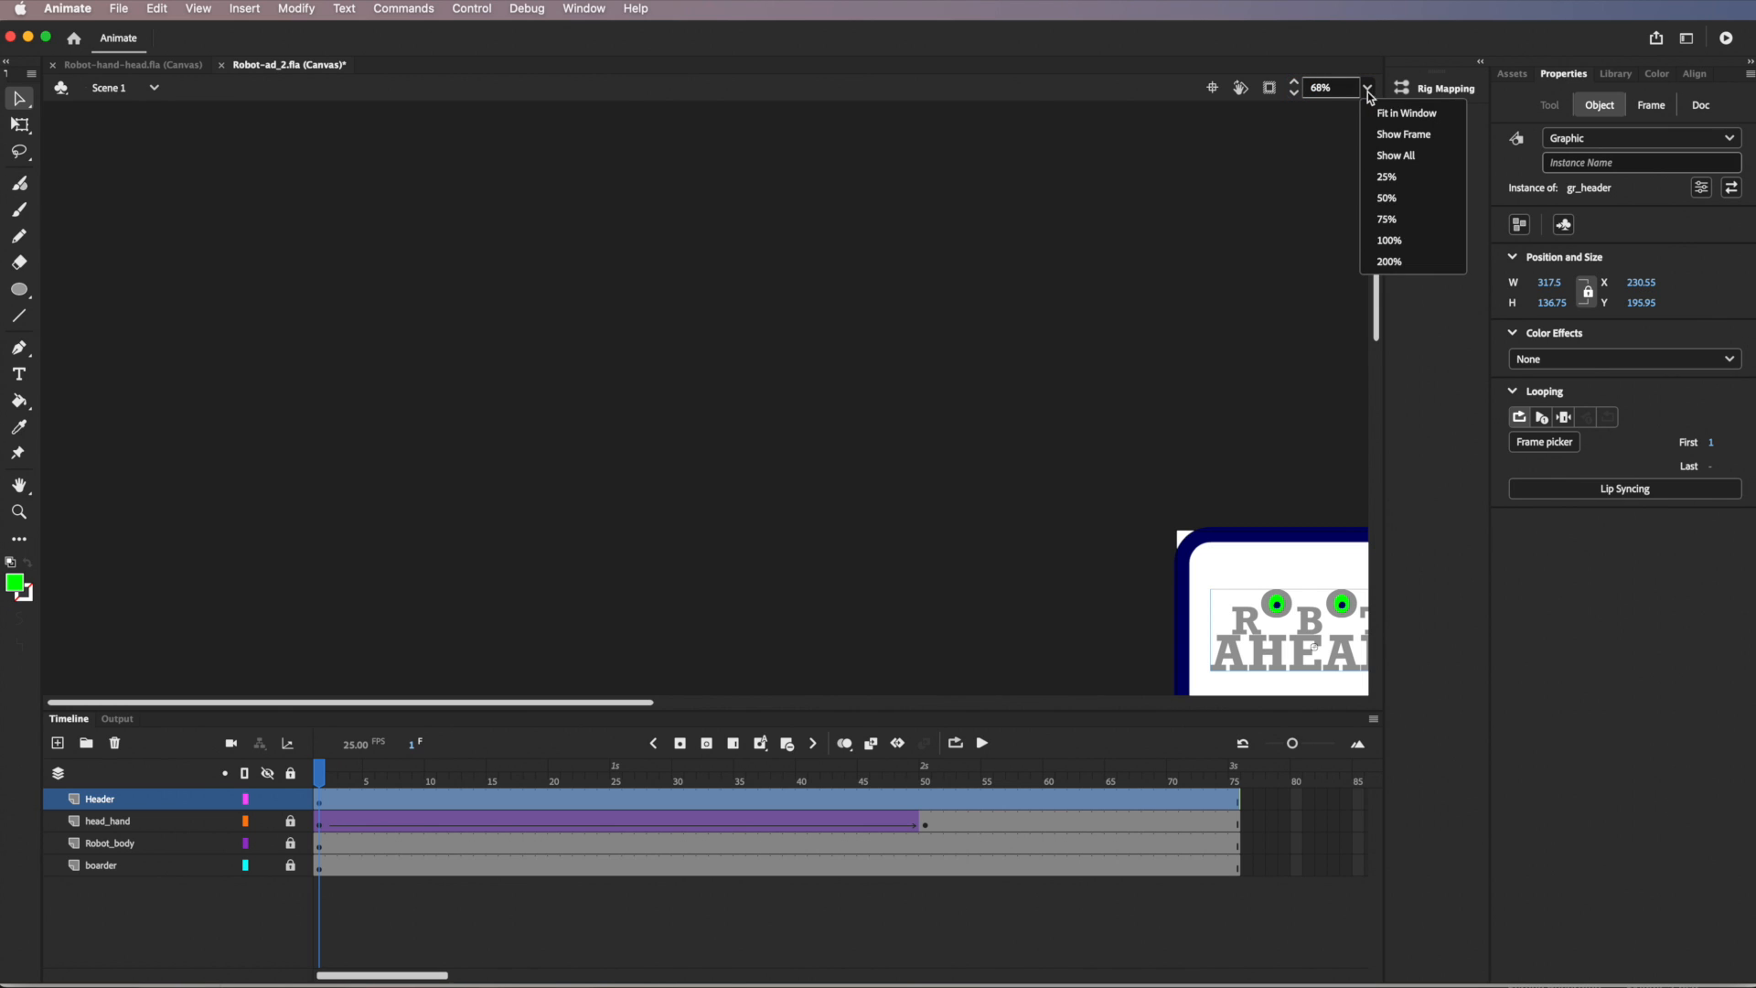
{"action": "left_click", "coordinate": [1383, 112]}
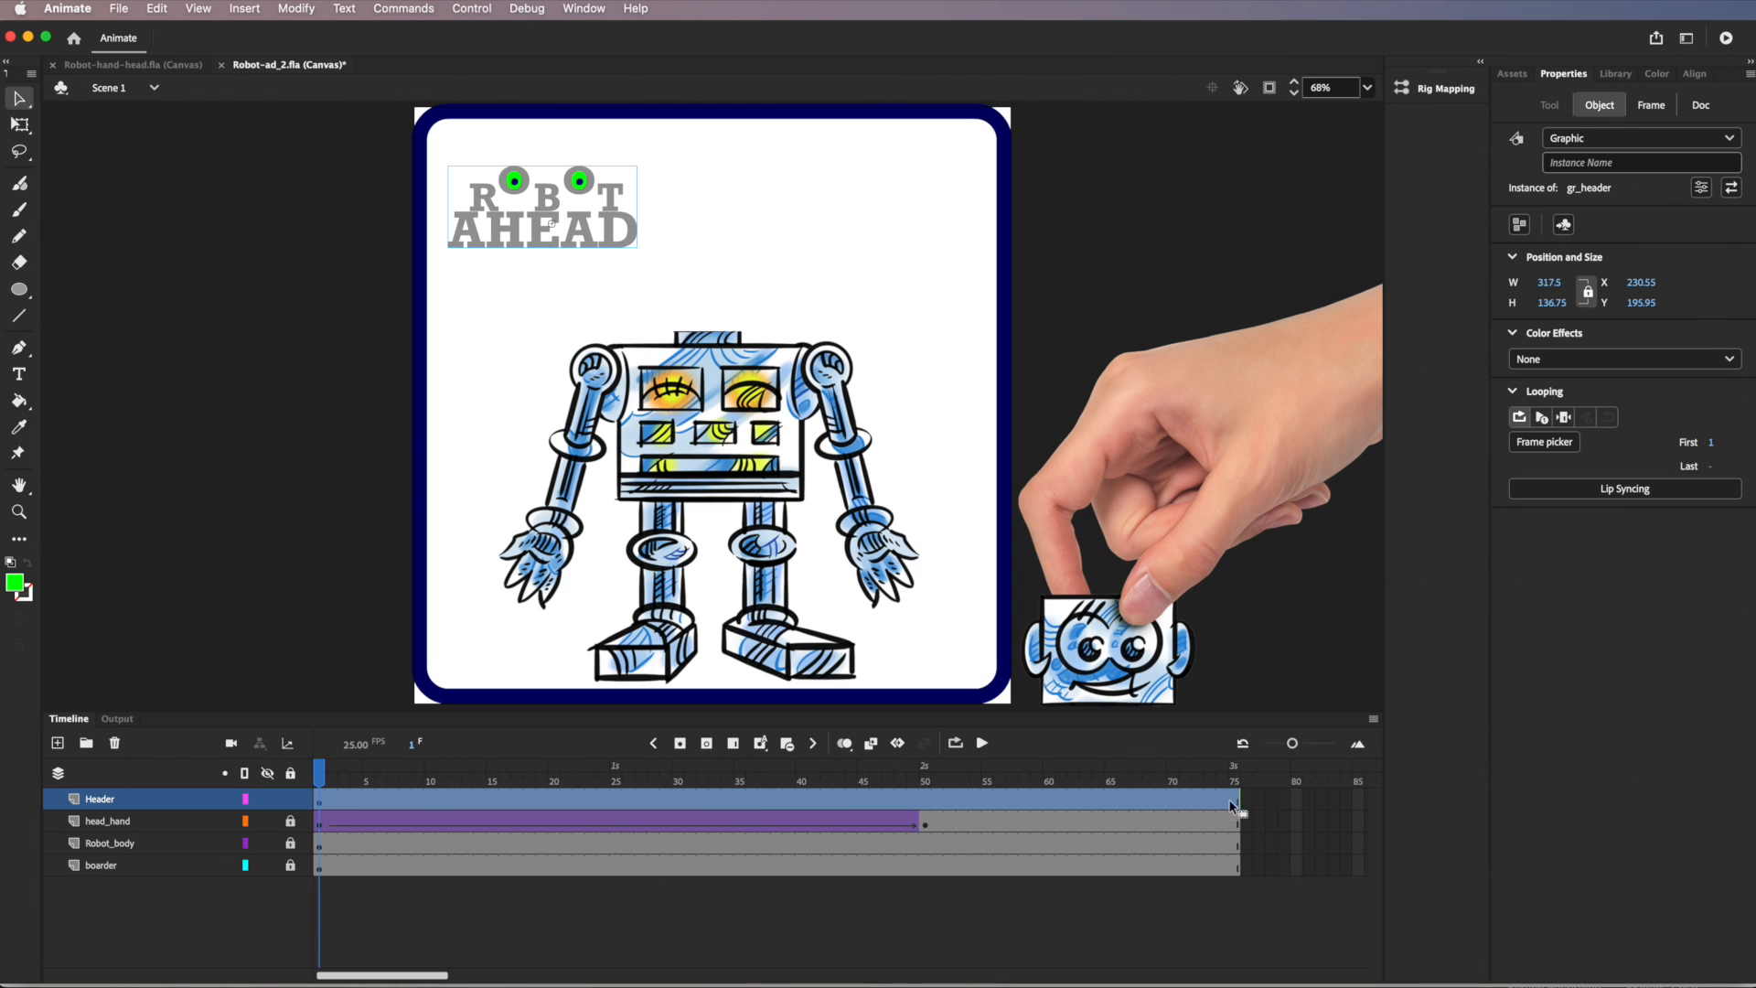
Insert a keyframe at frame 50 of the Header layer and create a classic tween across its frames
{"action": "left_click", "coordinate": [922, 798]}
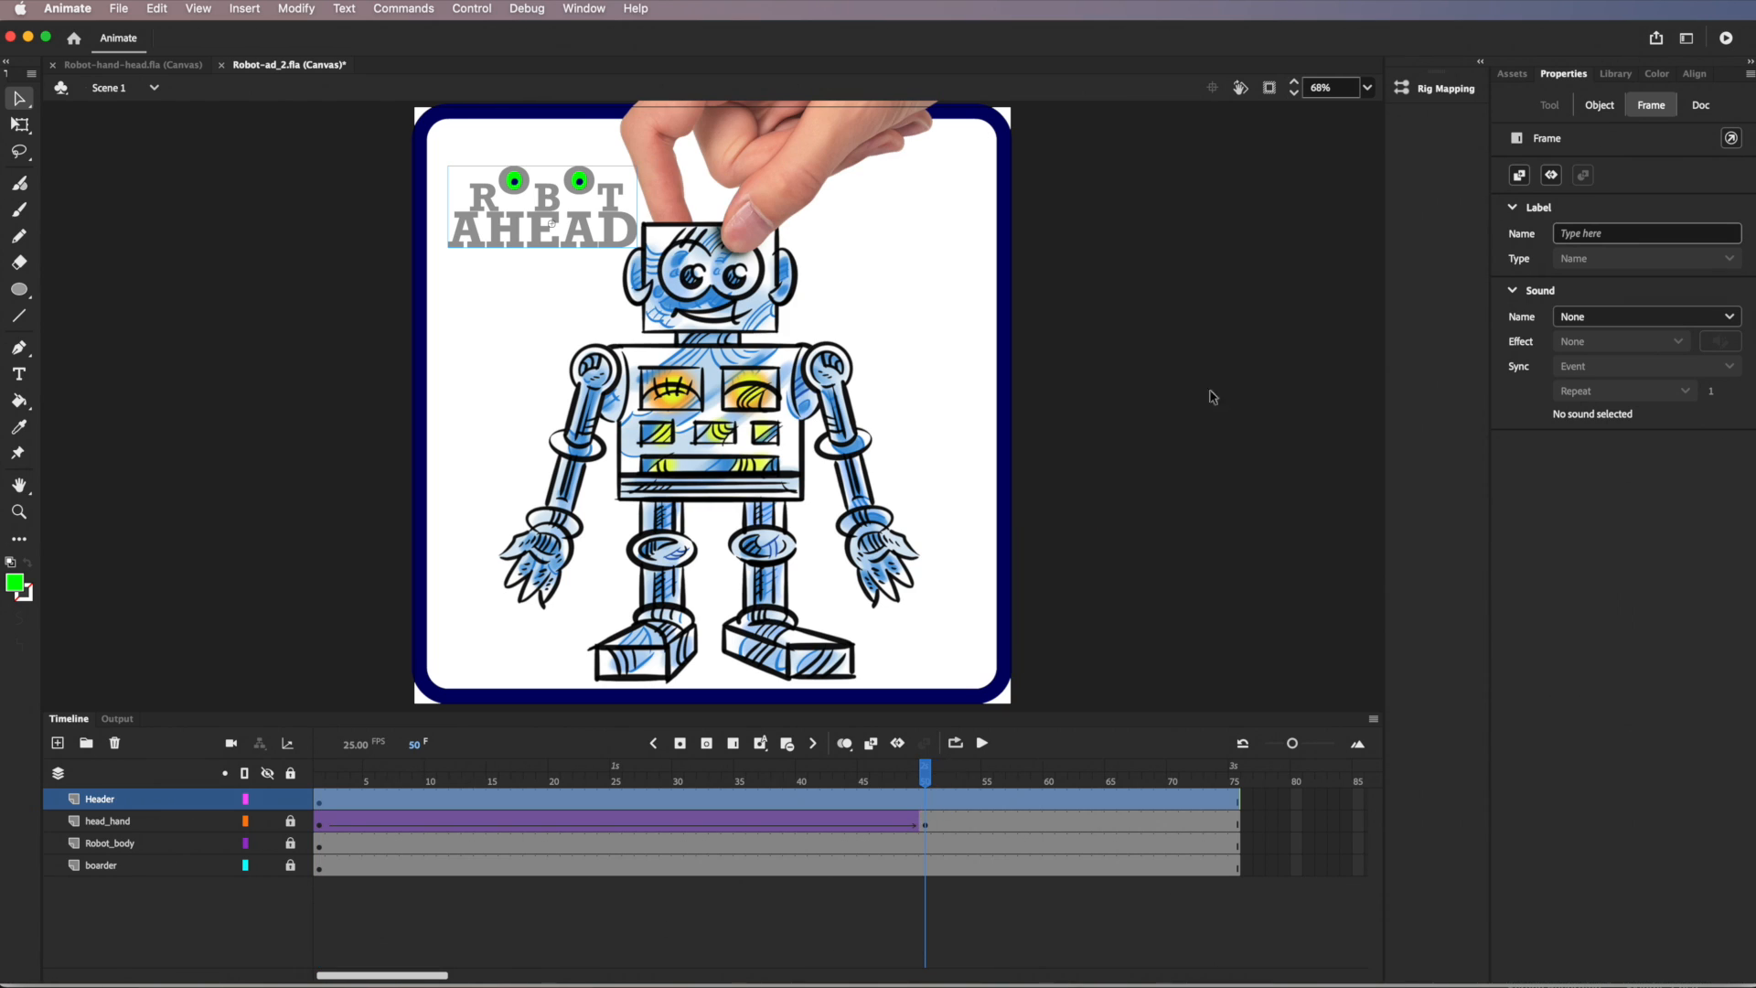
{"action": "right_click", "coordinate": [924, 802]}
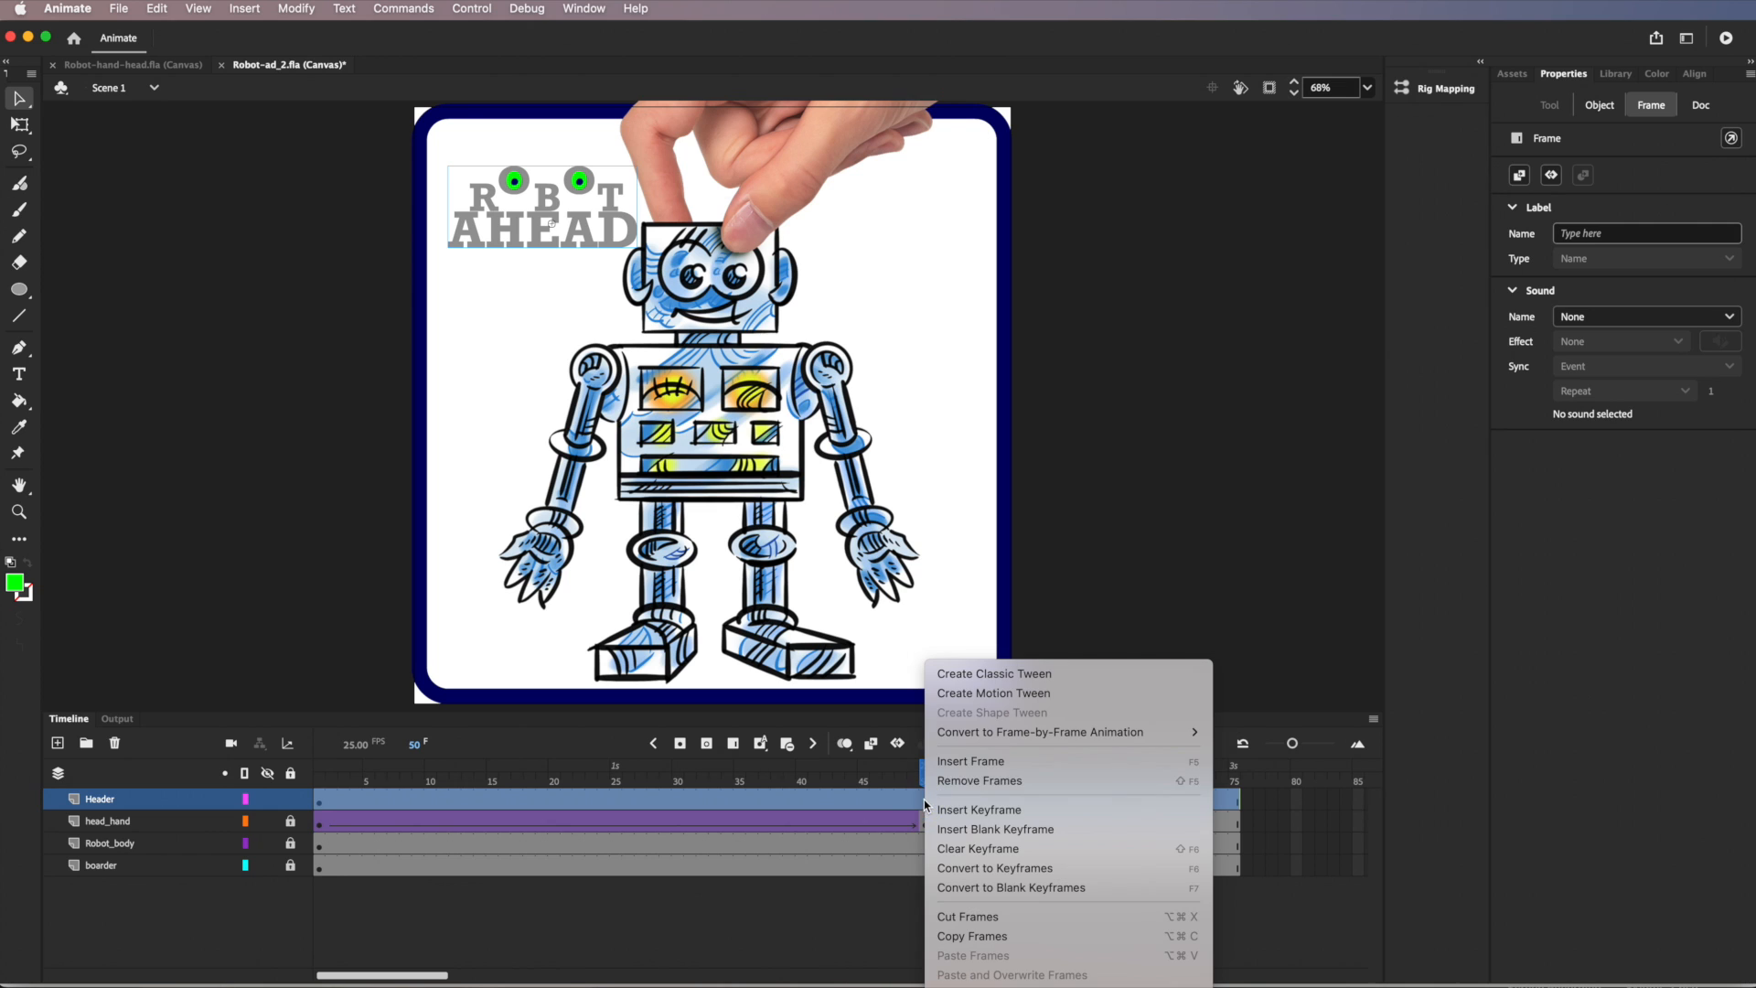
{"action": "left_click", "coordinate": [974, 811]}
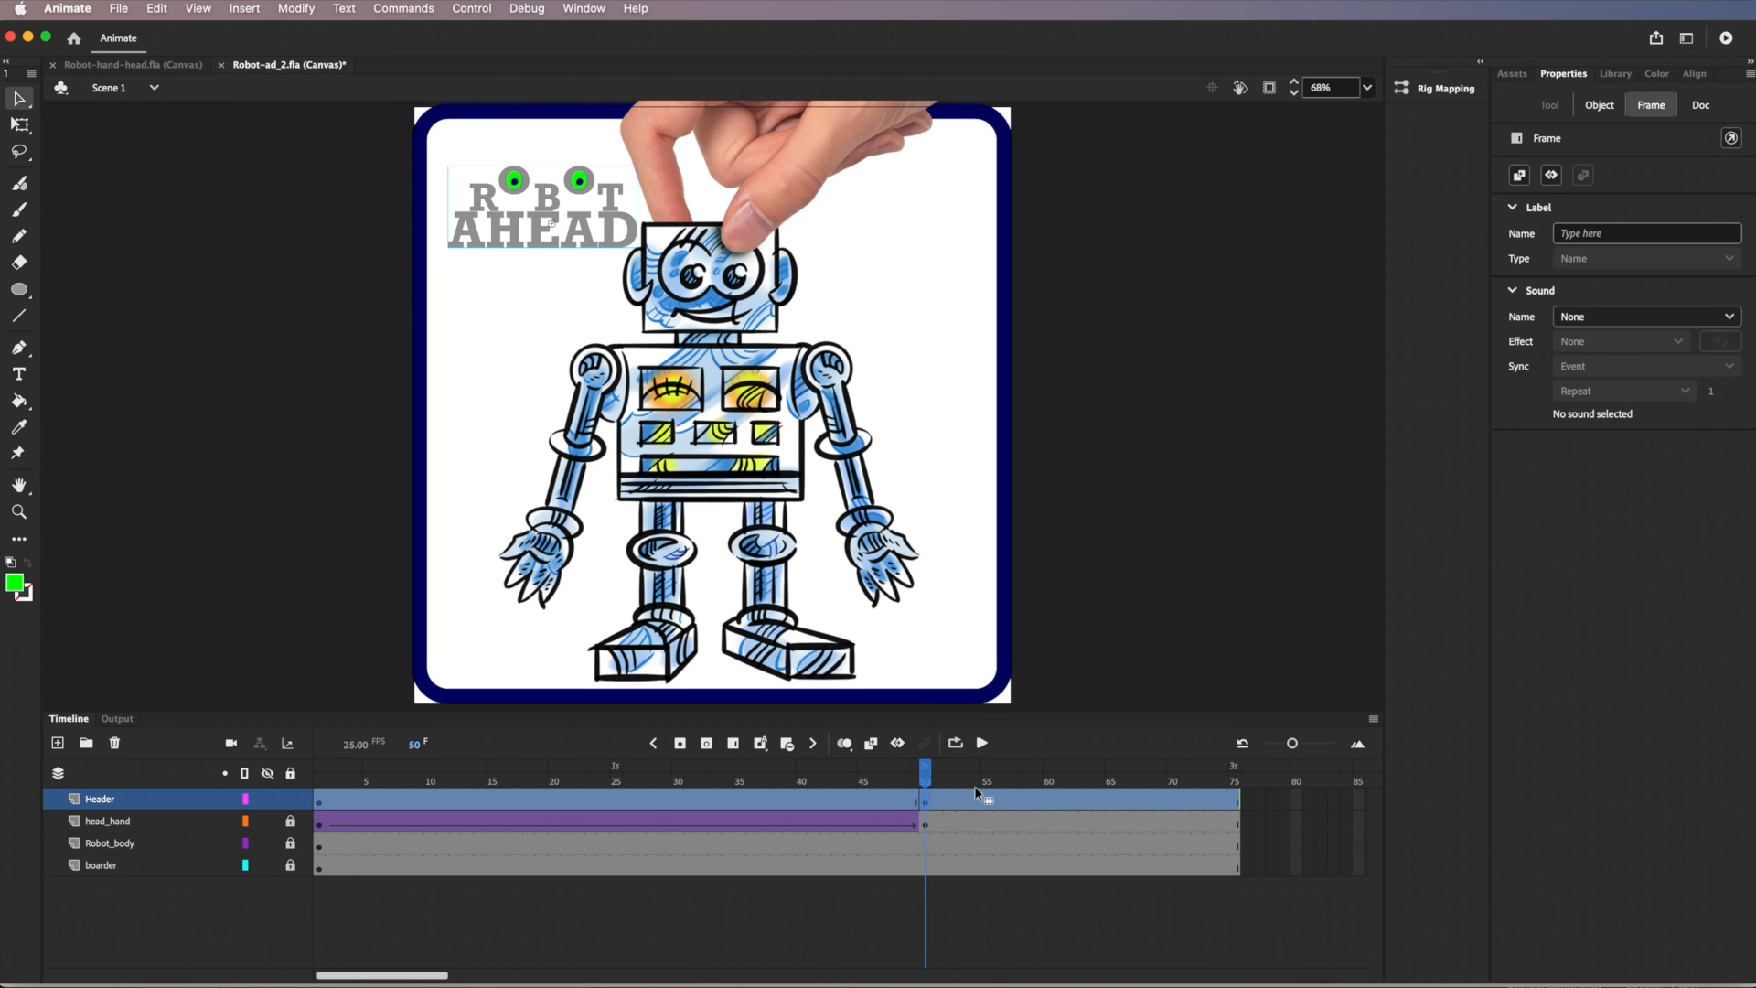
{"action": "right_click", "coordinate": [635, 798]}
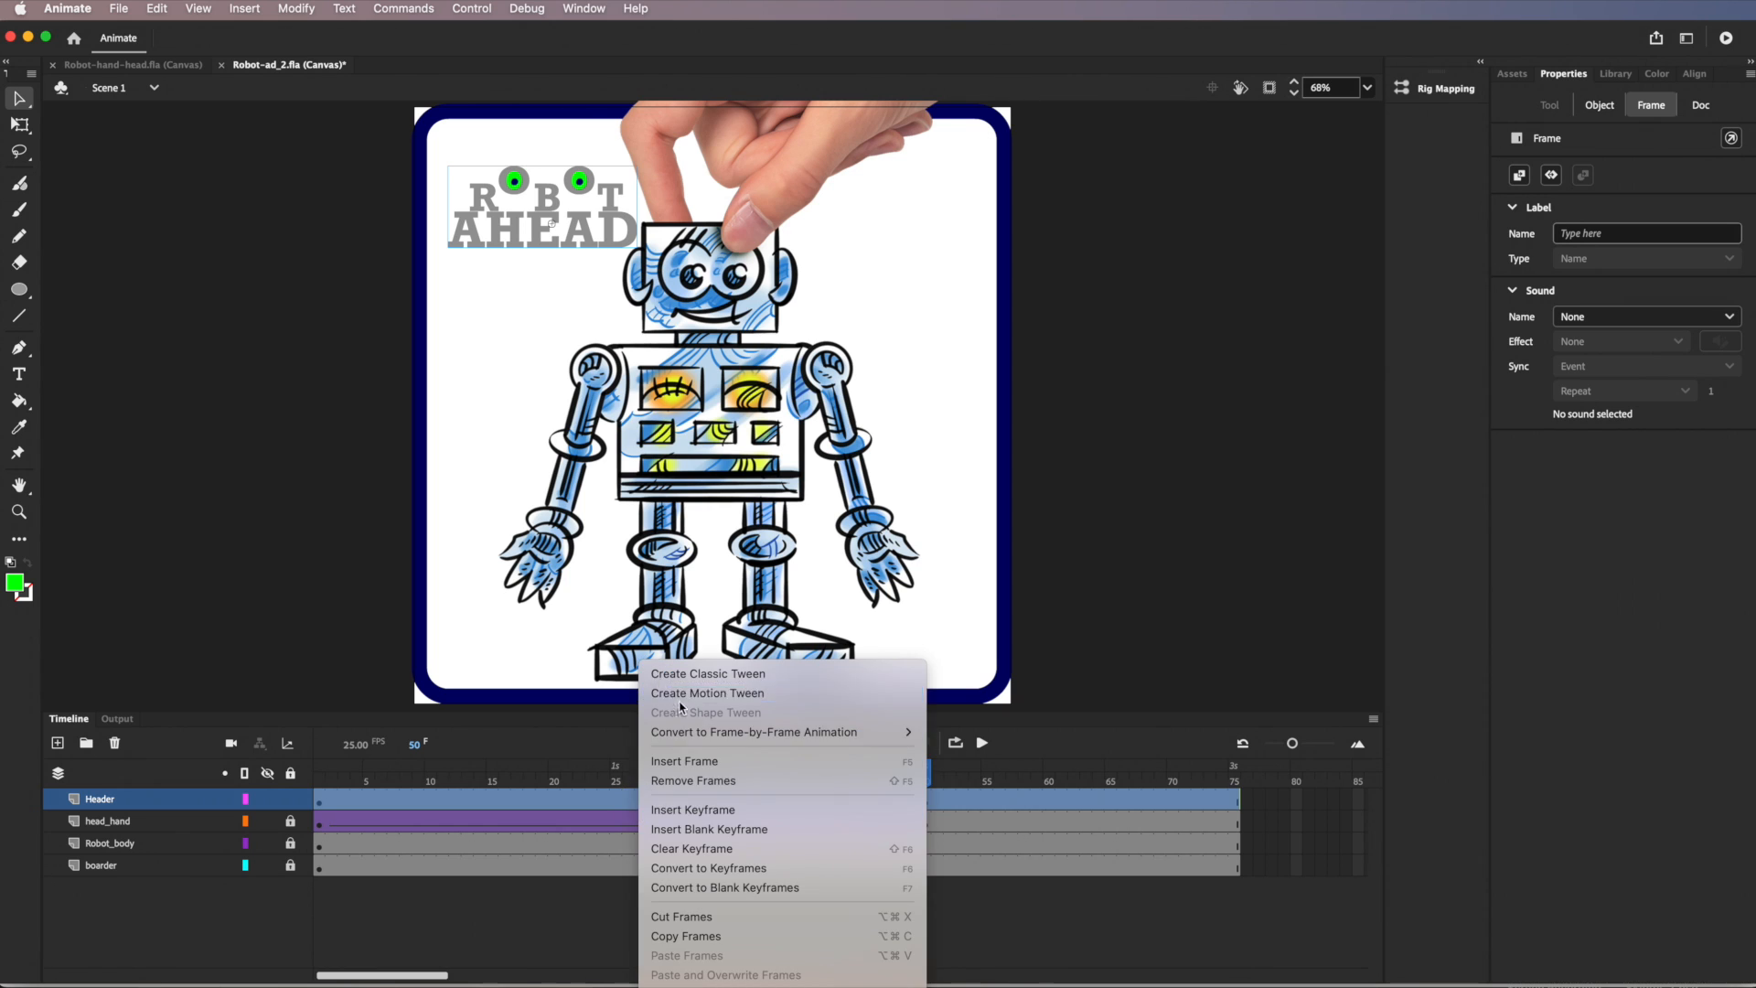
{"action": "left_click", "coordinate": [709, 674]}
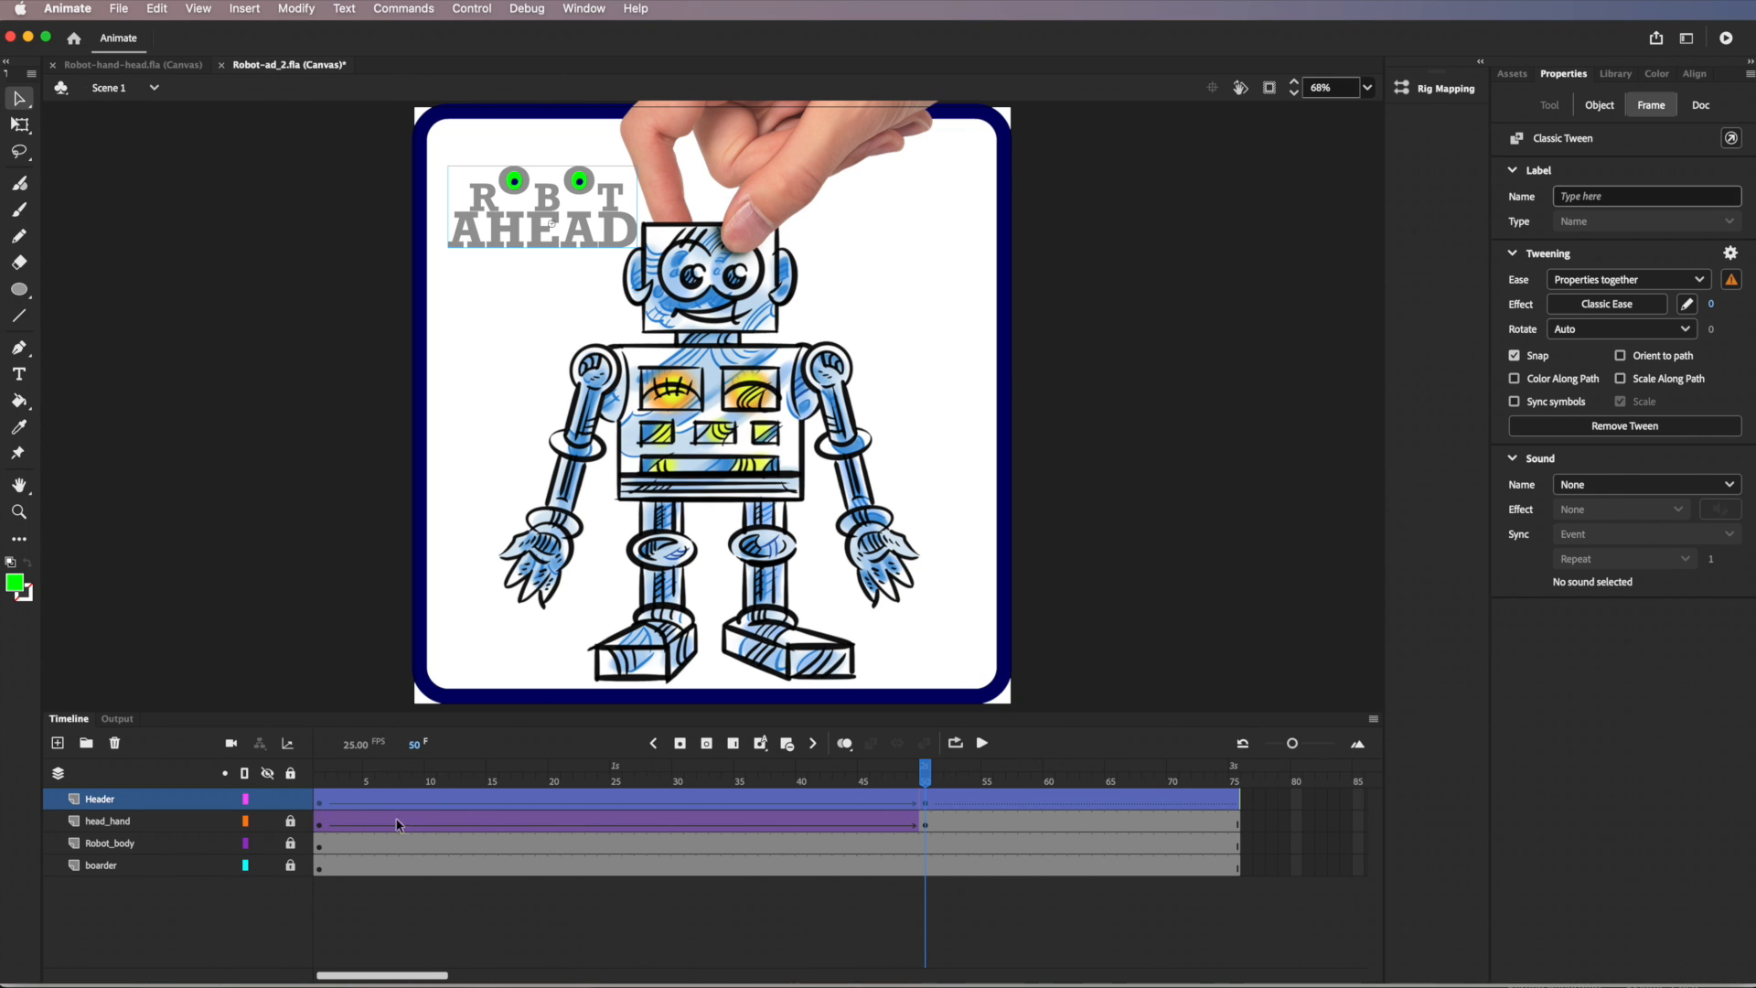
At frame 1, move the header off the stage to the lower left, level with the robot's feet
{"action": "left_click", "coordinate": [320, 803]}
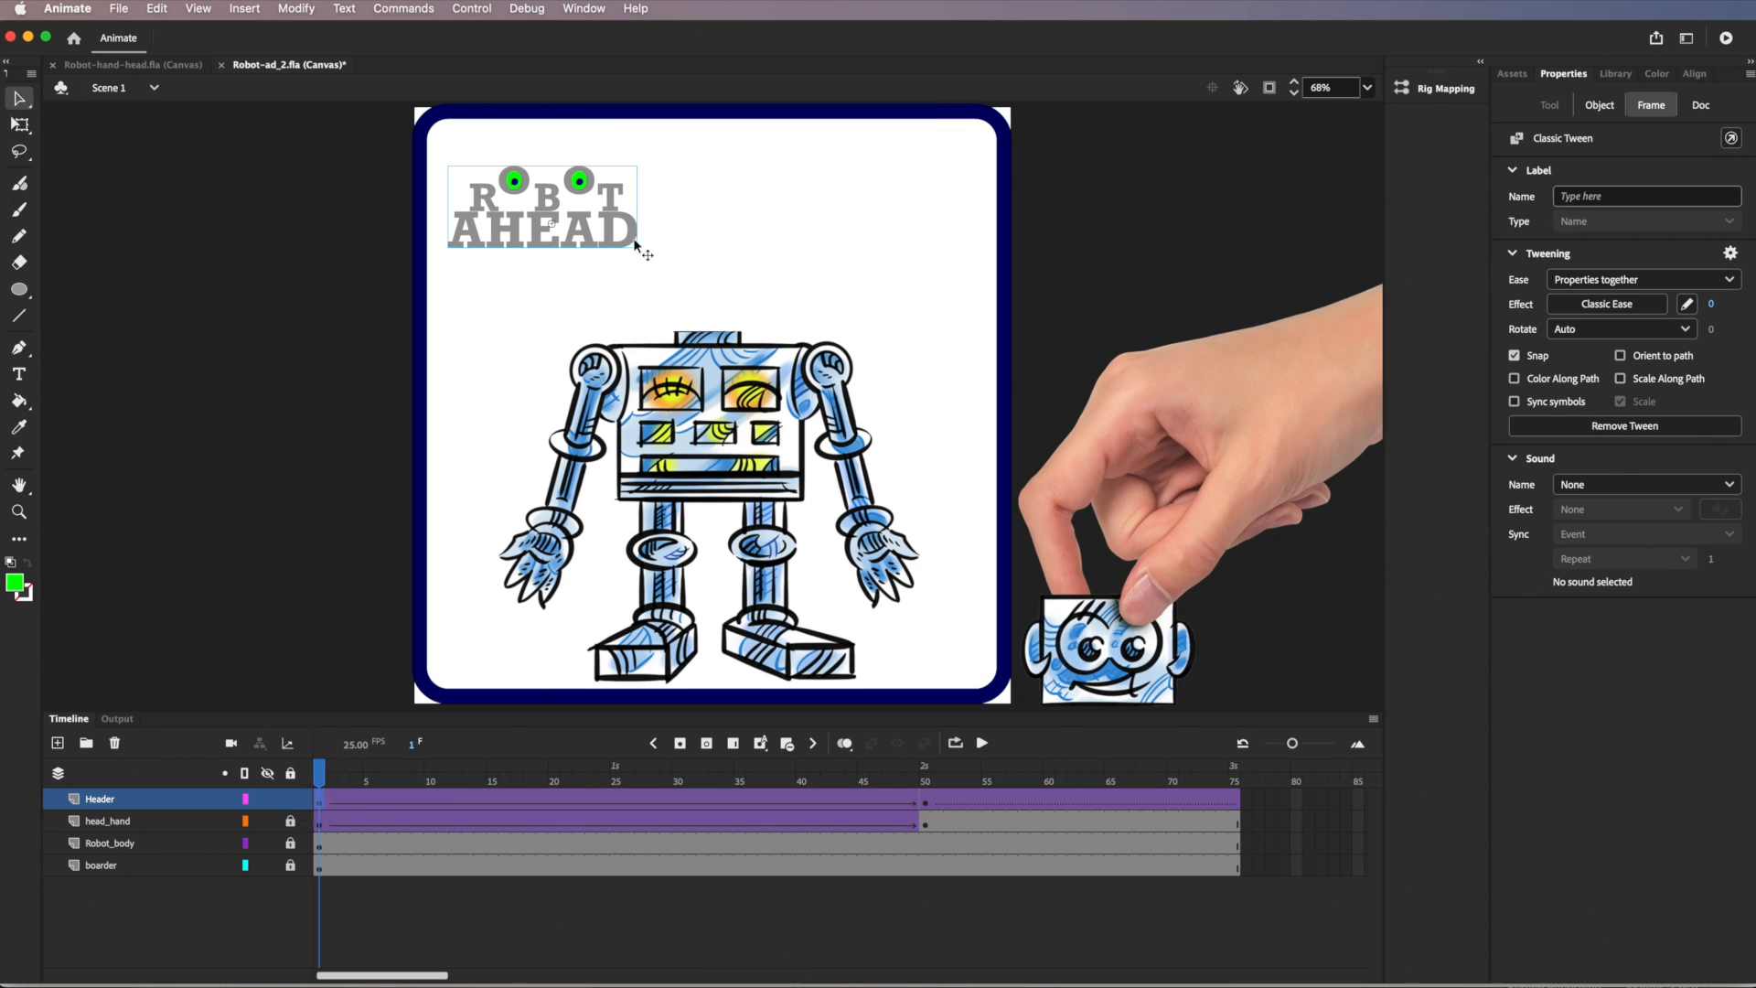
{"action": "left_click", "coordinate": [550, 209]}
{"action": "left_click_drag", "start_coordinate": [550, 208], "coordinate": [313, 632]}
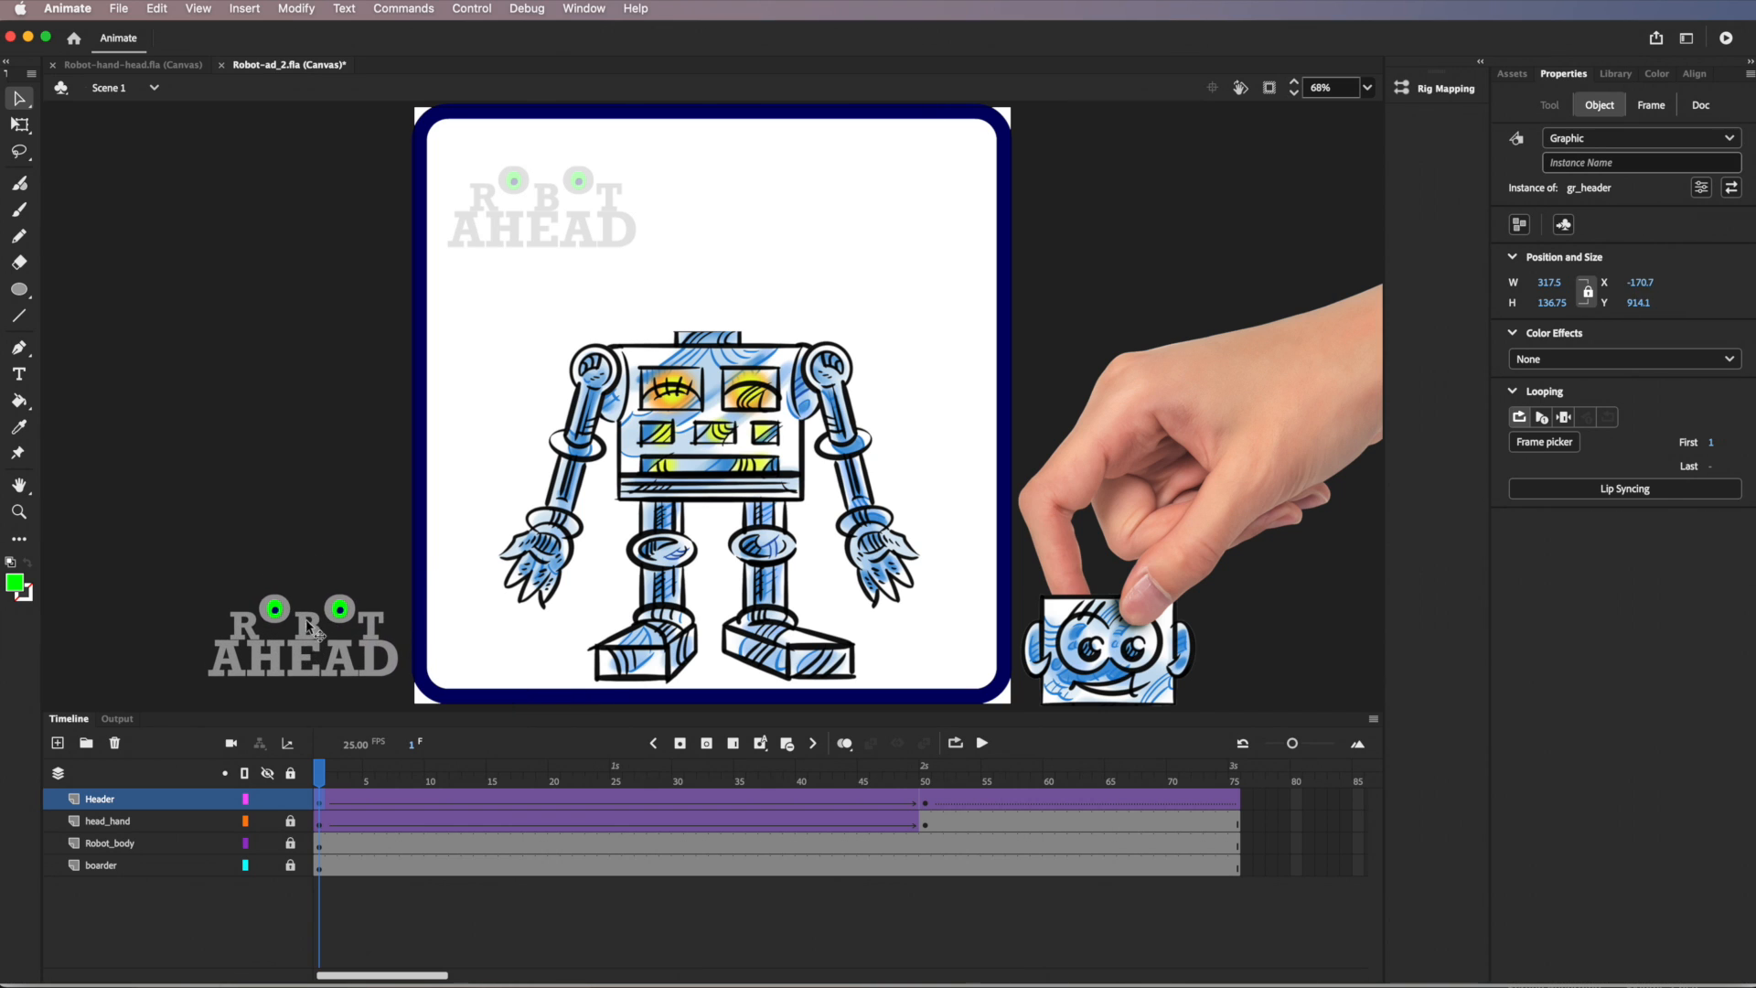
Scrub through the first frames to preview the header's motion and go to its keyframe at frame 50
{"action": "left_click", "coordinate": [331, 779]}
{"action": "left_click_drag", "start_coordinate": [363, 784], "coordinate": [370, 860]}
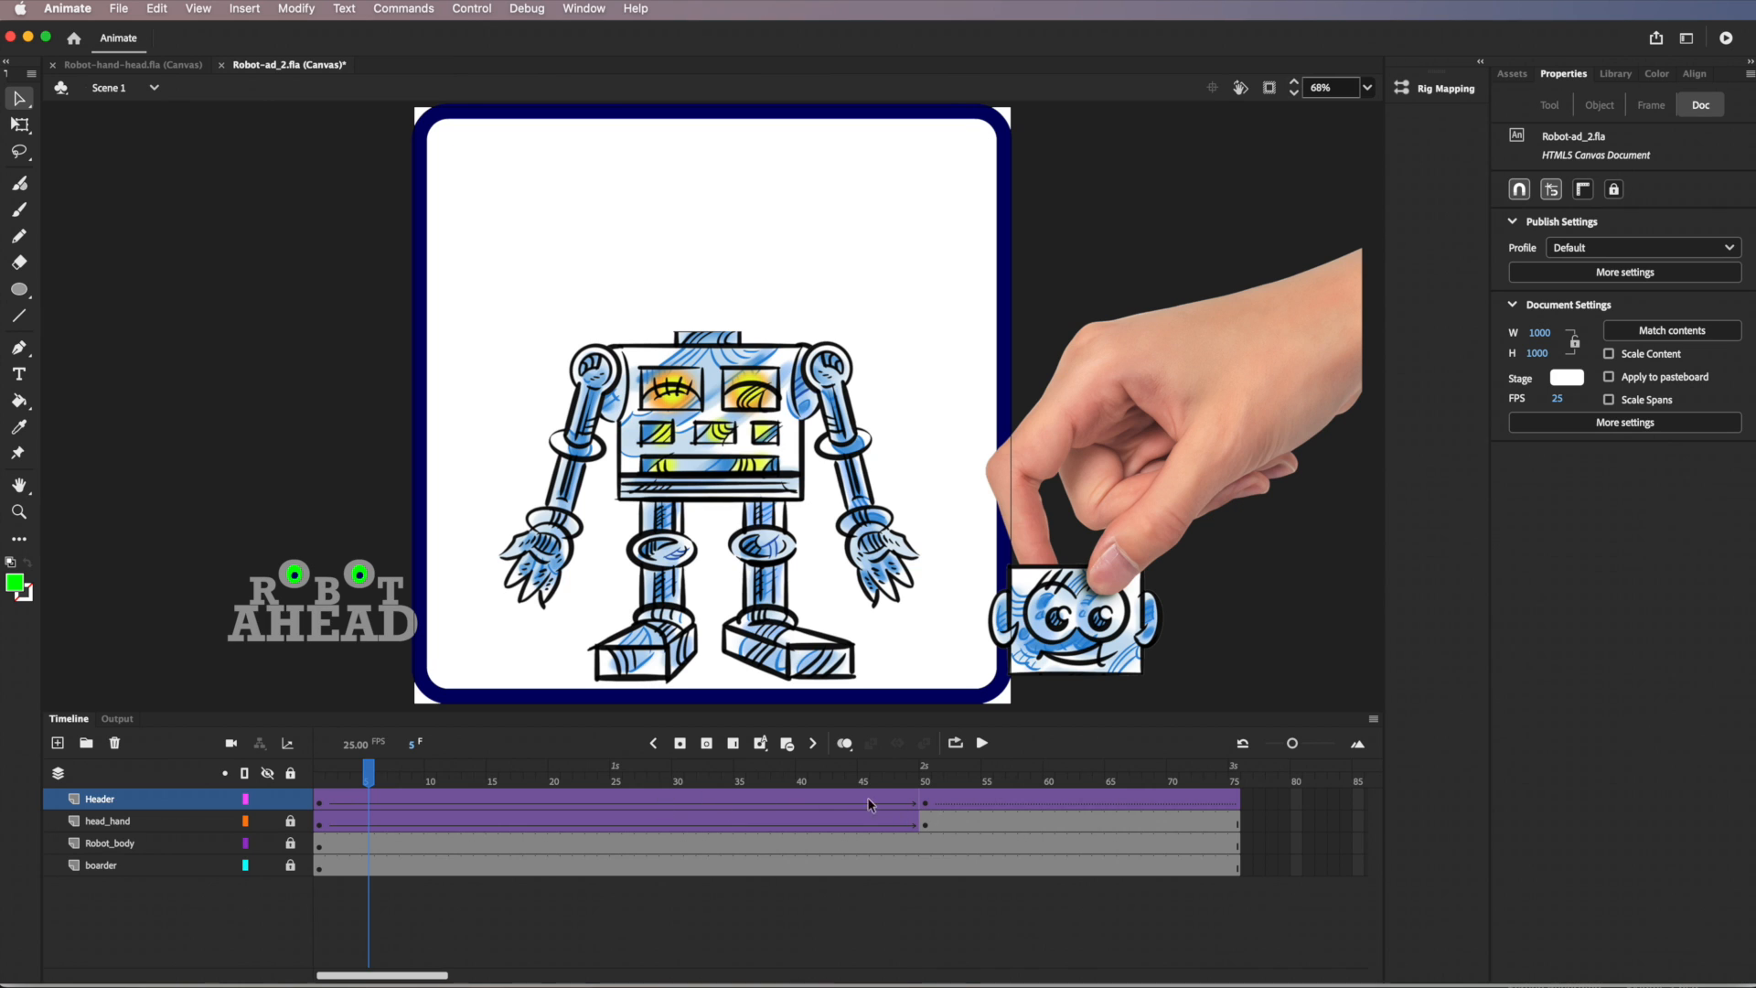
{"action": "left_click", "coordinate": [923, 801]}
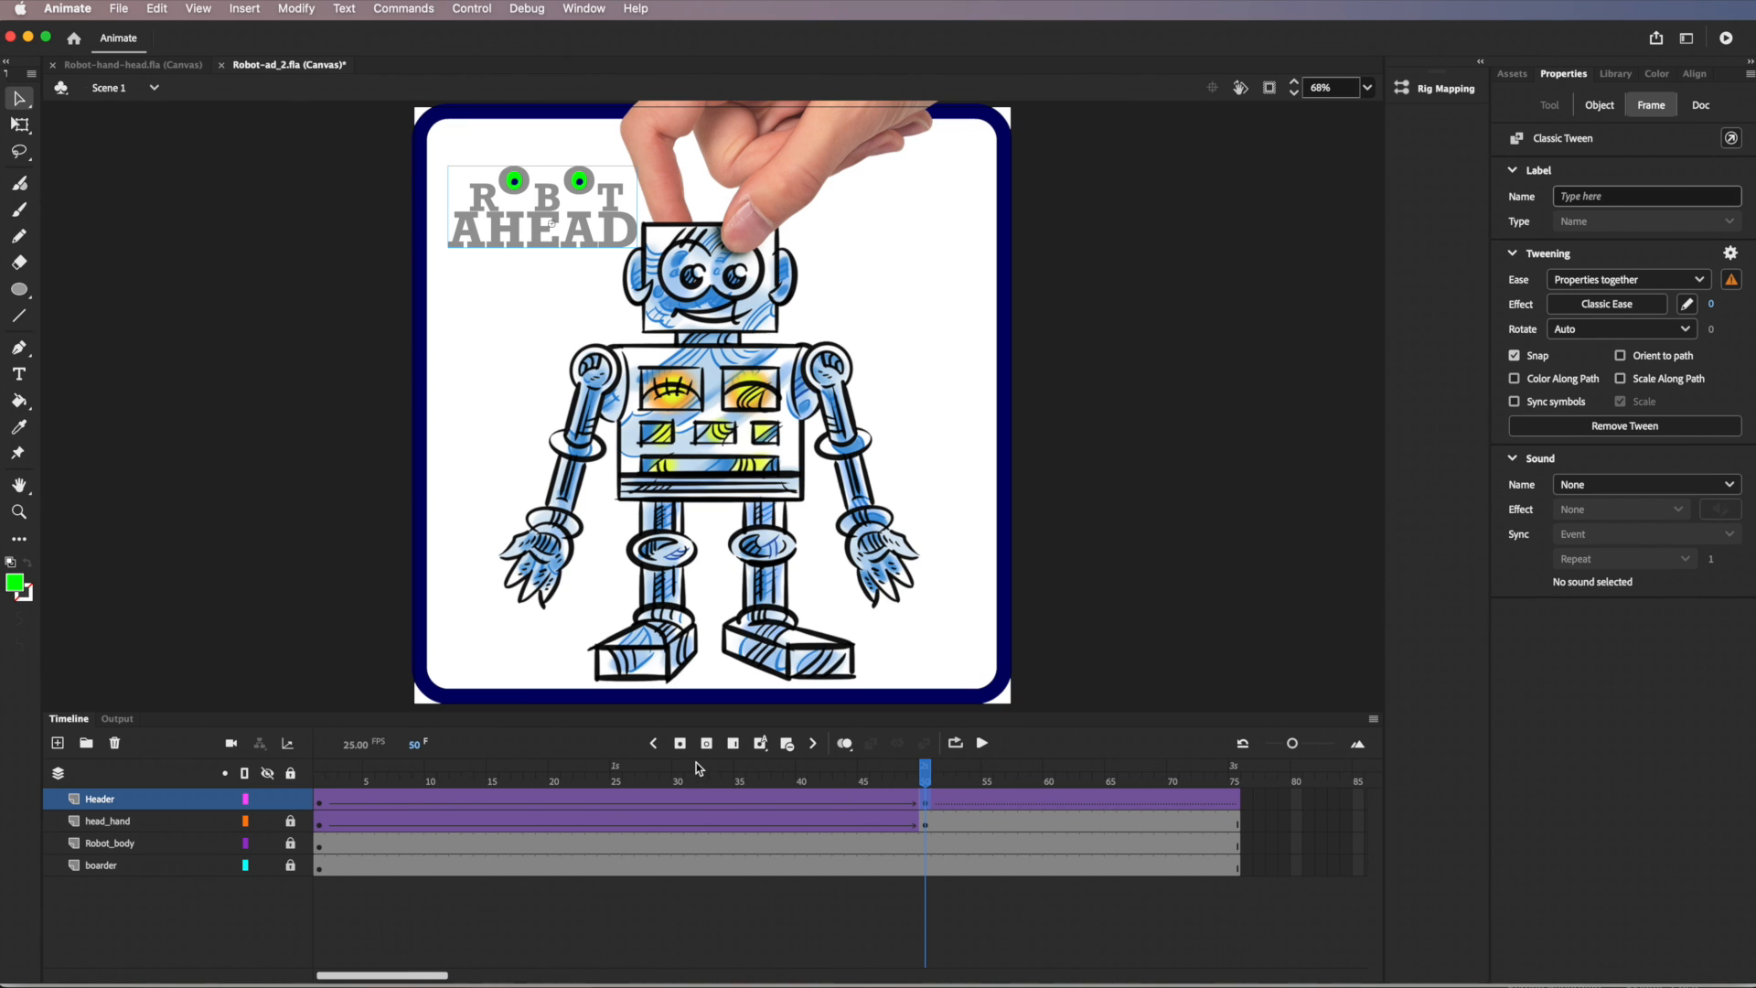
Remove the classic tween that follows frame 50 on the Header layer, check the remaining motion, and save the document
{"action": "right_click", "coordinate": [929, 801]}
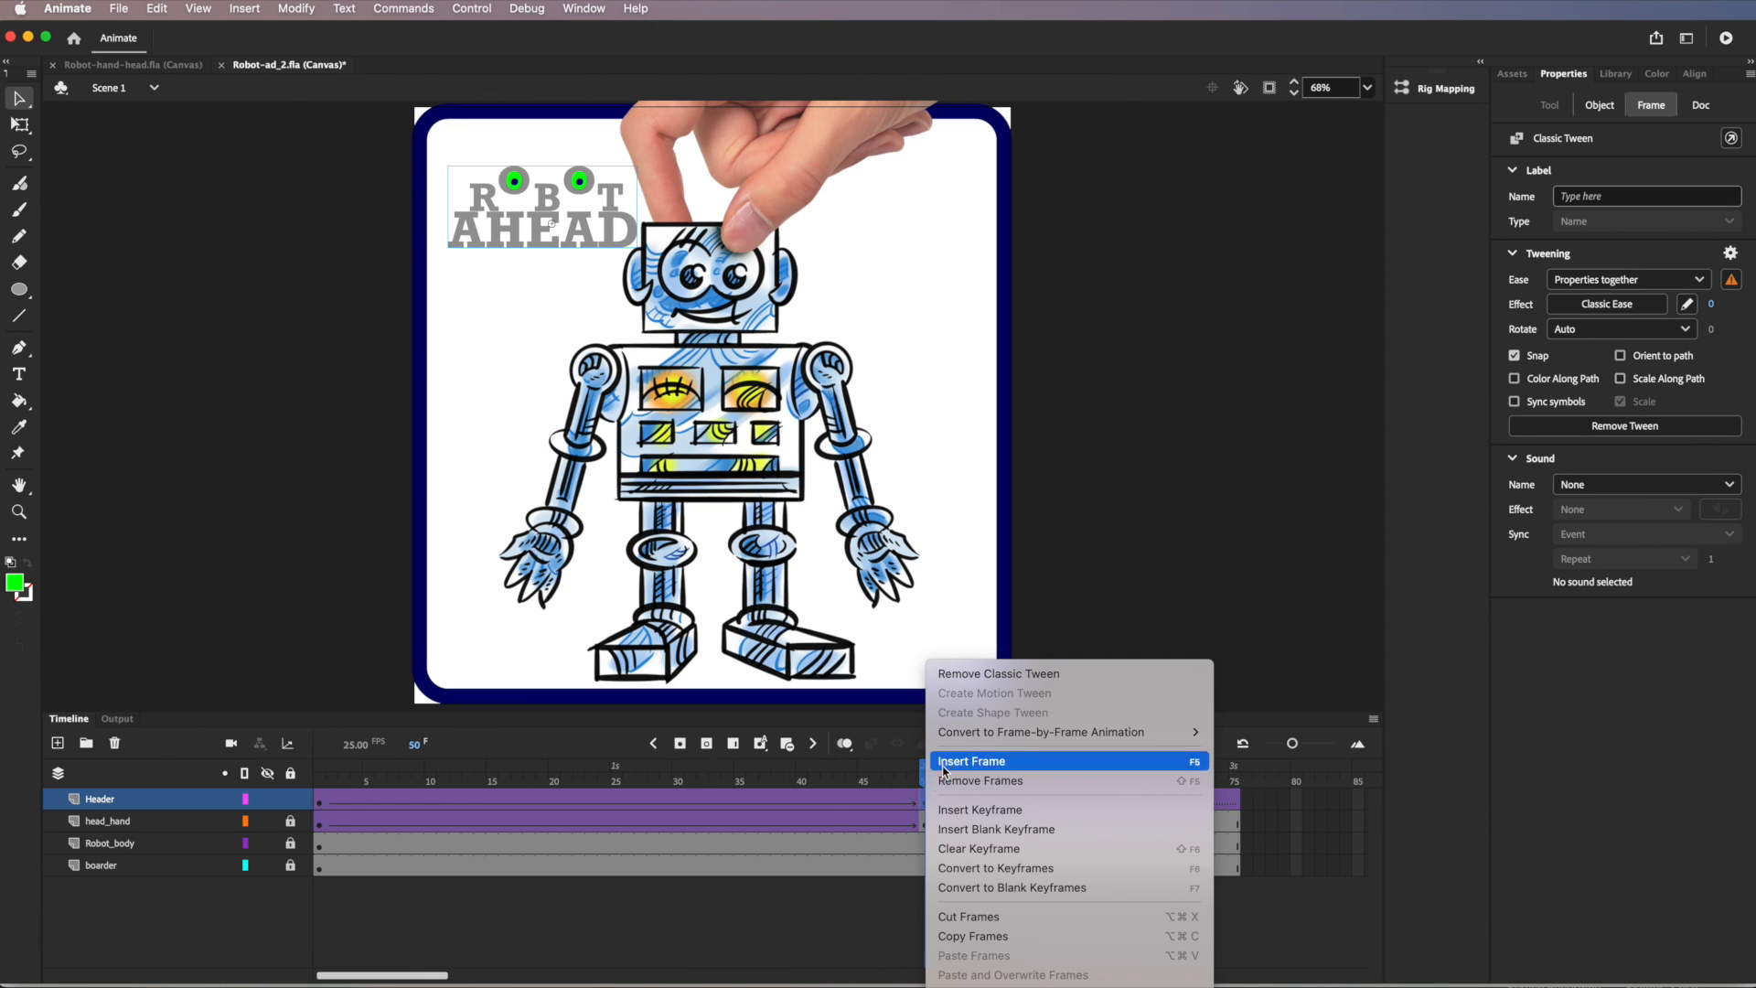
{"action": "left_click", "coordinate": [984, 680]}
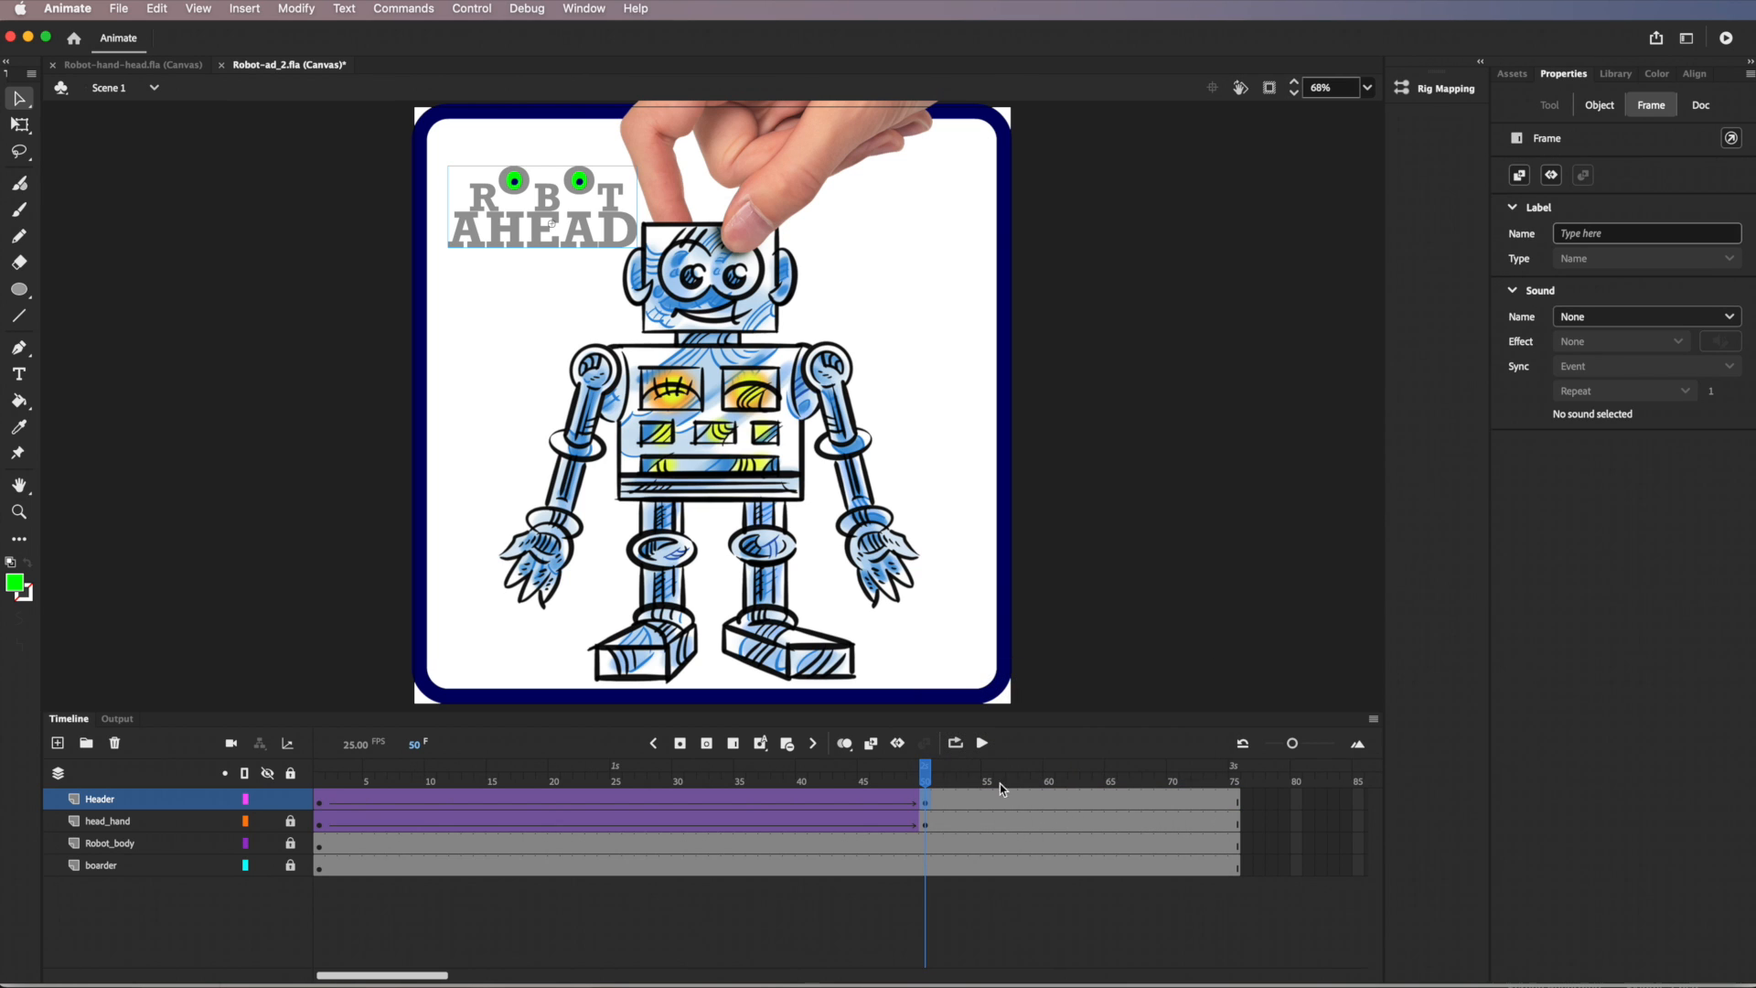
{"action": "left_click_drag", "start_coordinate": [924, 776], "coordinate": [826, 801]}
{"action": "left_click_drag", "start_coordinate": [591, 809], "coordinate": [917, 817]}
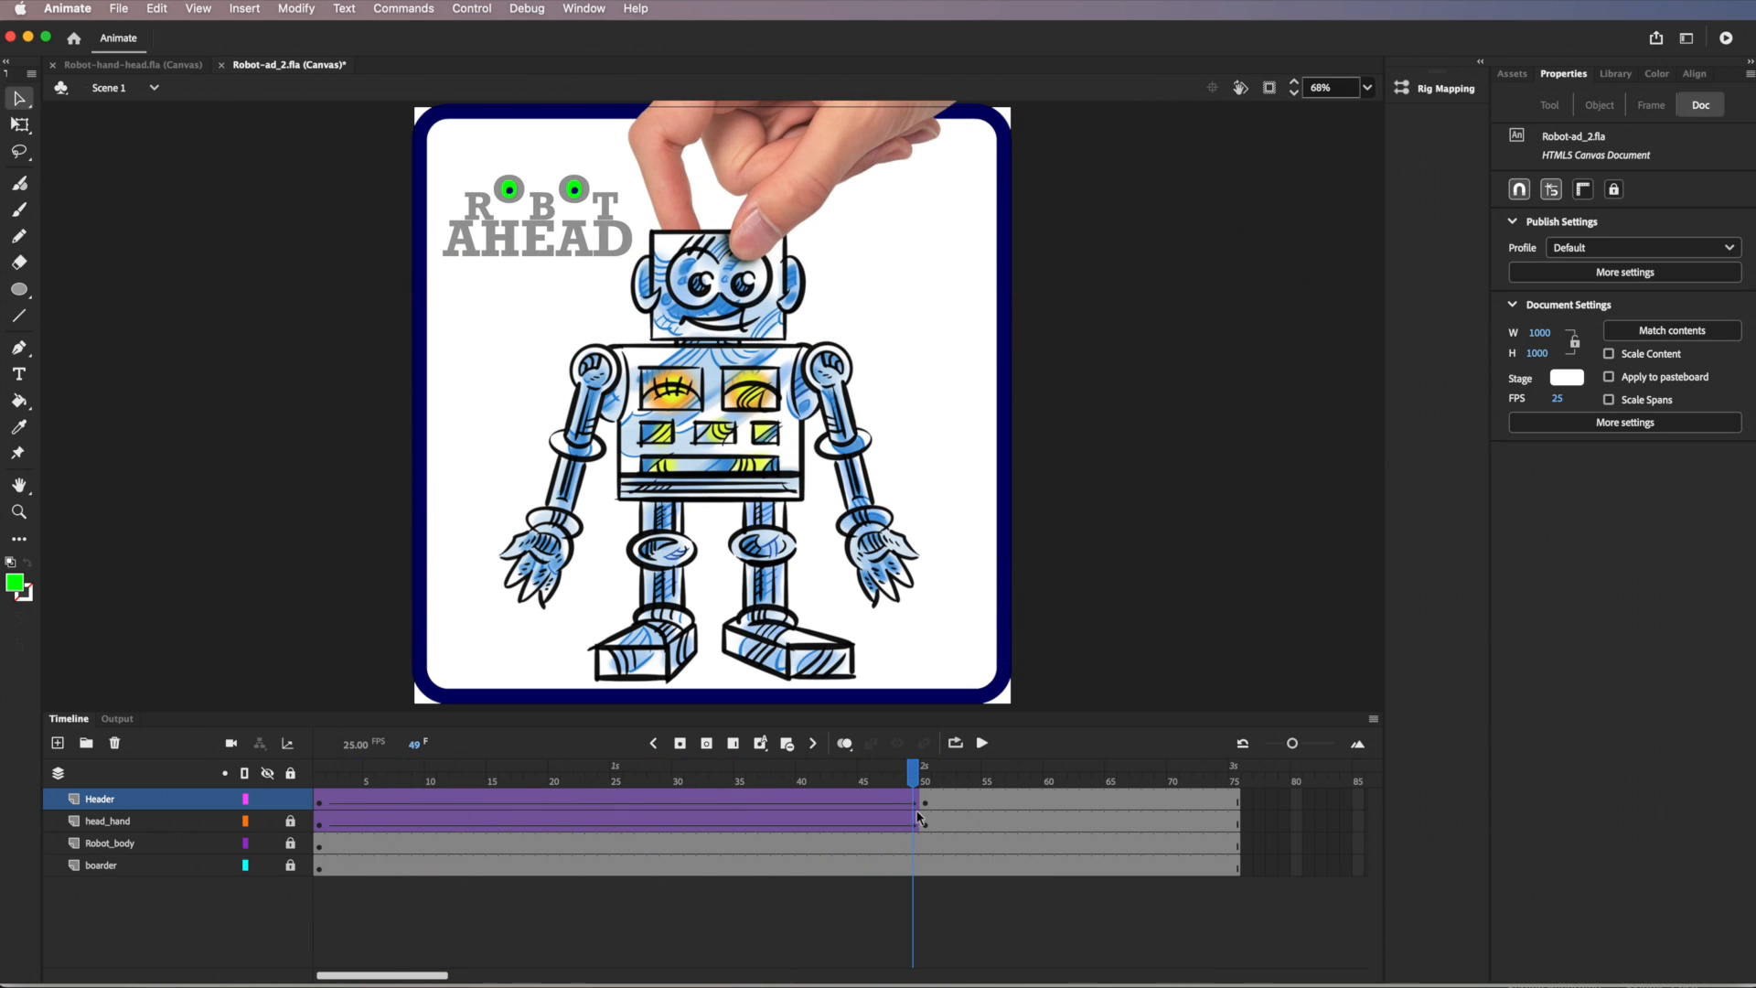
{"action": "left_click", "coordinate": [119, 8]}
{"action": "left_click", "coordinate": [115, 171]}
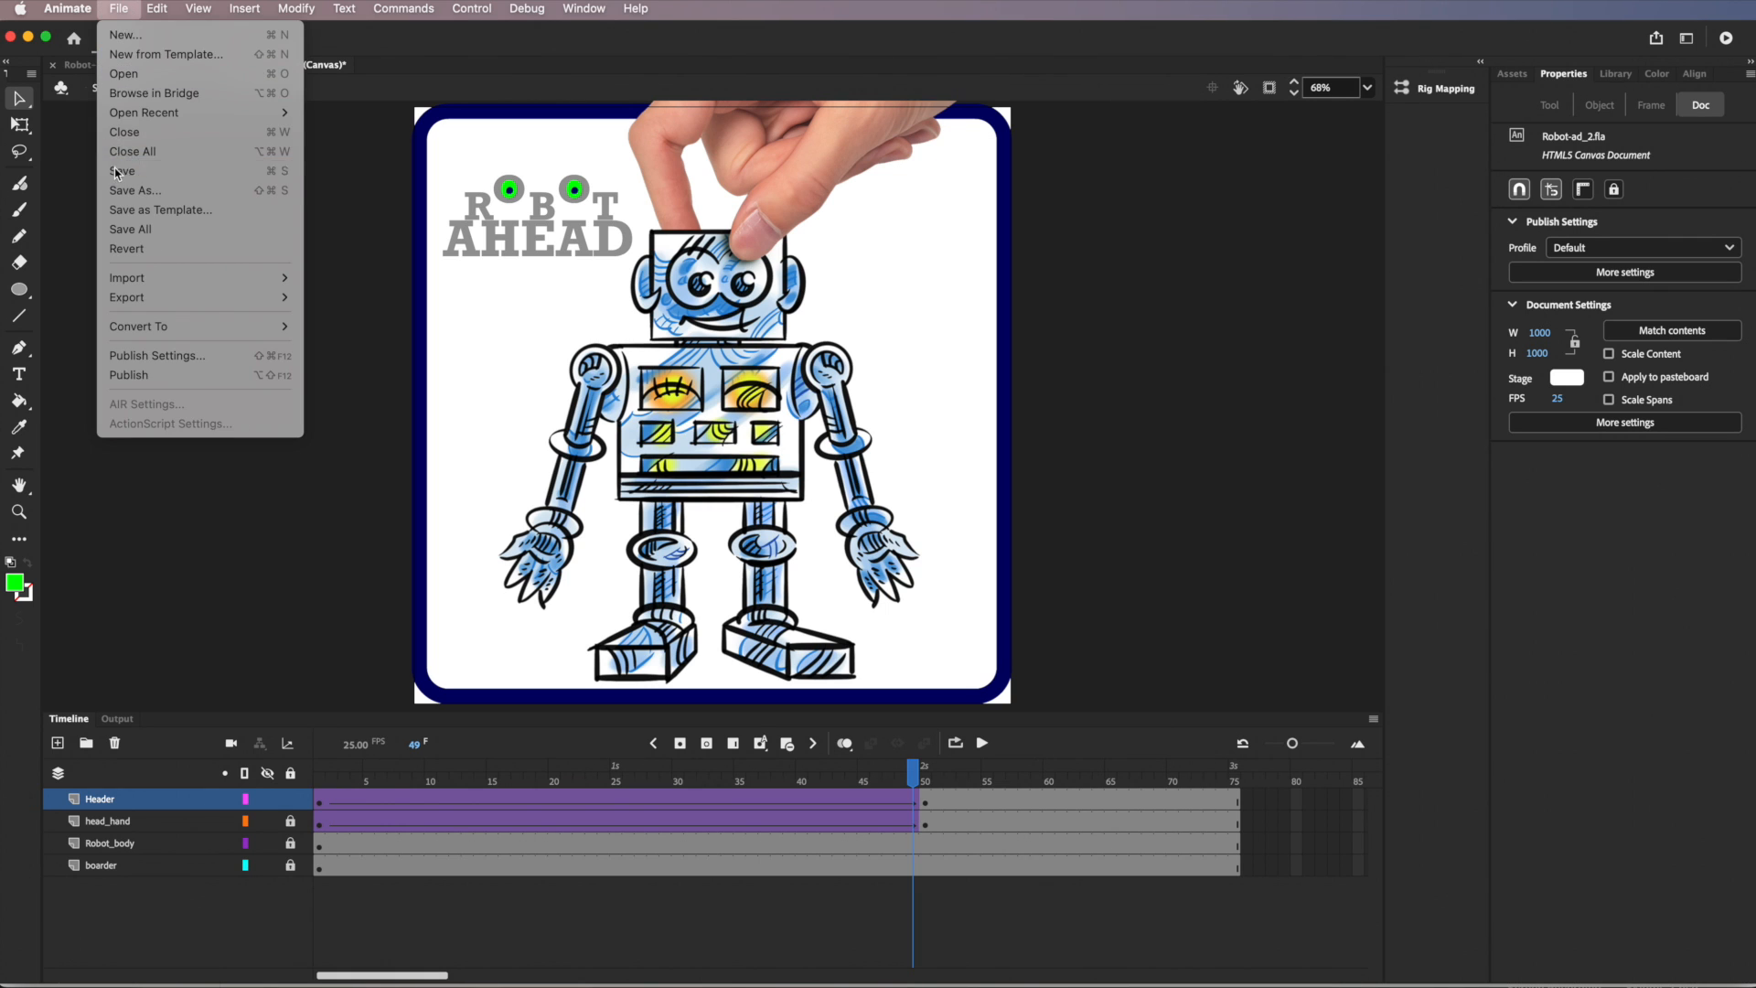
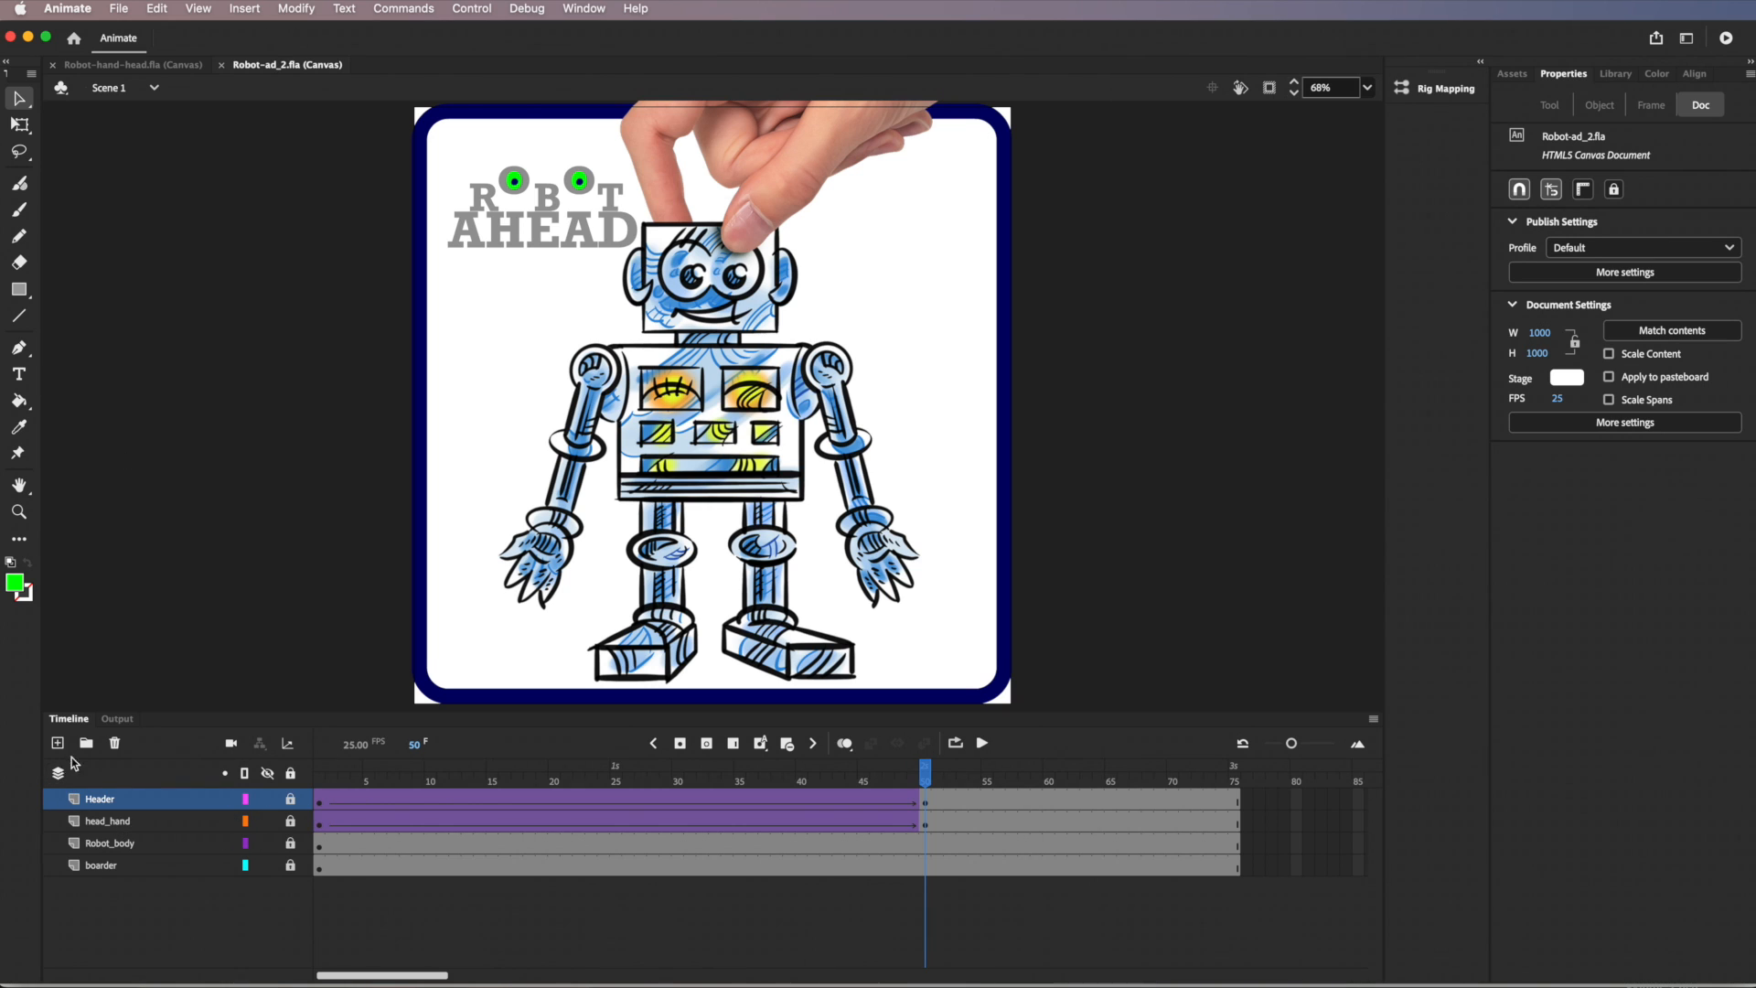
Add a layer named btn_click above Header and draw a green rounded rectangle about 982 by 982 px covering the stage
{"action": "left_click", "coordinate": [58, 742]}
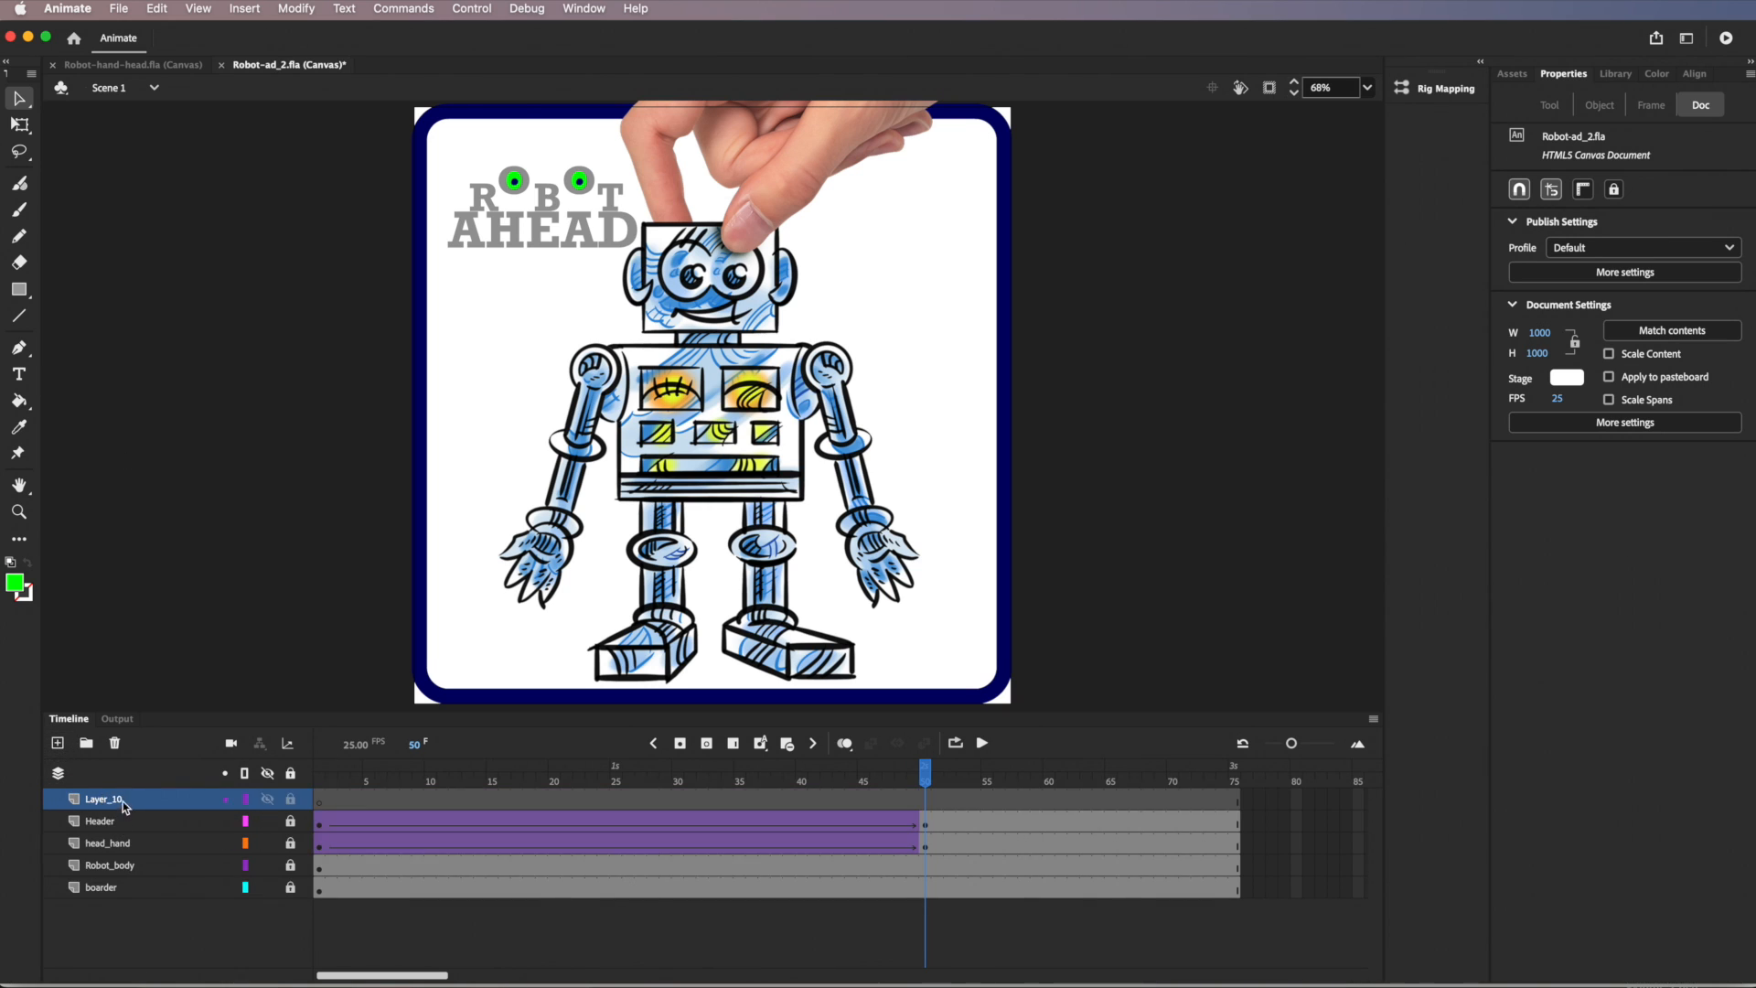
{"action": "double_click", "coordinate": [117, 801]}
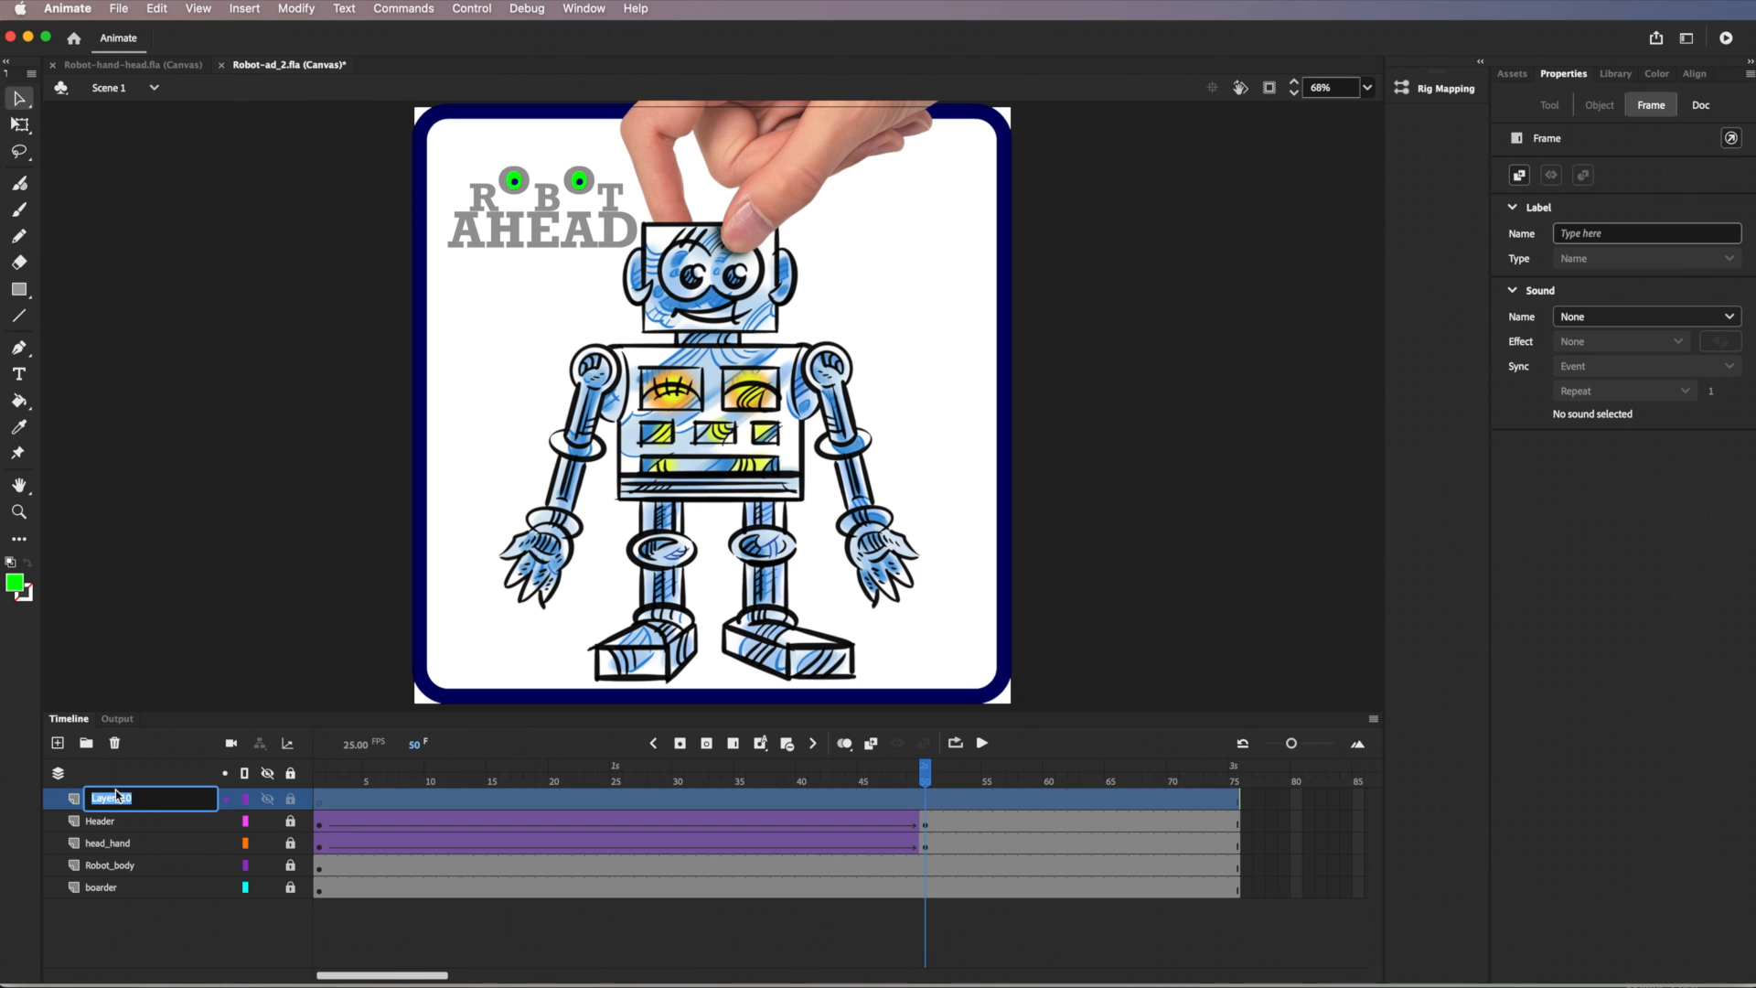
{"action": "type", "text": "btn_click"}
{"action": "key", "text": "Return"}
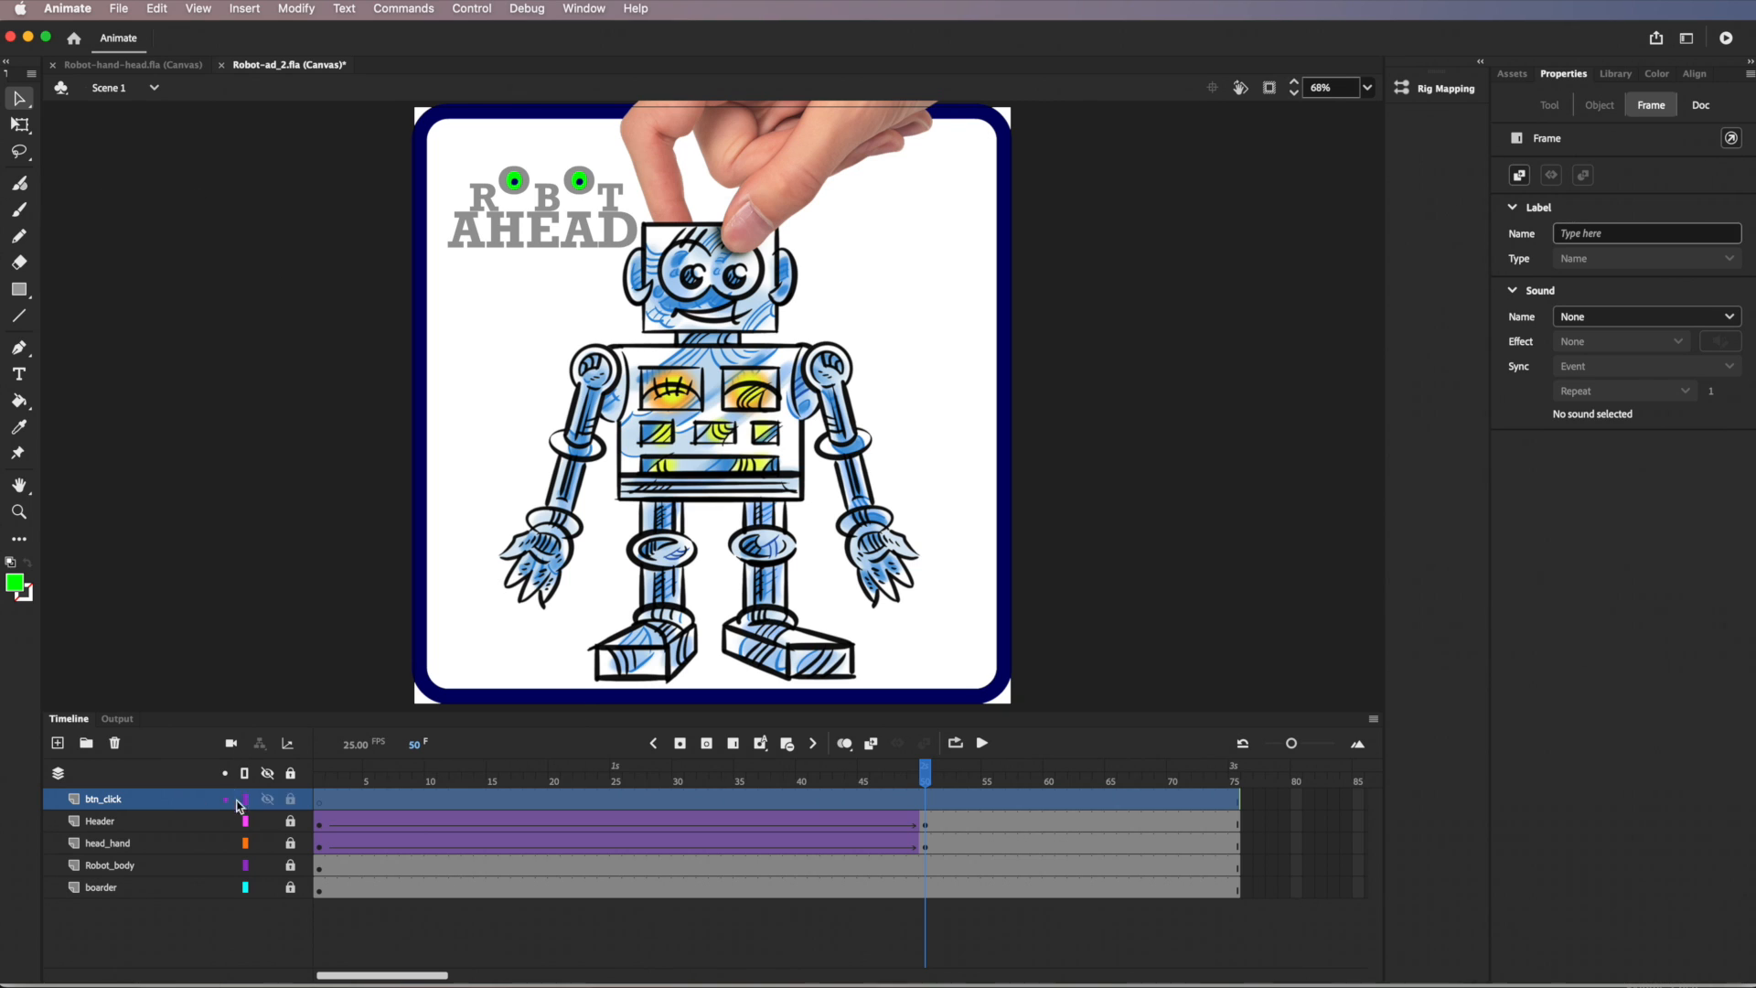
{"action": "left_click", "coordinate": [19, 289]}
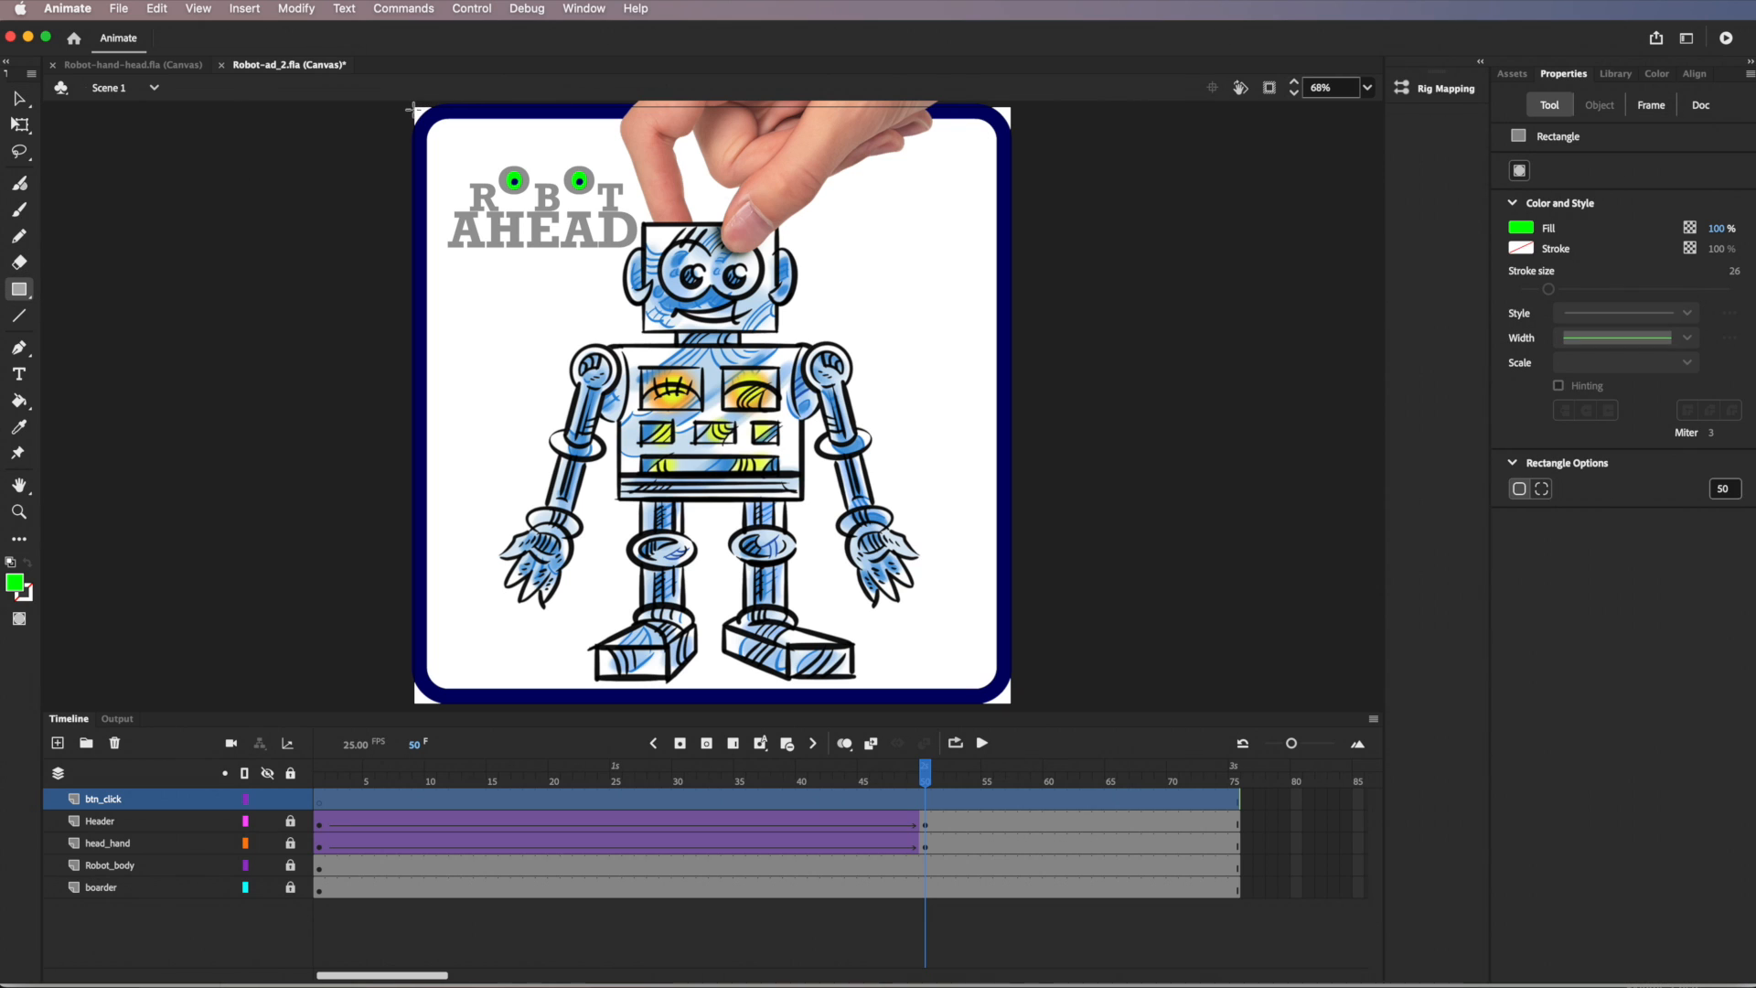
{"action": "left_click_drag", "start_coordinate": [418, 113], "coordinate": [1006, 695]}
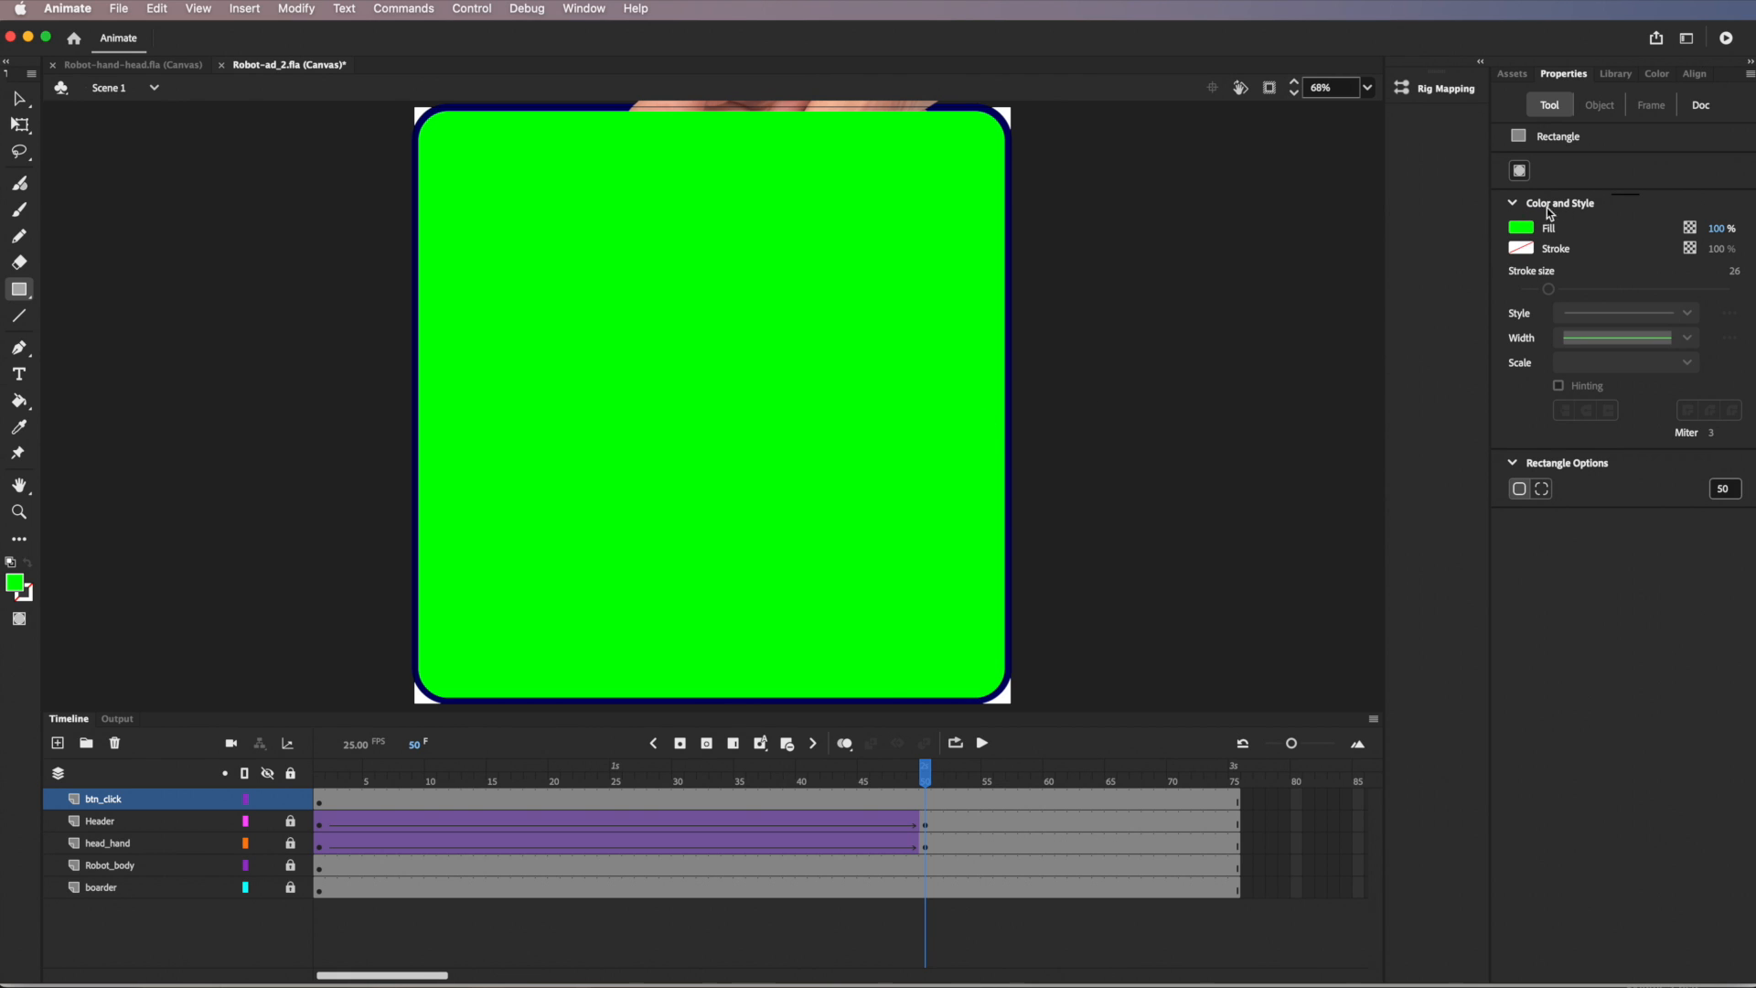
Convert the green rectangle to a Button symbol named btn_clickme
{"action": "left_click", "coordinate": [20, 98]}
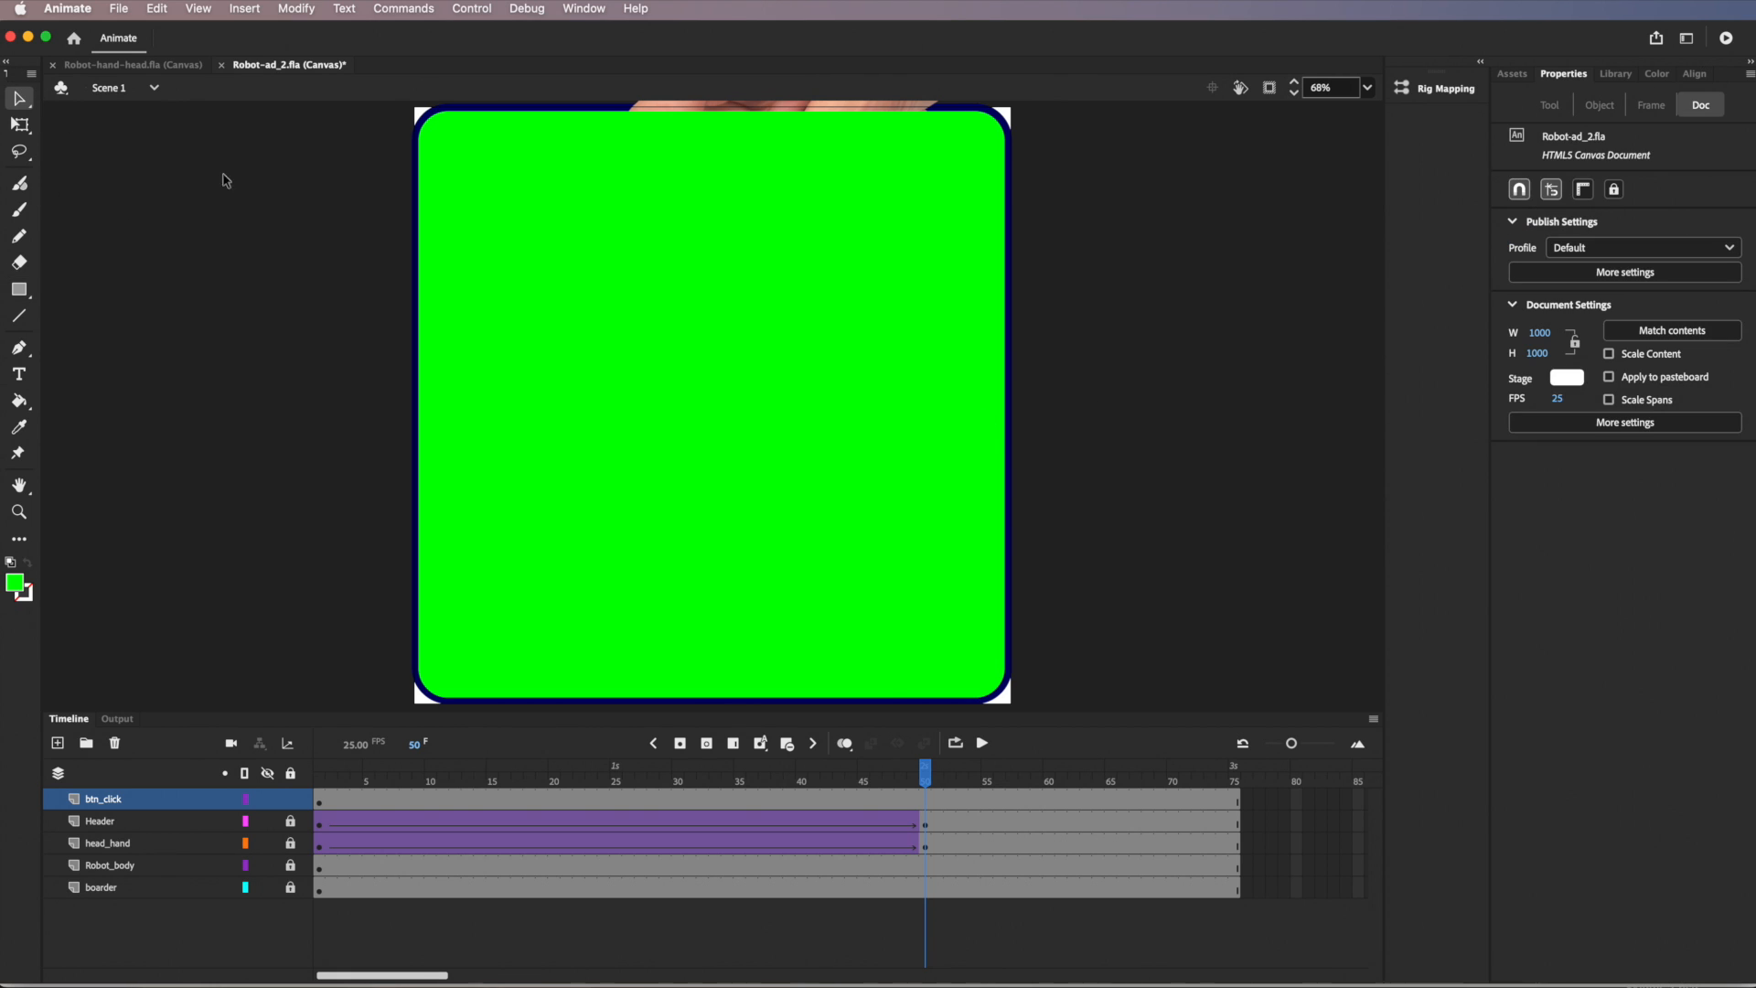
{"action": "left_click", "coordinate": [681, 387]}
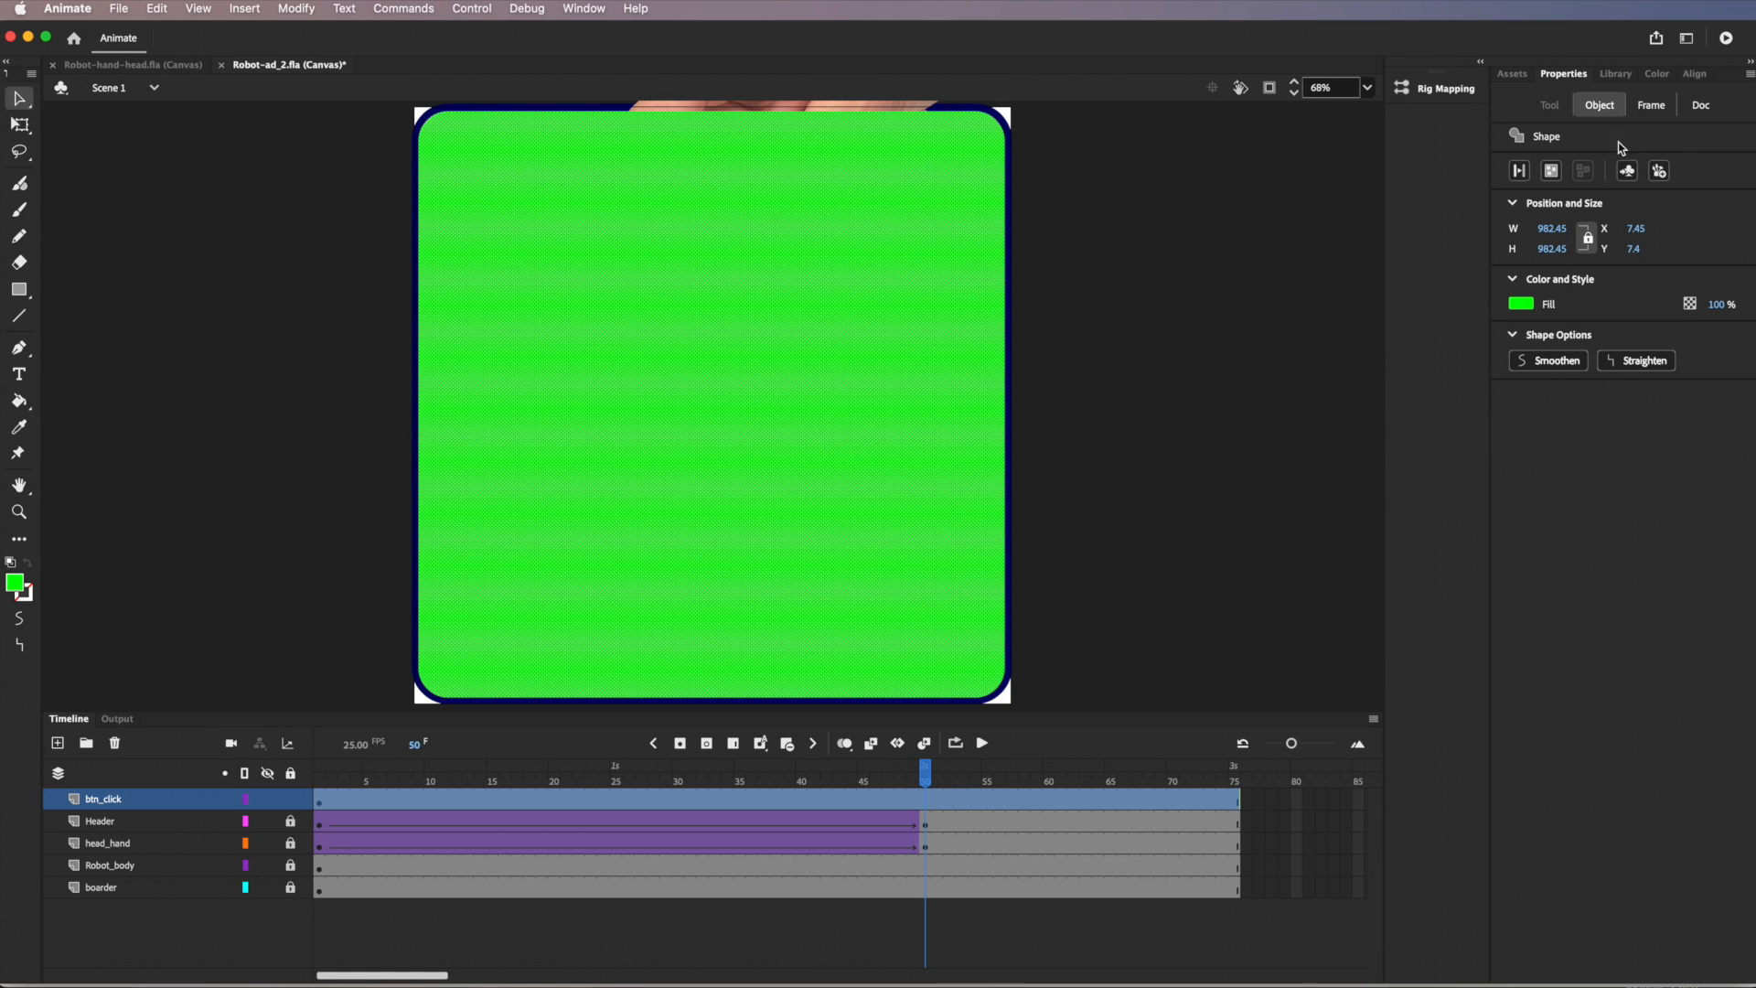
{"action": "left_click", "coordinate": [1627, 173]}
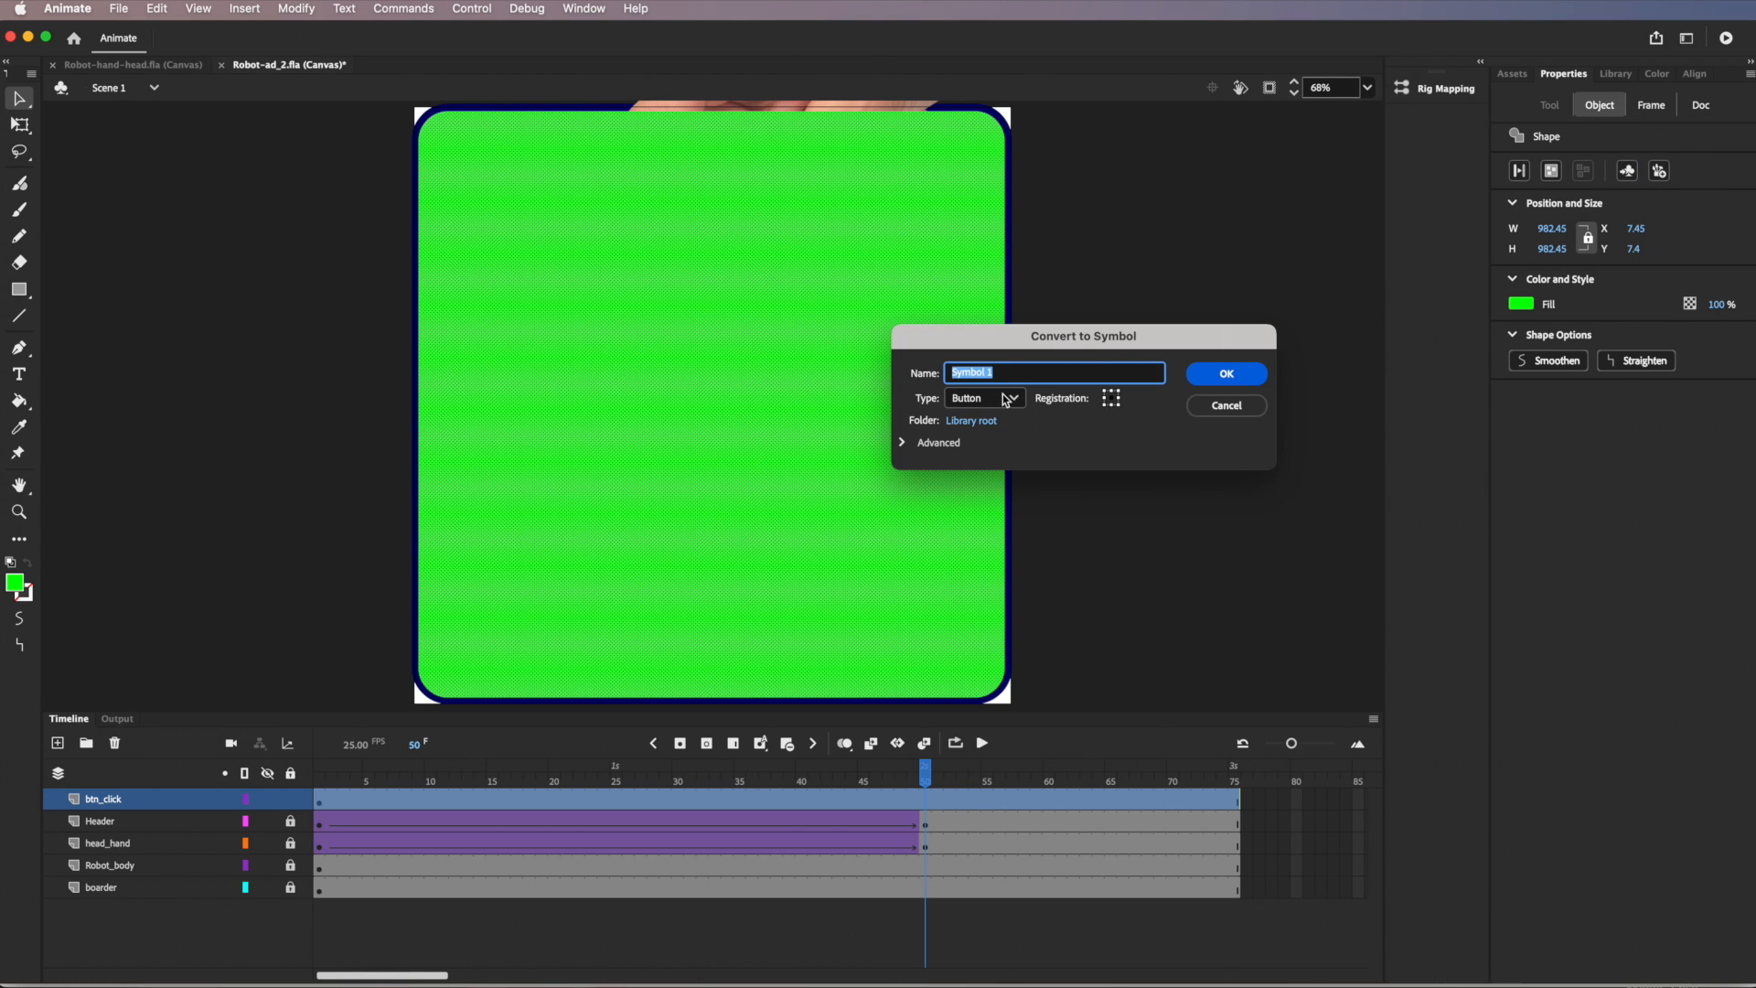
{"action": "left_click", "coordinate": [1006, 400]}
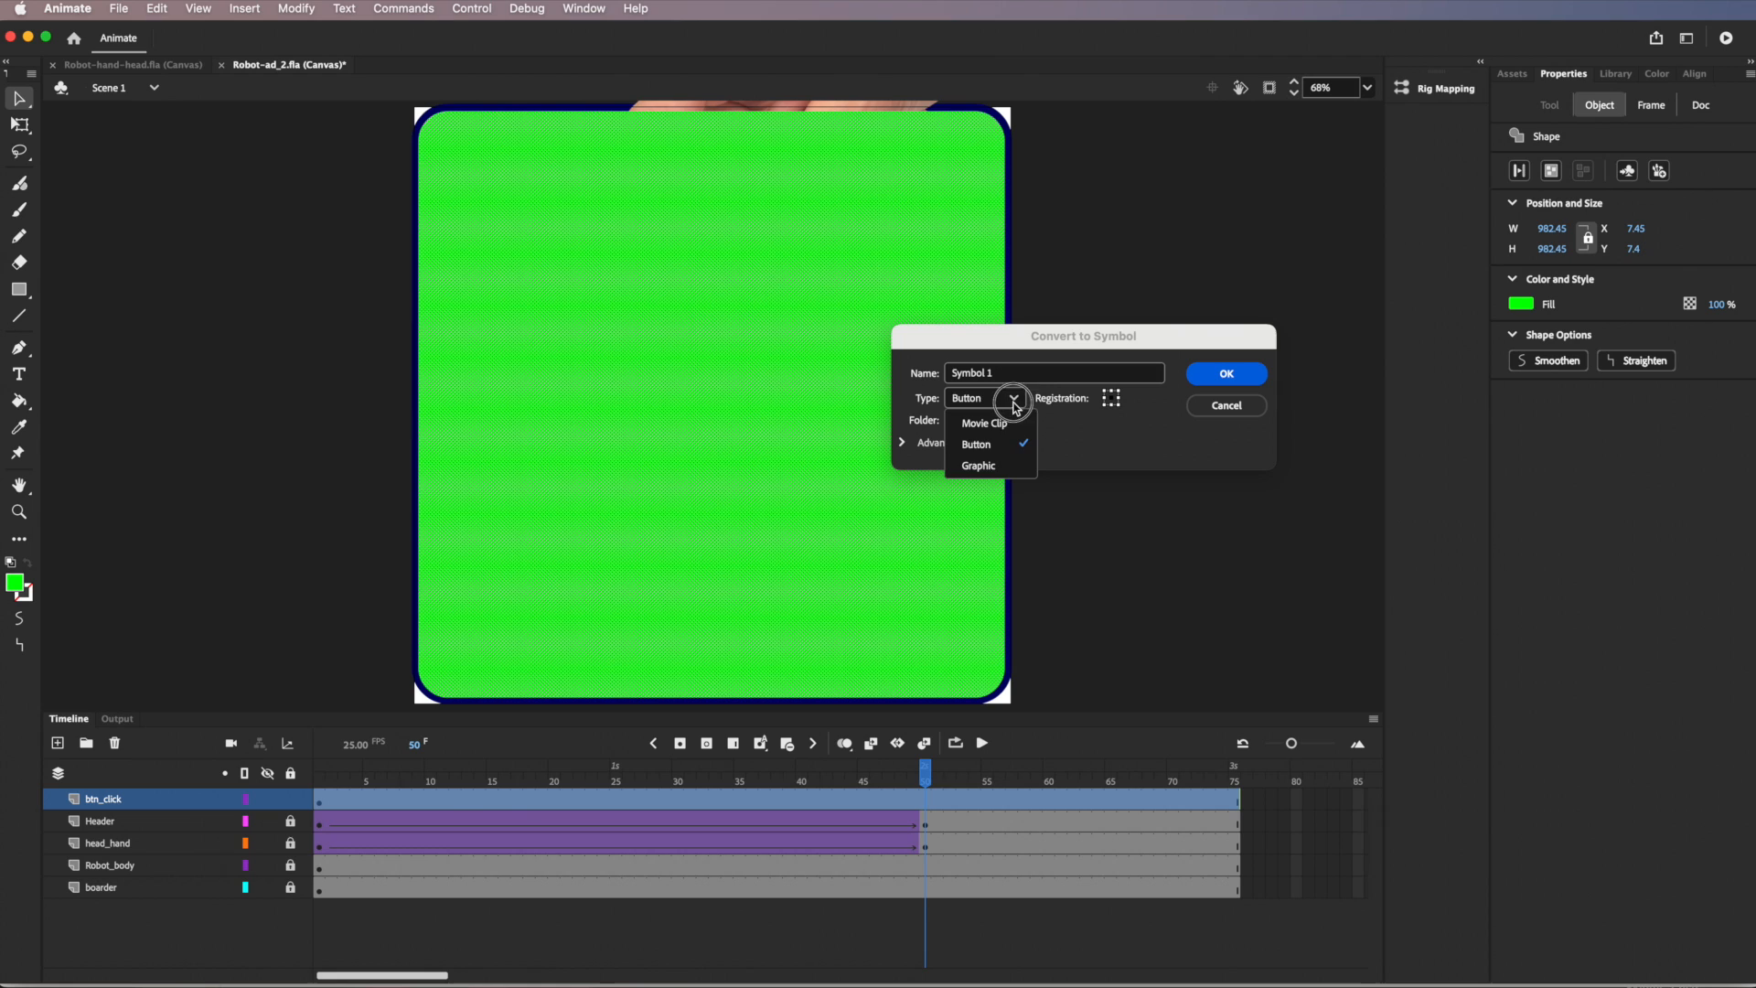
{"action": "left_click", "coordinate": [983, 446]}
{"action": "left_click_drag", "start_coordinate": [1006, 373], "coordinate": [956, 372]}
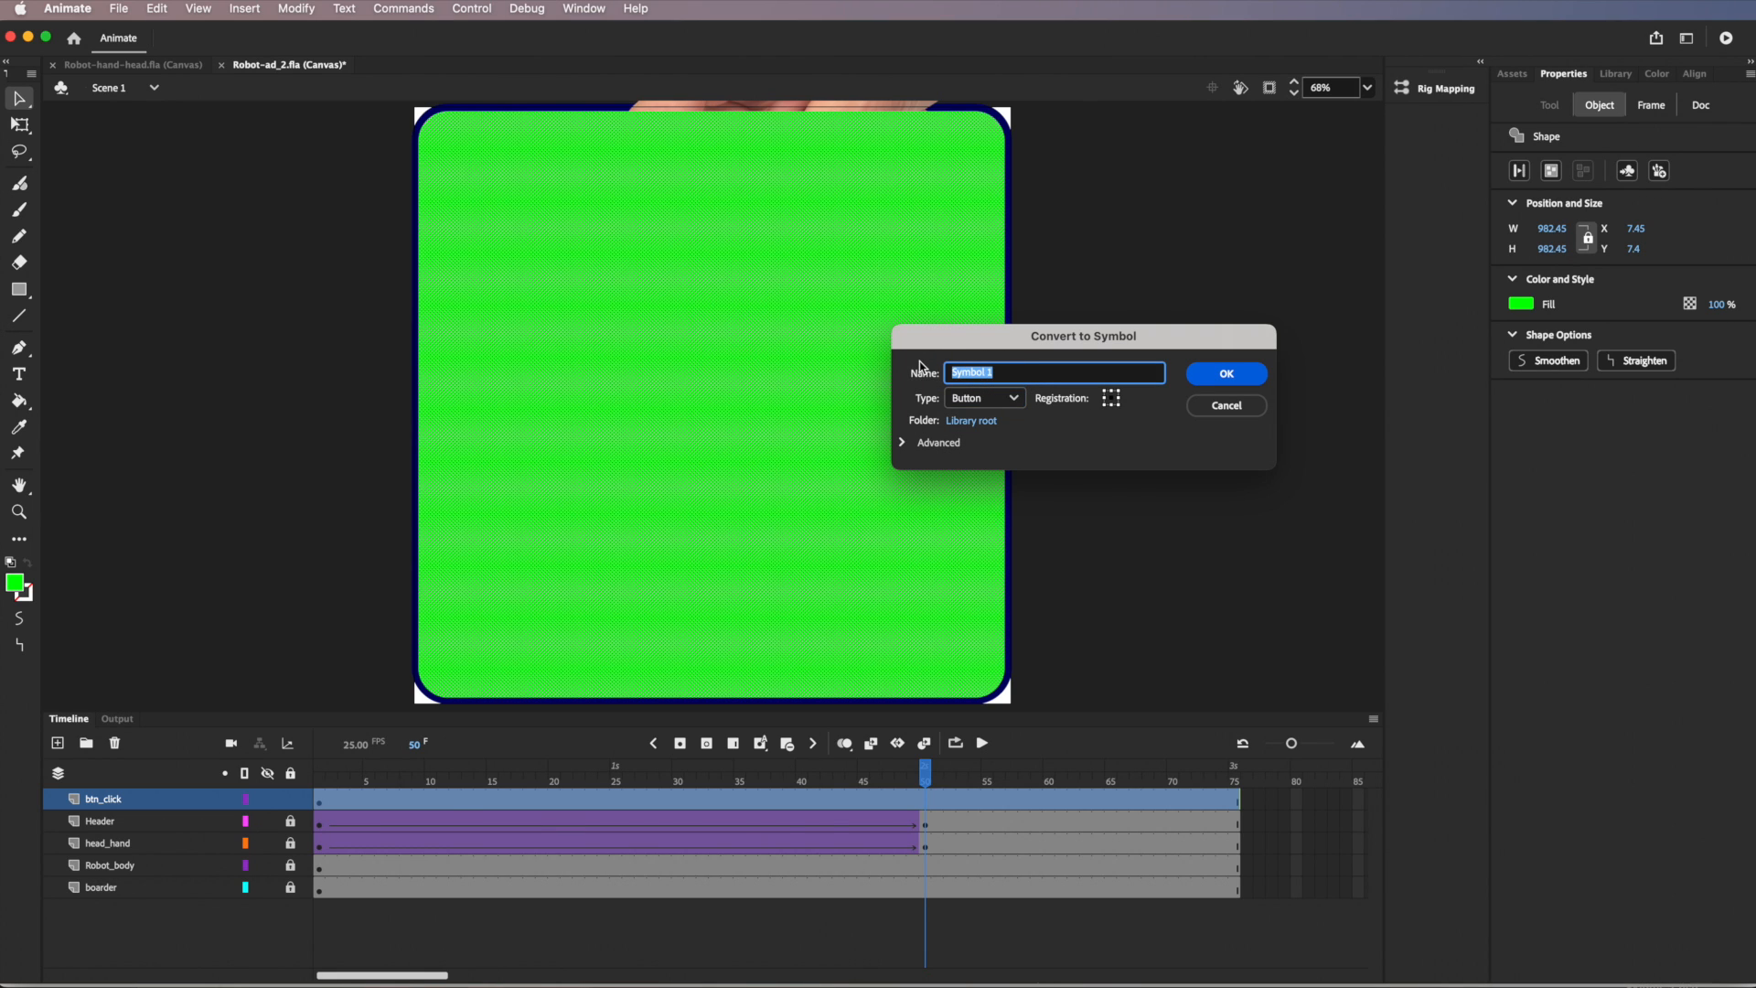
{"action": "type", "text": "b"}
{"action": "left_click", "coordinate": [1216, 374]}
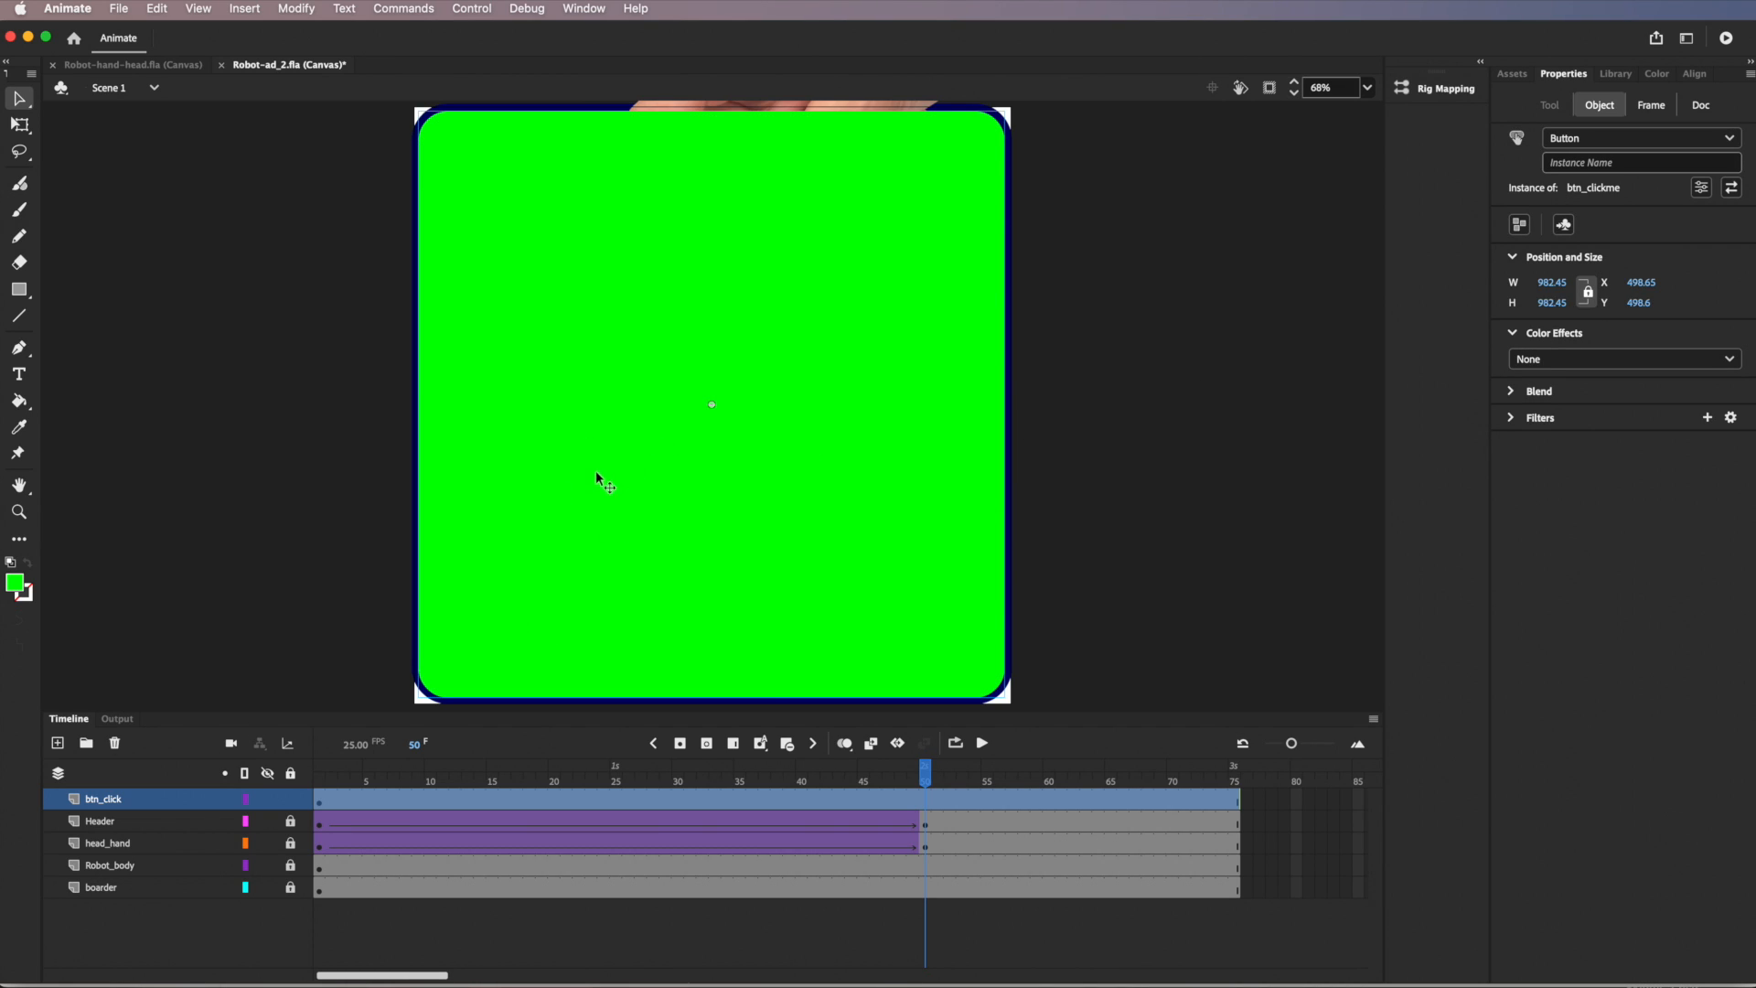
Inside btn_clickme, move the Up keyframe to the Hit frame so the button is invisible, and return to Scene 1
{"action": "double_click", "coordinate": [773, 402]}
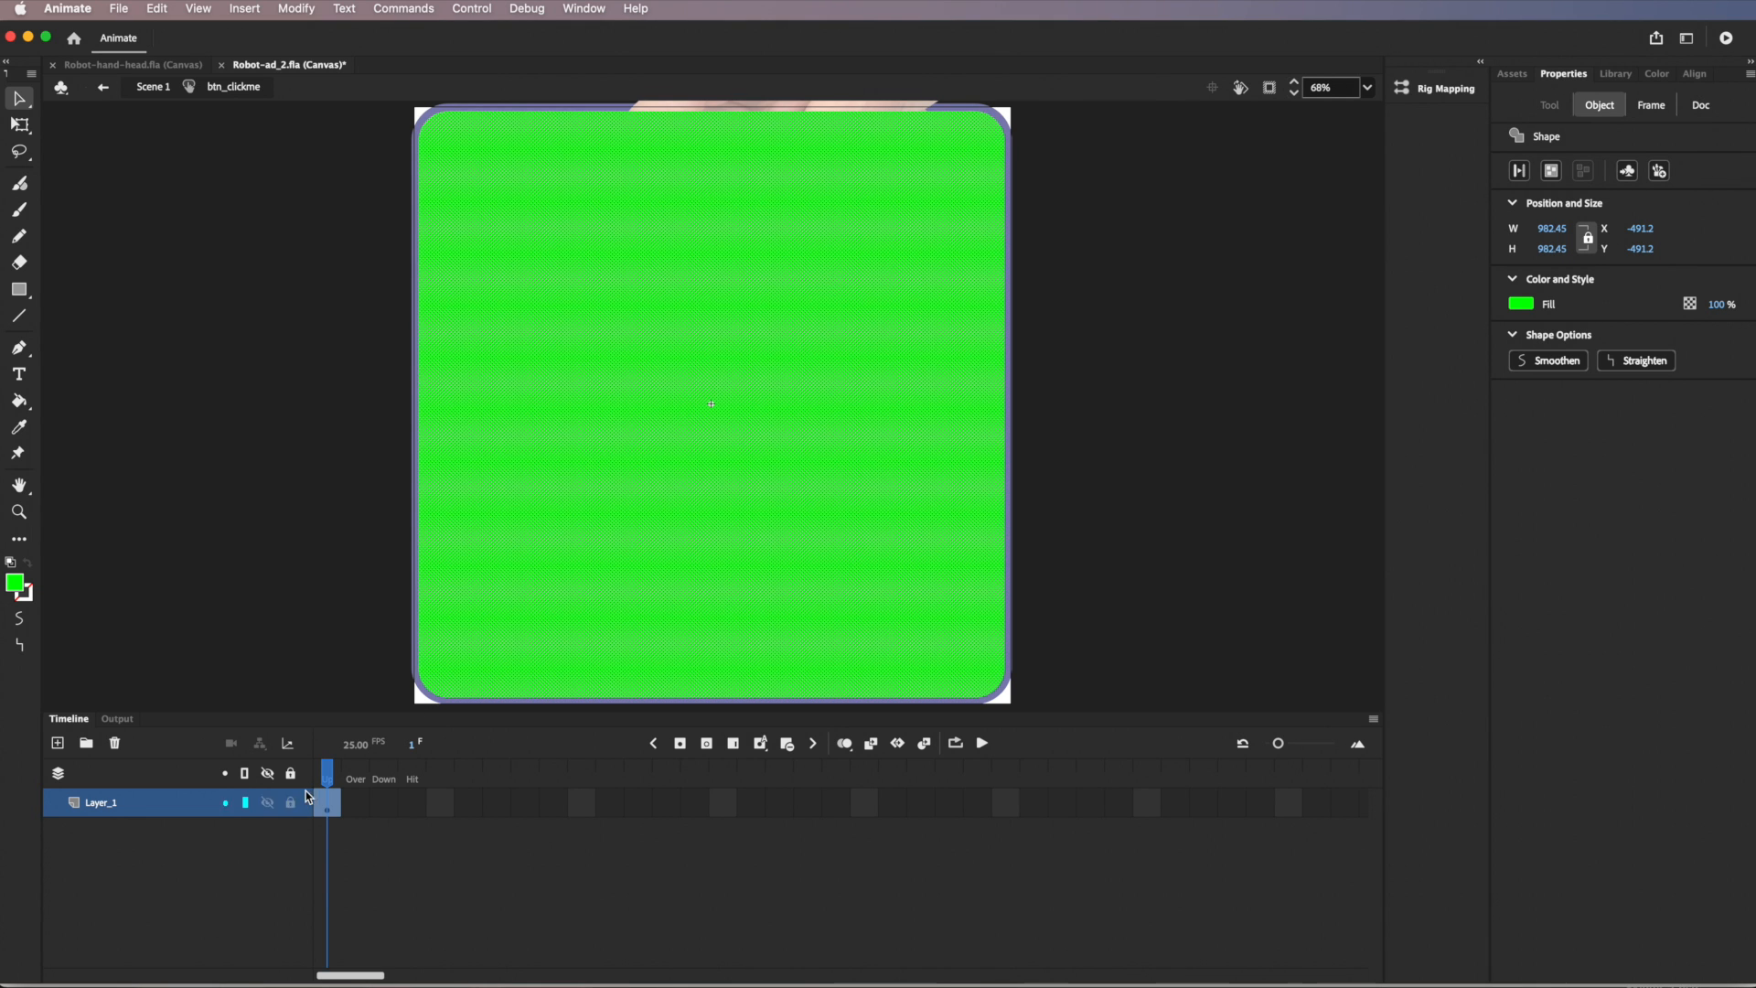
{"action": "left_click_drag", "start_coordinate": [332, 806], "coordinate": [400, 801]}
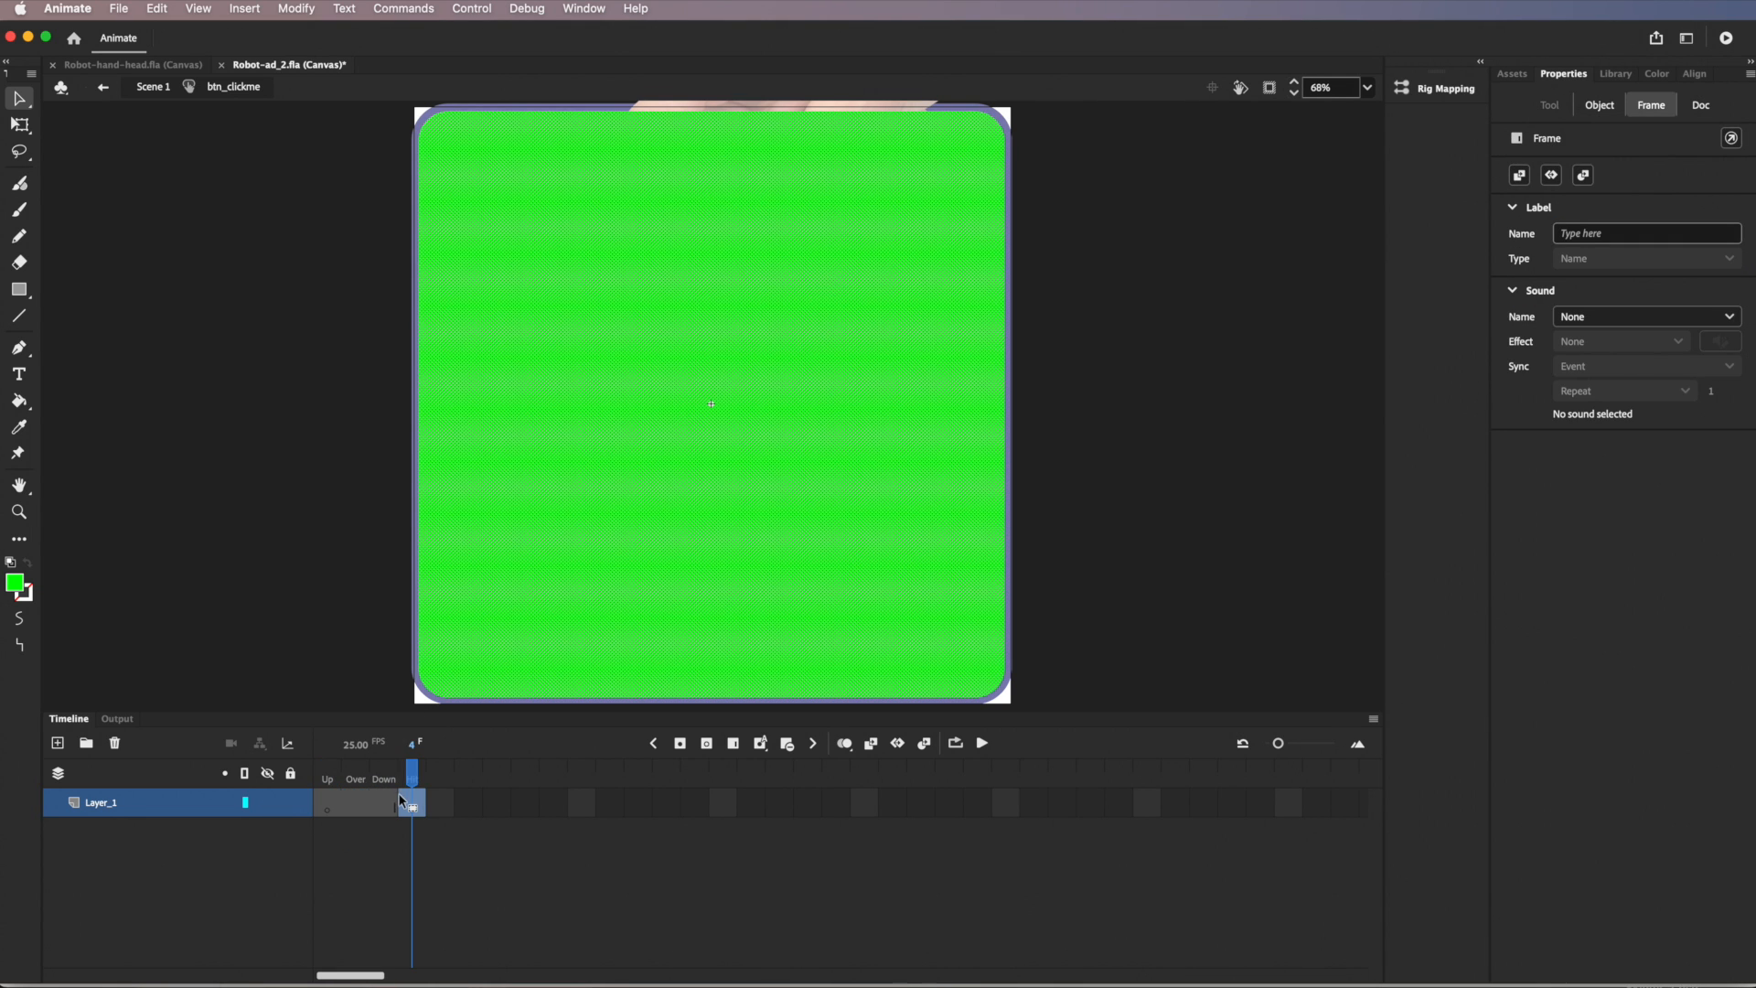
{"action": "left_click", "coordinate": [327, 760]}
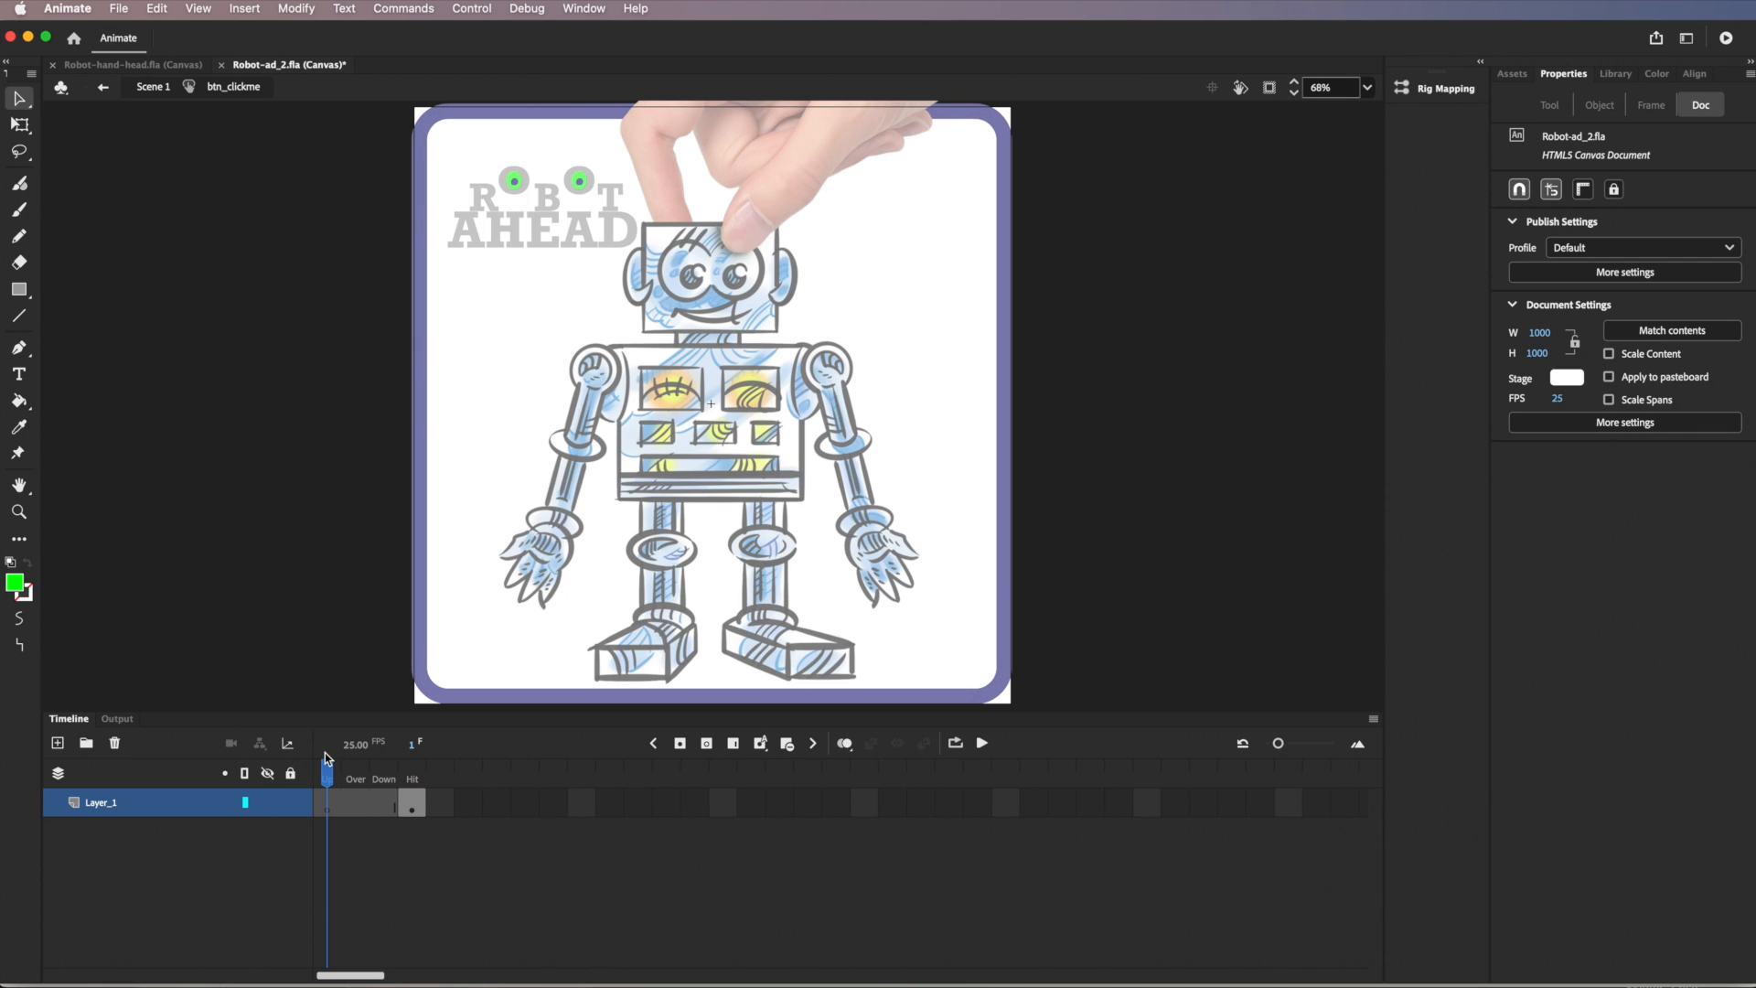
{"action": "left_click", "coordinate": [104, 89]}
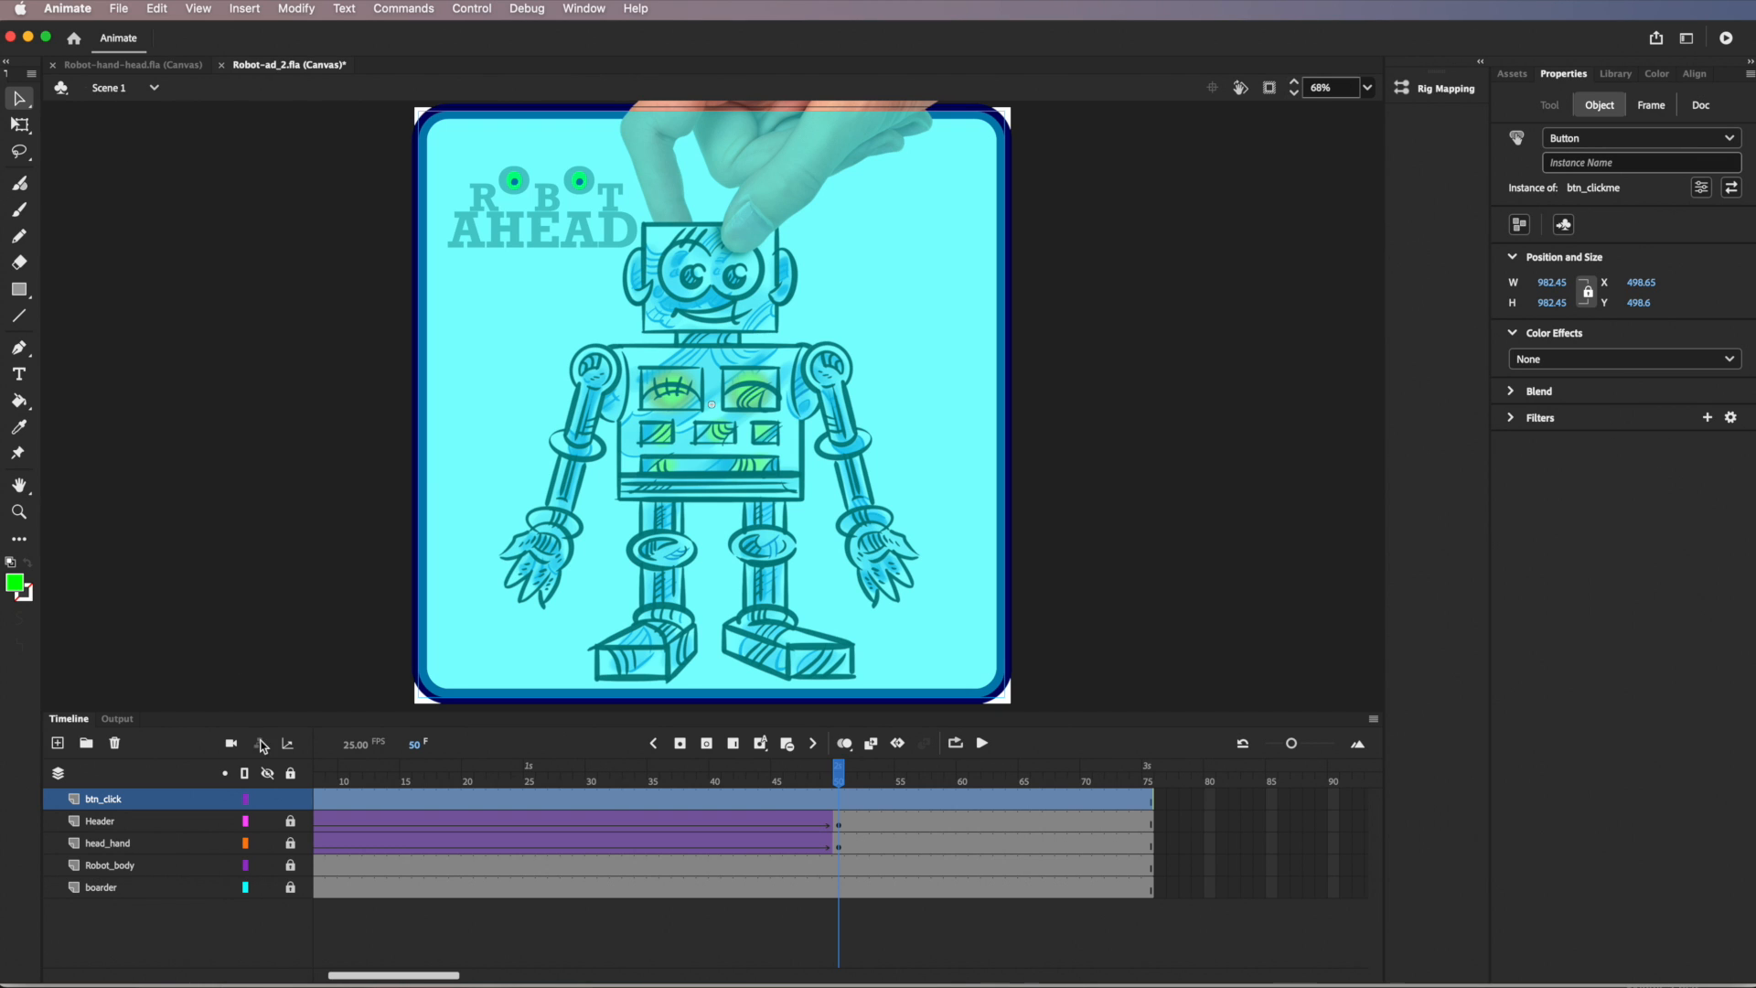
{"action": "left_click", "coordinate": [268, 799]}
{"action": "left_click", "coordinate": [268, 800]}
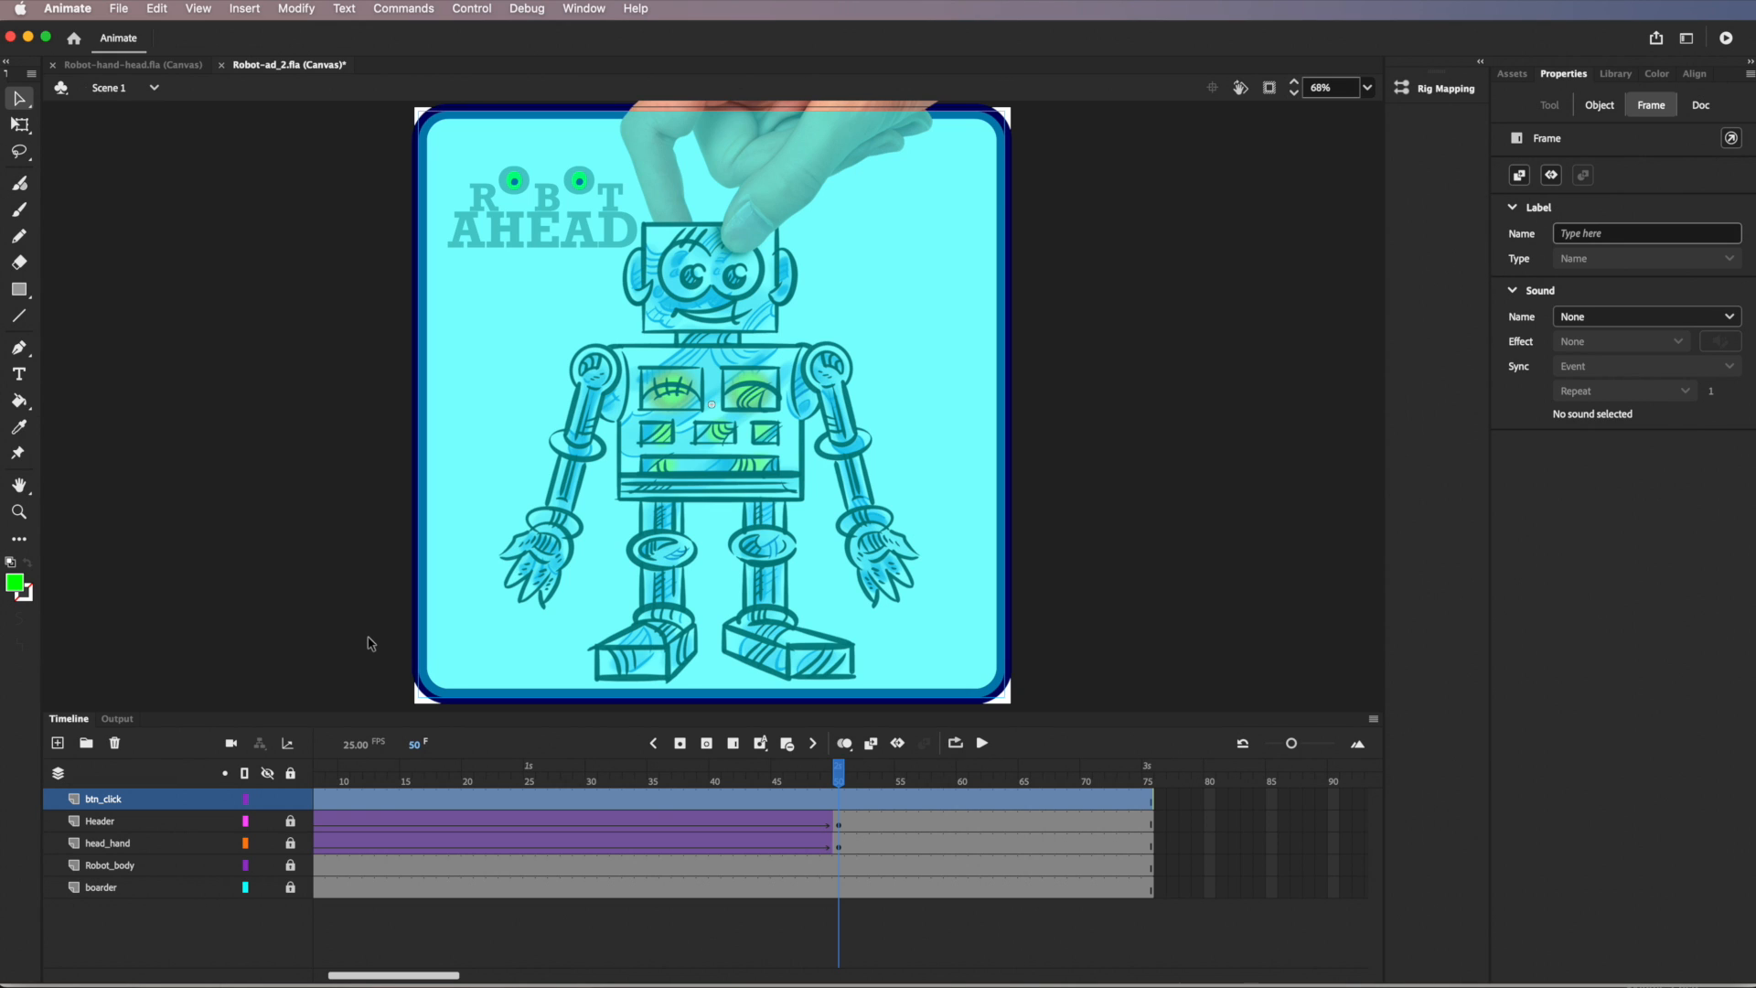
Give the button on the stage the instance name btn_click and lock its layer
{"action": "left_click", "coordinate": [593, 530]}
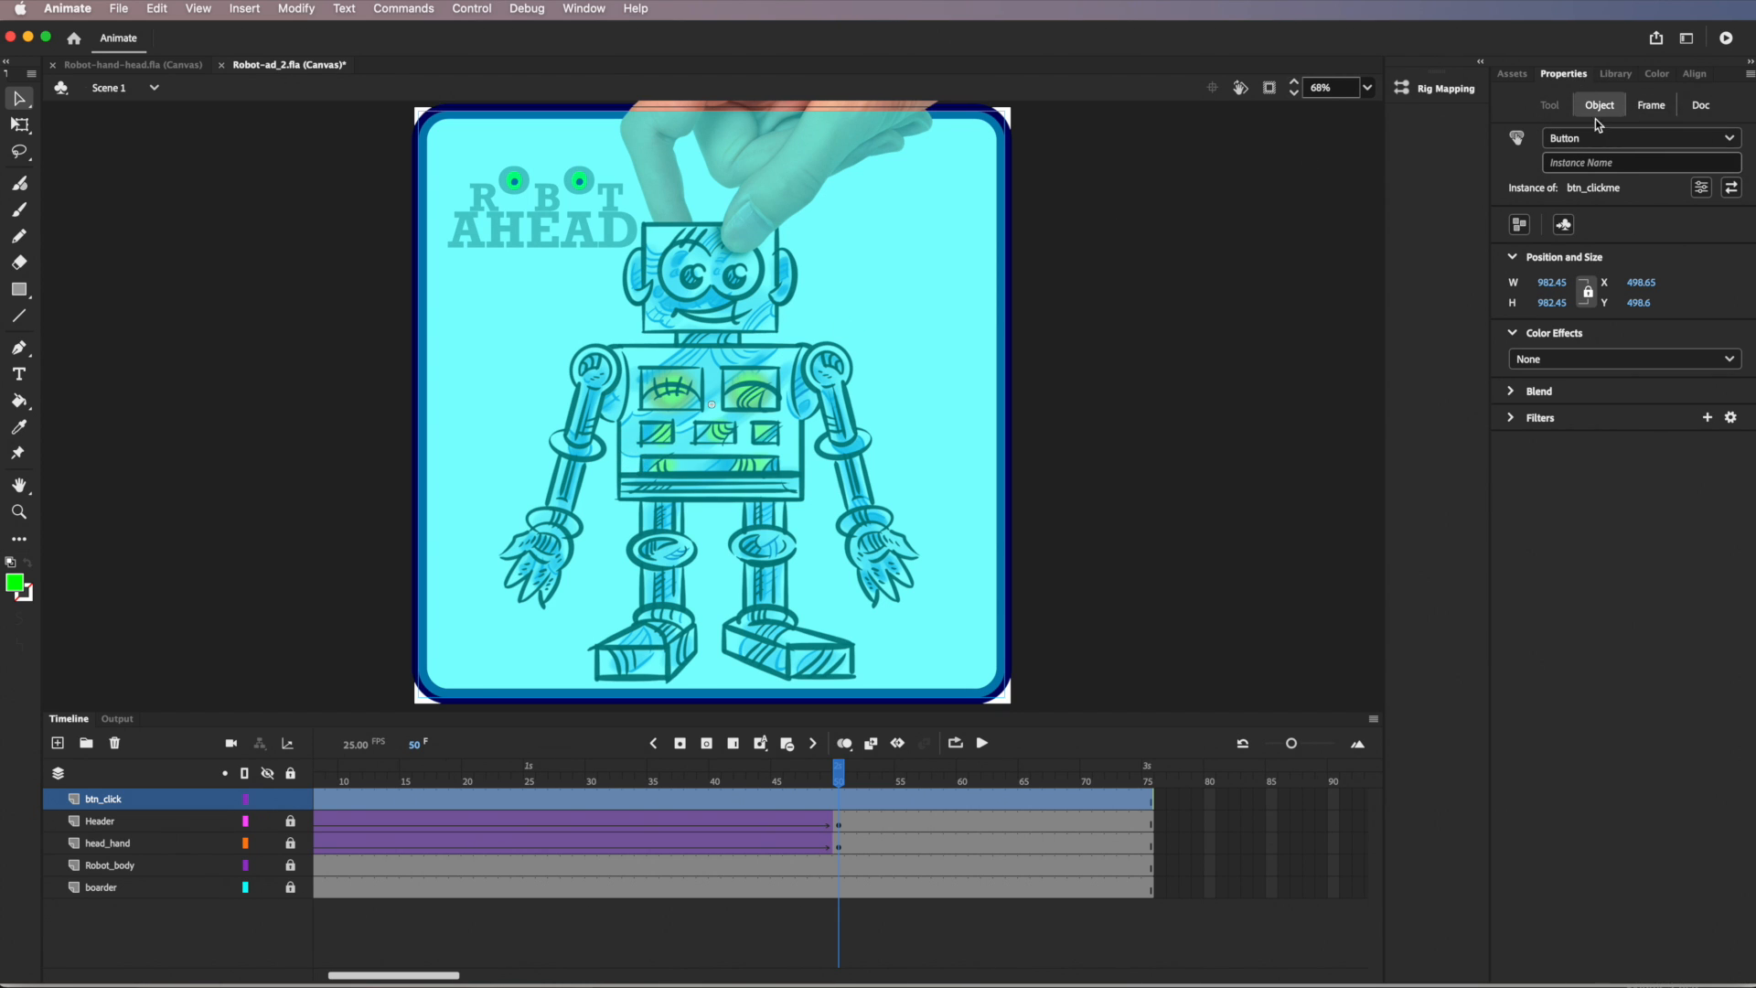
{"action": "left_click", "coordinate": [1563, 160]}
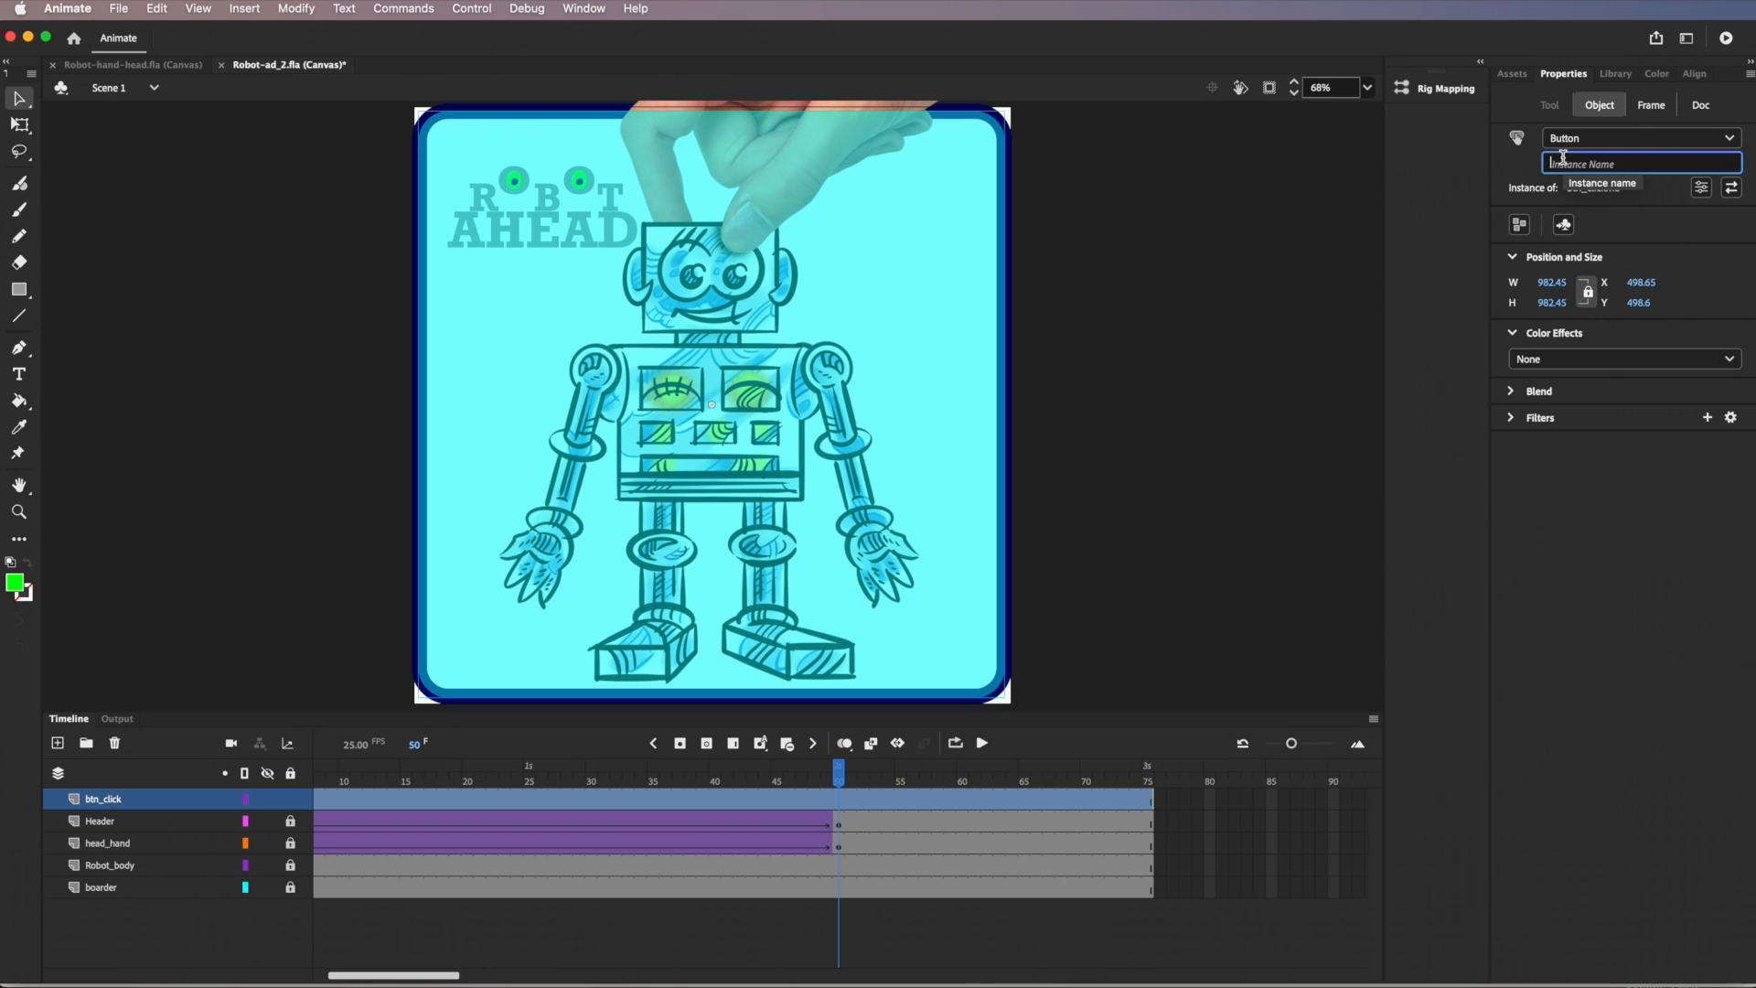
{"action": "type", "text": "btn"}
{"action": "key", "text": "Return"}
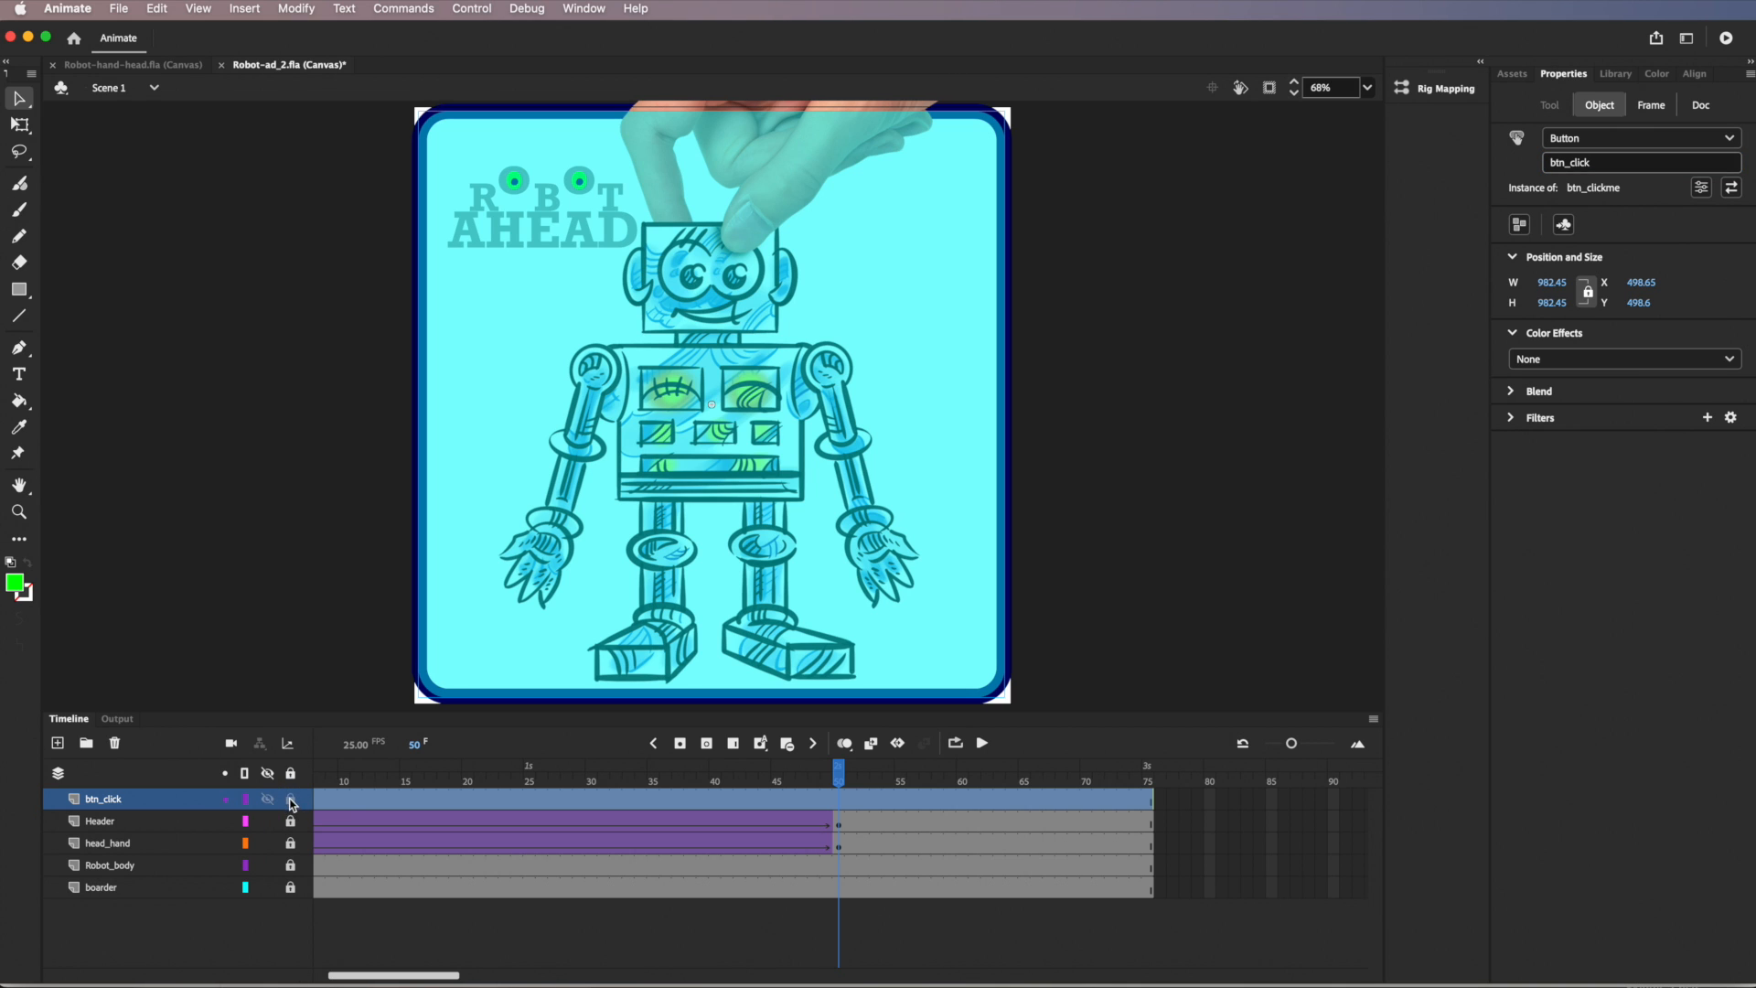
{"action": "left_click", "coordinate": [291, 800]}
Add a new layer named Actions above btn_click
{"action": "left_click", "coordinate": [57, 742]}
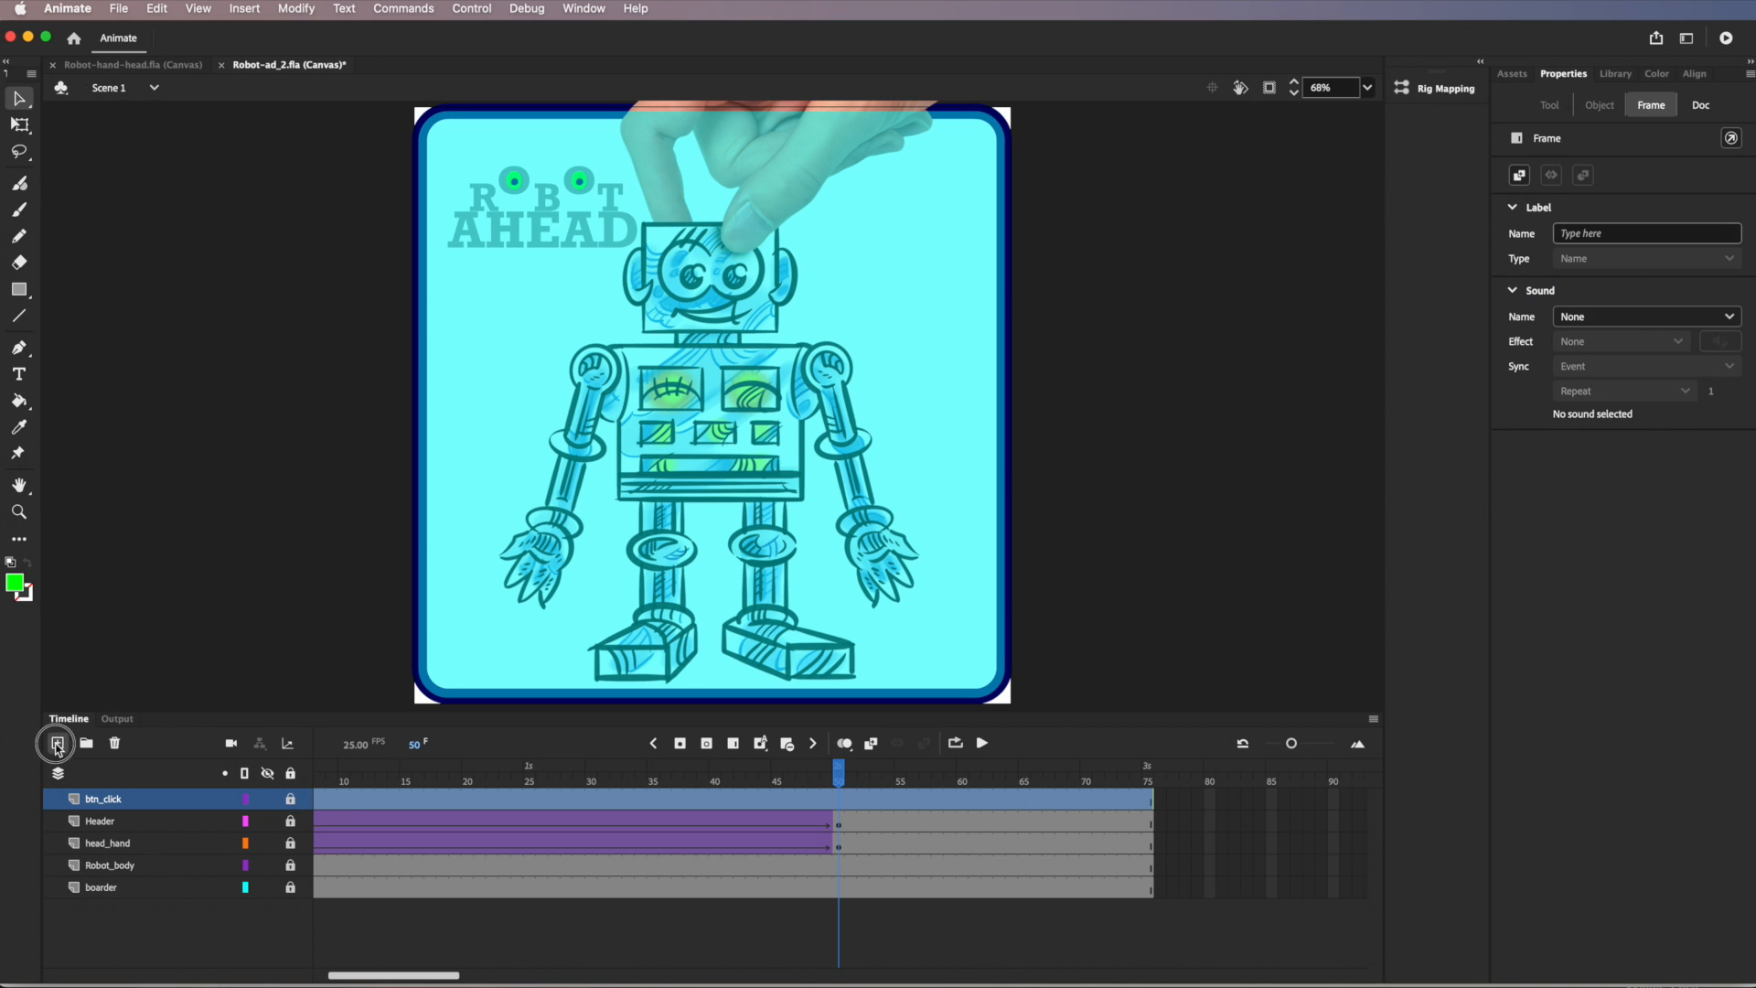
{"action": "double_click", "coordinate": [108, 797]}
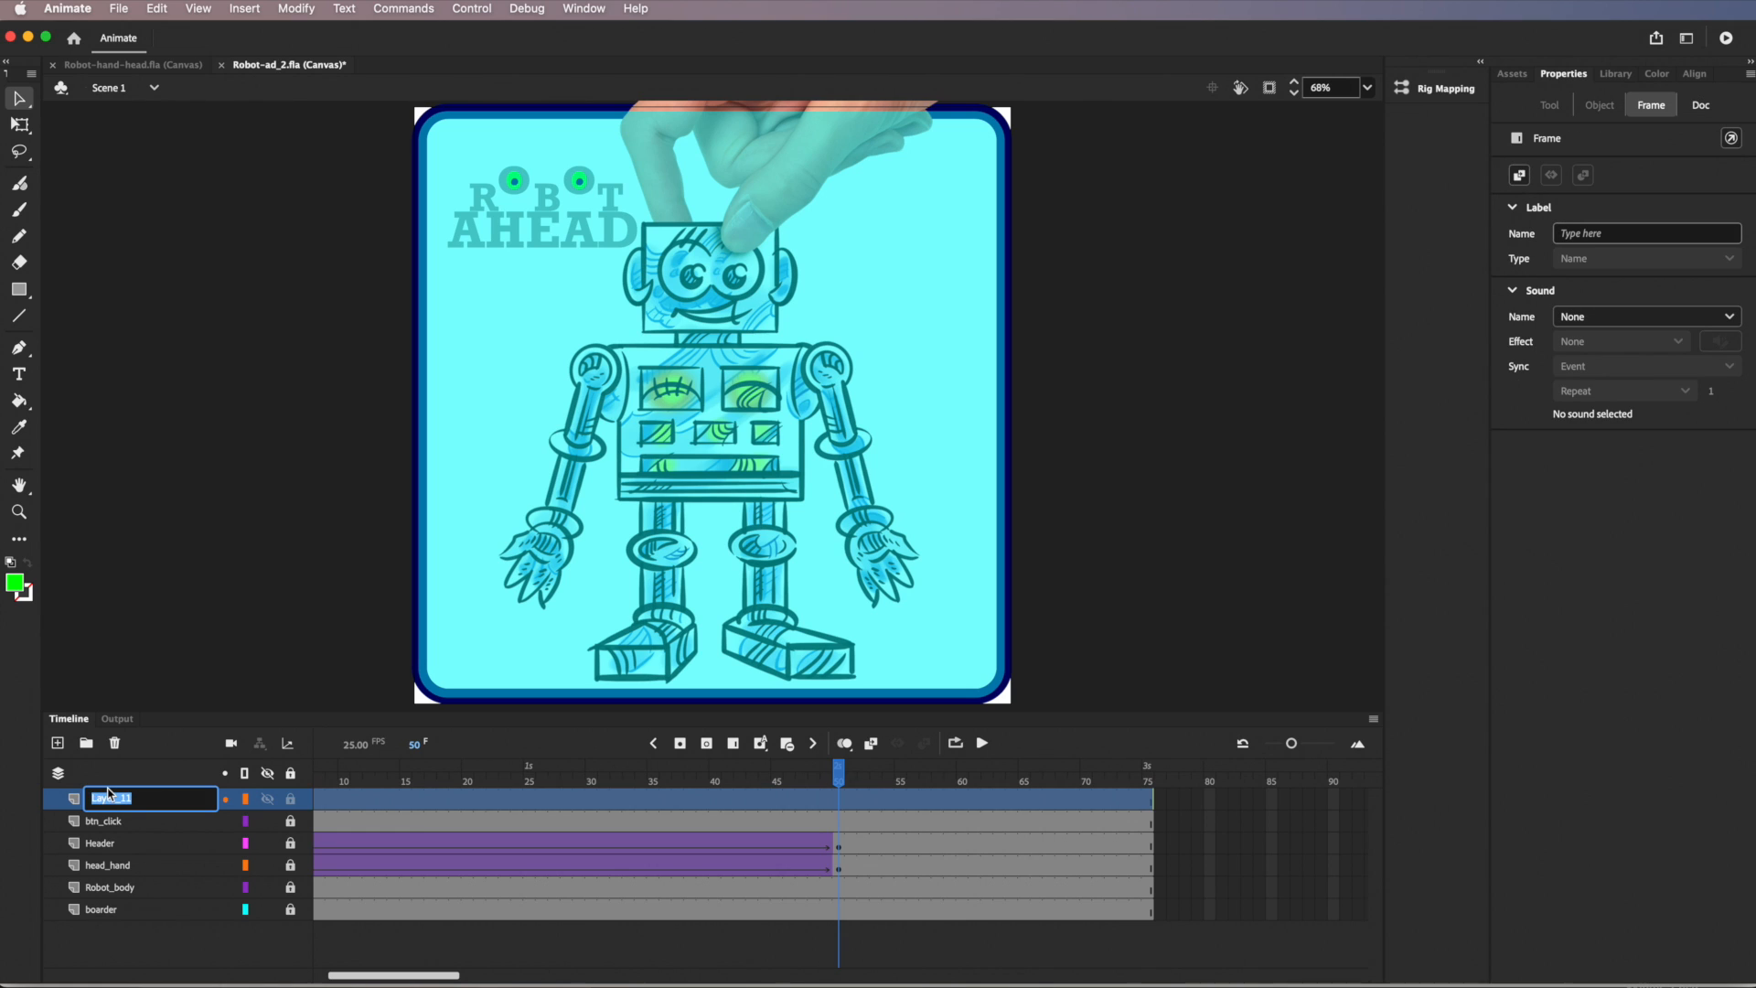
{"action": "type", "text": "Actions"}
{"action": "key", "text": "Return"}
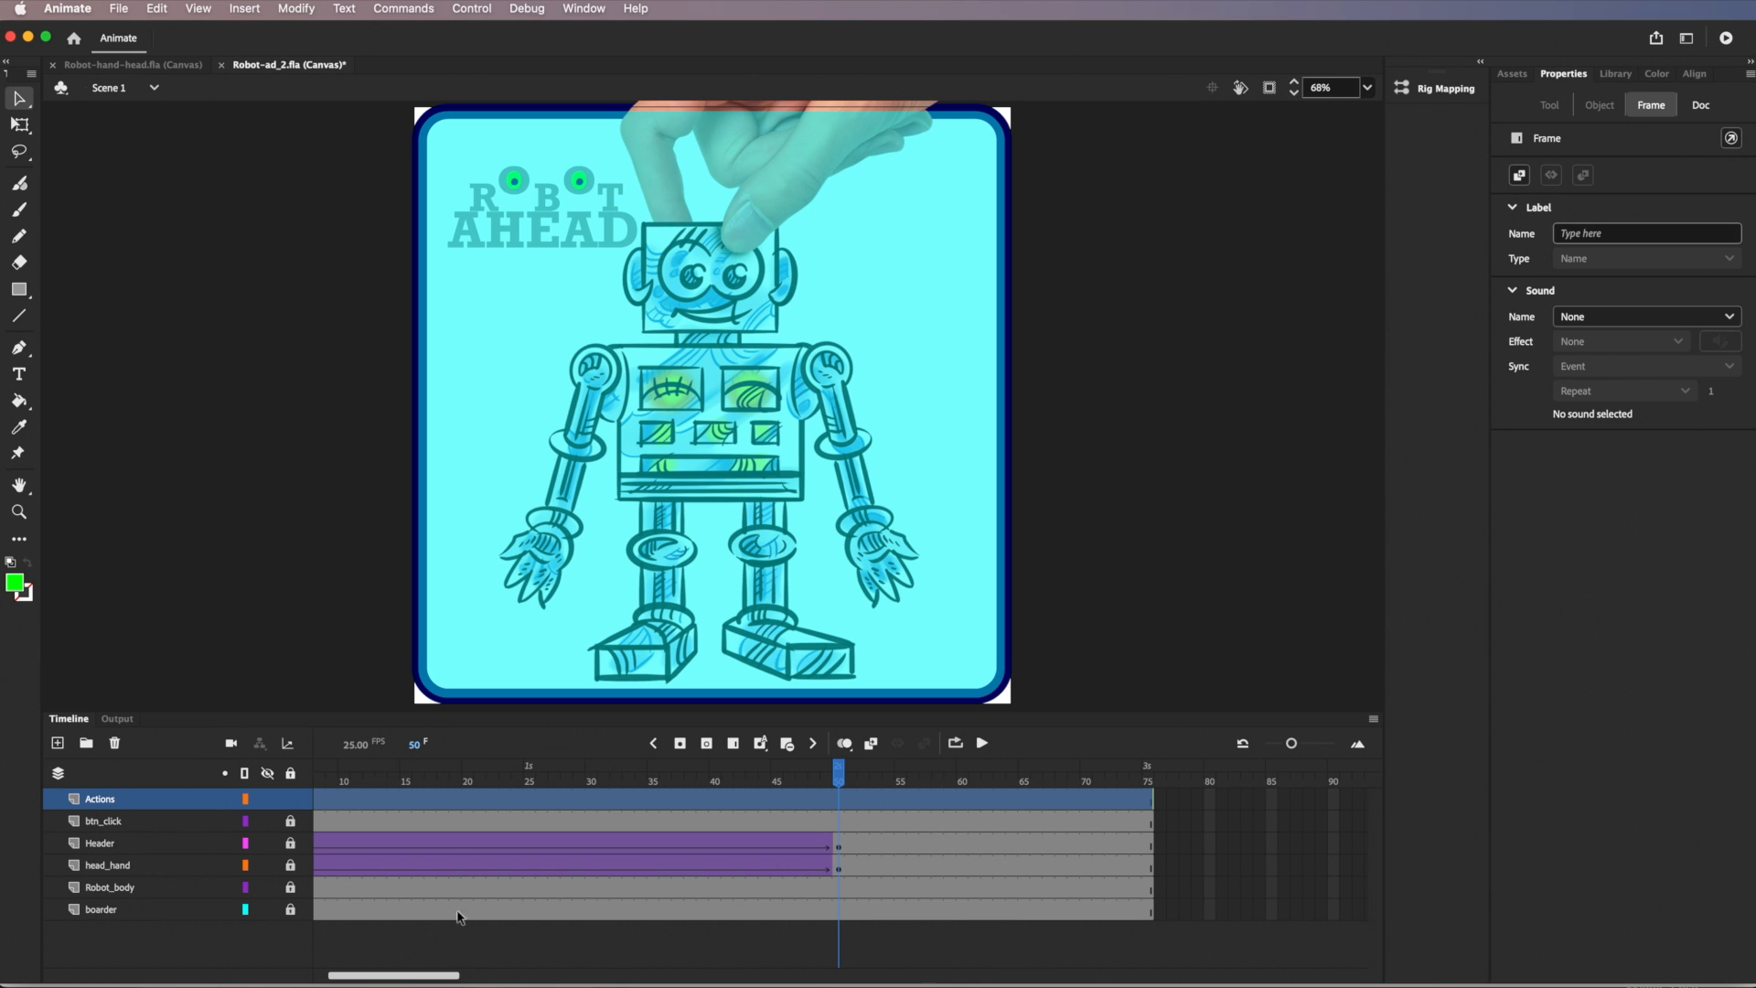
Open the code editor for frame 1 of the Actions layer and start adding an action using the wizard
{"action": "left_click_drag", "start_coordinate": [398, 981], "coordinate": [267, 961]}
{"action": "left_click", "coordinate": [320, 806]}
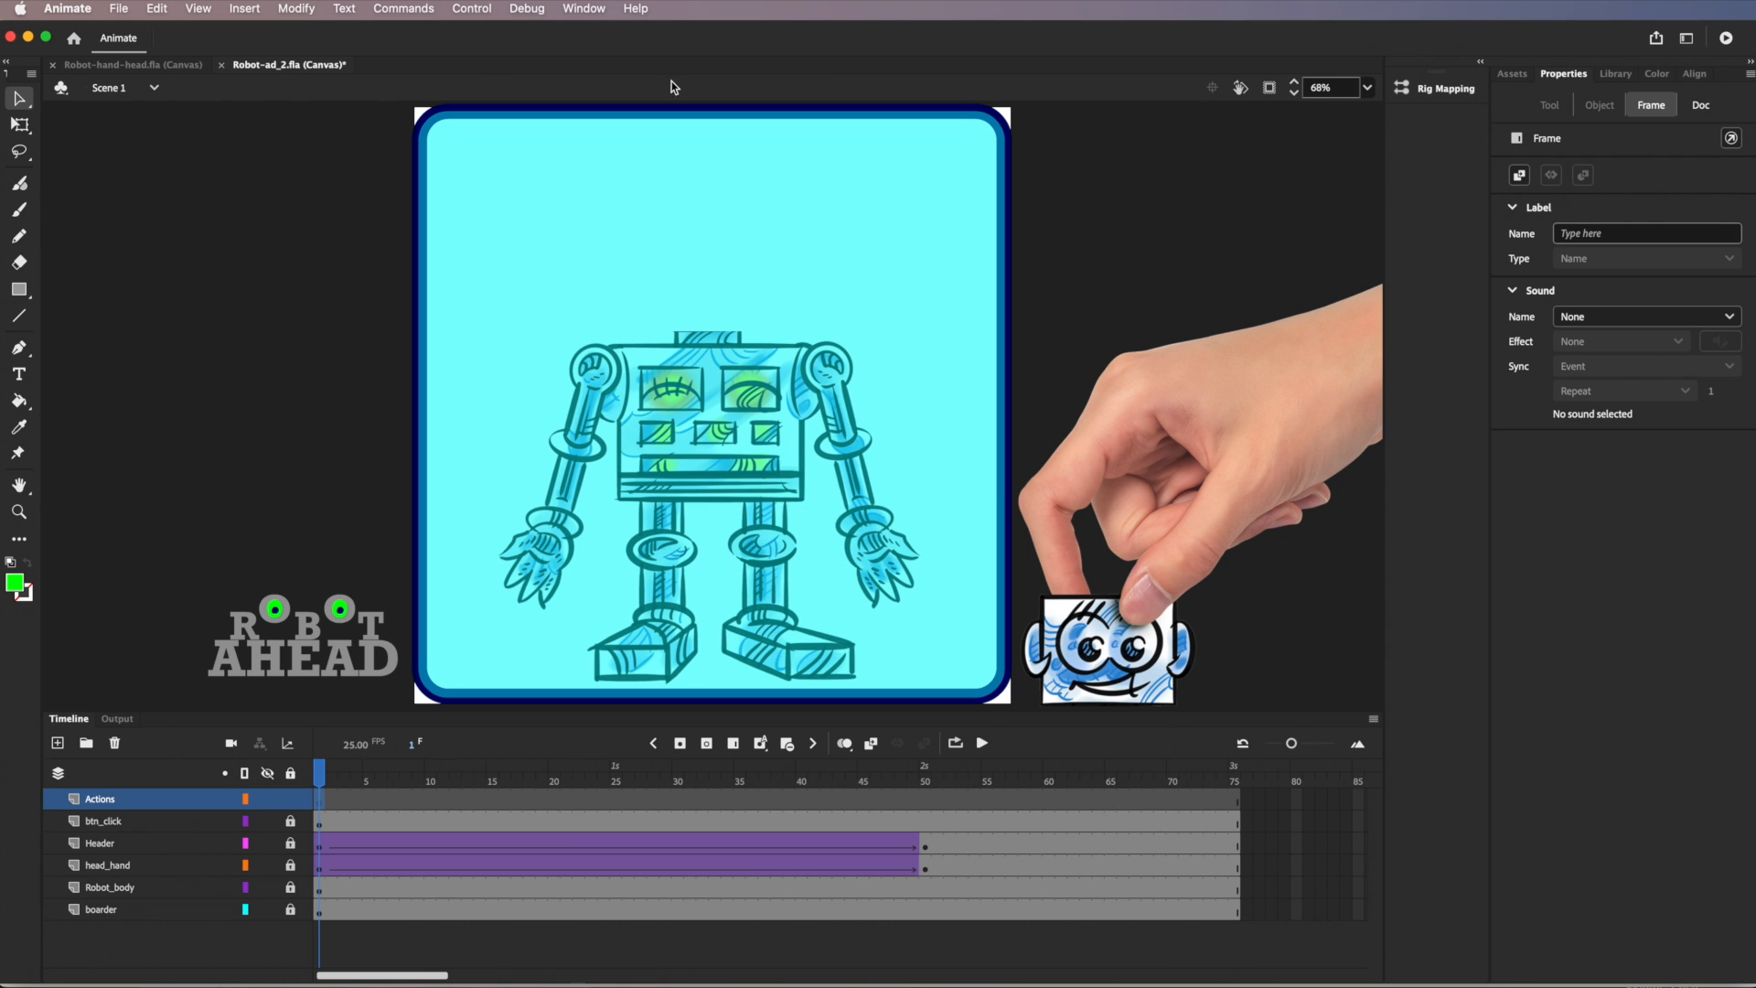
{"action": "left_click", "coordinate": [584, 9]}
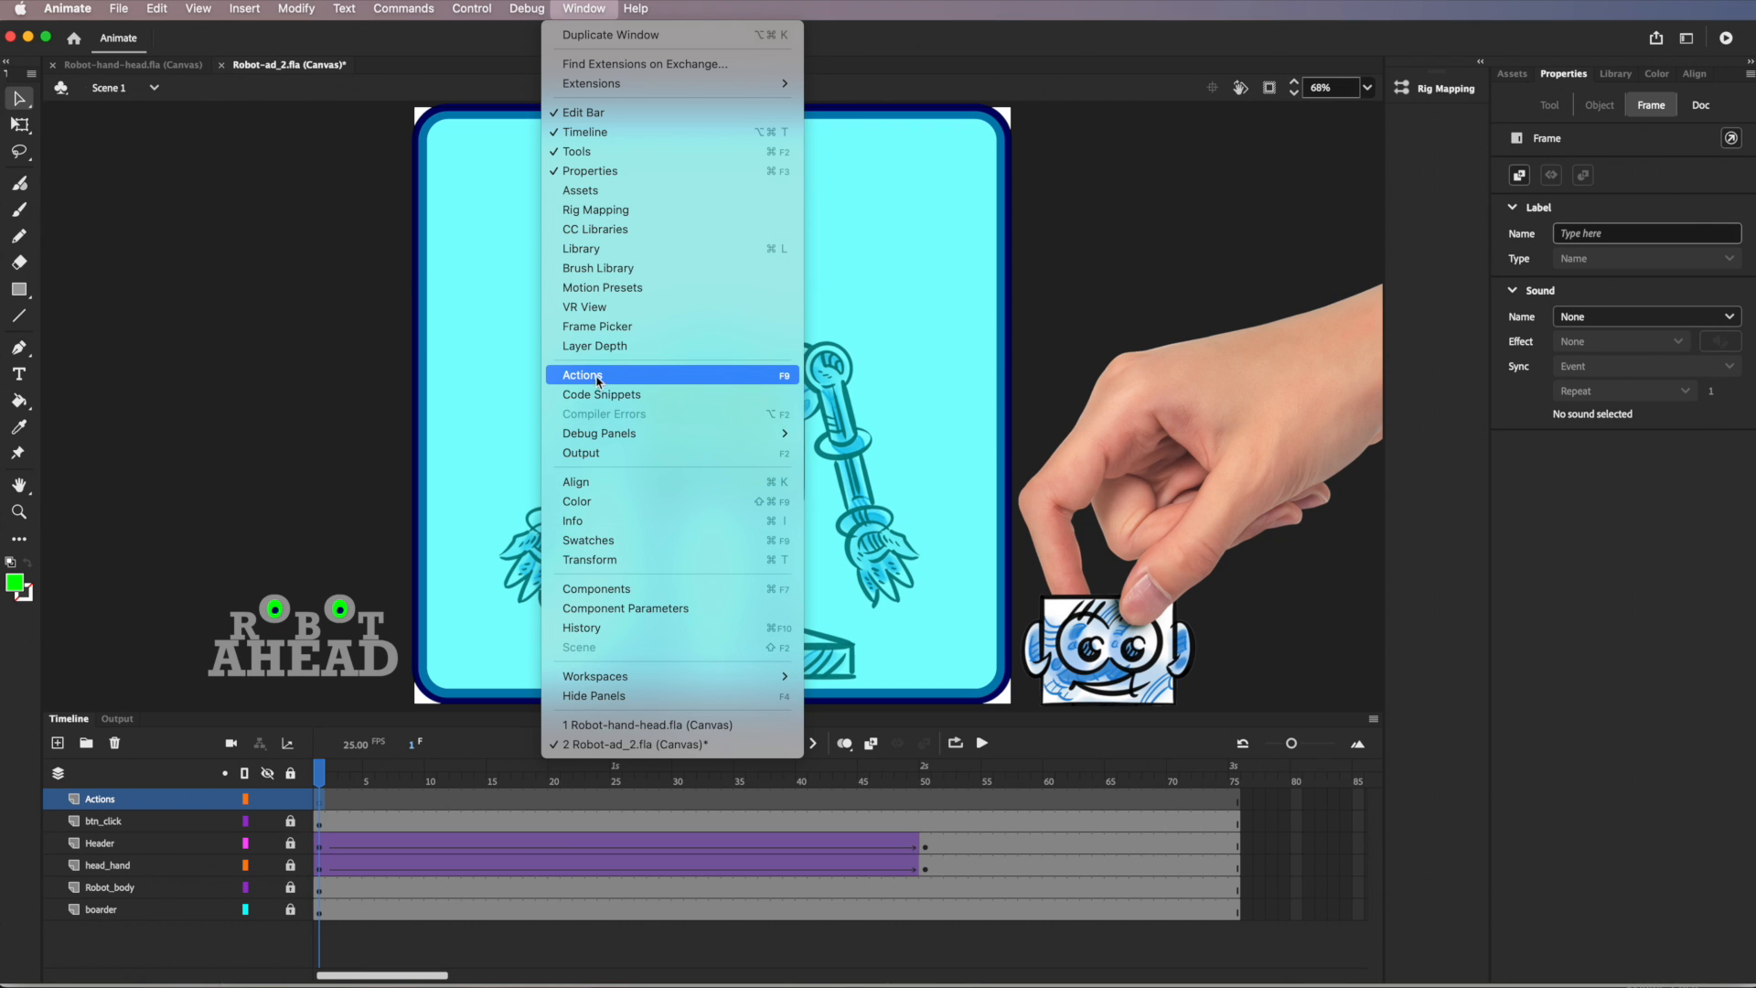
{"action": "left_click", "coordinate": [741, 376]}
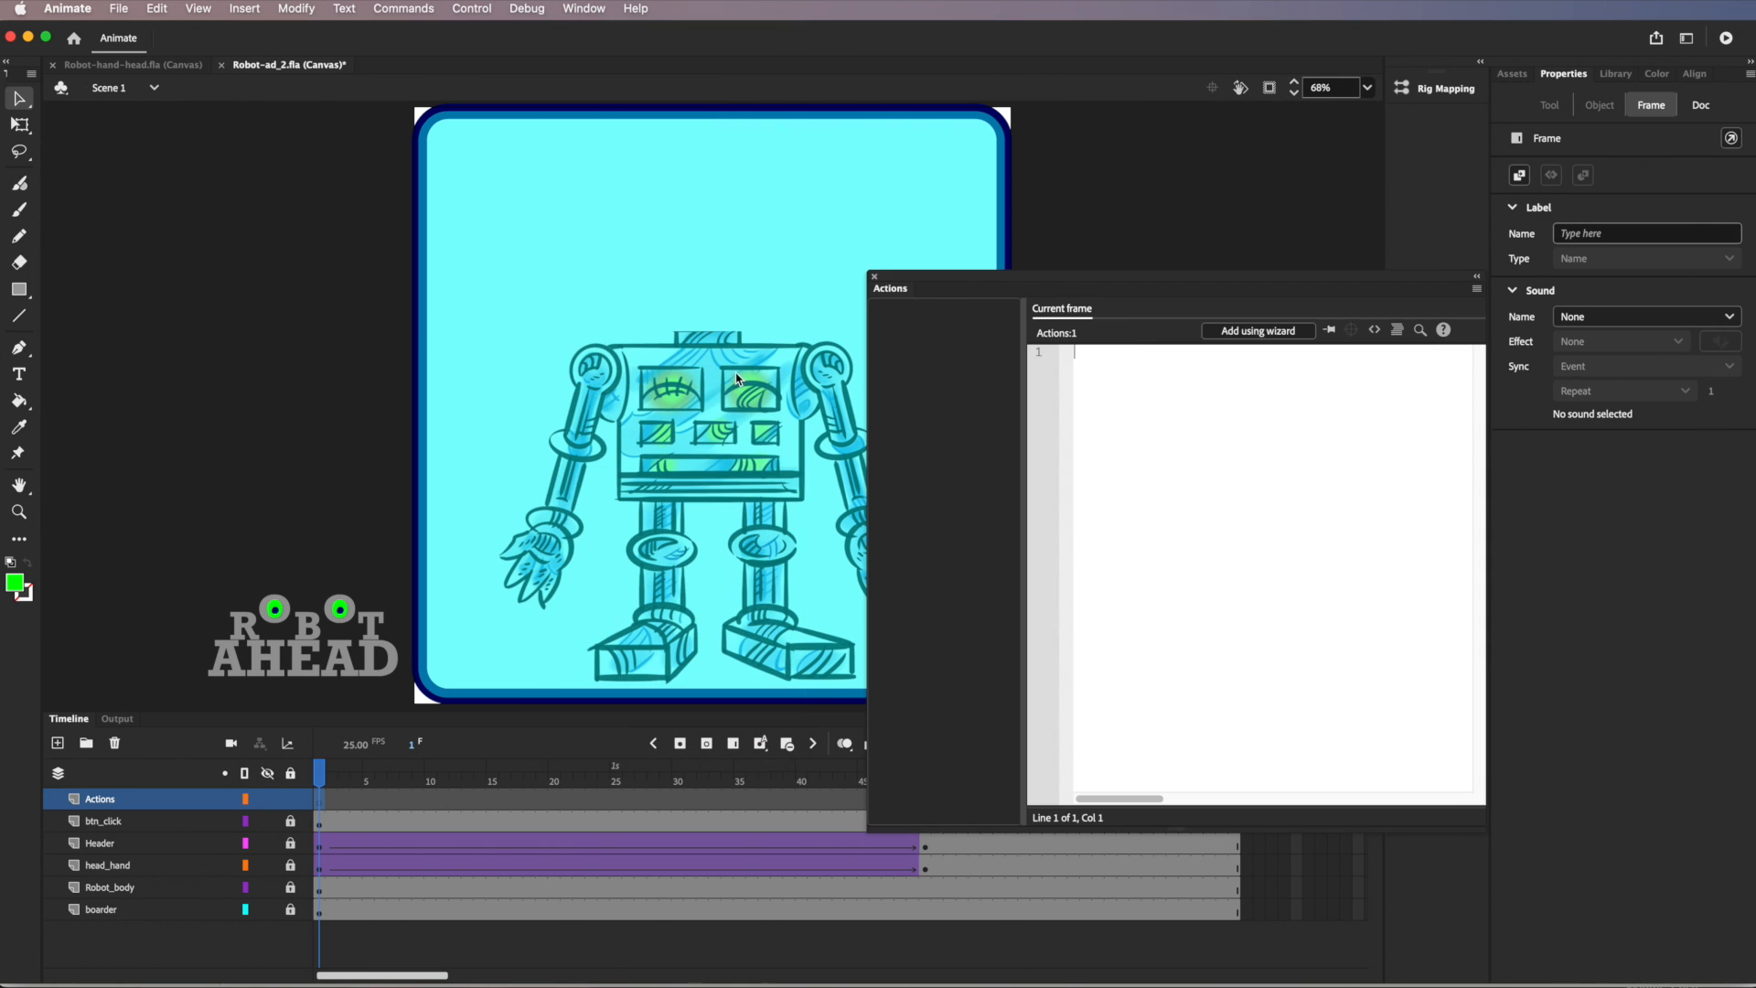
{"action": "left_click", "coordinate": [1076, 357]}
{"action": "left_click", "coordinate": [1257, 334]}
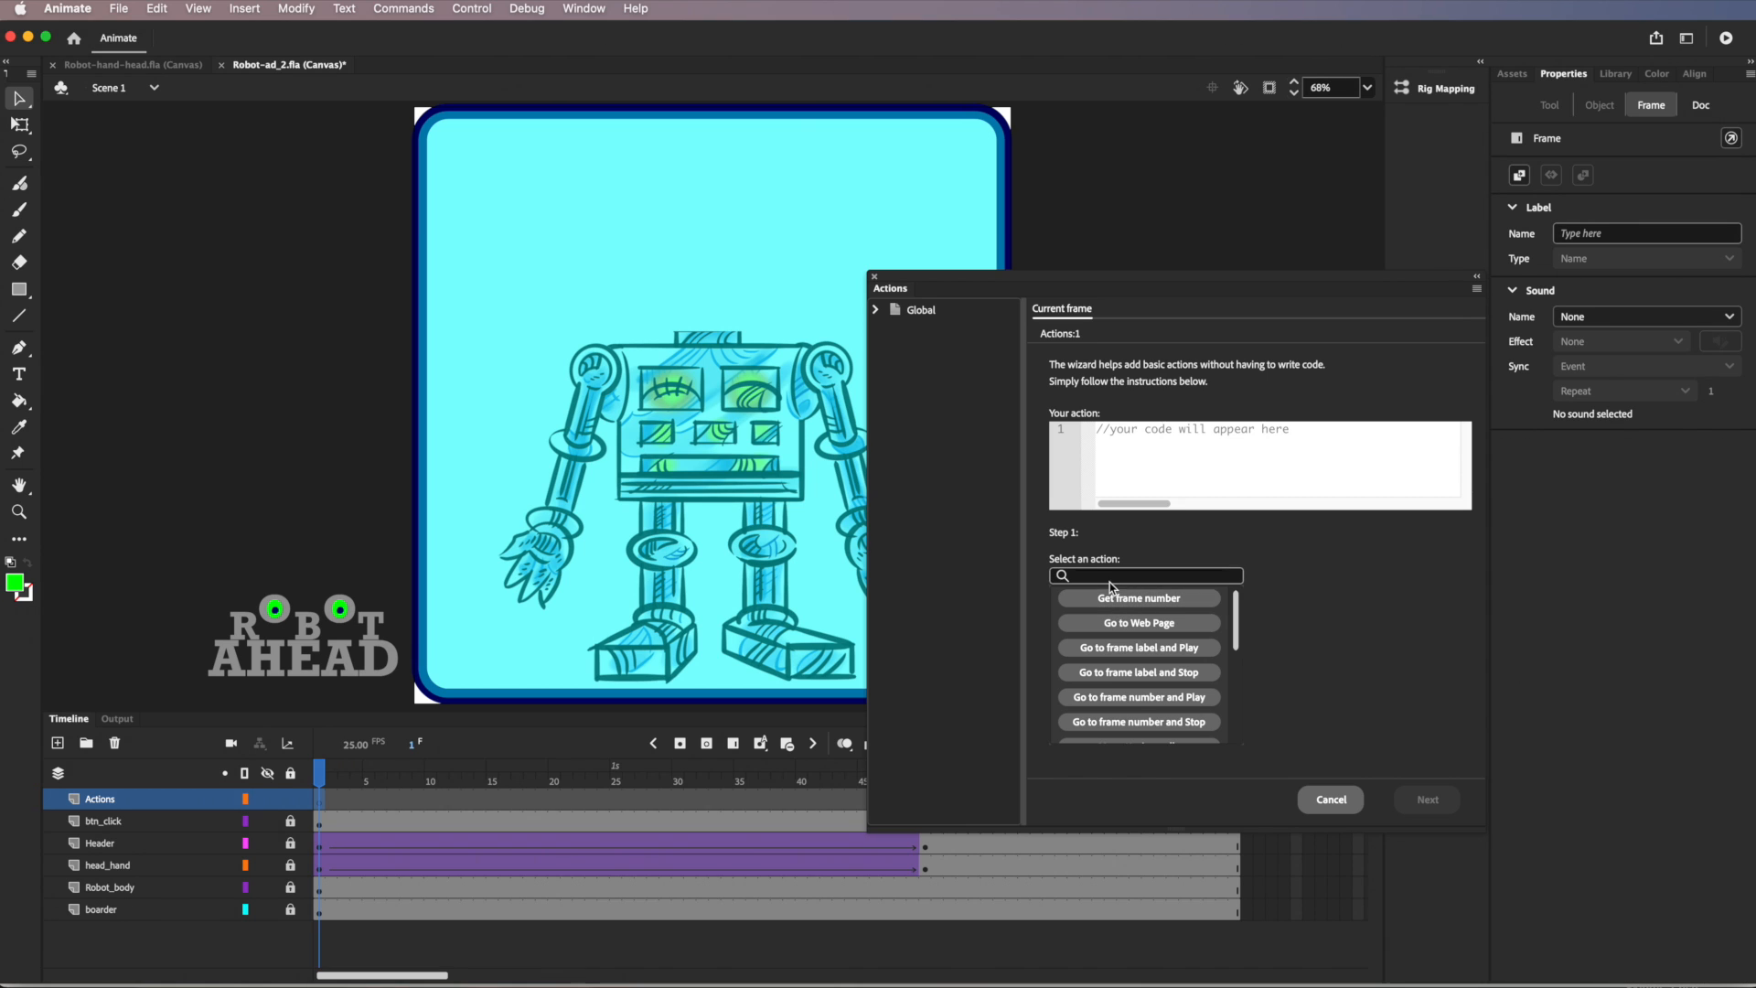
{"action": "left_click", "coordinate": [1140, 623]}
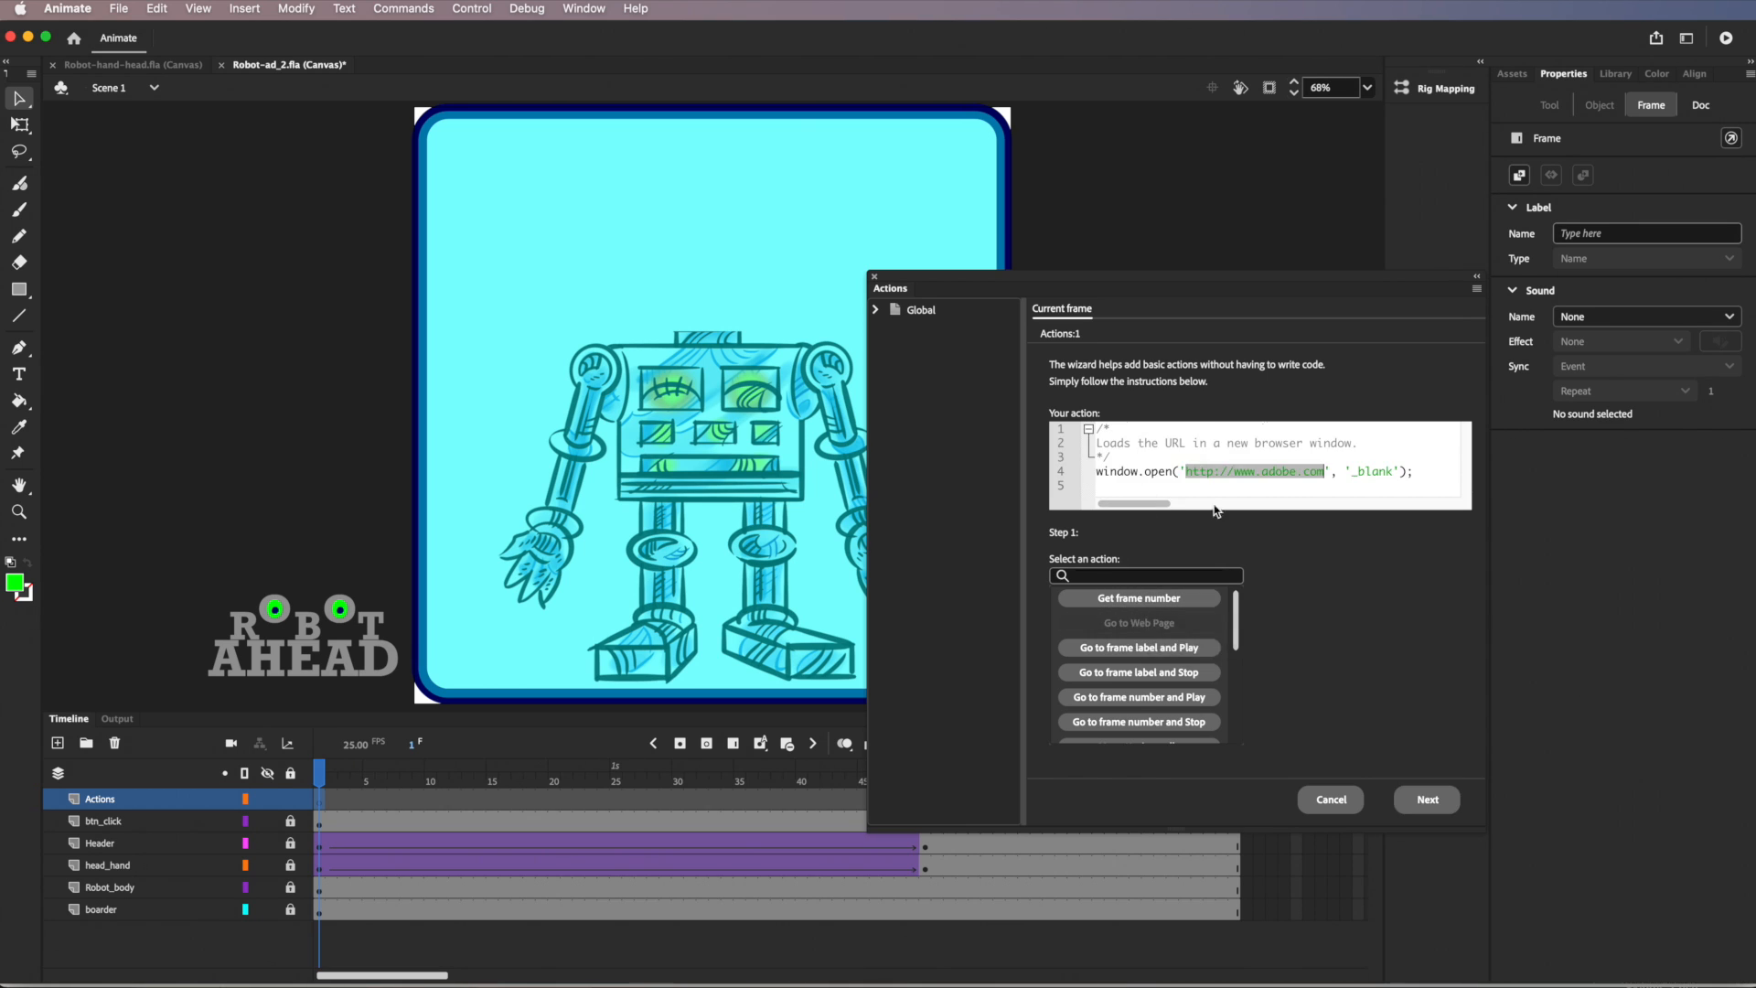
{"action": "left_click", "coordinate": [1288, 471]}
{"action": "left_click_drag", "start_coordinate": [1326, 473], "coordinate": [1189, 476]}
{"action": "type", "text": "https"}
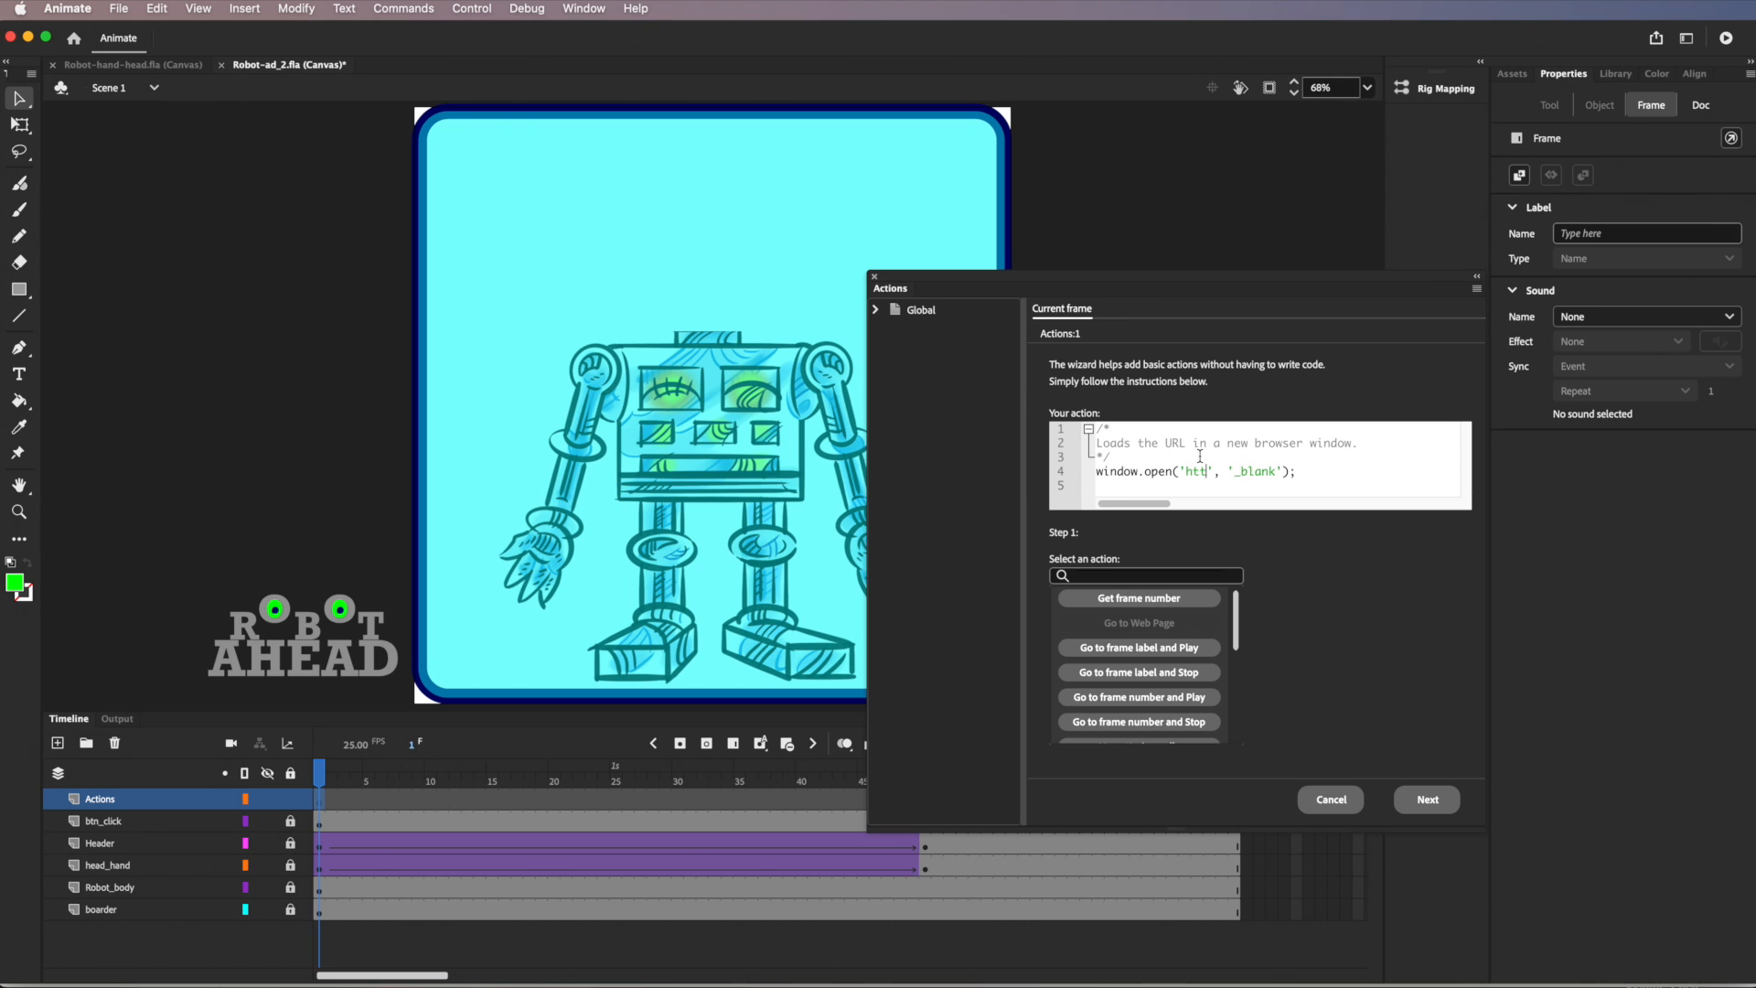
{"action": "type", "text": "://chipandchuck.co.nz"}
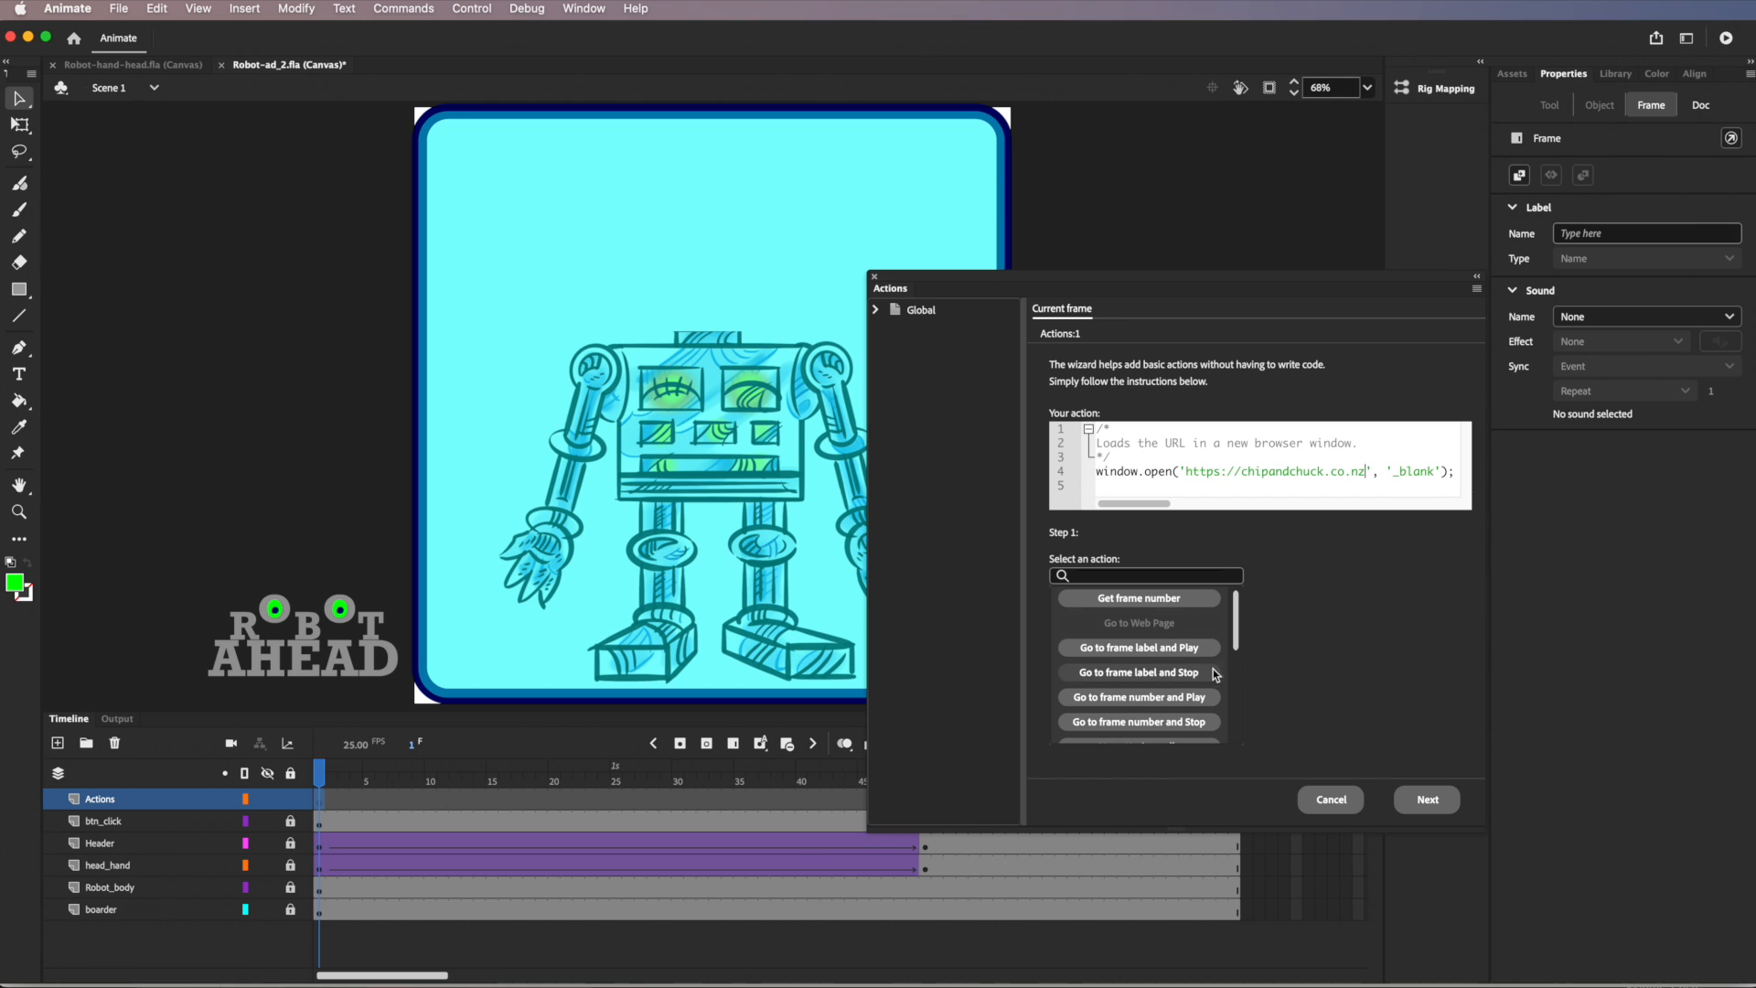
{"action": "left_click", "coordinate": [1429, 800]}
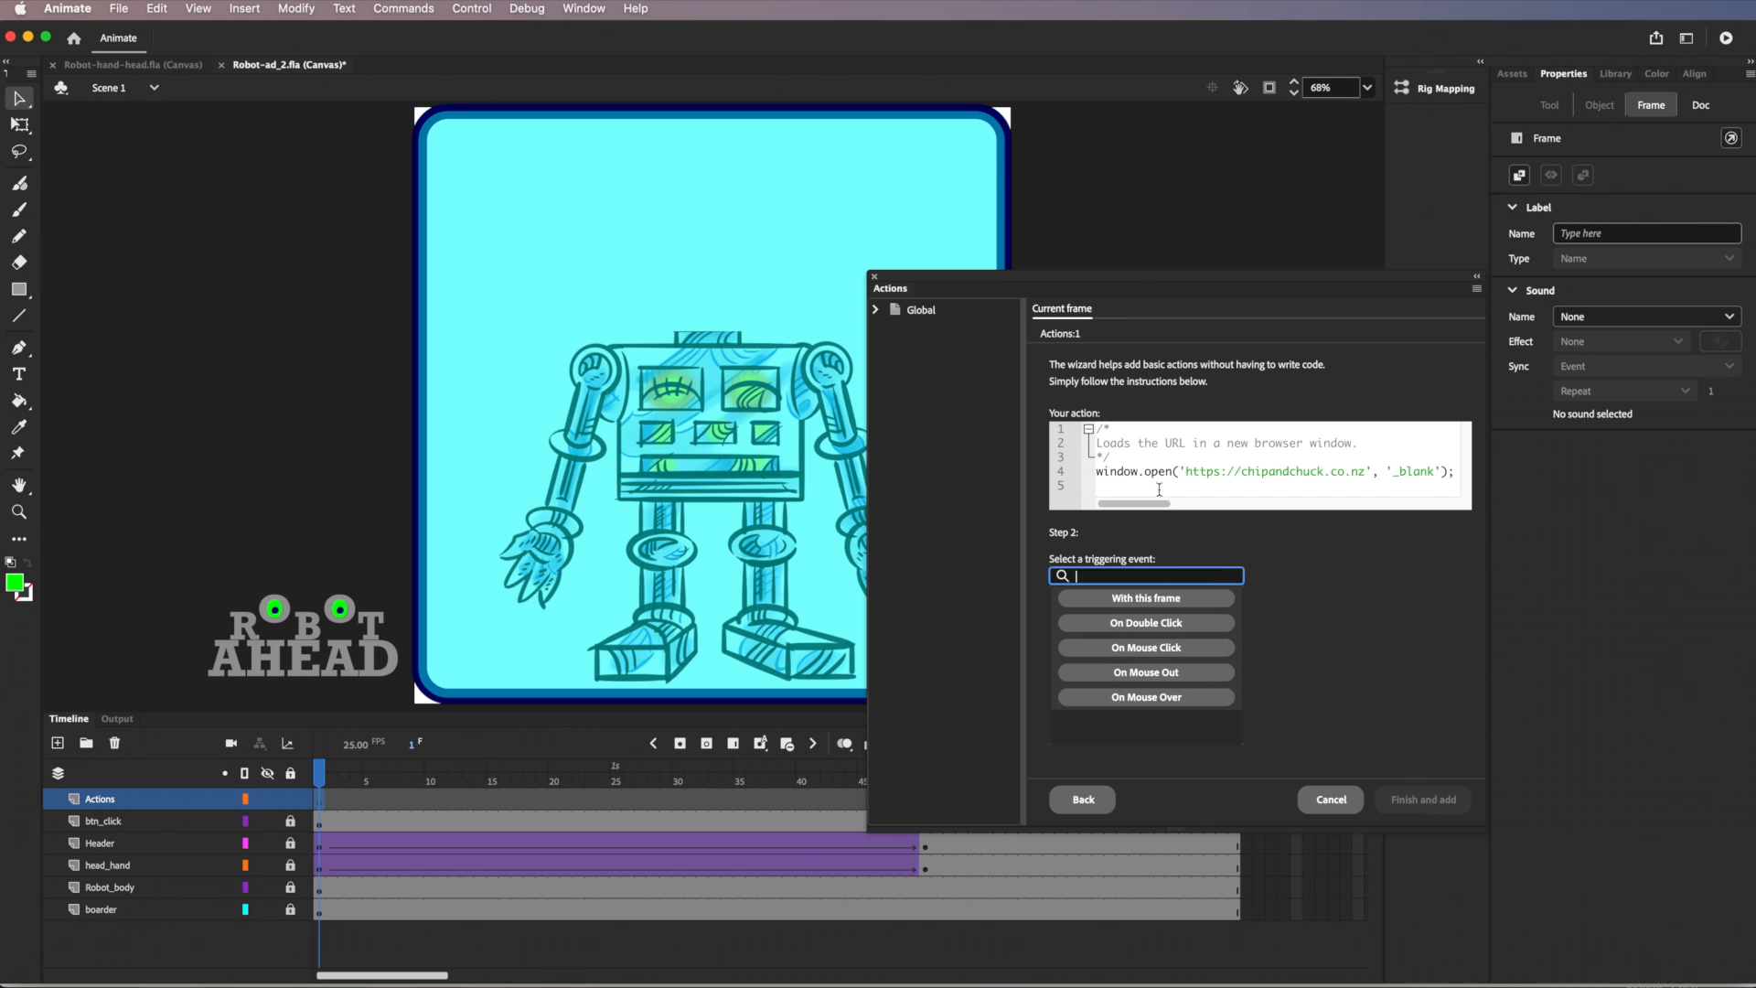
Set On Mouse Click on btn_click as the triggering event, add the finished action to the frame and close the code editor
{"action": "left_click", "coordinate": [1150, 649]}
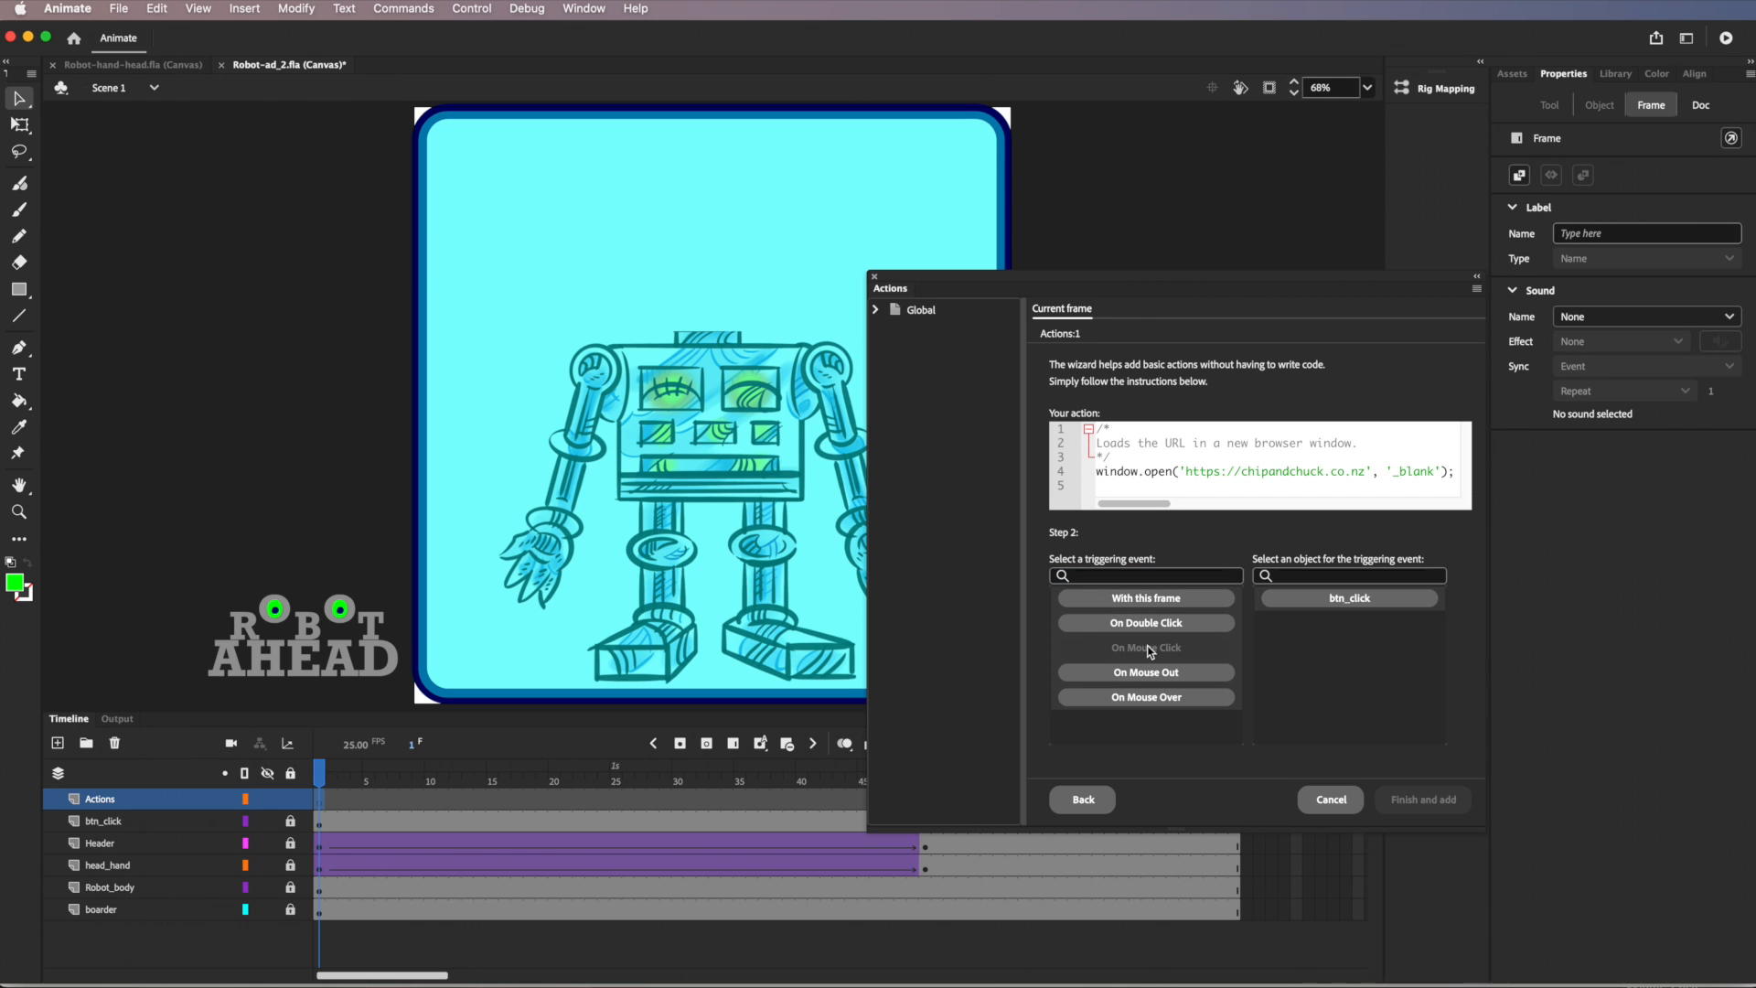
{"action": "left_click", "coordinate": [1351, 602]}
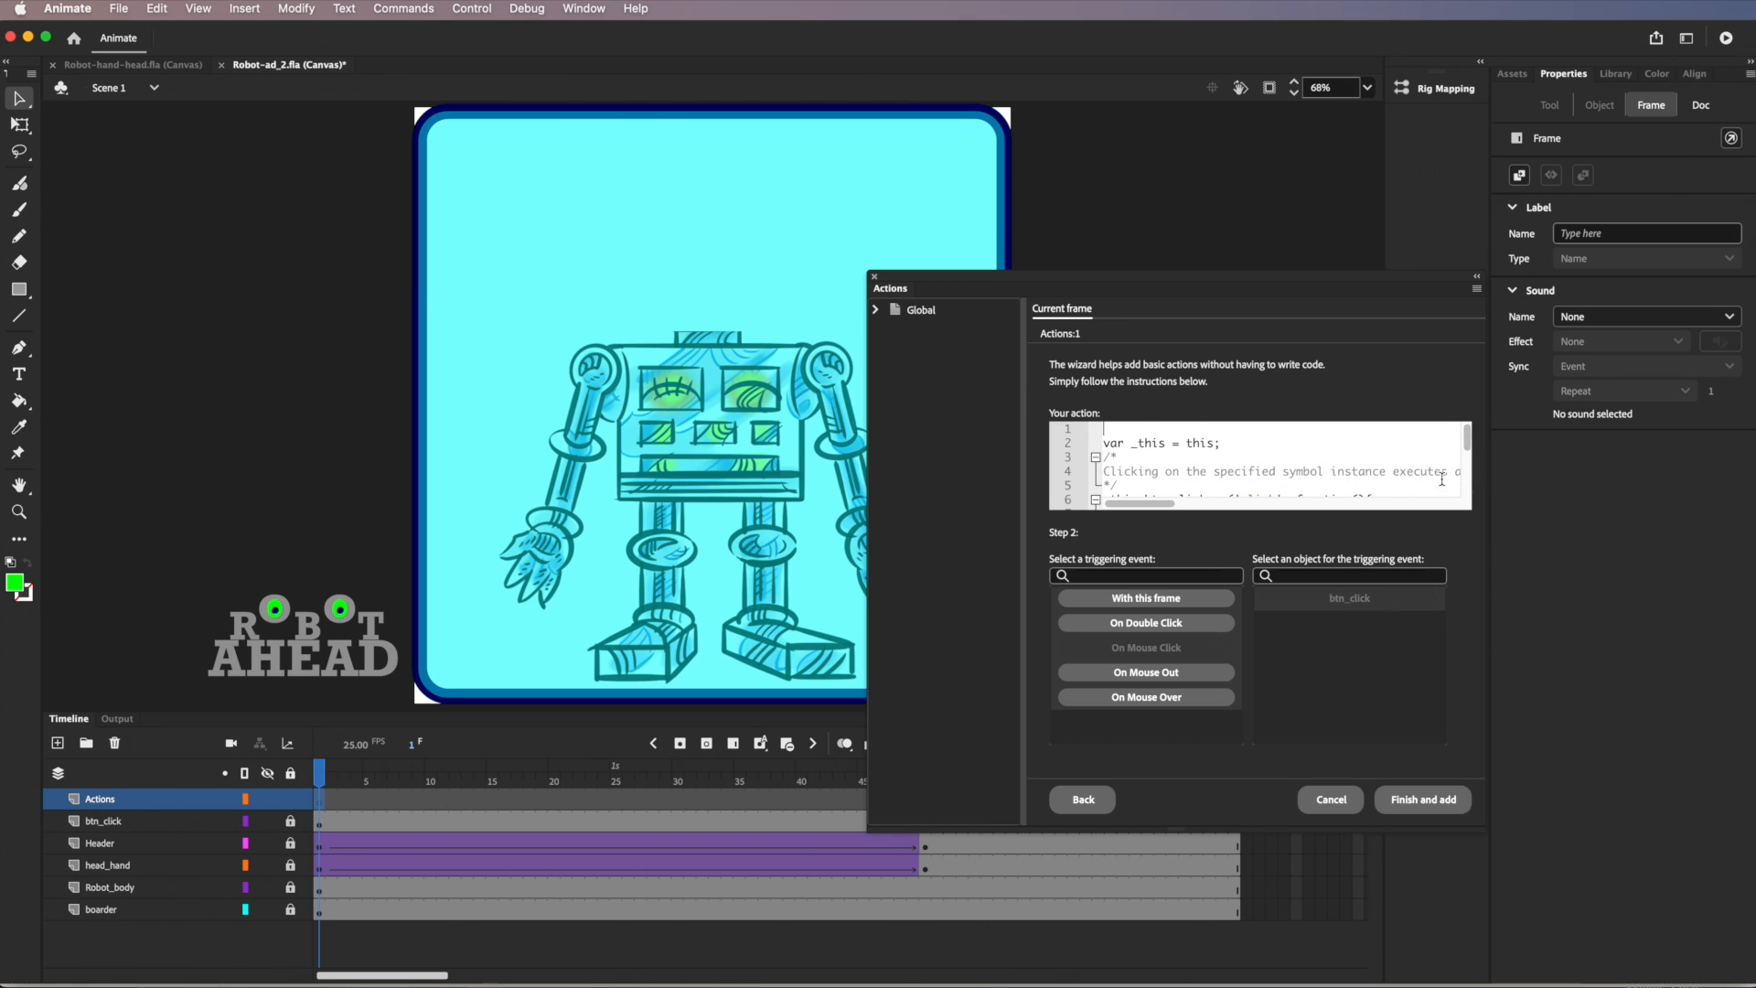
{"action": "left_click", "coordinate": [1419, 799]}
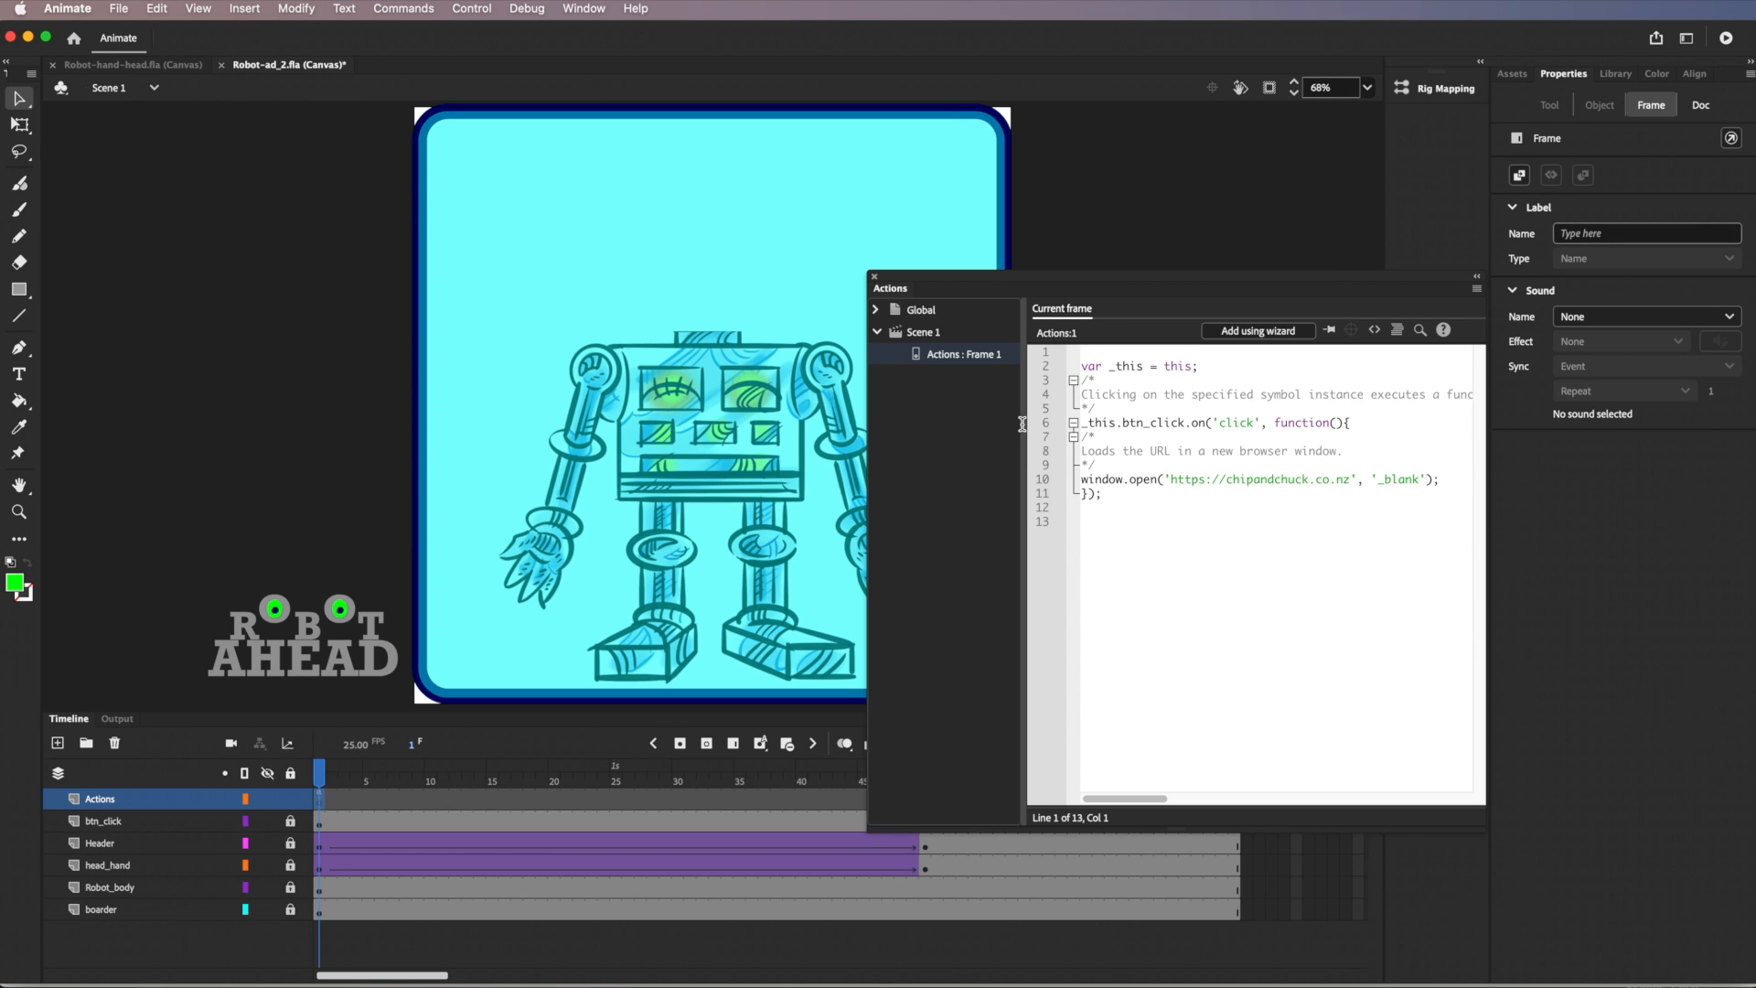
{"action": "left_click", "coordinate": [873, 278]}
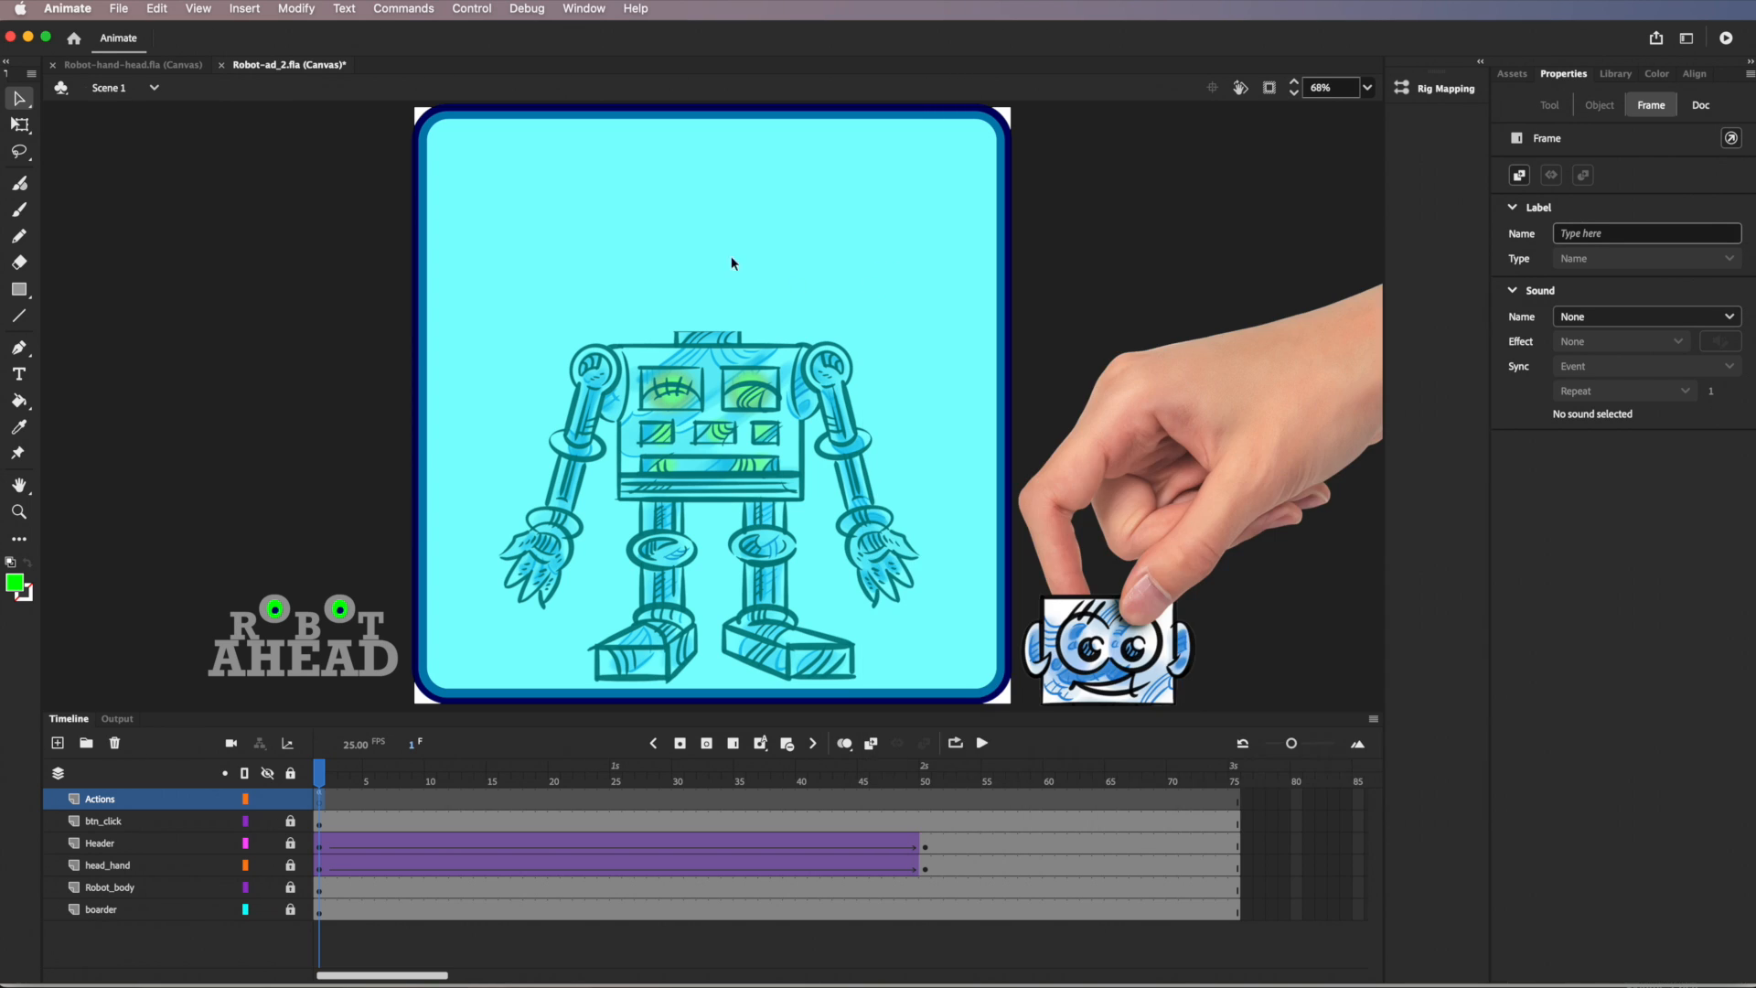
Save the file and publish Robot-ad_2 as JavaScript/HTML, with the stage centred and responsive in both directions
{"action": "left_click", "coordinate": [120, 10]}
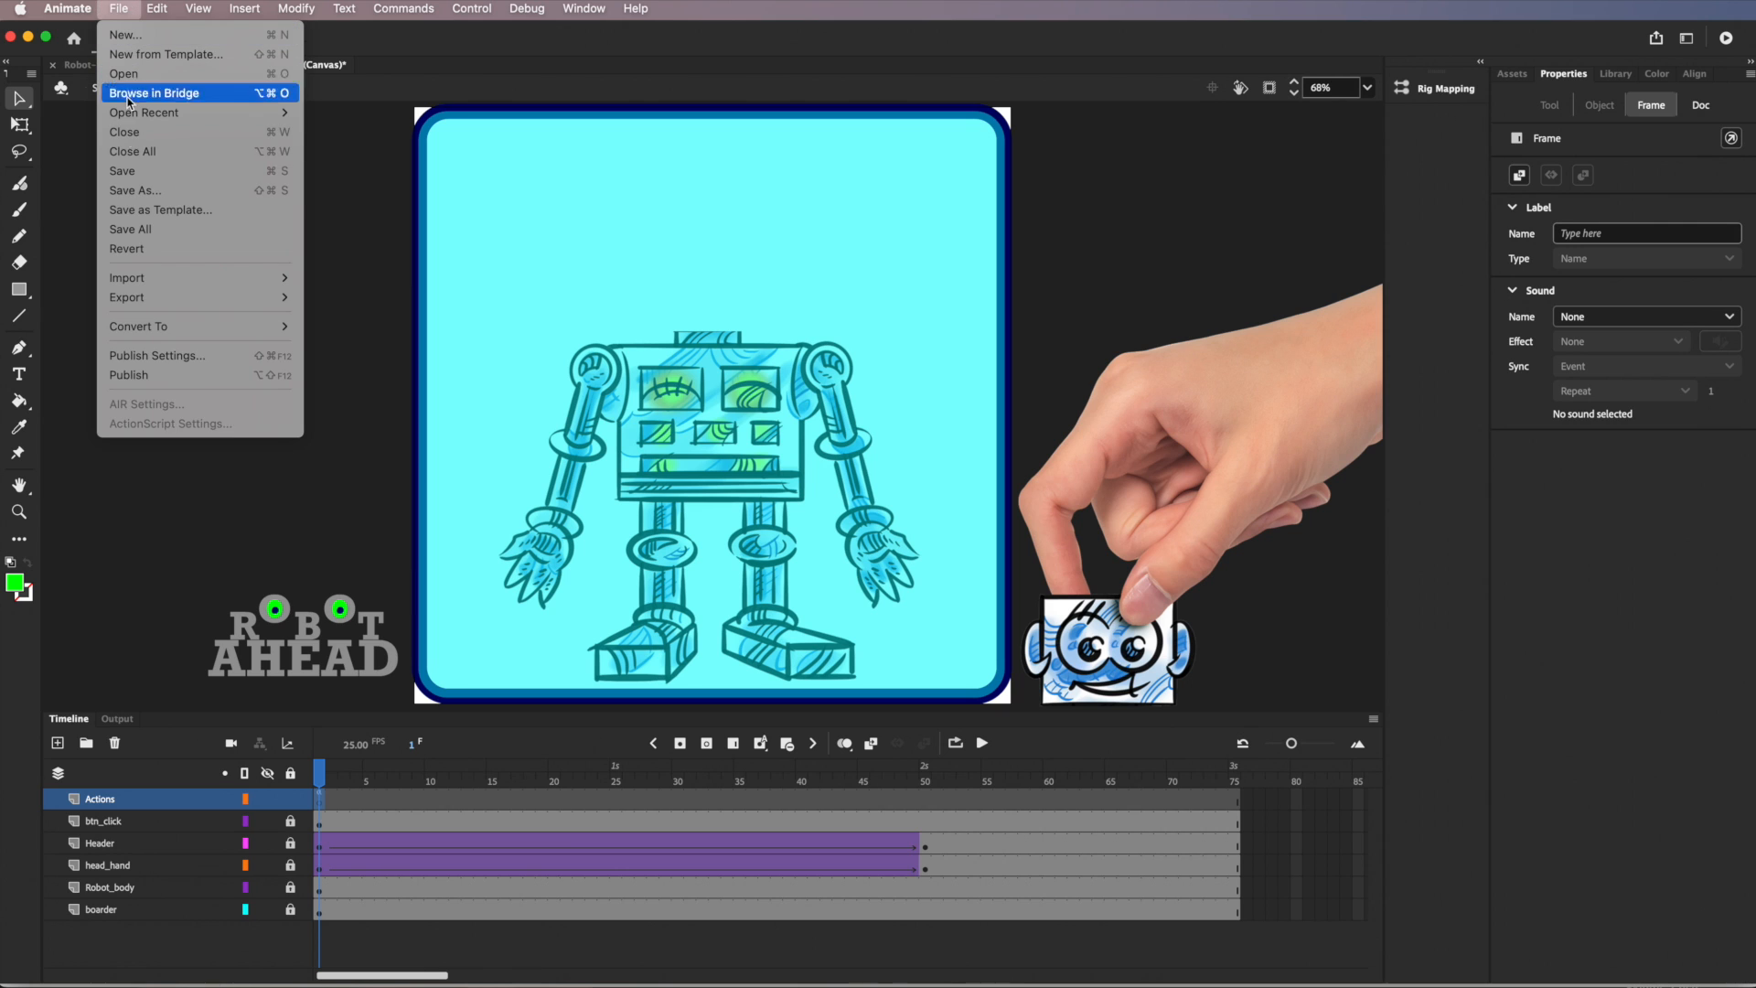
{"action": "left_click", "coordinate": [124, 175]}
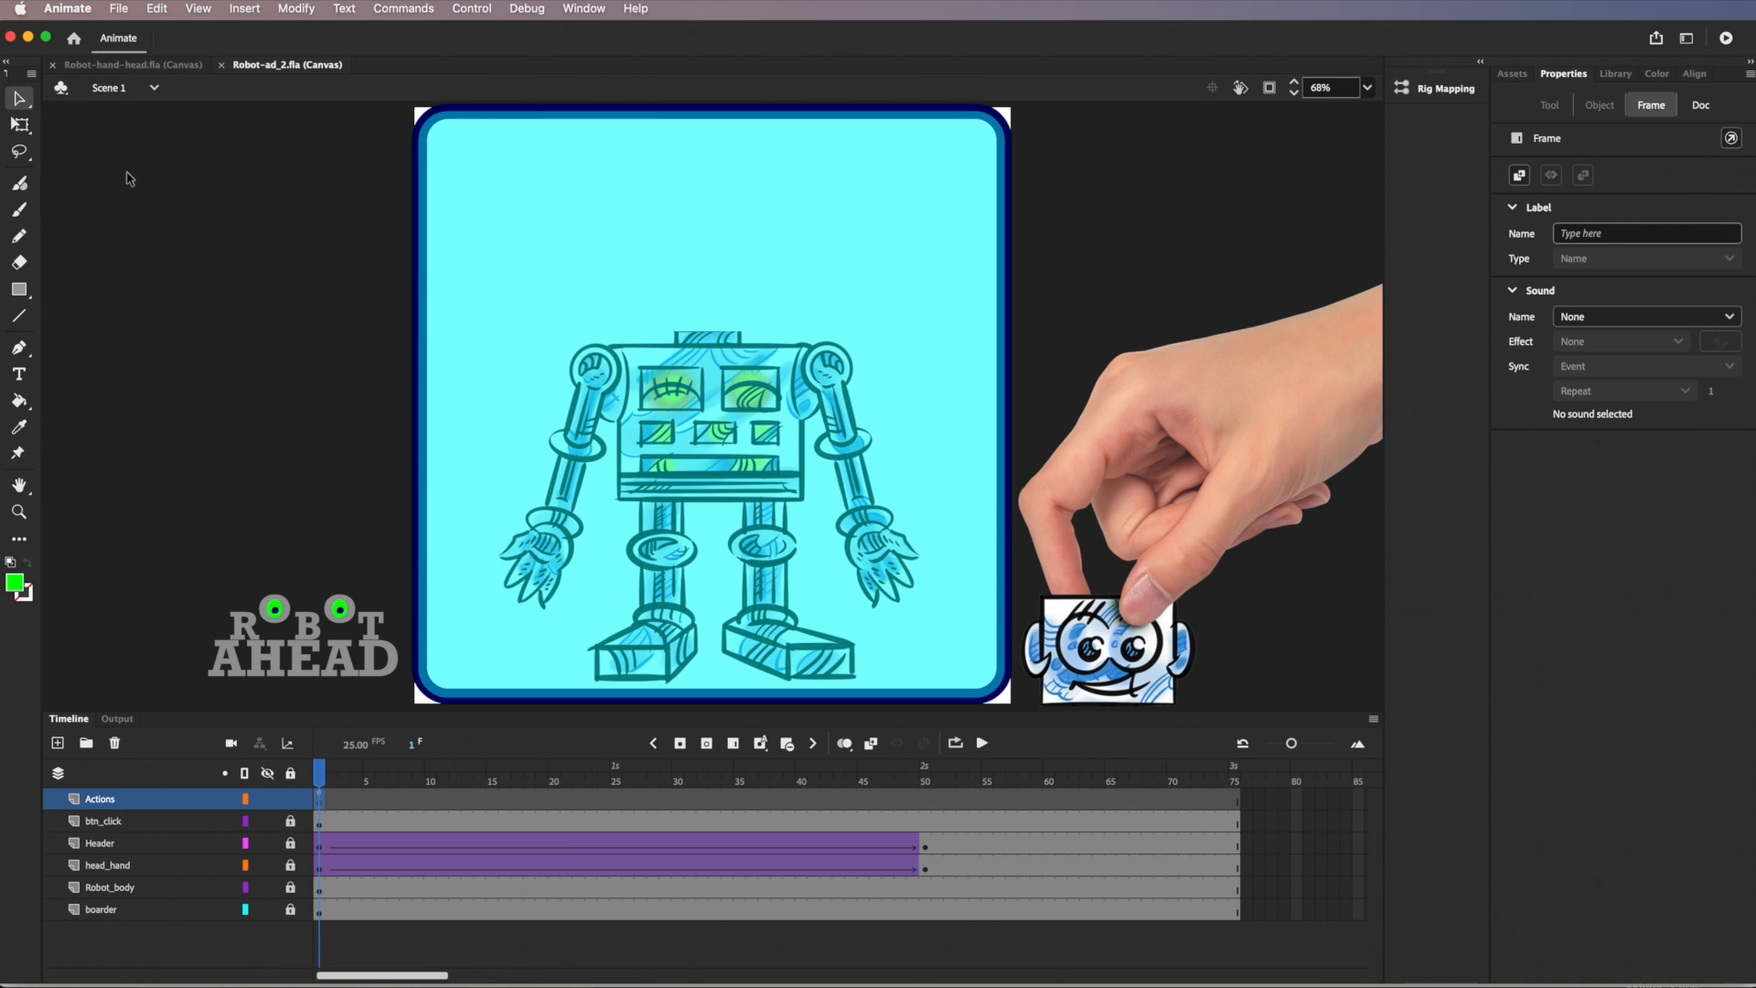
{"action": "left_click", "coordinate": [120, 10]}
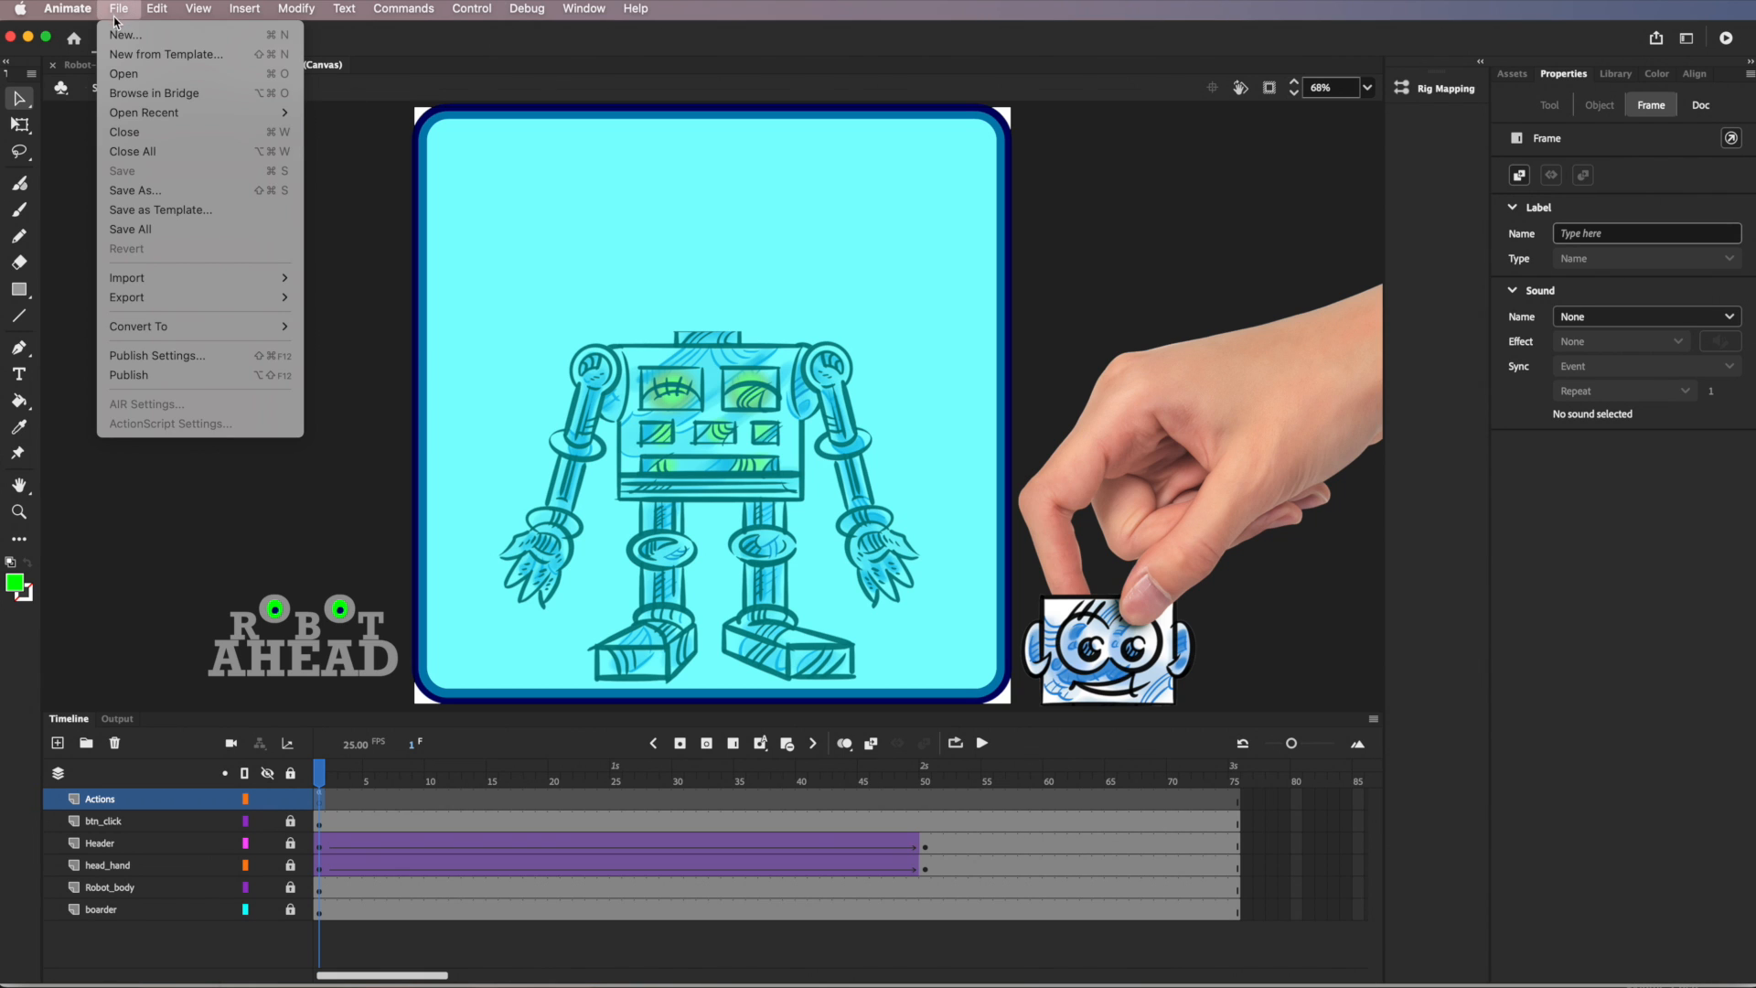
{"action": "left_click", "coordinate": [151, 357]}
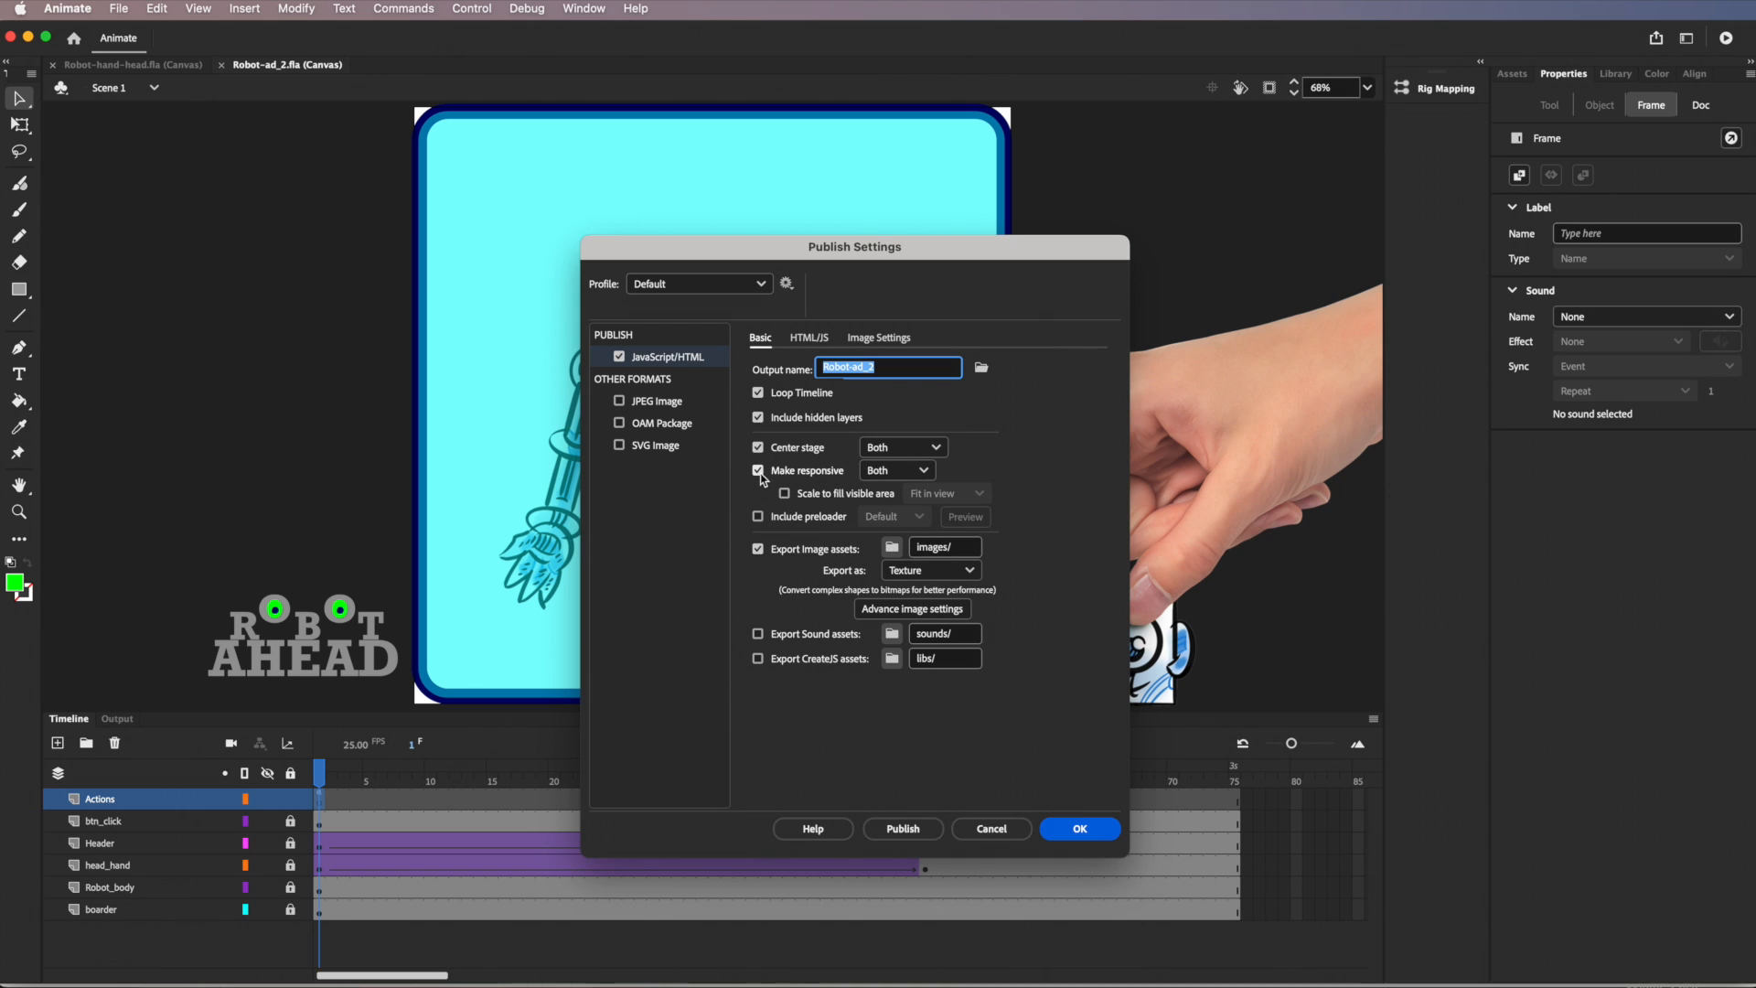
{"action": "left_click", "coordinate": [758, 448]}
{"action": "left_click", "coordinate": [758, 448]}
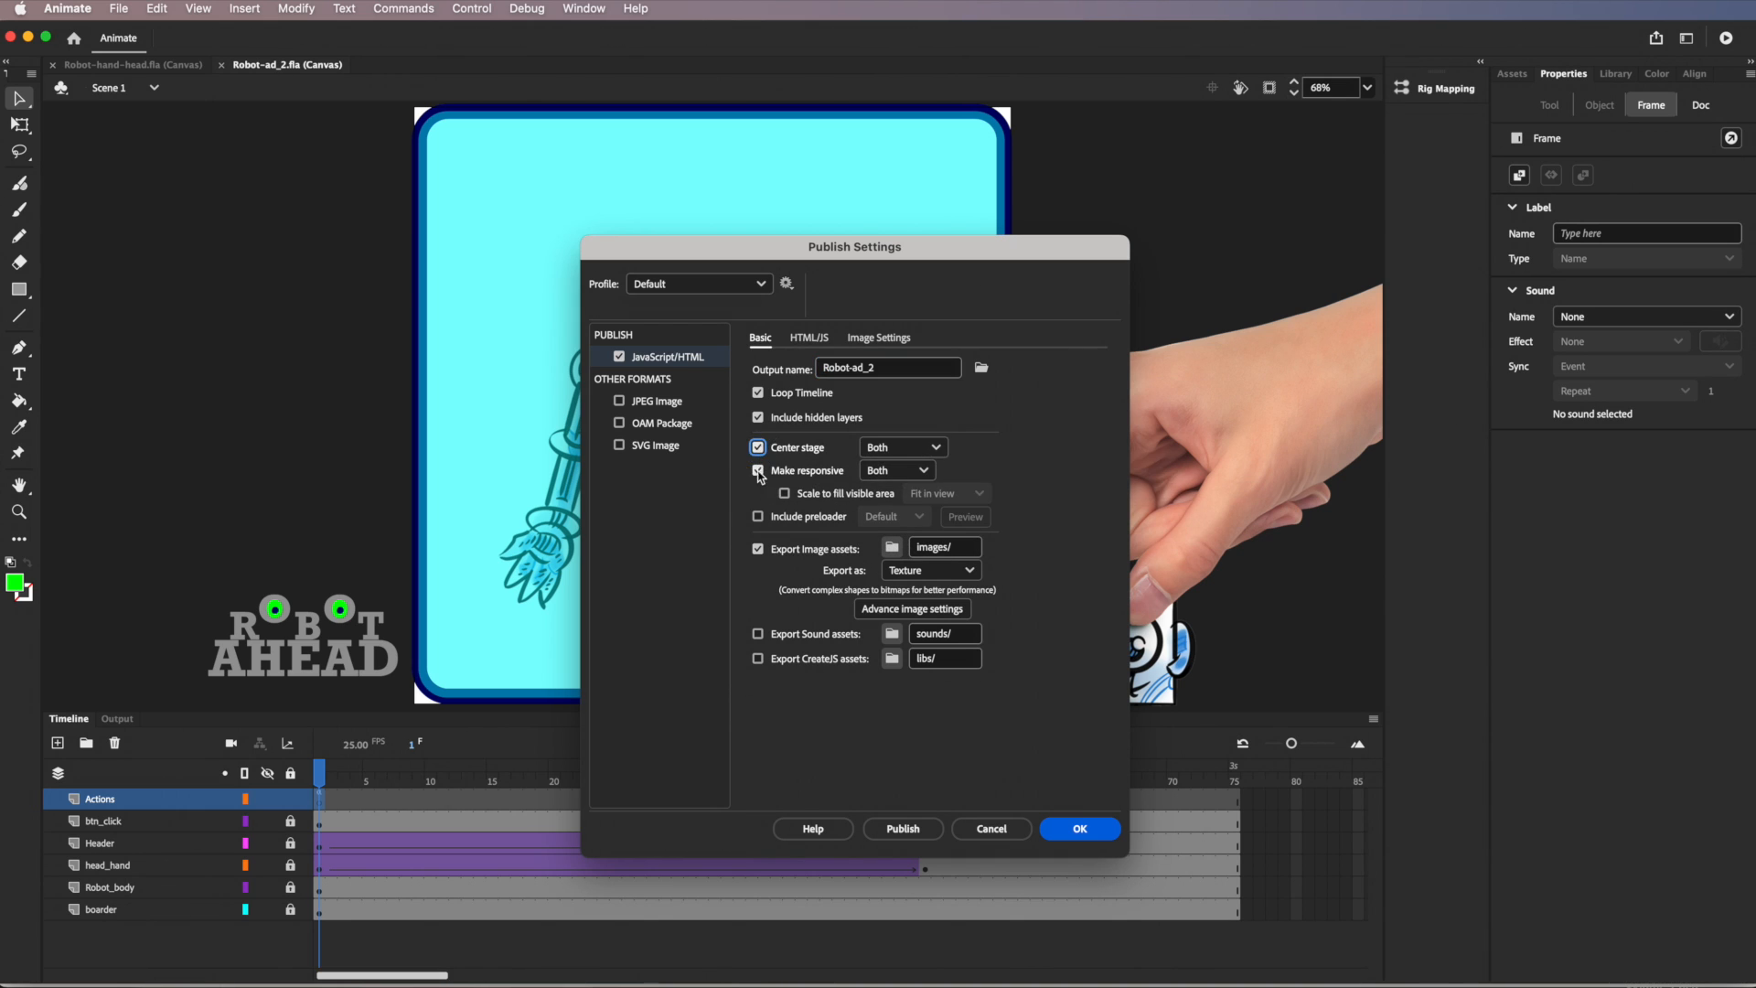
{"action": "left_click", "coordinate": [925, 472]}
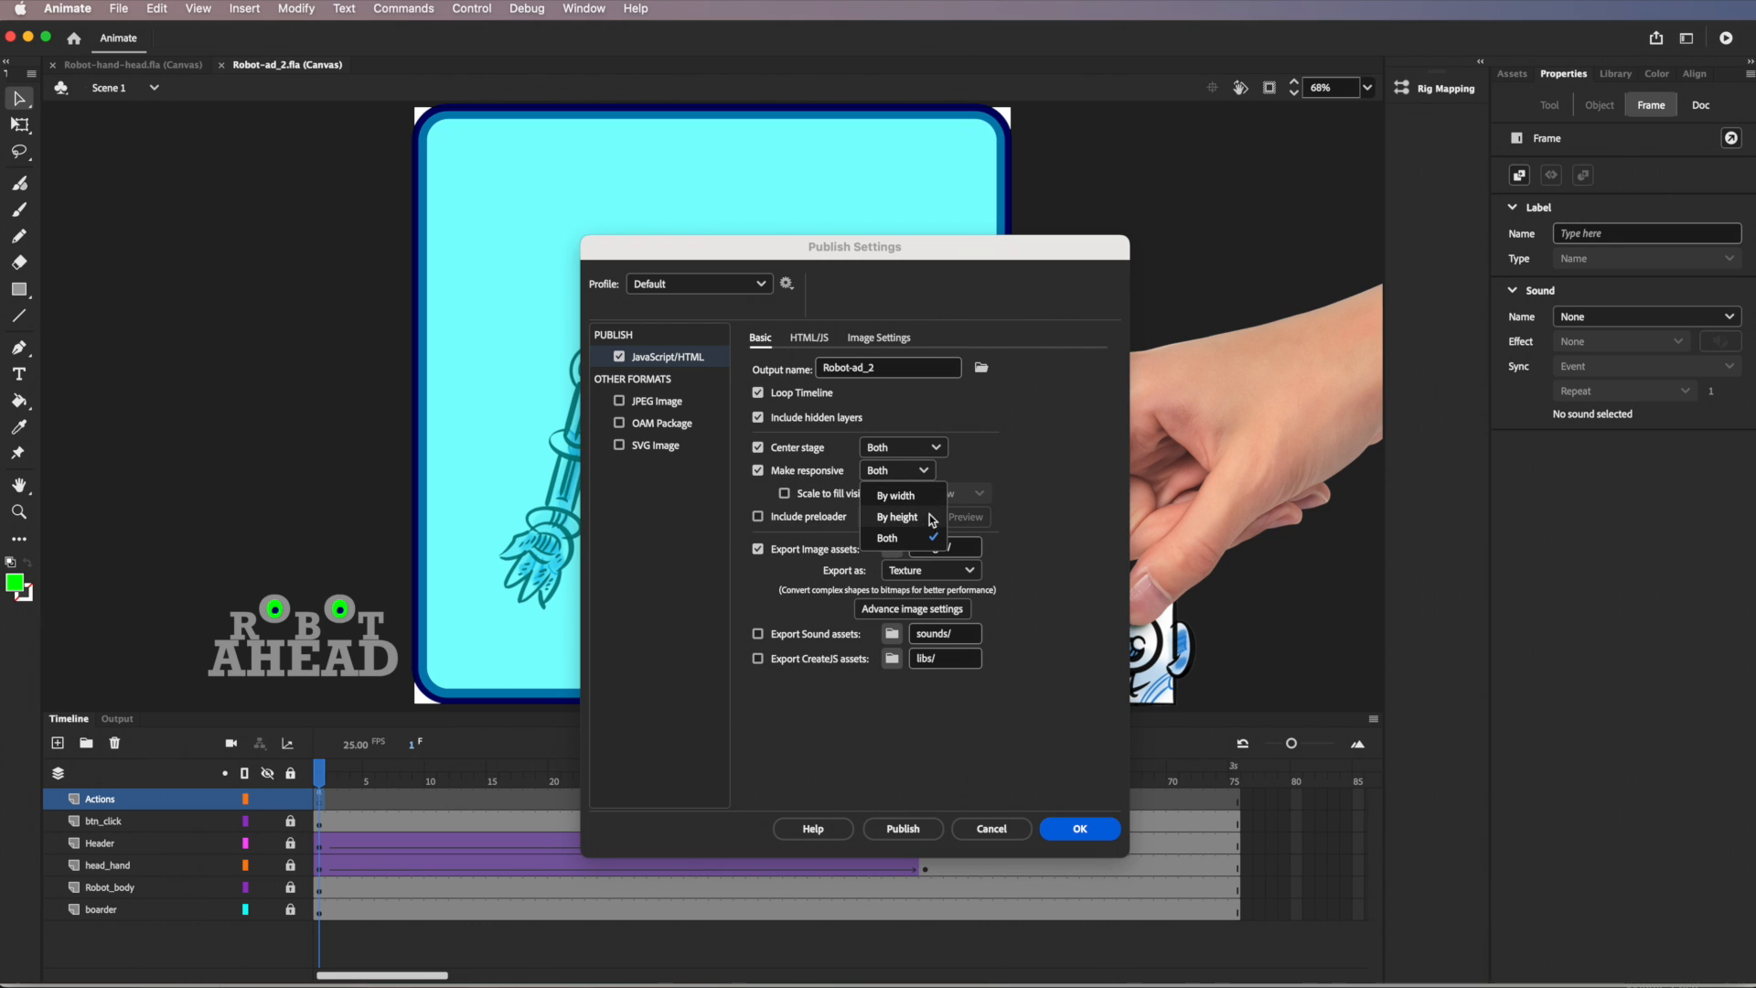
{"action": "left_click", "coordinate": [752, 492]}
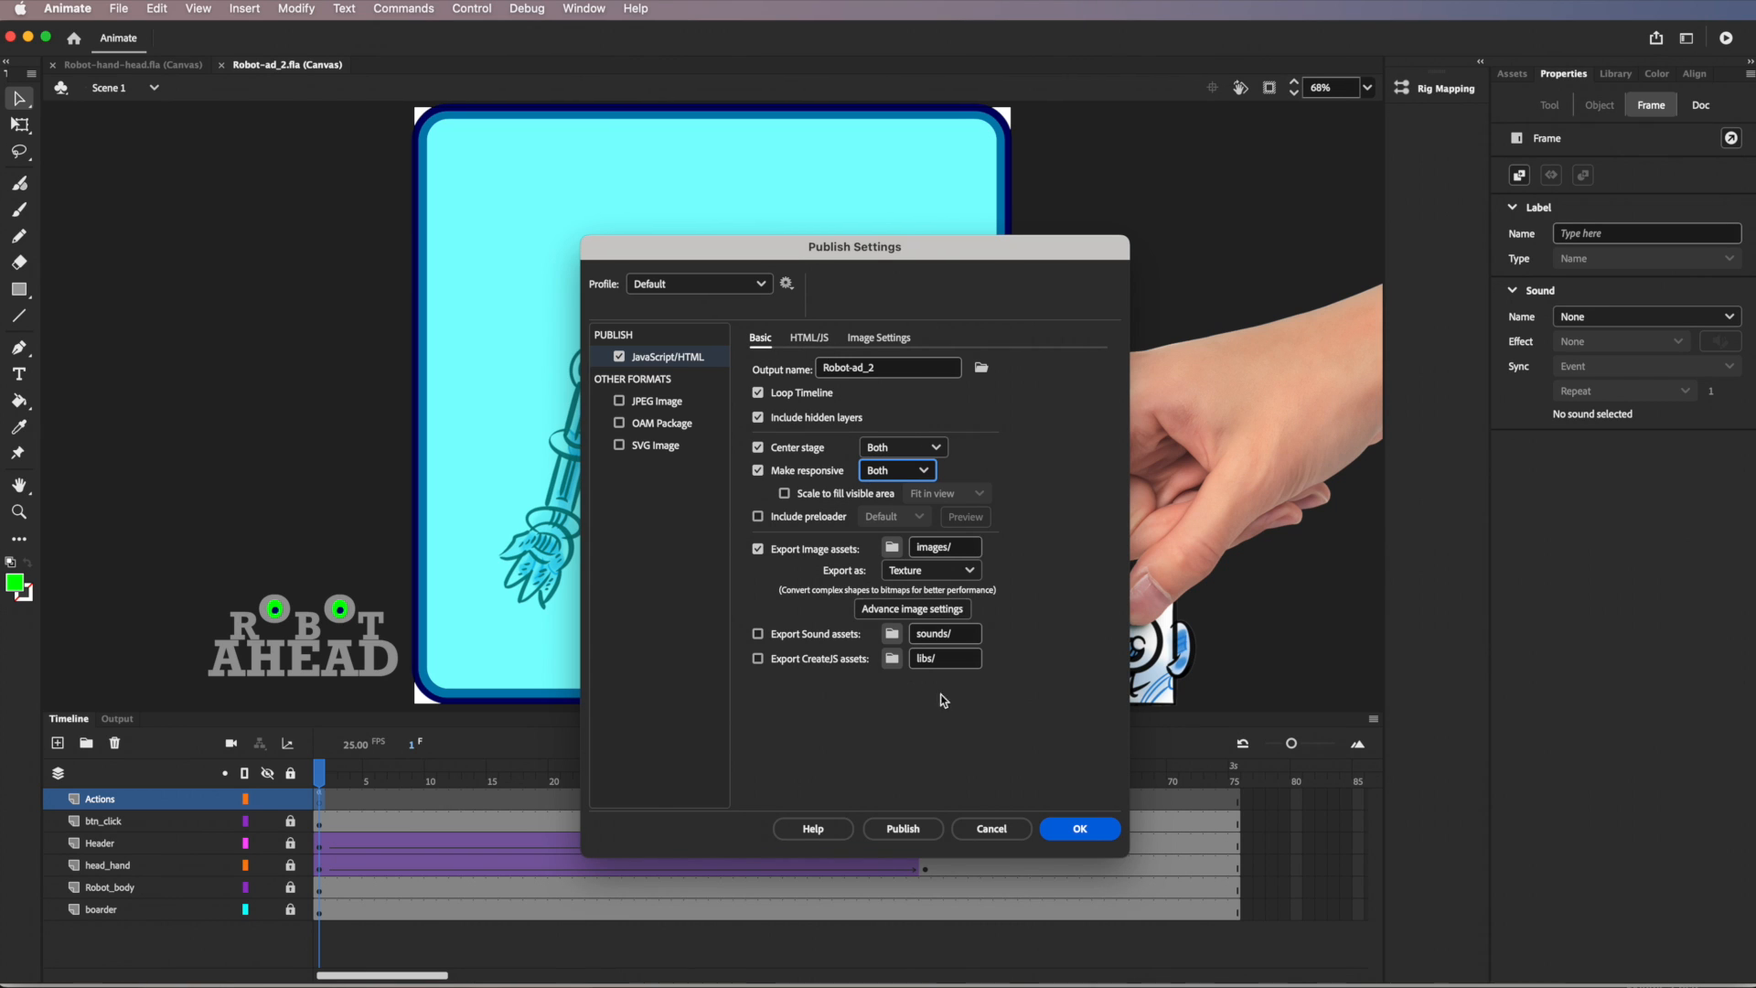
{"action": "left_click", "coordinate": [897, 830]}
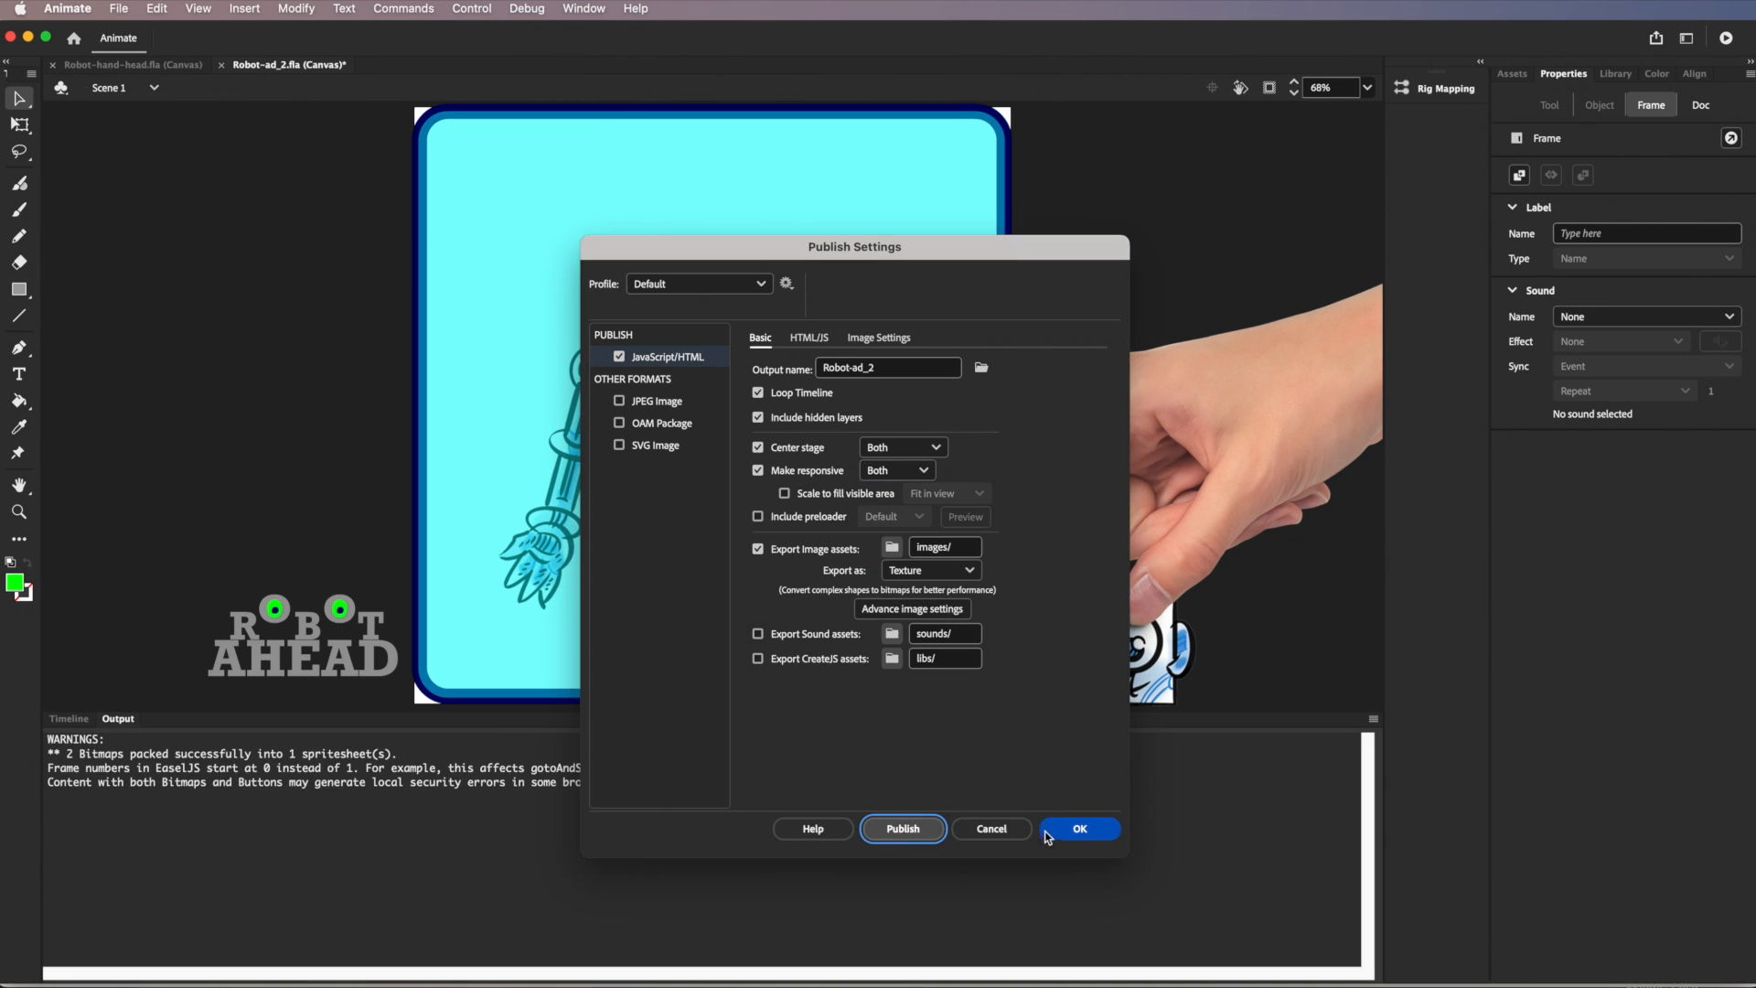
{"action": "left_click", "coordinate": [1080, 829]}
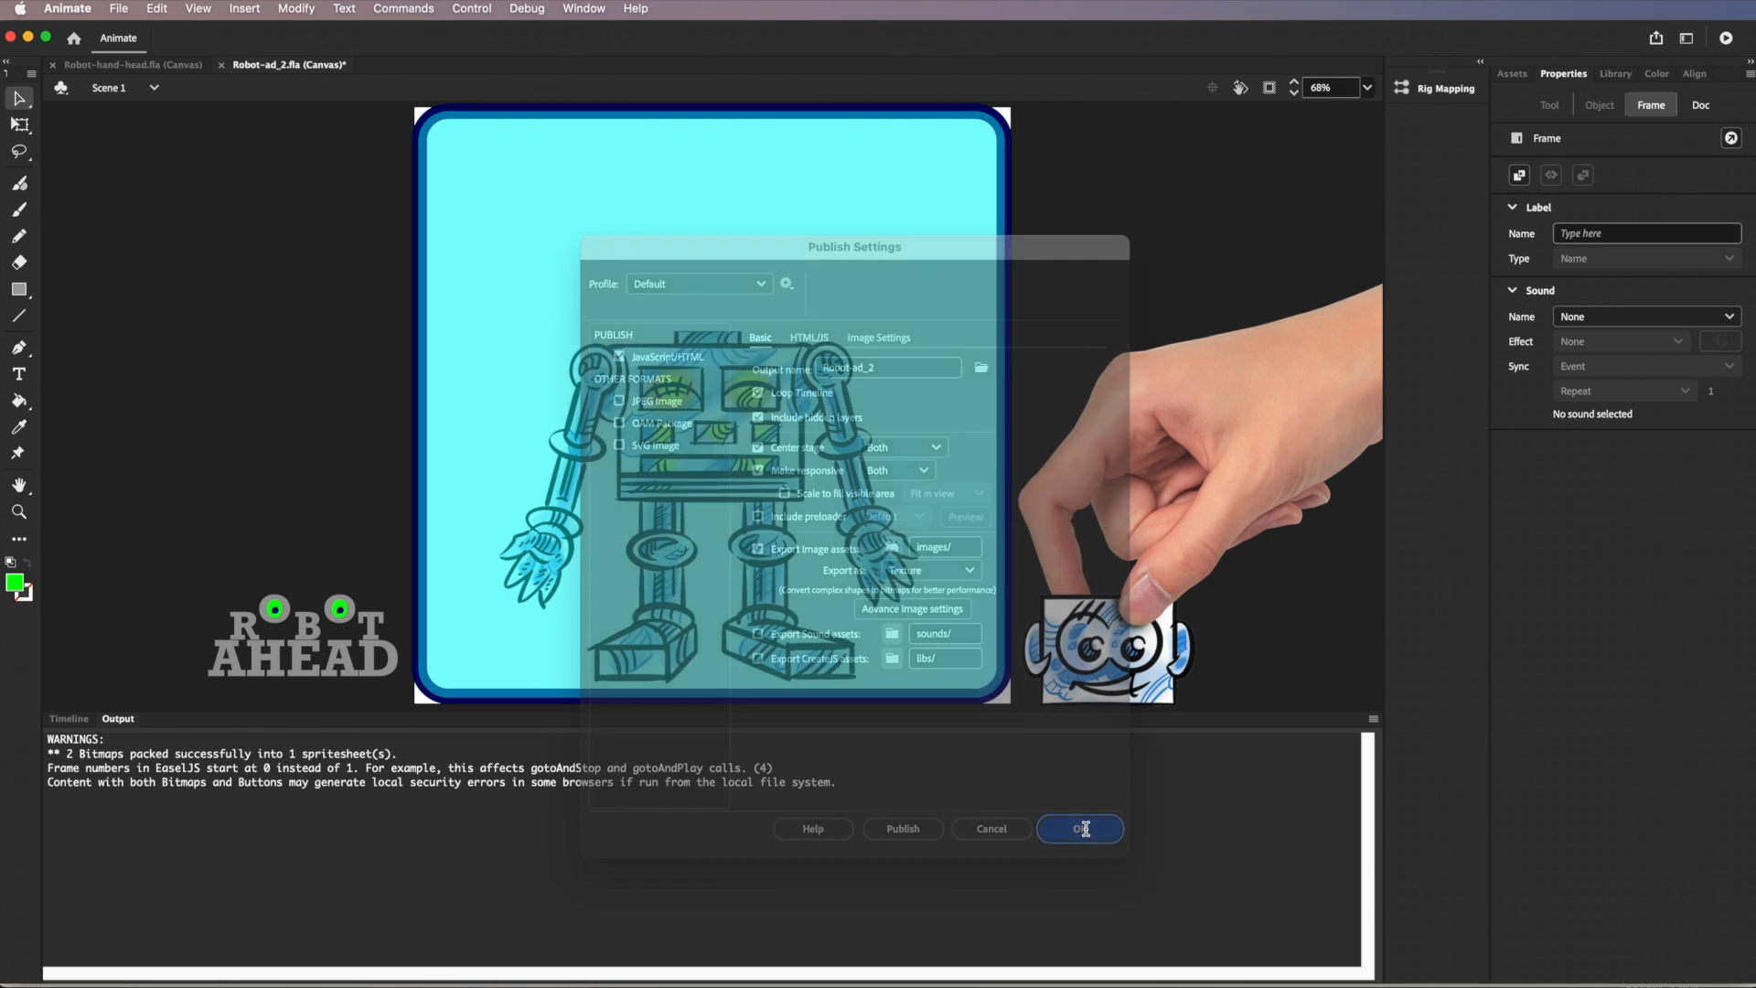
Bring the Timeline back into view and save the Robot-ad_2 document again
{"action": "left_click", "coordinate": [70, 721]}
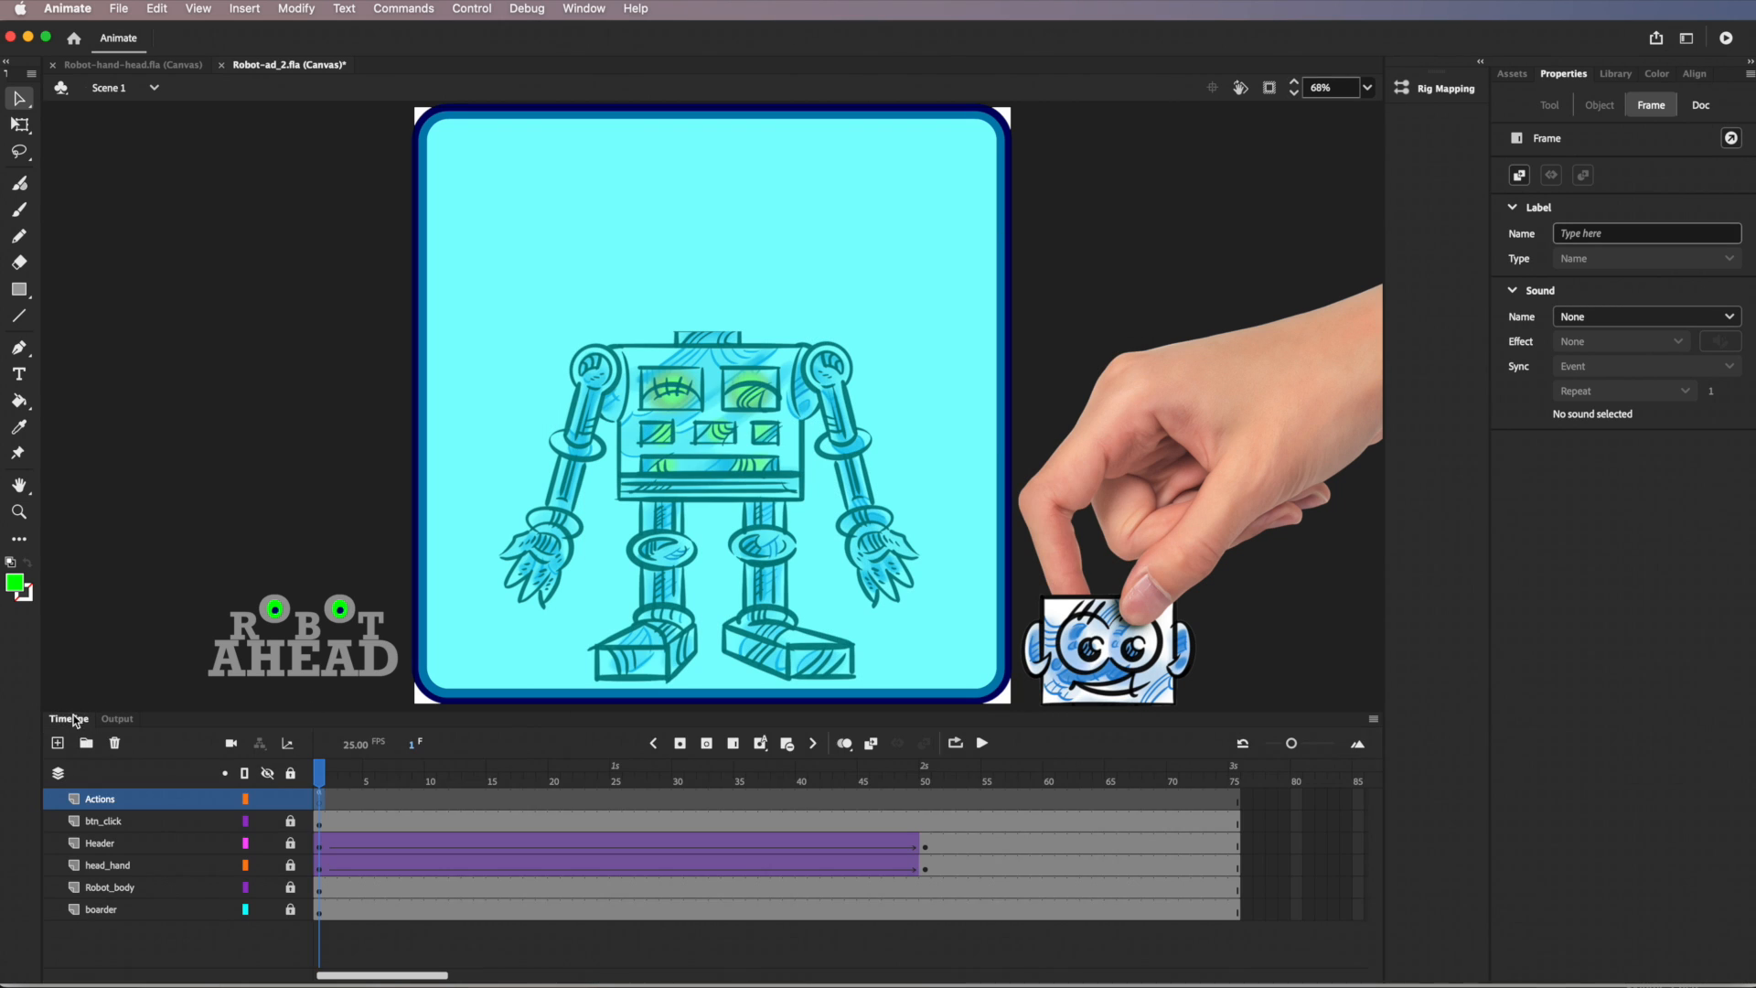
{"action": "left_click", "coordinate": [120, 15]}
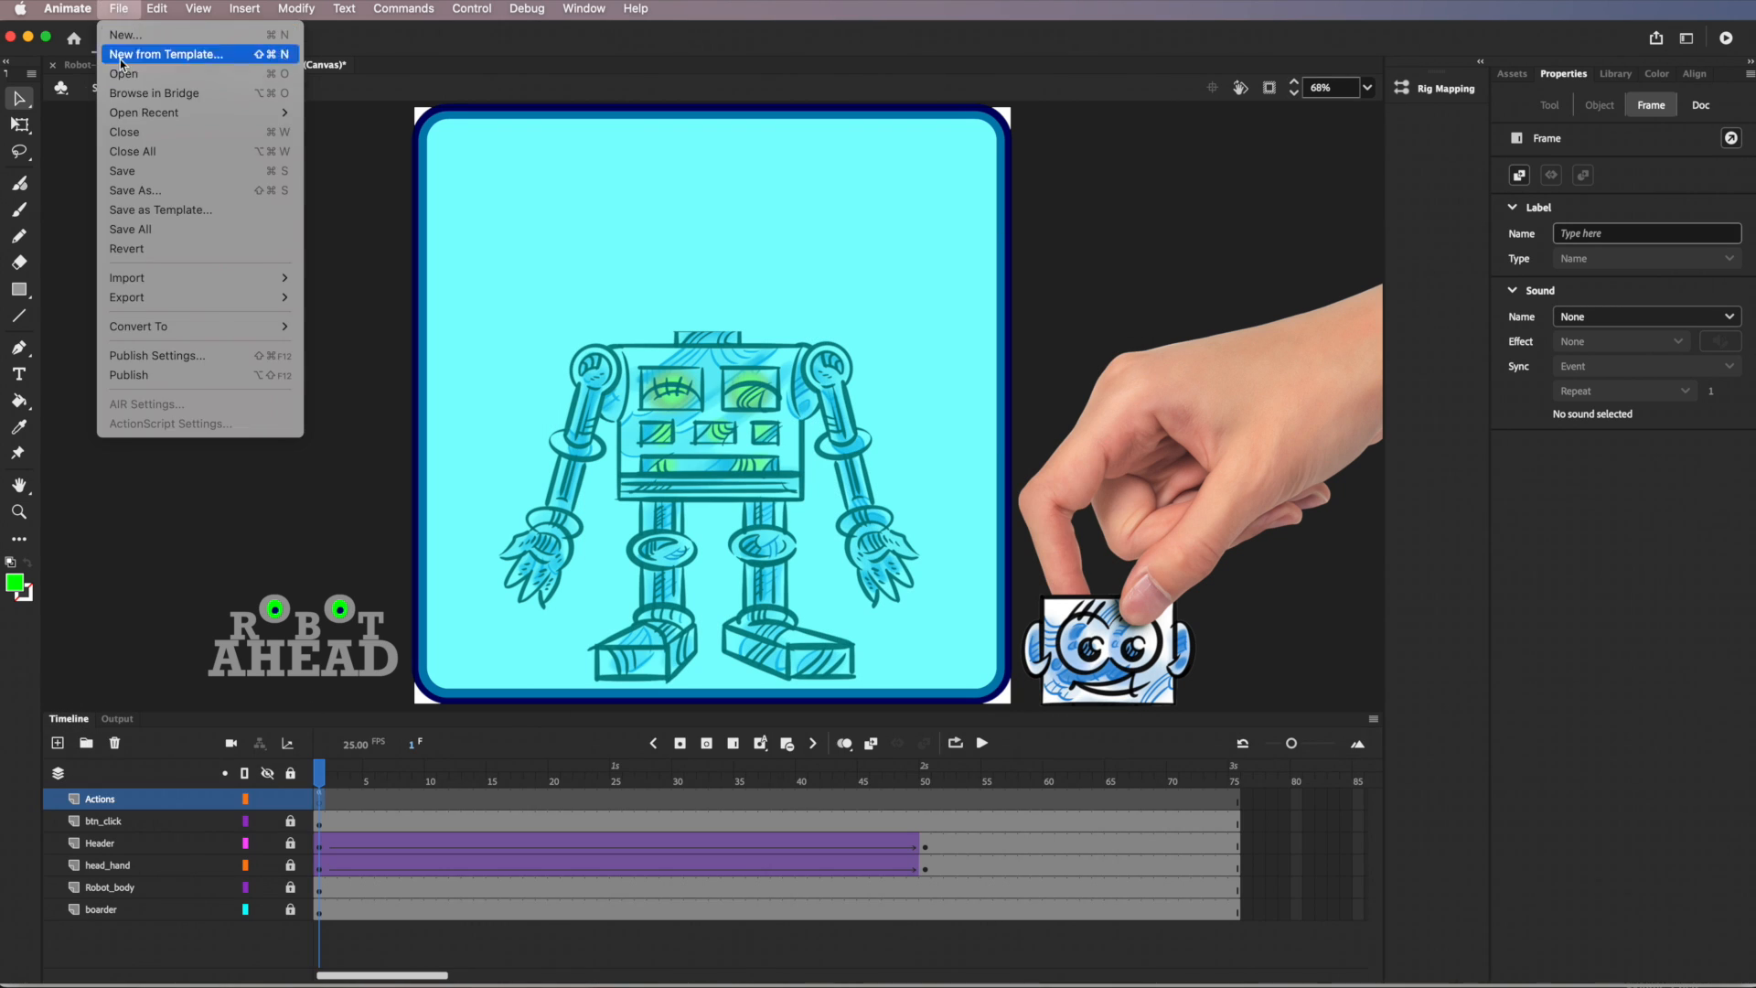
{"action": "left_click", "coordinate": [129, 171]}
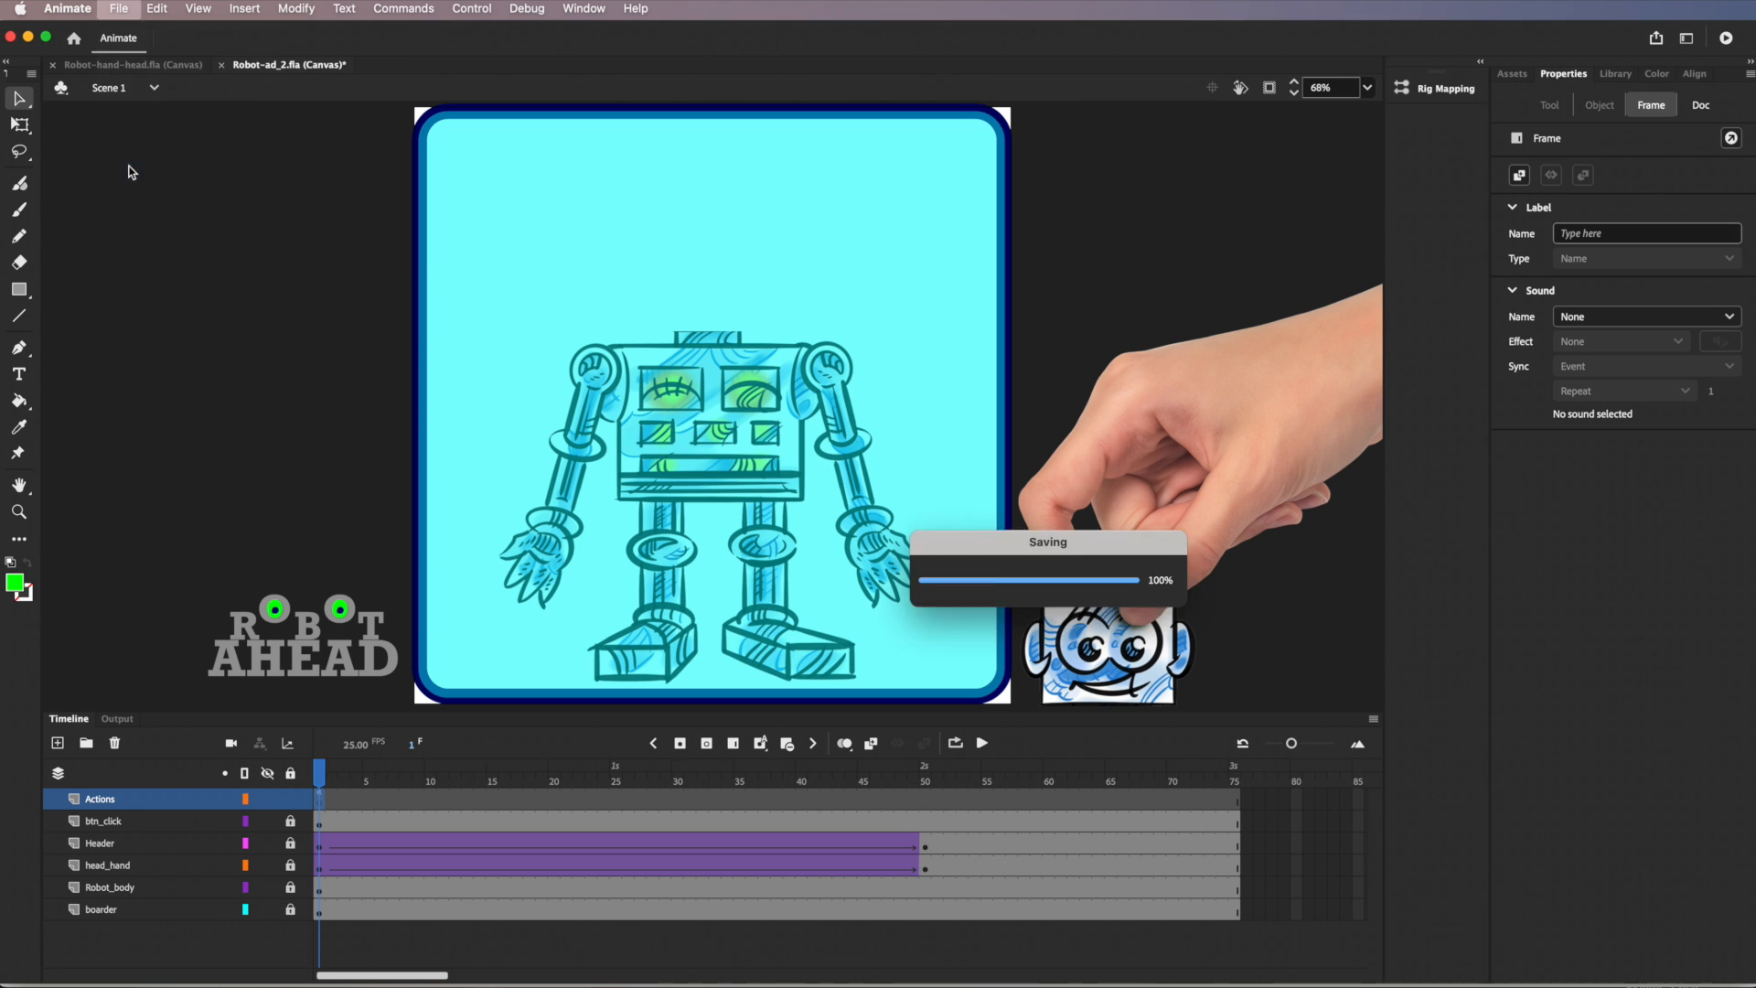
Switch to Finder, group Robot-ad_2.js, Robot-ad_2.html and the images folder together in the Robot-draw folder, and enlarge the icons
{"action": "left_click", "coordinate": [29, 37]}
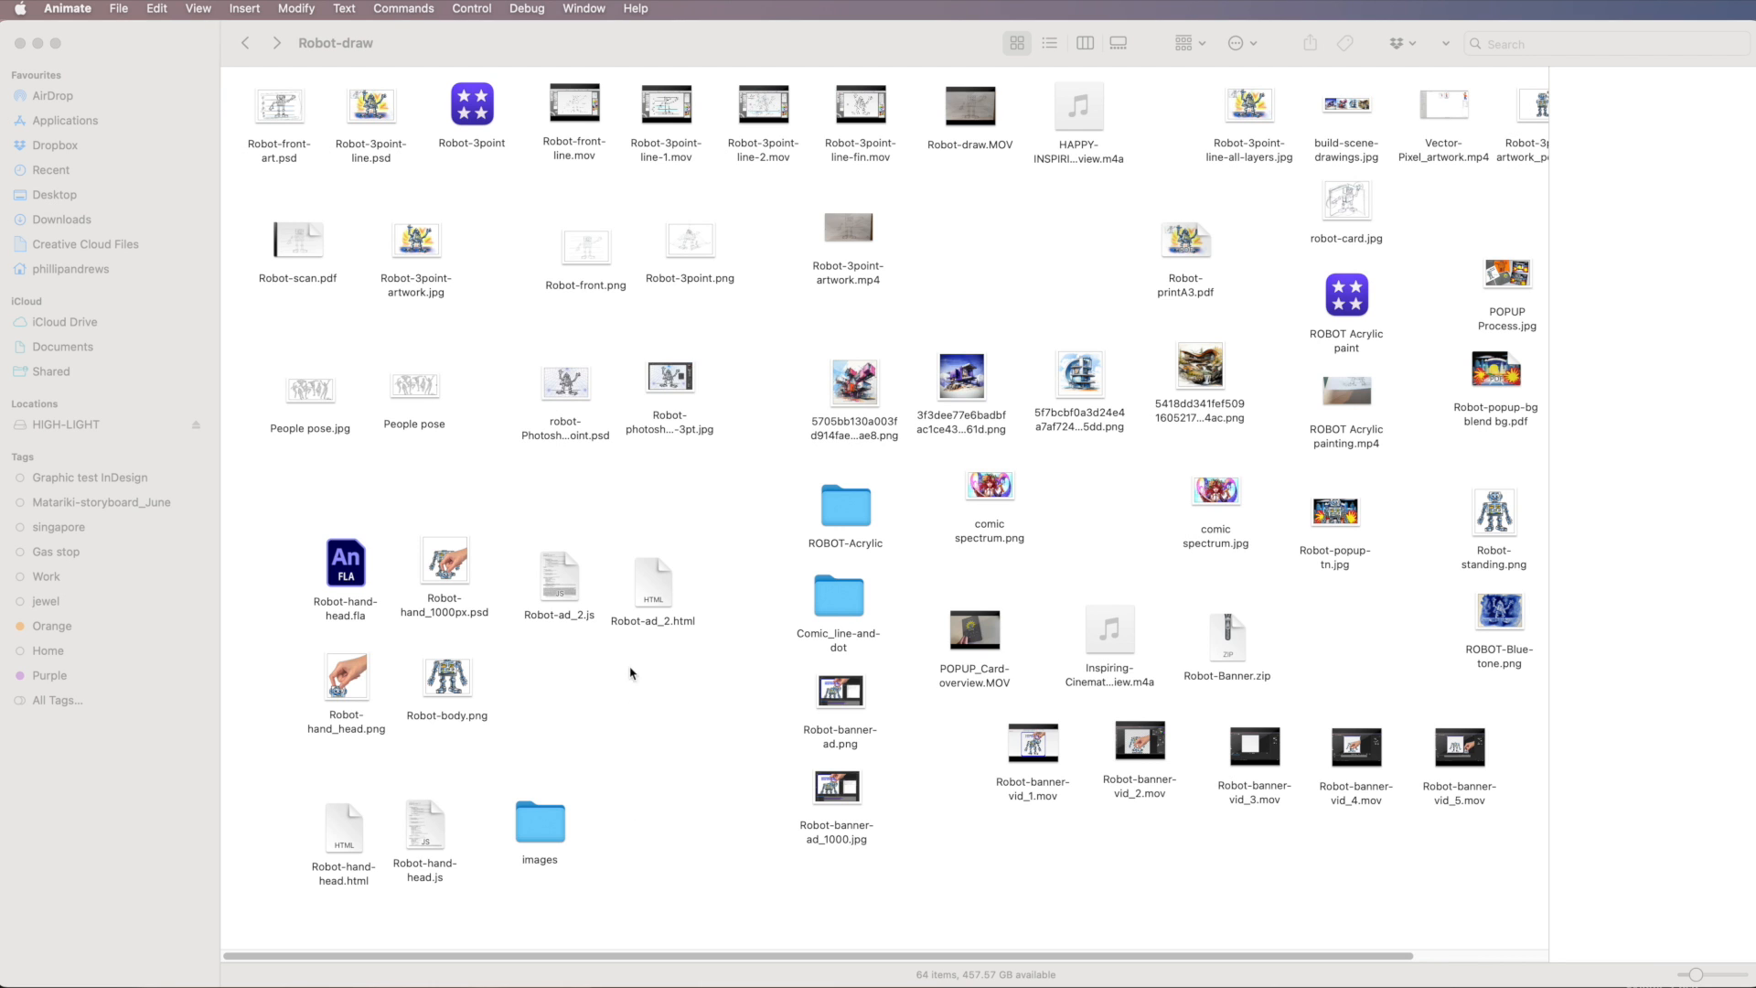
{"action": "left_click_drag", "start_coordinate": [670, 582], "coordinate": [700, 633]}
{"action": "mouse_move", "coordinate": [592, 611]}
{"action": "left_mouse_down"}
{"action": "mouse_move", "coordinate": [571, 631]}
{"action": "mouse_move", "coordinate": [592, 634]}
{"action": "left_mouse_up"}
{"action": "left_click_drag", "start_coordinate": [541, 825], "coordinate": [628, 731]}
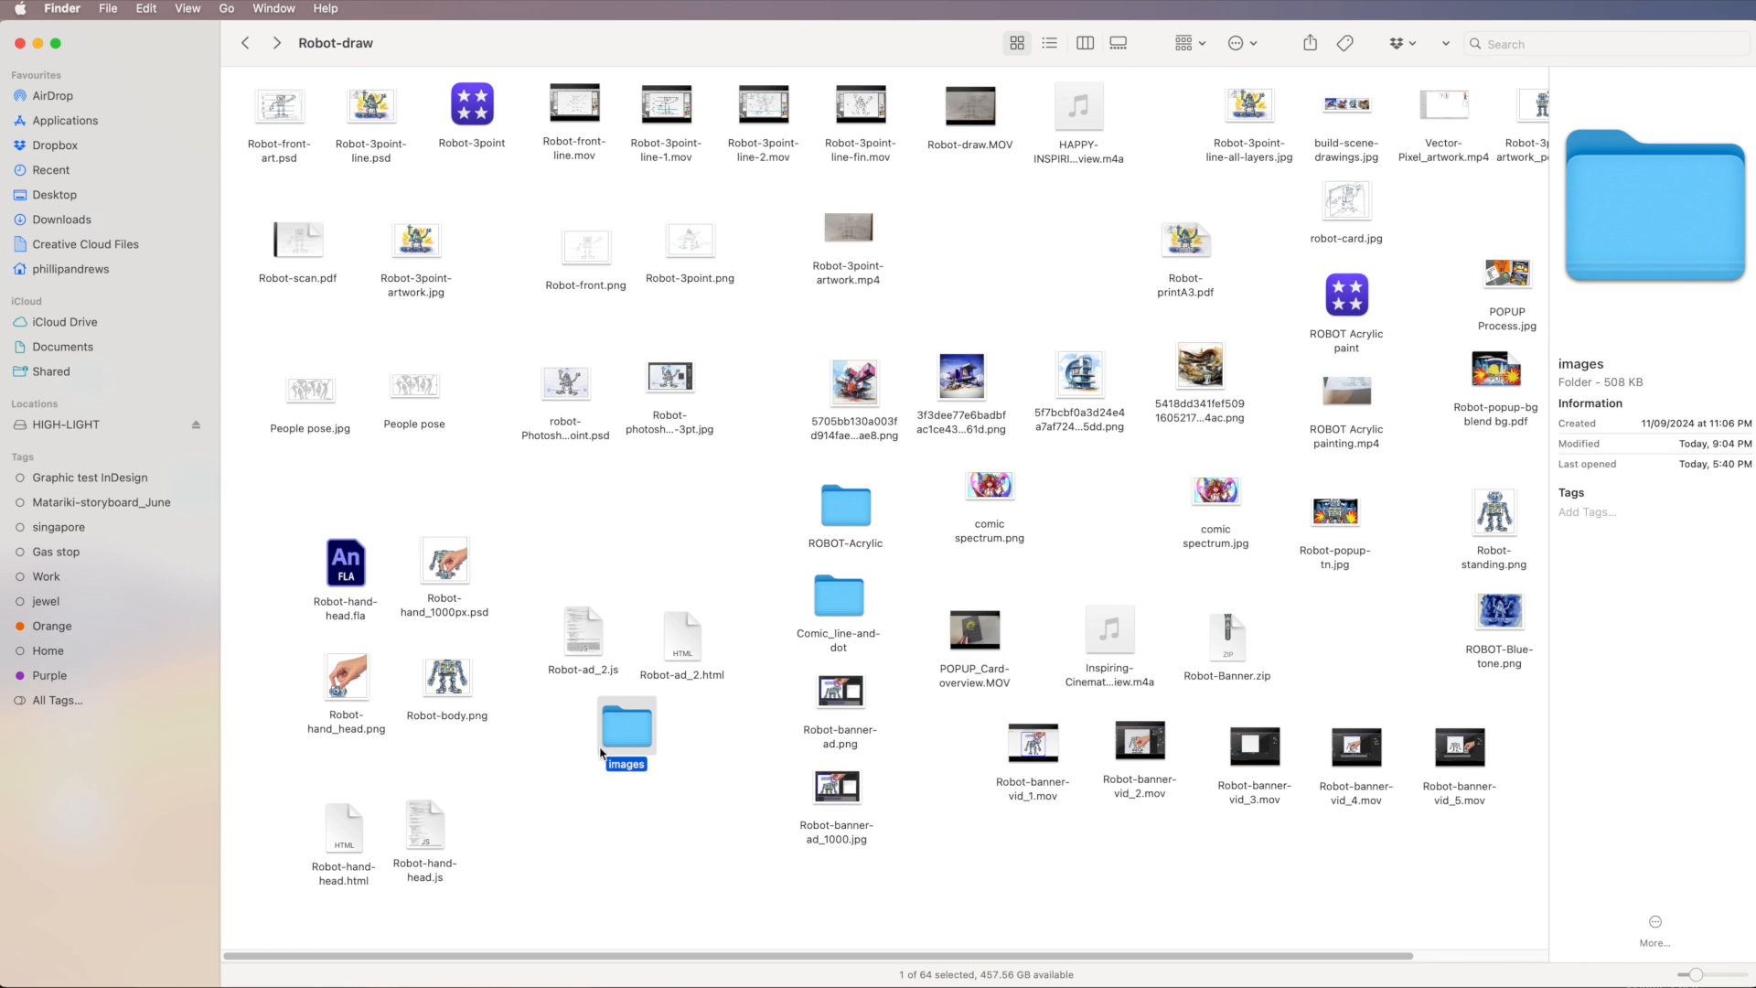
{"action": "mouse_move", "coordinate": [1695, 976]}
{"action": "left_mouse_down"}
{"action": "mouse_move", "coordinate": [1742, 966]}
{"action": "mouse_move", "coordinate": [1706, 973]}
{"action": "left_mouse_up"}
{"action": "left_click", "coordinate": [776, 707]}
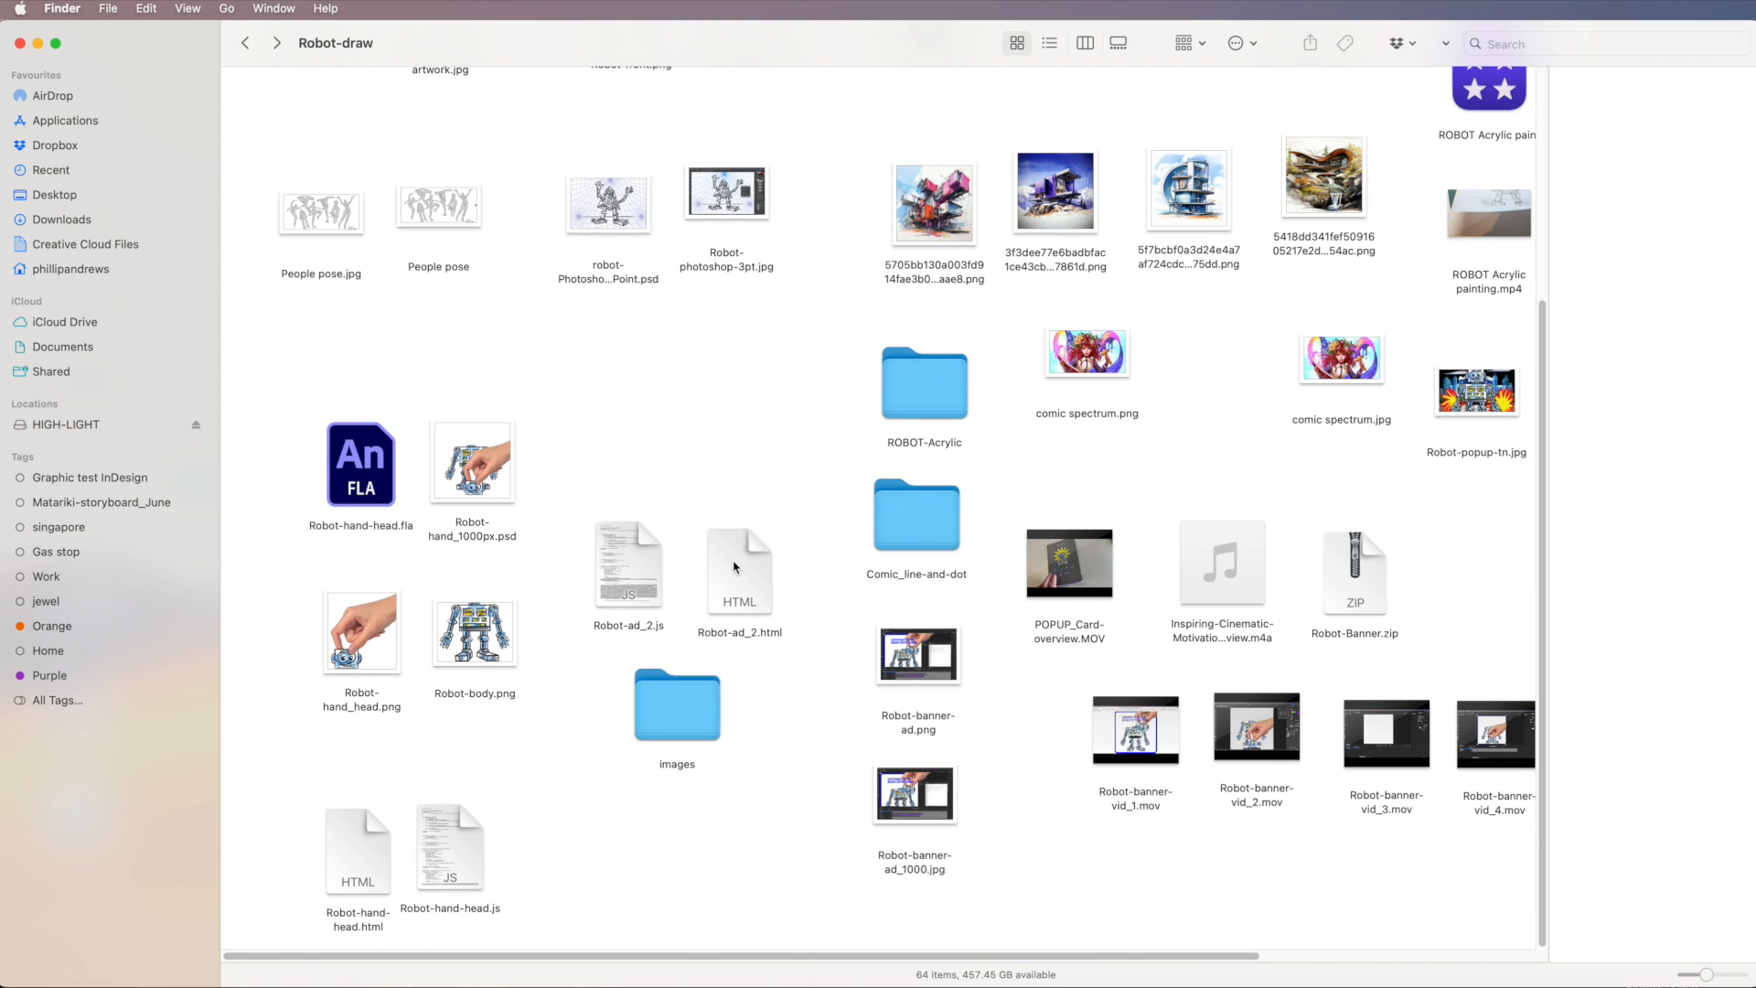
Open Robot-ad_2.html in Safari, test the banner's link to the web page, and return to the ad
{"action": "double_click", "coordinate": [733, 567]}
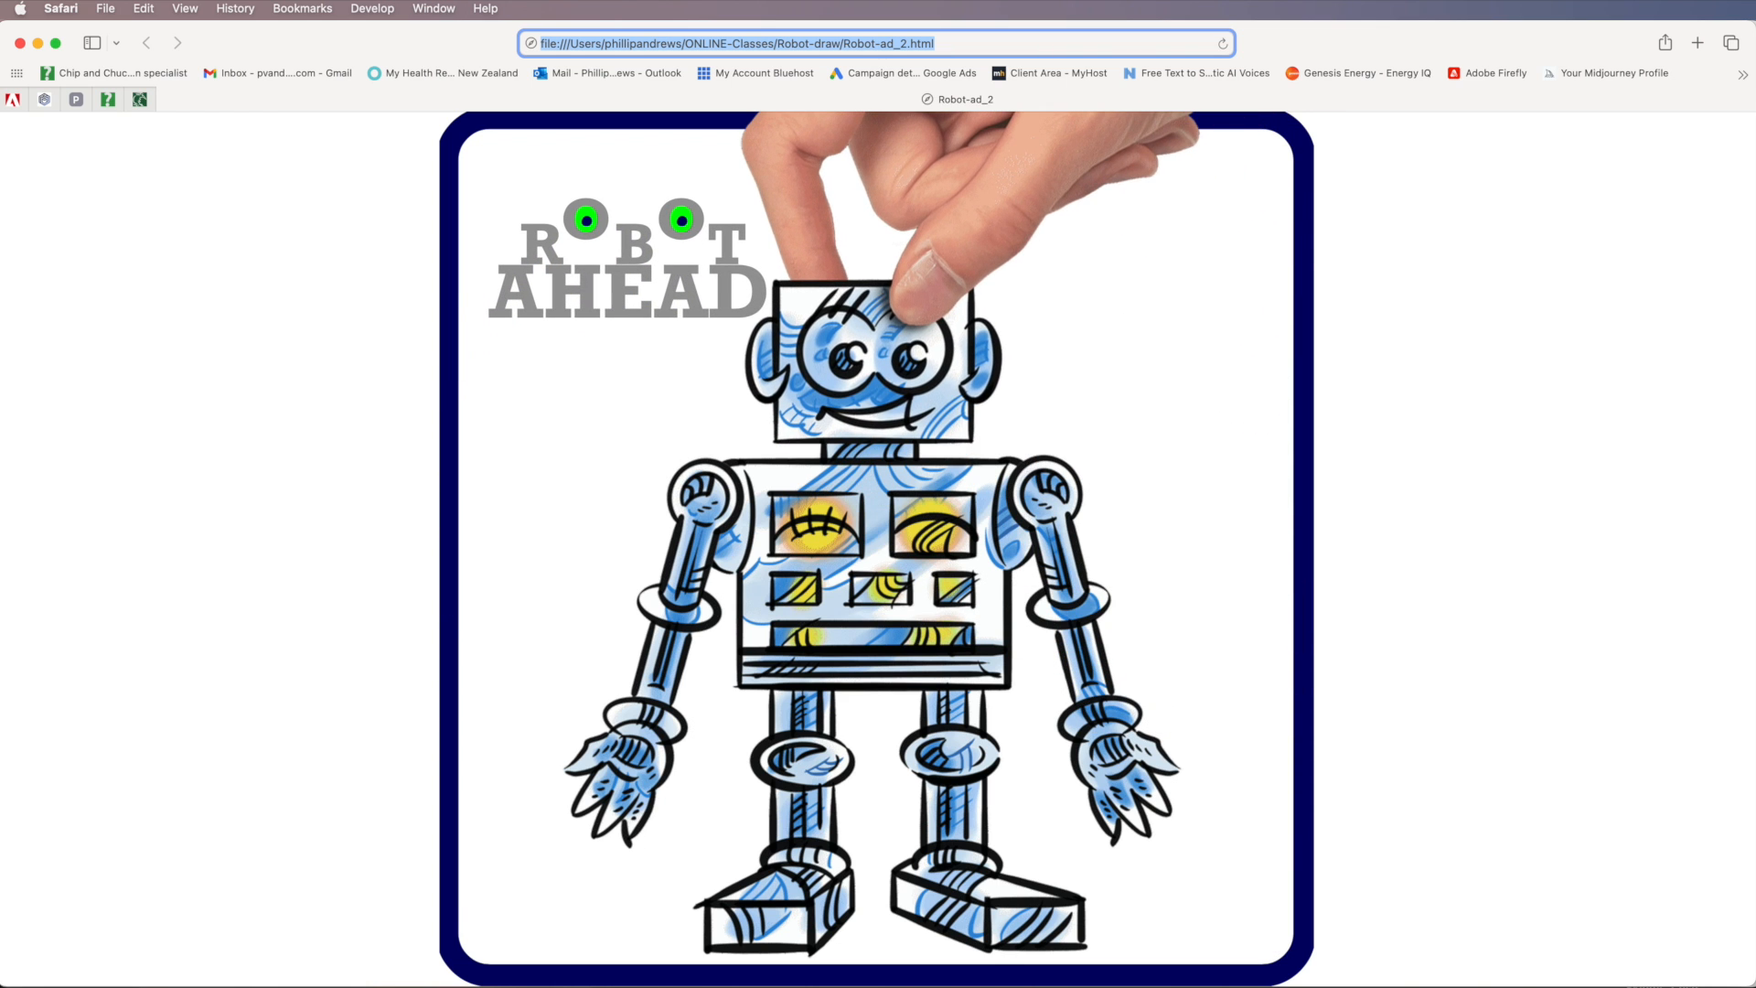
{"action": "mouse_move", "coordinate": [1749, 984]}
{"action": "left_mouse_down"}
{"action": "mouse_move", "coordinate": [1262, 820]}
{"action": "mouse_move", "coordinate": [698, 687]}
{"action": "mouse_move", "coordinate": [1749, 975]}
{"action": "left_mouse_up"}
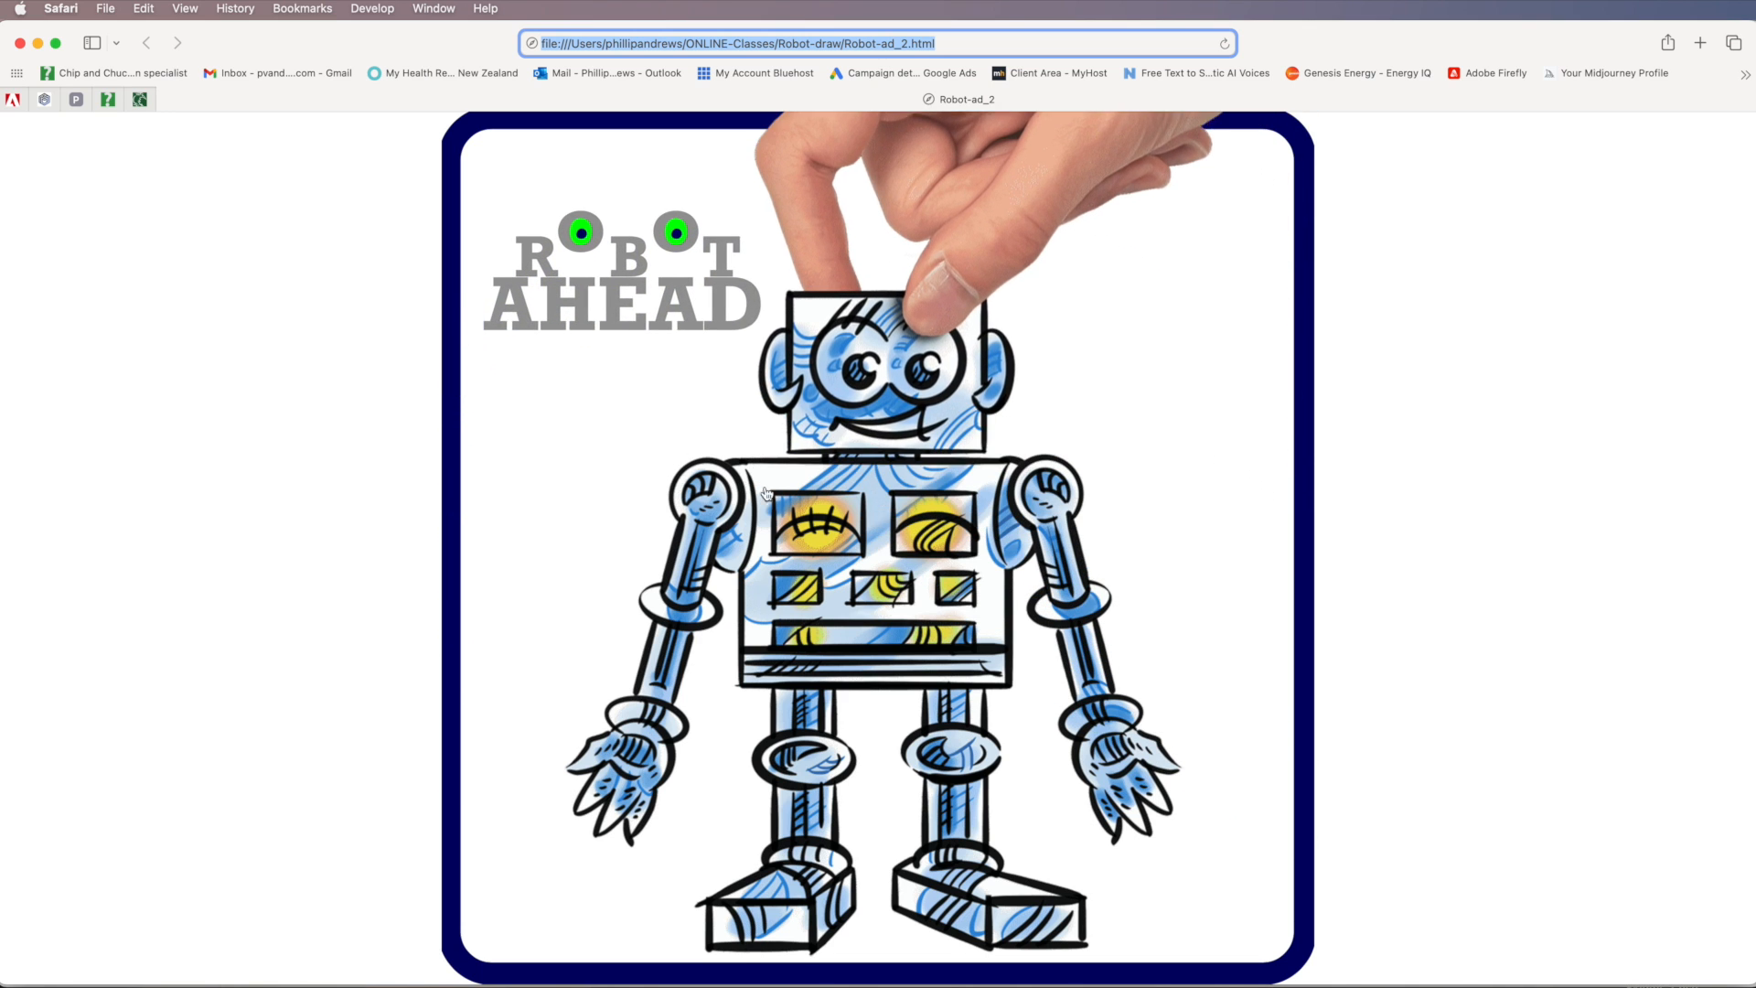
{"action": "left_click", "coordinate": [794, 492]}
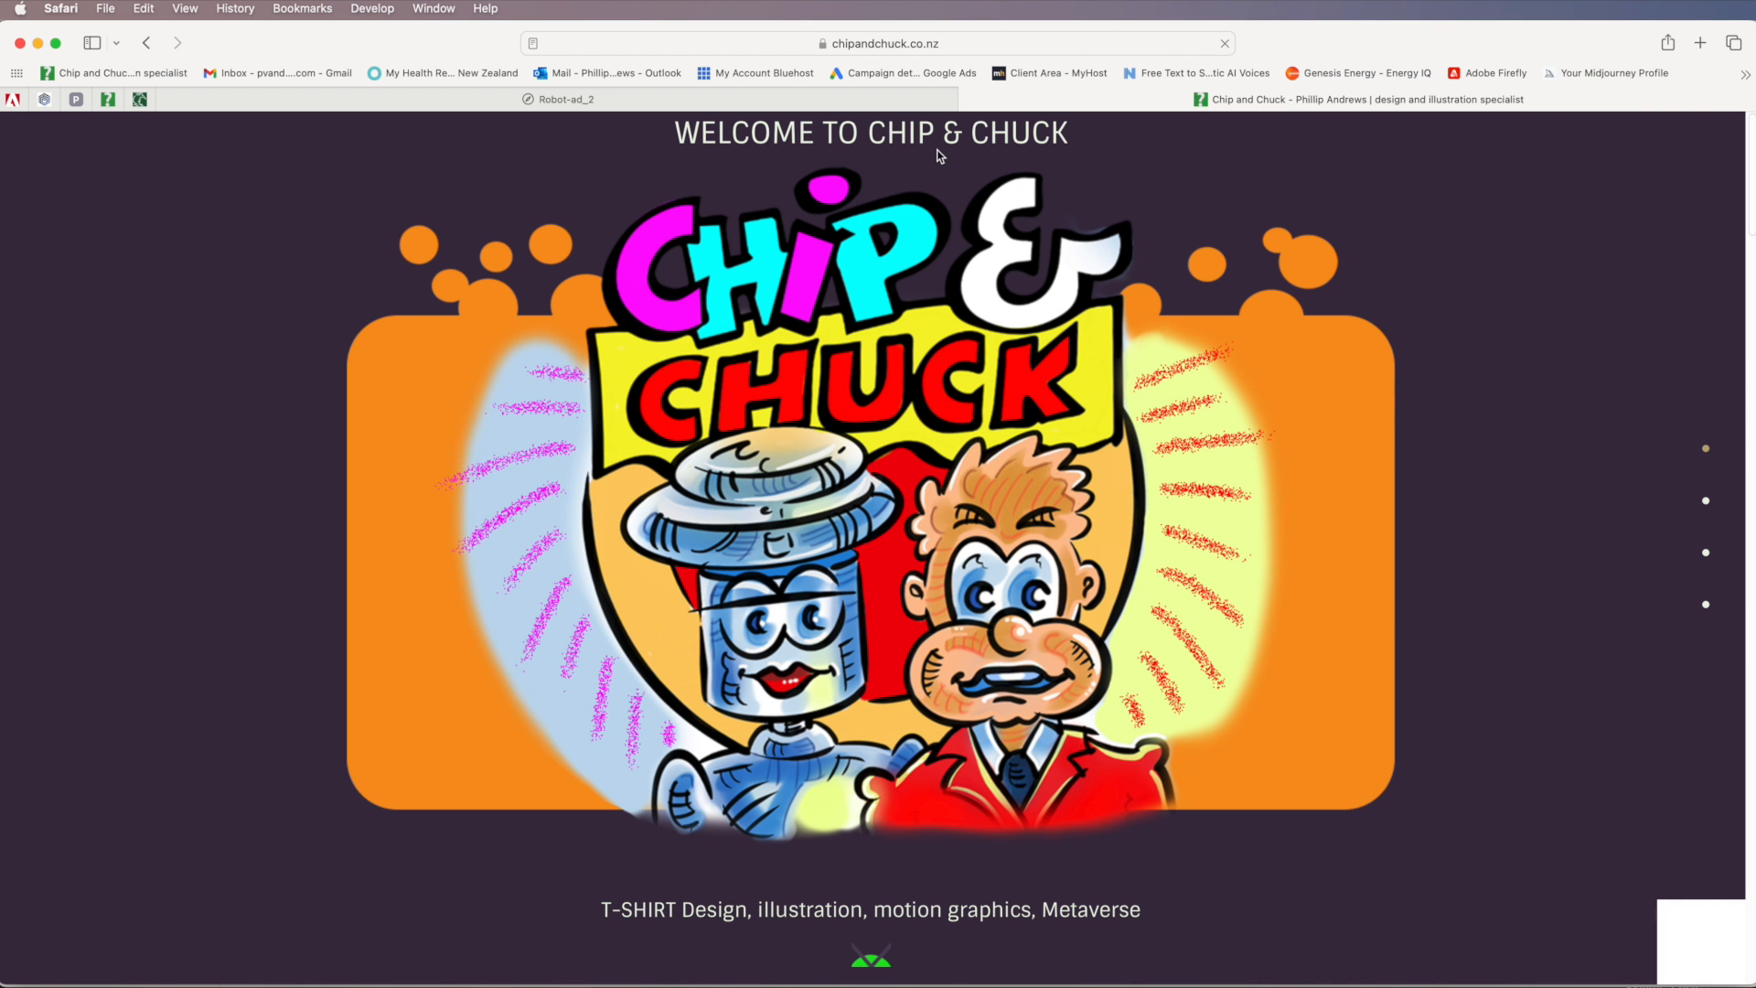
{"action": "left_click", "coordinate": [940, 100]}
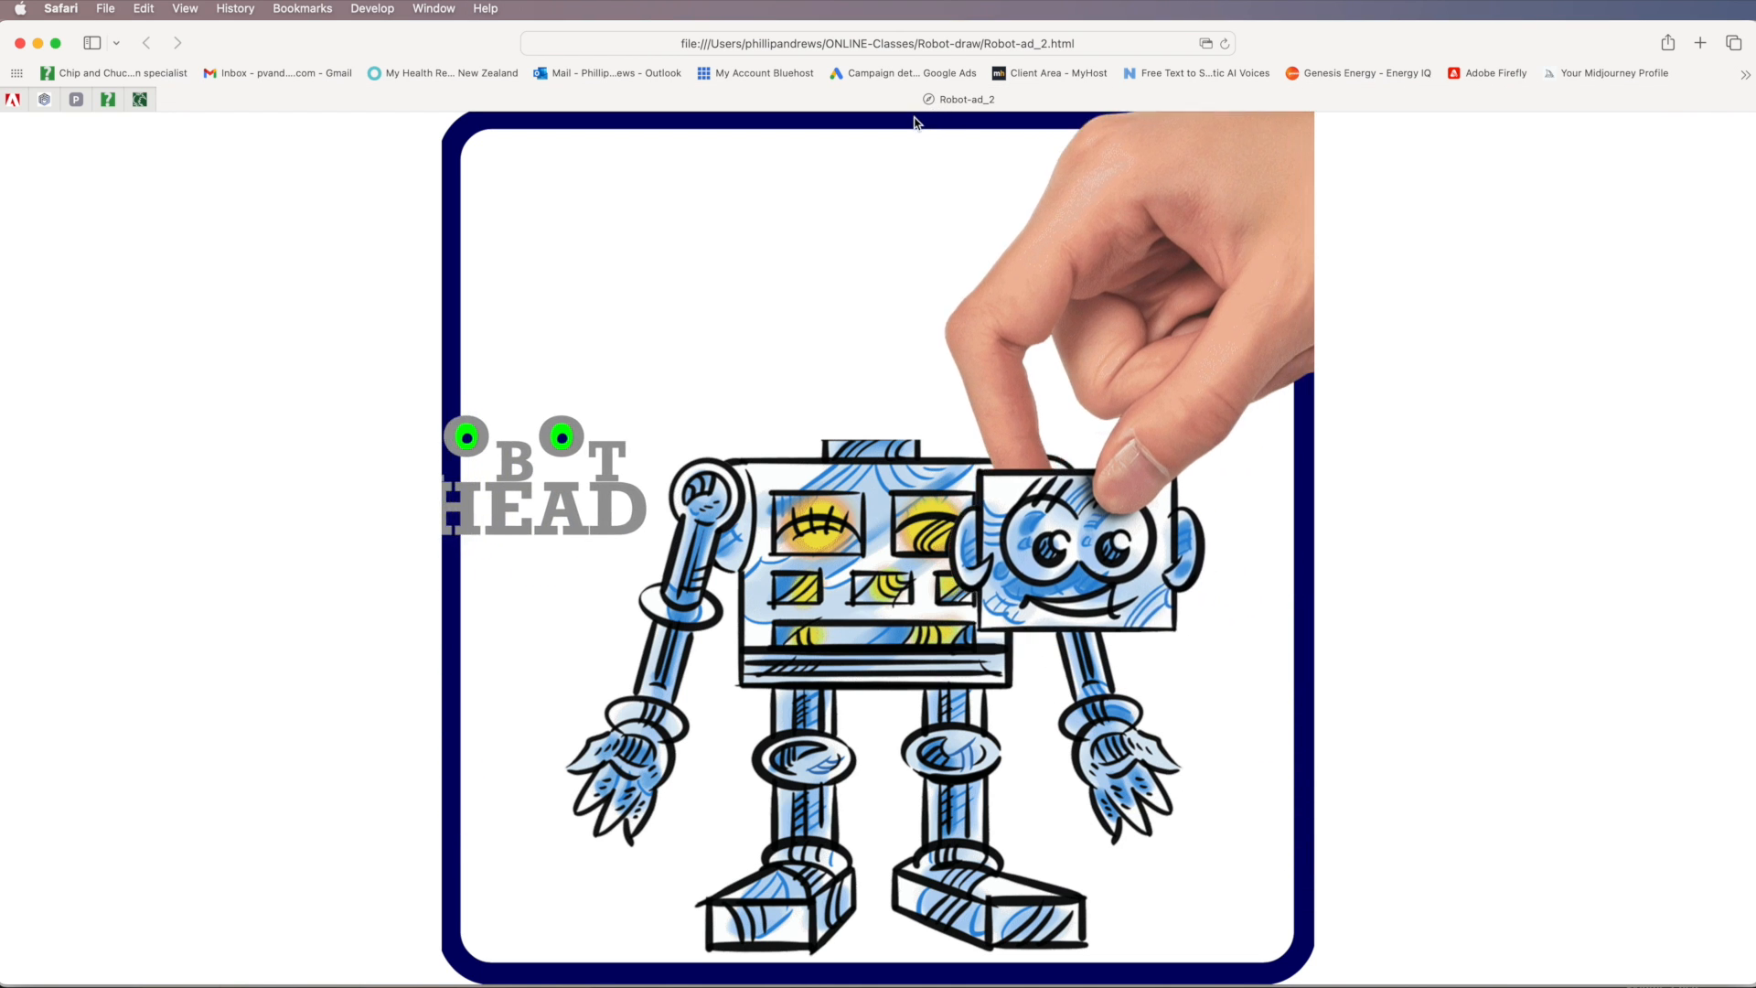